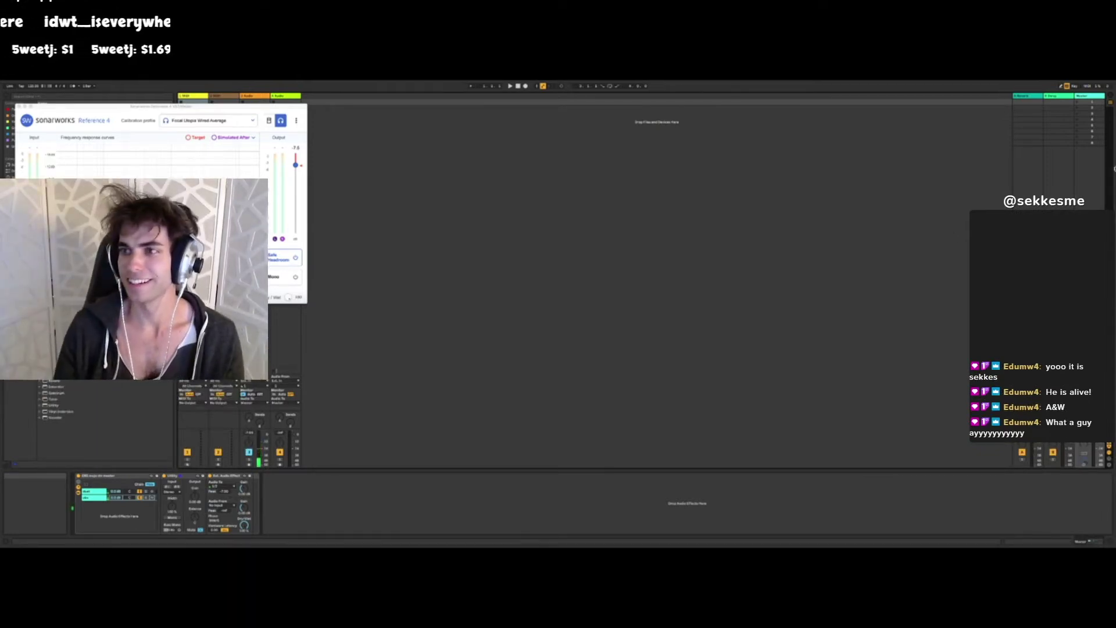
- Close the Sonarworks Reference 4 window covering the Live set
mouse_move(1074, 83)
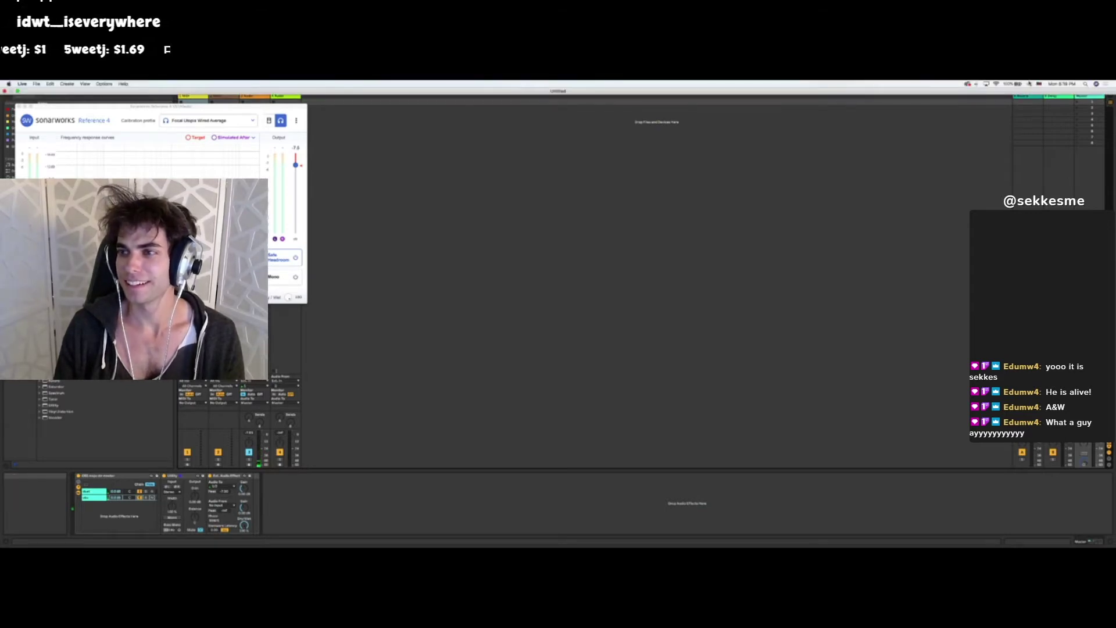
click(1030, 84)
click(1040, 186)
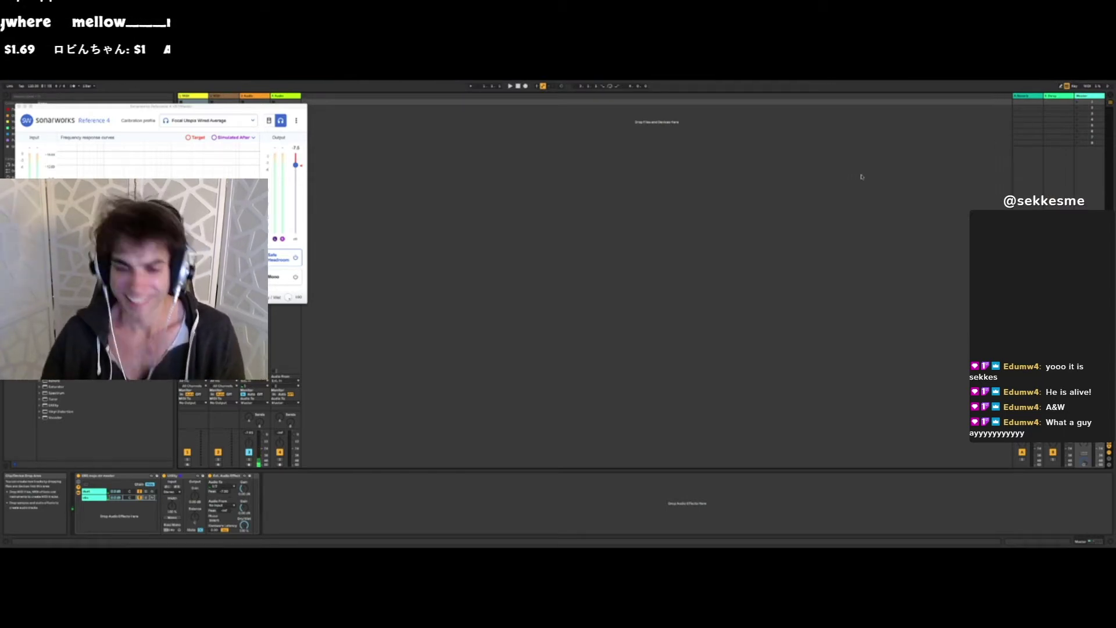
click(19, 107)
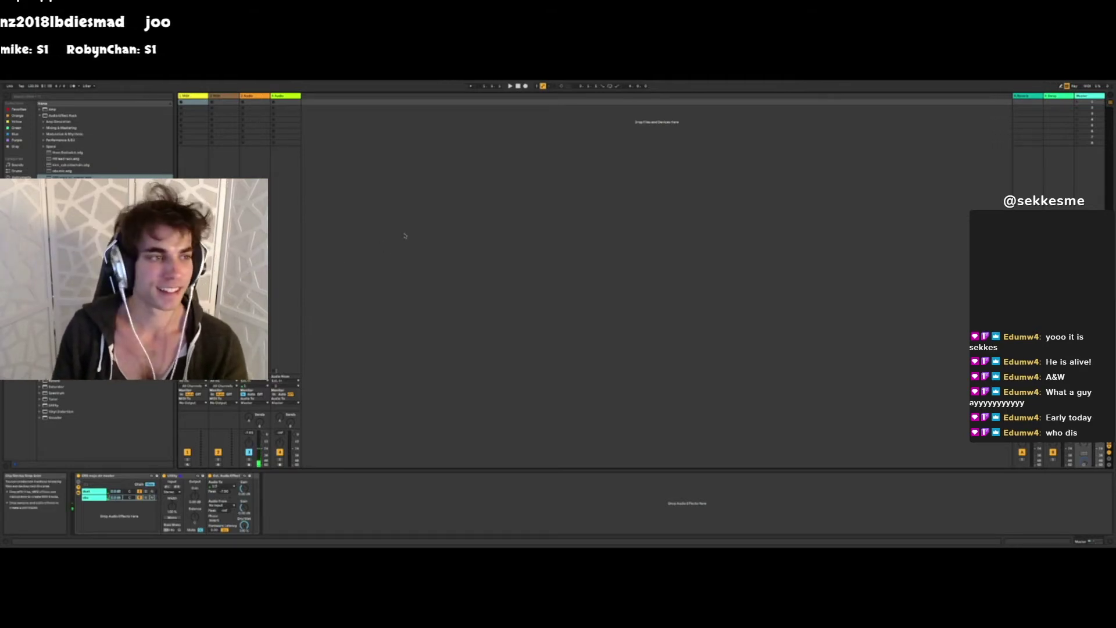
- Load the Xfer OTT VST plug-in onto the first MIDI track from the browser's plug-ins
click(18, 202)
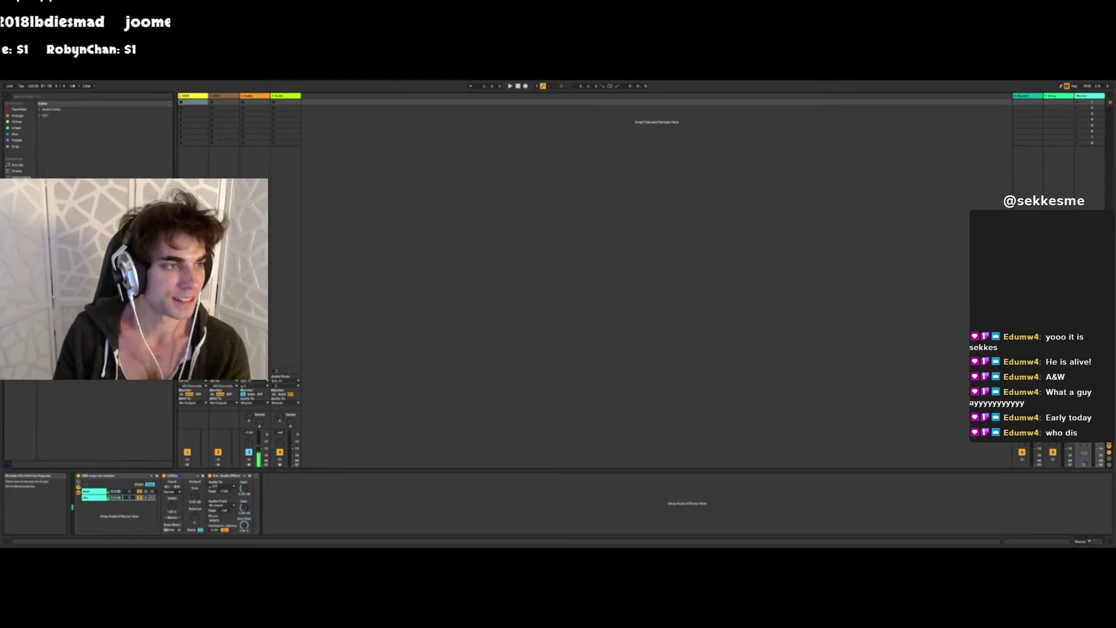
click(40, 116)
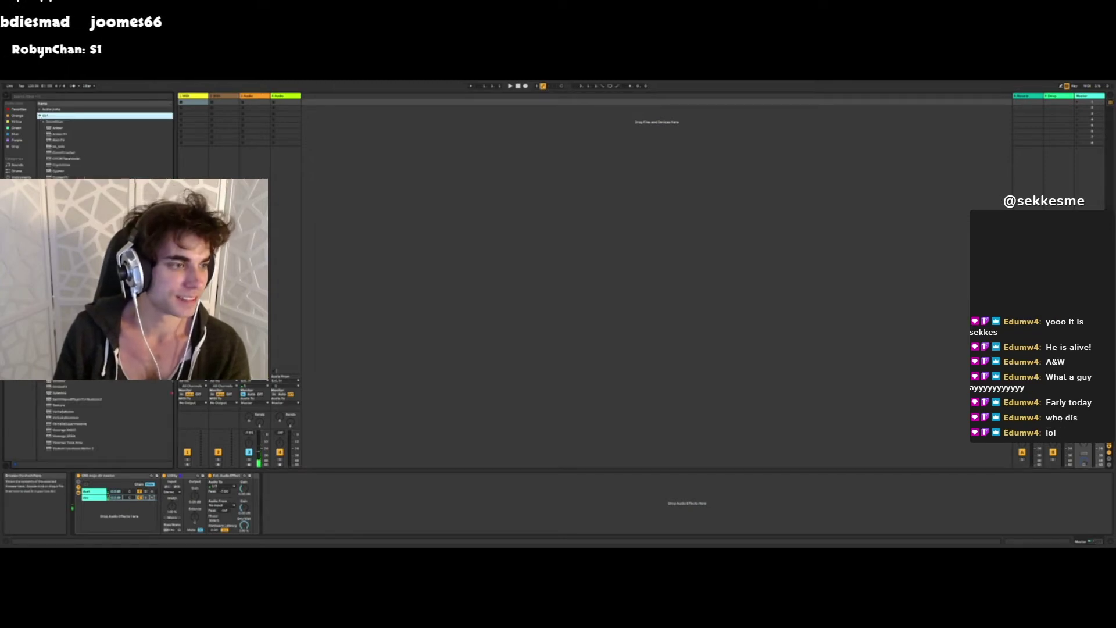
click(193, 96)
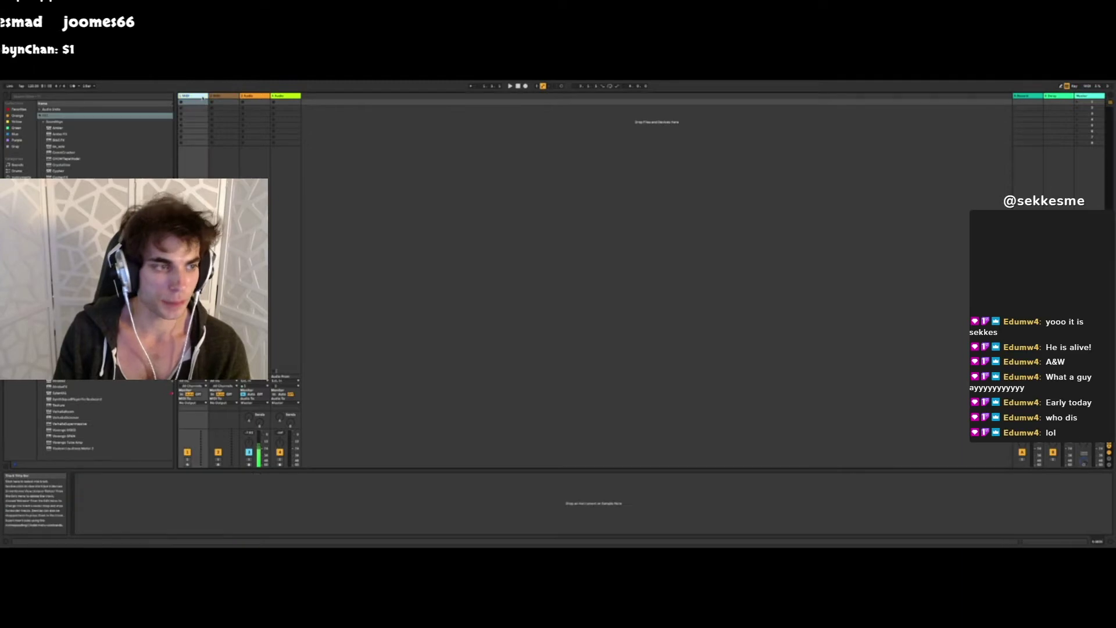
double_click(57, 319)
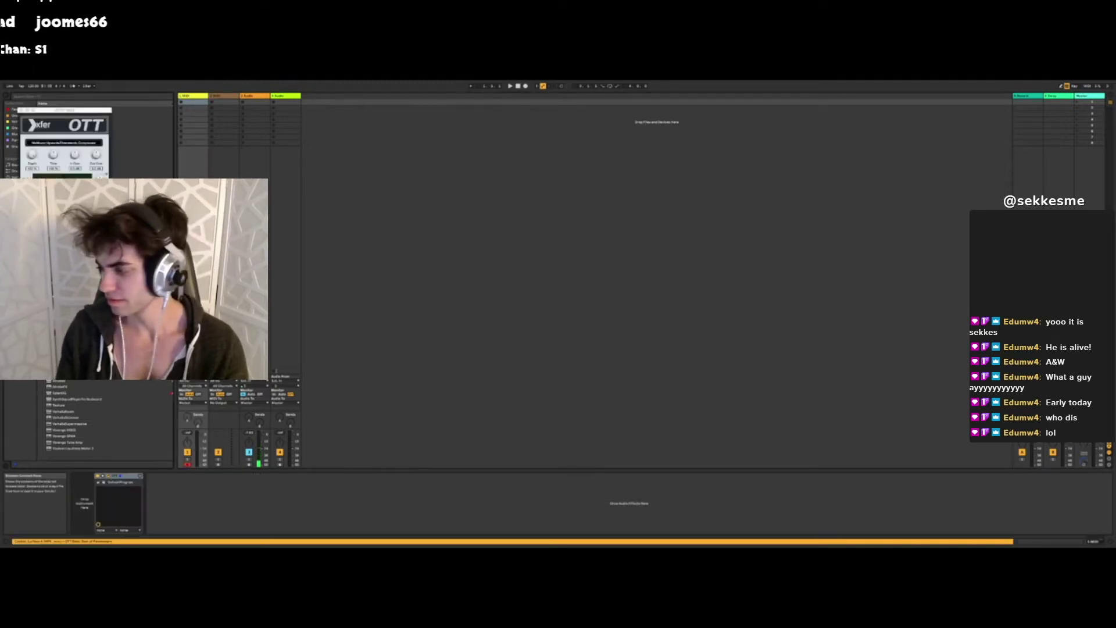
- Move the OTT plug-in window to the middle of the session view and close it
drag(64, 110, 592, 216)
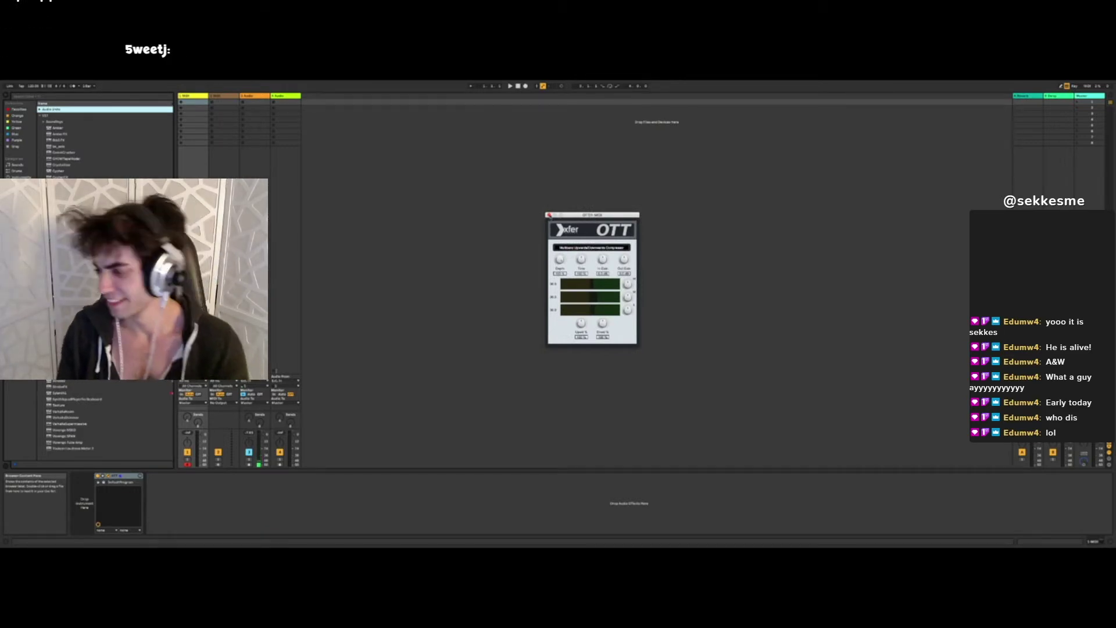
drag(572, 218, 628, 206)
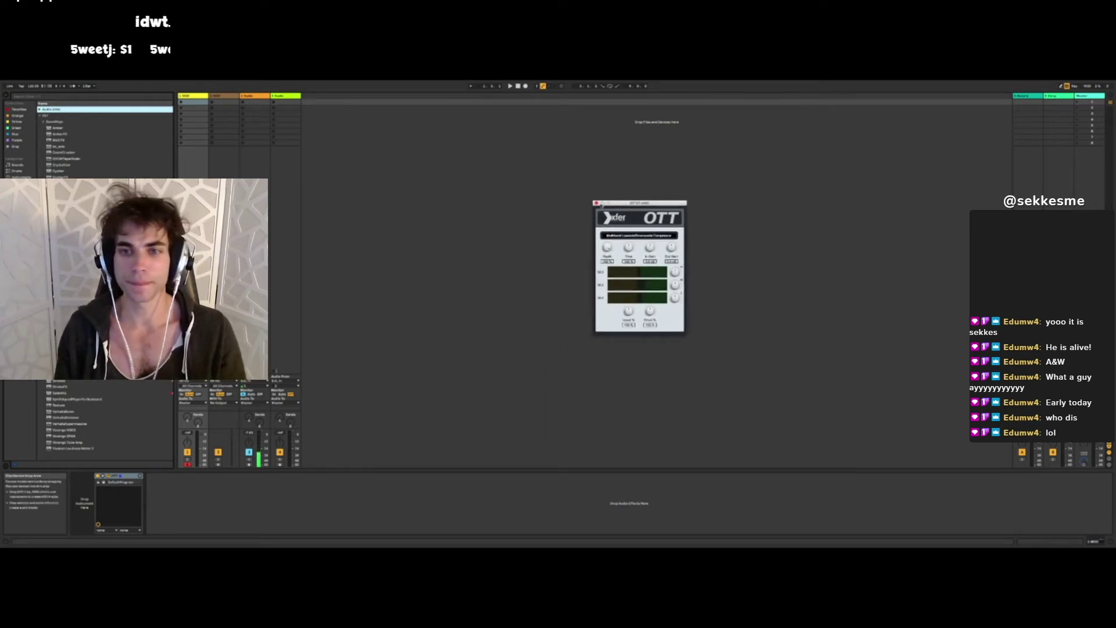
click(597, 204)
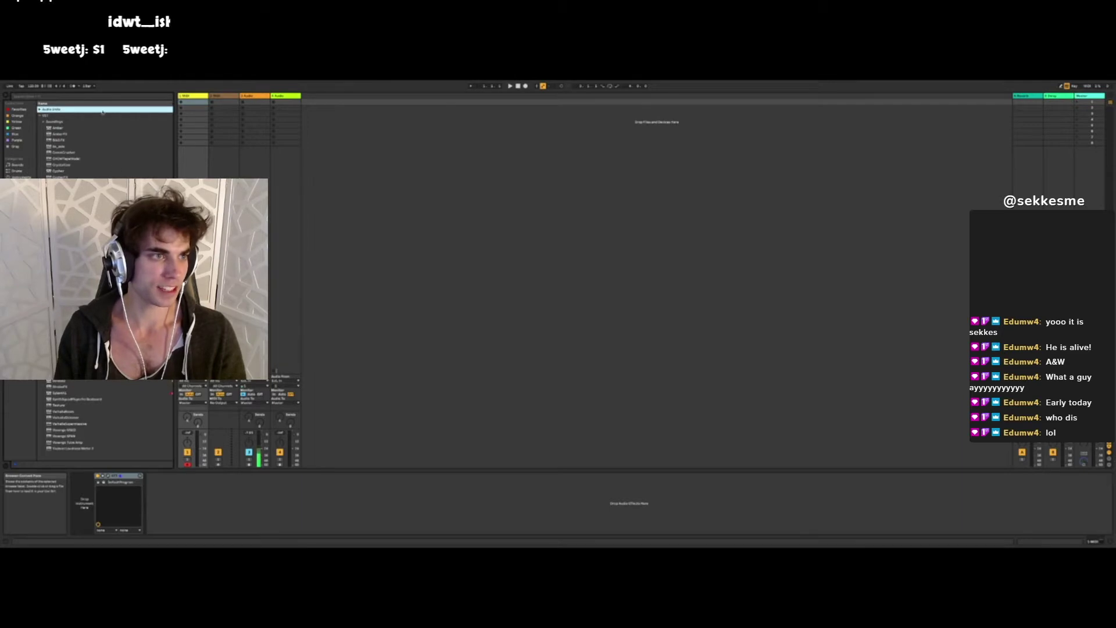
click(186, 96)
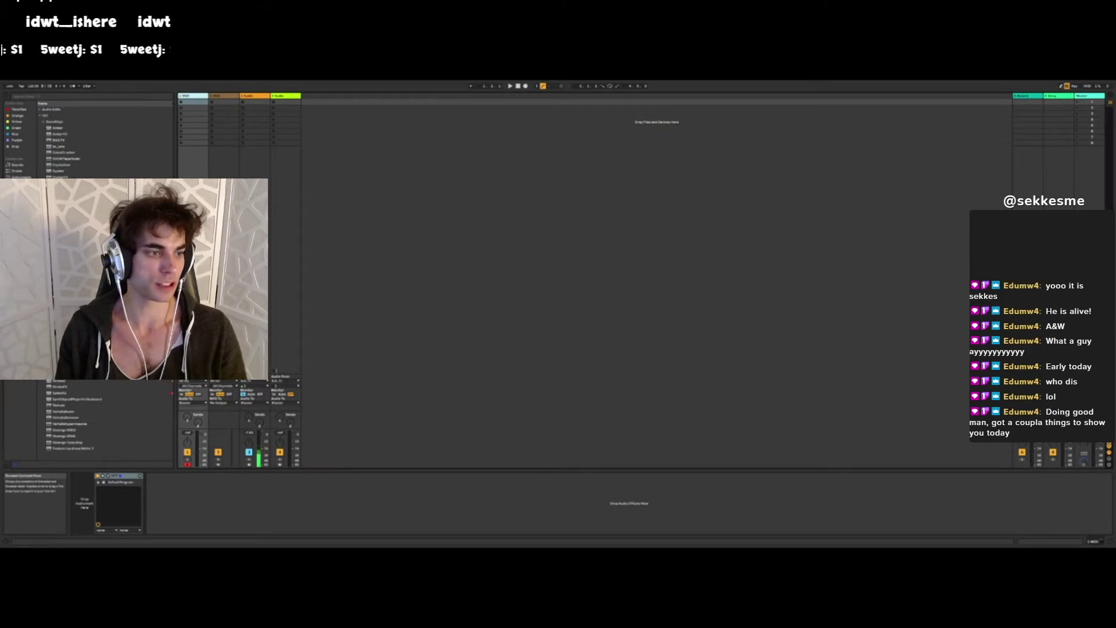
click(34, 86)
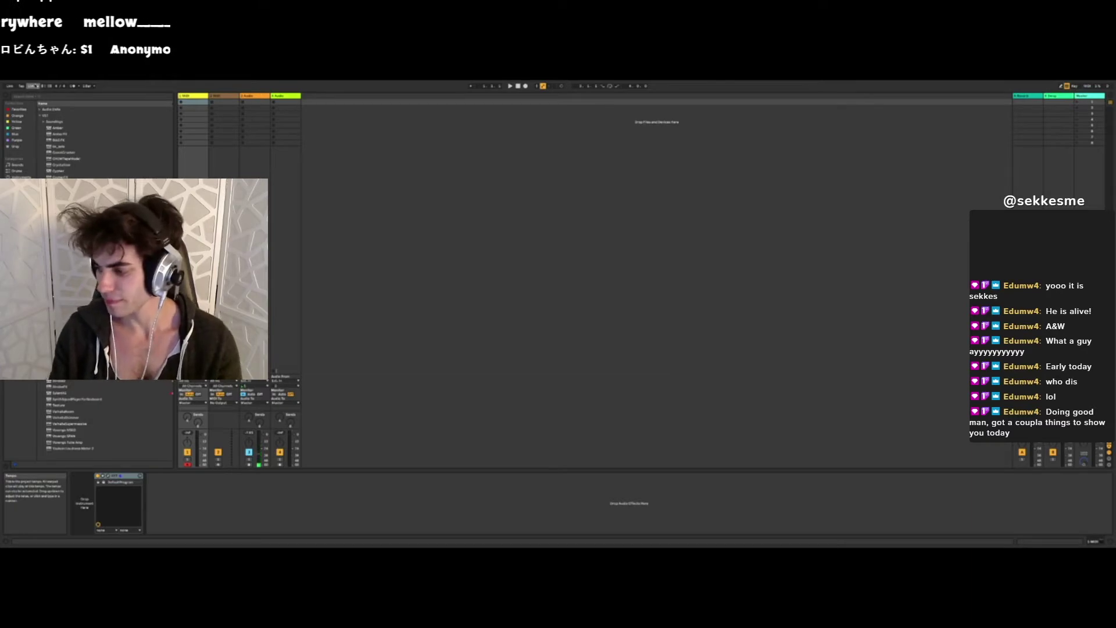
- Switch to the macOS desktop and launch Discord from the installed applications
key(ctrl+Left)
key(ctrl+Left)
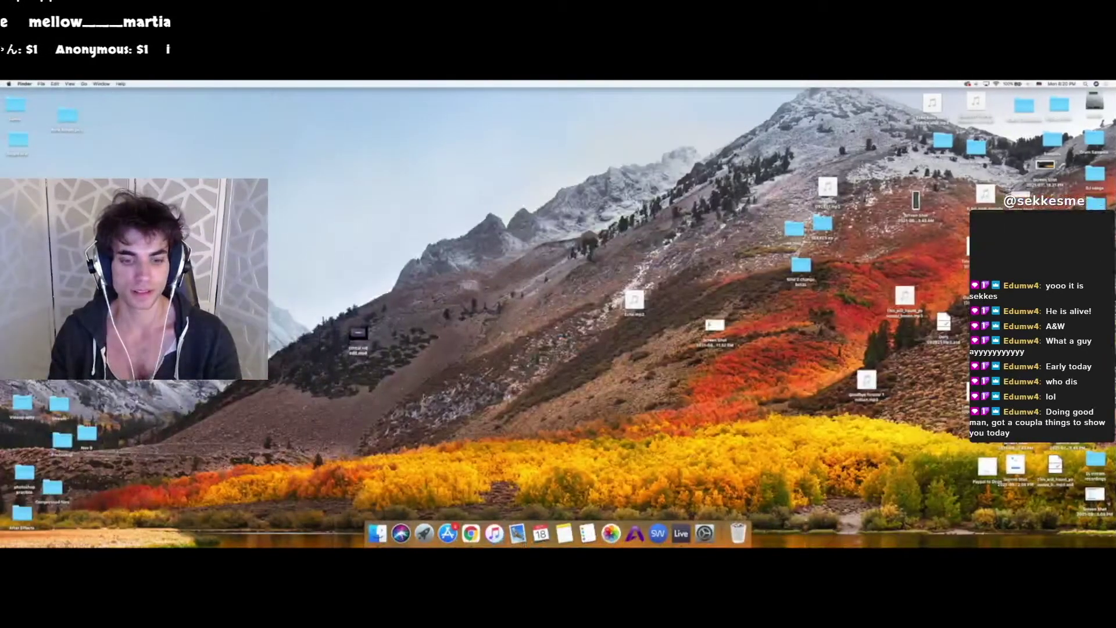
click(425, 534)
scroll(276, 221, right, 2)
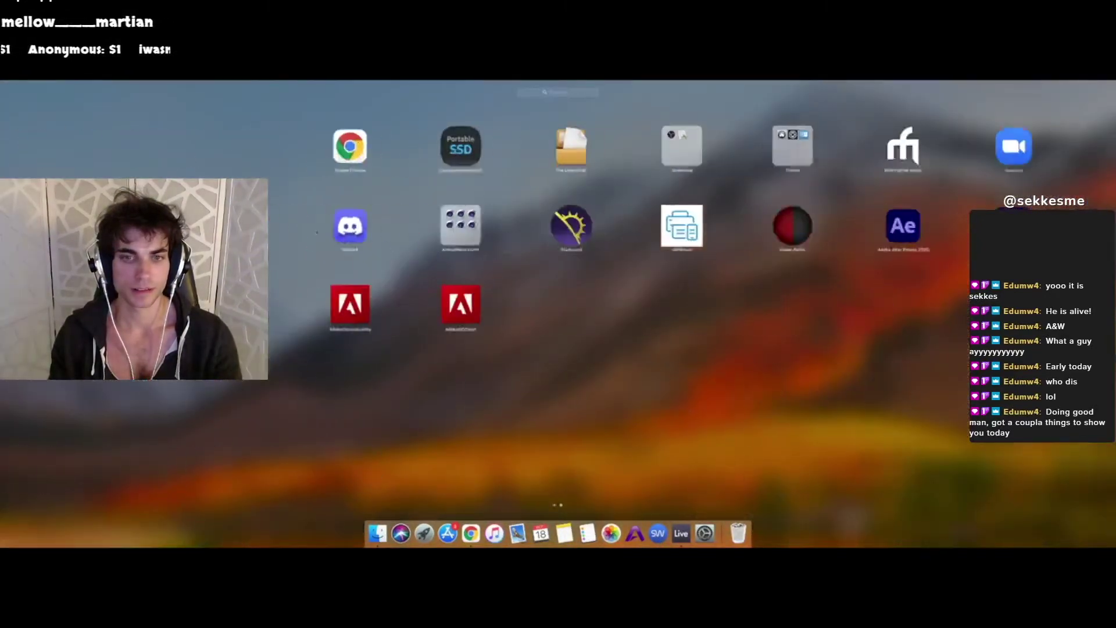
click(227, 226)
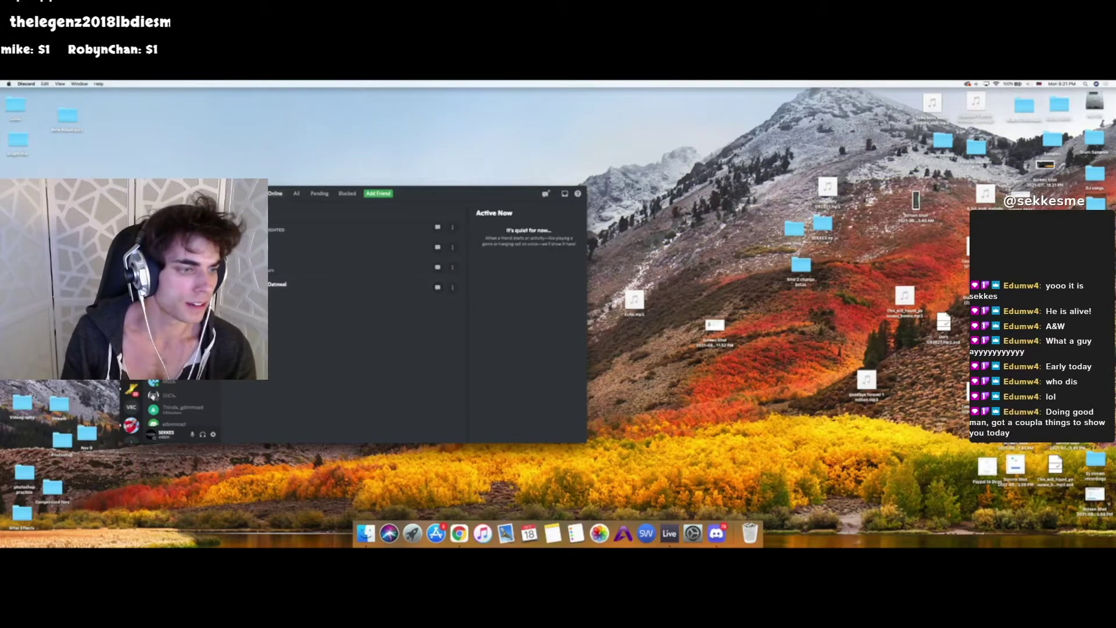
- Open the direct-message conversation containing the shared MP3 files and move the Discord window to the middle of the desktop
click(131, 223)
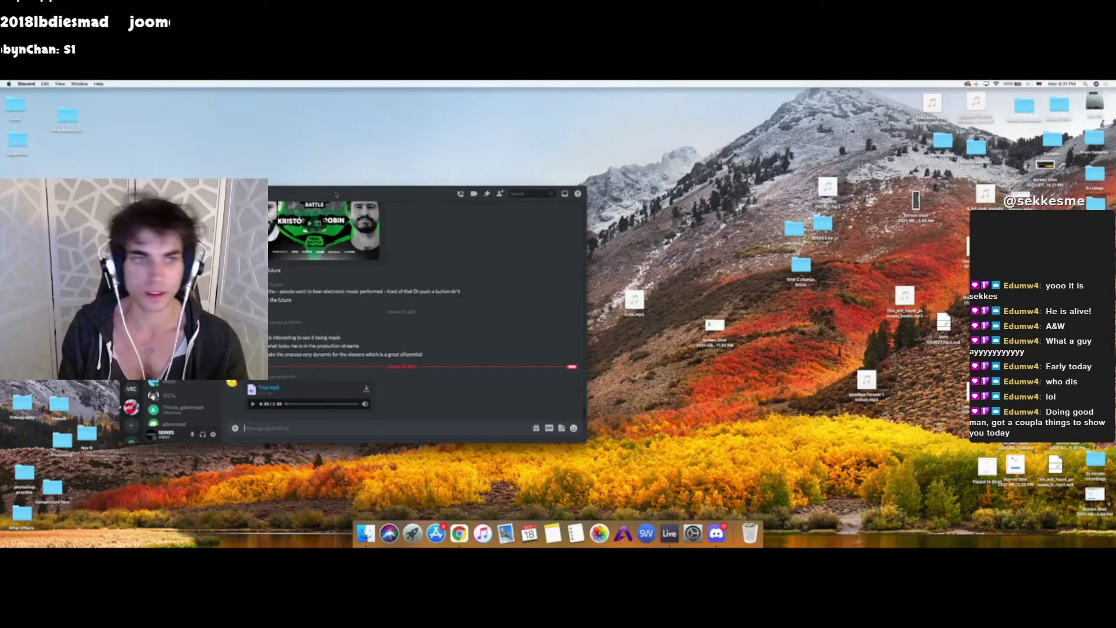
drag(336, 194, 610, 118)
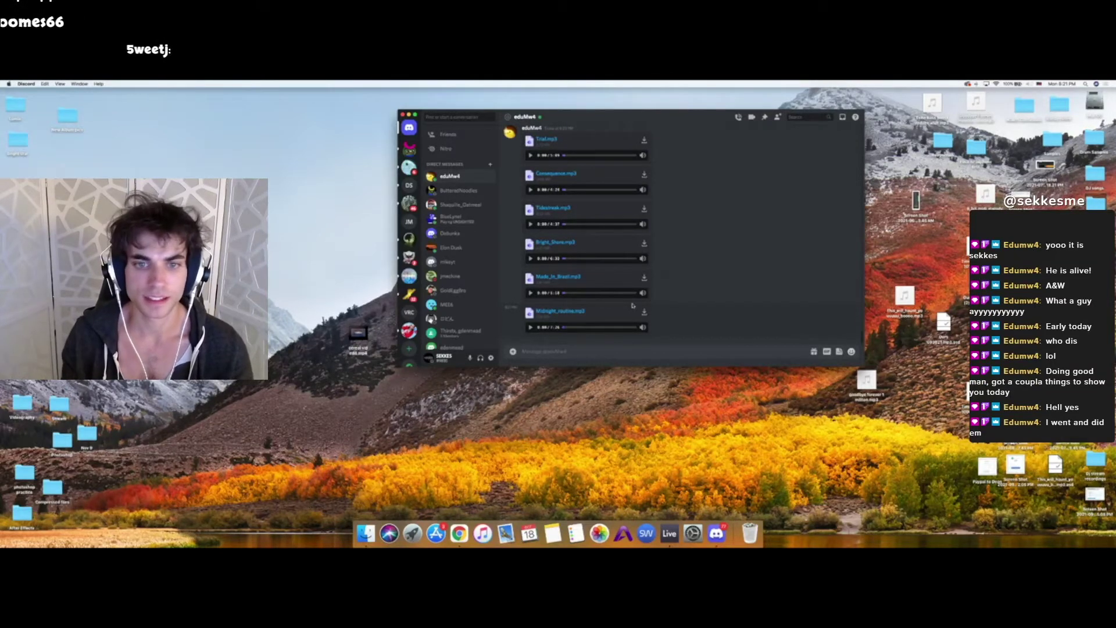
scroll(731, 237, up, 1)
scroll(731, 237, down, 1)
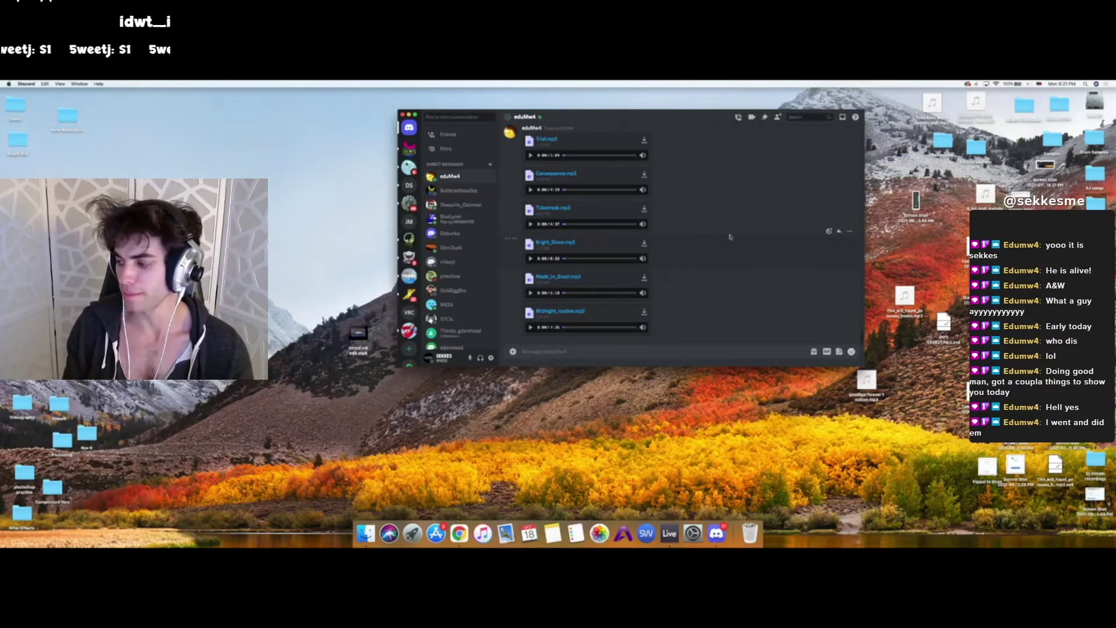
- Listen to the shared track Trial.mp3, skipping ahead through its later sections
scroll(611, 186, up, 2)
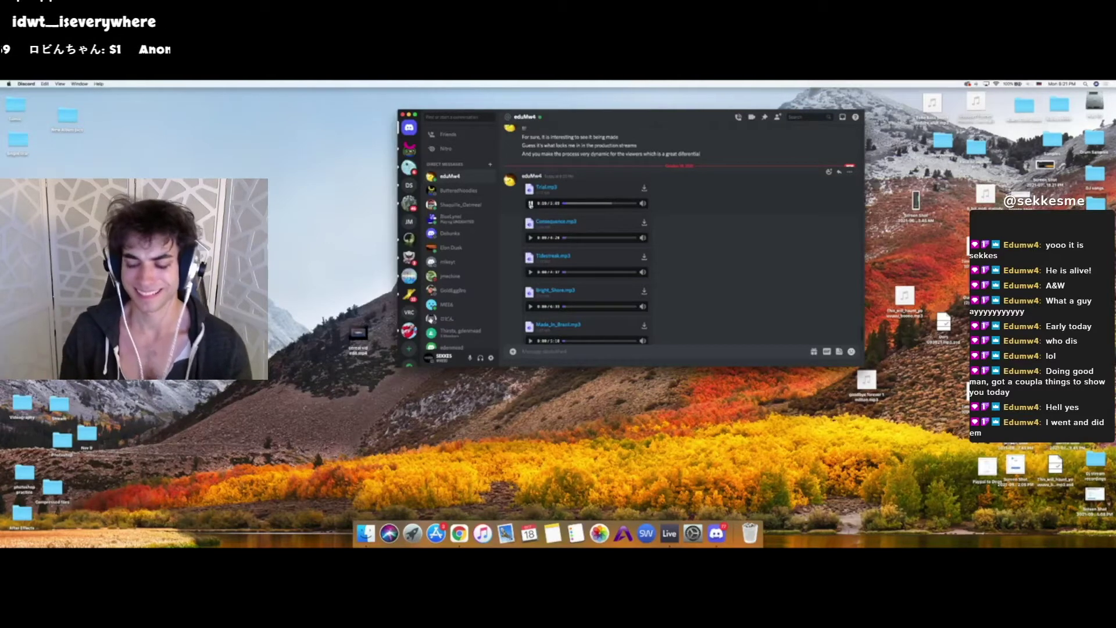
scroll(699, 242, down, 2)
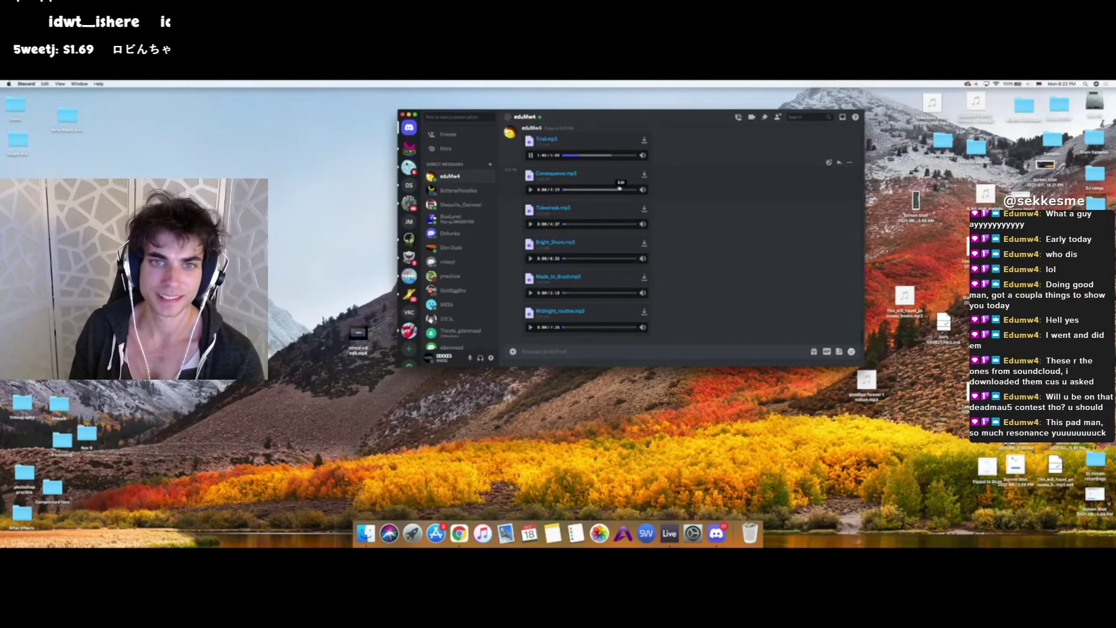
click(588, 157)
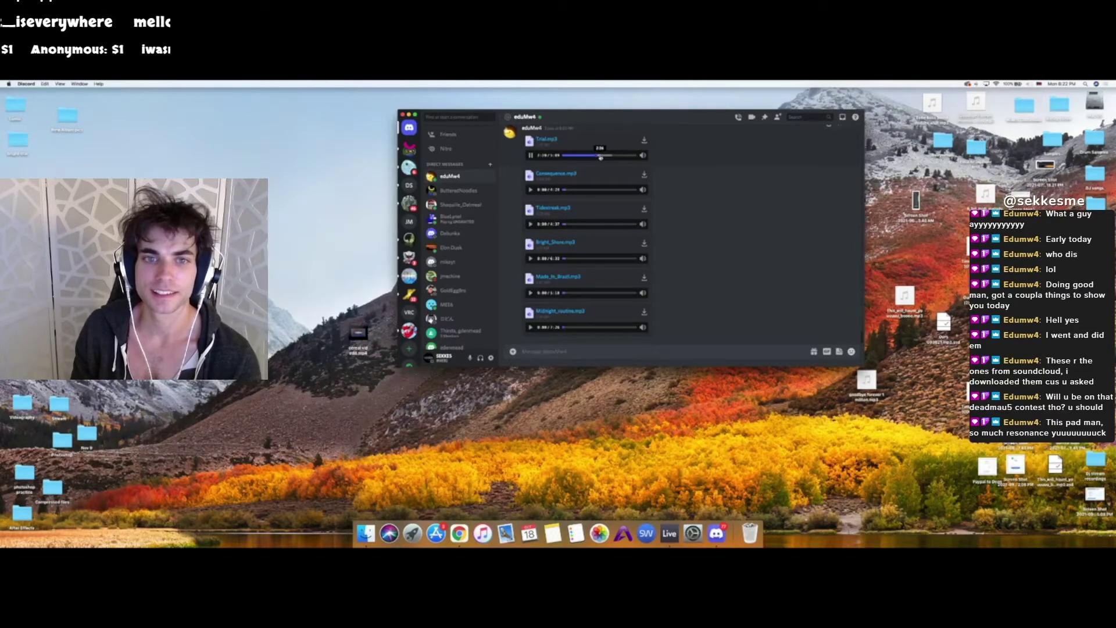
click(606, 155)
click(611, 155)
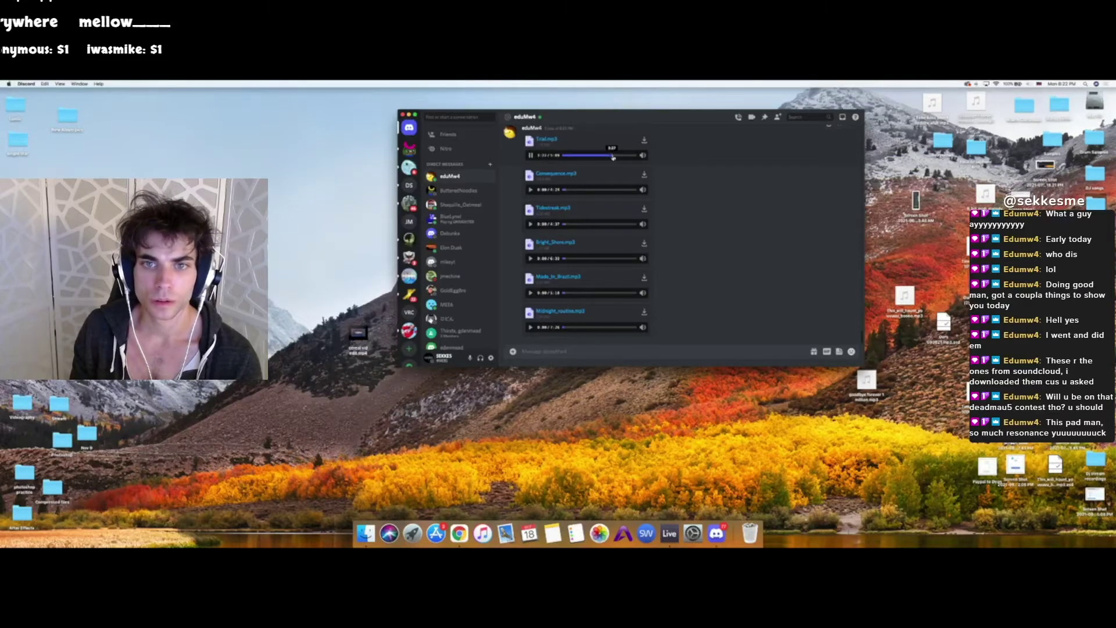
click(620, 155)
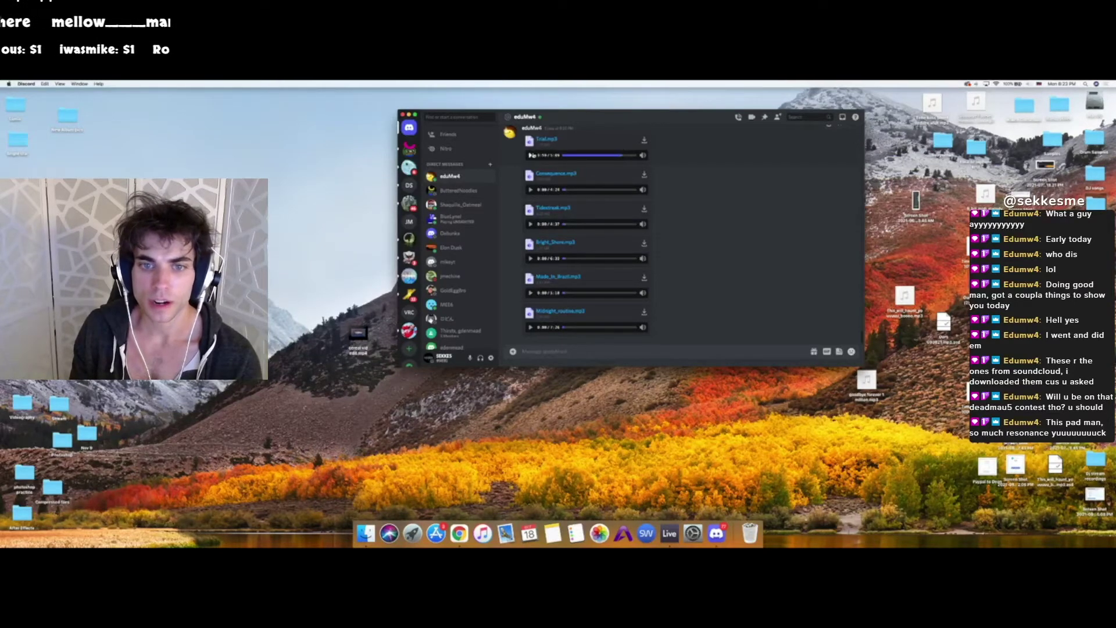
- Play Bright_Shore.mp3, jump between several of its sections, and pause it
click(531, 259)
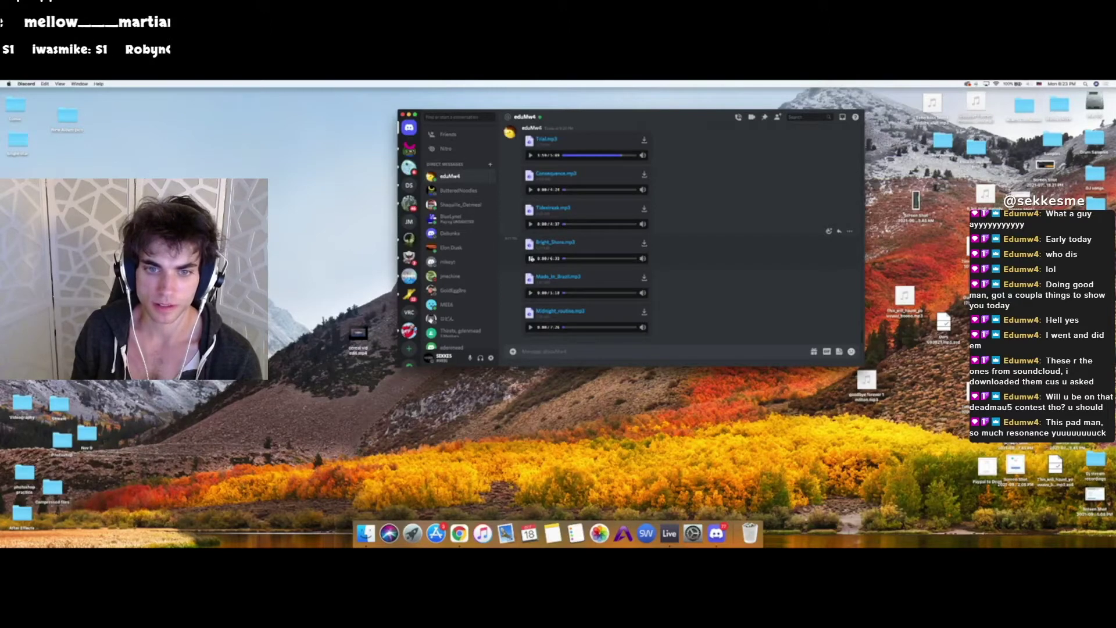
click(573, 259)
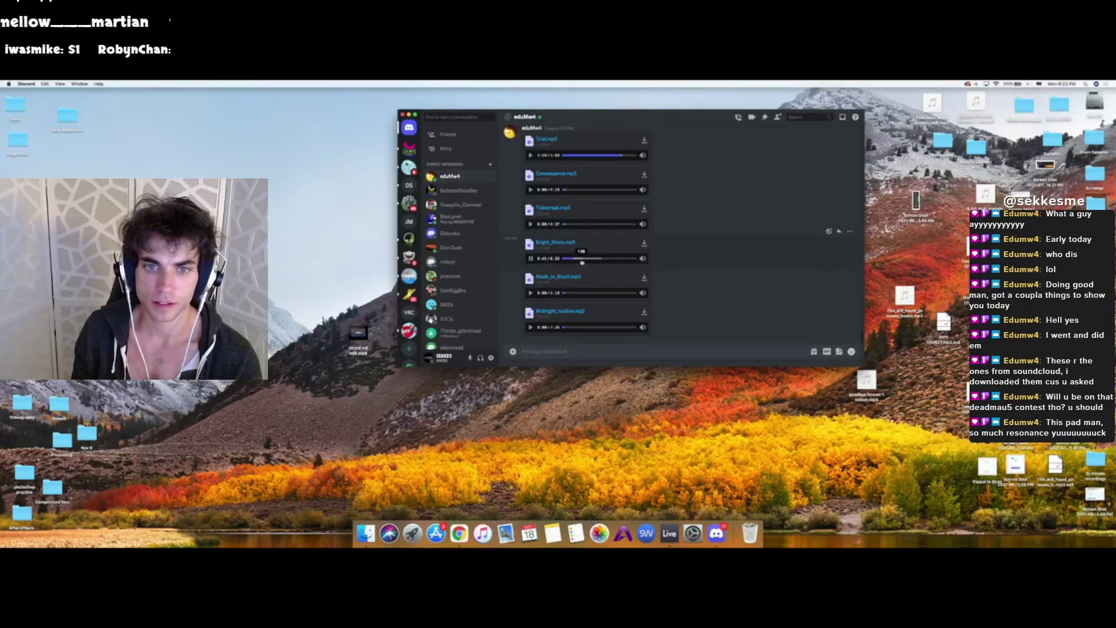
click(589, 259)
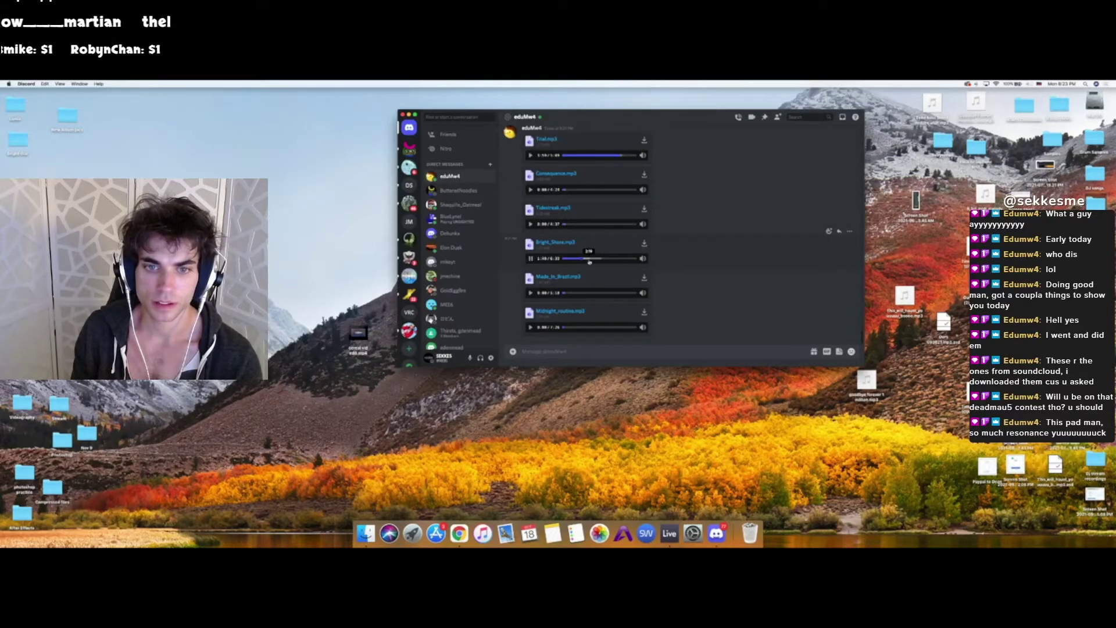
click(597, 258)
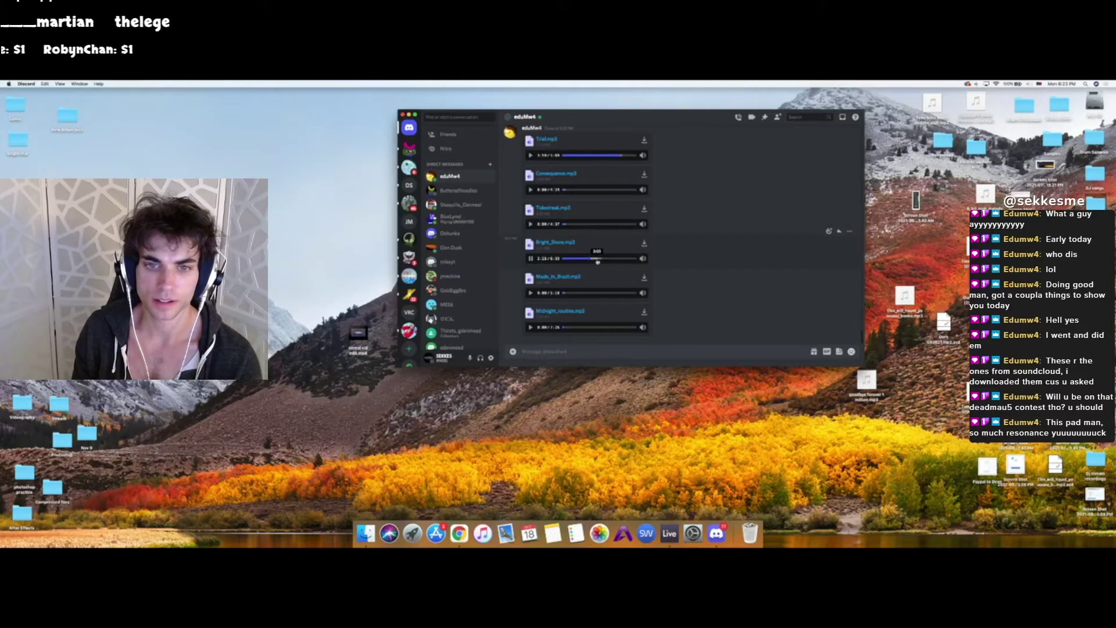
click(587, 259)
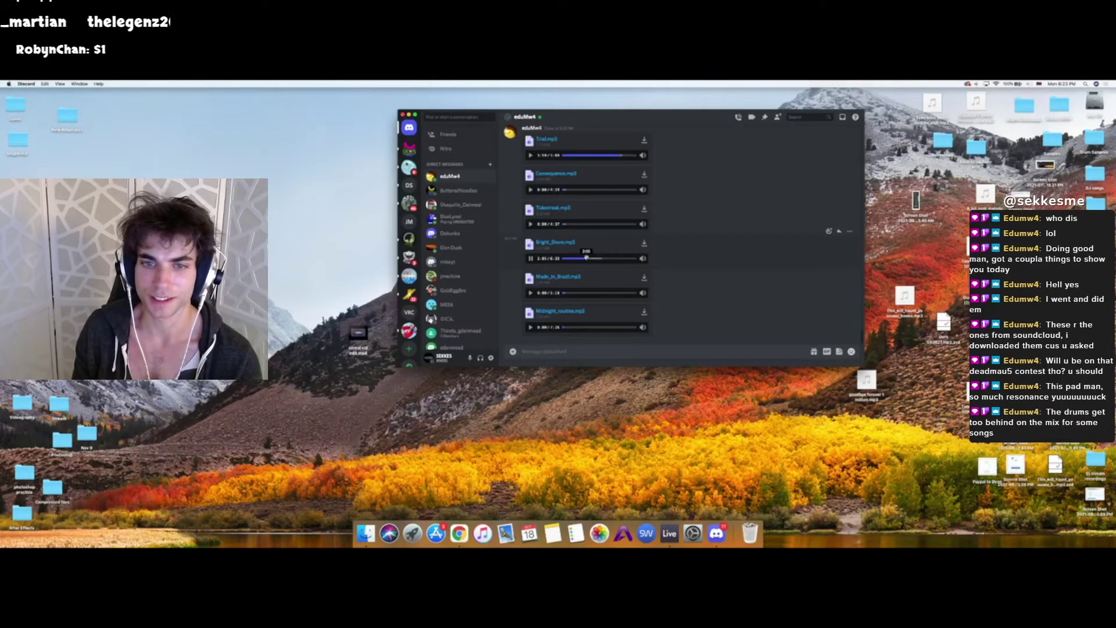
click(589, 259)
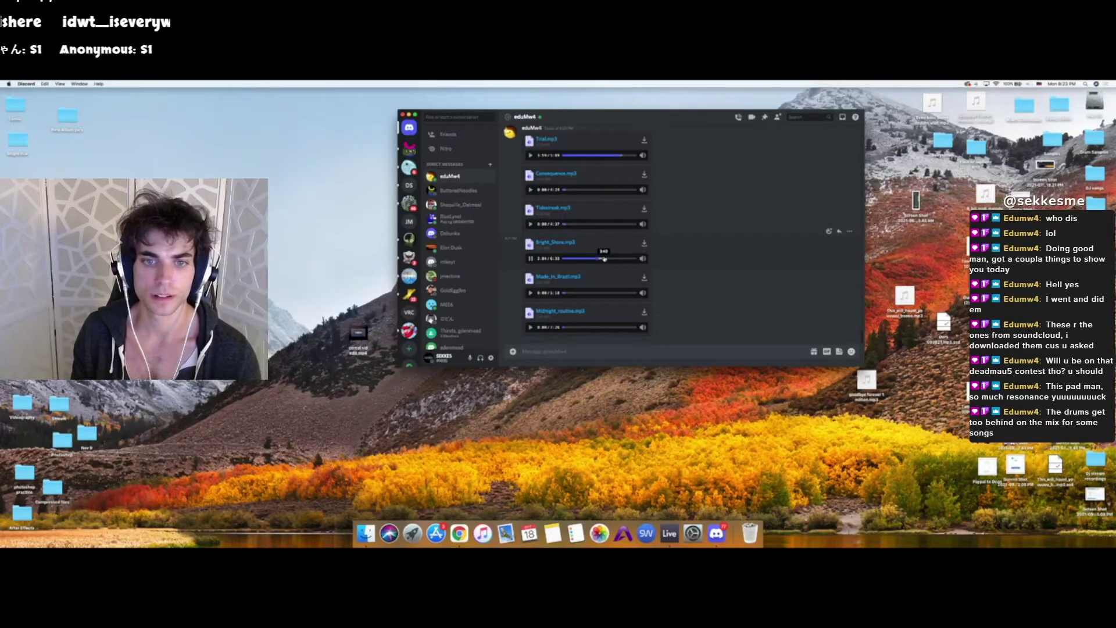
click(605, 259)
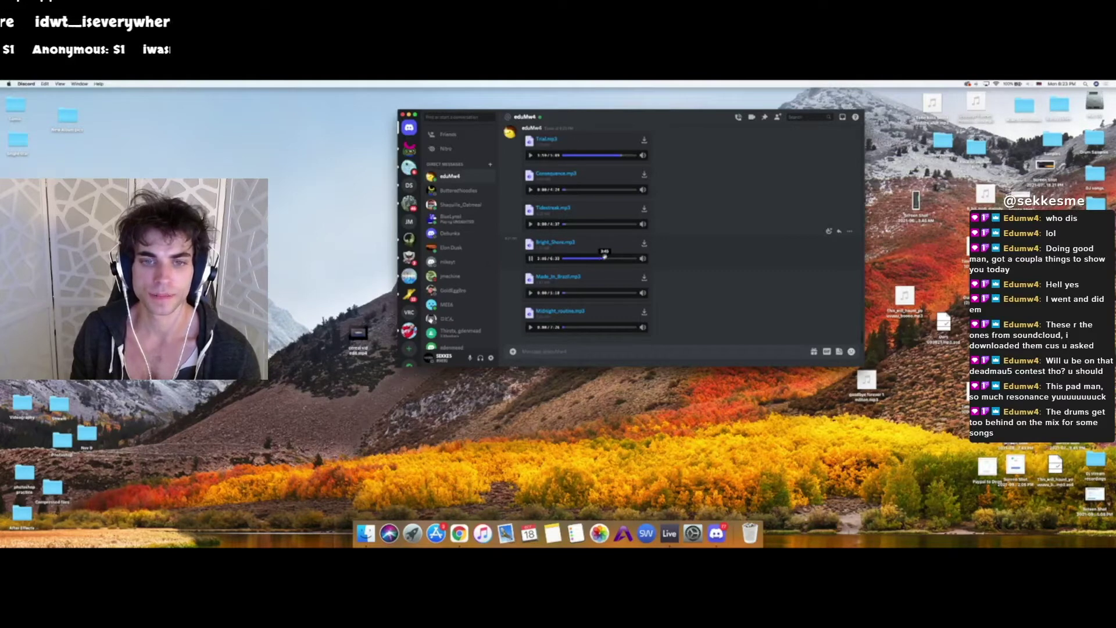
click(531, 259)
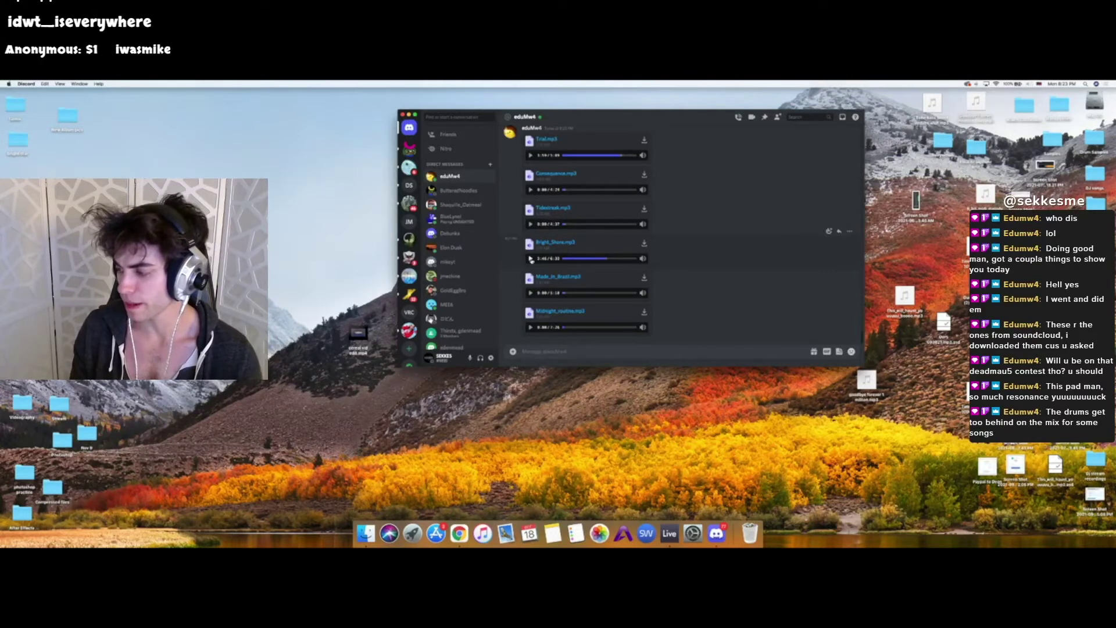
- Play the third shared track, skip ahead to its middle section, and pause it
click(531, 224)
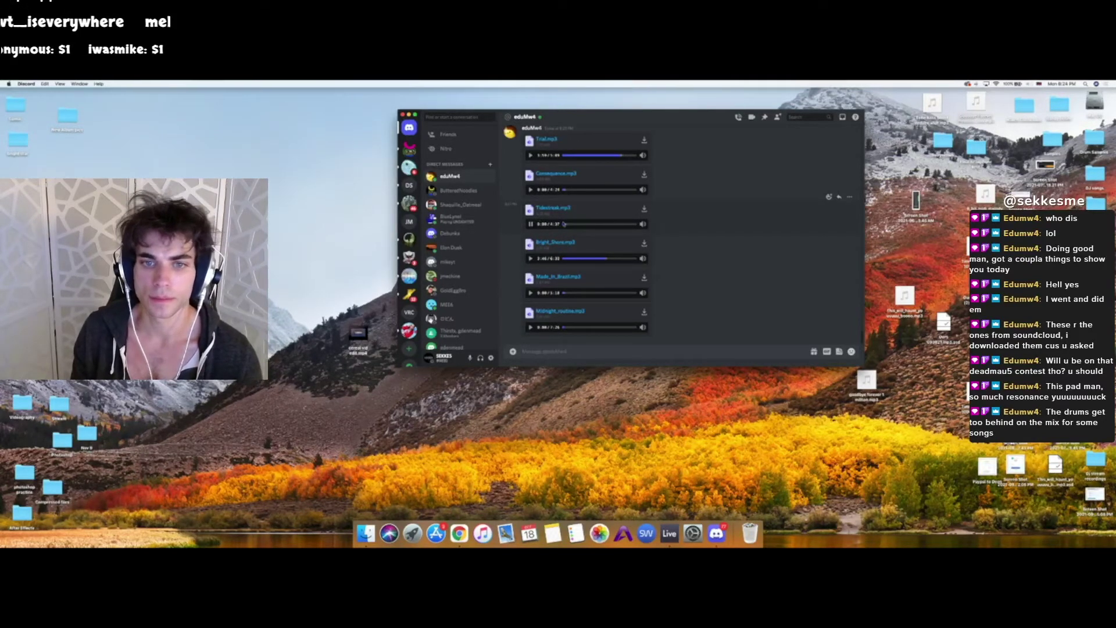
drag(584, 227, 599, 225)
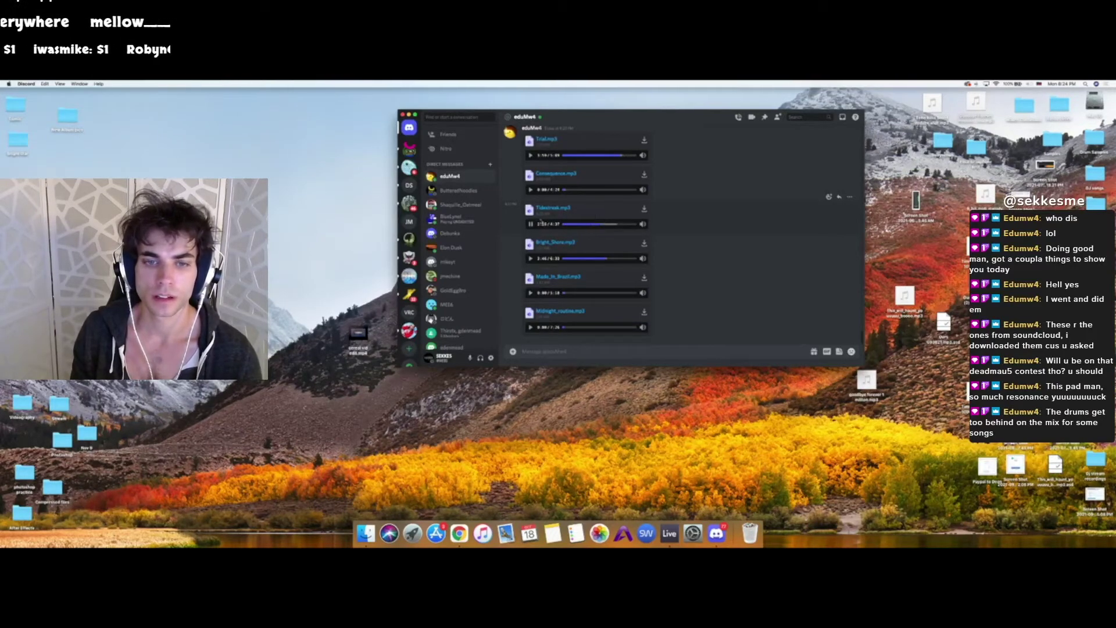
click(531, 224)
- Listen to Made_In_Brazil.mp3 and a section further into Midnight_routine.mp3
click(531, 293)
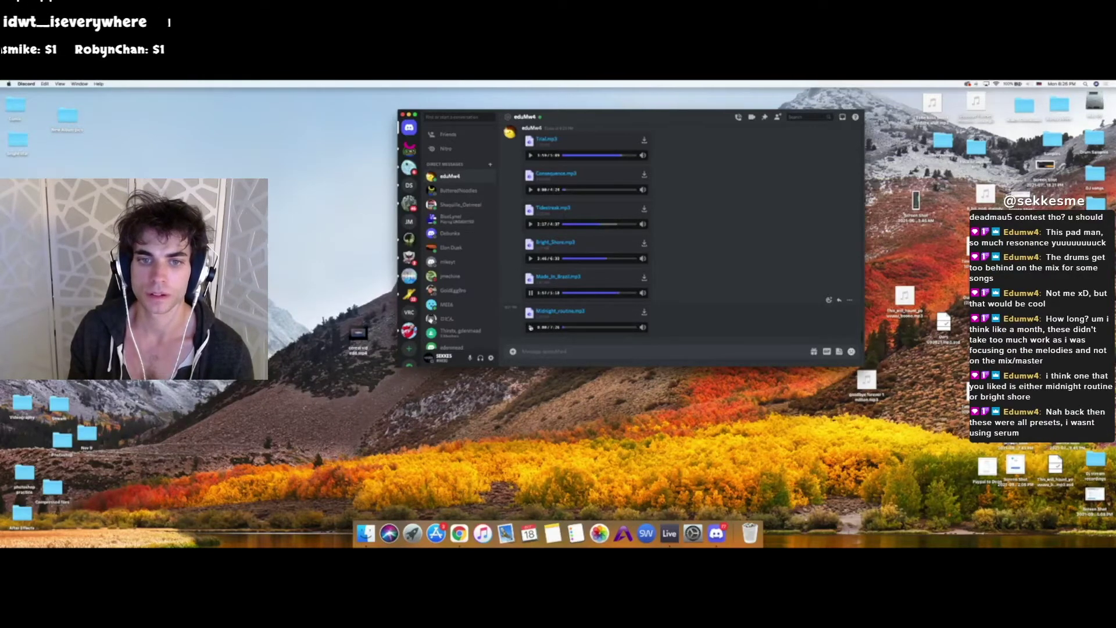
click(586, 327)
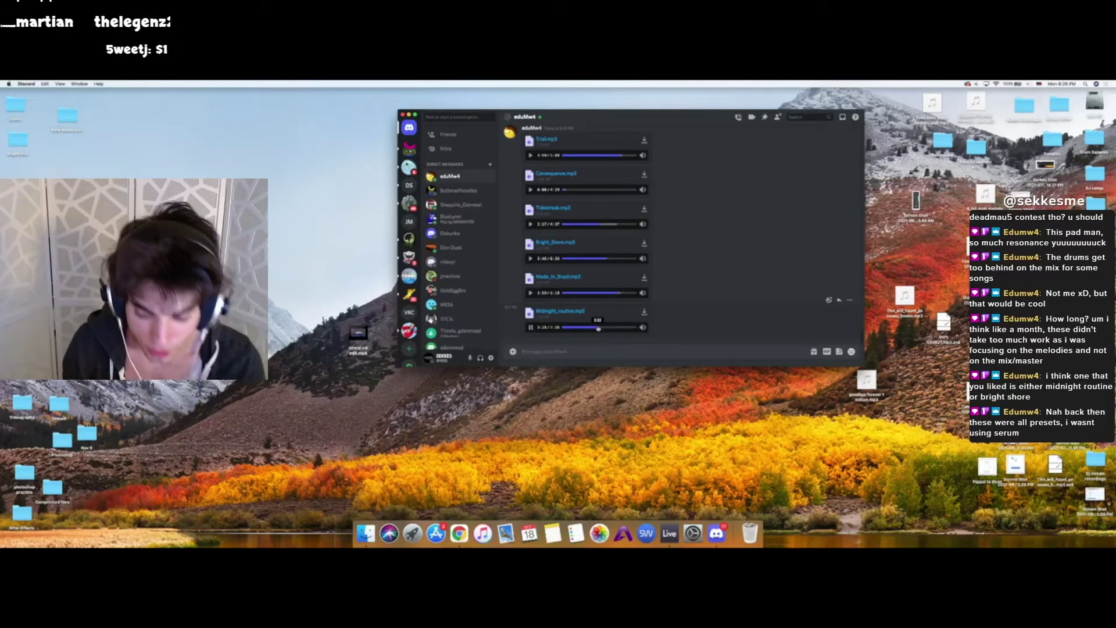
- Skip further into Midnight_routine.mp3, pause it, and play a later section of Consequence.mp3
drag(601, 327, 600, 329)
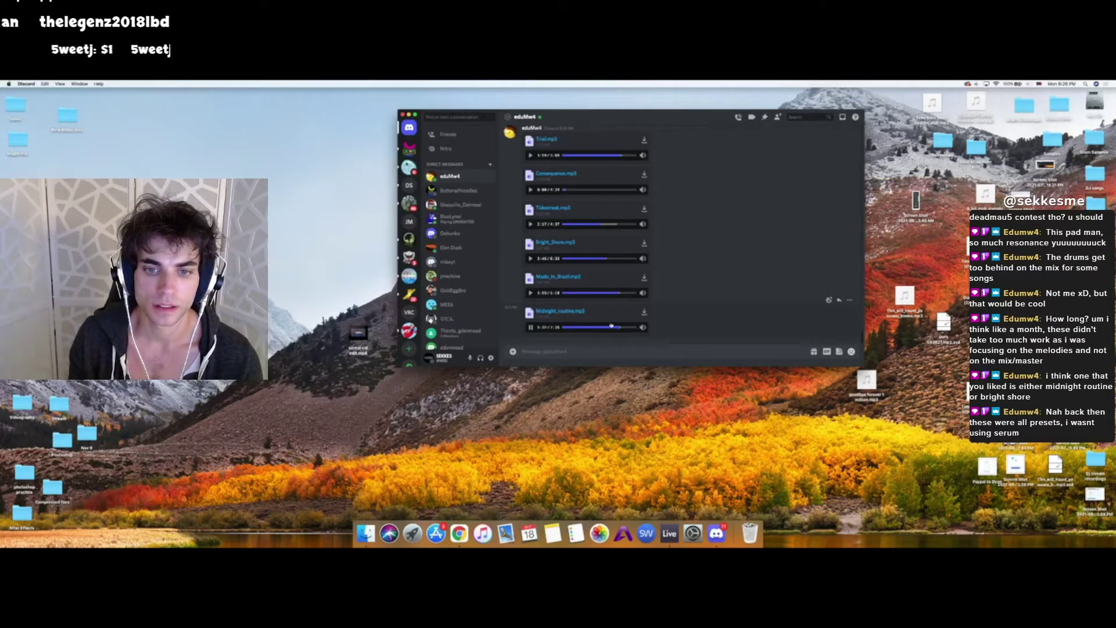
click(531, 326)
click(531, 190)
drag(564, 190, 614, 191)
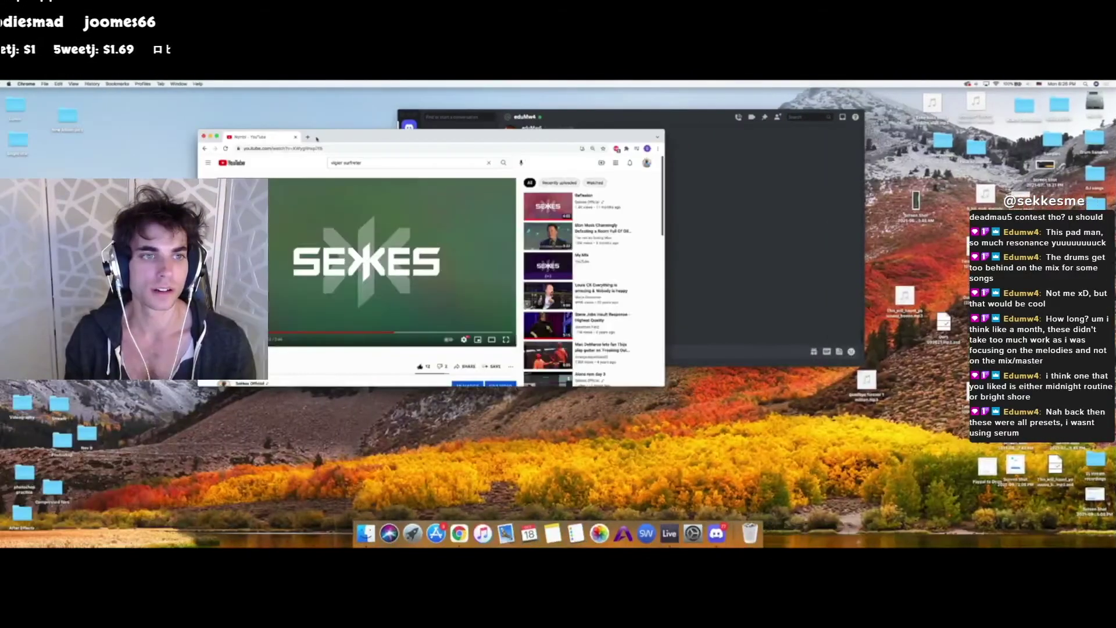
- Switch to Chrome and open SoundCloud in place of the YouTube page
click(306, 149)
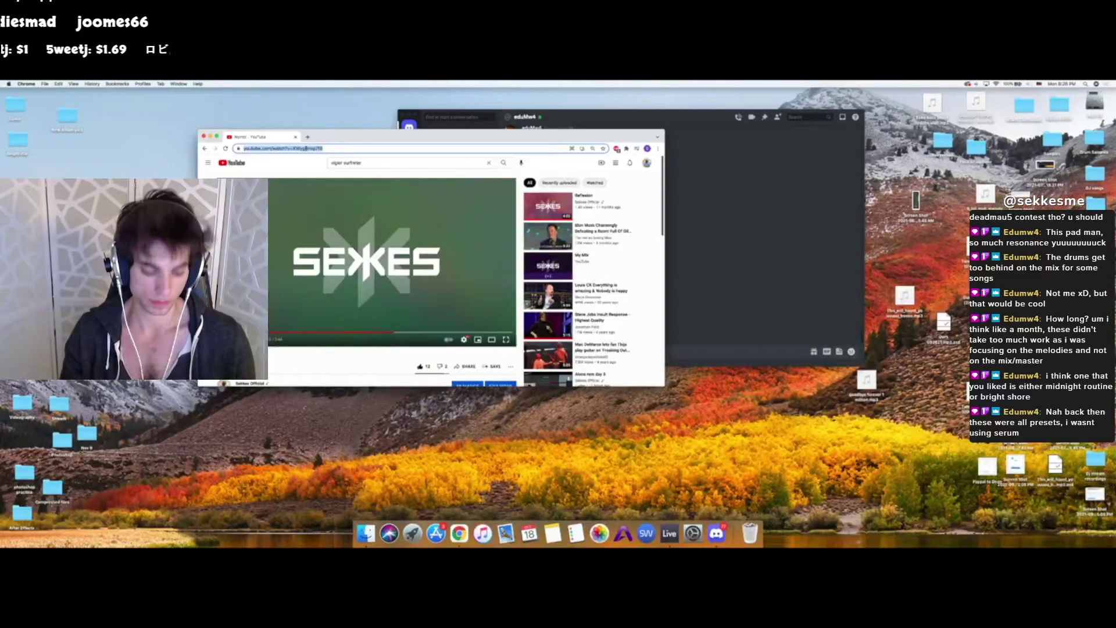
text(sound)
key(Return)
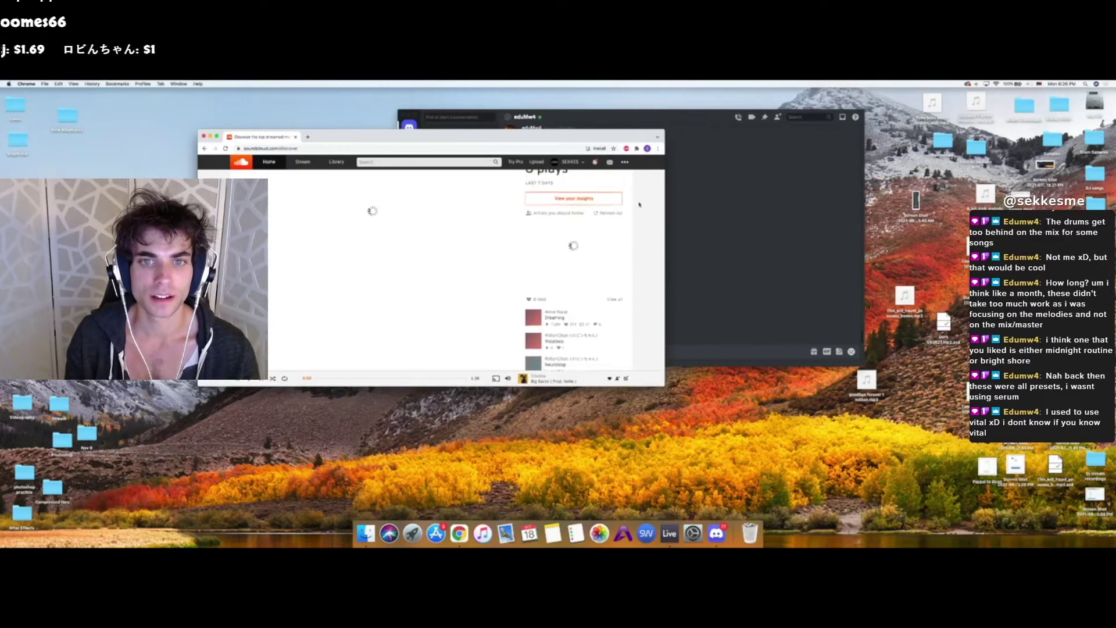
- Follow back the newest follower from the notifications and look over that artist's profile
click(595, 162)
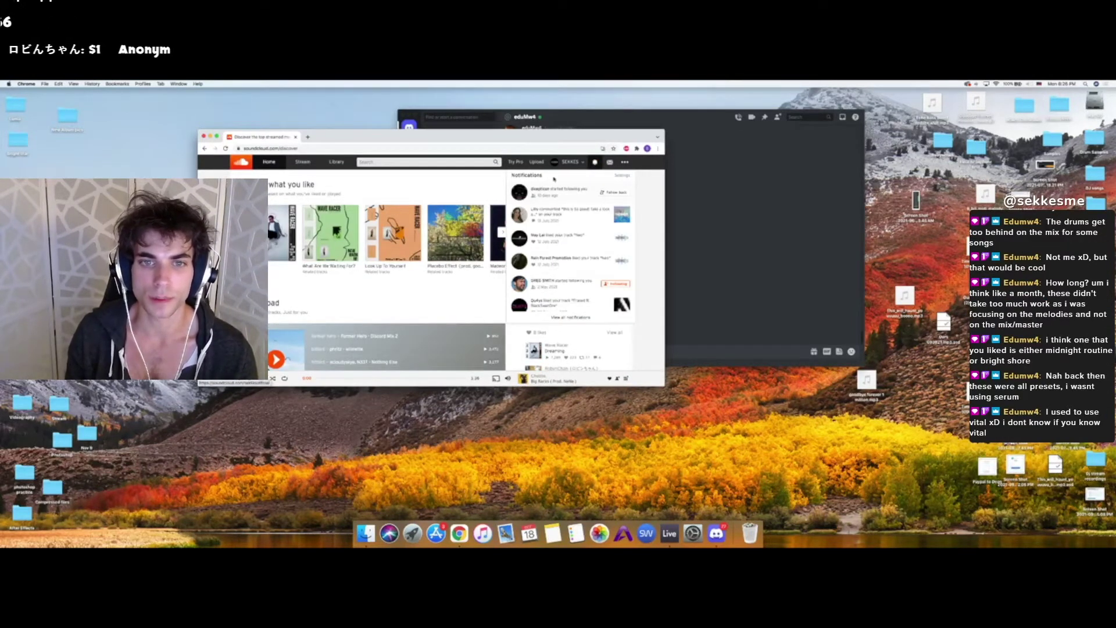
click(612, 193)
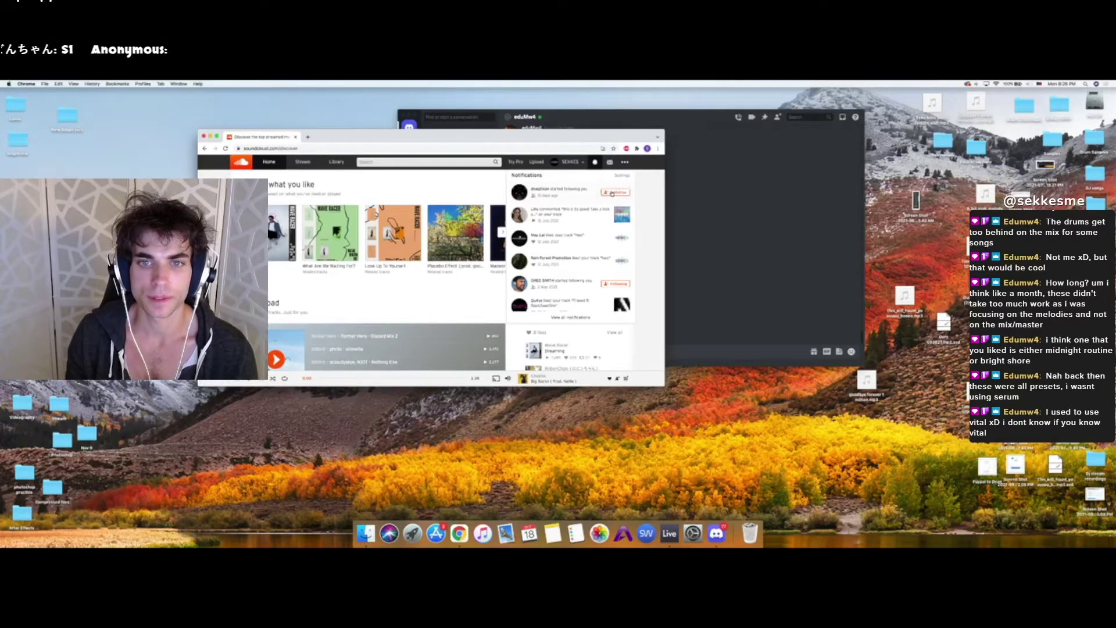
click(546, 190)
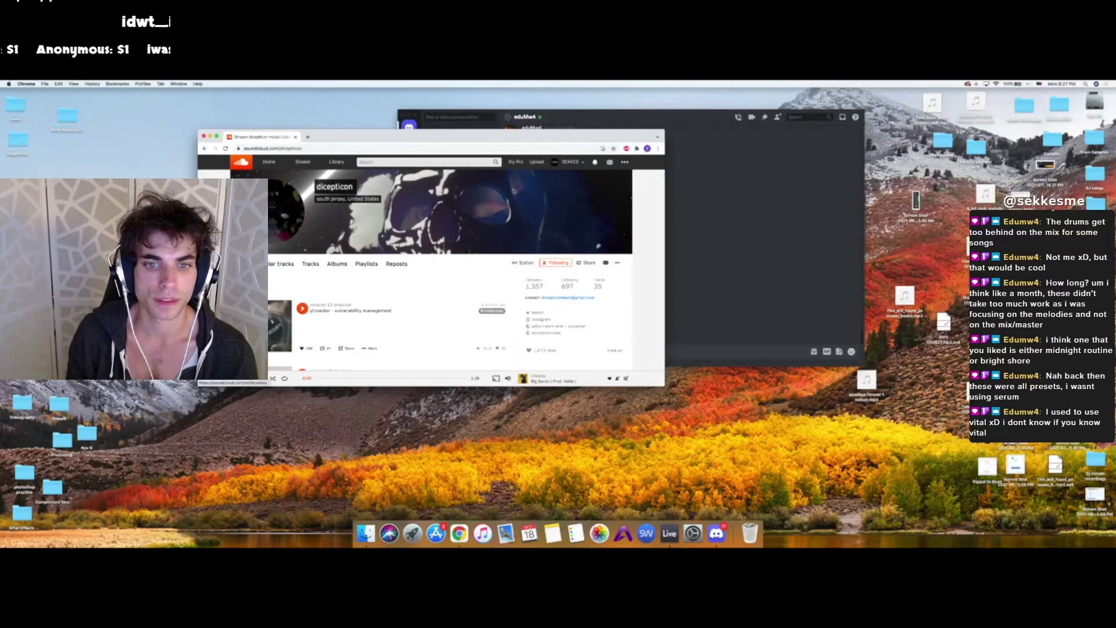
scroll(474, 265, down, 3)
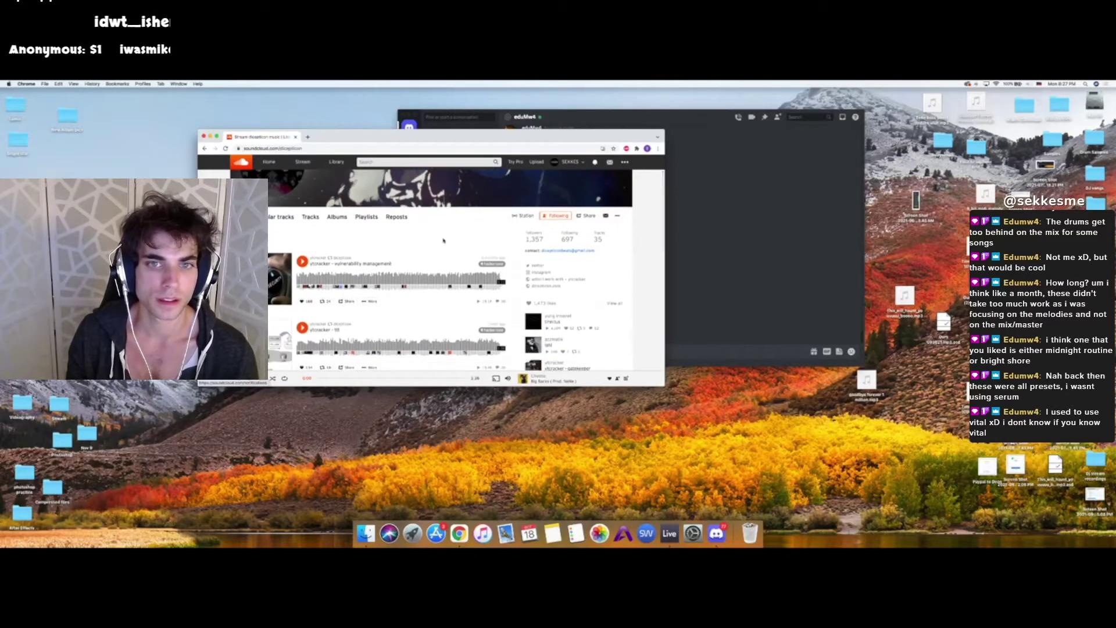
scroll(474, 265, up, 3)
- Open the SEKKES profile and look through its published tracks
click(570, 163)
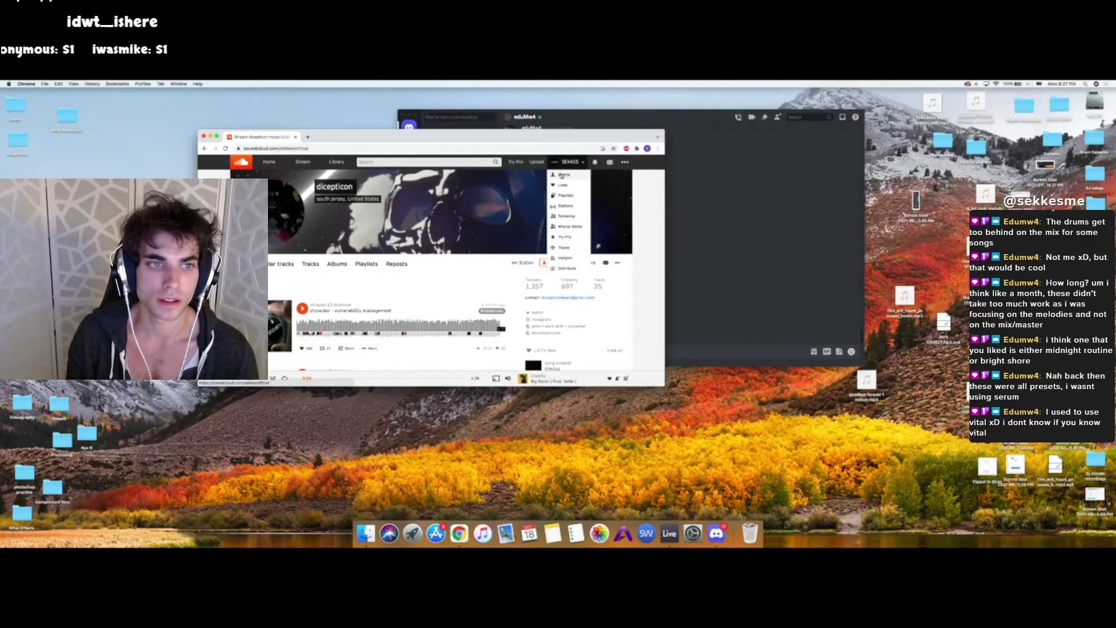
click(563, 176)
scroll(451, 291, down, 3)
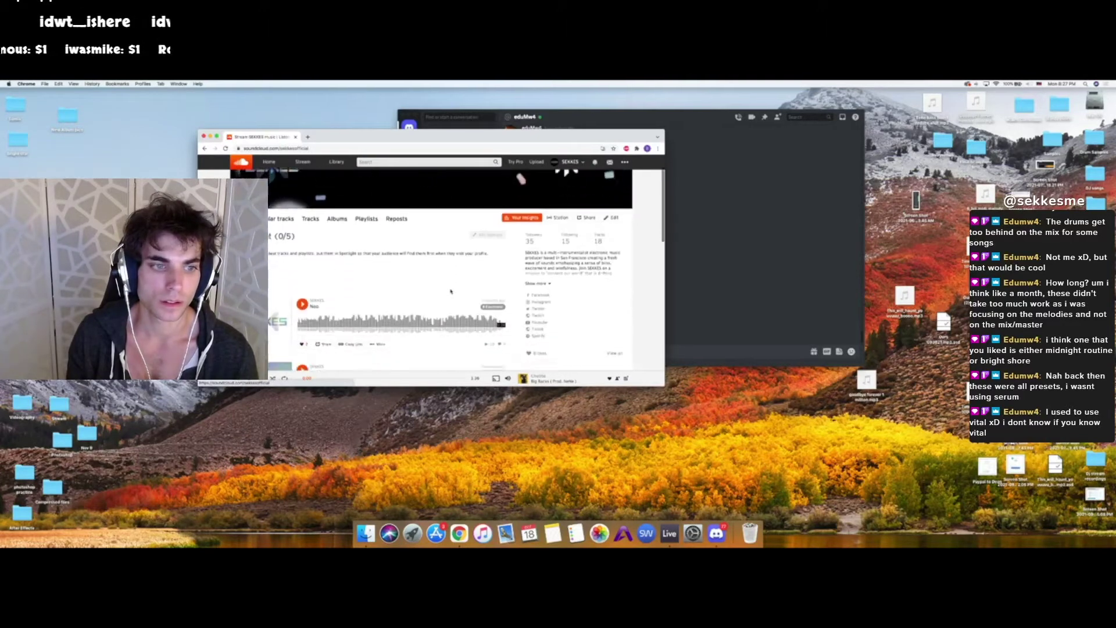
scroll(451, 292, down, 5)
scroll(451, 292, up, 5)
scroll(451, 291, up, 5)
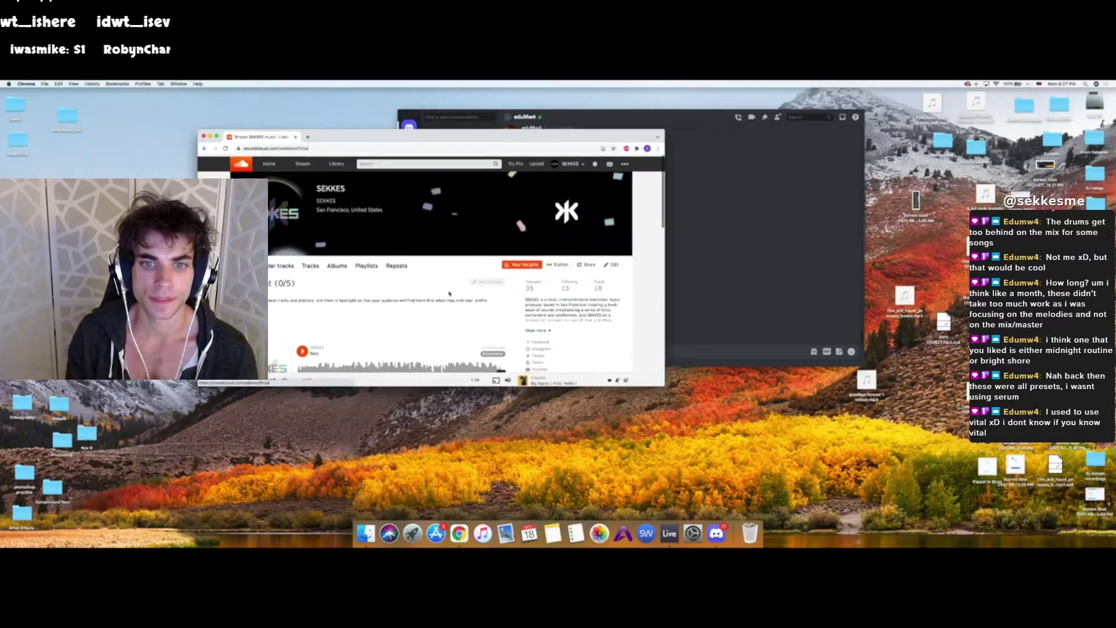
- Open the list of accounts SEKKES is following and look through it
click(567, 284)
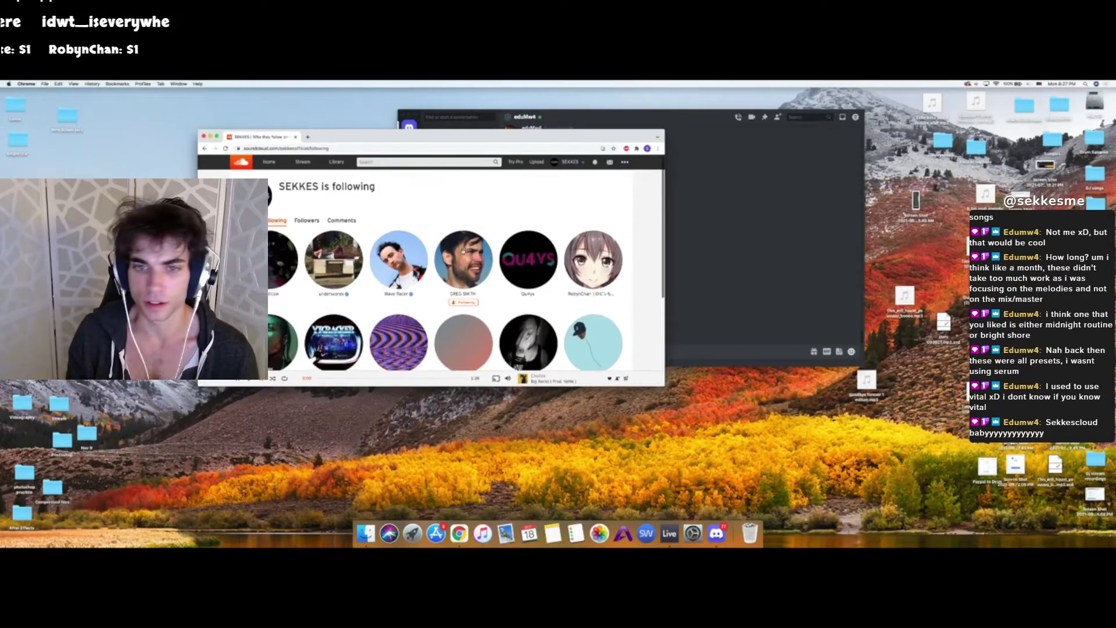
scroll(464, 251, down, 3)
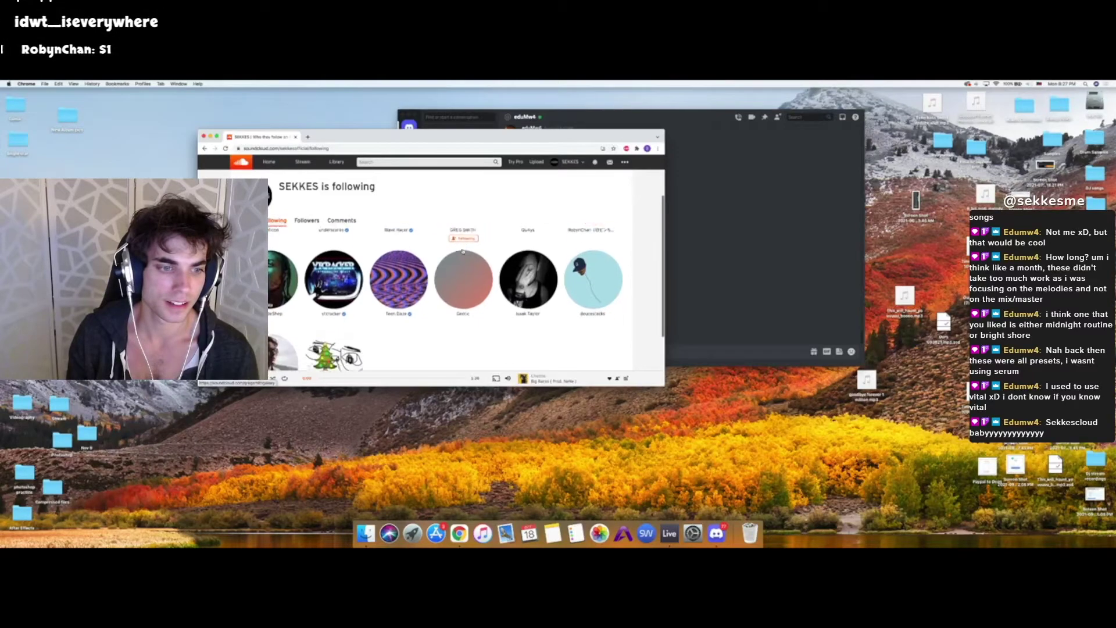
scroll(464, 251, down, 2)
scroll(463, 252, up, 3)
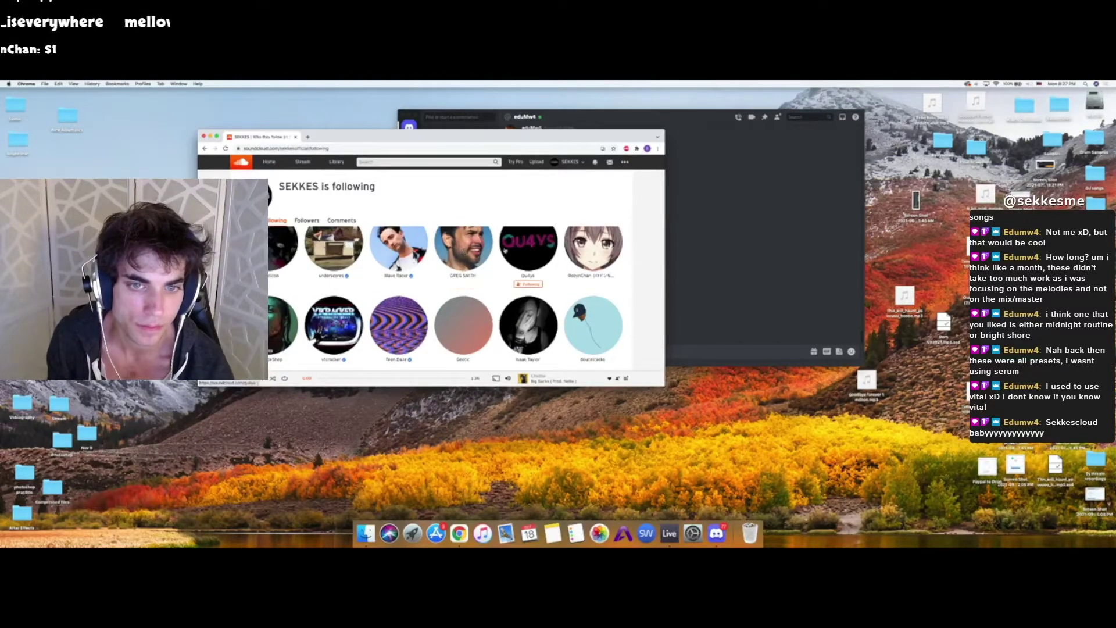
scroll(505, 250, up, 1)
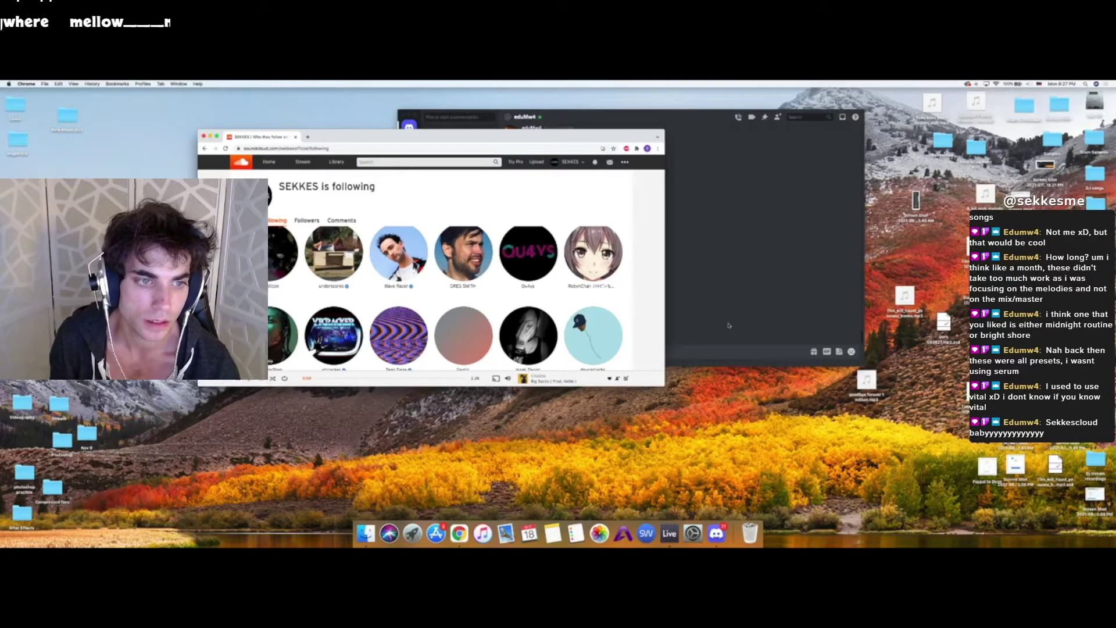
- Check the viewer's Discord conversation, then return to the SoundCloud following list and keep looking for the viewer's account
click(717, 533)
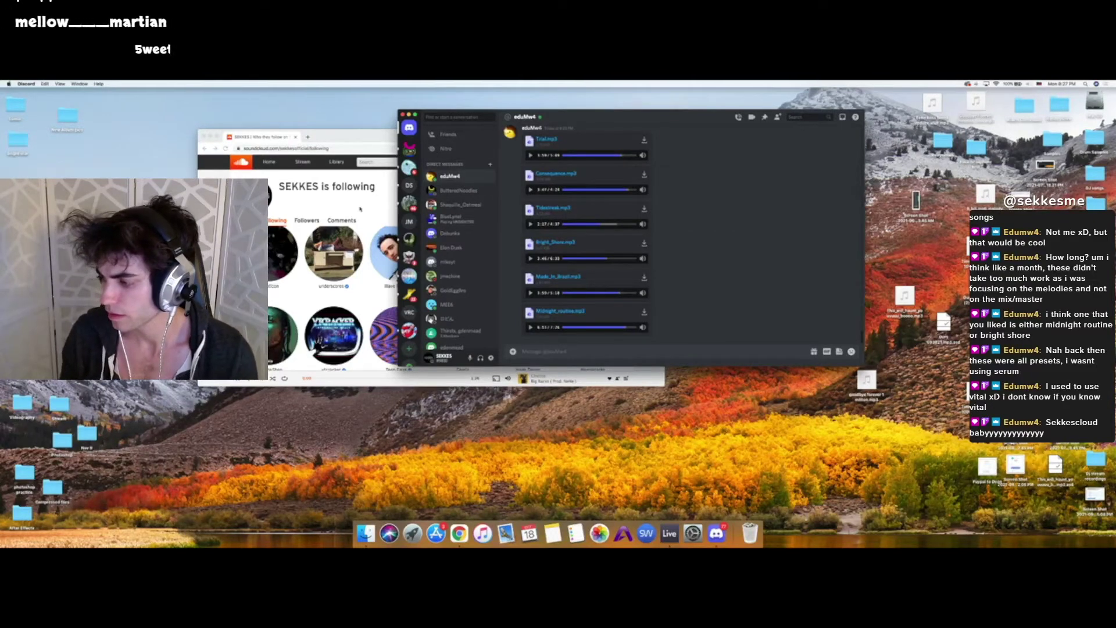
click(337, 189)
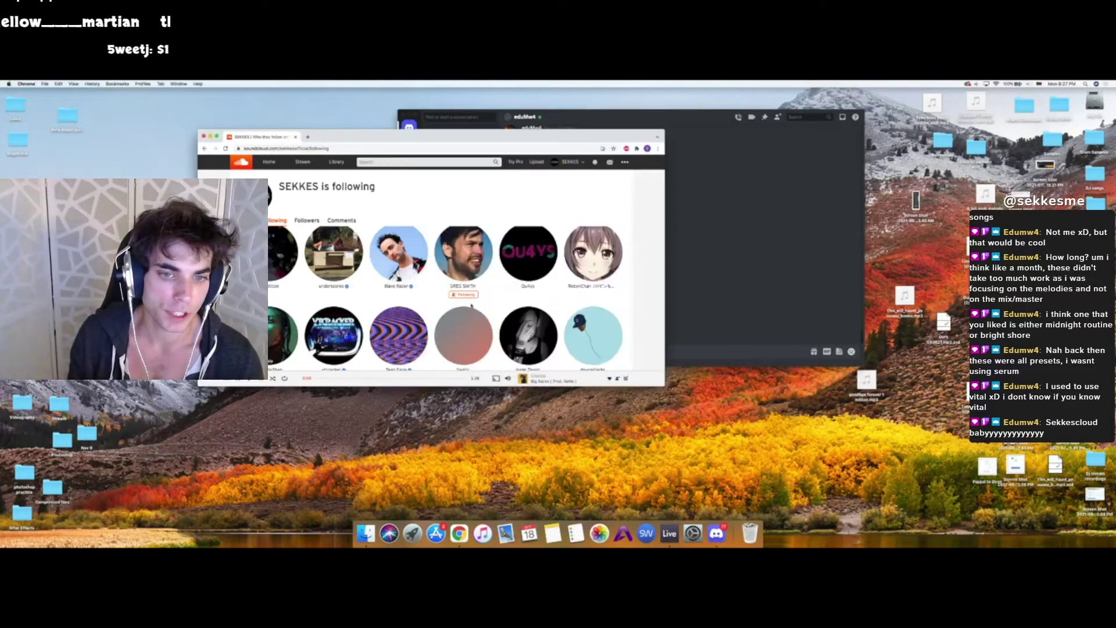
scroll(468, 299, down, 2)
scroll(495, 296, up, 2)
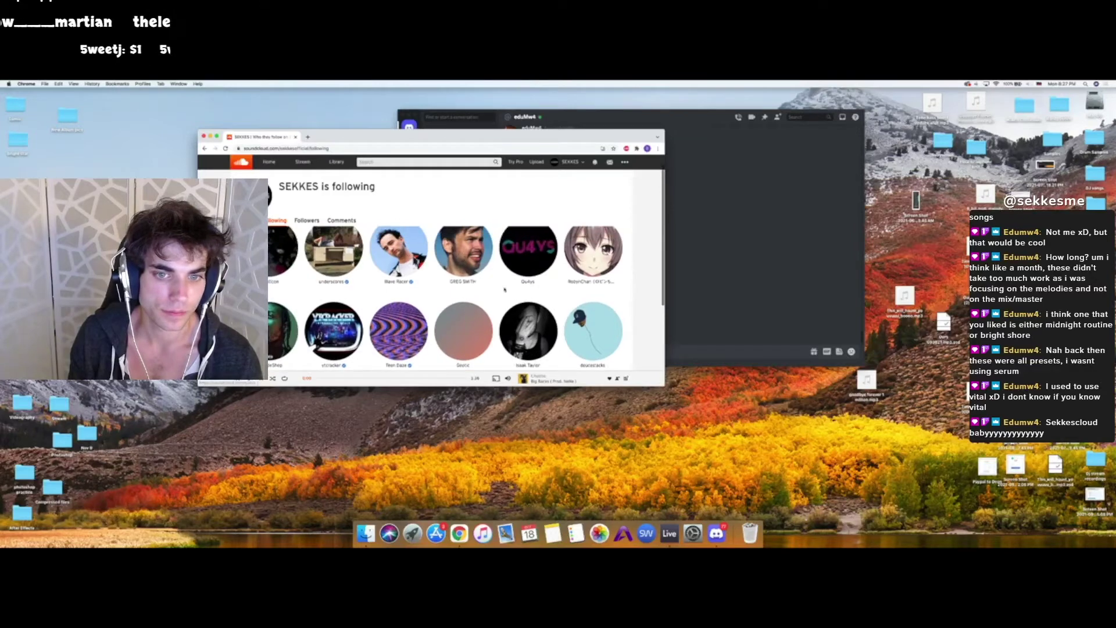
- Open the Qu4ys profile, play its top track, and look through the rest of the page
click(531, 272)
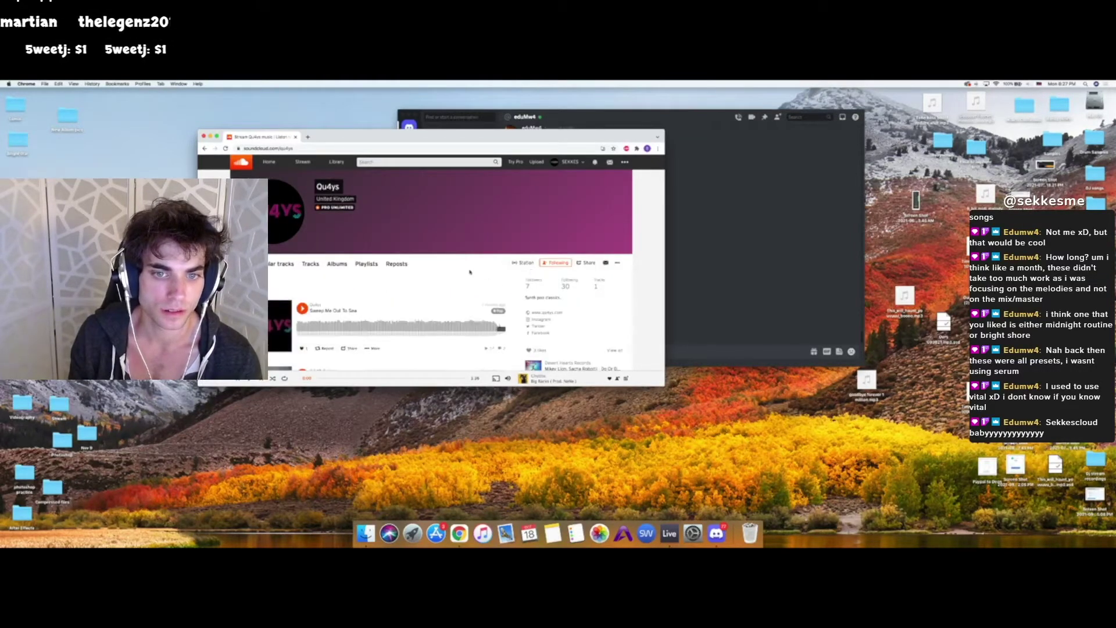
scroll(325, 276, down, 1)
click(302, 274)
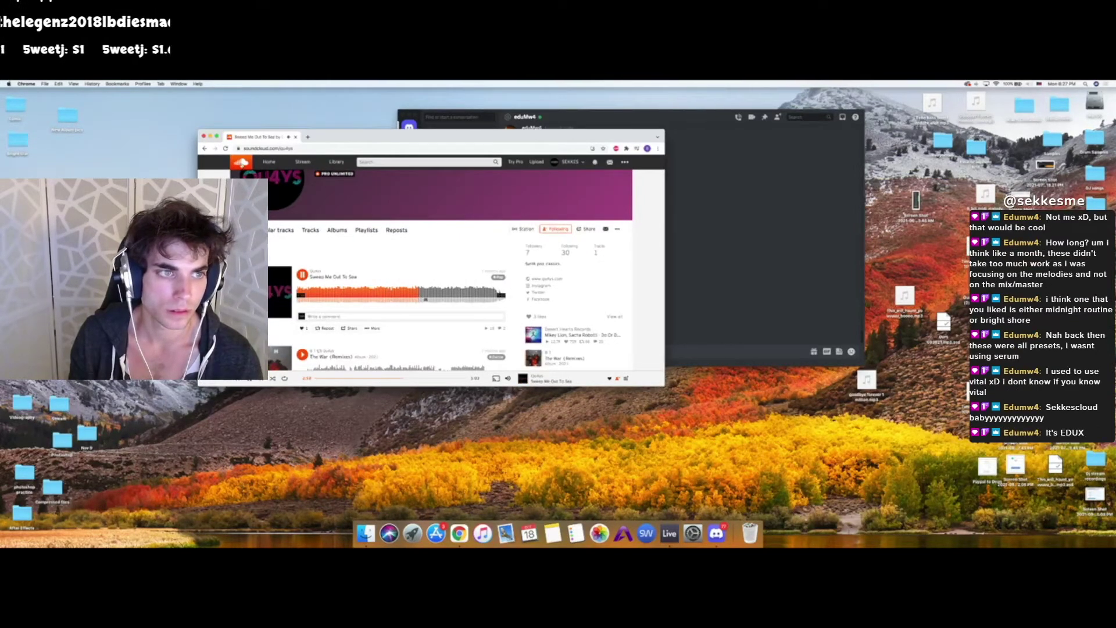
scroll(437, 283, down, 10)
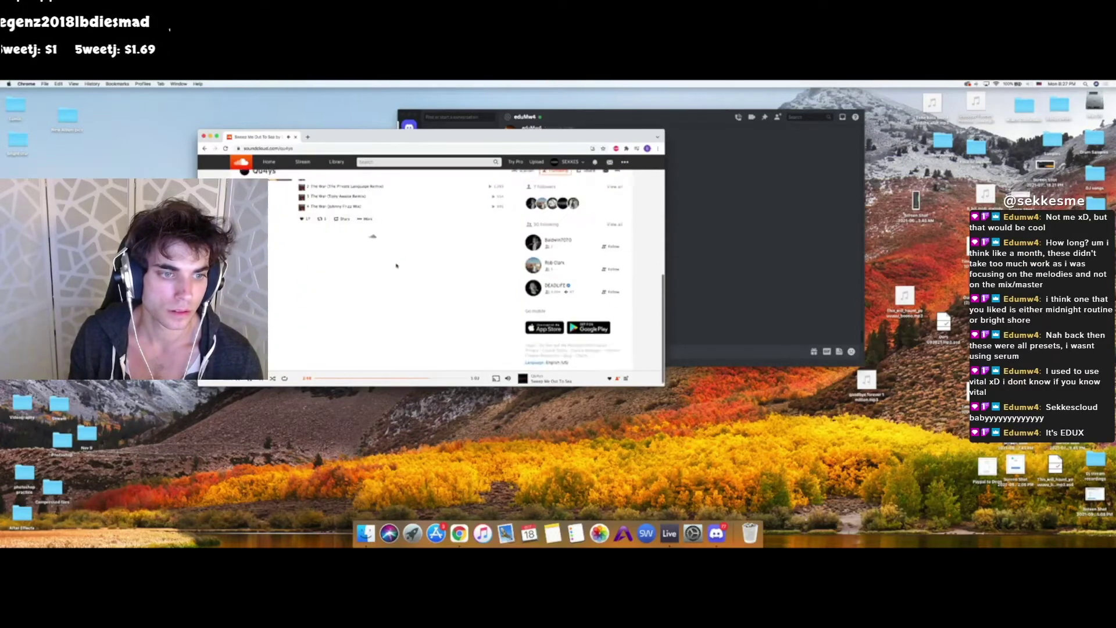
- Go back to the followed accounts and open the Geotic profile to check it for tracks
key(super+bracketleft)
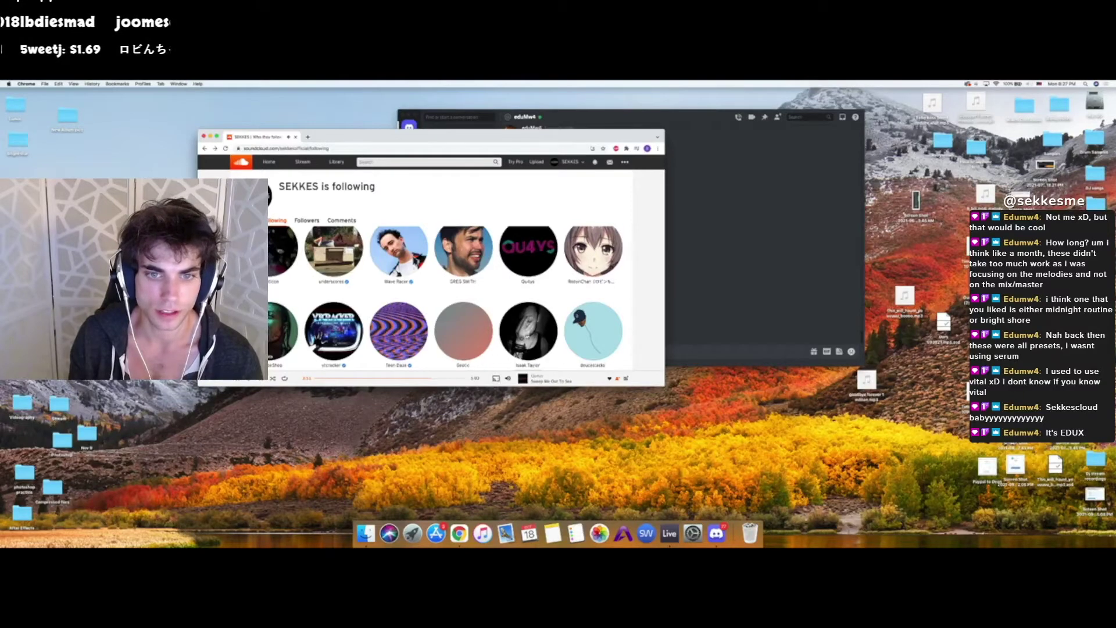
scroll(575, 298, down, 1)
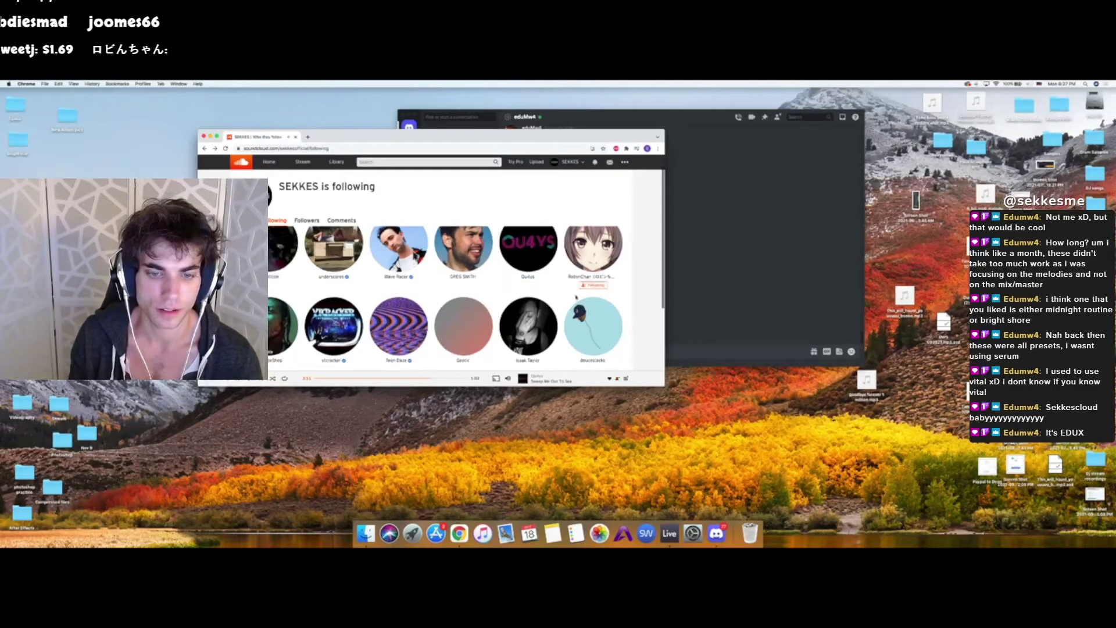
scroll(575, 298, down, 2)
click(468, 290)
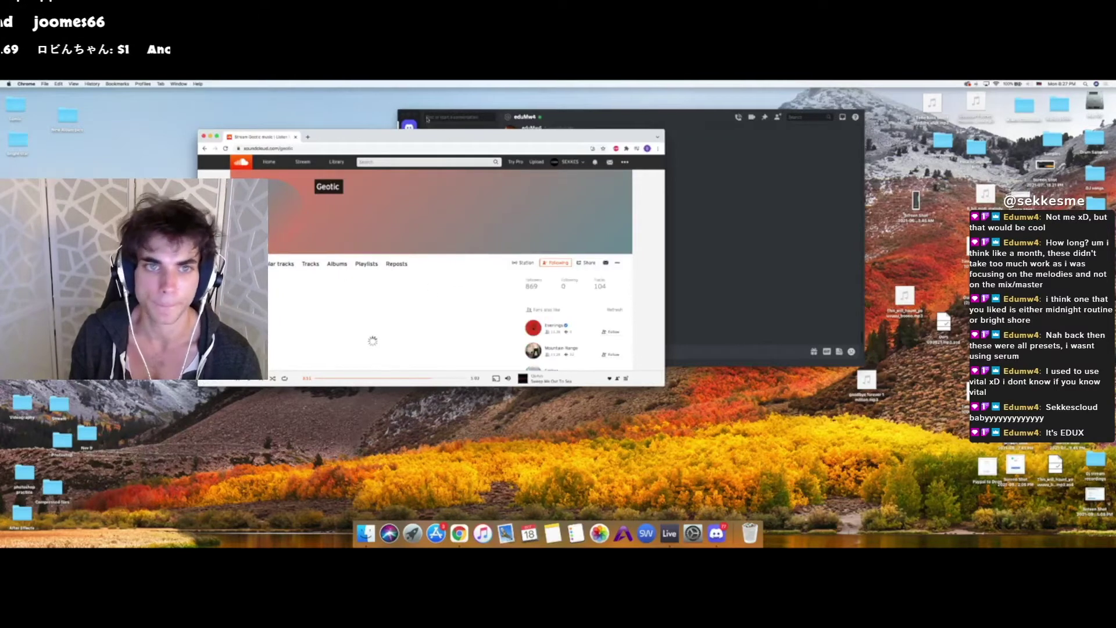
drag(418, 140, 502, 137)
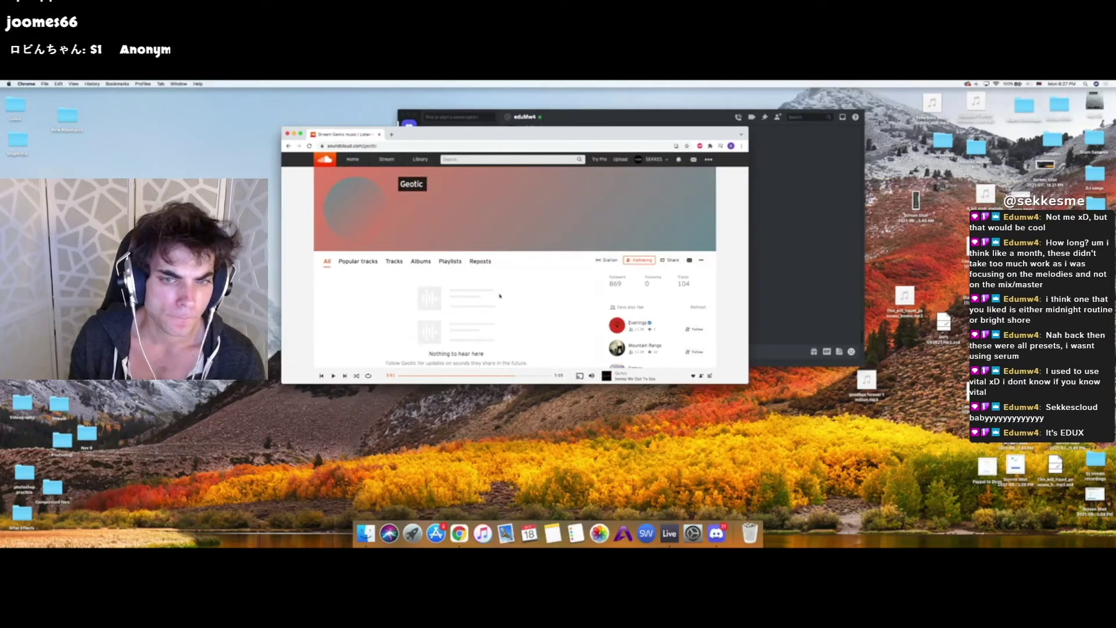
scroll(500, 298, down, 3)
scroll(499, 298, up, 2)
scroll(497, 302, down, 3)
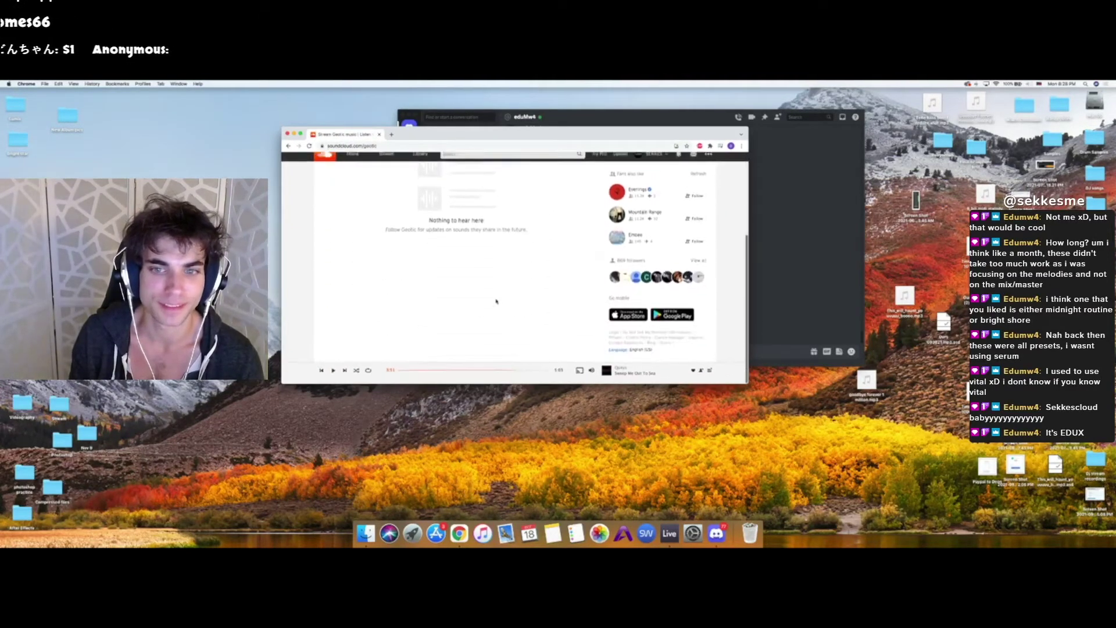
- Return to the followed accounts and unfollow Geotic
key(super+Left)
scroll(547, 319, down, 1)
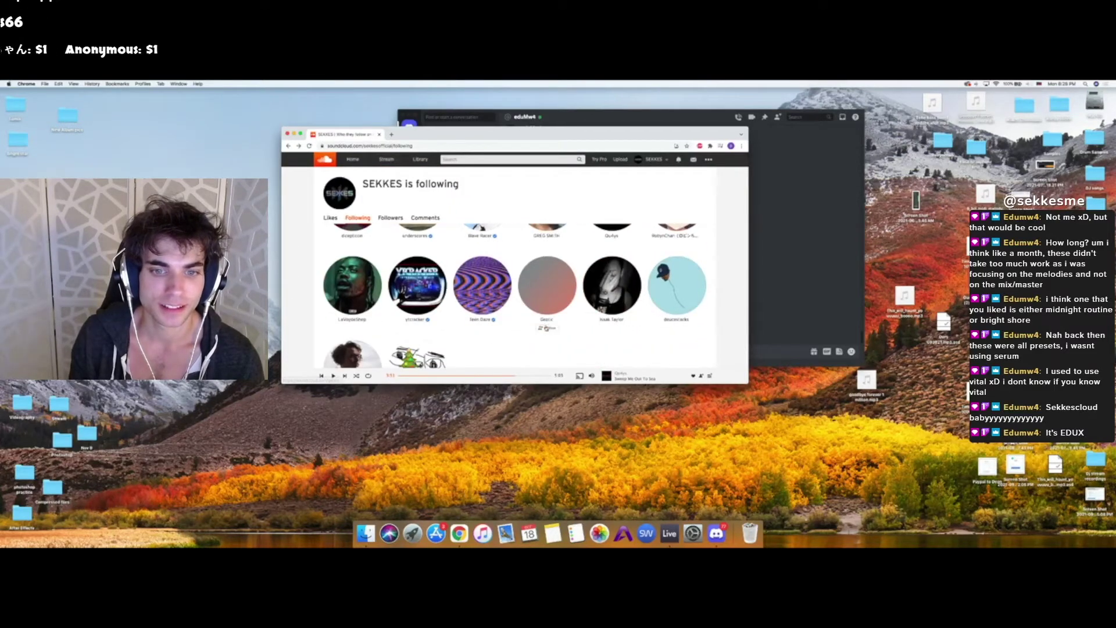
- Open the Teen Daze profile and look through its spotlighted releases
click(490, 289)
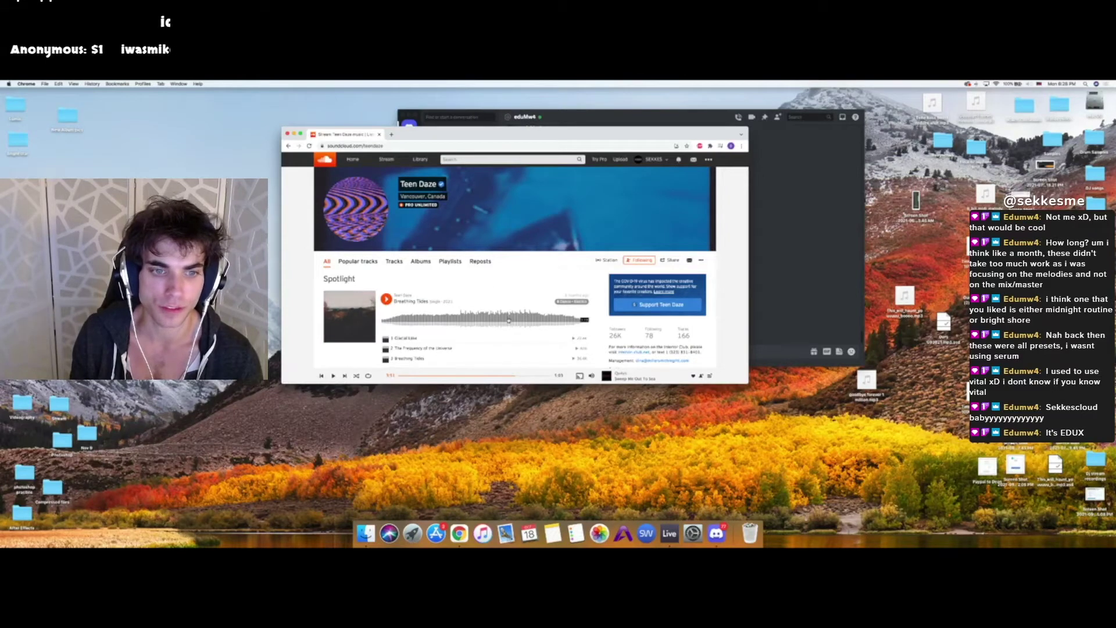
scroll(417, 279, down, 4)
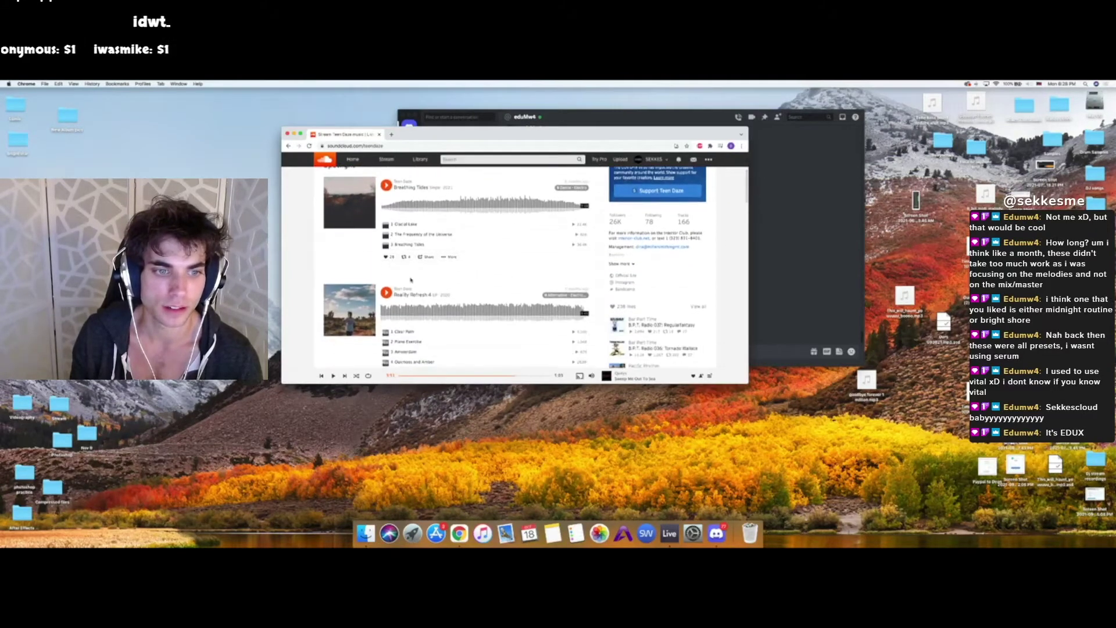
scroll(459, 262, up, 2)
scroll(445, 298, down, 3)
scroll(445, 298, down, 1)
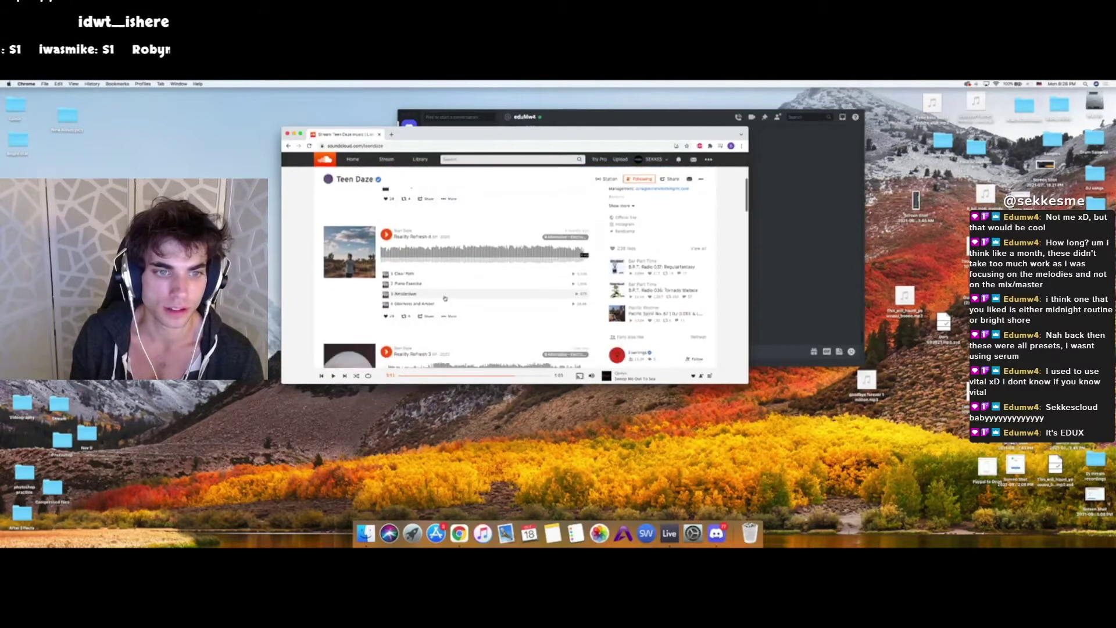
- Go back to the followed accounts and look through the whole list again
key(super+Left)
scroll(520, 297, down, 3)
scroll(520, 296, up, 2)
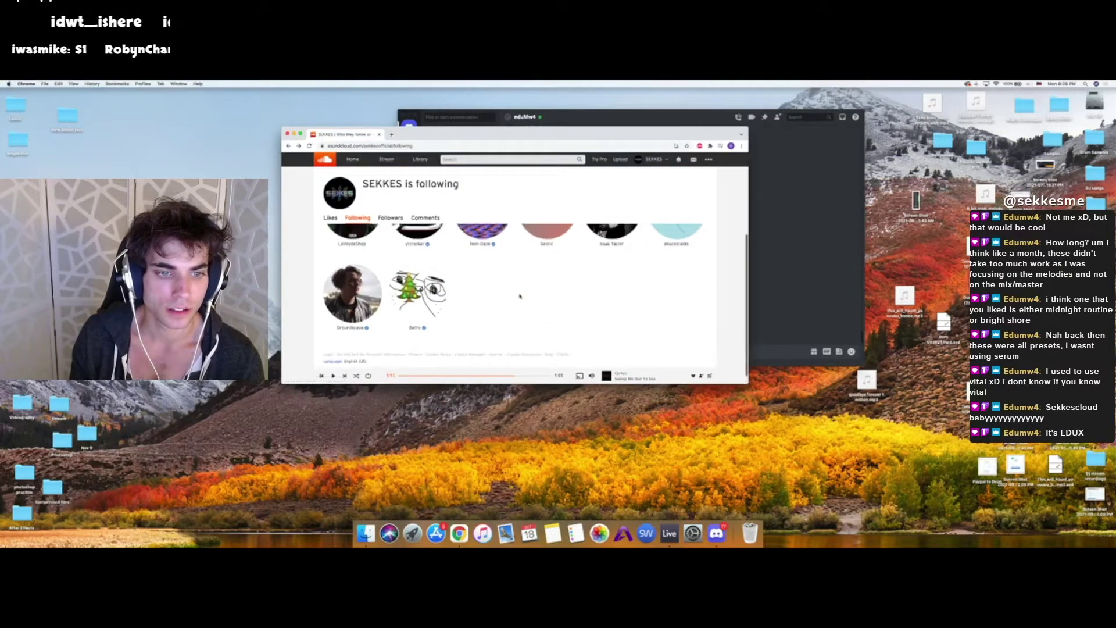
scroll(375, 299, up, 1)
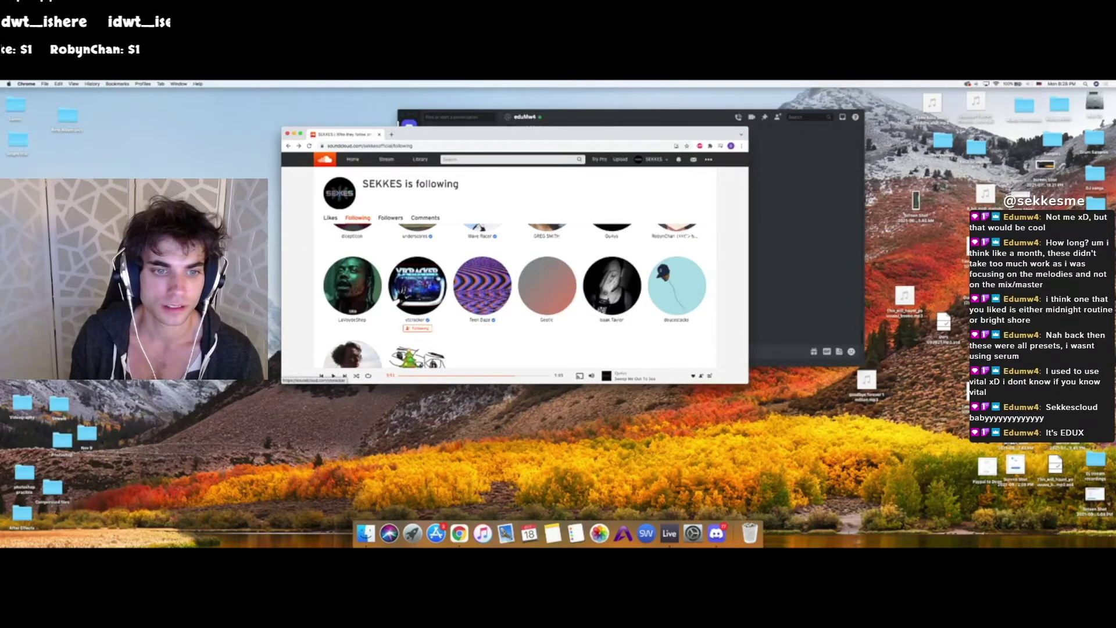
scroll(442, 267, up, 2)
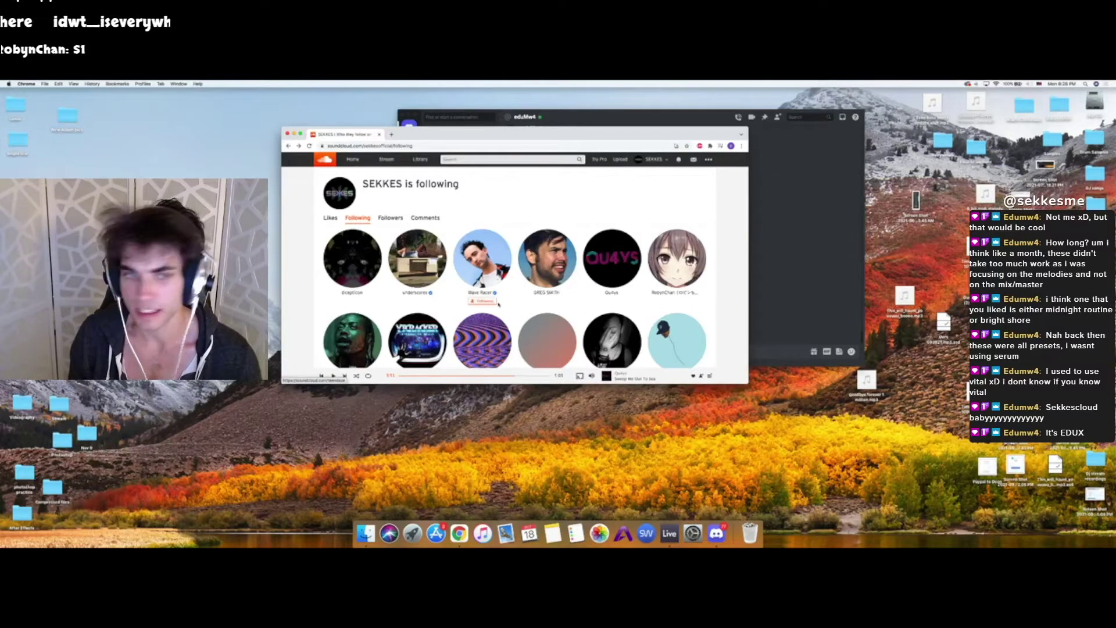
- Search SoundCloud for "edux"
scroll(487, 290, up, 2)
click(479, 157)
text(edux)
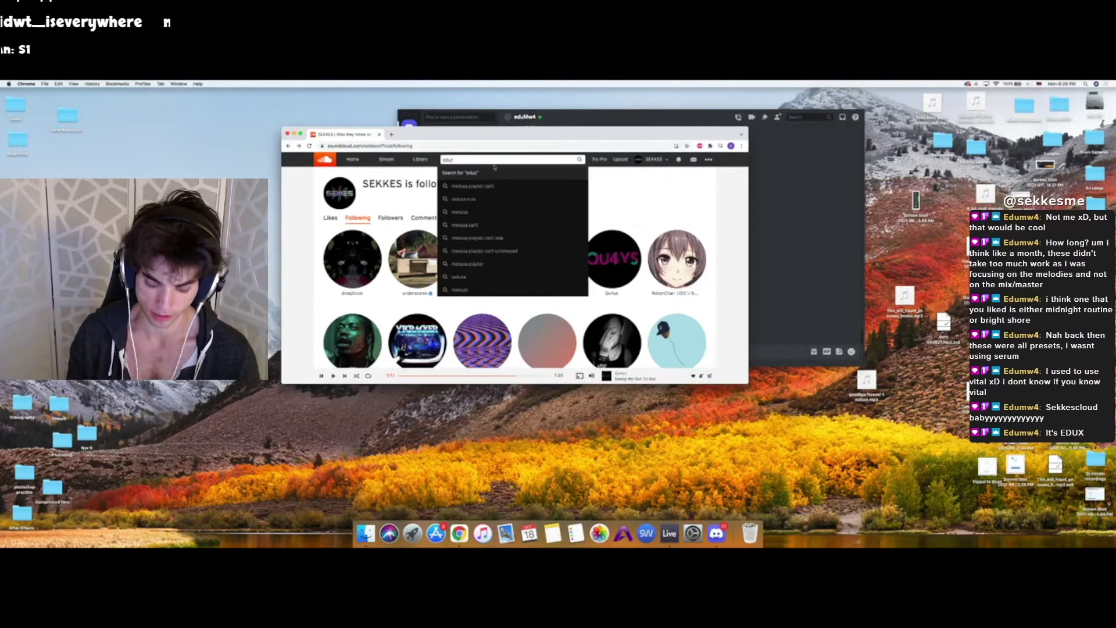
key(Return)
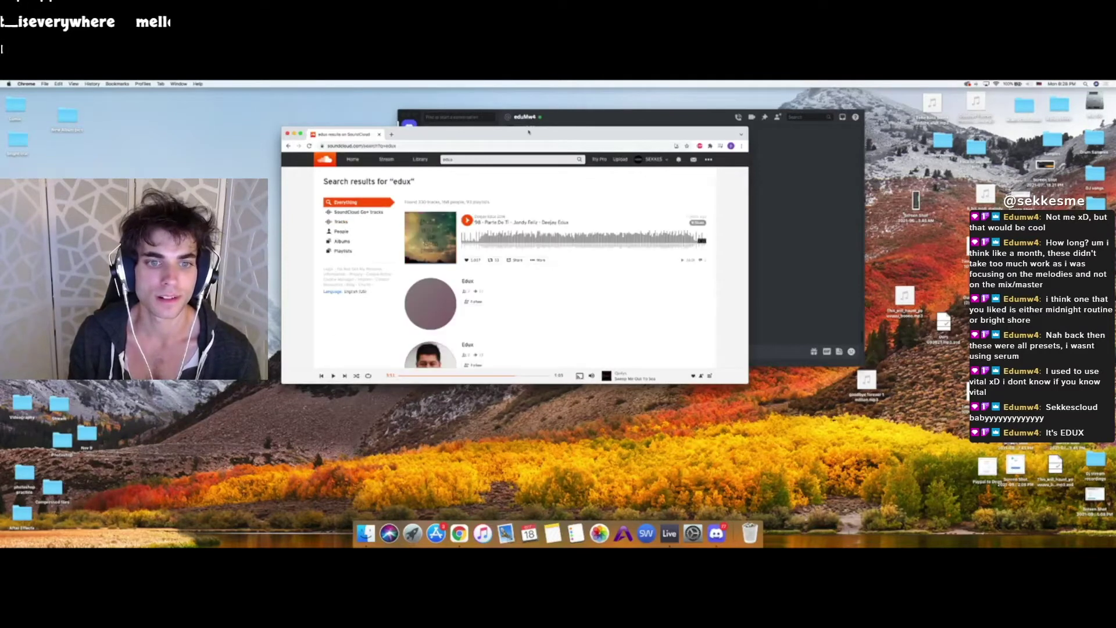
- Look through the mixed search results for "edux"
scroll(514, 305, down, 5)
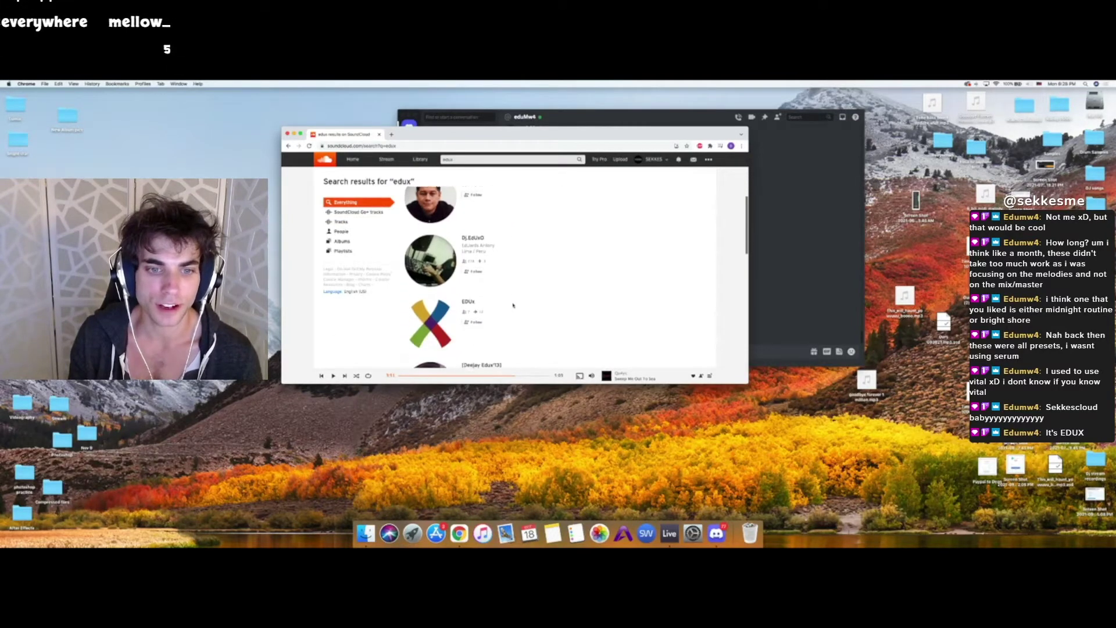
scroll(513, 305, down, 5)
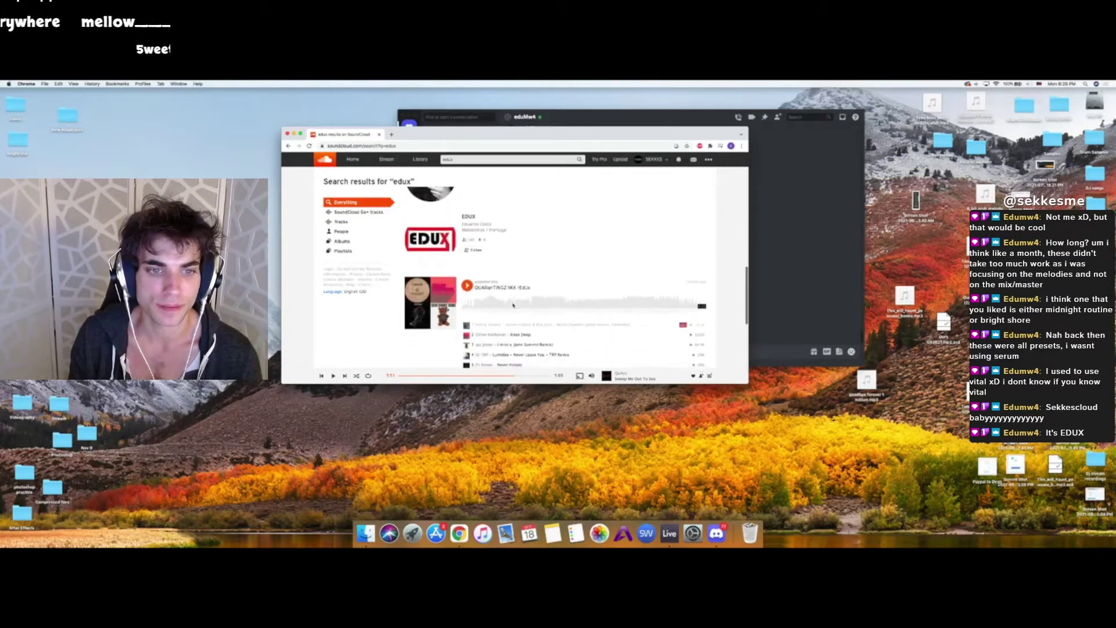
scroll(513, 305, up, 10)
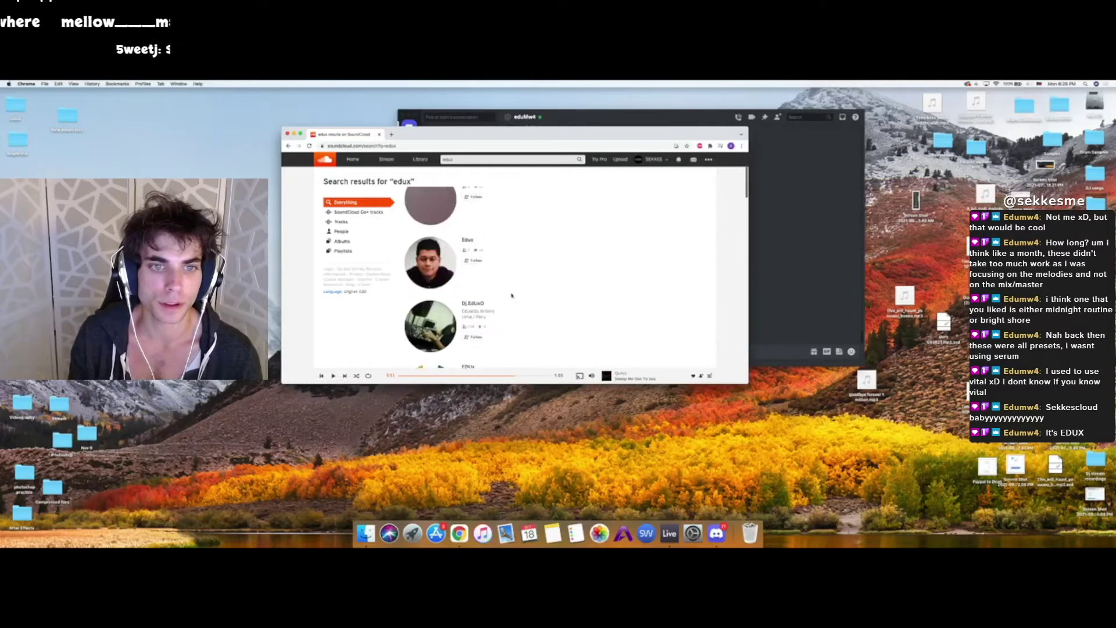
- Limit the "edux" search results to people and look through the listed accounts for the viewer's profile
click(342, 231)
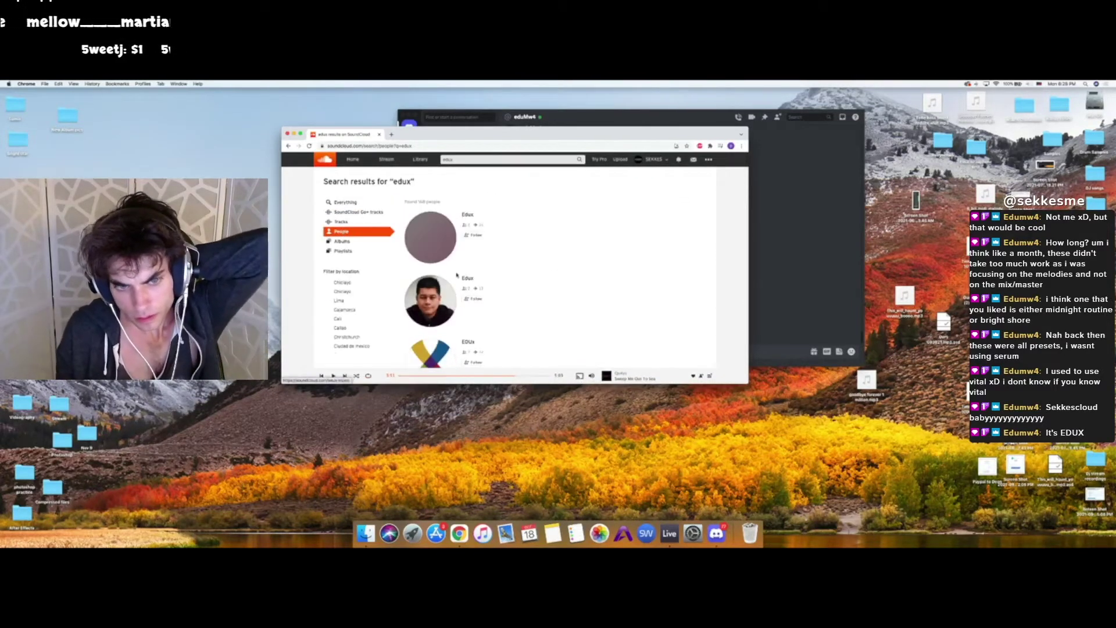
scroll(457, 275, down, 3)
scroll(457, 286, up, 1)
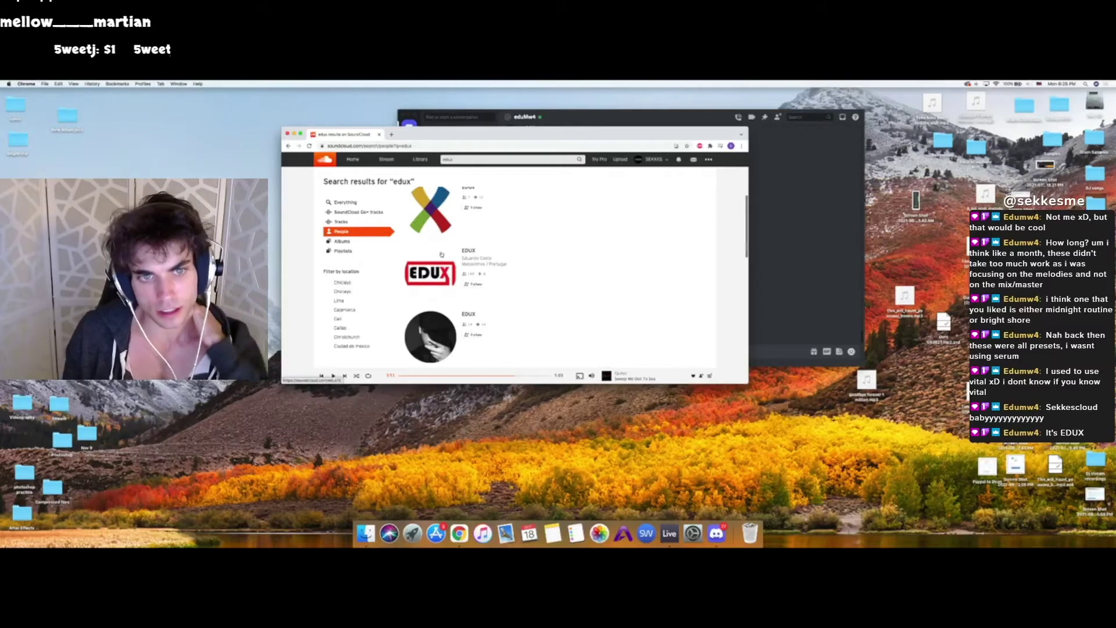
scroll(434, 216, down, 8)
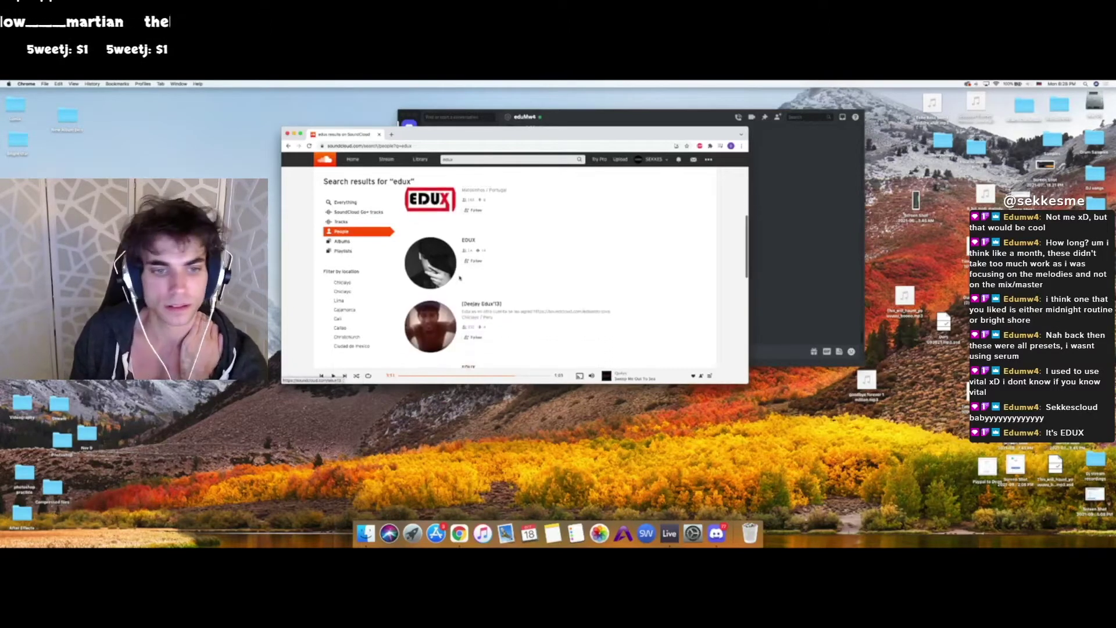
scroll(460, 279, down, 2)
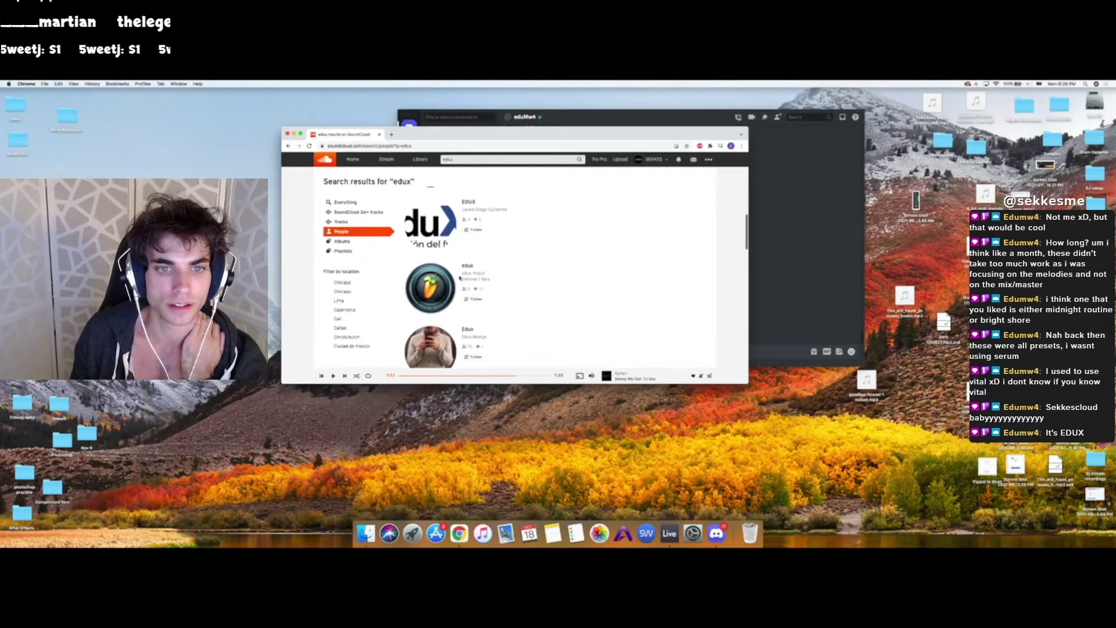
scroll(460, 278, down, 1)
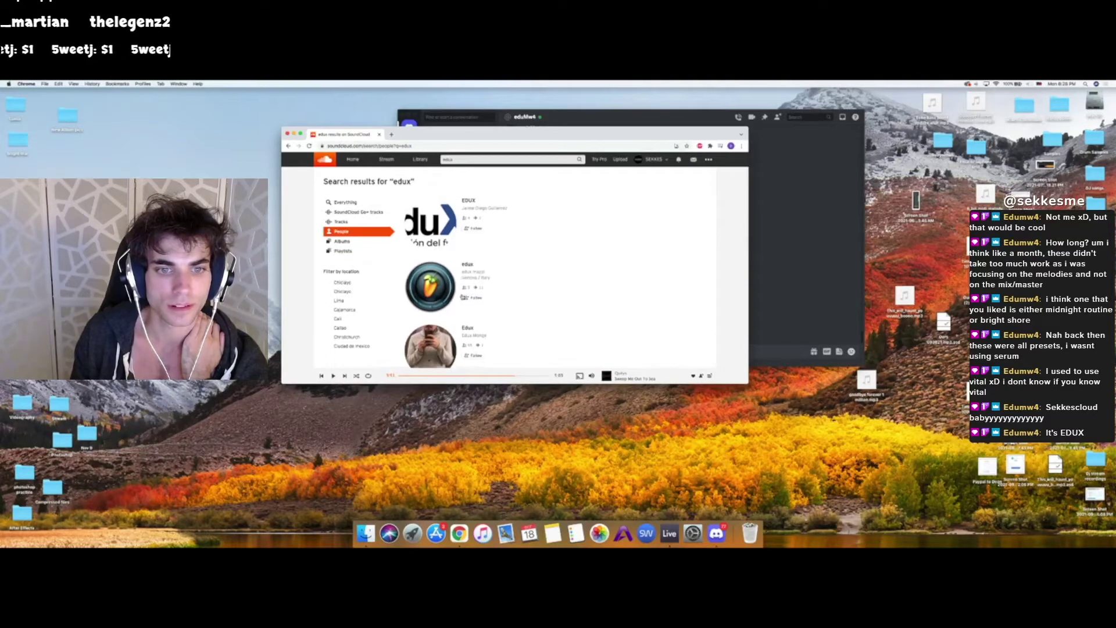
scroll(463, 296, down, 5)
scroll(462, 296, up, 10)
scroll(463, 296, down, 6)
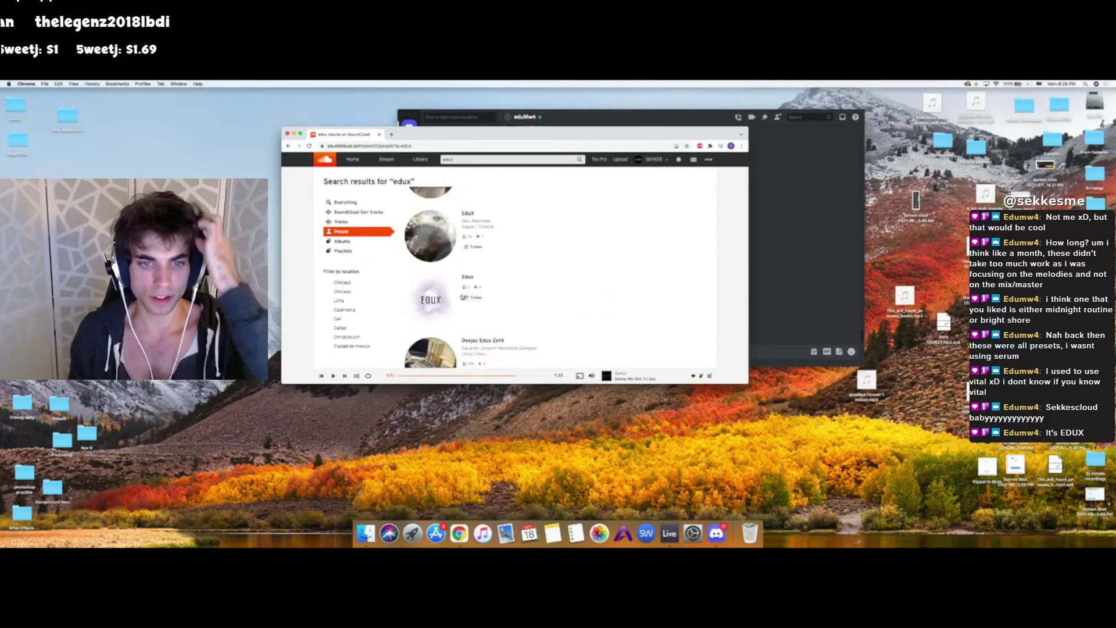
scroll(462, 297, down, 6)
scroll(462, 296, down, 1)
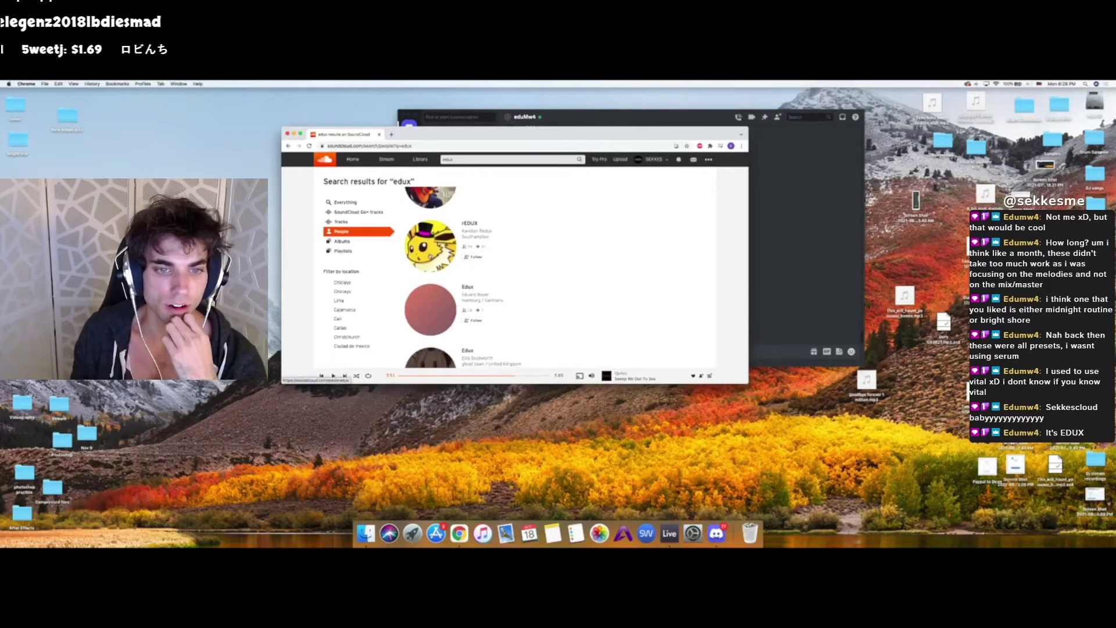
scroll(430, 257, down, 2)
scroll(431, 256, down, 5)
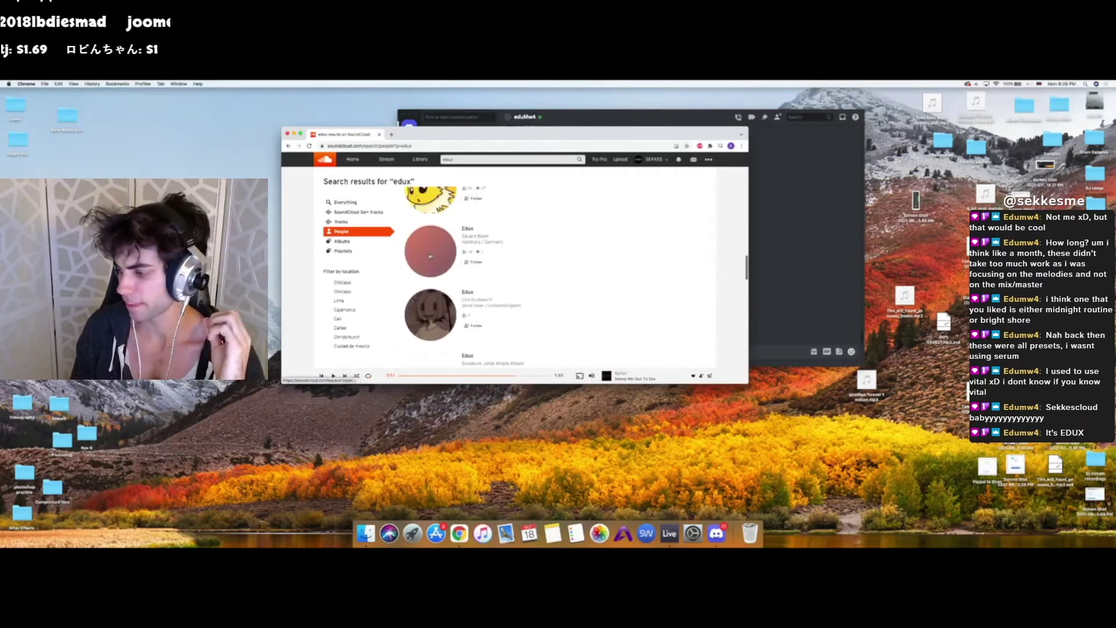
- Go back up the list of people and check the Edux accounts again for the viewer's profile
scroll(430, 257, up, 7)
scroll(431, 256, up, 4)
scroll(430, 254, down, 2)
scroll(430, 254, up, 2)
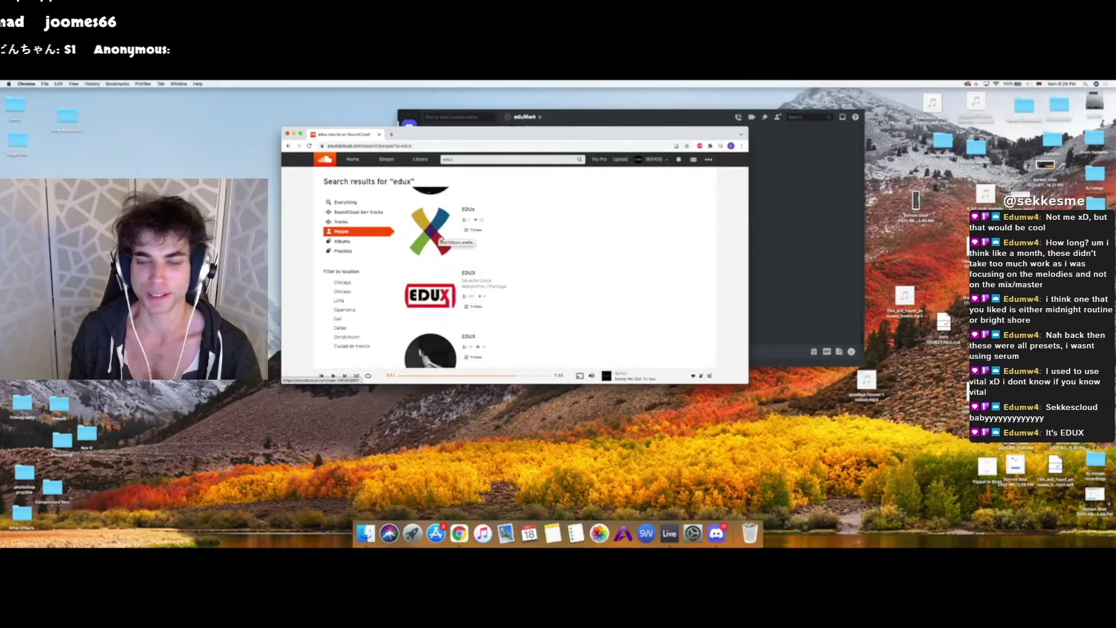
scroll(431, 311, down, 1)
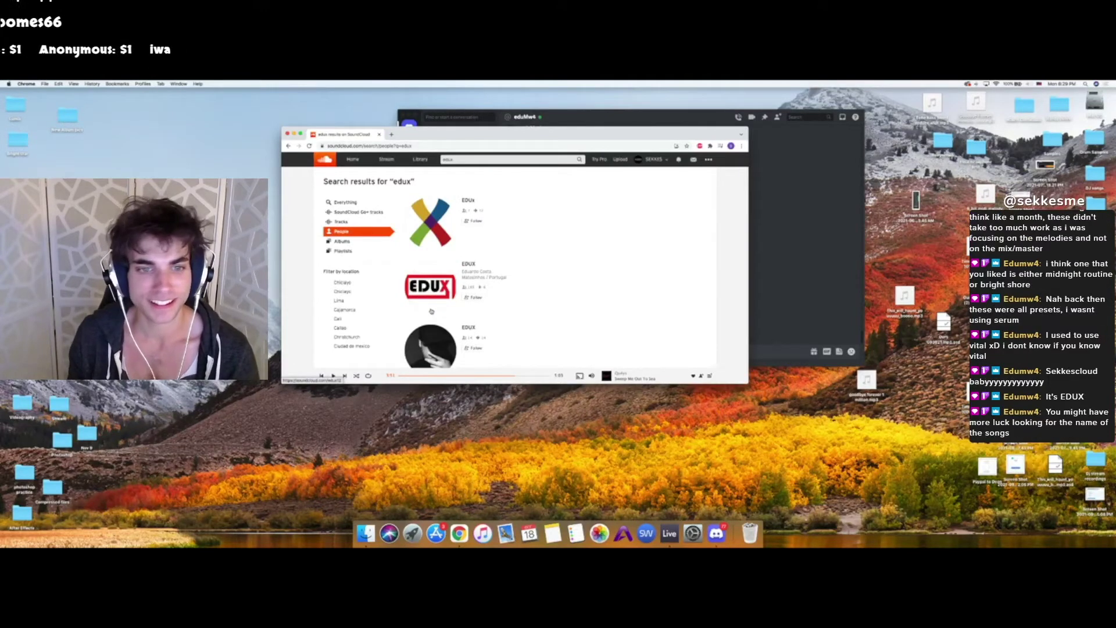
scroll(432, 311, down, 5)
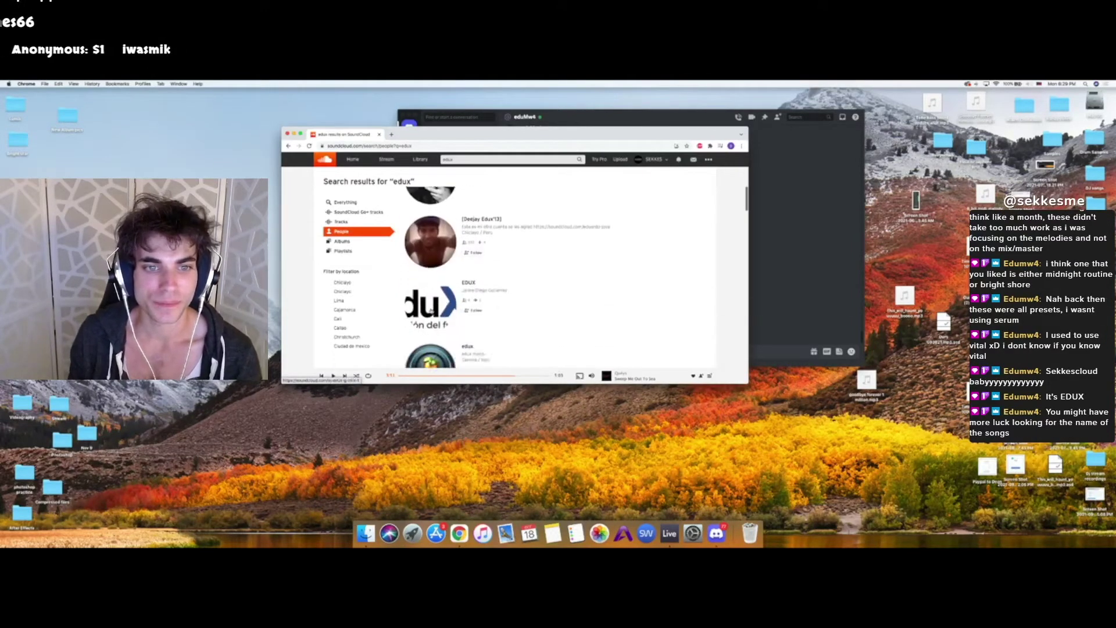
scroll(431, 312, down, 3)
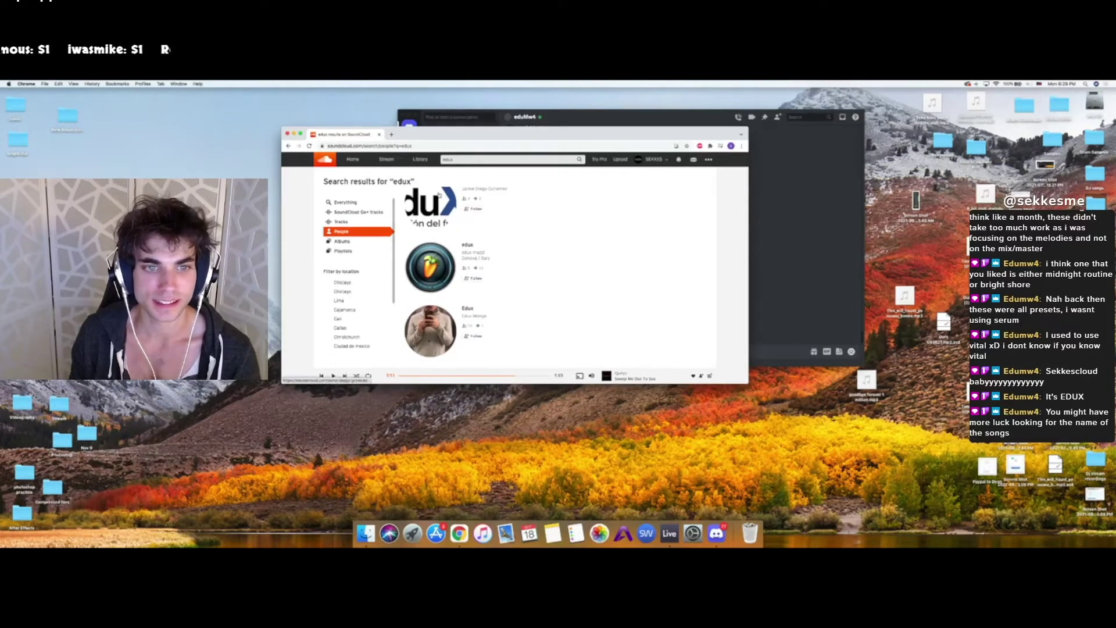
scroll(517, 313, up, 6)
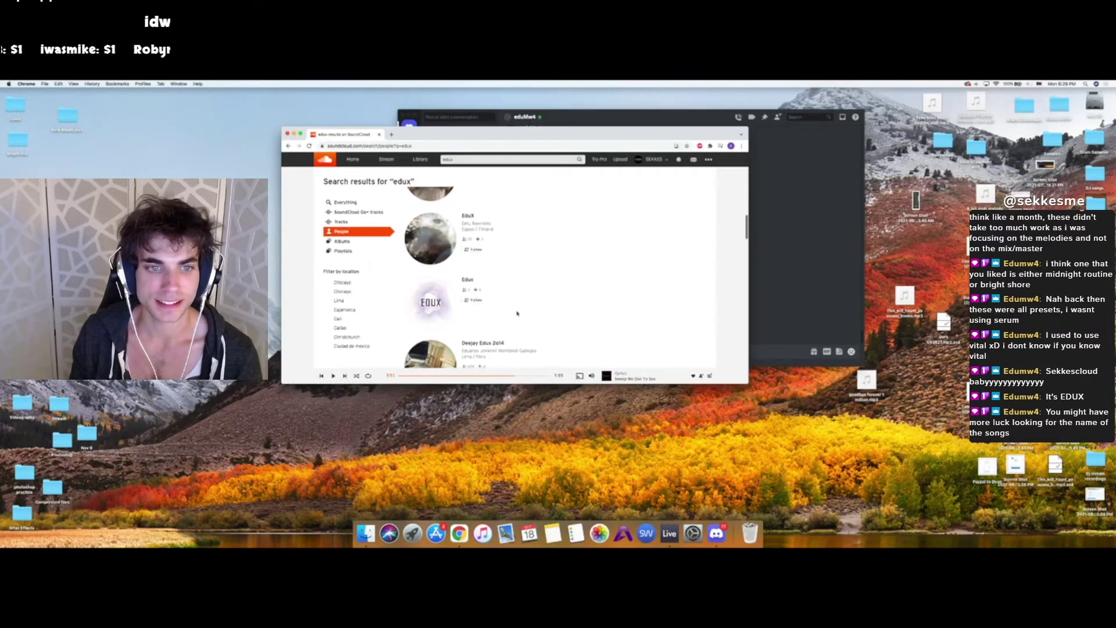
scroll(517, 313, down, 1)
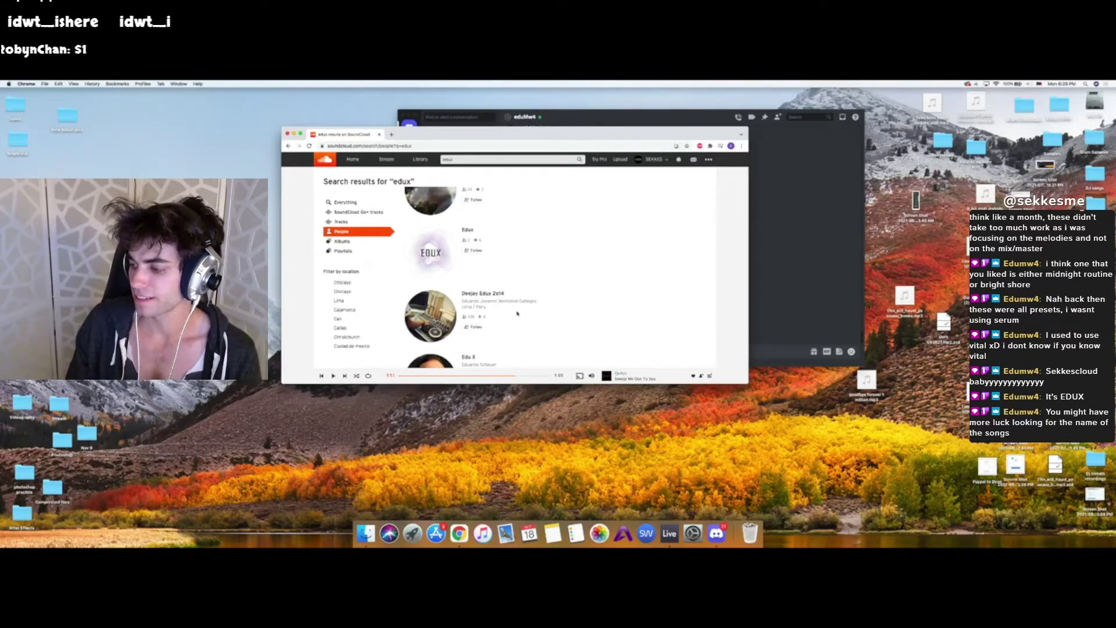
click(459, 161)
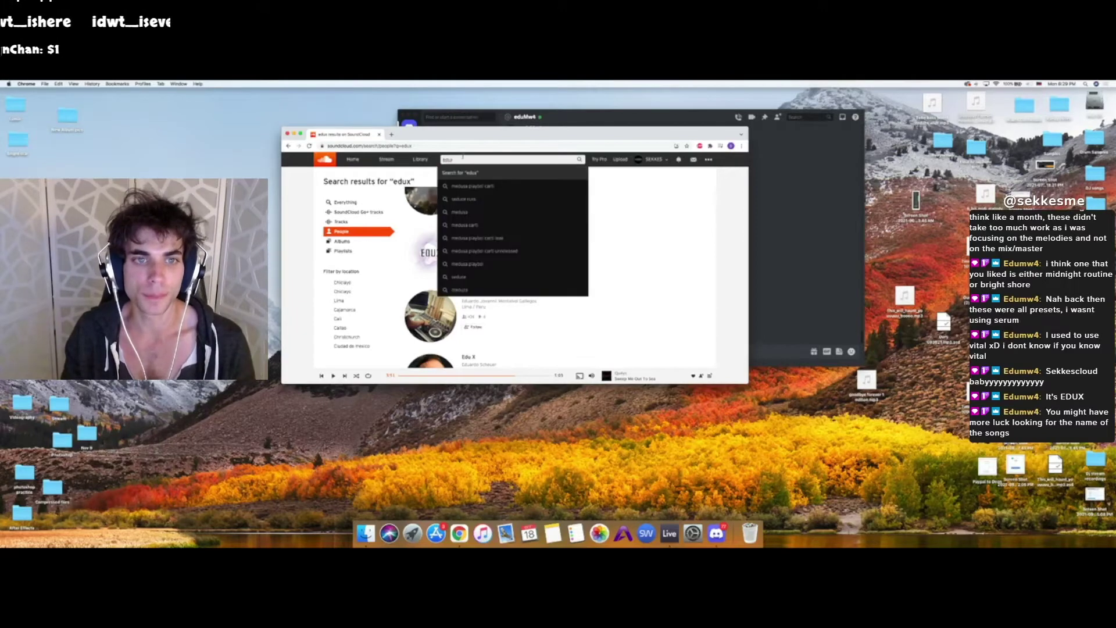
key(BackSpace)
text(m)
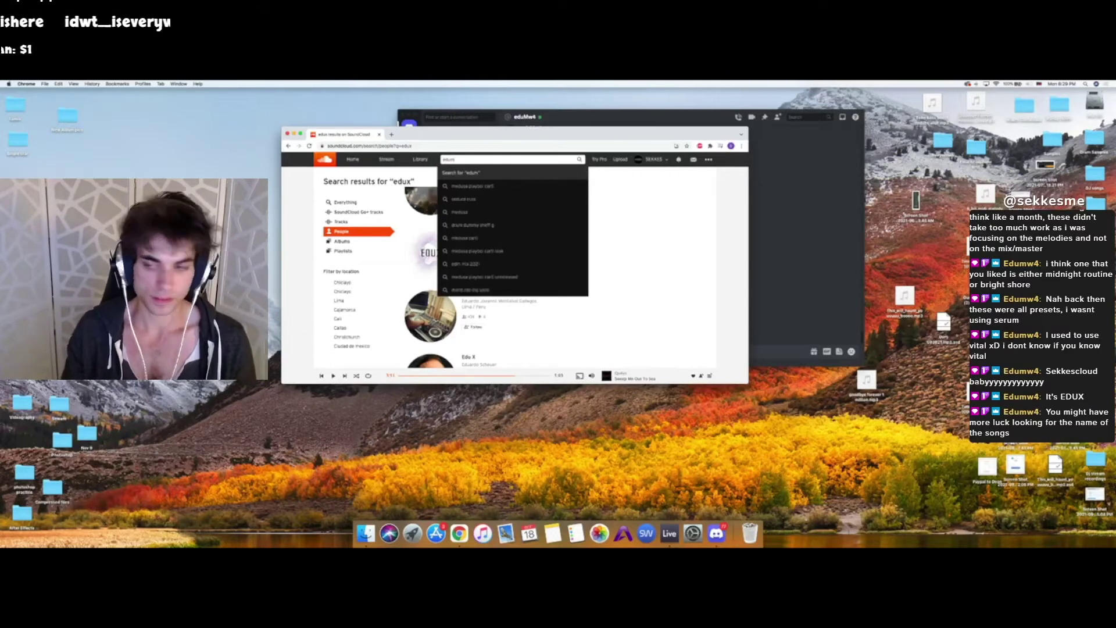
text(w4)
key(Return)
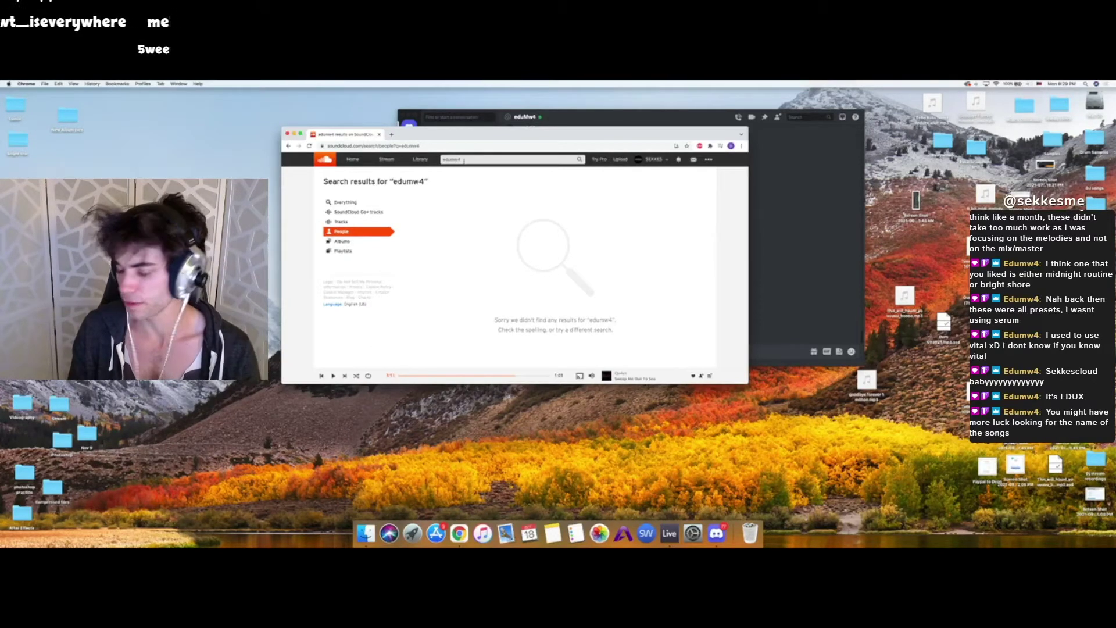
- Search people for "edux" again, glance over the first accounts and empty the search field
click(460, 161)
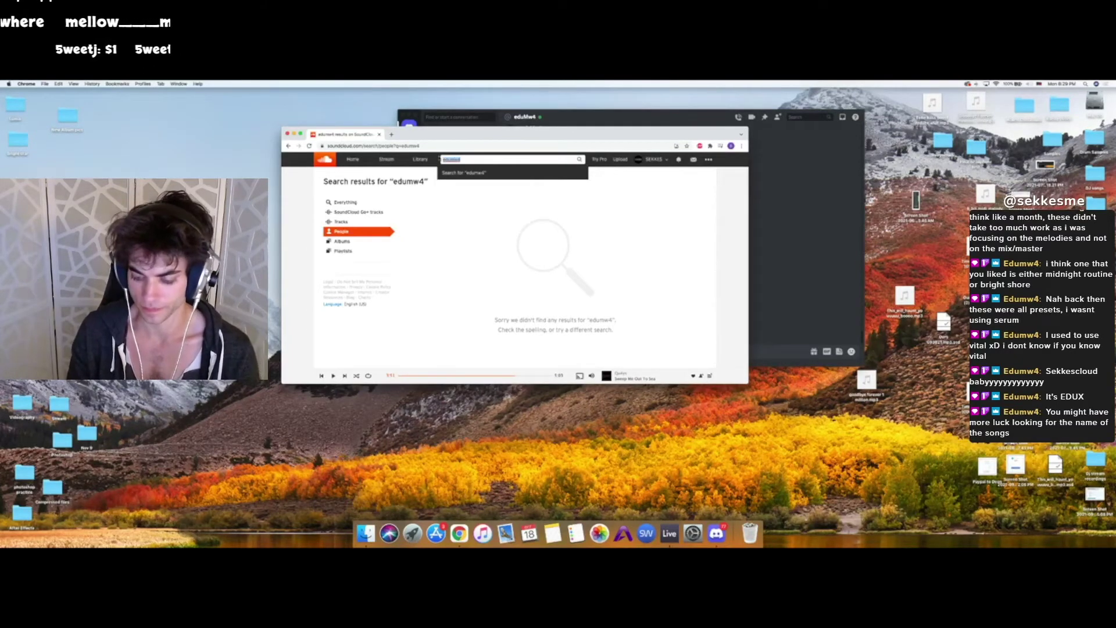
key(BackSpace)
text(edux)
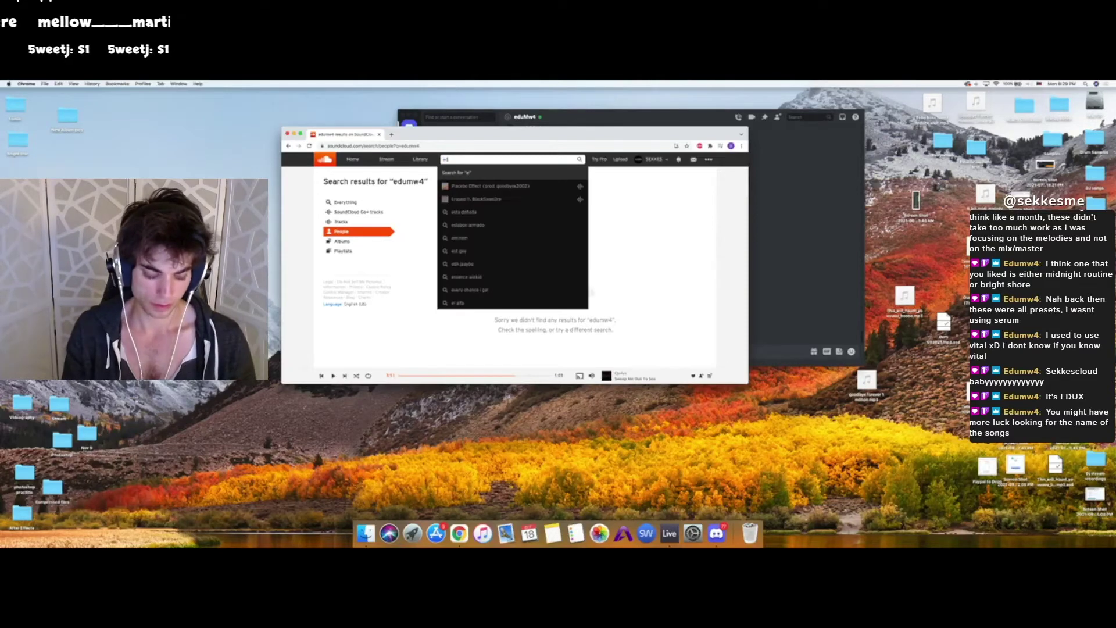
key(Return)
click(473, 161)
drag(473, 160, 438, 156)
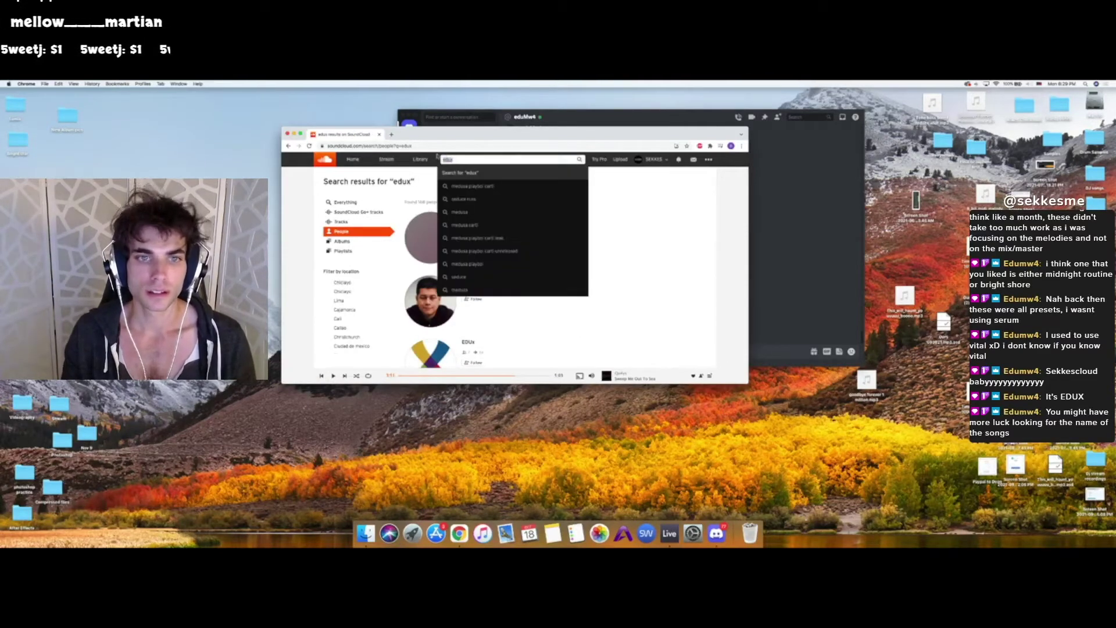
text(se)
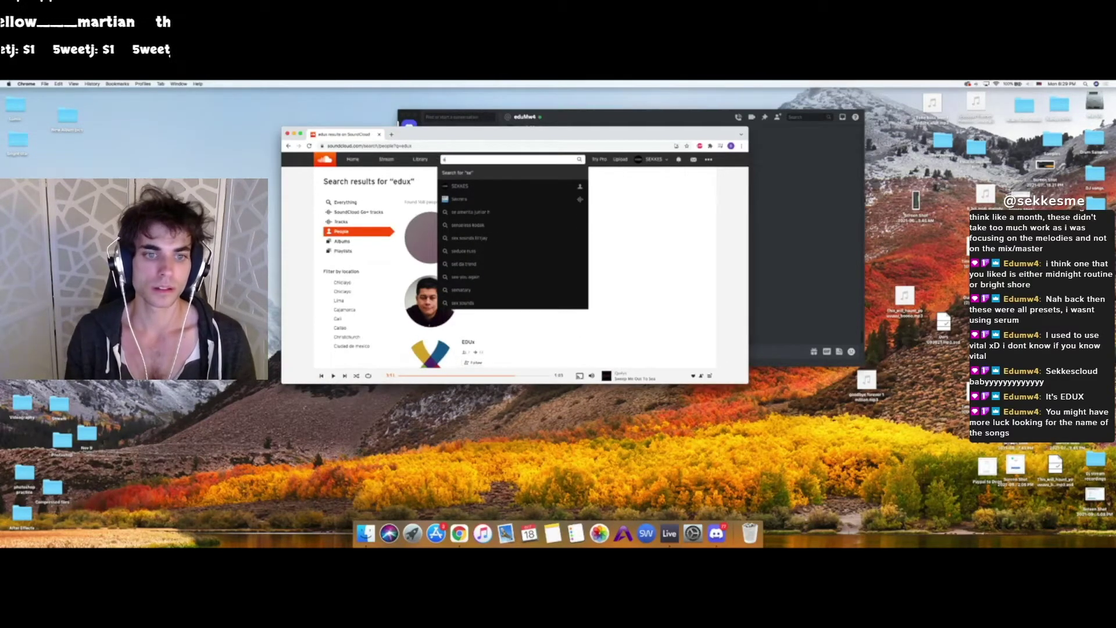
key(BackSpace)
scroll(533, 241, down, 2)
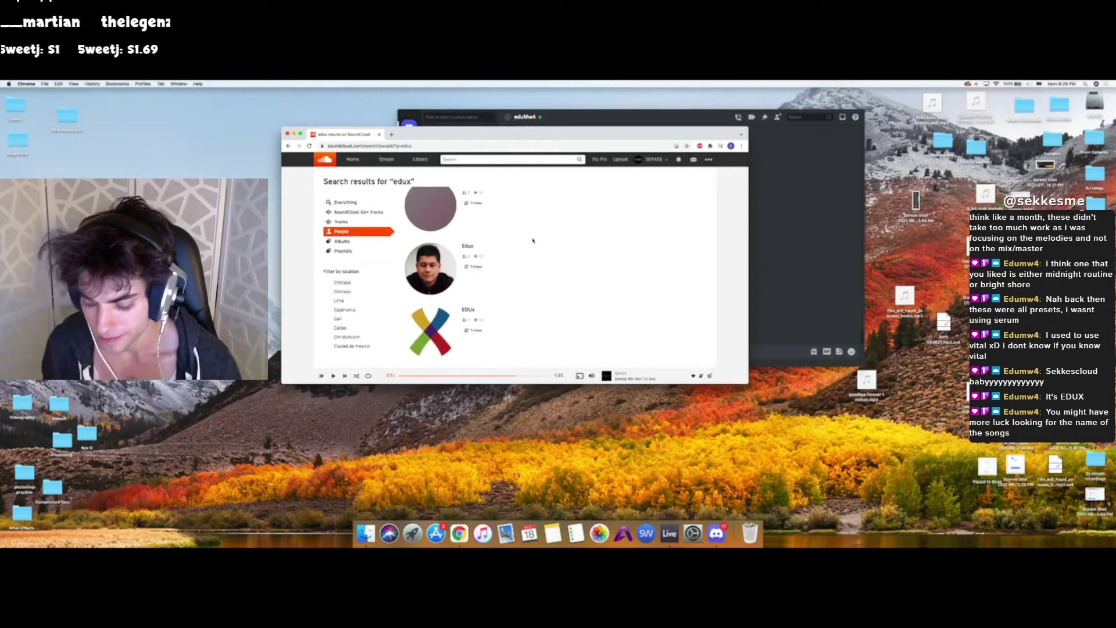
scroll(642, 176, up, 2)
- Check the viewer's song titles in Discord, return to SoundCloud and search its tracks for "edux trial"
click(795, 145)
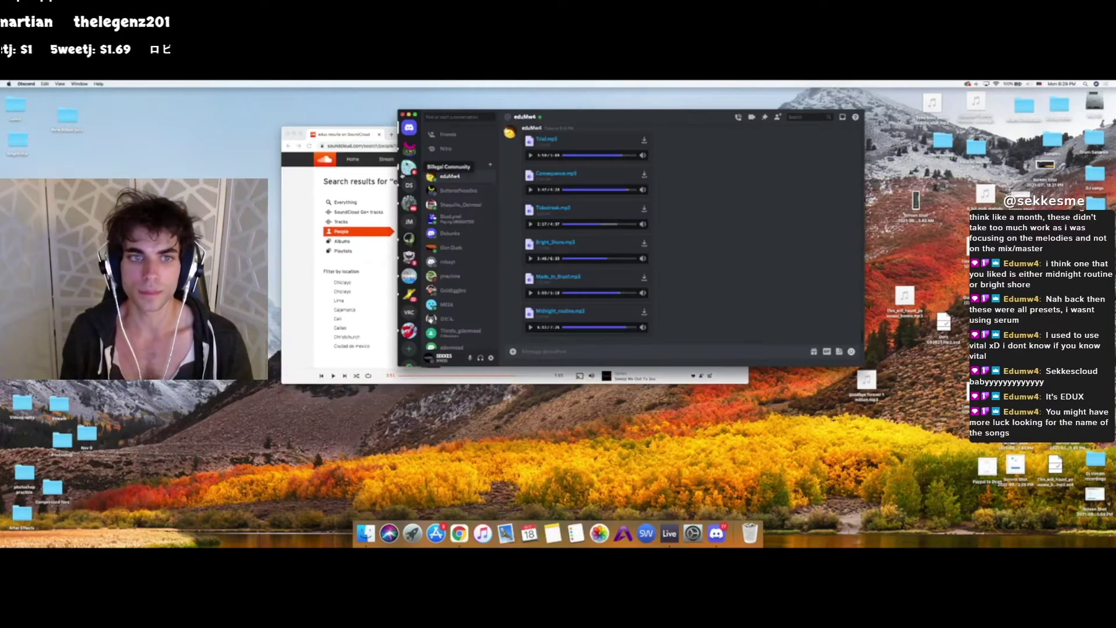
click(300, 192)
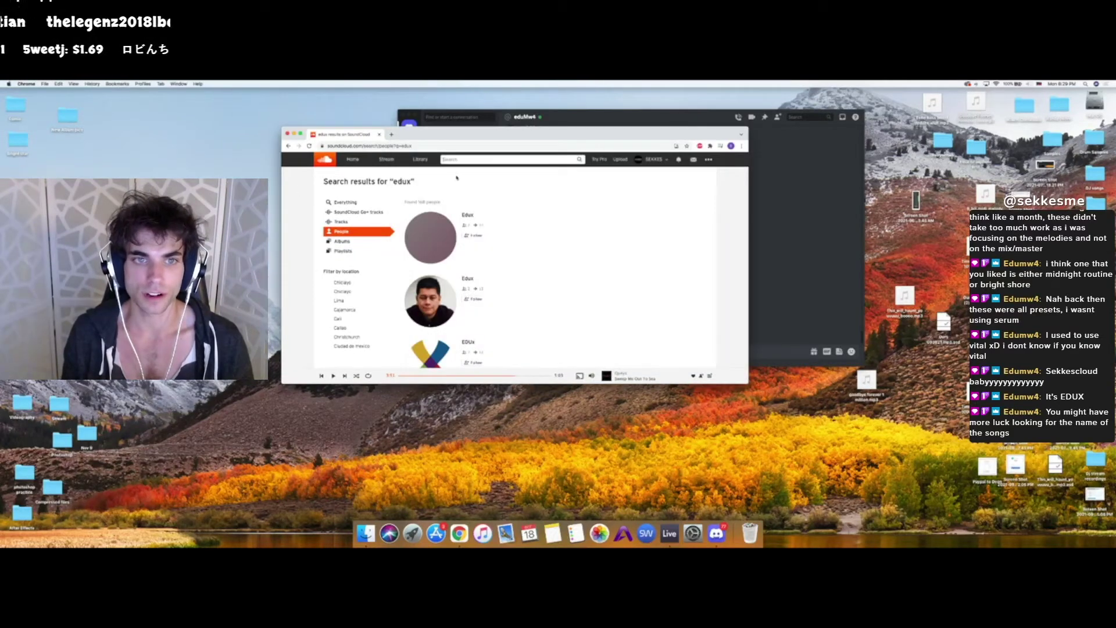
click(466, 158)
text(edux trial)
key(Return)
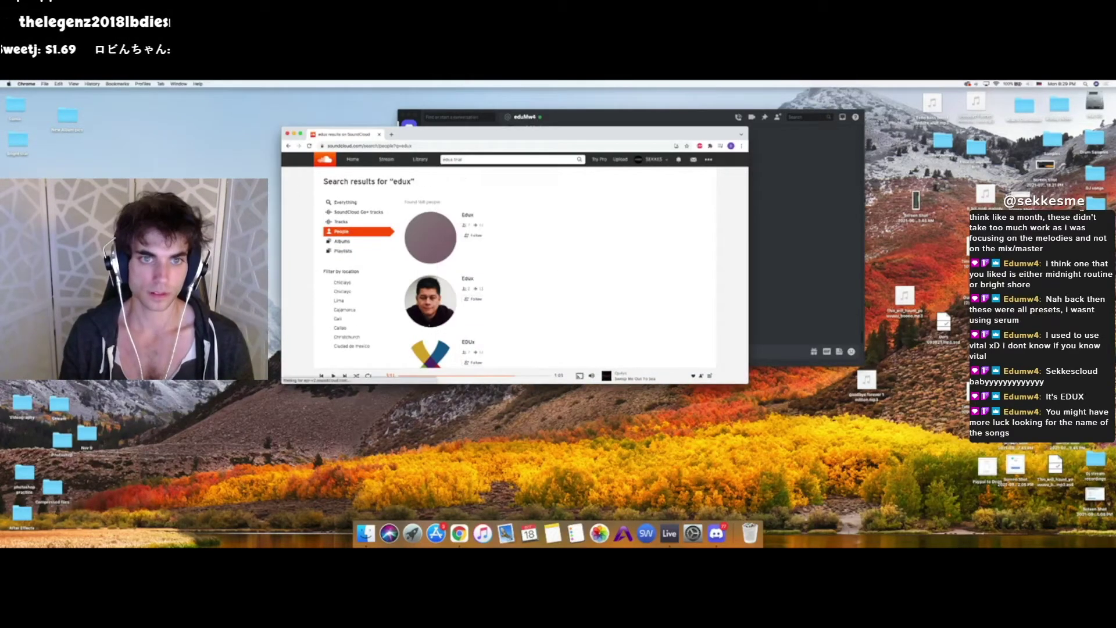
click(343, 221)
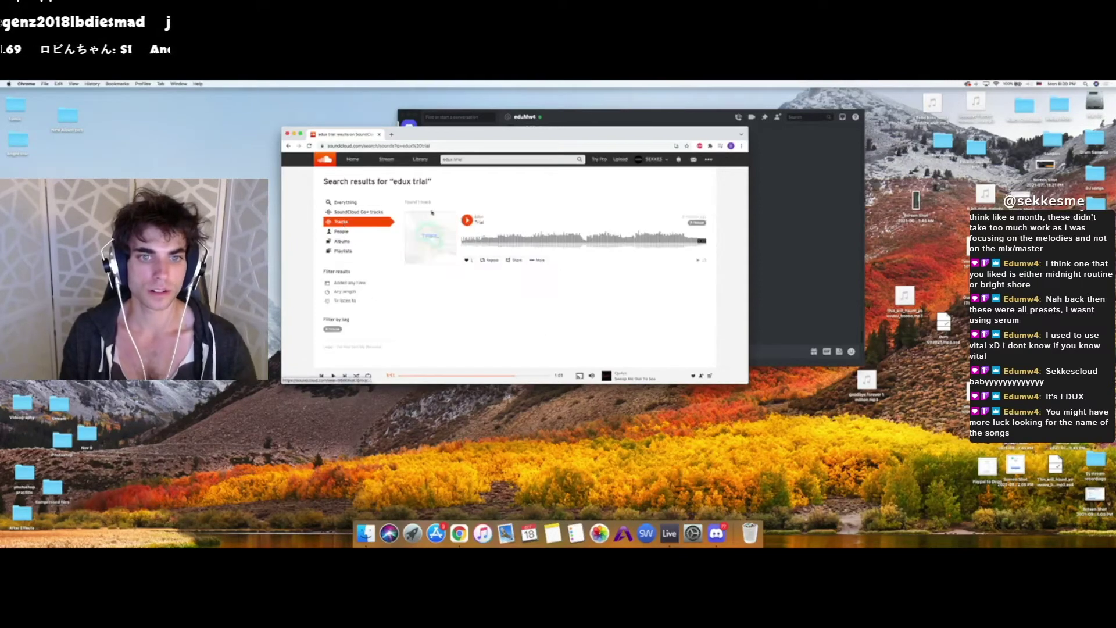
- Open the Edux profile from the Trial track result and follow the account
click(478, 217)
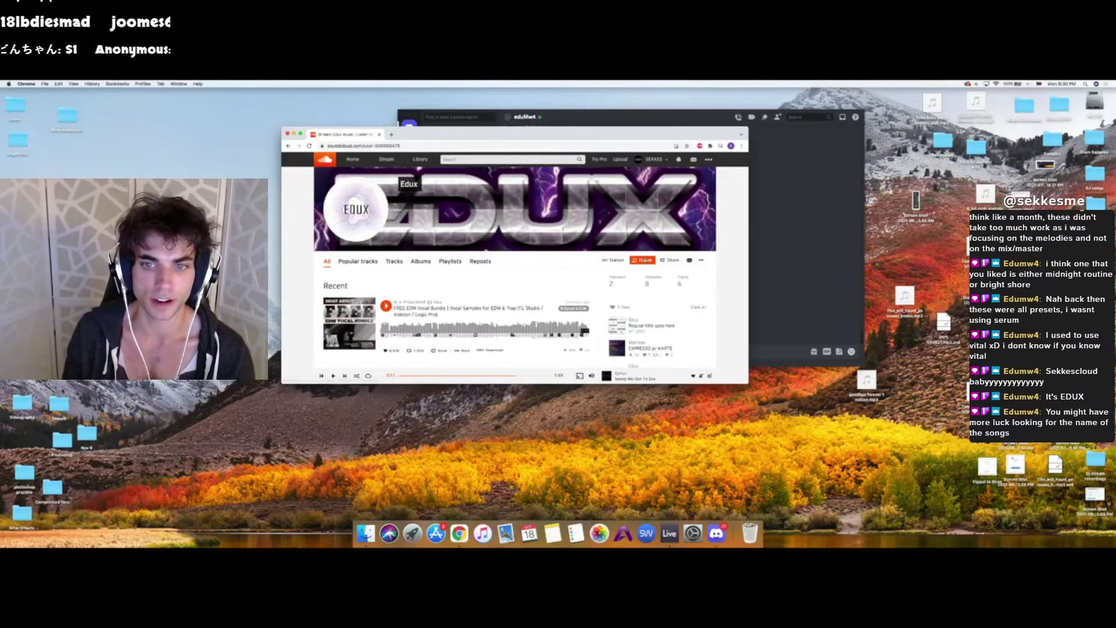
scroll(514, 290, down, 5)
scroll(515, 290, down, 2)
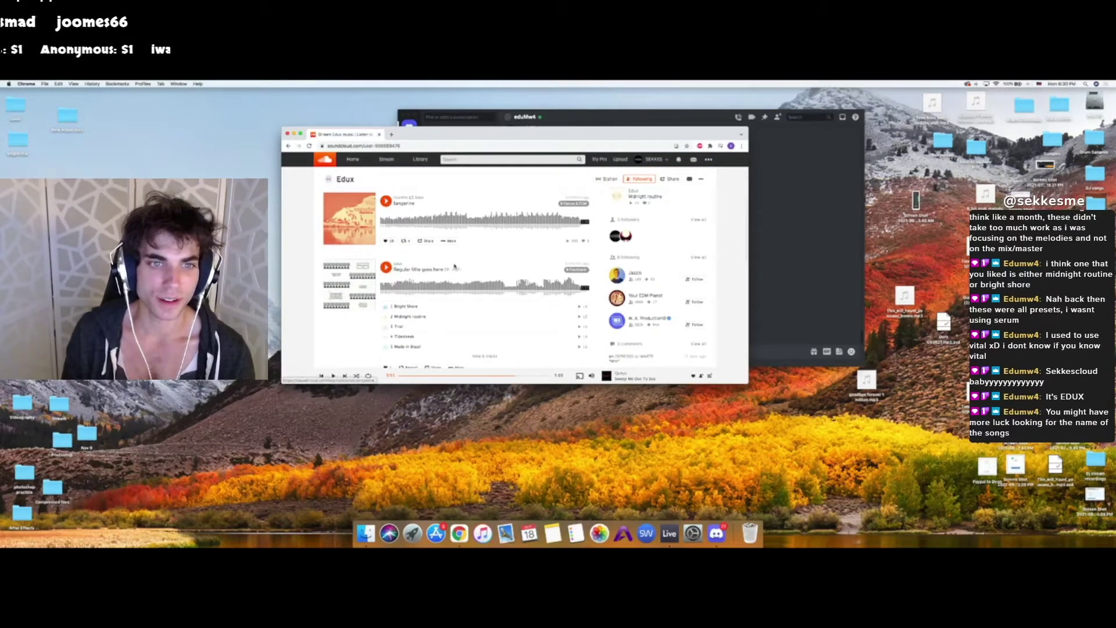
- Look through the tracks on the Edux profile, from Bright Shore down to Consequence
scroll(454, 262, down, 1)
scroll(455, 262, down, 6)
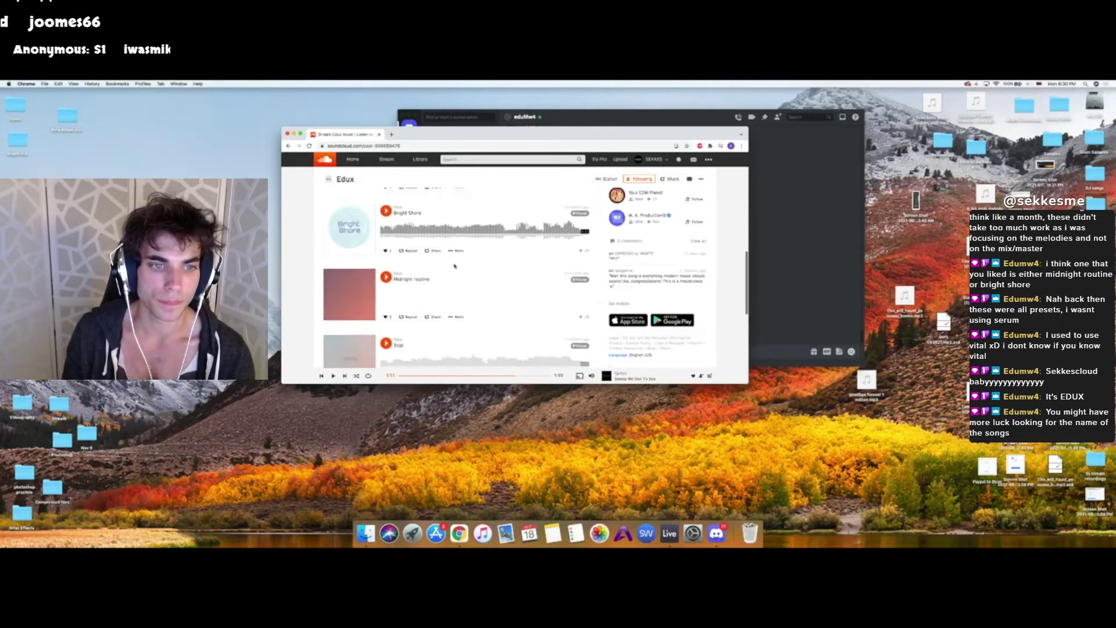
scroll(454, 266, down, 6)
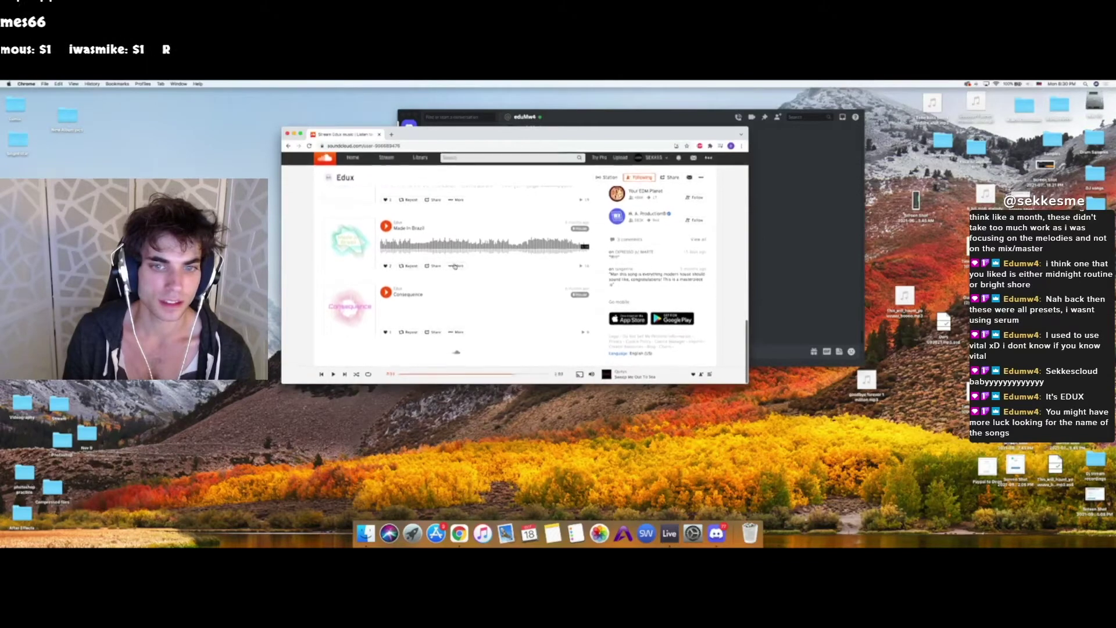
scroll(458, 291, down, 1)
scroll(458, 291, up, 6)
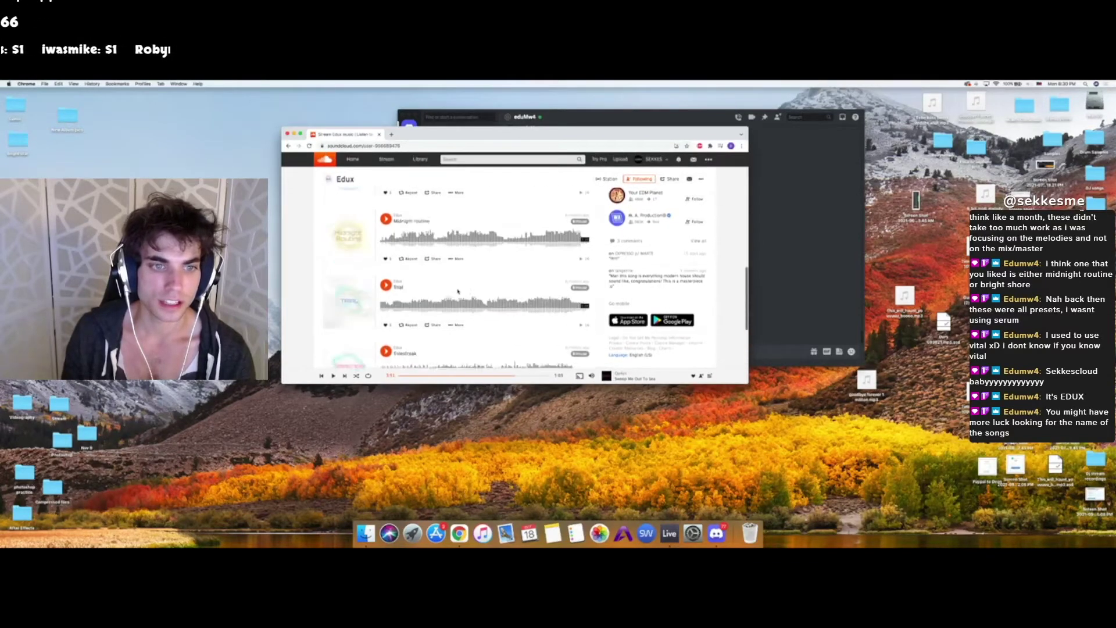
scroll(458, 291, down, 3)
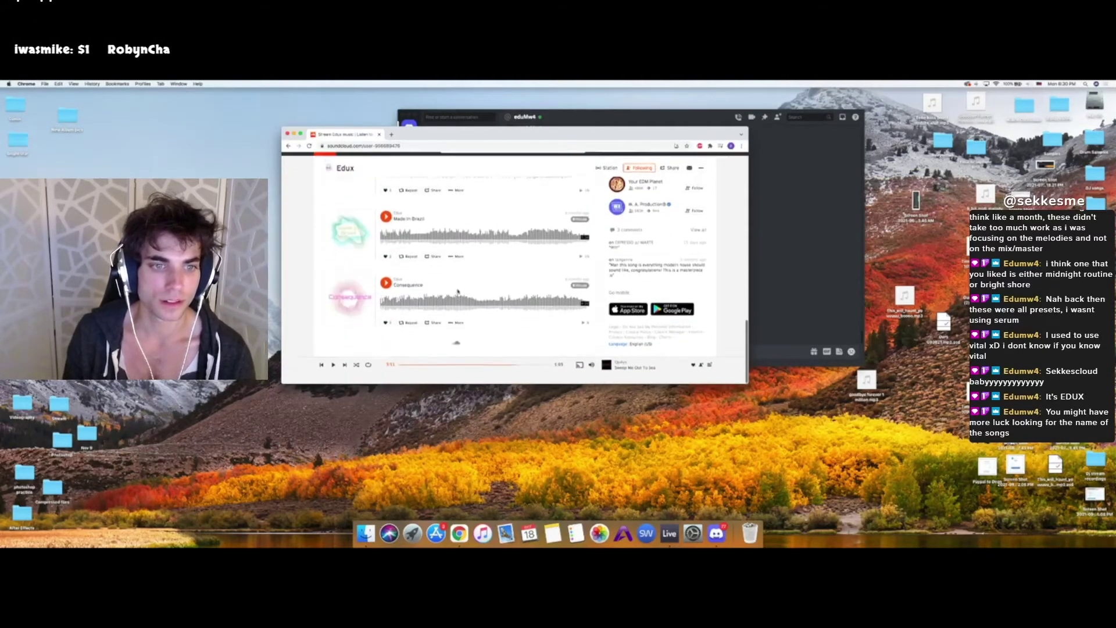
- Play Bright Shore from the "Regular title goes here" playlist on the Edux profile
scroll(394, 256, up, 5)
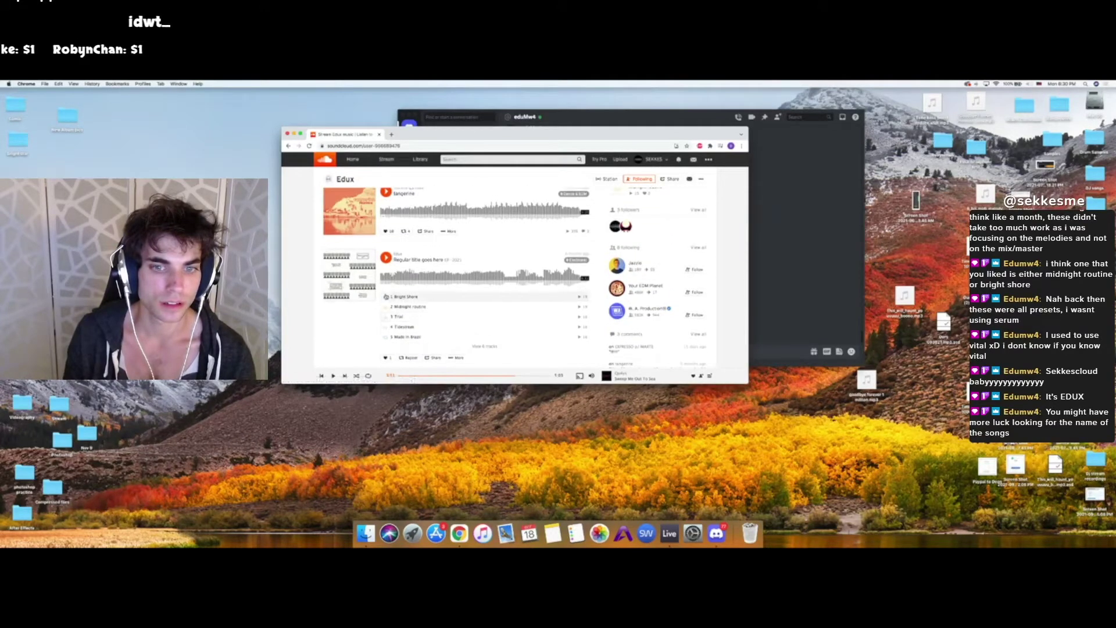
click(392, 297)
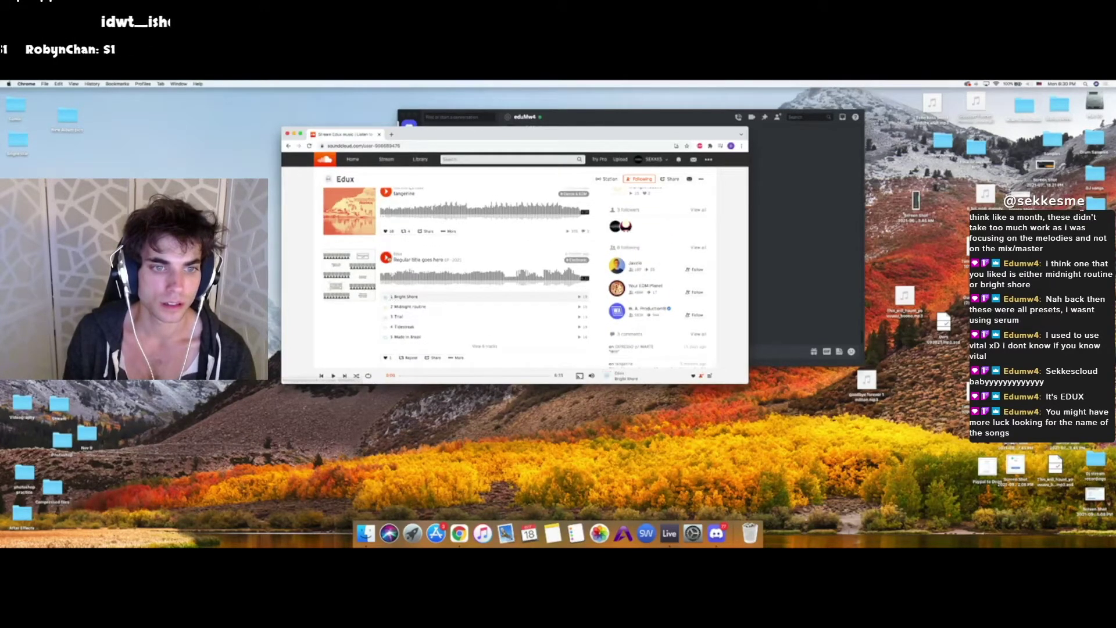
scroll(444, 271, up, 1)
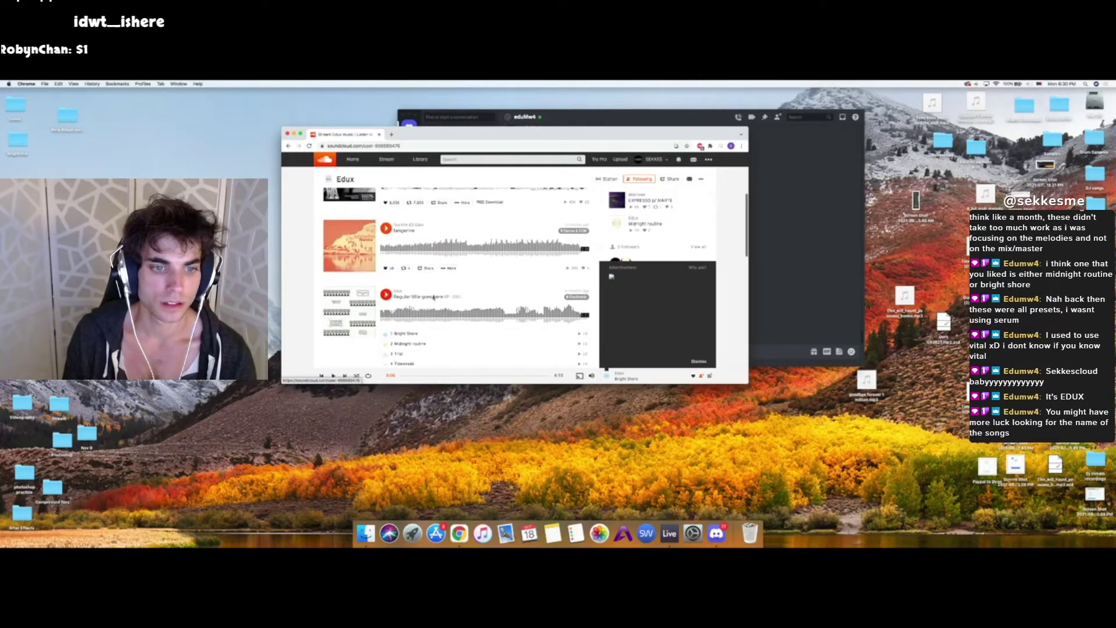
scroll(417, 338, down, 1)
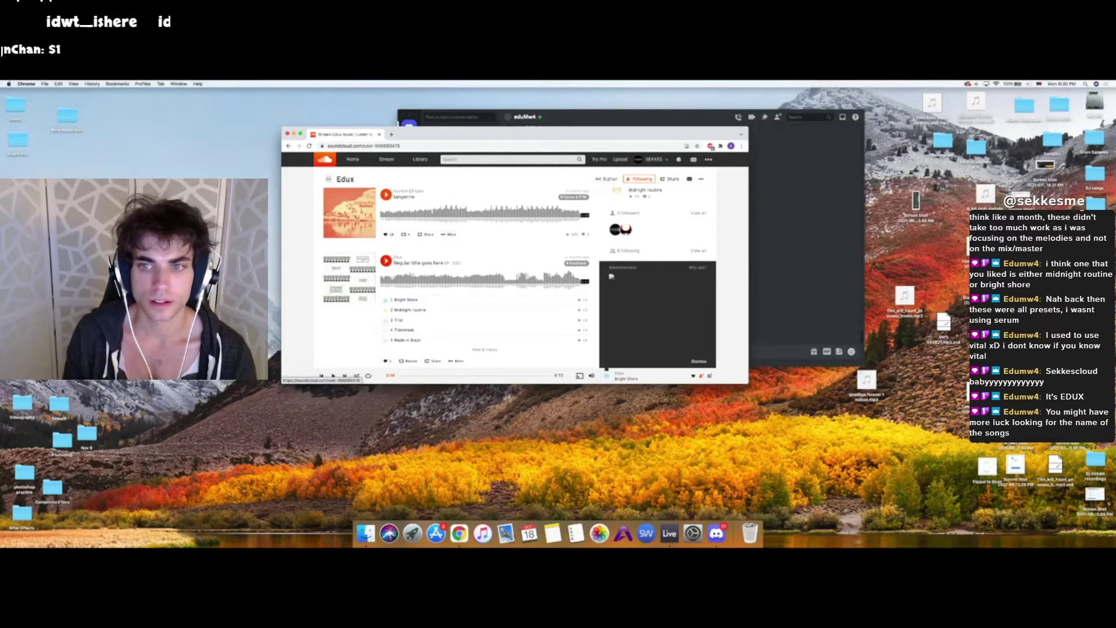
- Switch to Discord and play a later part of the shared Bright_Shore.mp3
key(super+Tab)
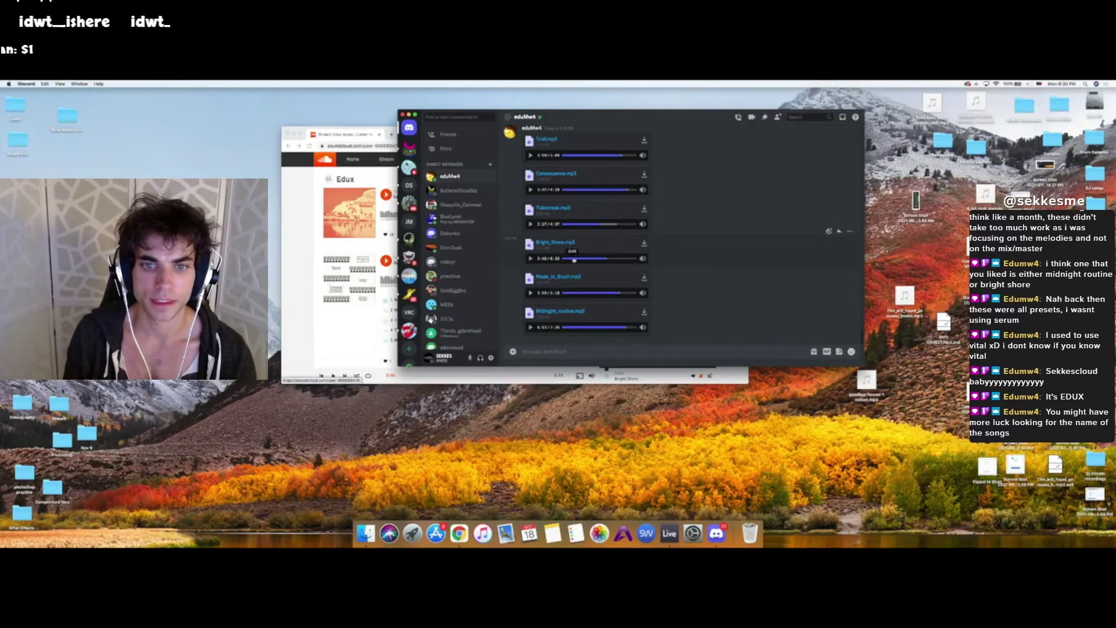
click(619, 260)
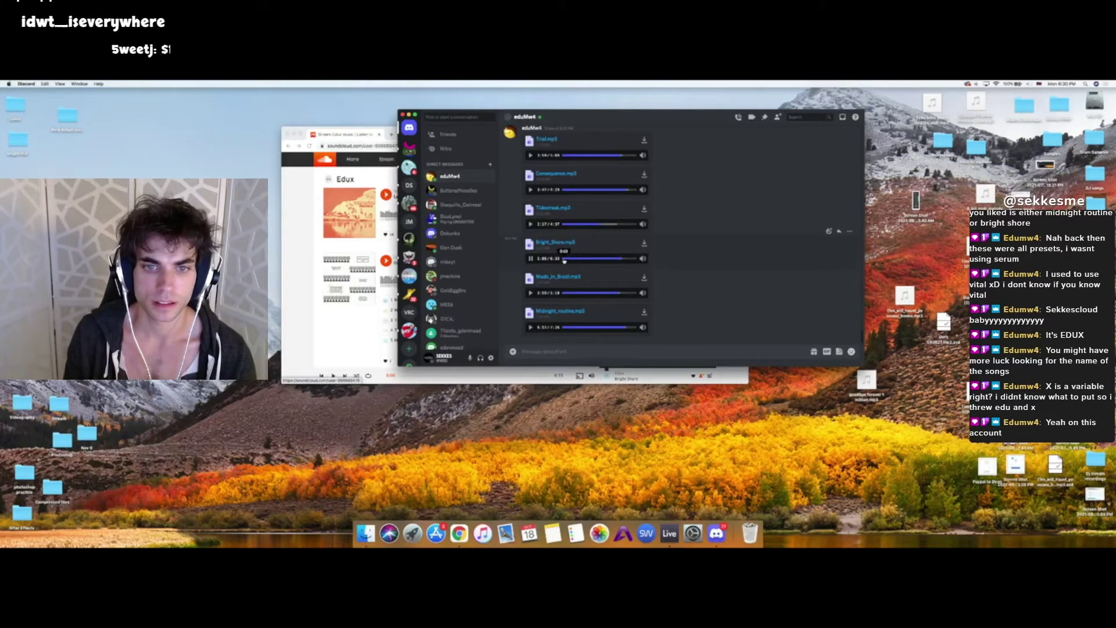
- Move the SoundCloud browser window and the Discord window apart so that both can be viewed side by side
click(342, 339)
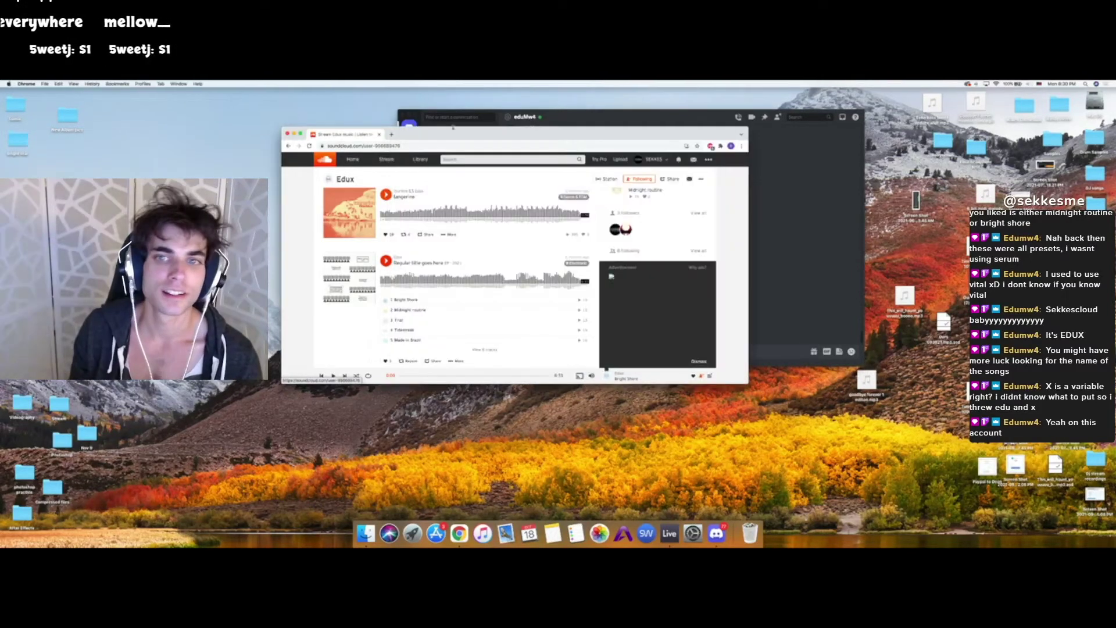
drag(590, 142, 518, 151)
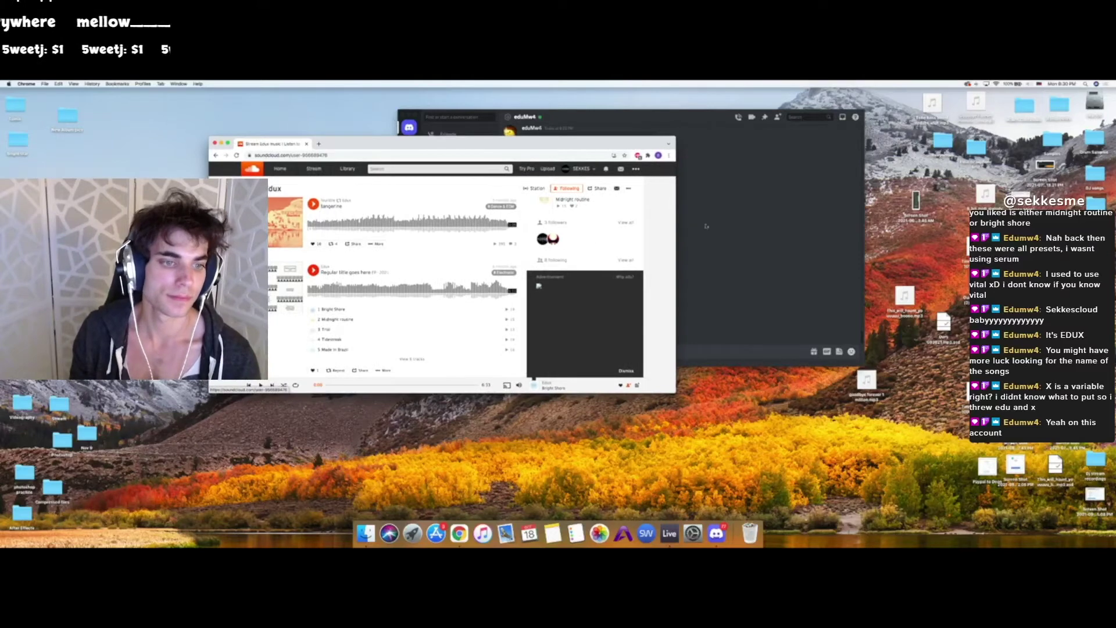
scroll(487, 306, down, 3)
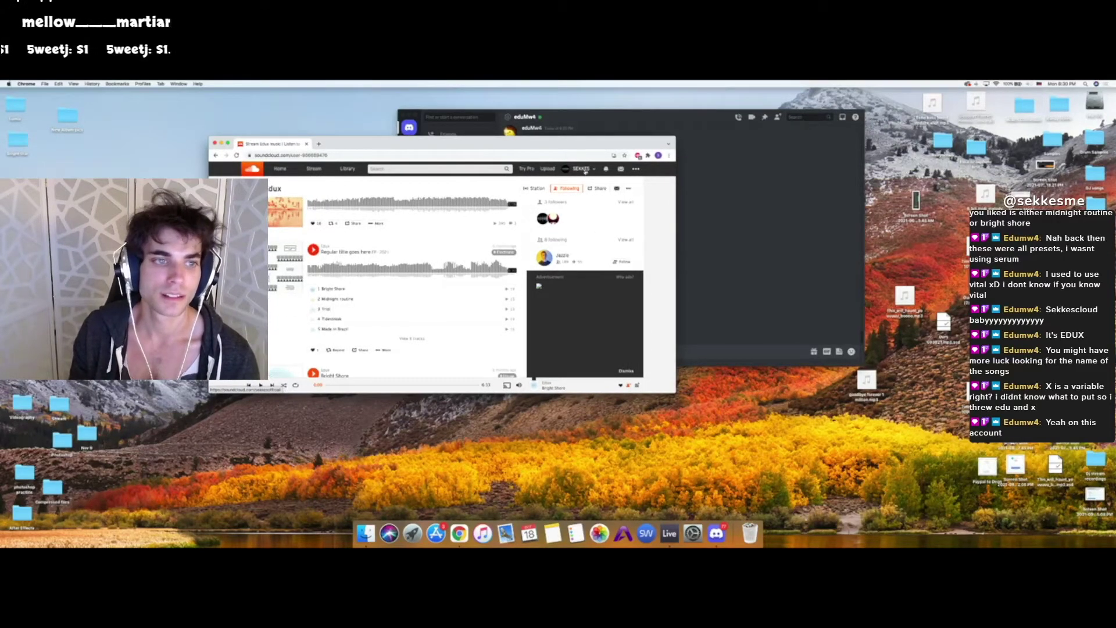
click(746, 171)
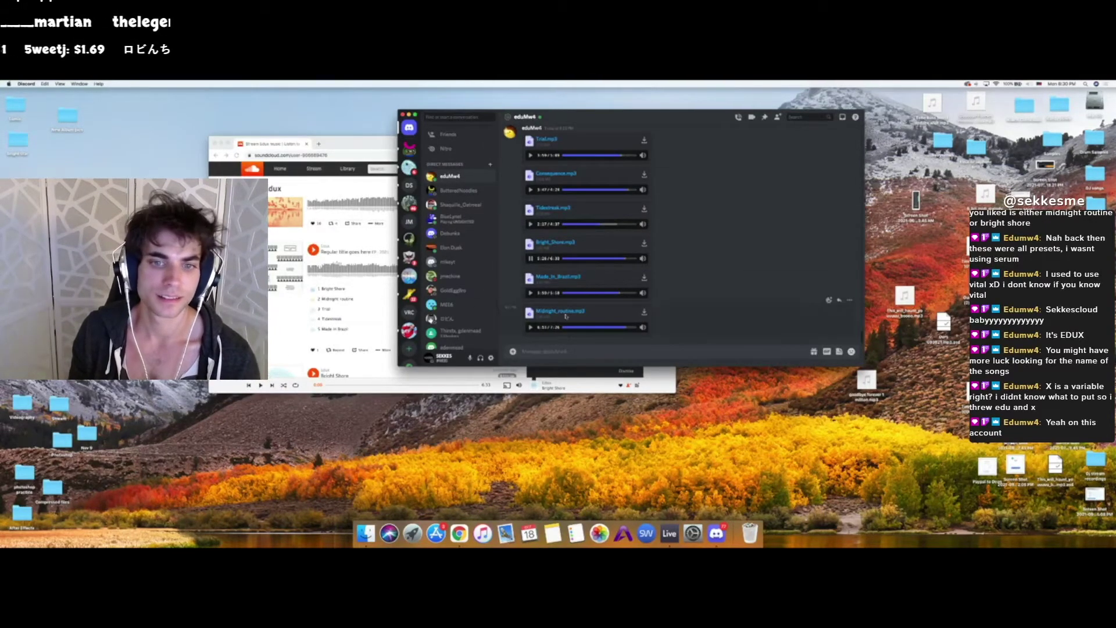
click(389, 139)
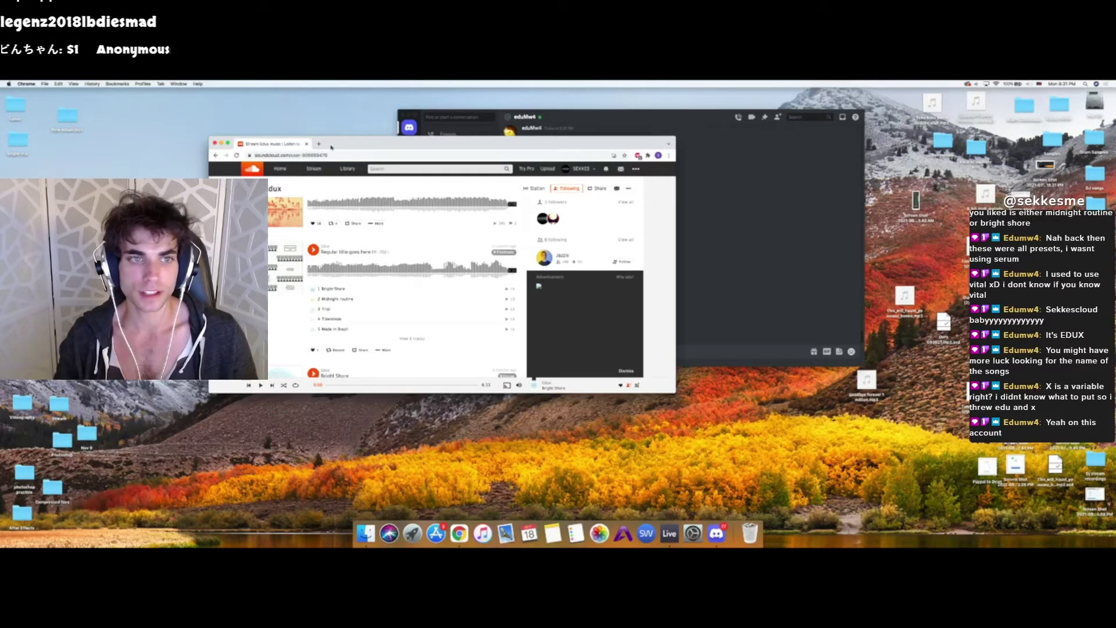
drag(544, 108, 755, 154)
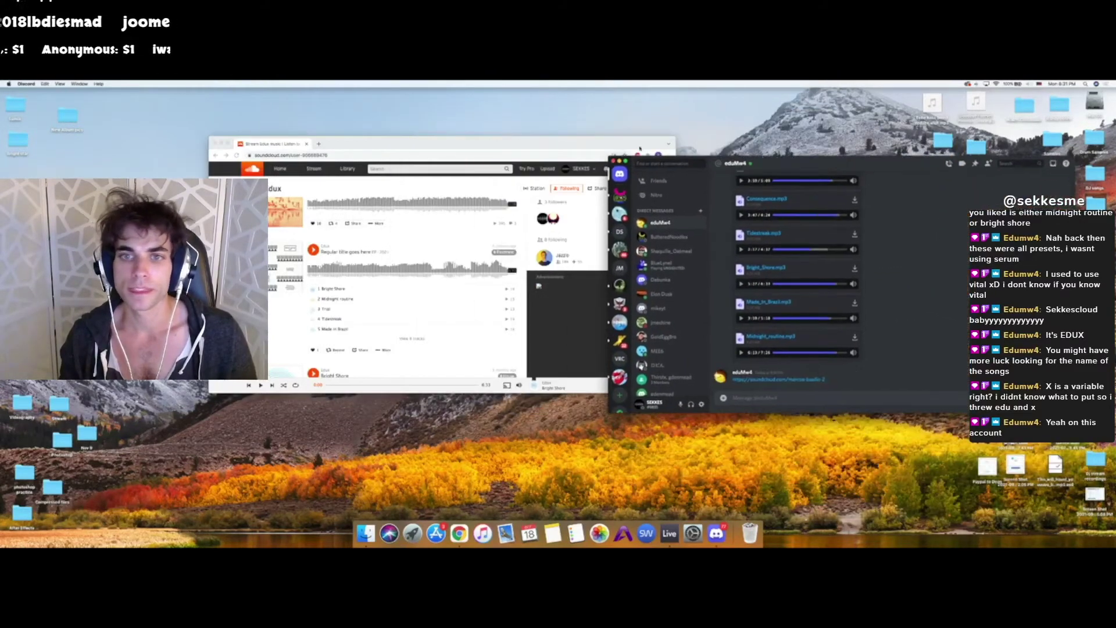
click(614, 161)
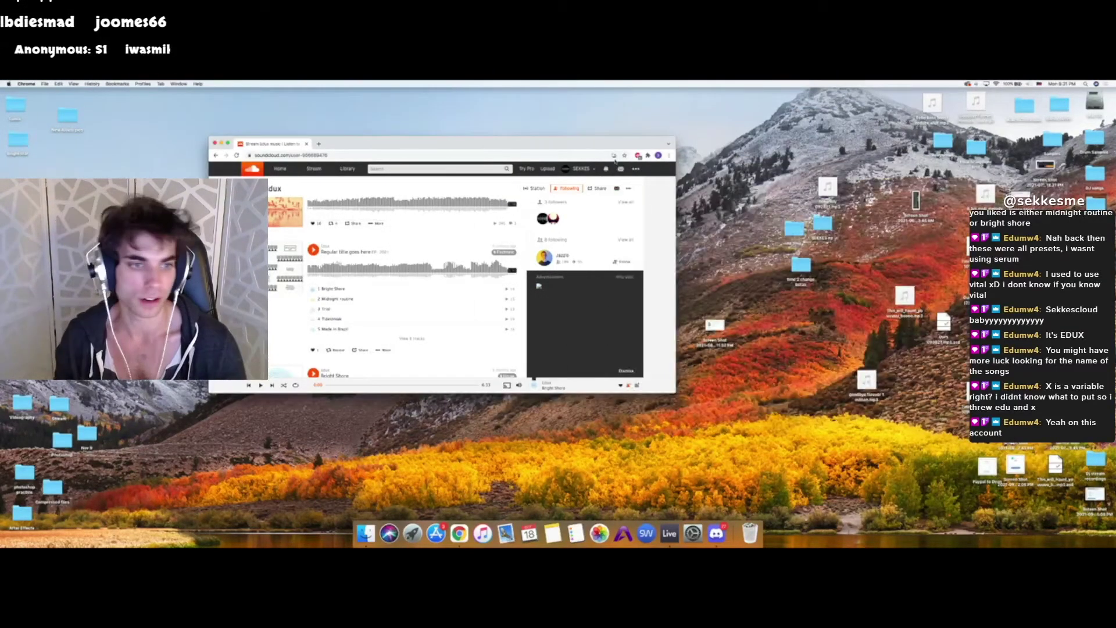
- Switch to Discord and open the viewer's linked second SoundCloud profile in the browser
scroll(400, 235, down, 1)
scroll(400, 235, down, 3)
click(716, 533)
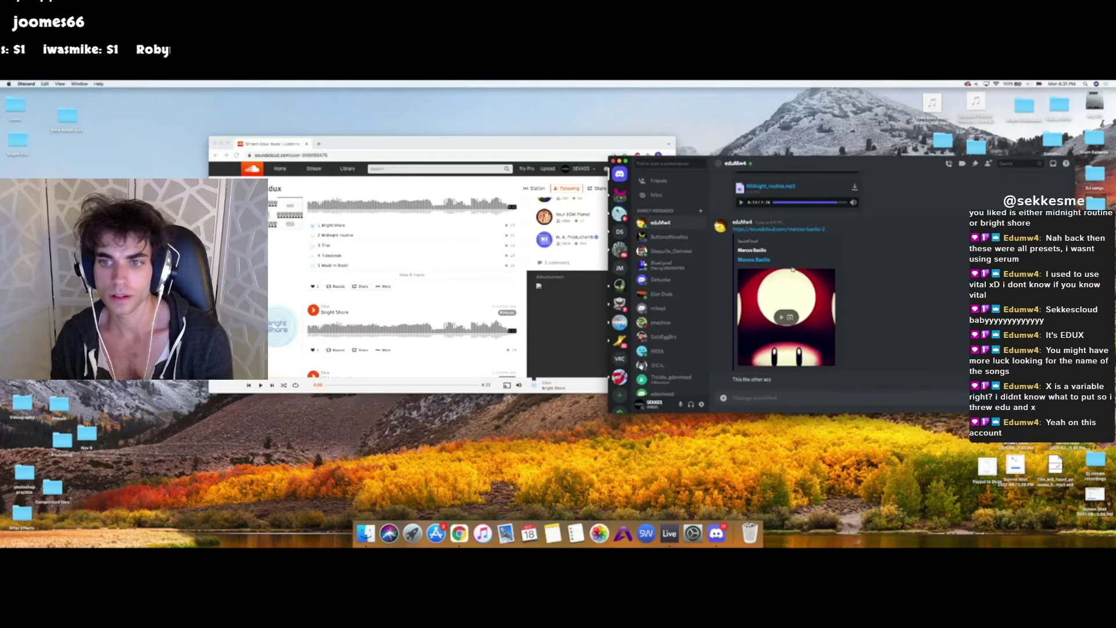
click(790, 232)
click(876, 303)
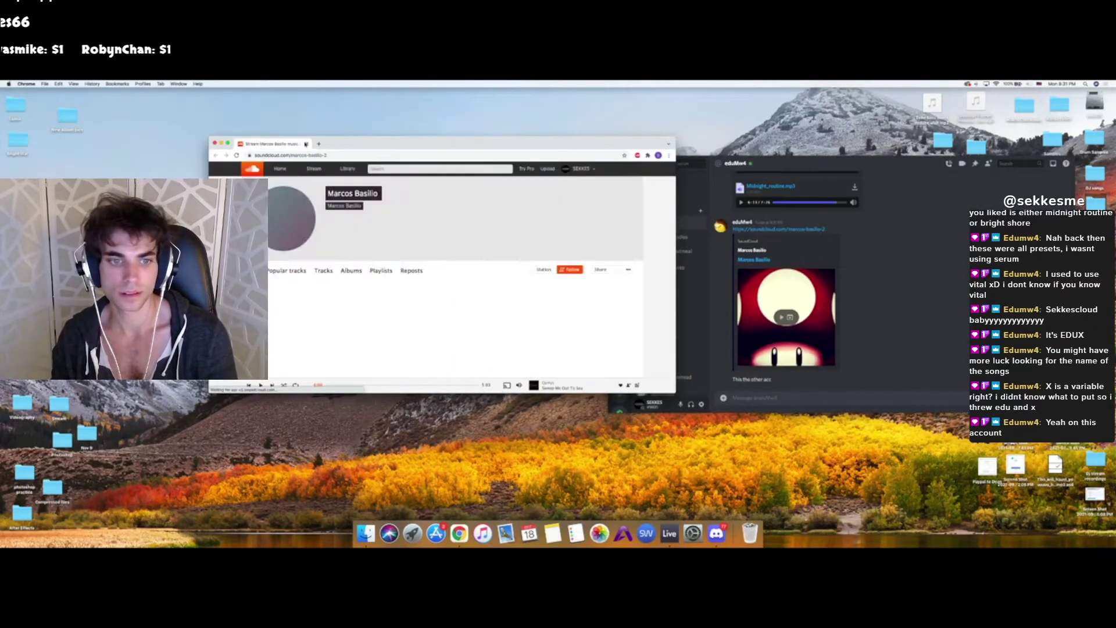
- Look through the tracks on the second SoundCloud profile down to its playlist of song titles
scroll(442, 291, down, 5)
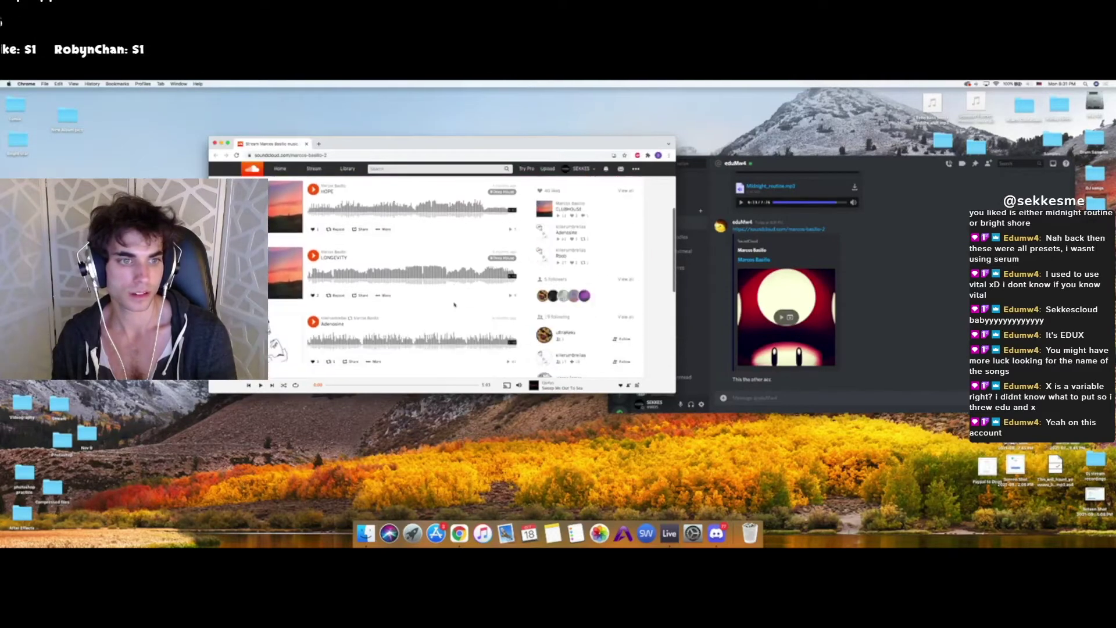
scroll(455, 304, down, 10)
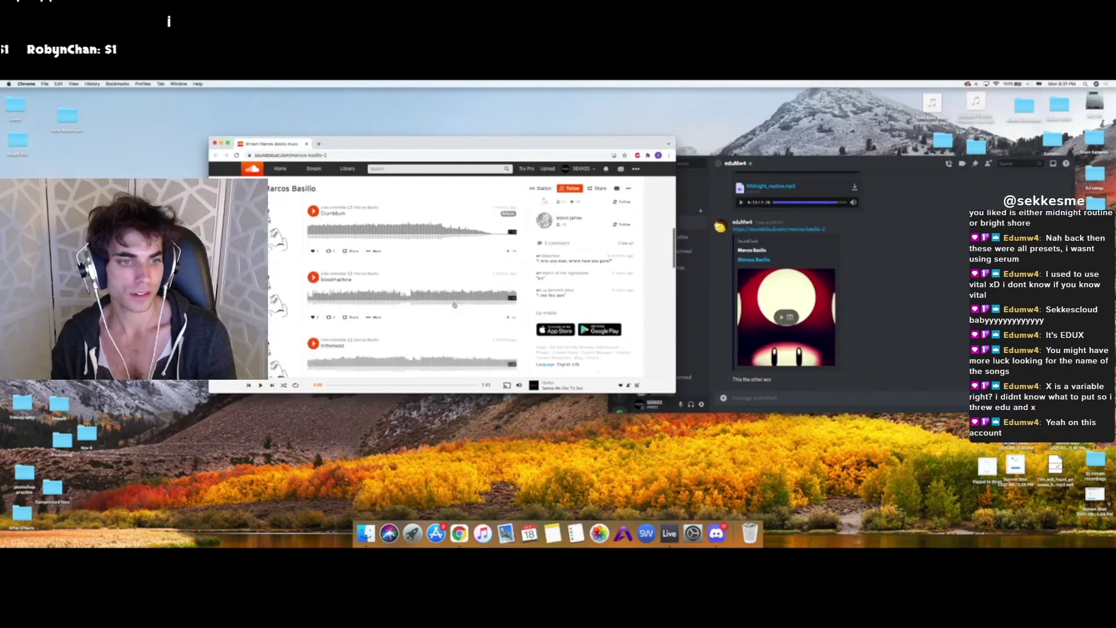
scroll(455, 304, down, 10)
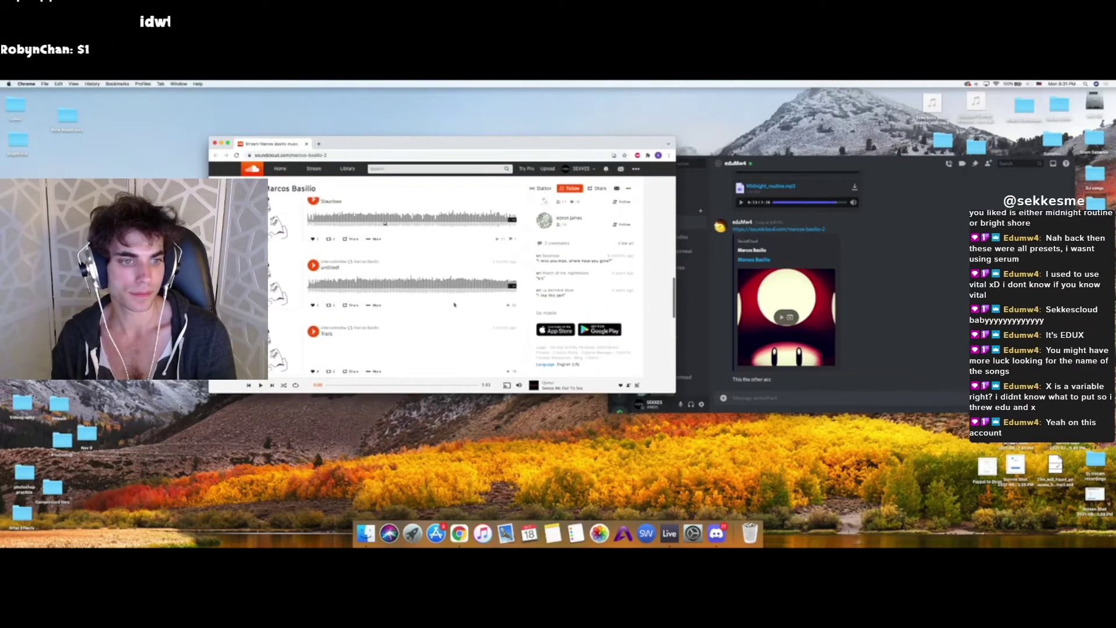
scroll(455, 304, down, 3)
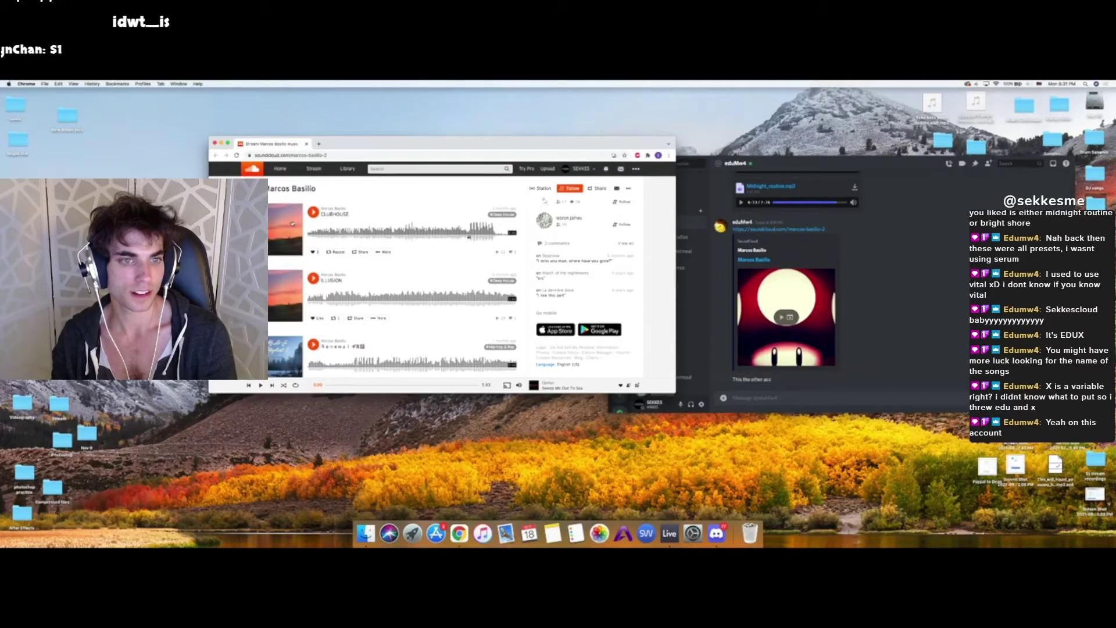
scroll(314, 281, down, 3)
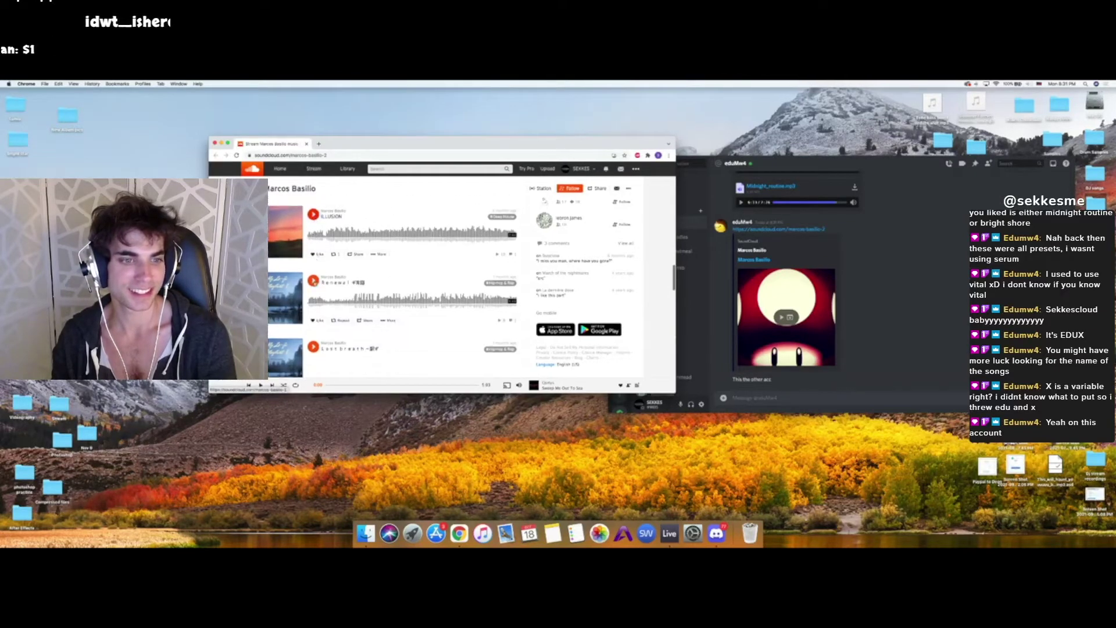
scroll(315, 282, down, 5)
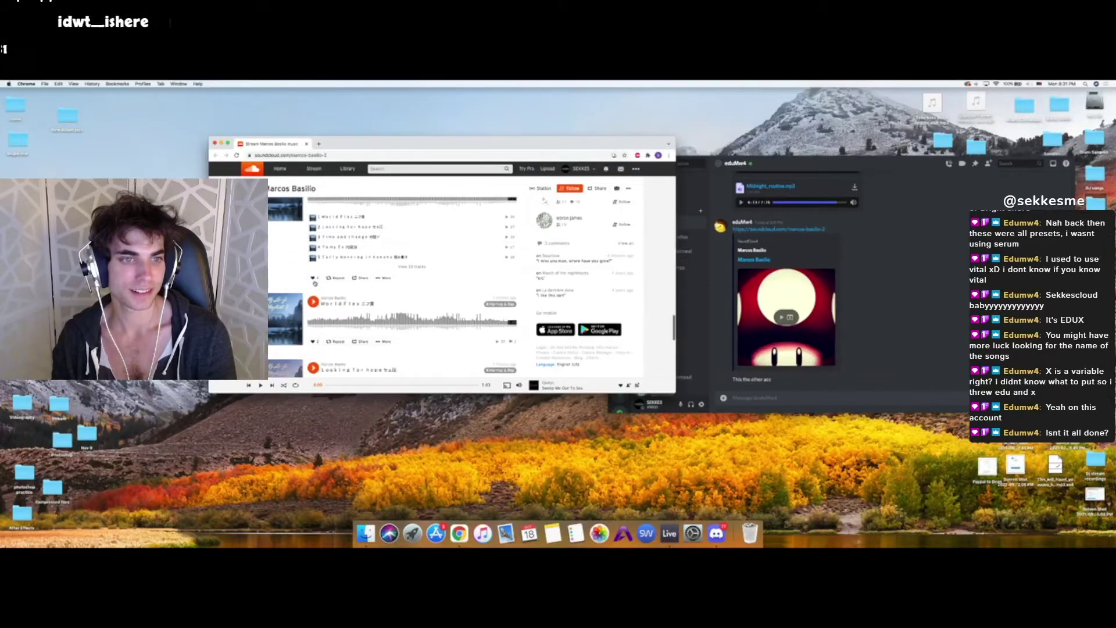
- Play the playlist's first song and skip ahead to listen to its later parts
click(323, 217)
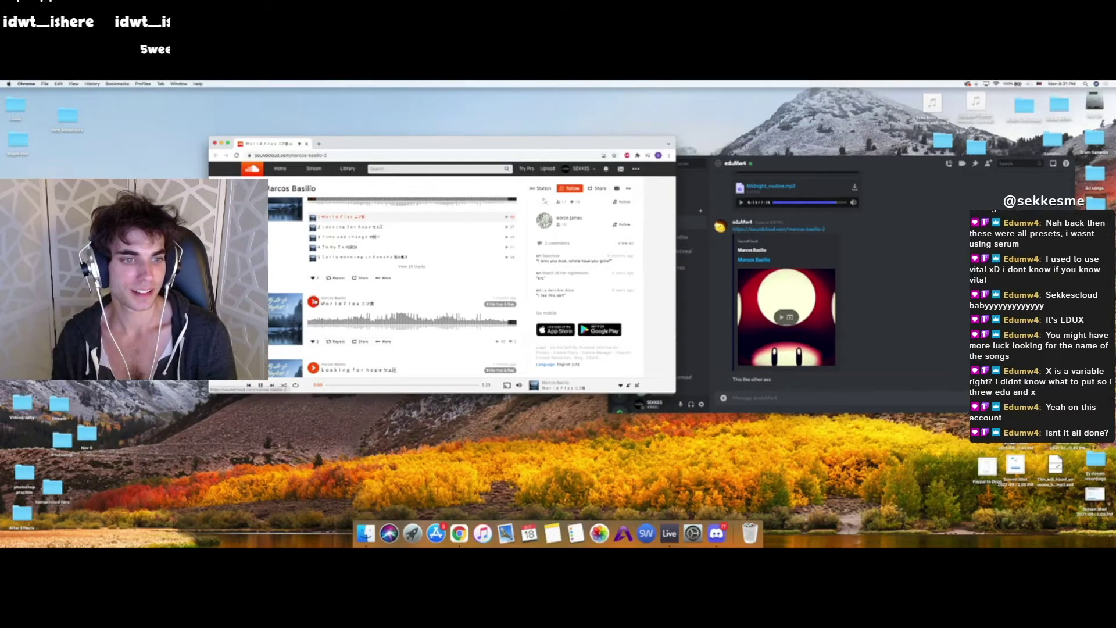
click(314, 301)
click(352, 324)
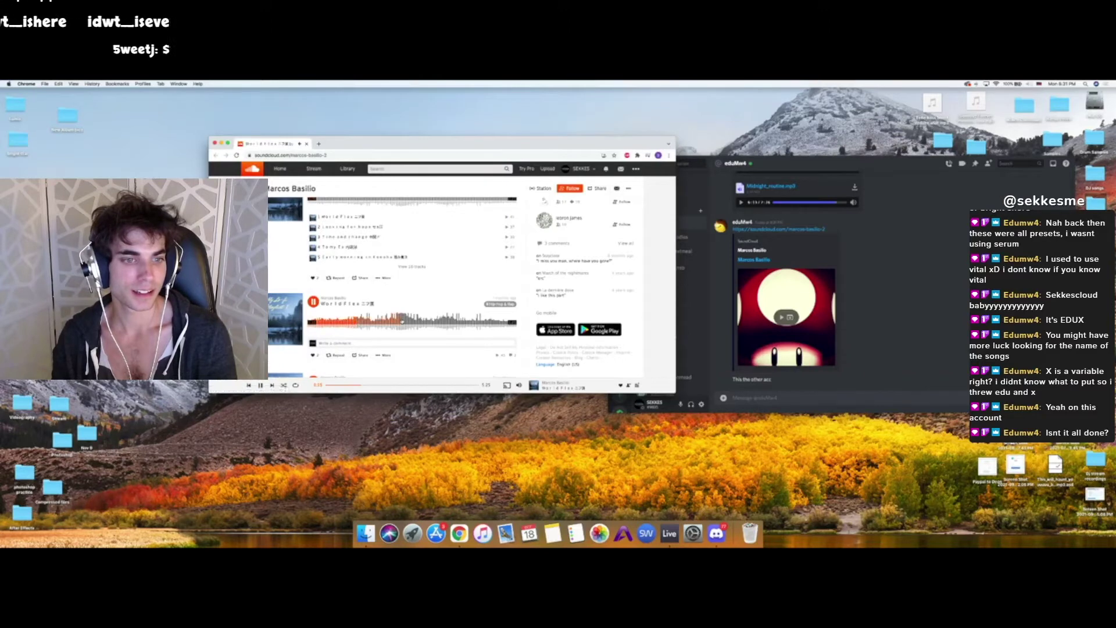
click(434, 325)
scroll(434, 324, down, 3)
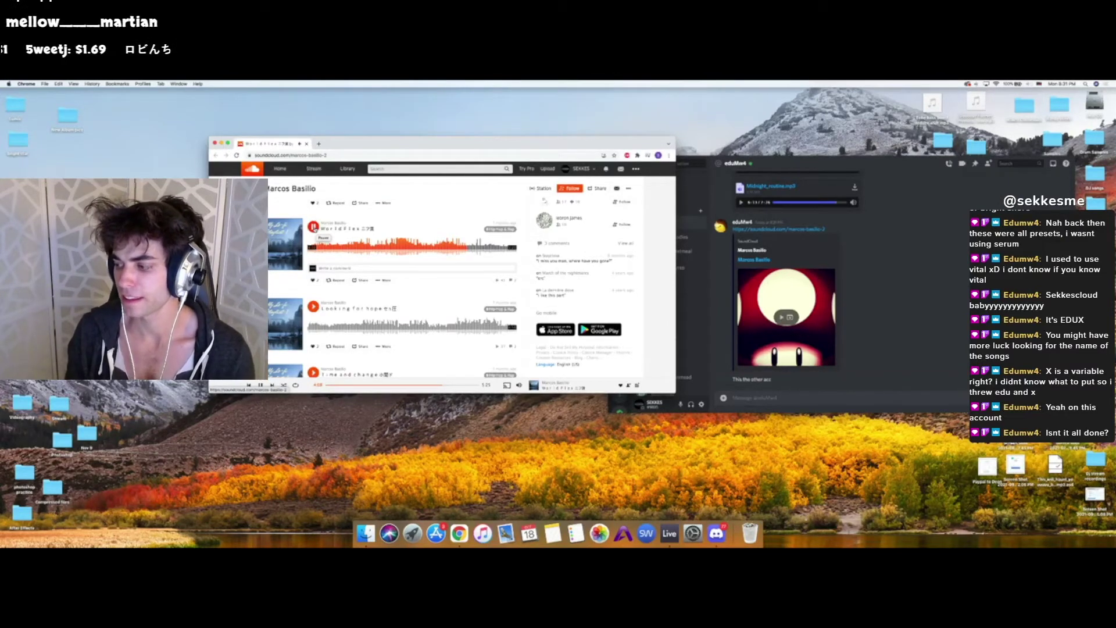
- Play Looking for hope, skip ahead to its middle section and pause it
click(383, 329)
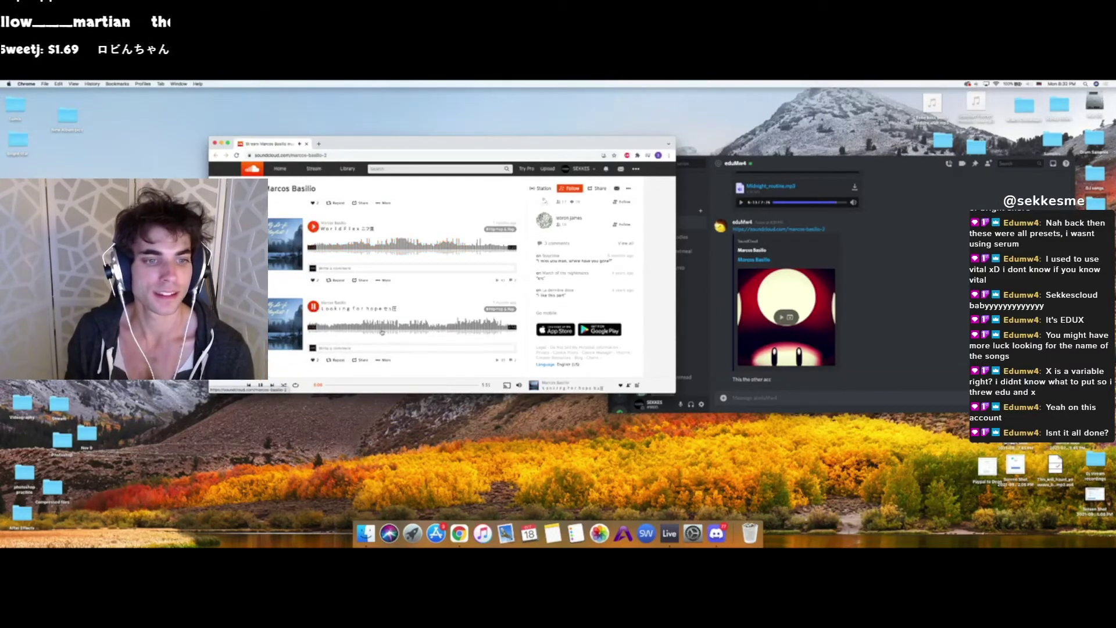
click(408, 327)
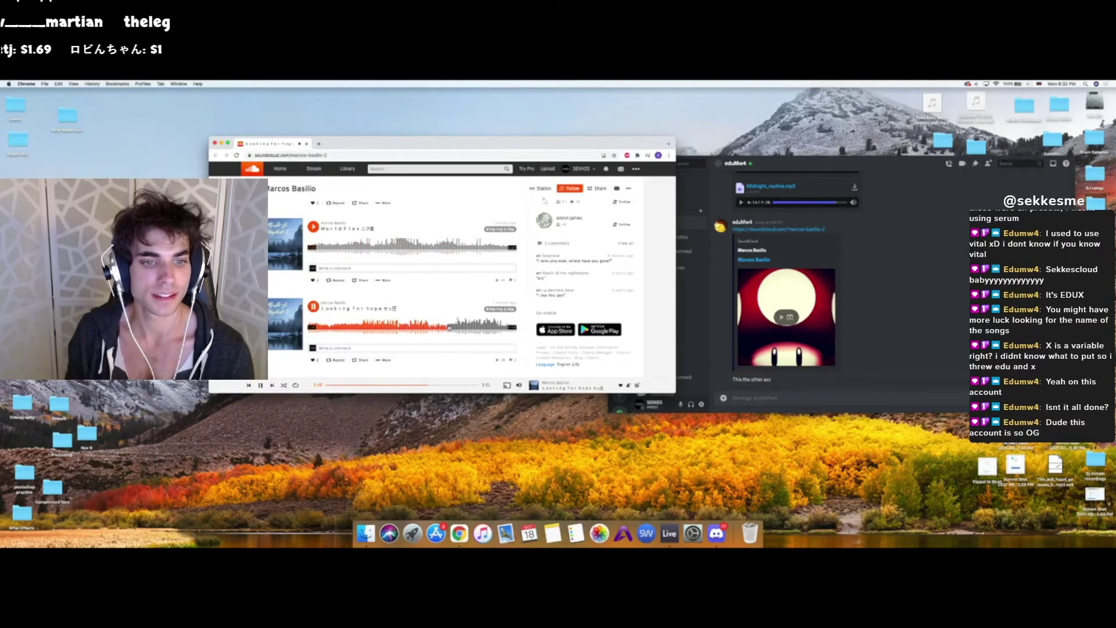
scroll(425, 301, down, 3)
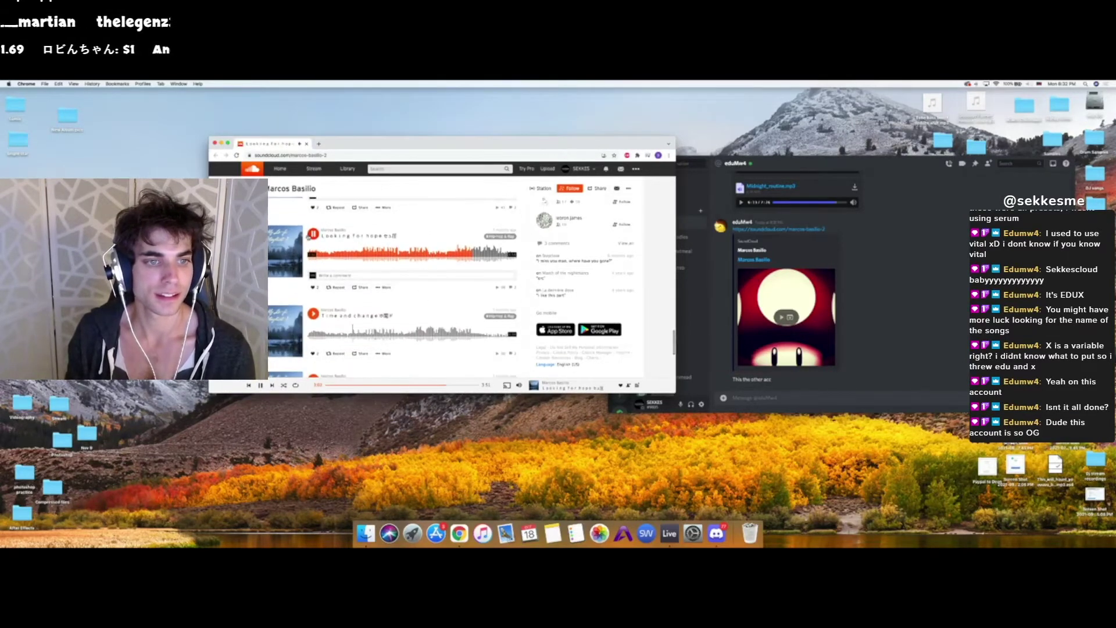
click(313, 234)
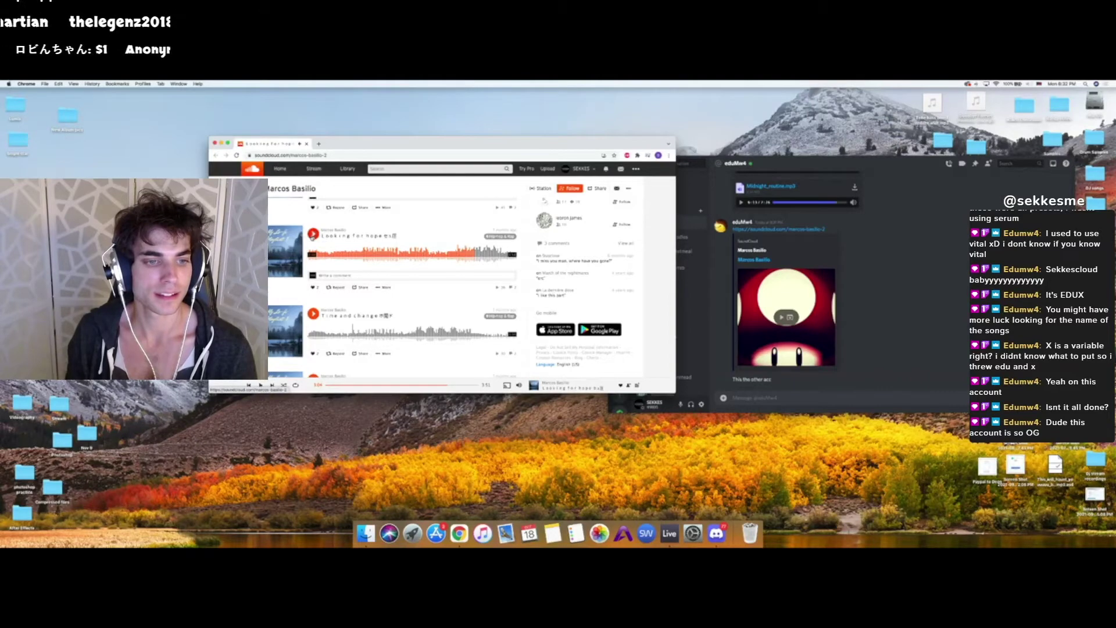
- Listen to Time and change, pausing and resuming it, and start playing To my Ex
click(313, 314)
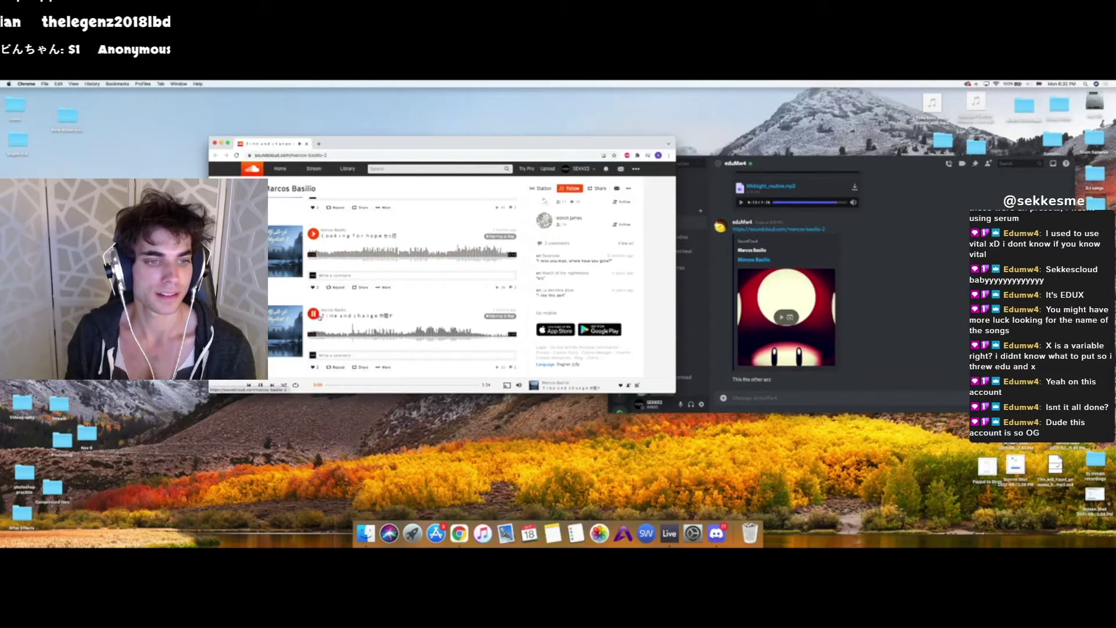
scroll(318, 317, down, 3)
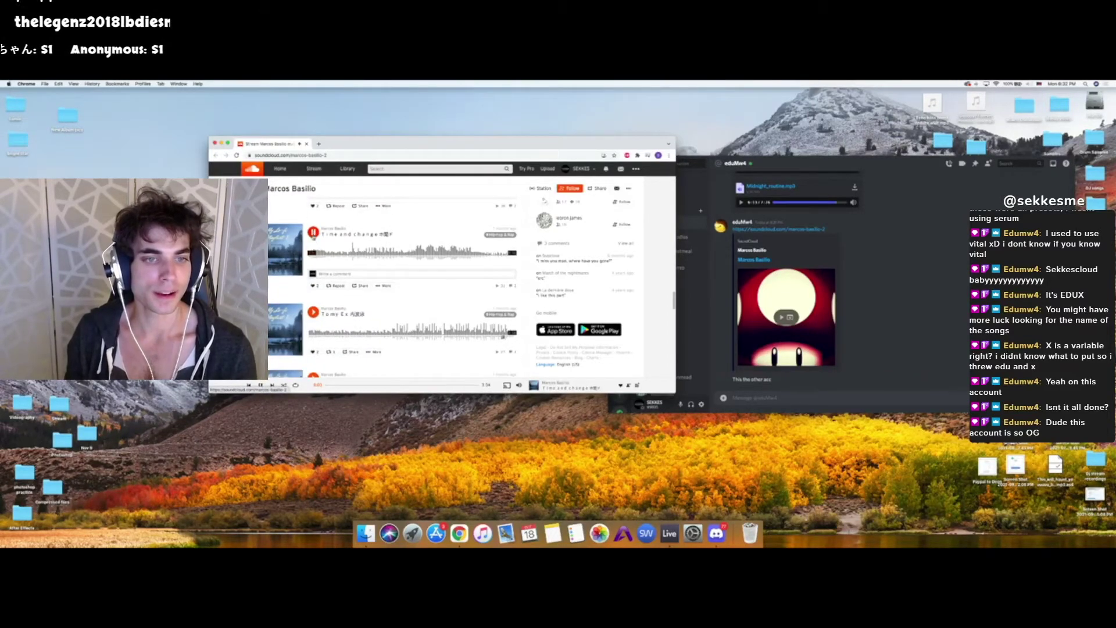
click(313, 234)
click(313, 233)
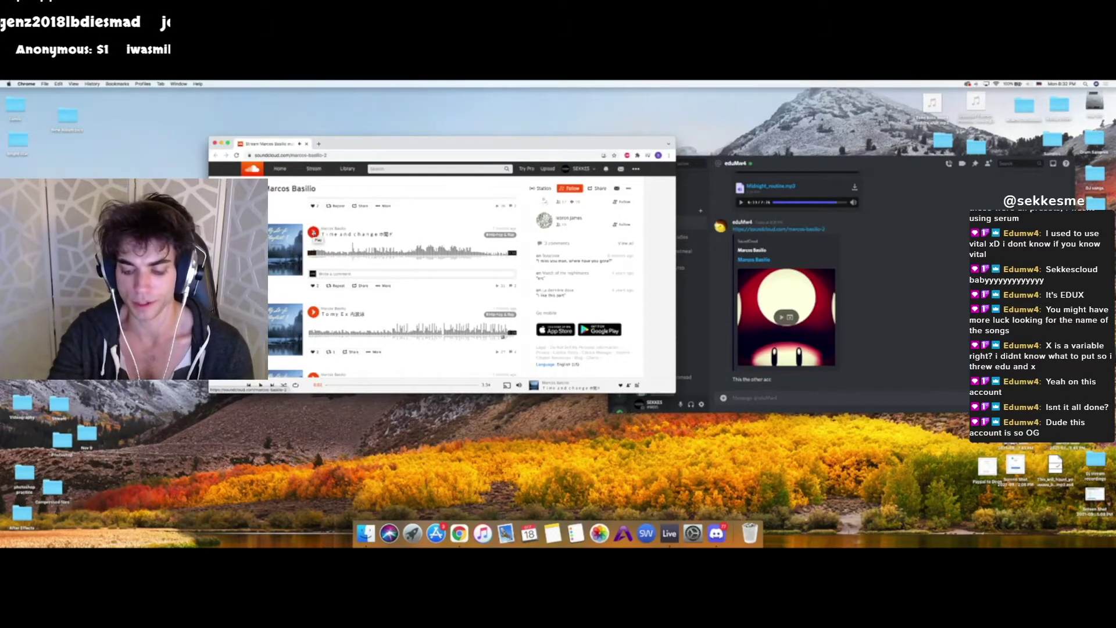
click(314, 233)
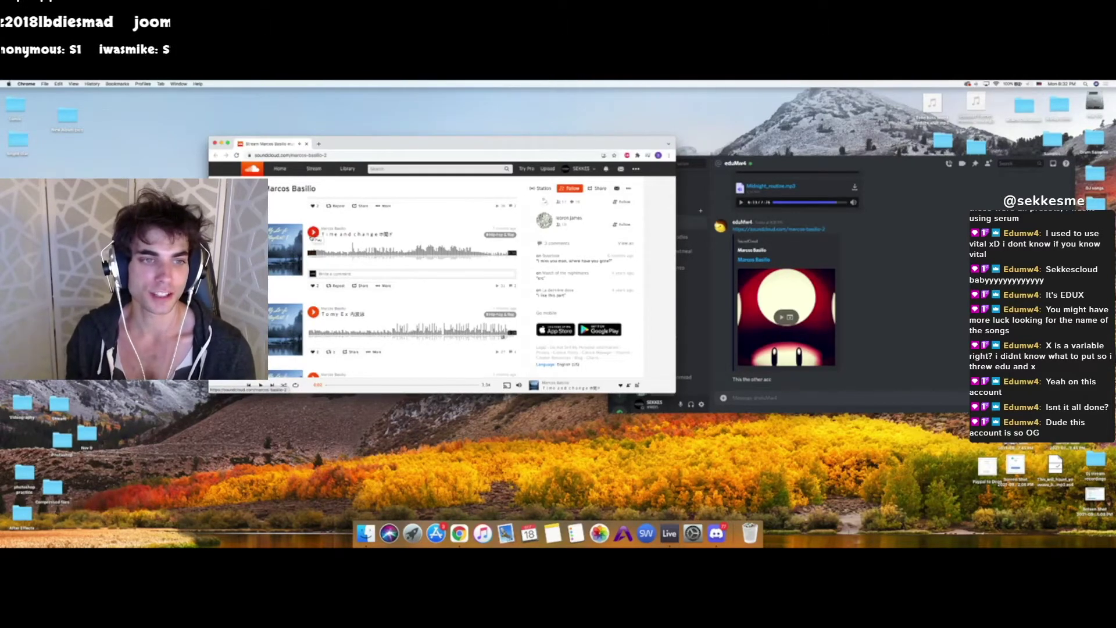
click(313, 233)
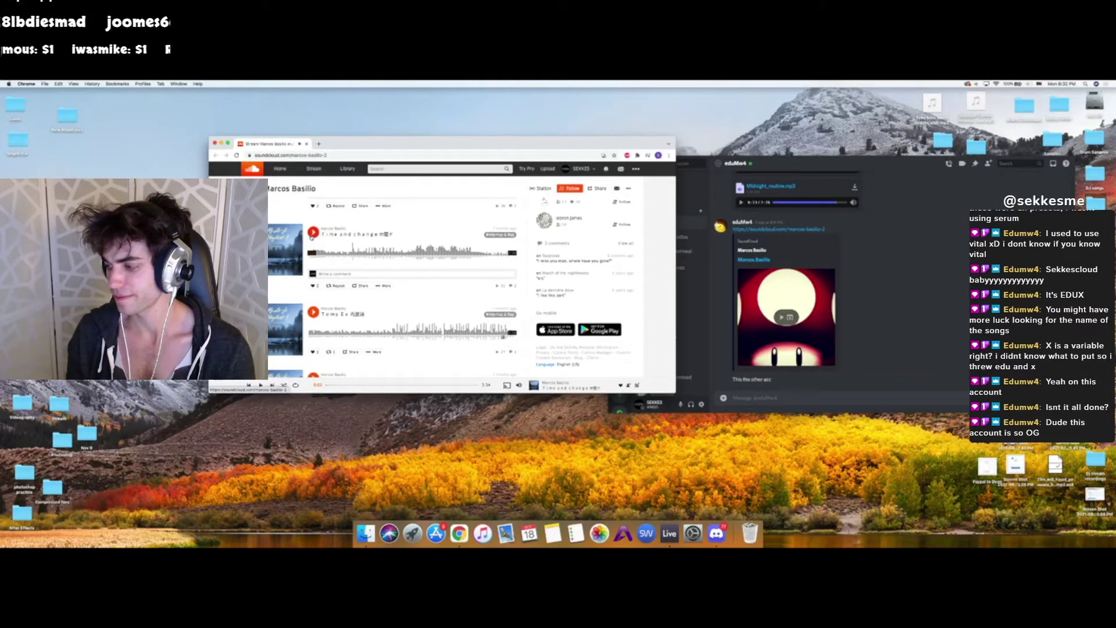
click(313, 233)
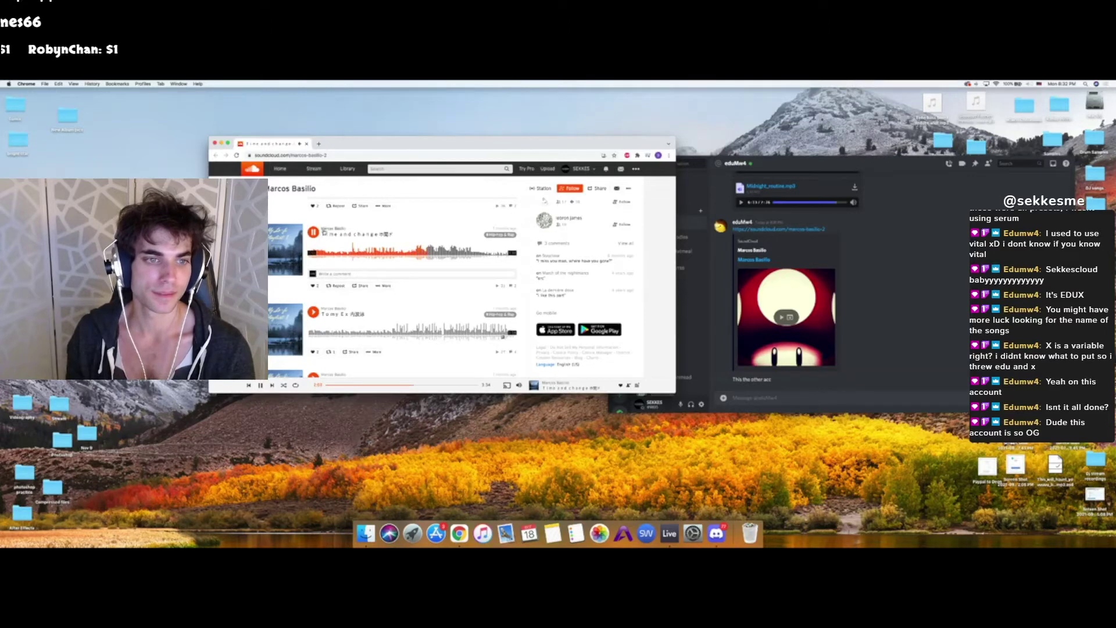
click(353, 333)
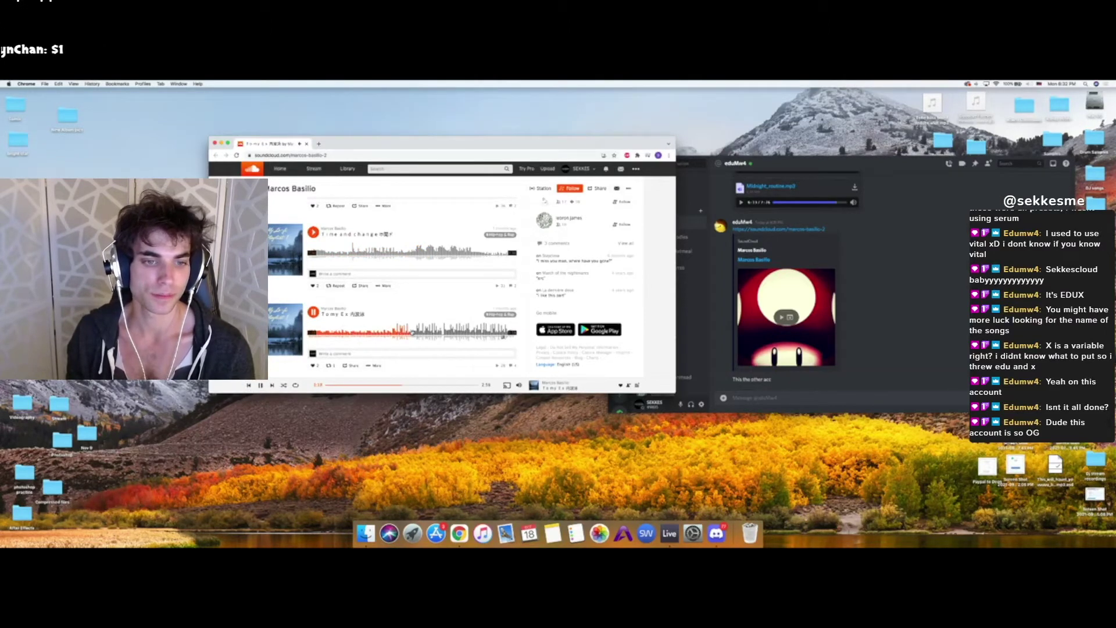
- Play Early morning in Konoha on the profile, skip ahead to its middle section and pause it
scroll(314, 314, down, 1)
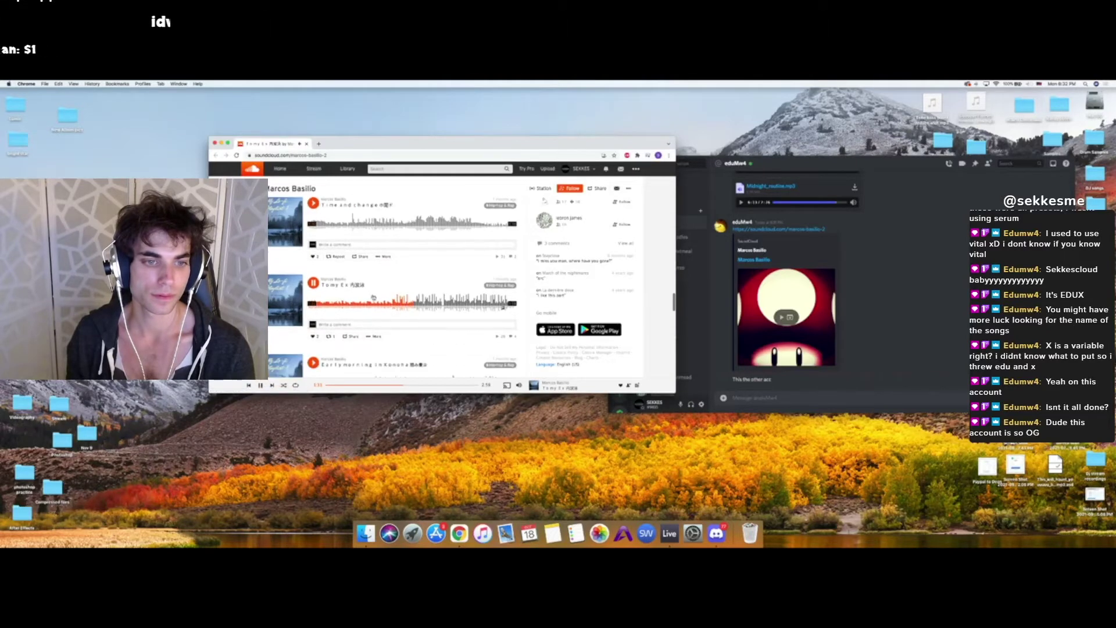
scroll(377, 291, down, 3)
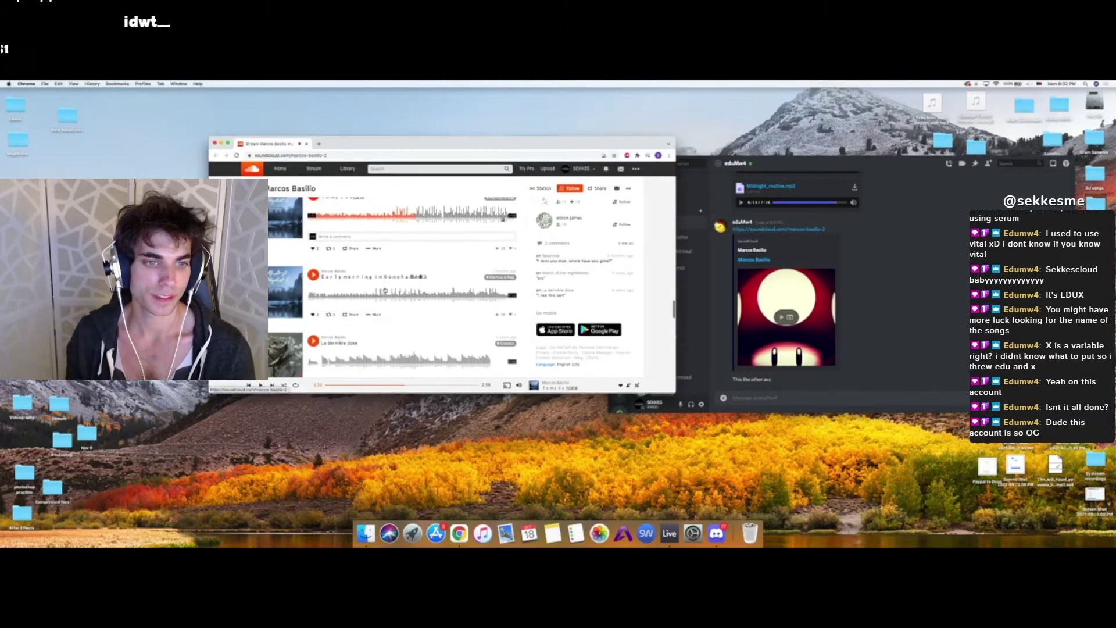
click(377, 292)
click(415, 295)
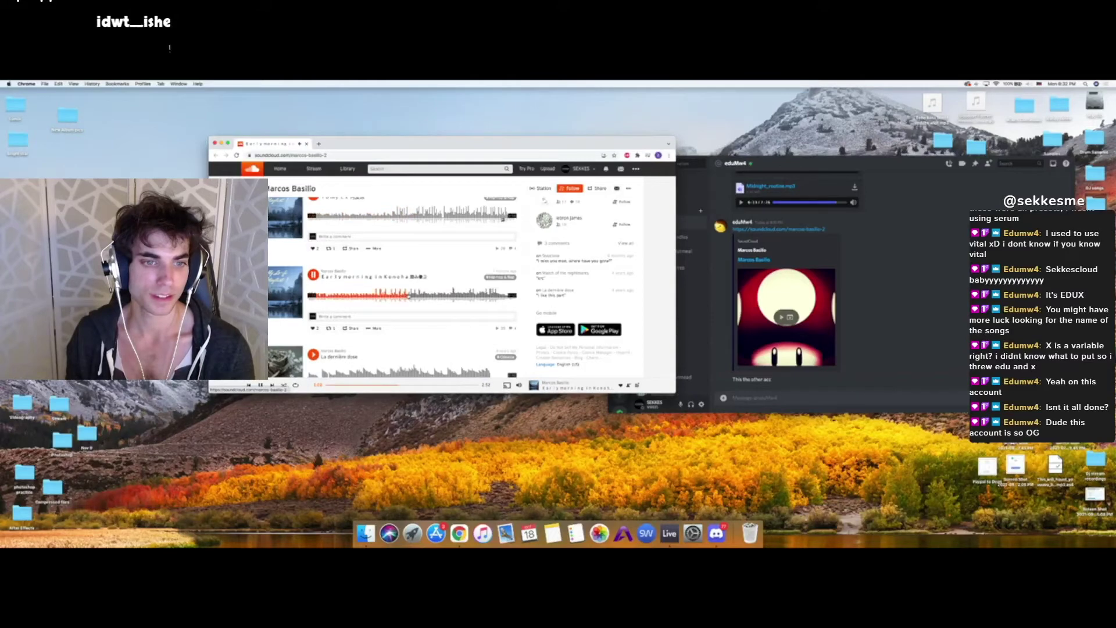
click(314, 276)
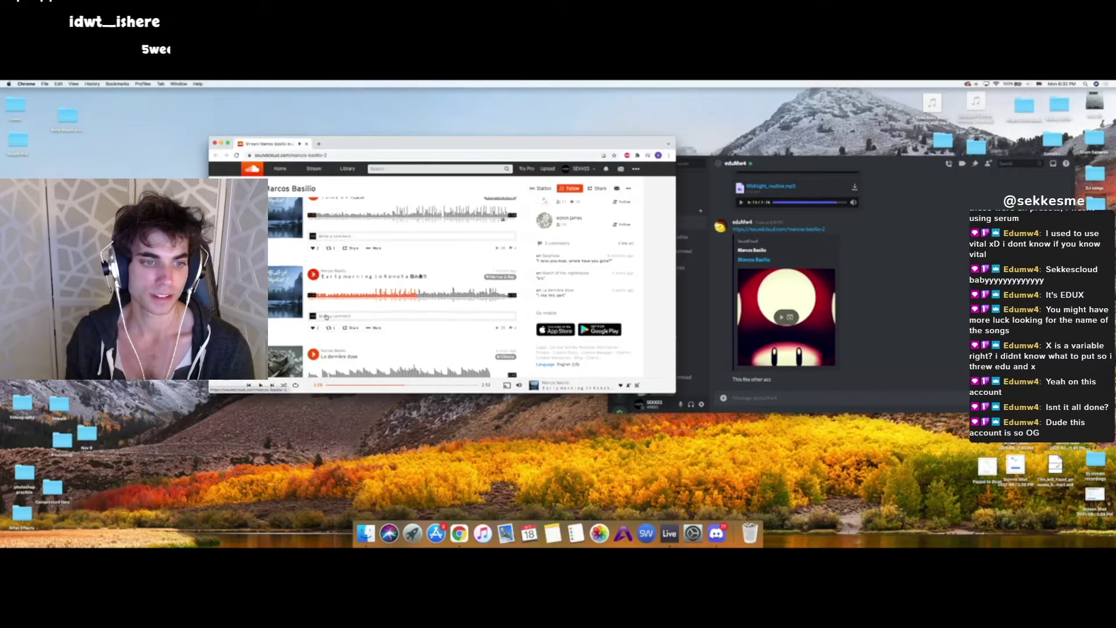
- Play La dernière dose and skip ahead to listen to its middle section
scroll(314, 277, down, 2)
click(314, 279)
scroll(340, 256, up, 2)
scroll(354, 323, down, 2)
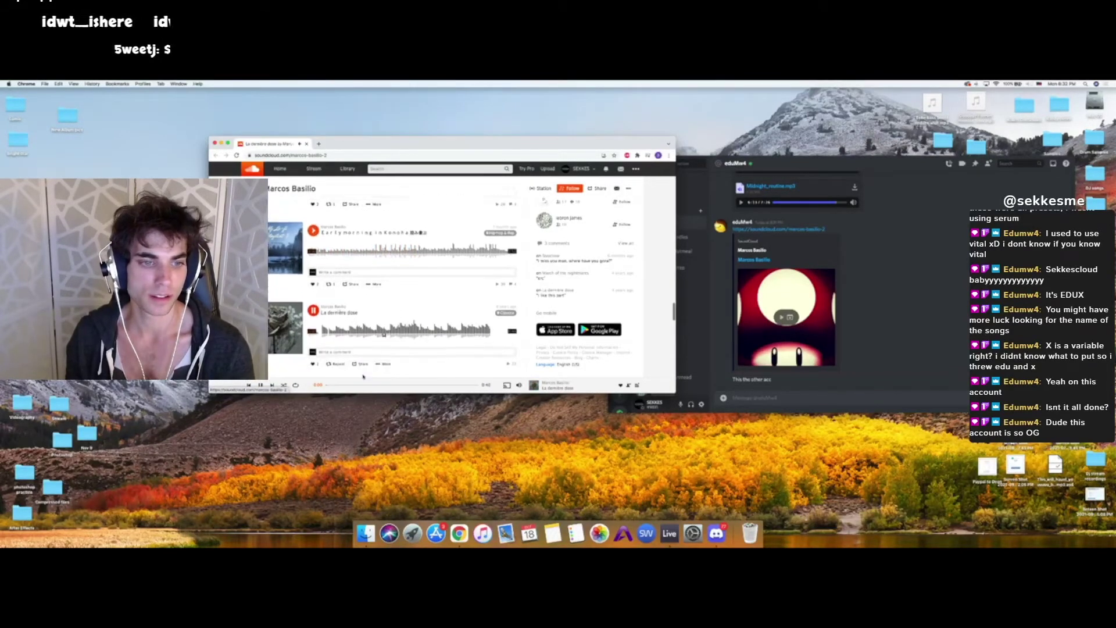
click(359, 295)
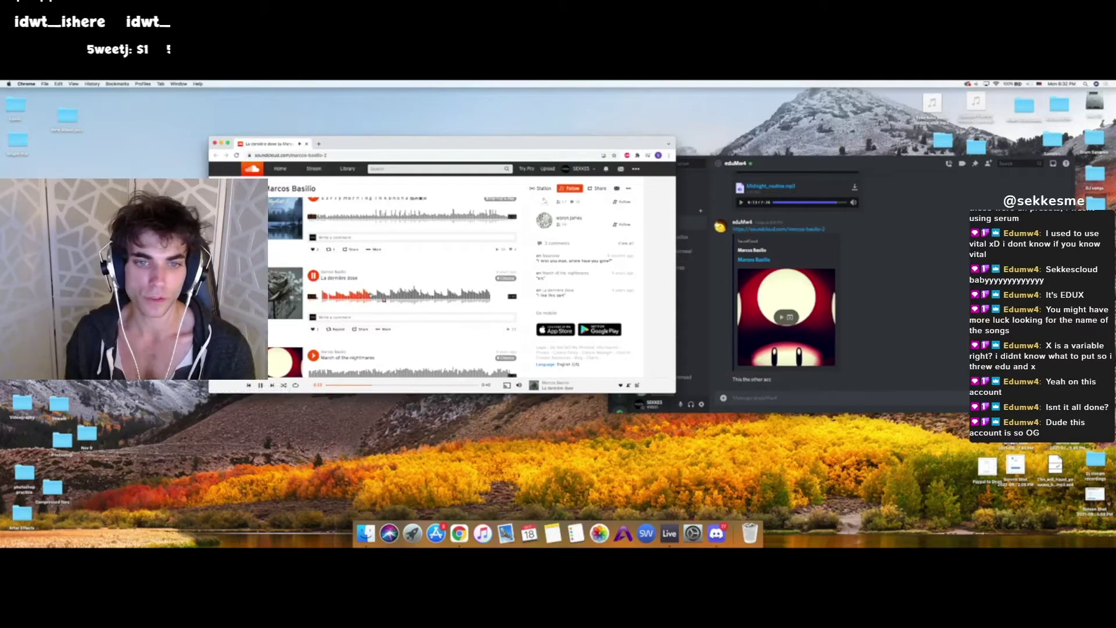
scroll(384, 298, down, 1)
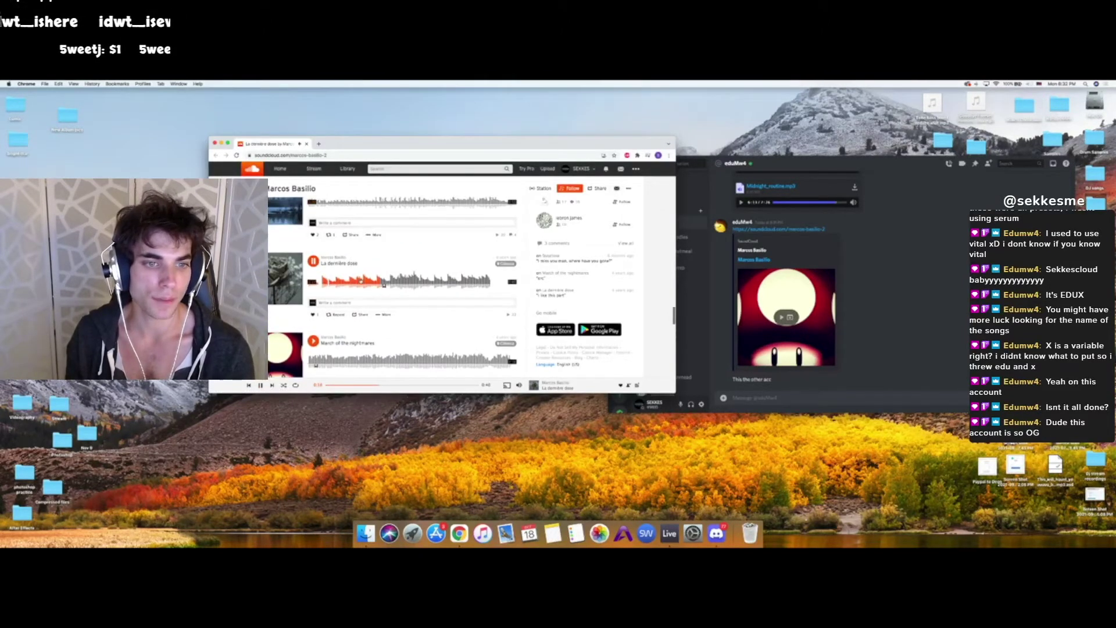
click(384, 285)
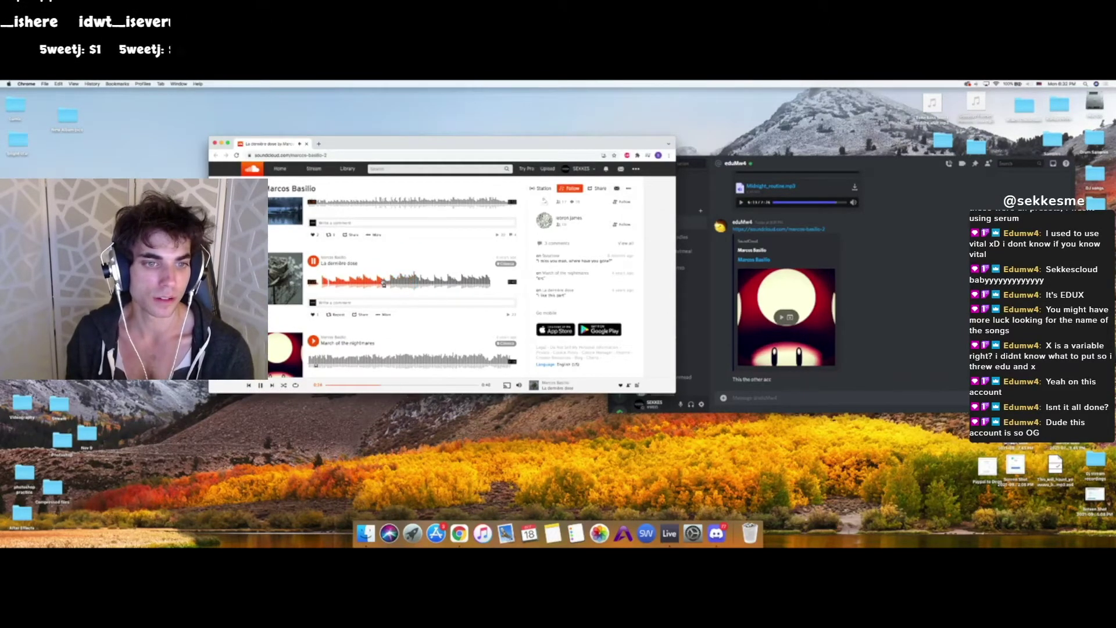
- Post the comment "What a BANGER" on La dernière dose and pause the track
click(358, 303)
text(Wh)
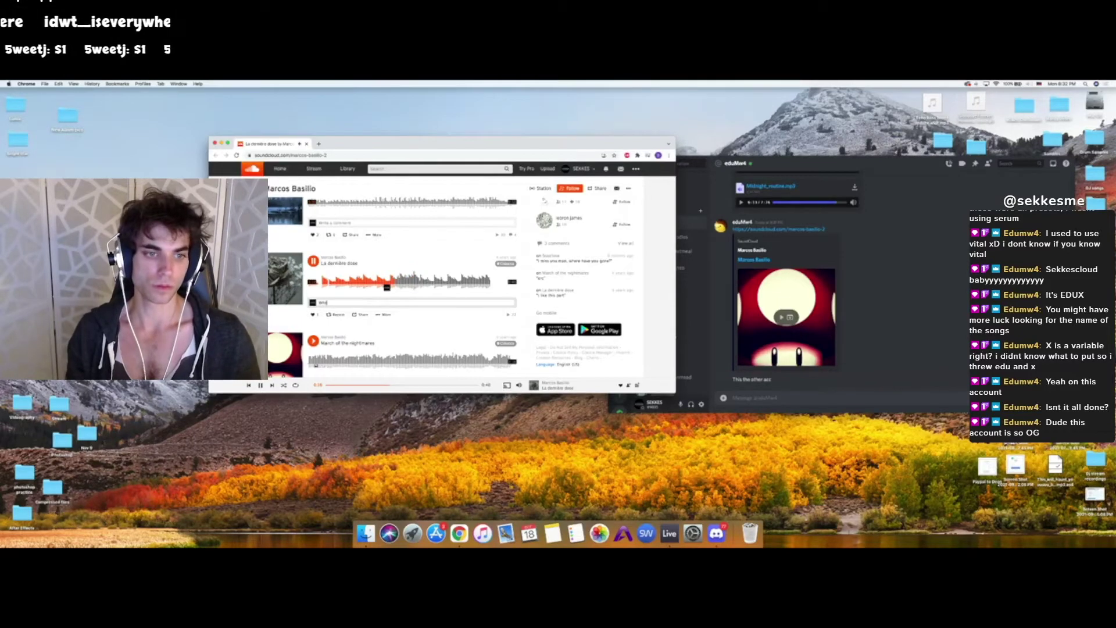
text(at a BANGER)
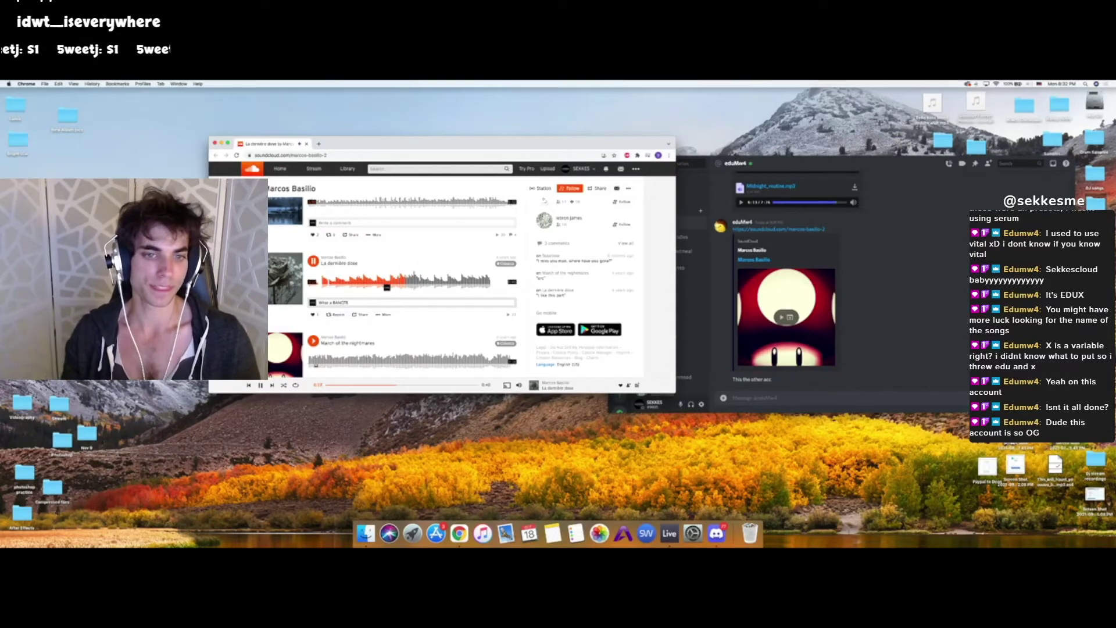
key(Return)
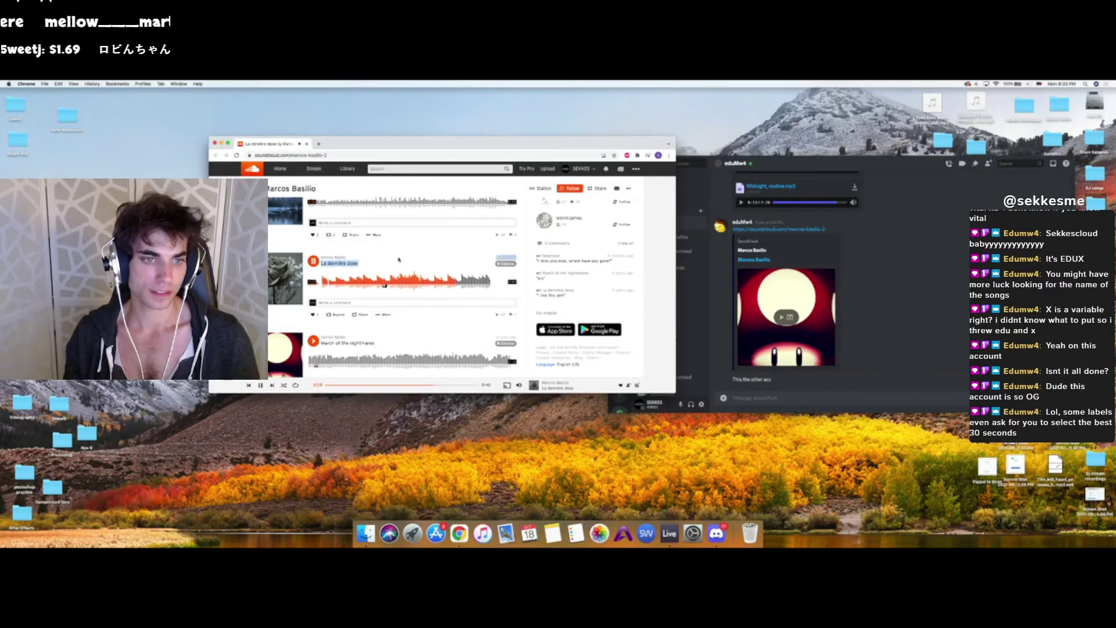
click(313, 261)
- Look further down the profile at its reposted tracks, move the browser window higher and bring Discord to the front
scroll(473, 383, down, 1)
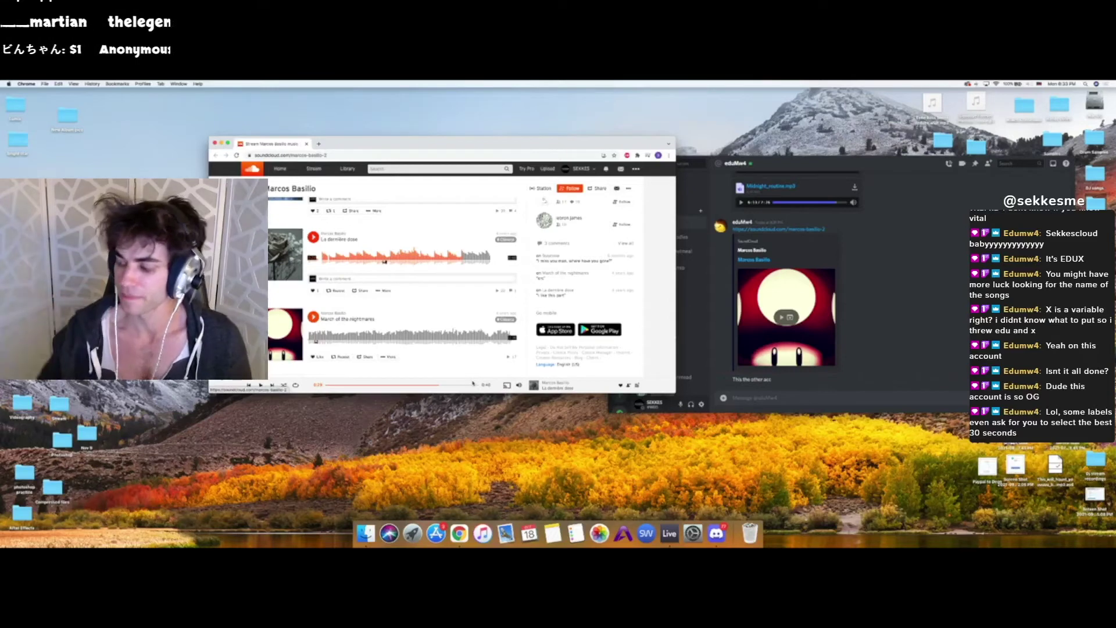
scroll(473, 383, down, 10)
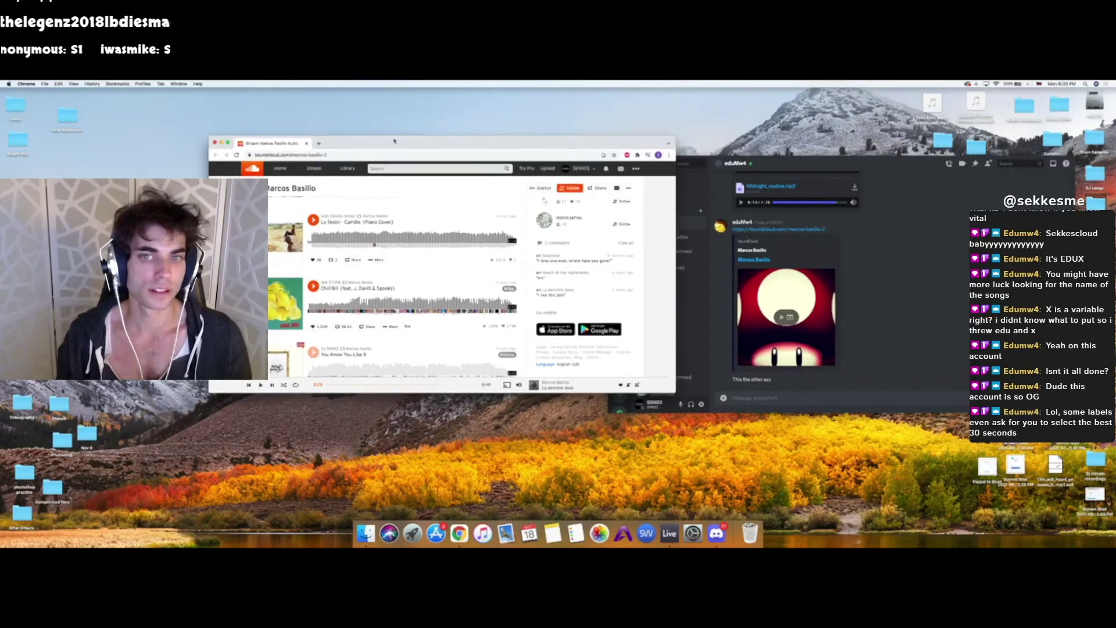
drag(671, 134, 617, 113)
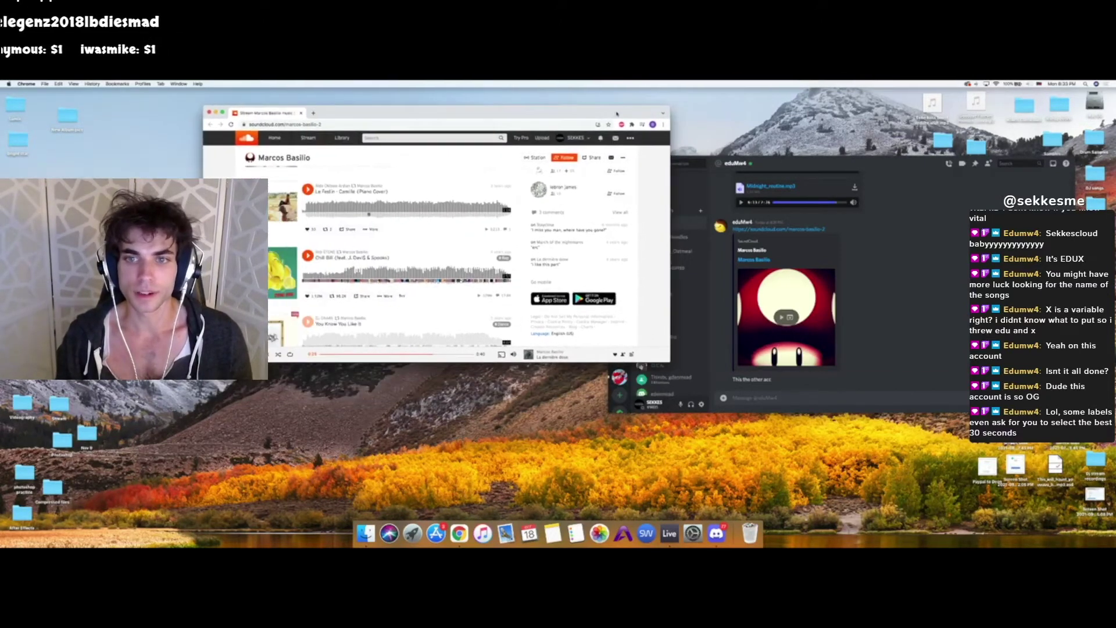
click(830, 163)
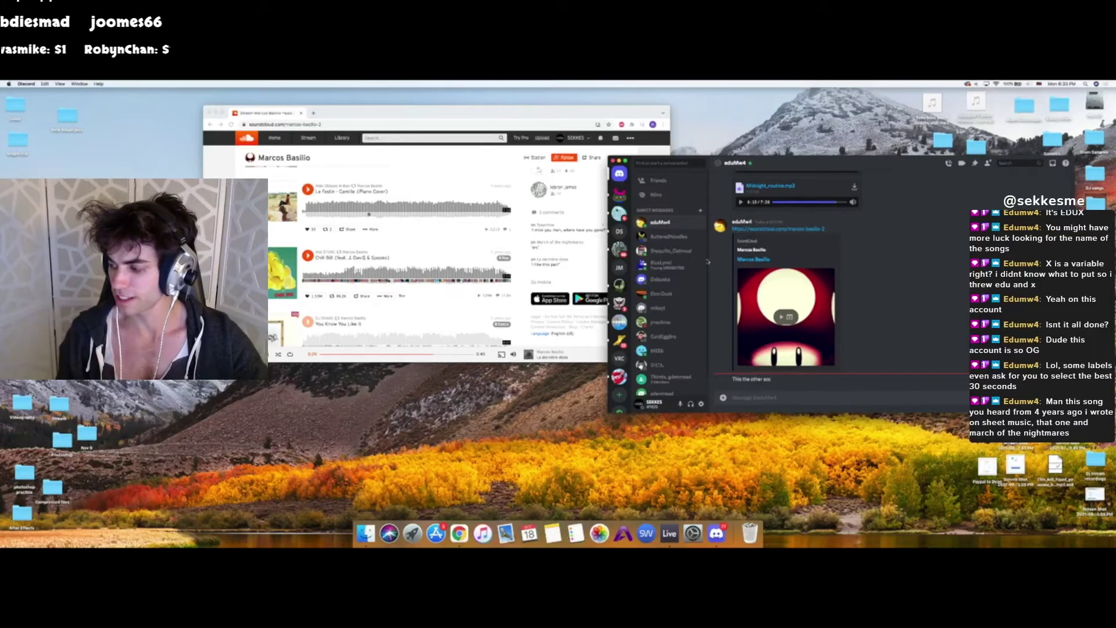
- Switch to the Ableton Live set, check its views and first MIDI track, and return to the desktop with SoundCloud
key(ctrl+Right)
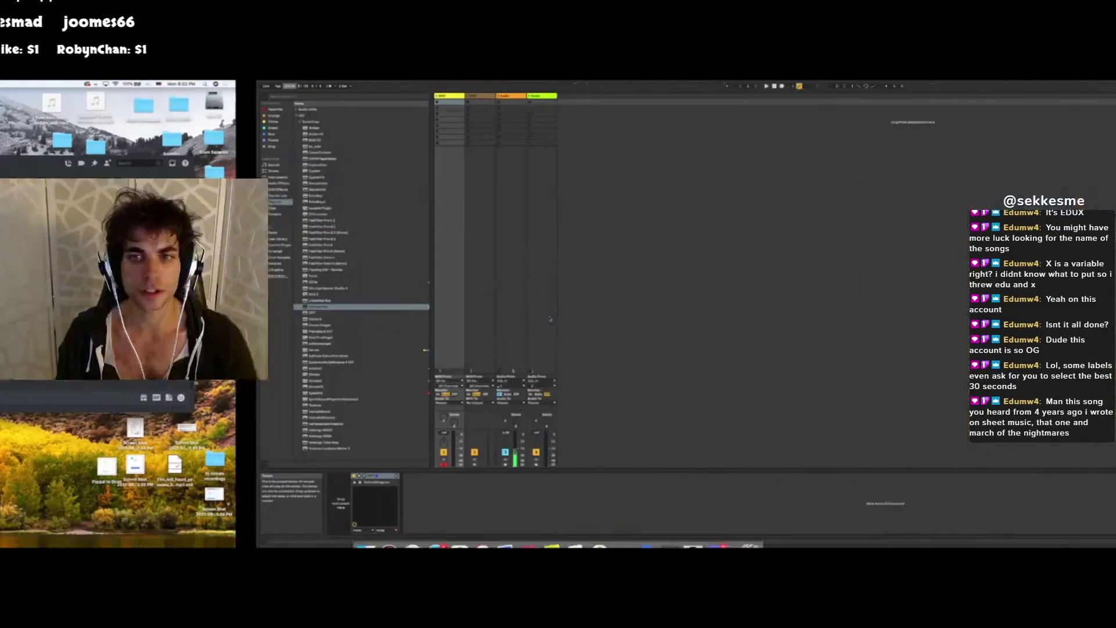
key(Tab)
key(Tab)
click(192, 96)
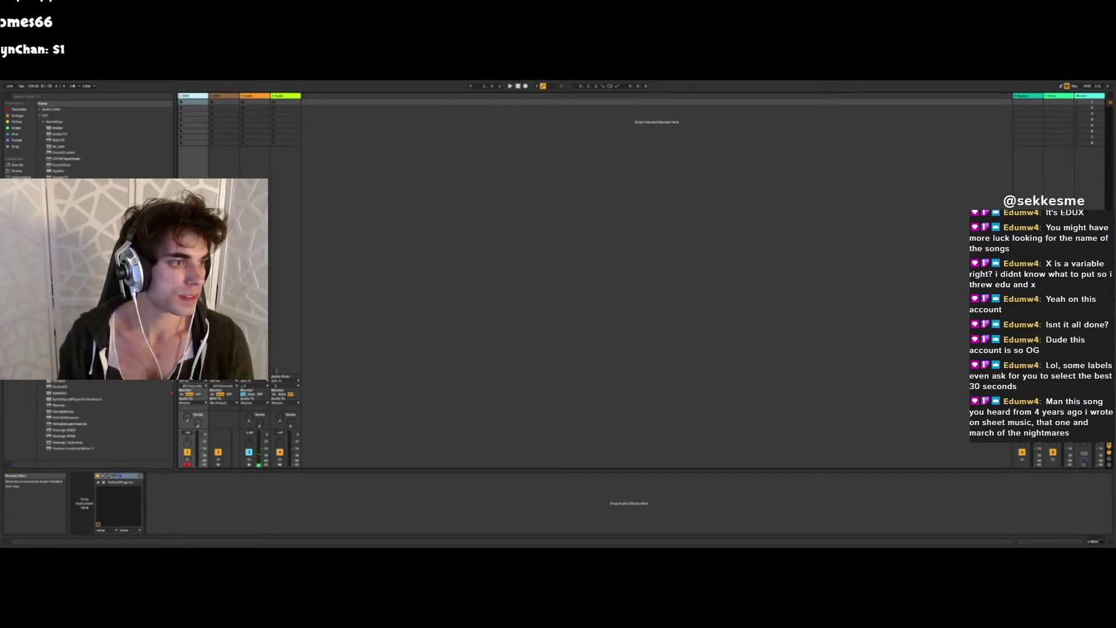
key(ctrl+Left)
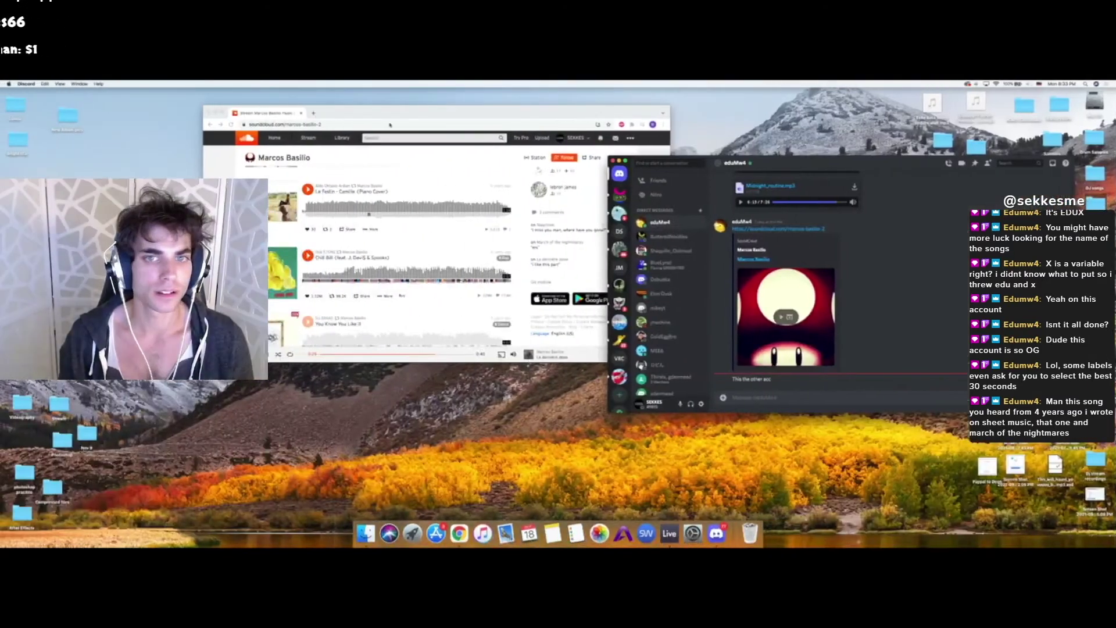
- Look through the profile's remaining playlists and play March of the nightmares
scroll(332, 225, down, 5)
scroll(332, 225, down, 4)
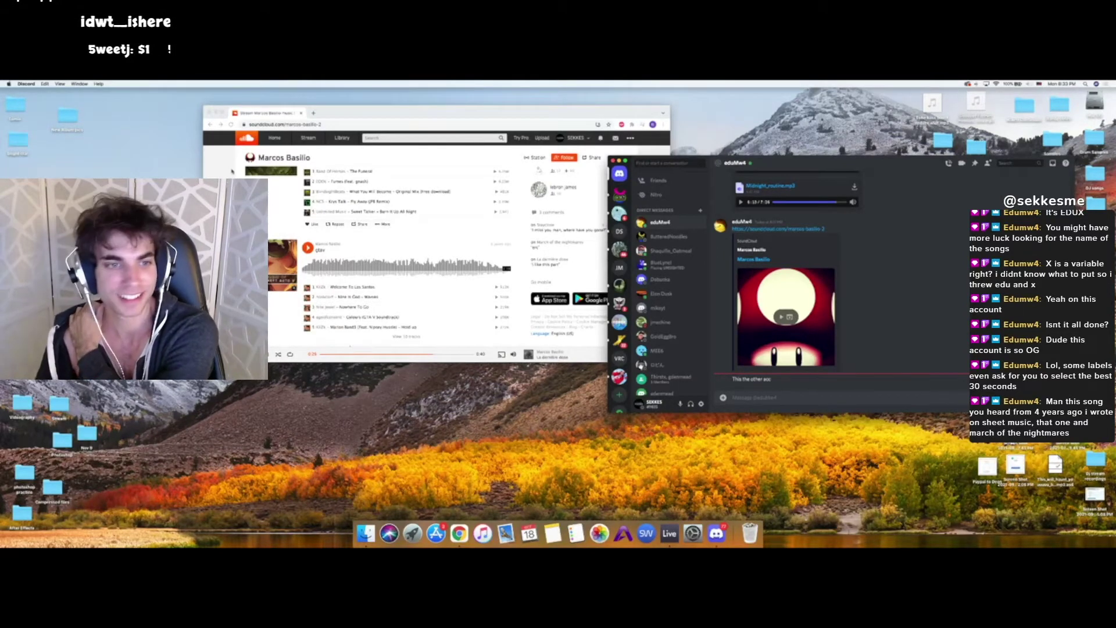
scroll(347, 250, down, 10)
scroll(347, 250, up, 5)
click(307, 270)
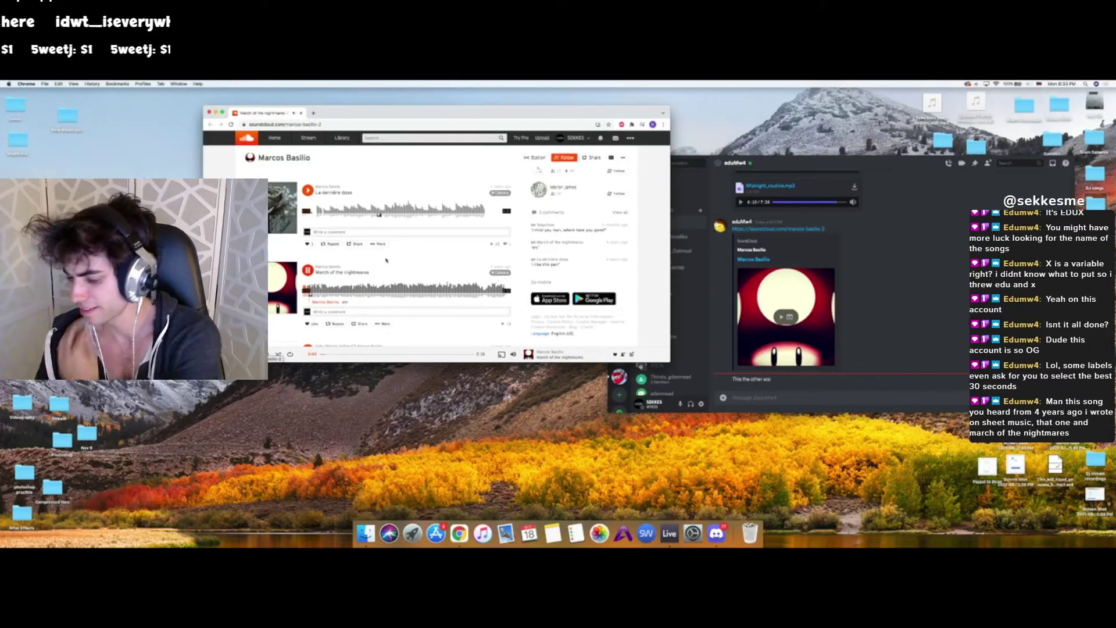
scroll(394, 241, up, 1)
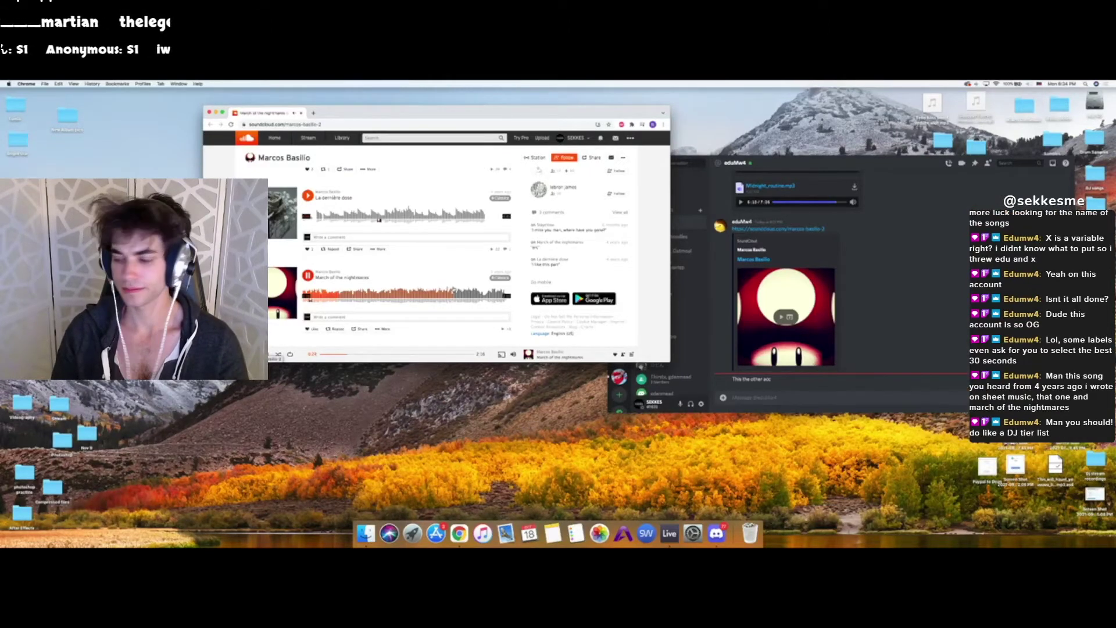
- Open the TierMaker website in a new browser tab
click(315, 111)
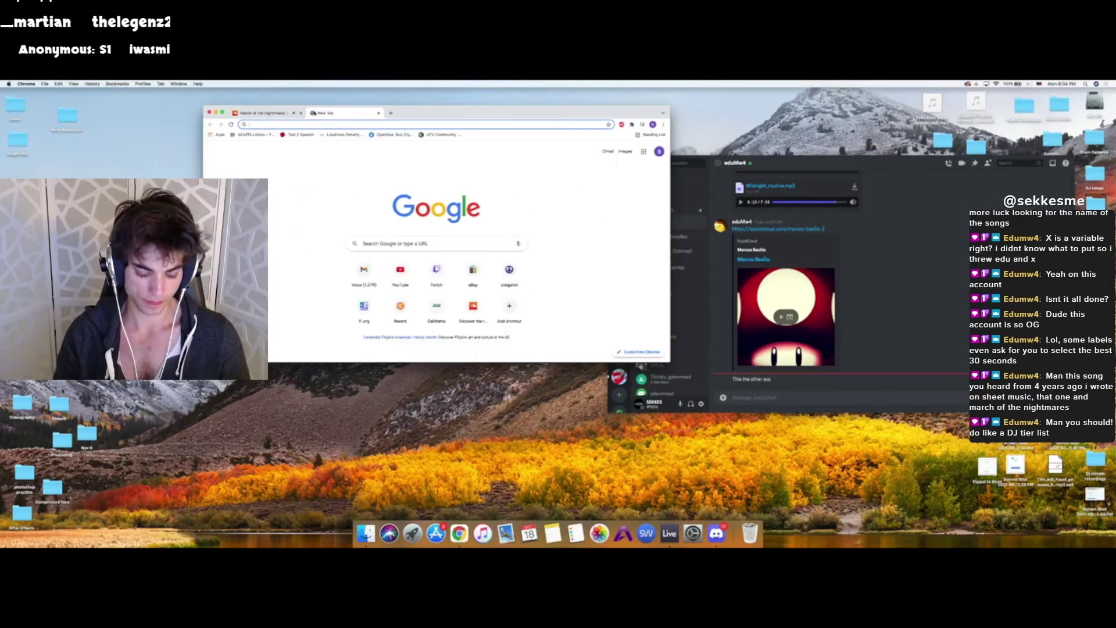
text(tier)
key(Return)
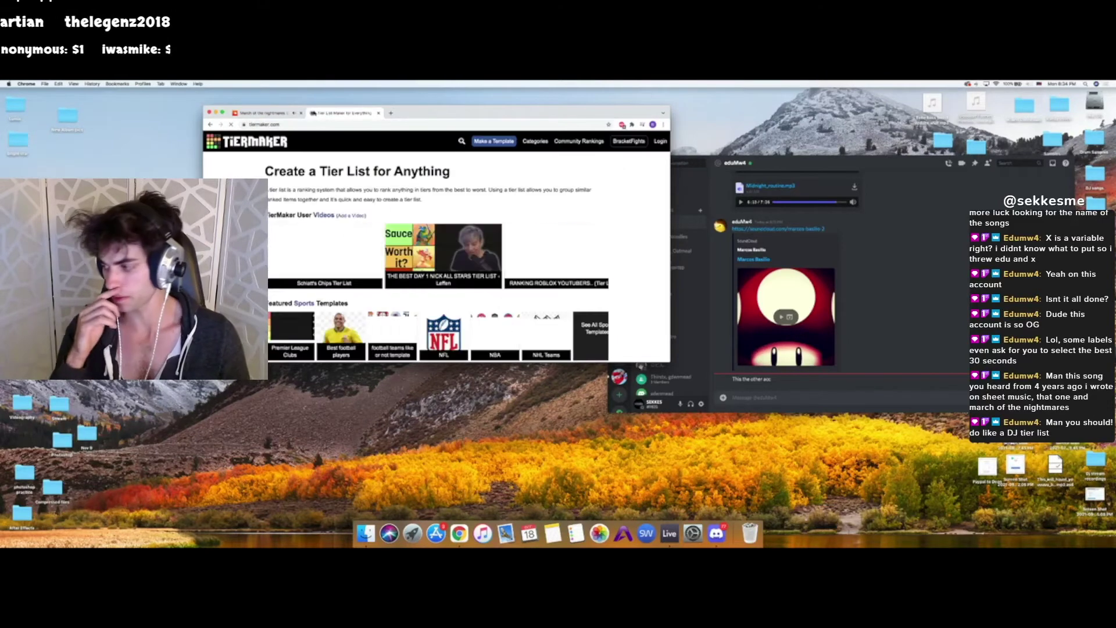
- Move the browser window clear of the screen edge and look through TierMaker's user videos and featured templates
drag(317, 108, 379, 111)
click(609, 215)
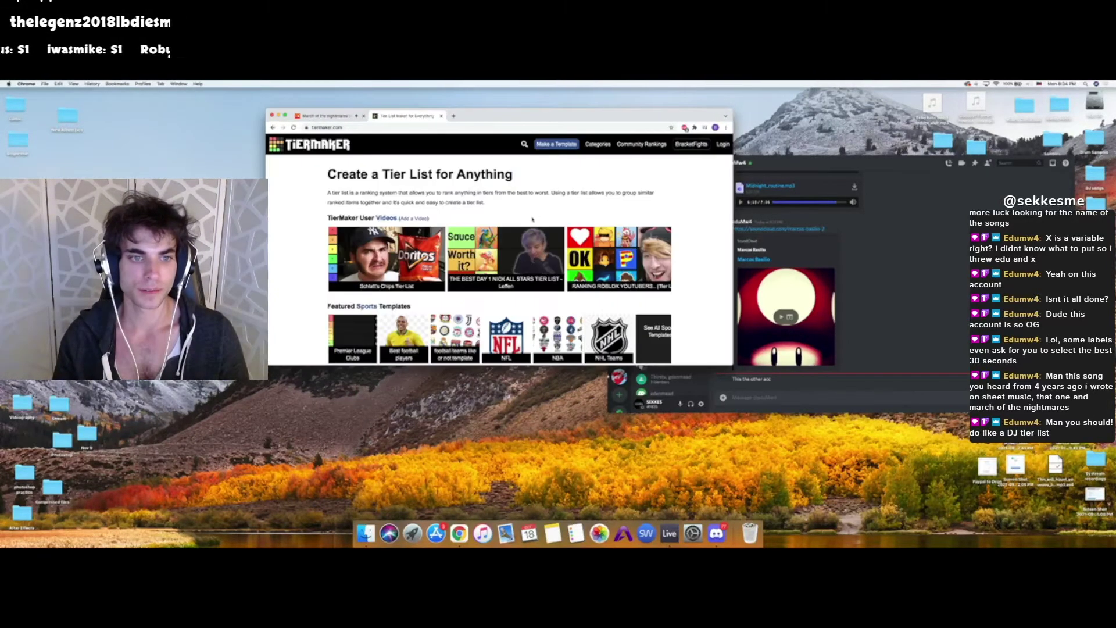
scroll(533, 263, down, 3)
scroll(533, 263, down, 1)
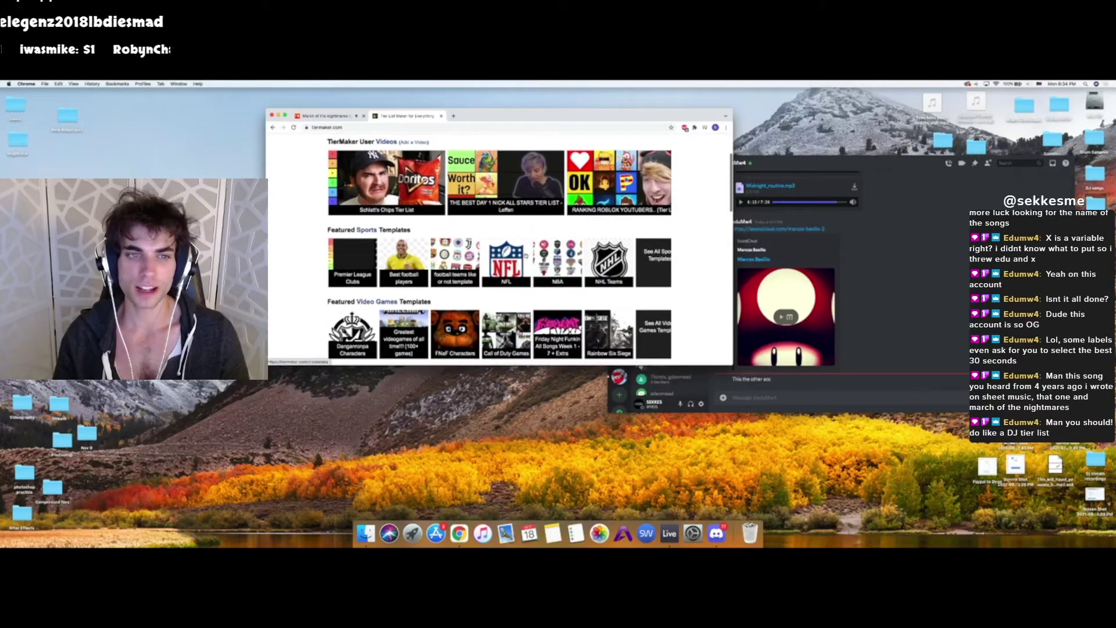
drag(468, 121, 561, 127)
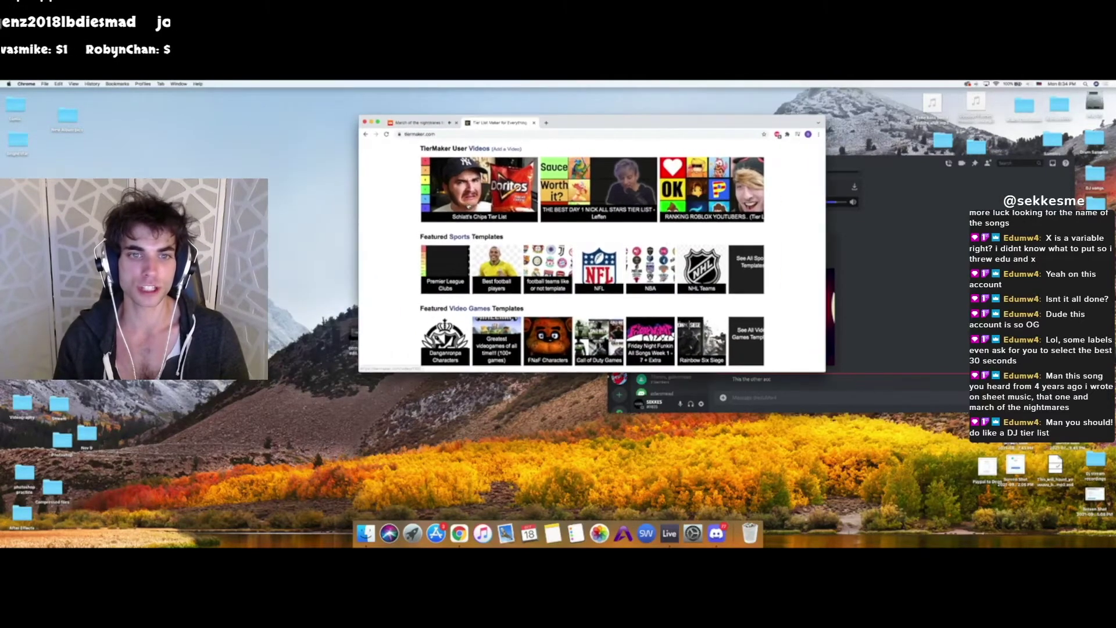
scroll(469, 206, up, 5)
scroll(469, 207, down, 5)
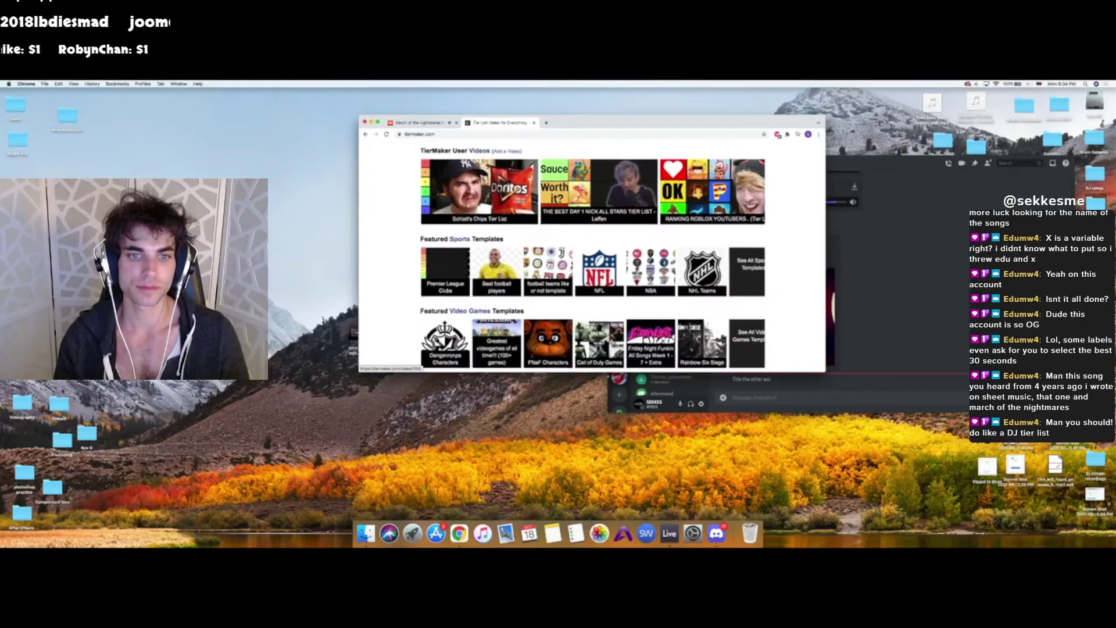
- Search Google for "schlatt" in a new tab and switch to the suggested spelling "jschlatt"
click(546, 122)
text(schlatt)
key(Return)
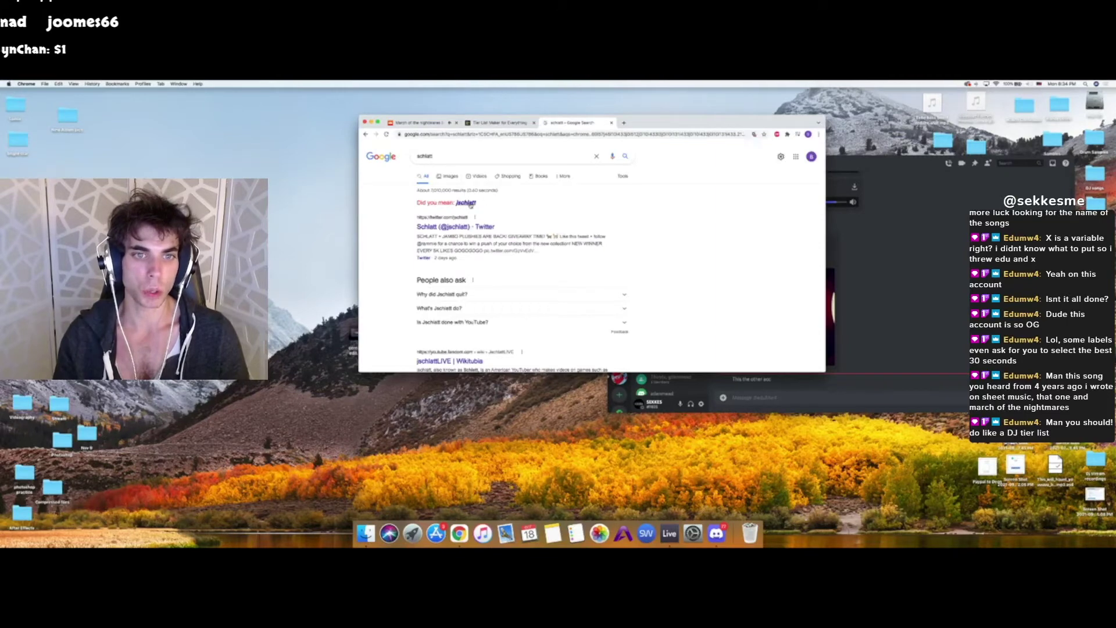
click(468, 203)
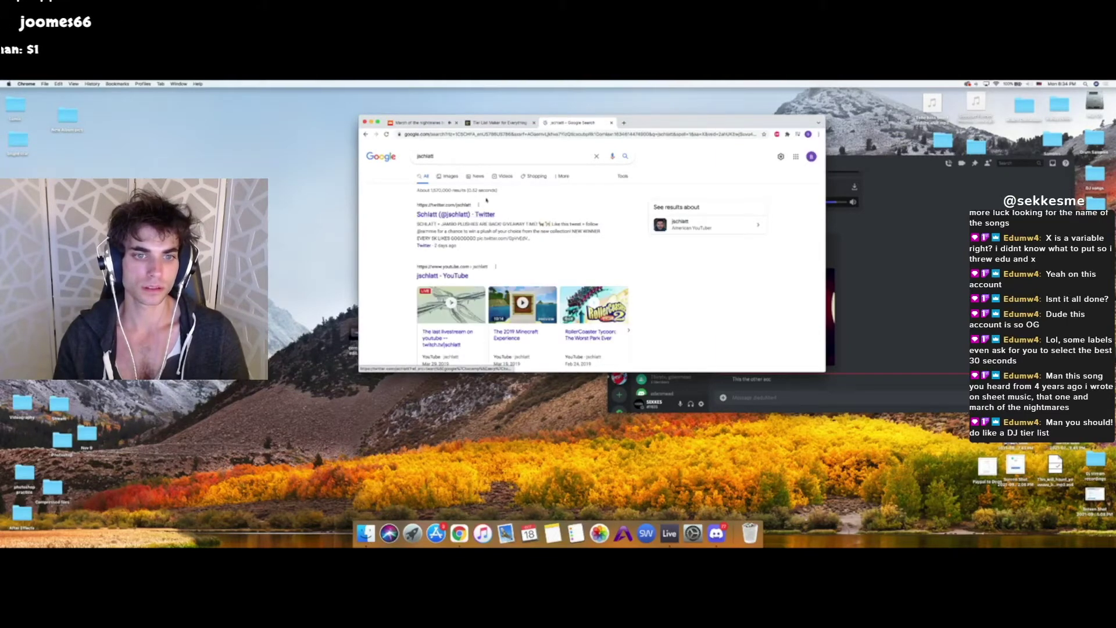
- Read through the jschlatt search results, enlarging the Wikitubia description and highlighting the word Minecraft in it
scroll(549, 241, down, 3)
scroll(549, 240, down, 5)
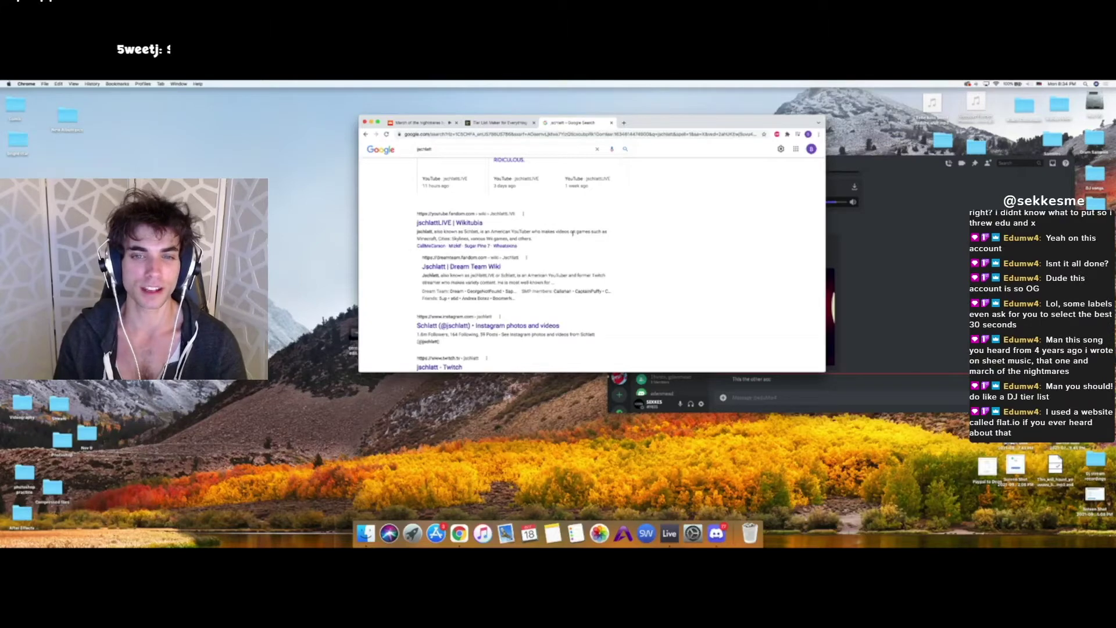
scroll(432, 238, up, 5)
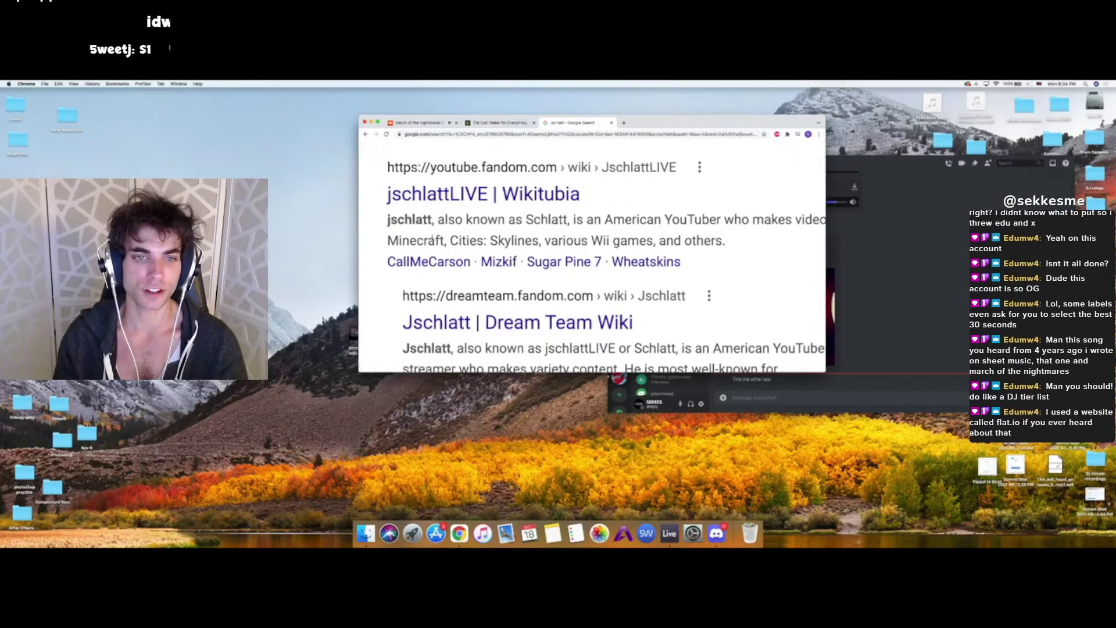
scroll(436, 239, left, 3)
drag(504, 241, 560, 241)
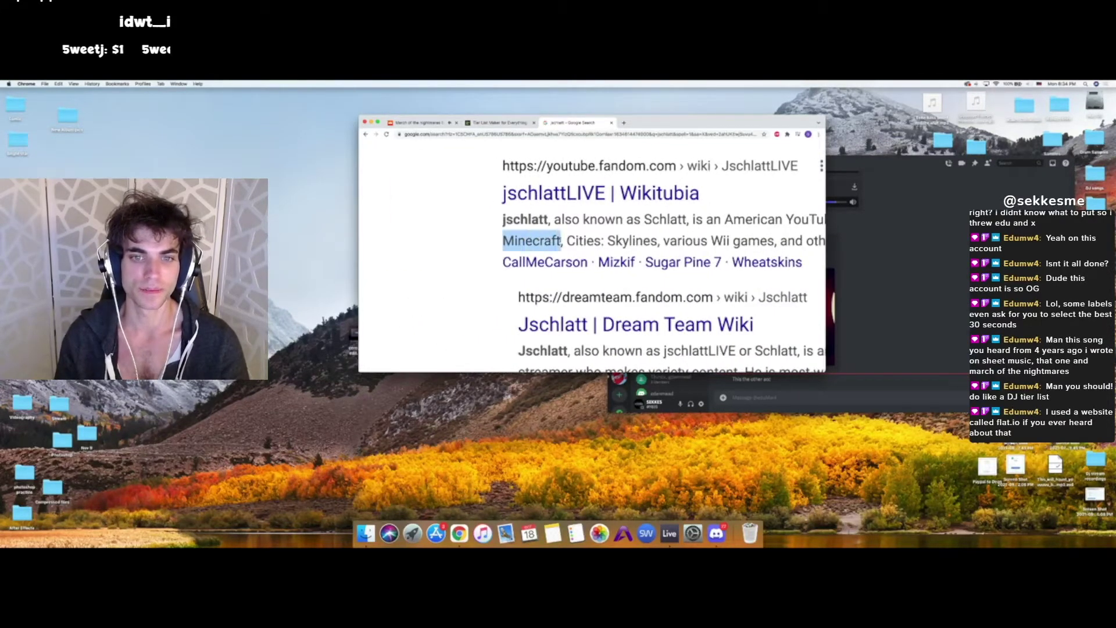
scroll(561, 240, down, 5)
click(561, 235)
scroll(556, 227, down, 2)
scroll(557, 226, up, 7)
scroll(556, 226, down, 4)
scroll(555, 224, up, 5)
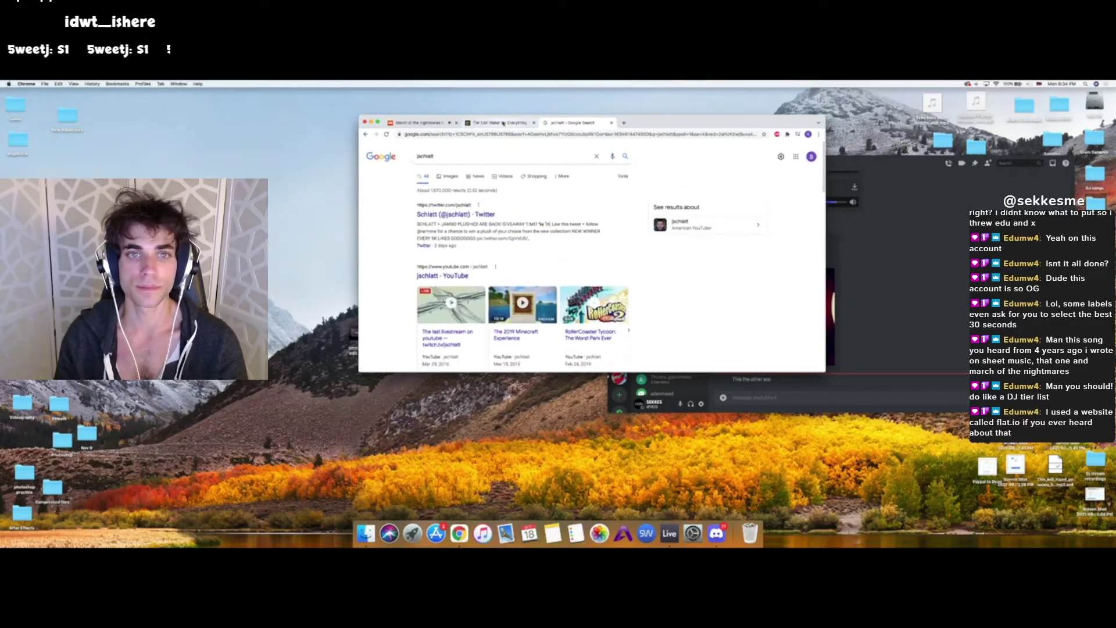
- Return to the SoundCloud tab playing March of the nightmares and shift the browser window slightly sideways
click(504, 123)
click(430, 123)
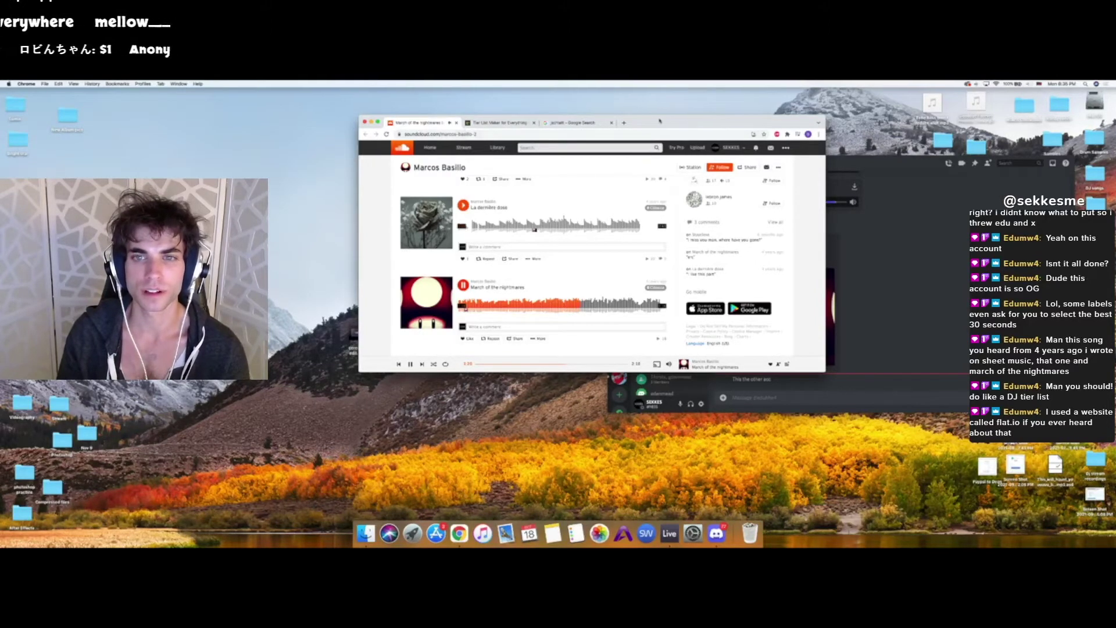
drag(660, 121, 691, 120)
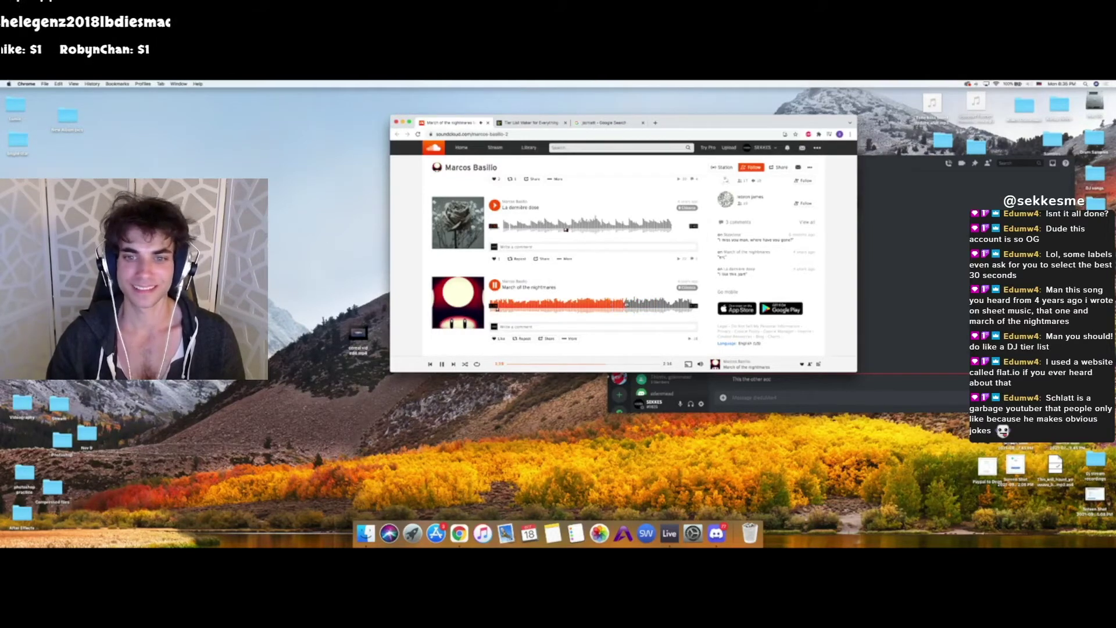
- Sample several points of March of the nightmares, pause it and look through the profile's tracks below
click(576, 305)
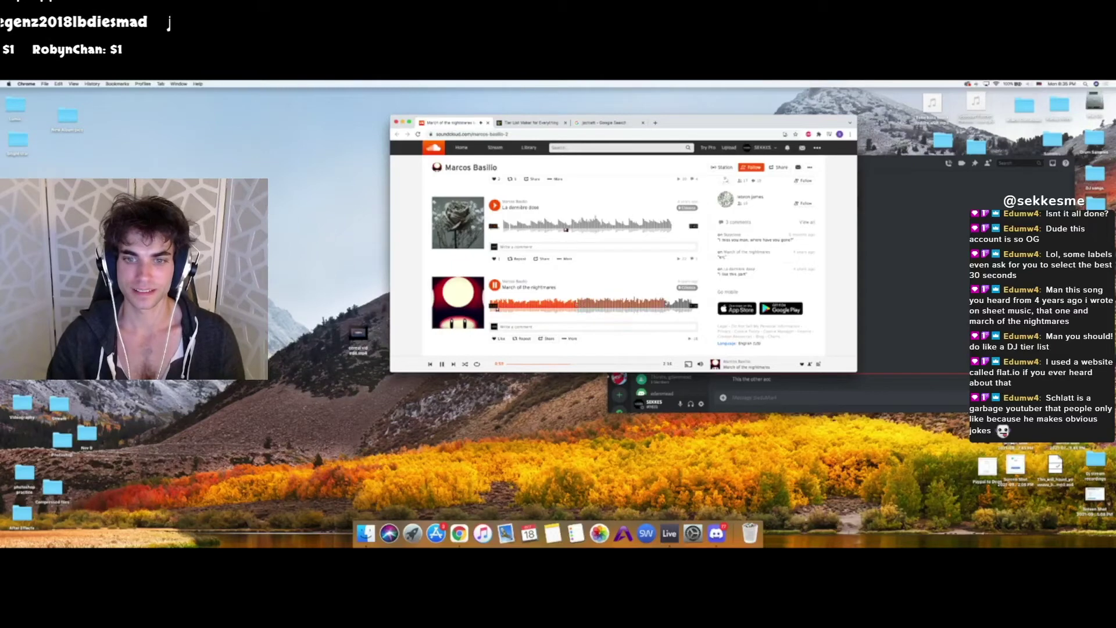
click(658, 304)
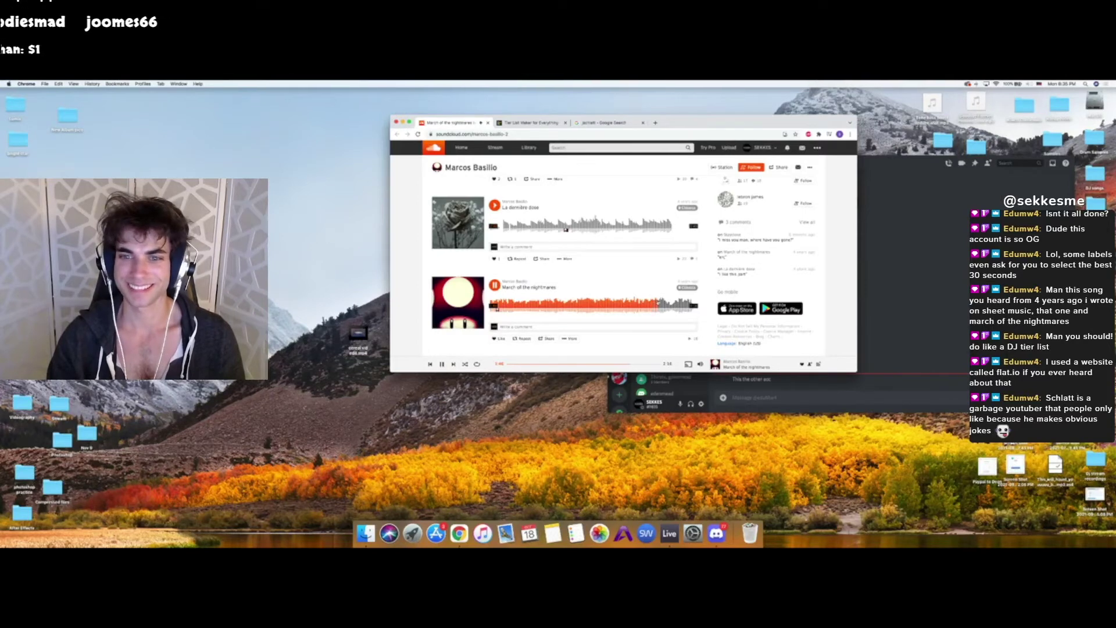
click(612, 304)
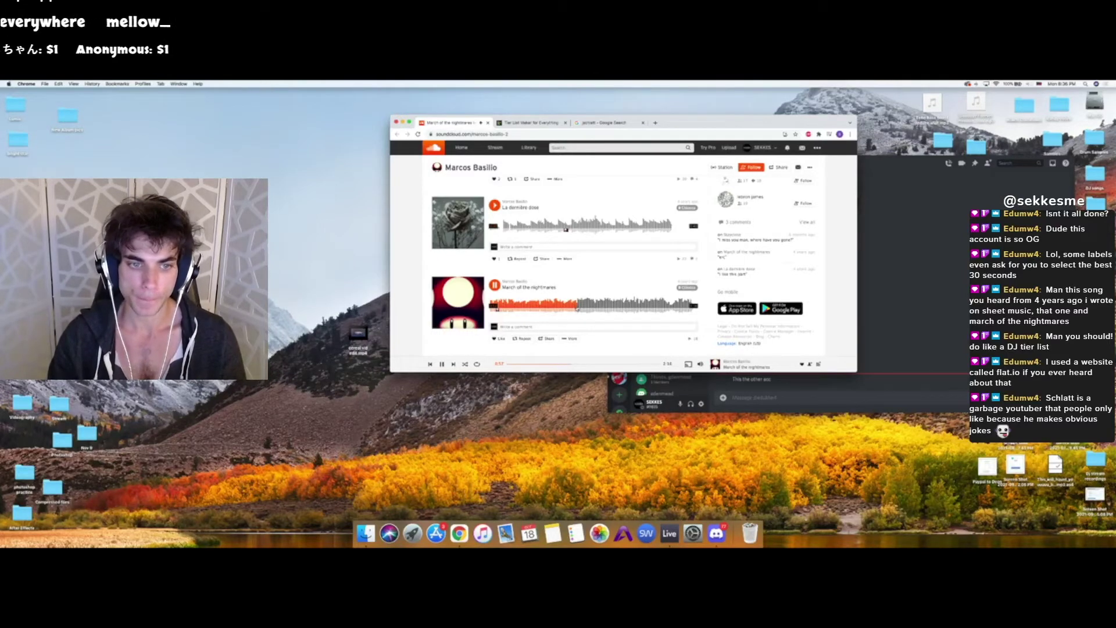
key(space)
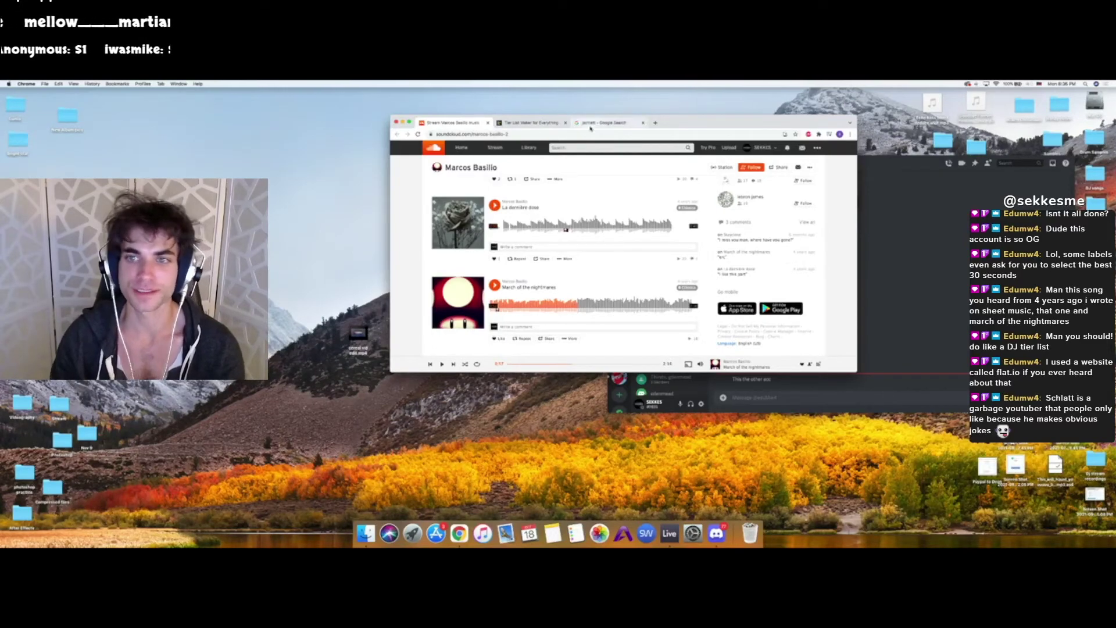
scroll(612, 194, down, 3)
scroll(611, 194, down, 1)
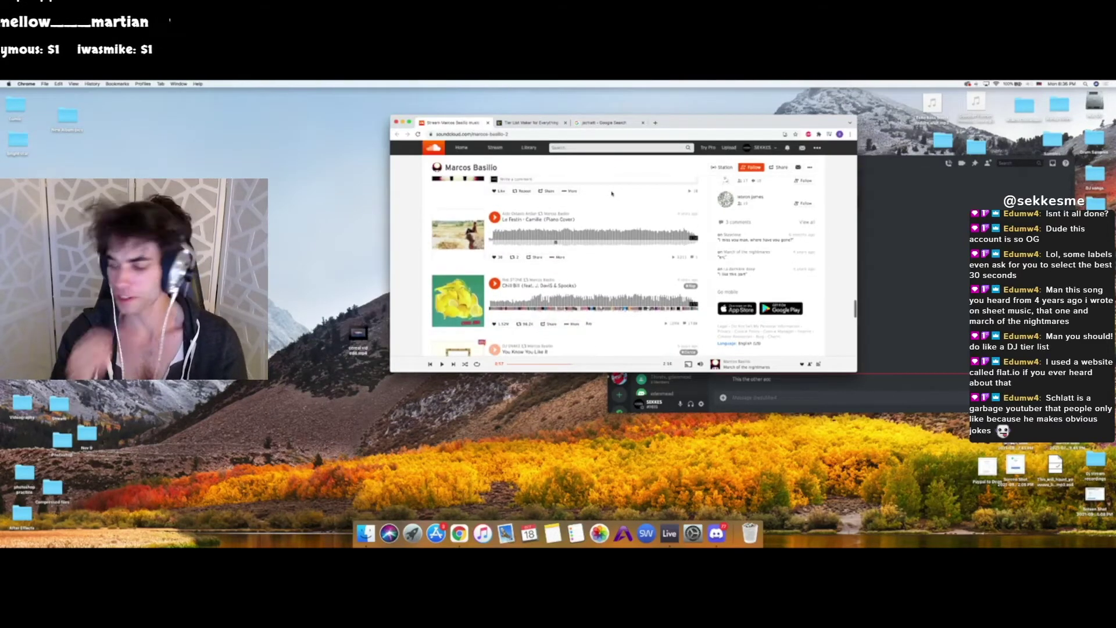
scroll(612, 193, up, 1)
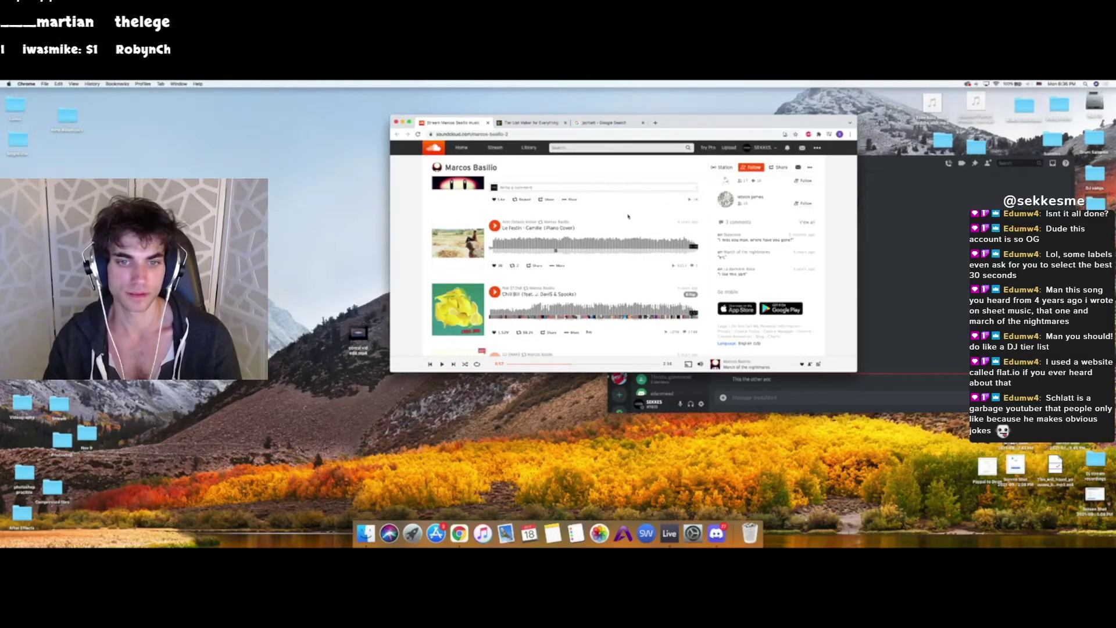
- Switch to the TierMaker tab and look through its user videos and the featured sports, video game and Genshin Impact templates
click(524, 123)
scroll(601, 249, down, 1)
scroll(602, 248, up, 3)
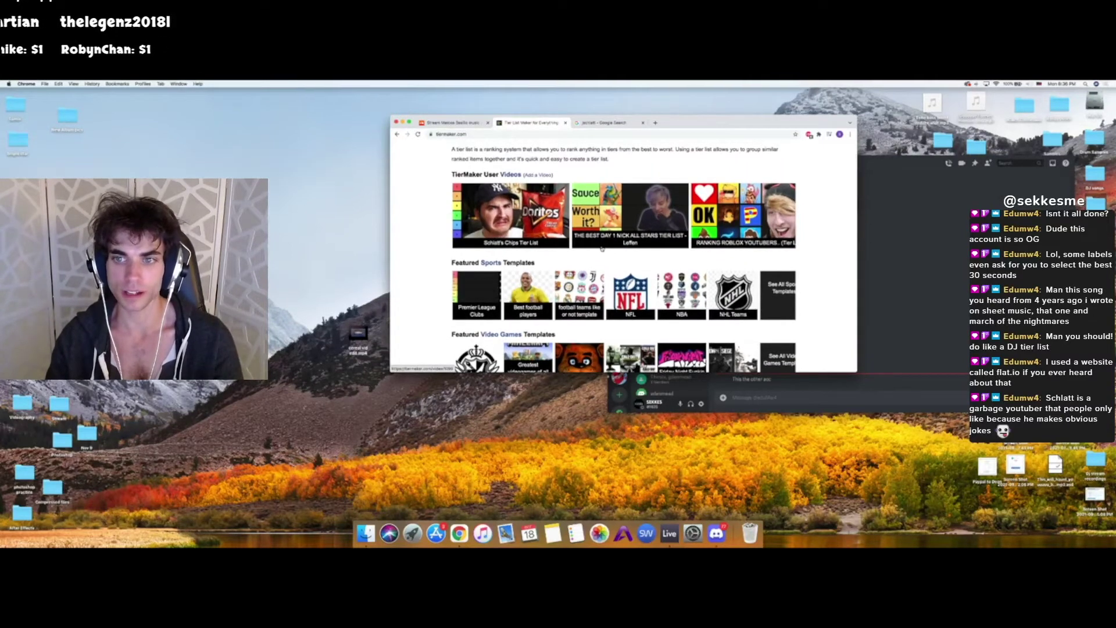
scroll(655, 239, down, 1)
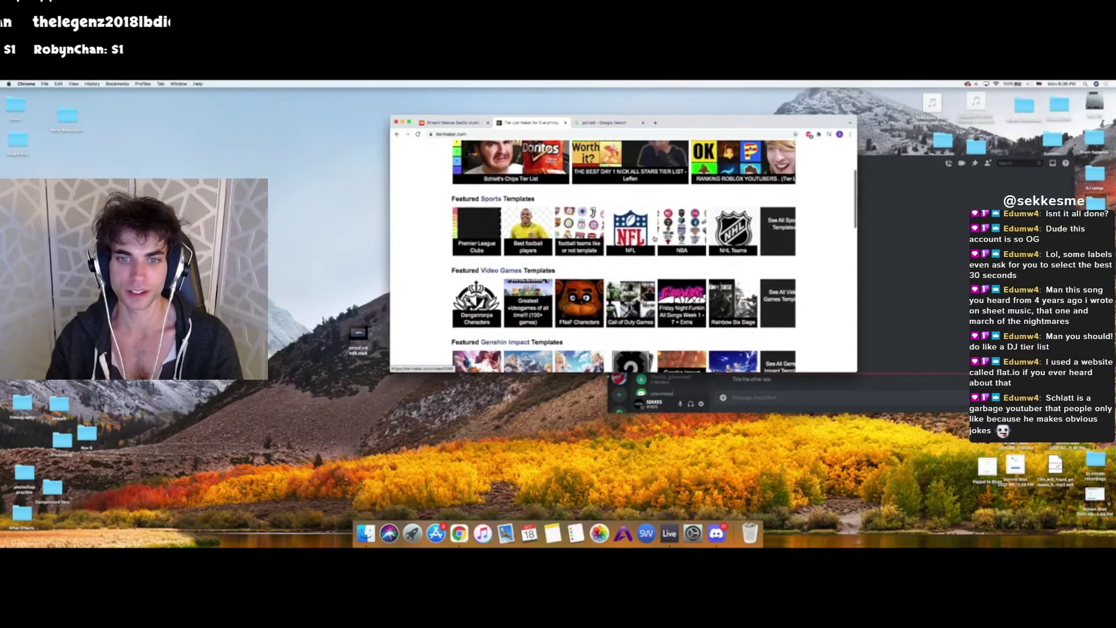
scroll(653, 239, up, 3)
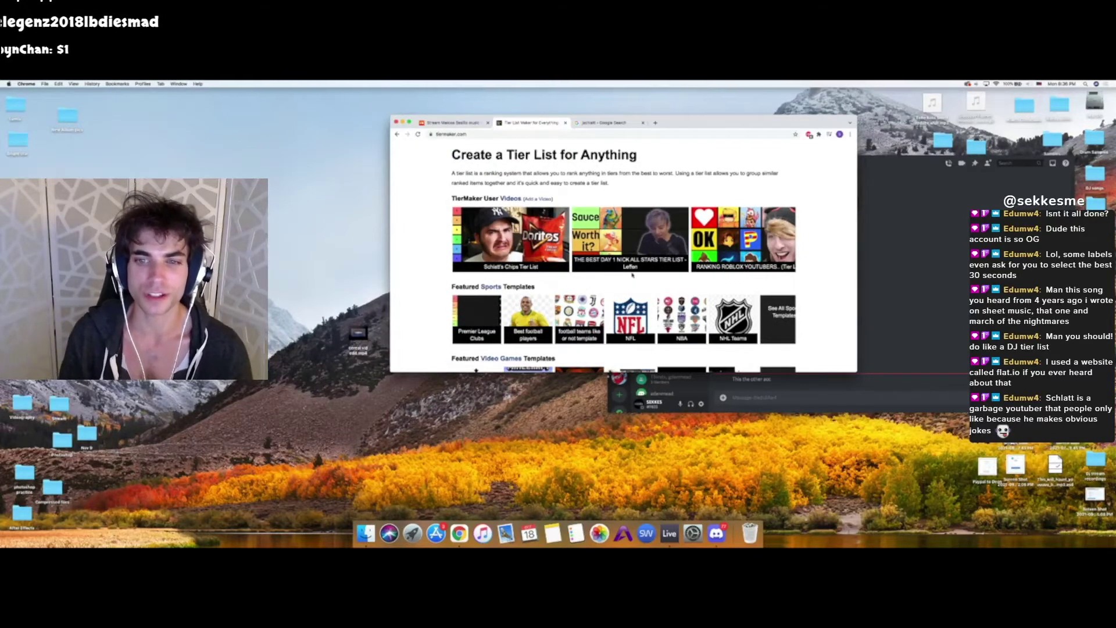
scroll(632, 275, down, 1)
scroll(632, 275, down, 5)
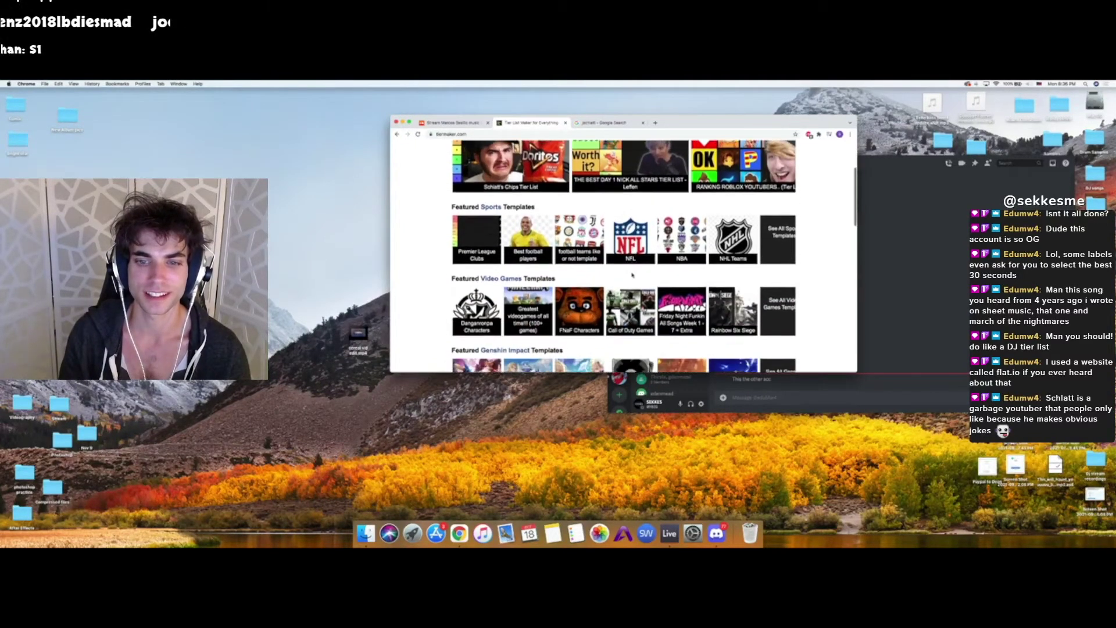
scroll(632, 275, down, 1)
- Switch to Ableton Live, load Serum on the first track and adjust oscillator A's settings along with the track level
key(ctrl+Right)
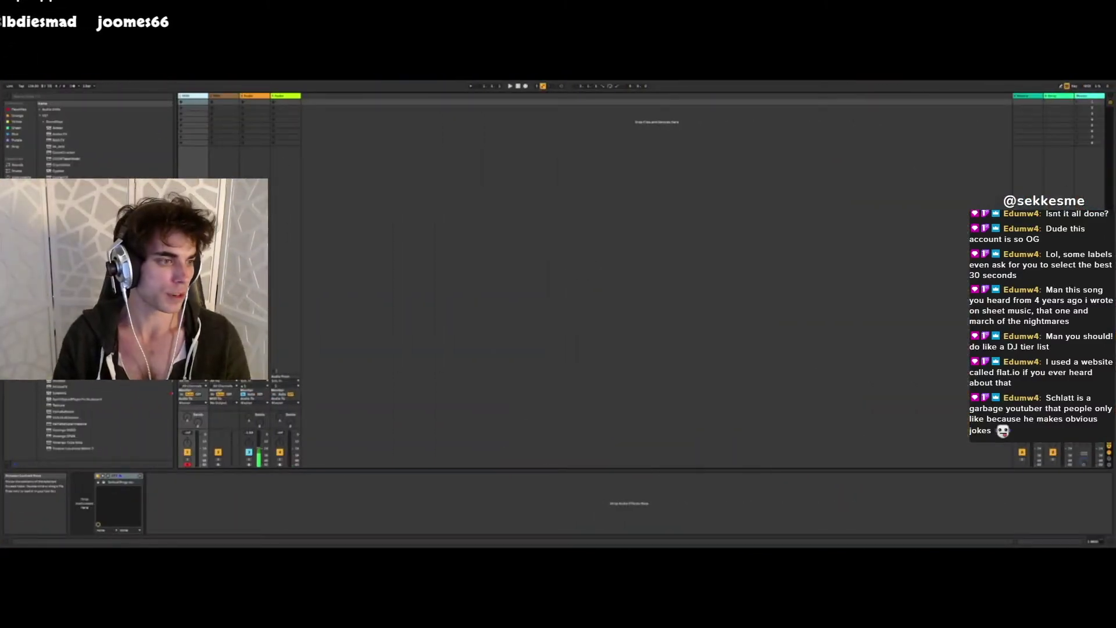
double_click(60, 362)
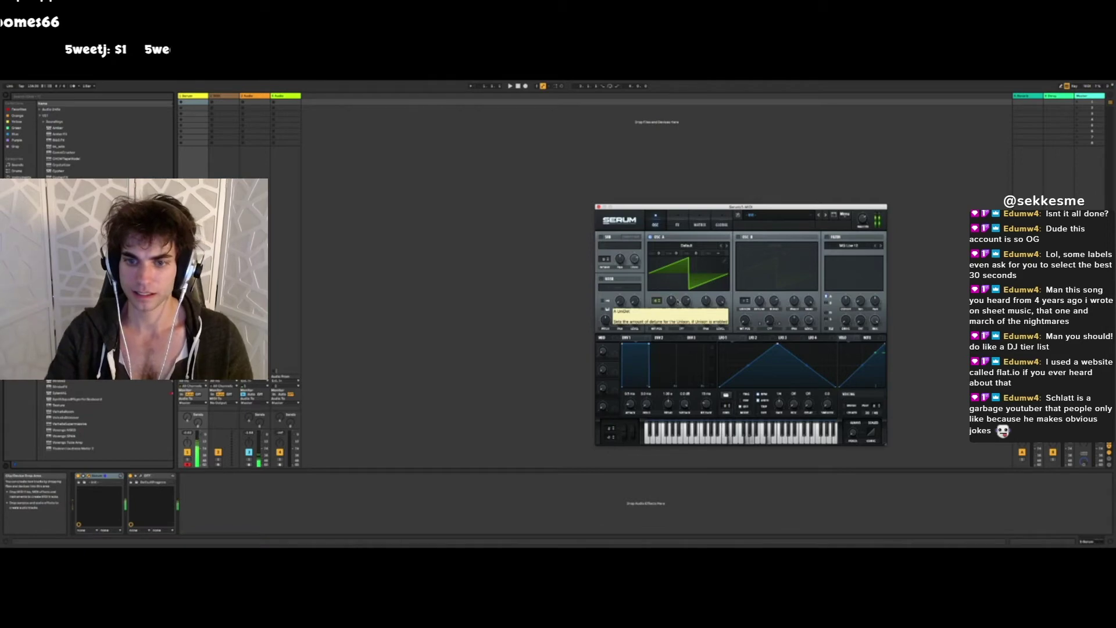
drag(678, 302, 669, 303)
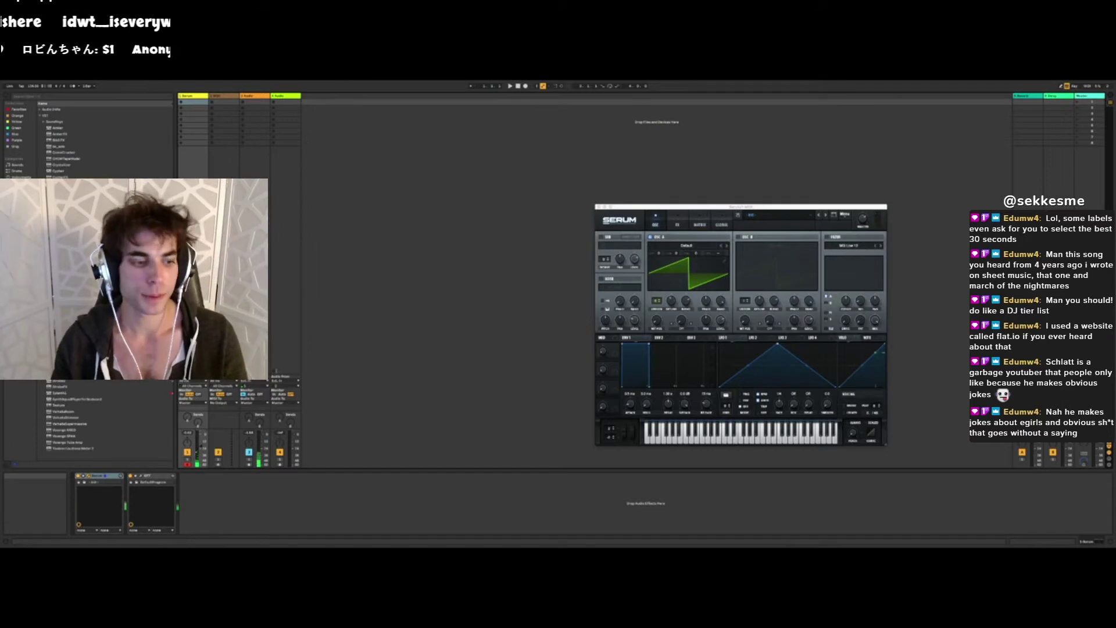
click(700, 307)
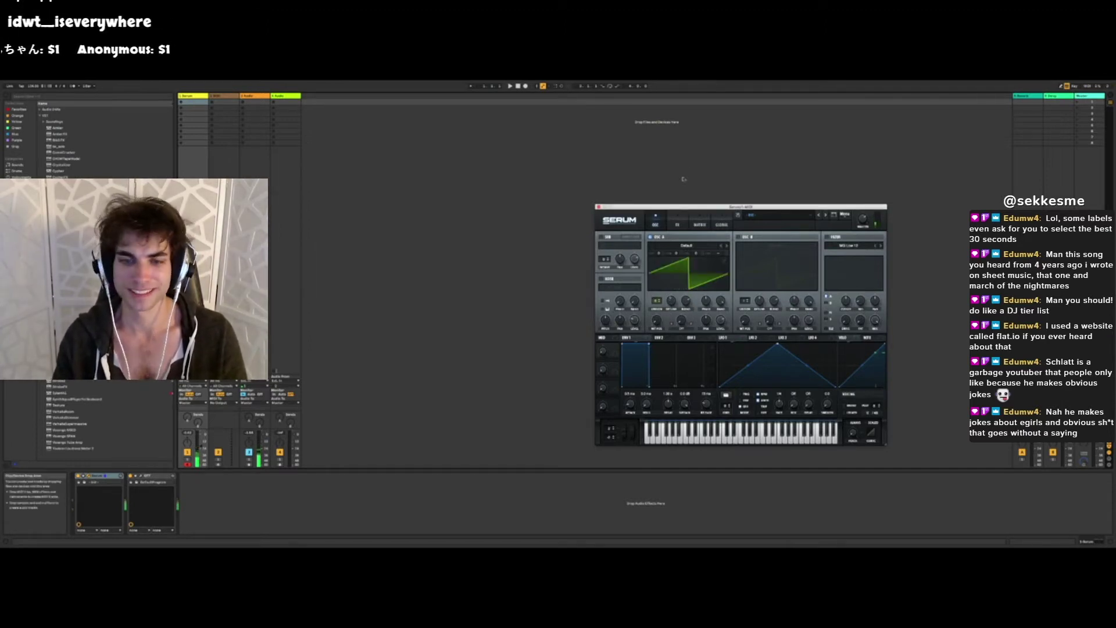
click(199, 446)
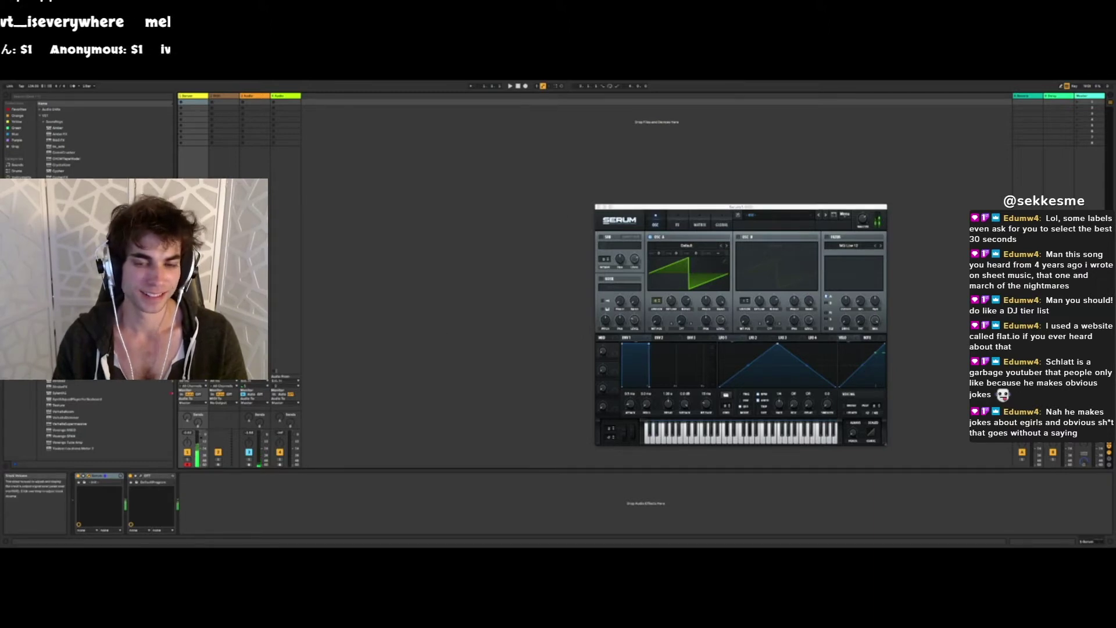
drag(670, 302, 637, 302)
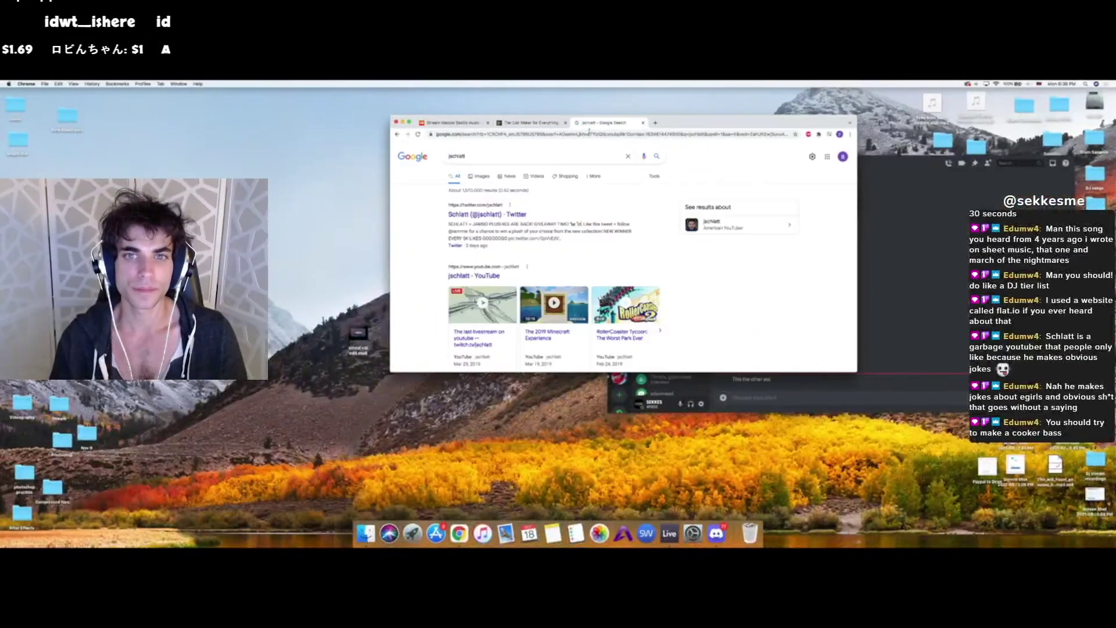
- Open youtube.com in place of the jschlatt results and search it for "cooker bass test"
click(589, 133)
text(youtube.com)
key(Return)
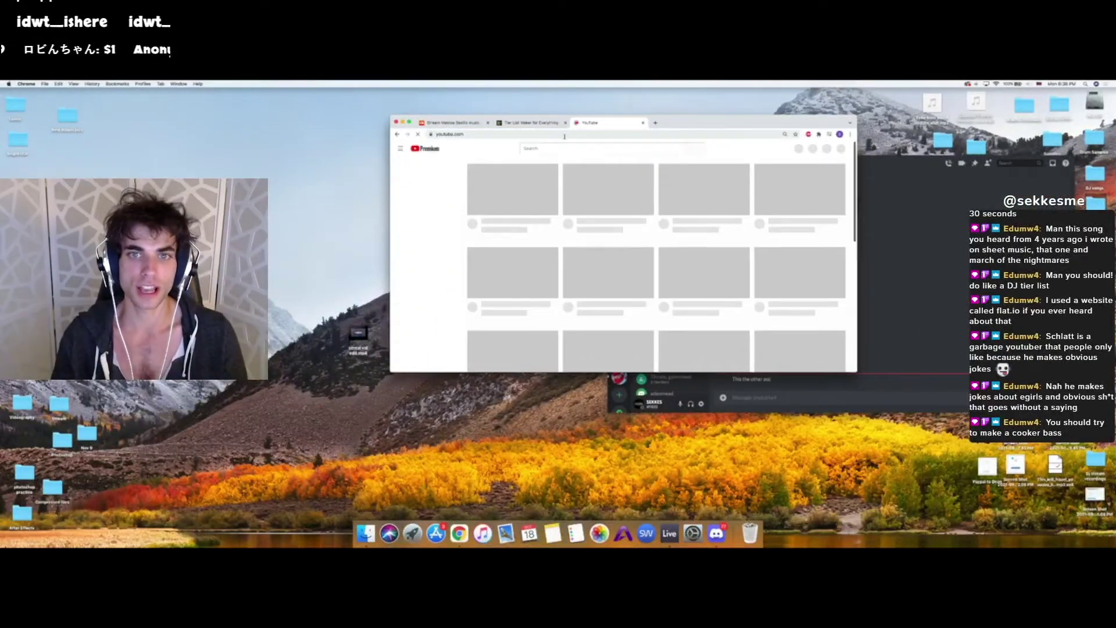
click(592, 148)
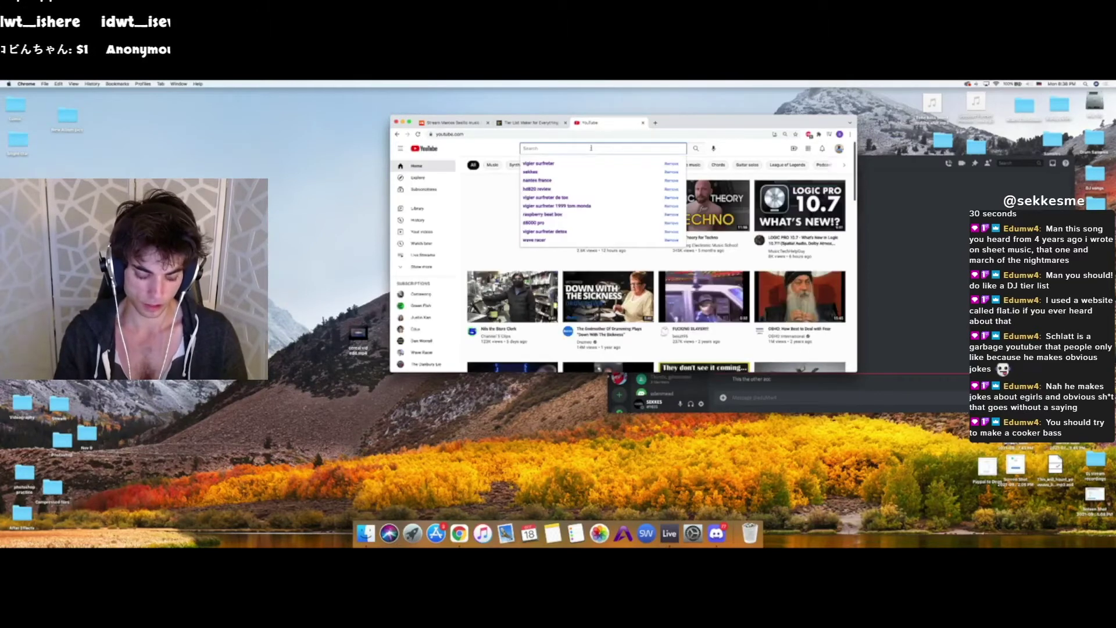
text(cooker bass t)
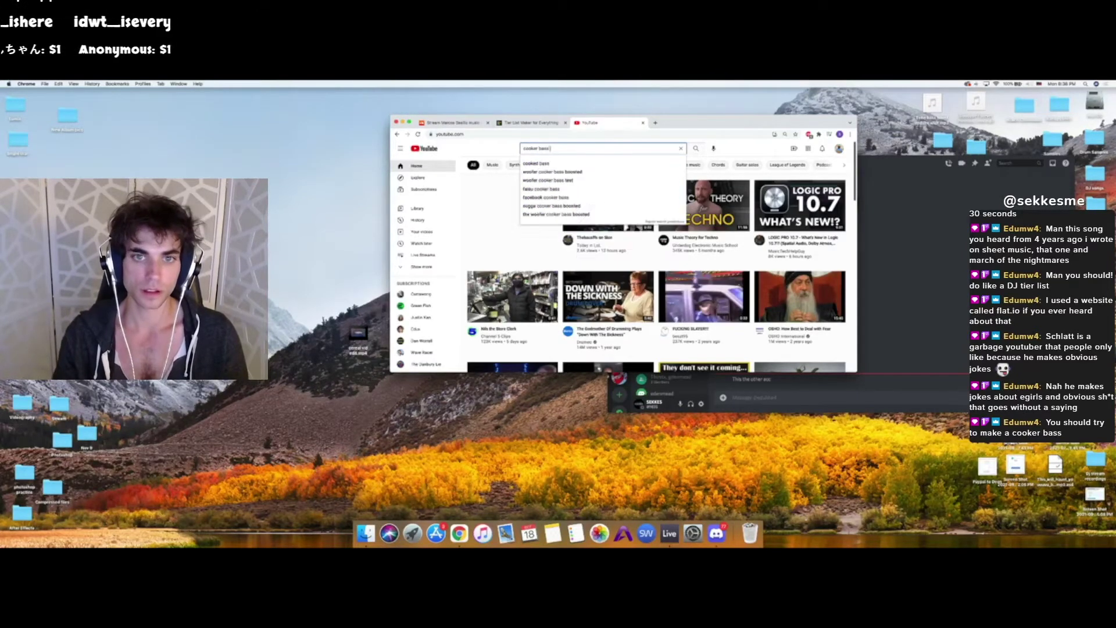
text(est)
key(Return)
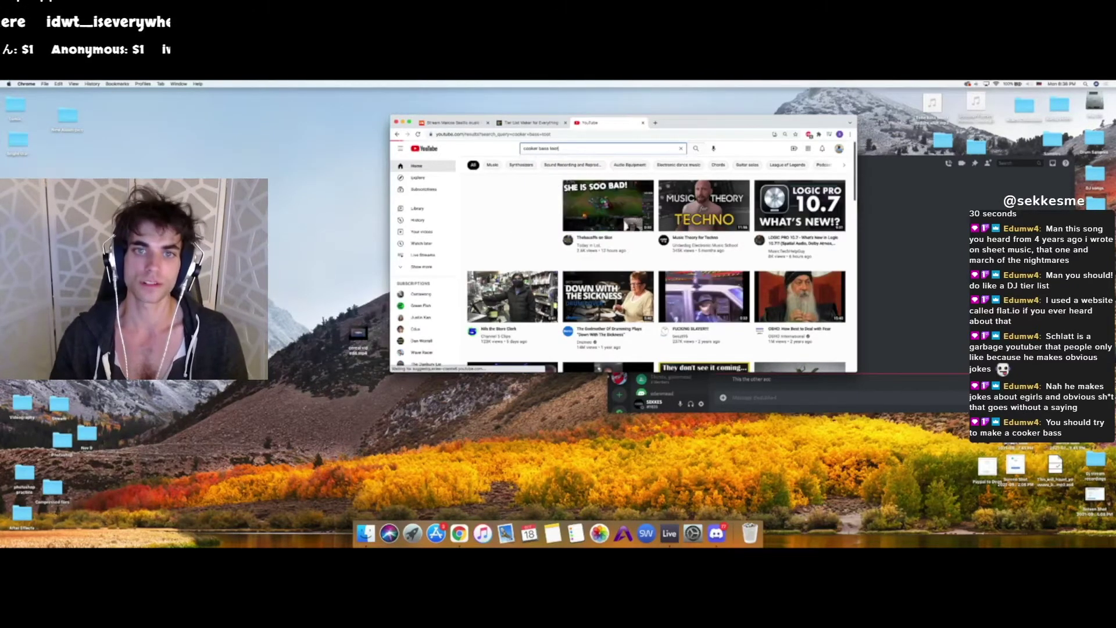
- Shift the browser window aside, change the YouTube search to "cooker bass tutorial" and open the Fast Cooker Bass (Massive) video
drag(692, 125, 754, 135)
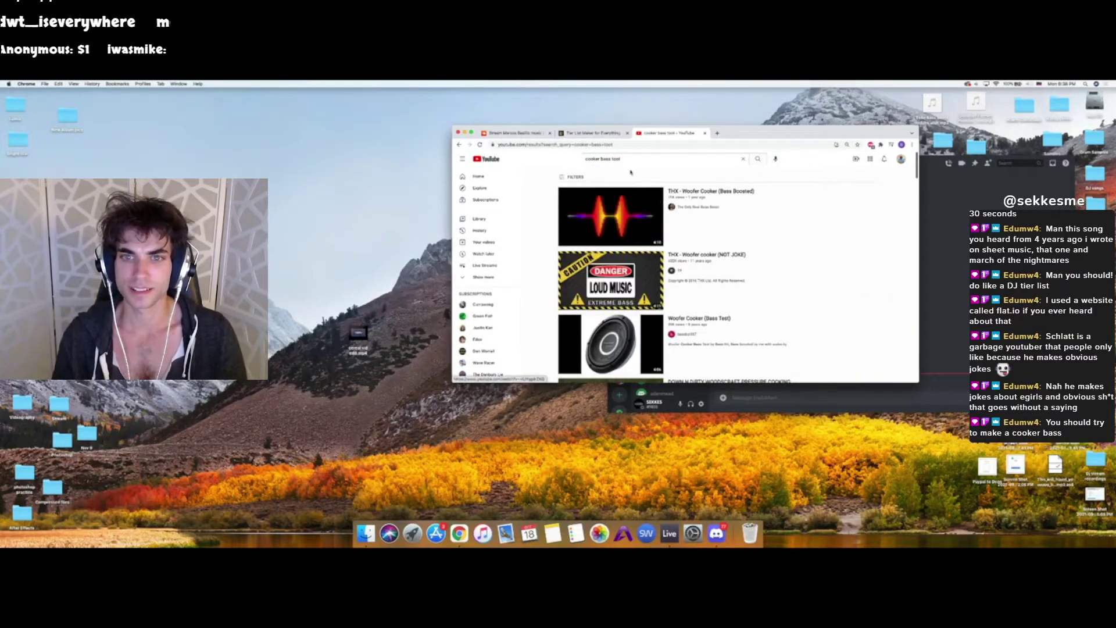
click(617, 159)
text(tutorial)
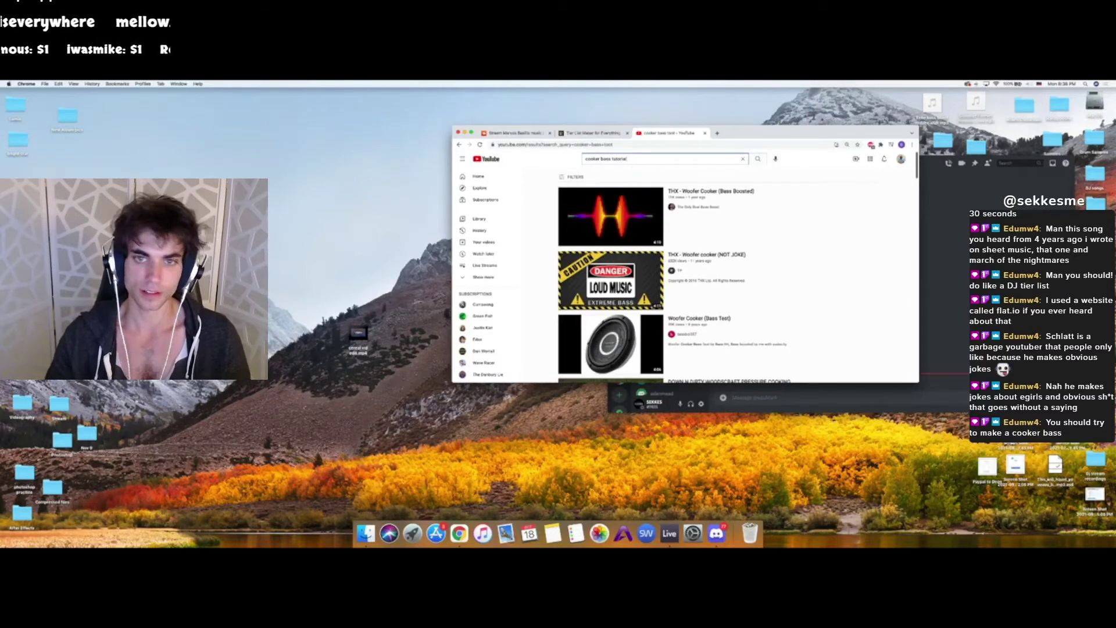
key(Return)
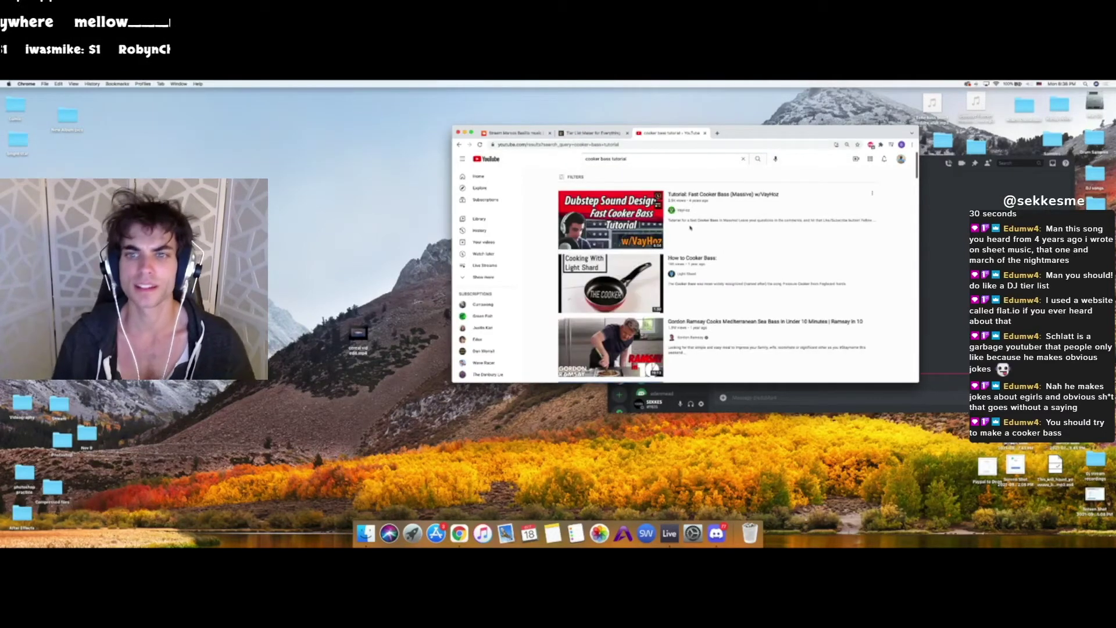
click(608, 224)
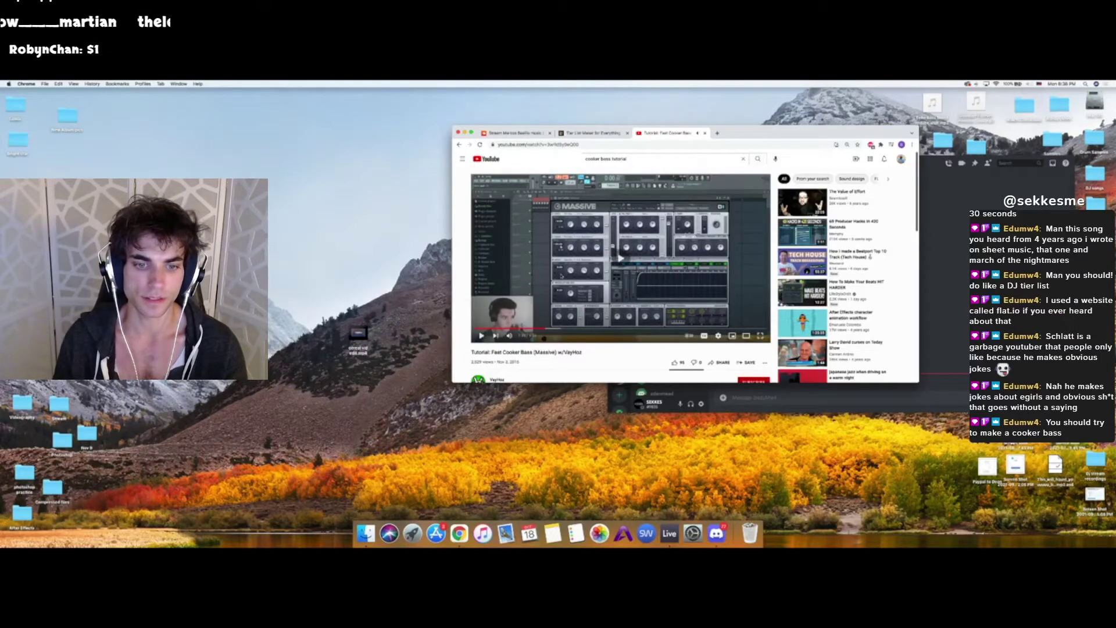
- Skim forward through the Fast Cooker Bass tutorial from the Massive settings to the OTT and equalizer parts, pausing and resuming playback
scroll(561, 277, down, 1)
scroll(562, 277, up, 1)
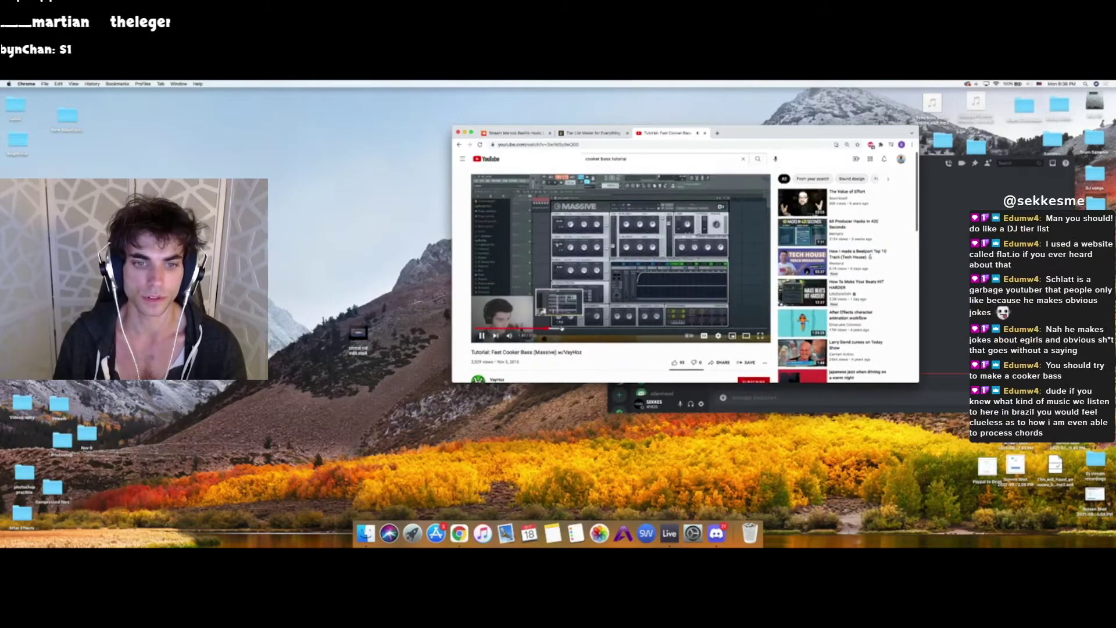
click(578, 329)
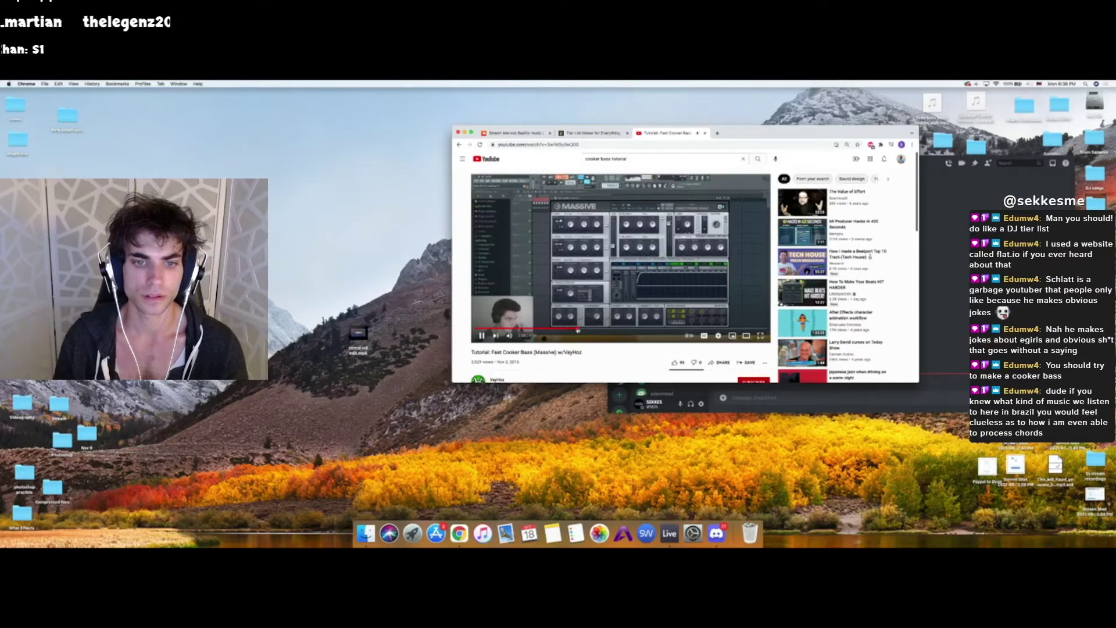
click(600, 330)
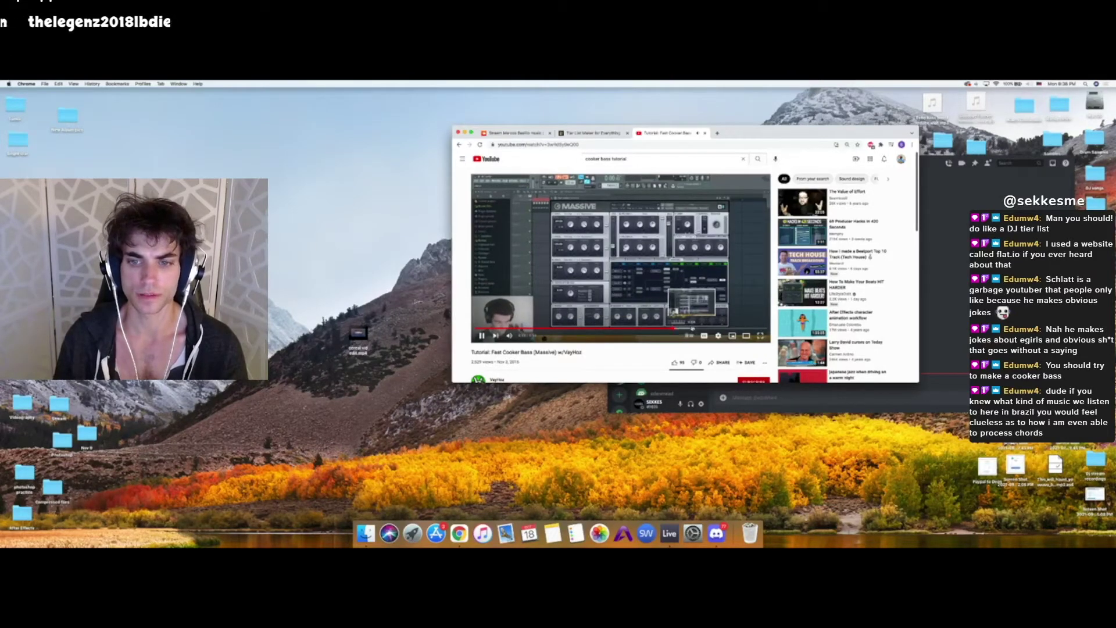
click(692, 329)
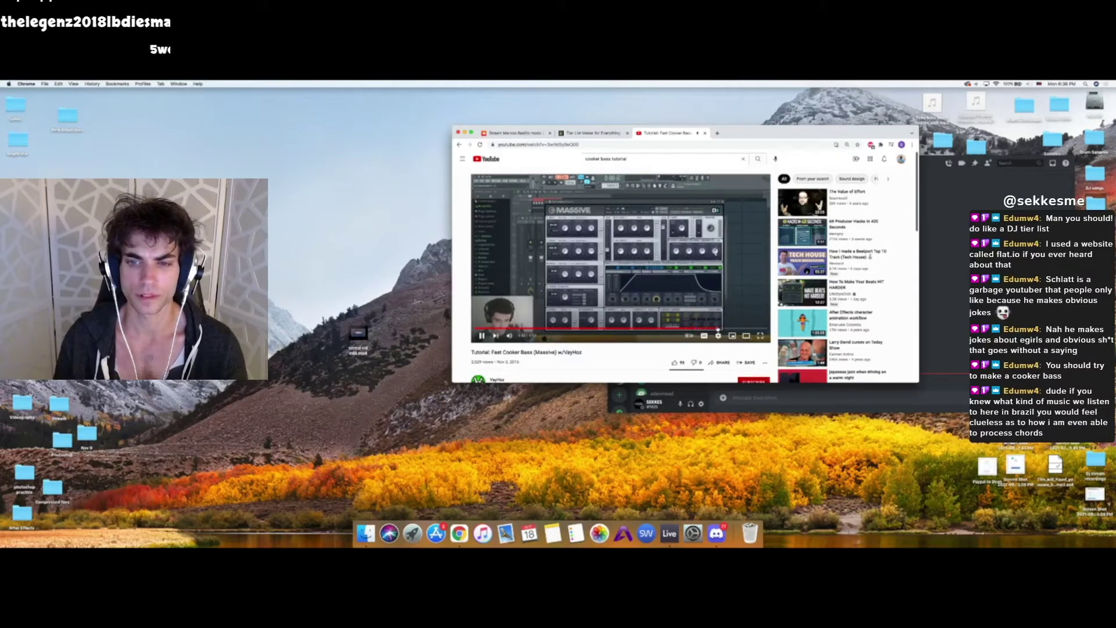
click(727, 329)
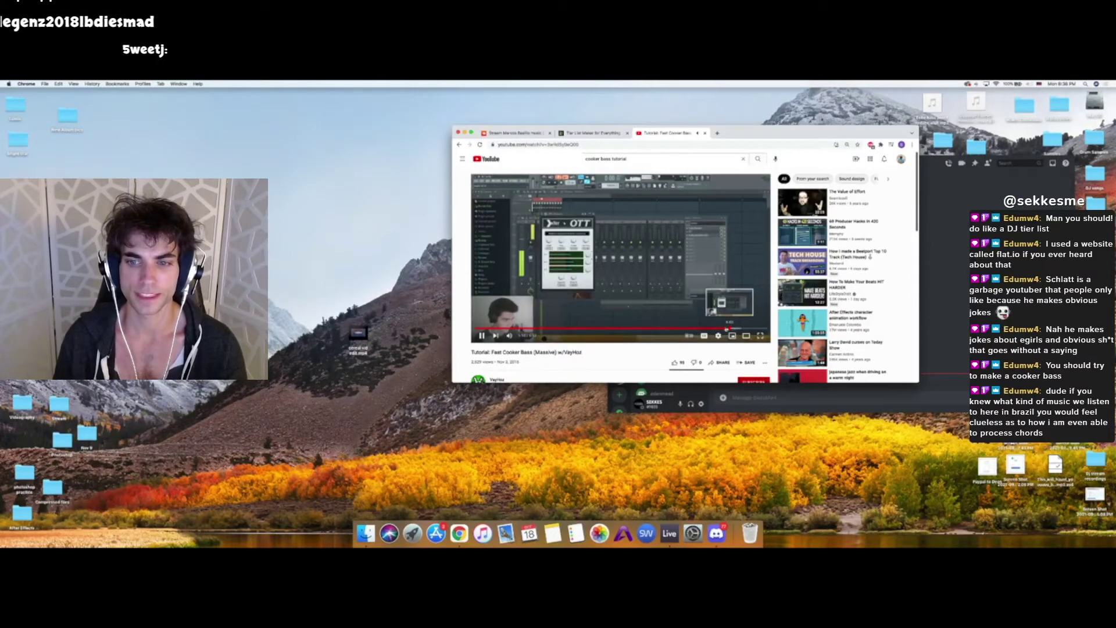
click(714, 311)
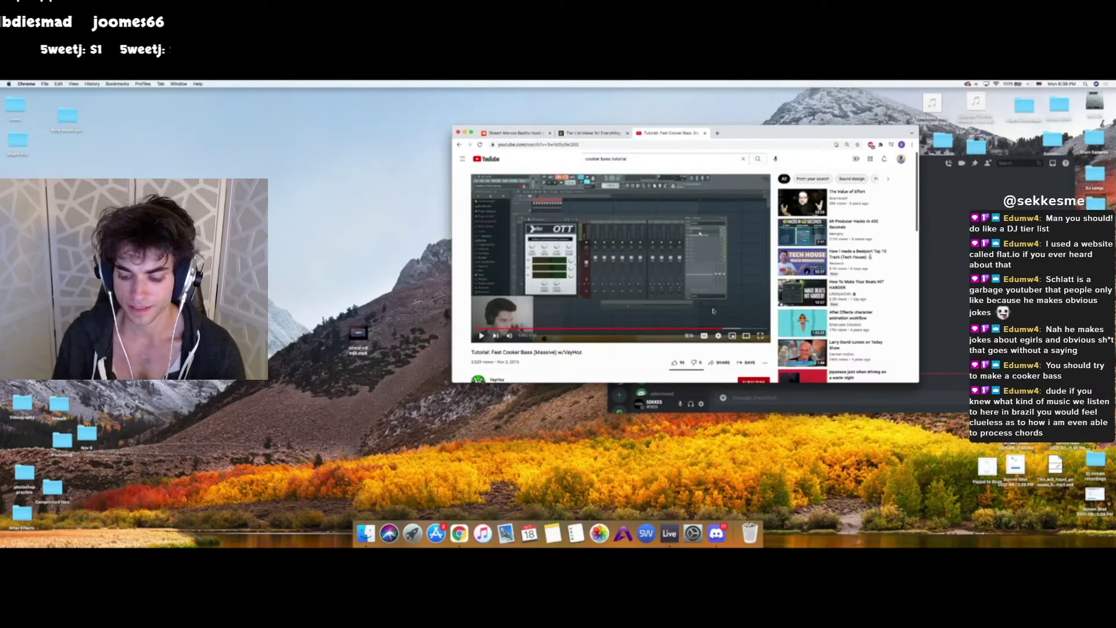
click(713, 312)
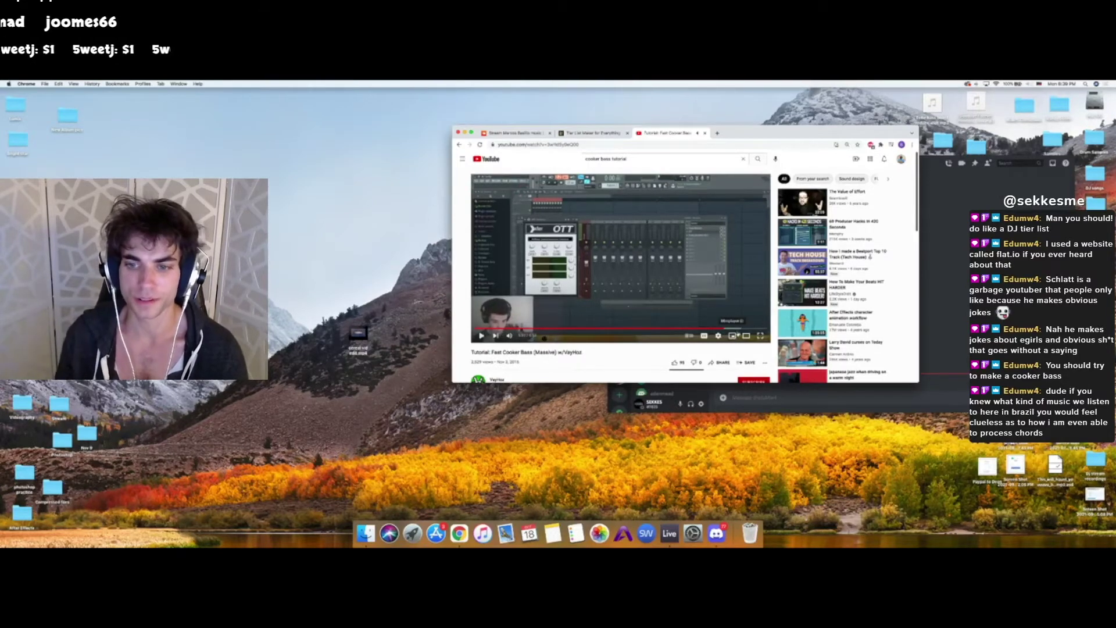
click(738, 329)
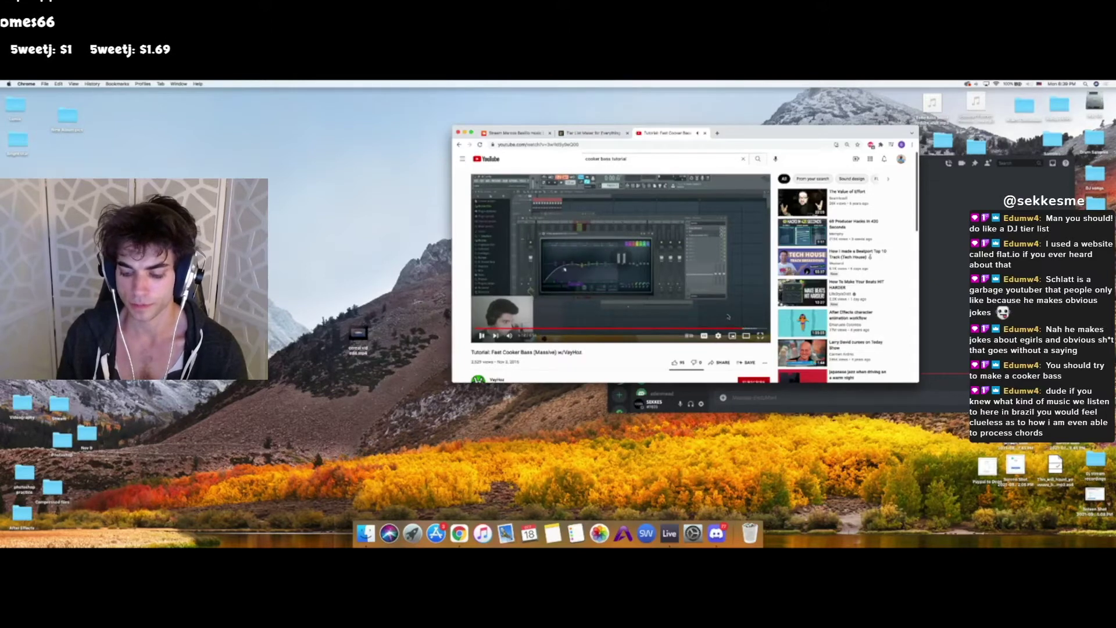
click(729, 317)
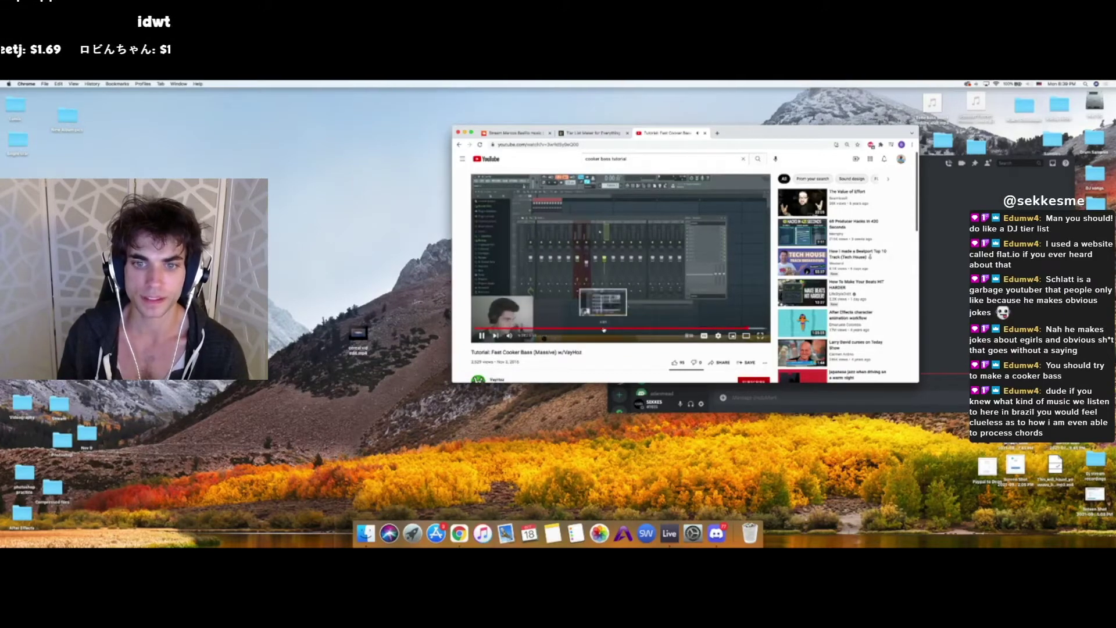
- Replay the tutorial's early Massive section, pause it and move the browser window off the Discord conversation
click(579, 329)
click(562, 330)
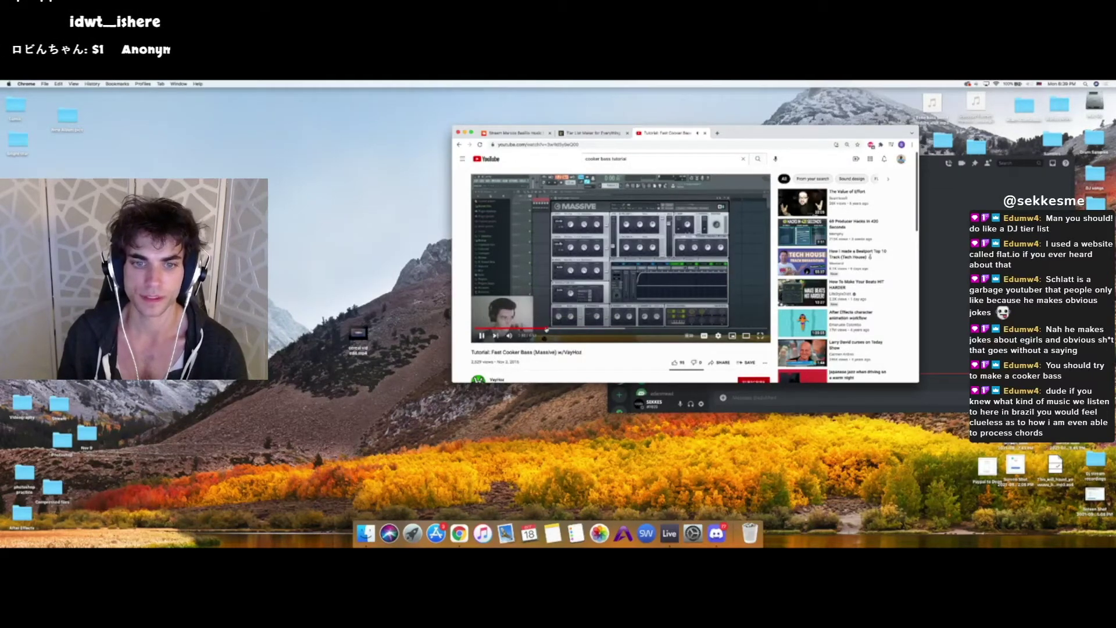
click(536, 329)
click(570, 329)
key(space)
drag(758, 127, 528, 133)
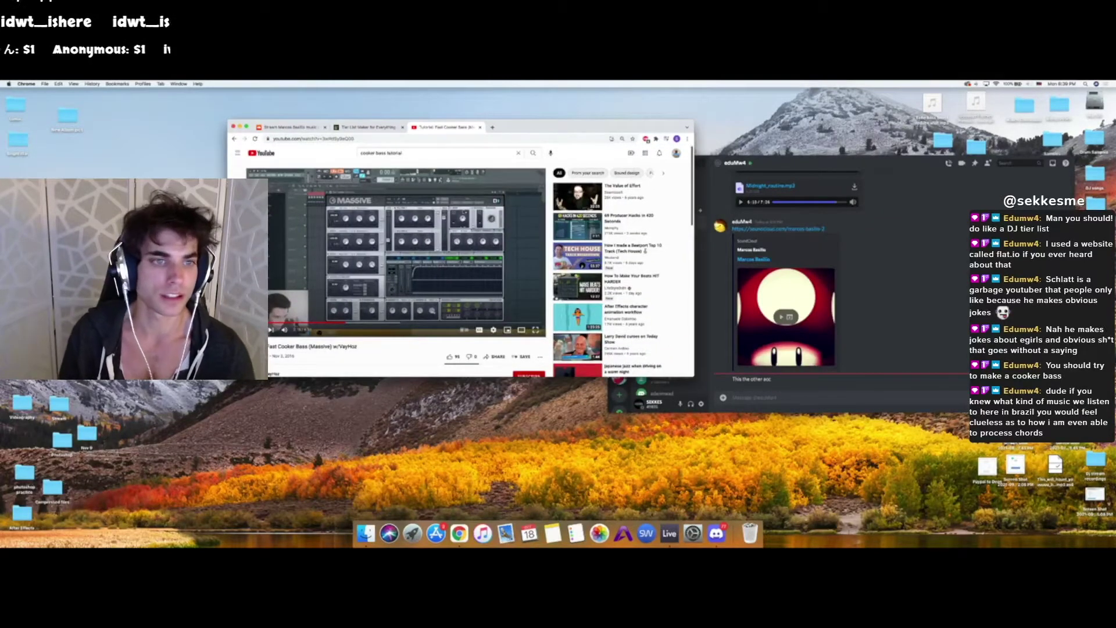
- Switch to Ableton Live's Serum window, lengthen Env 2's attack and route Env 2 to oscillator A's semitones, playing test notes
drag(519, 123, 446, 124)
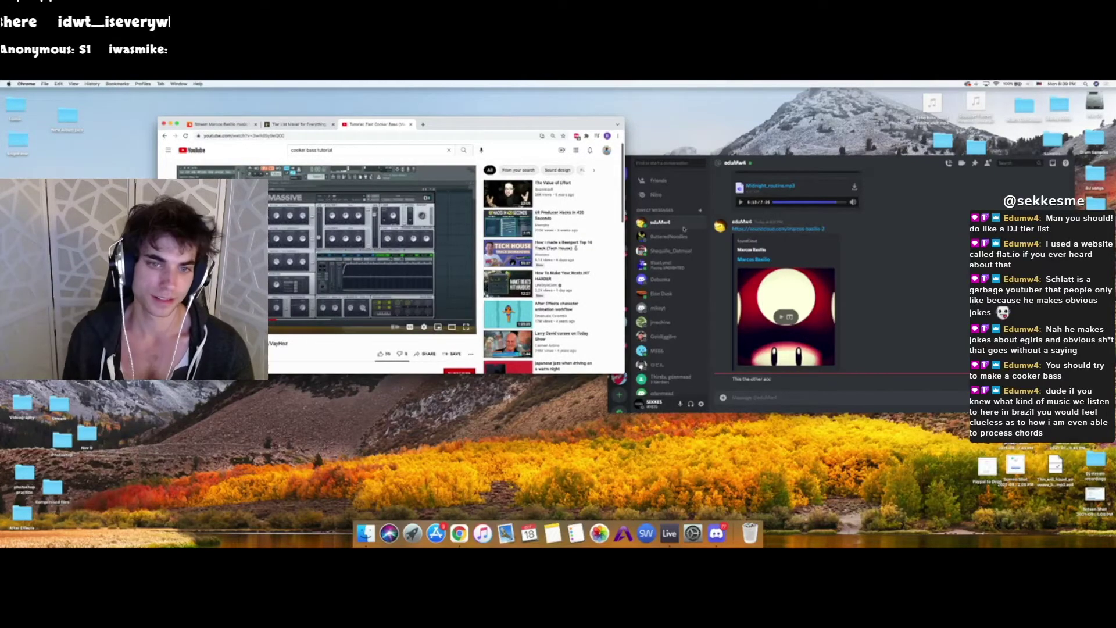
key(ctrl+Right)
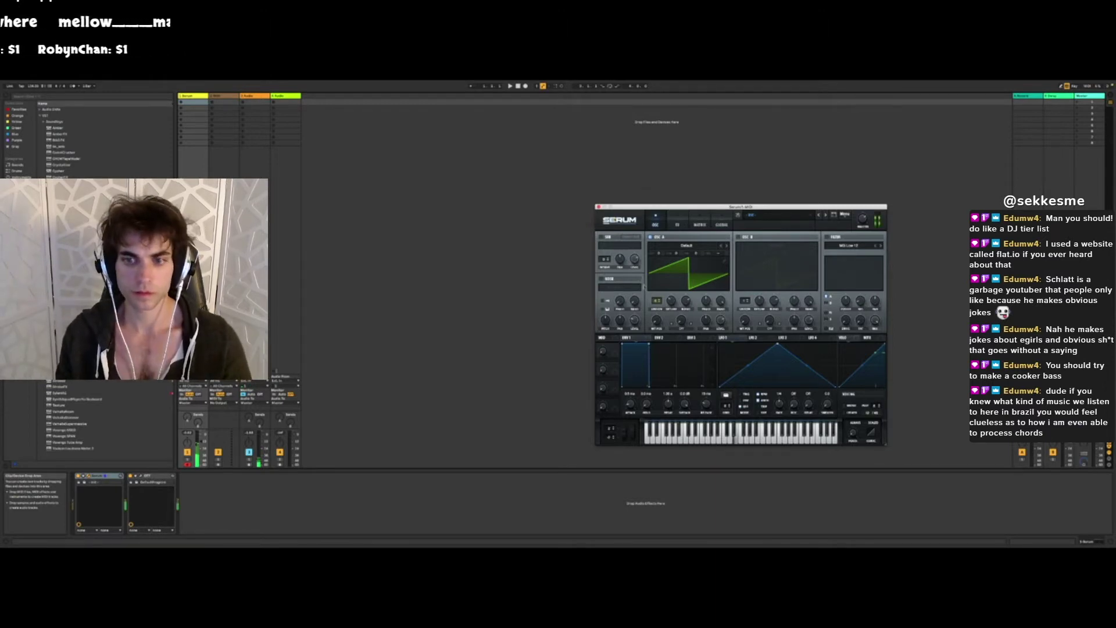
drag(624, 344, 660, 343)
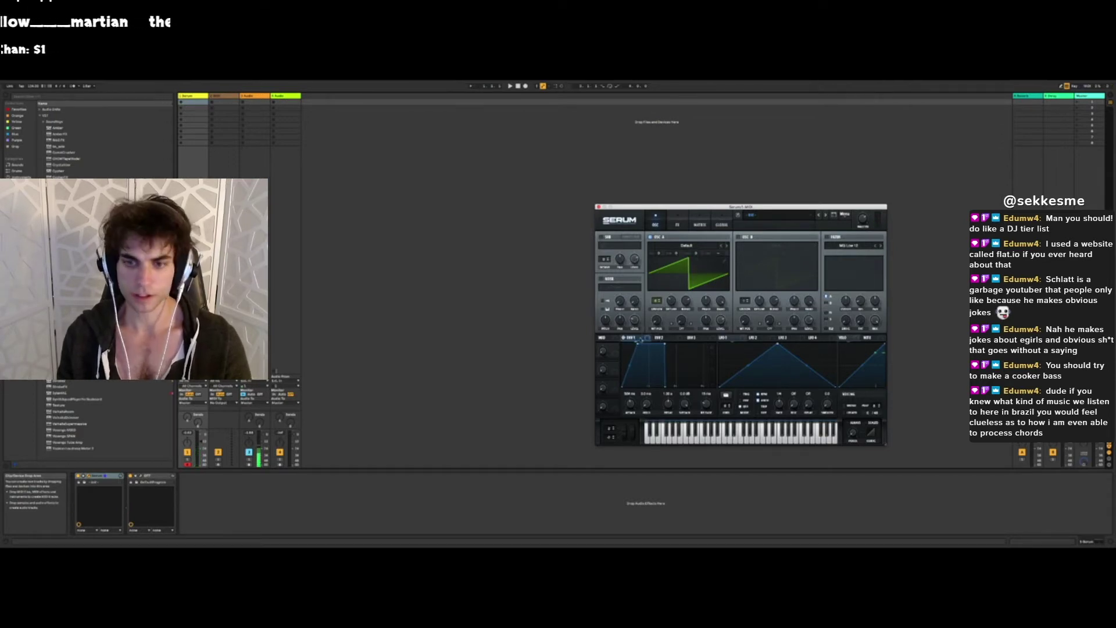
drag(669, 340, 680, 258)
key(q)
key(q)
key(q)
key(q)
key(q)
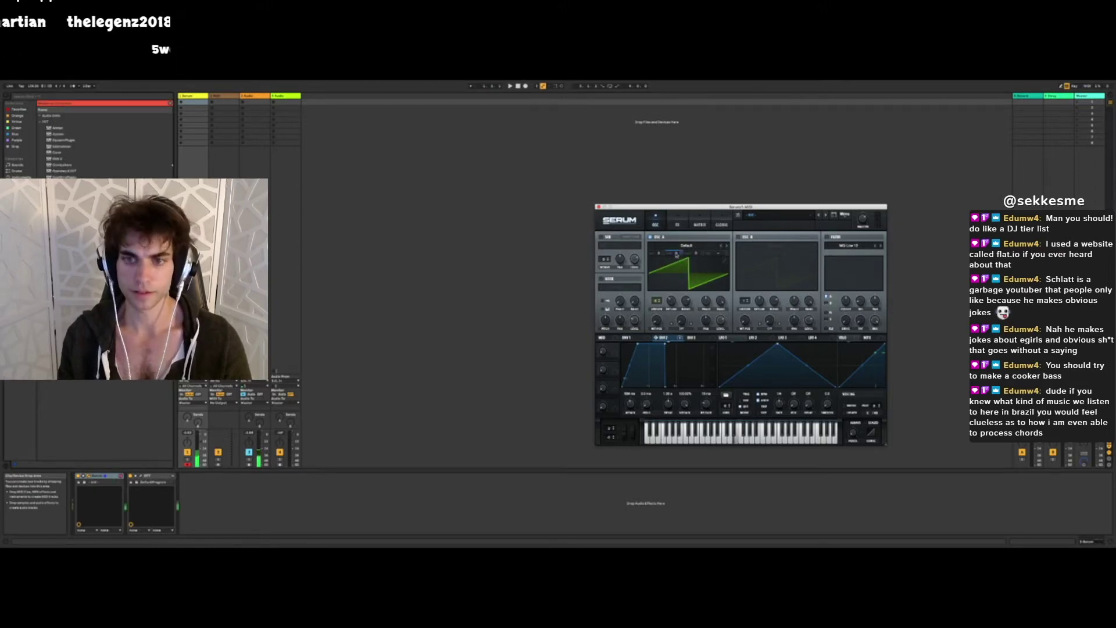
key(q)
- Adjust Env 2's modulation depth on oscillator A's semitones and shift the computer MIDI keyboard down an octave
right_click(682, 254)
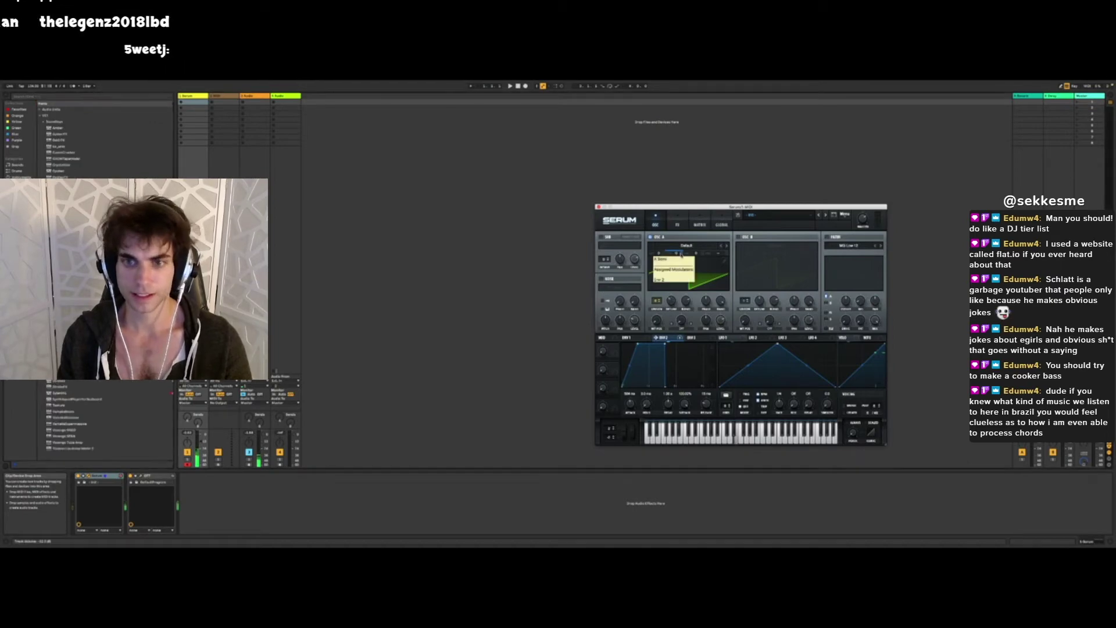
click(592, 268)
key(q)
drag(684, 252, 682, 245)
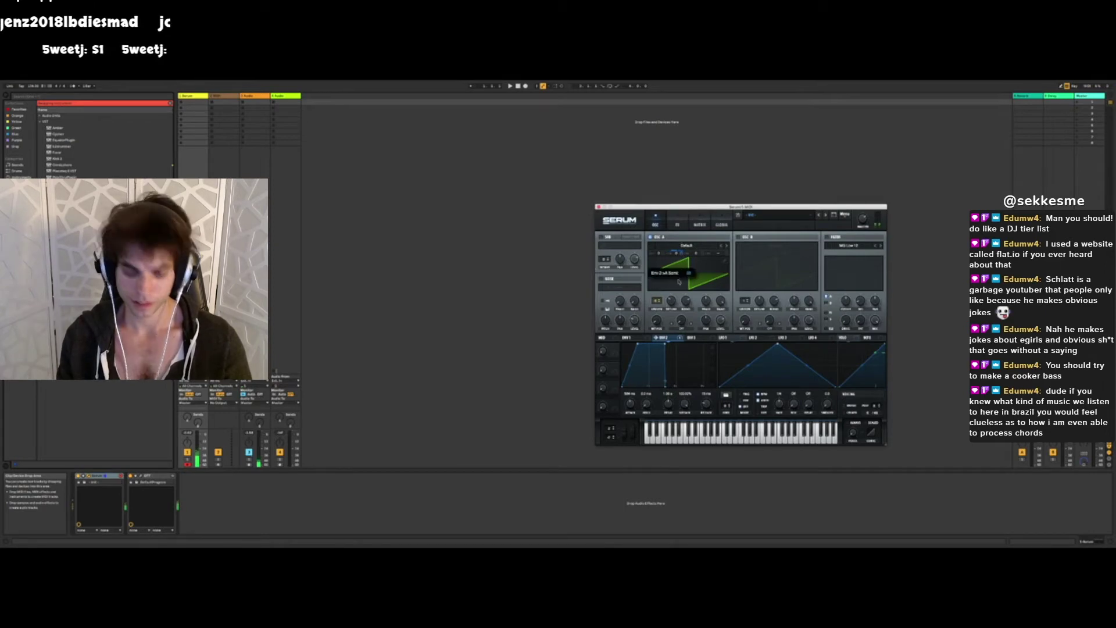
key(z)
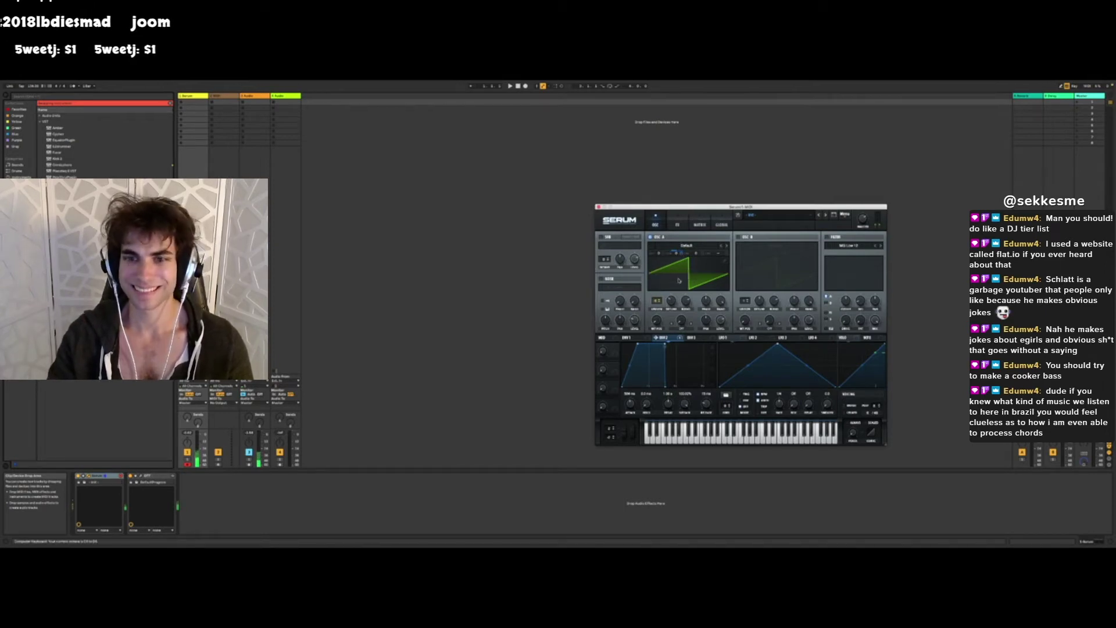
- Refine oscillator A's pitch modulation with a shorter Env 2 attack, and lower its unison detune
drag(681, 253, 682, 250)
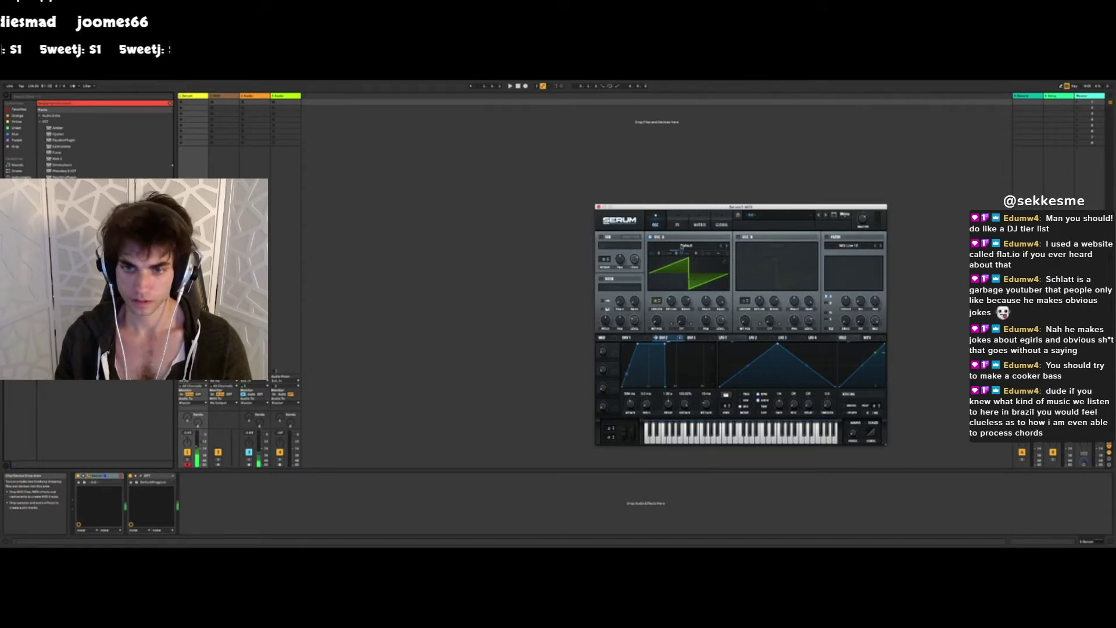
drag(638, 345, 627, 348)
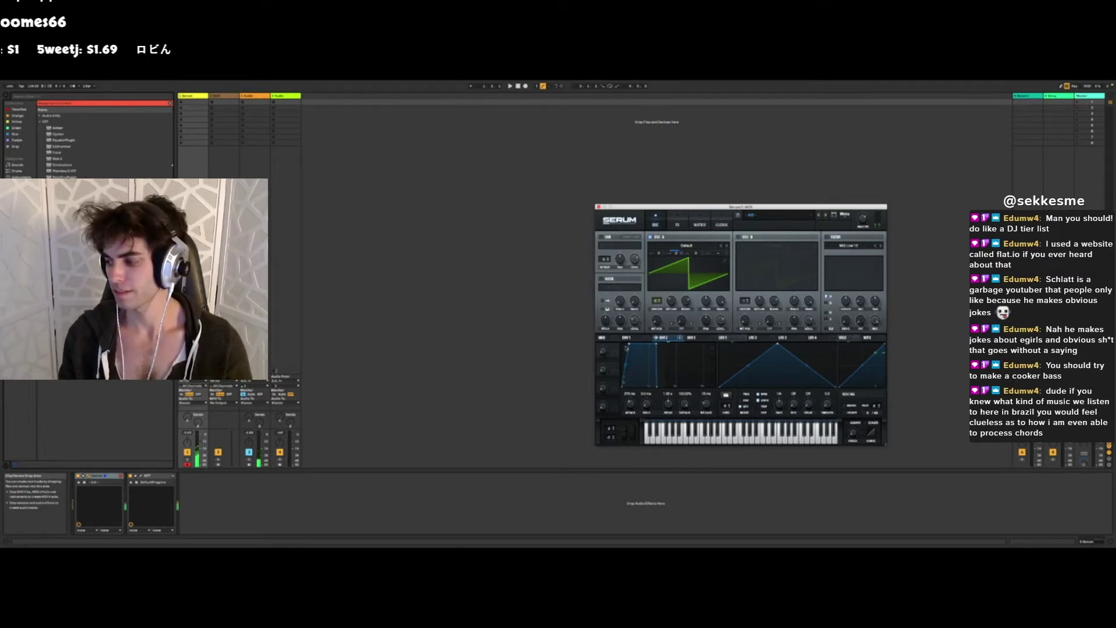
drag(672, 301, 671, 318)
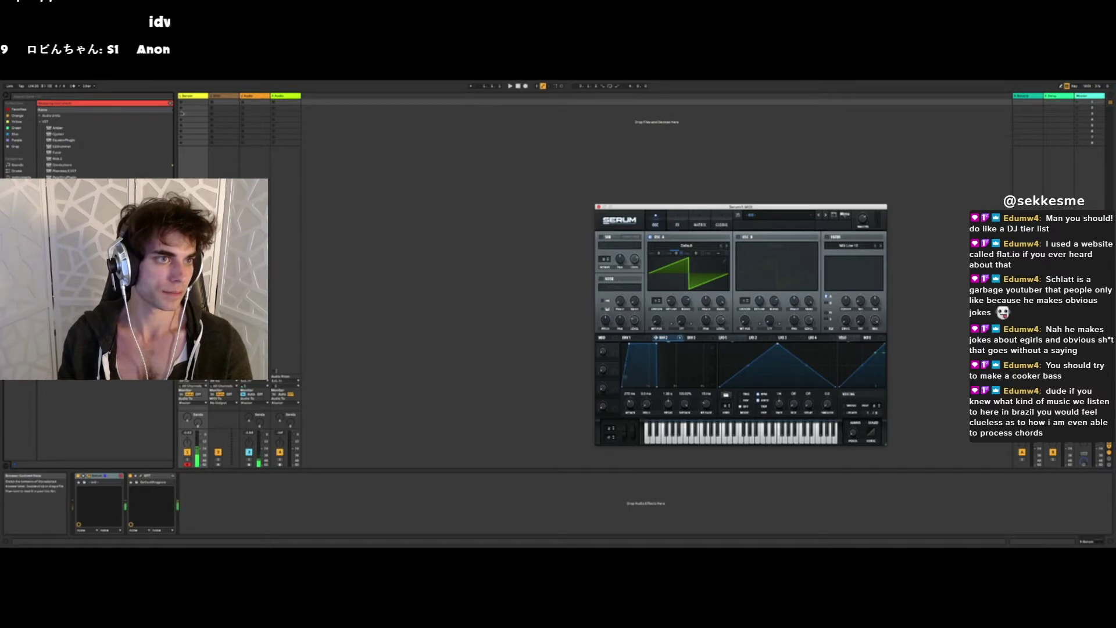
- Turn on the metronome and record a MIDI clip into the first slot of the Serum track
click(581, 154)
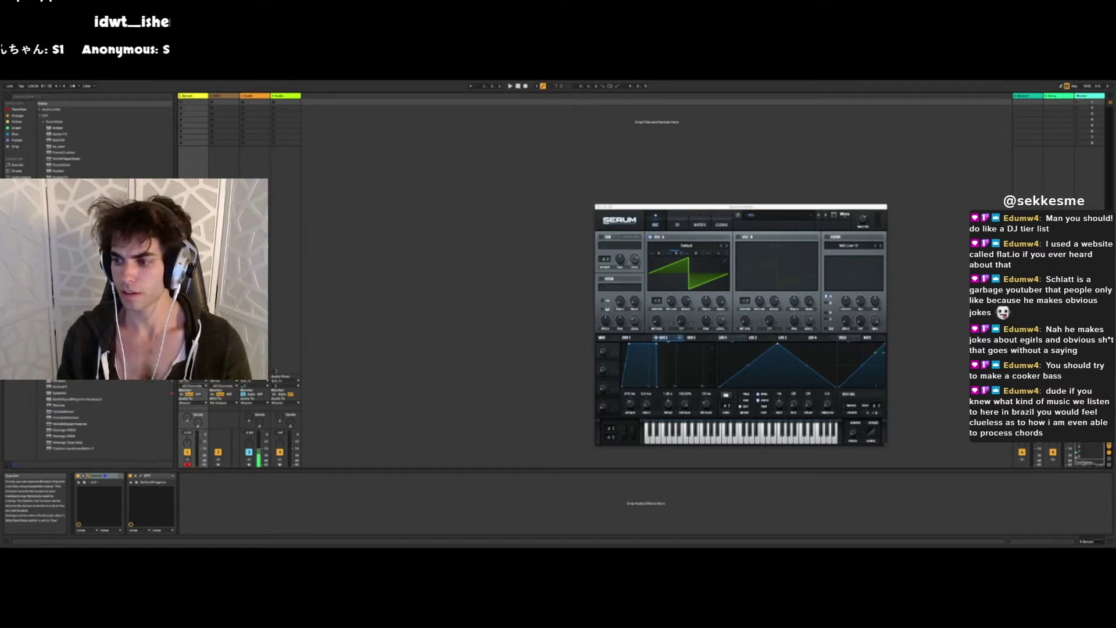
click(72, 86)
key(space)
click(181, 102)
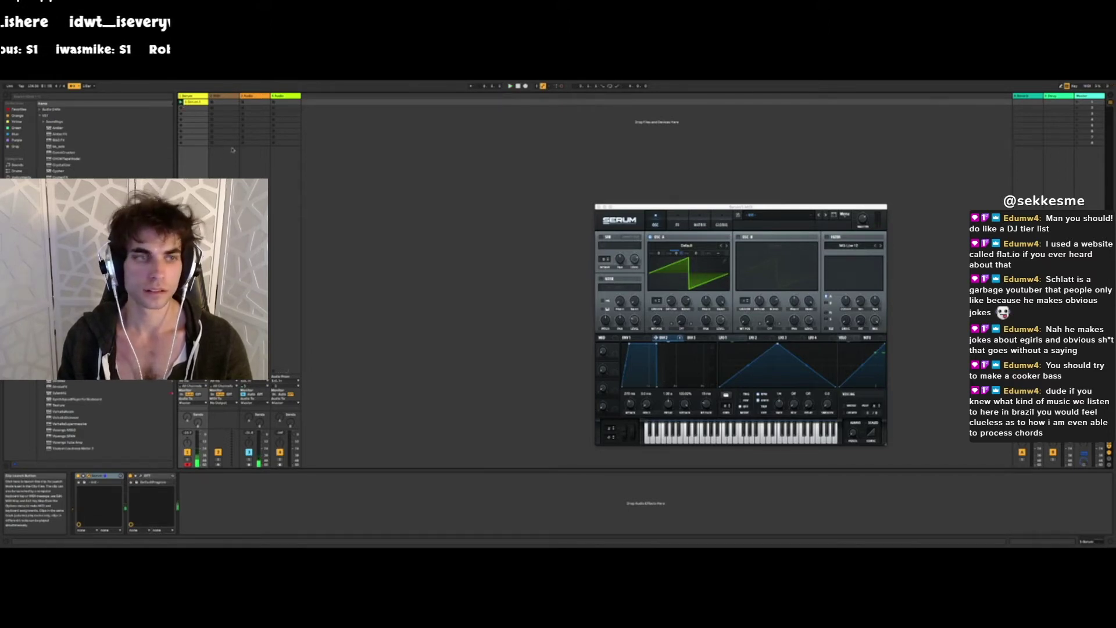
- Open the recorded Serum clip and quantize all of its notes
double_click(196, 102)
click(312, 507)
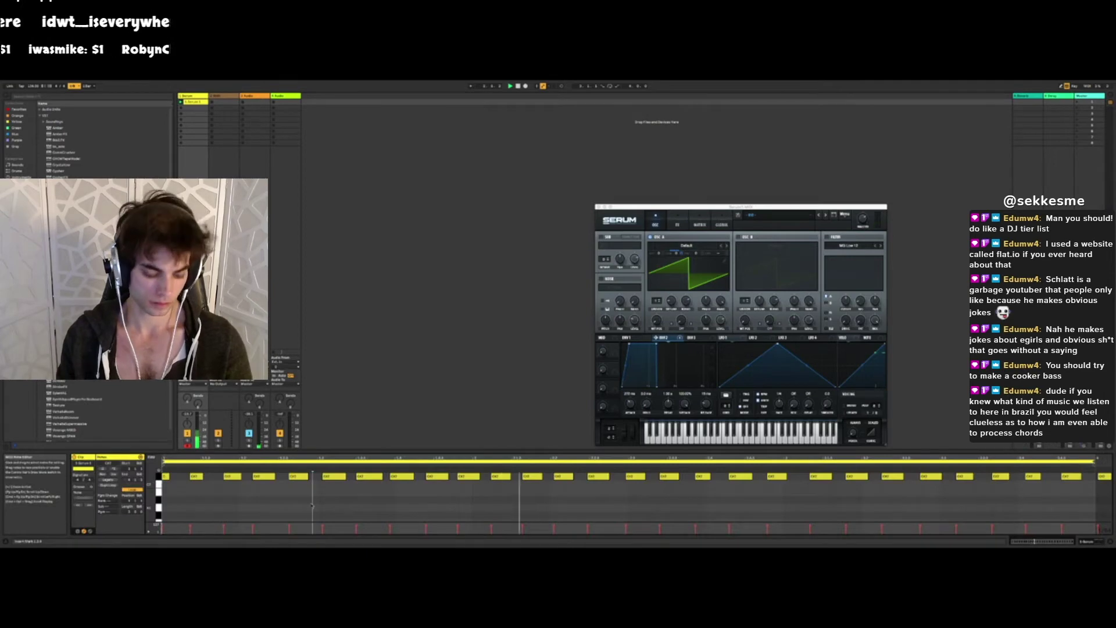
key(super+a)
key(super+u)
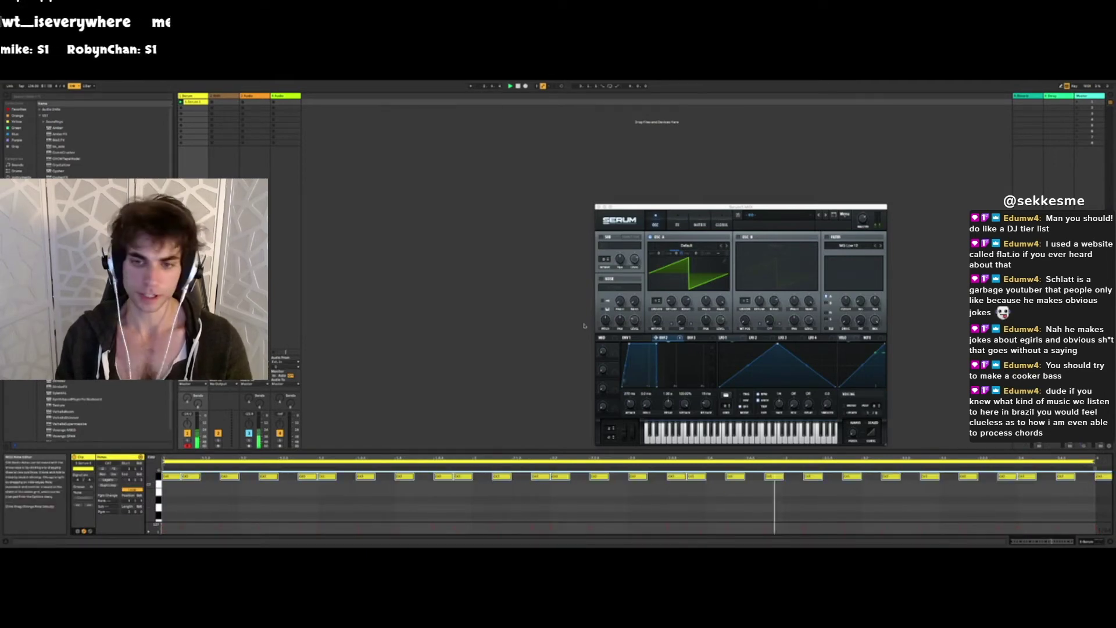
- Shorten Env 2's attack in Serum while the clip plays, and turn off the metronome
click(681, 253)
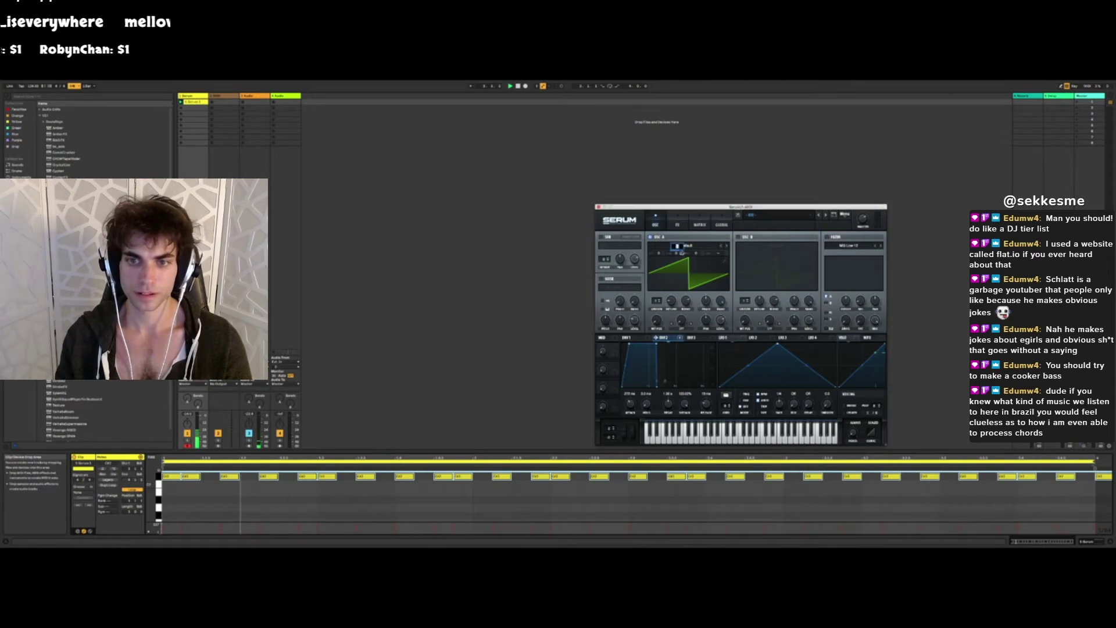
drag(629, 344, 624, 345)
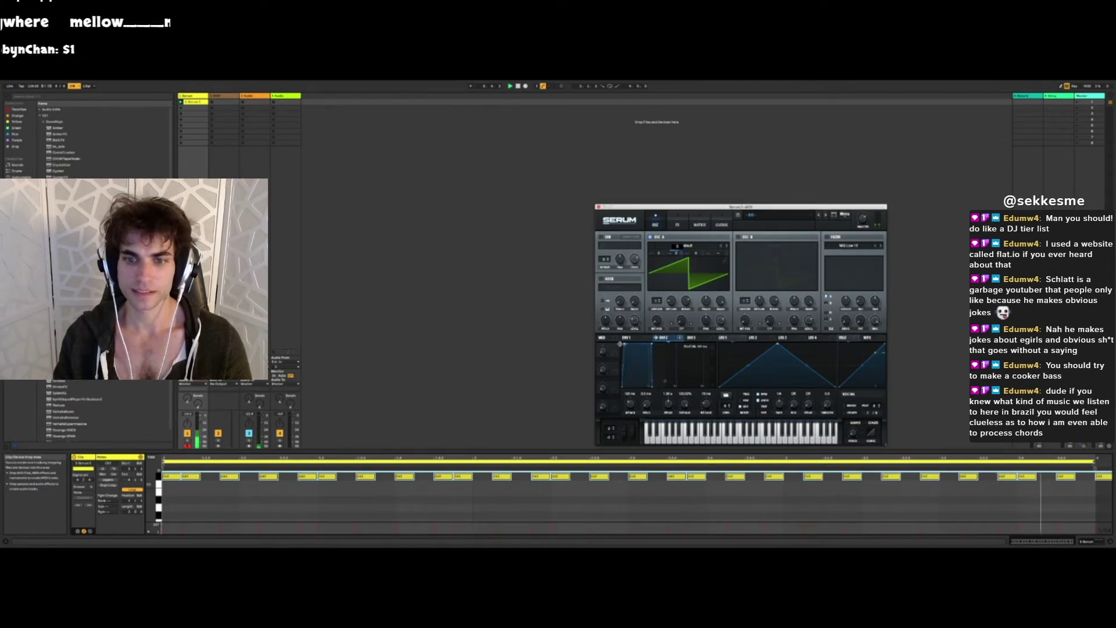
click(74, 86)
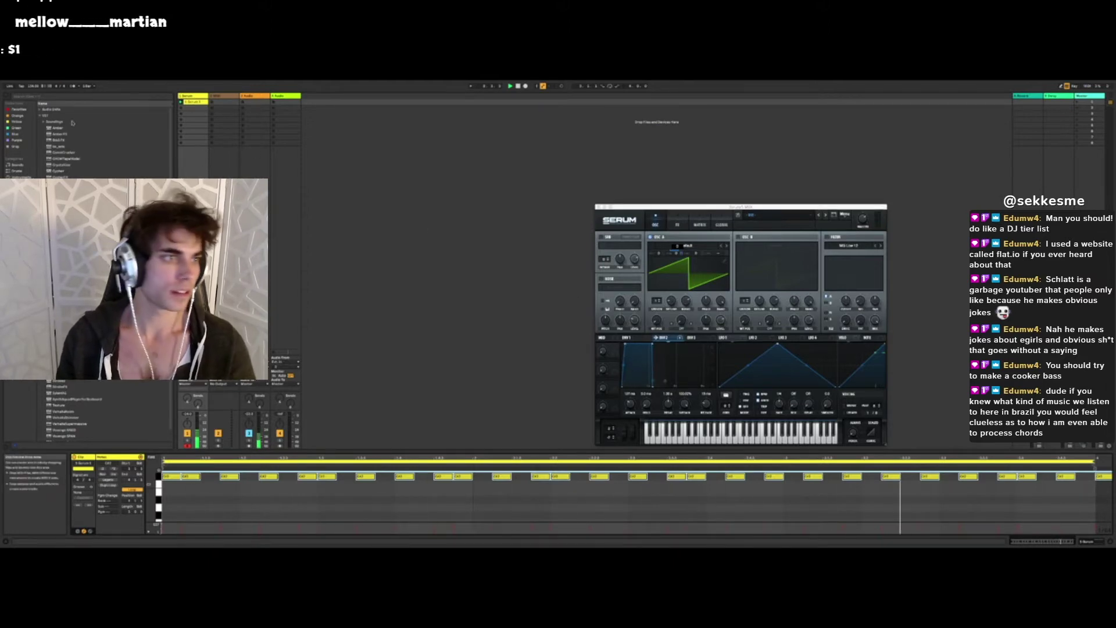
- Browse the audio effects to the Amp Simulation racks and raise oscillator A's unison voices in Serum
click(21, 183)
click(73, 122)
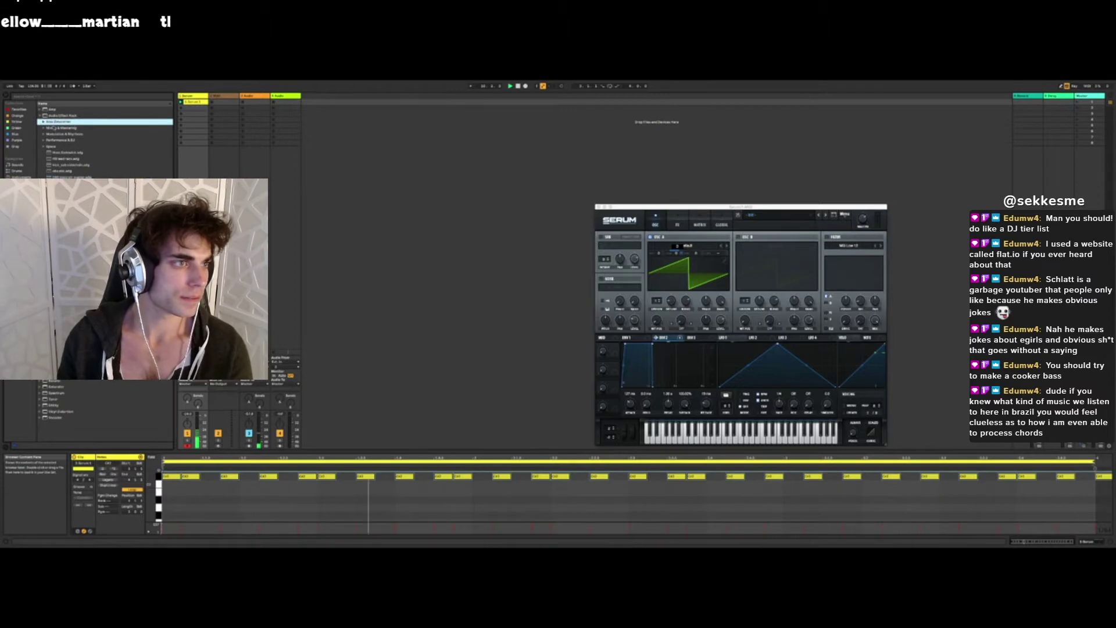
drag(657, 301, 657, 295)
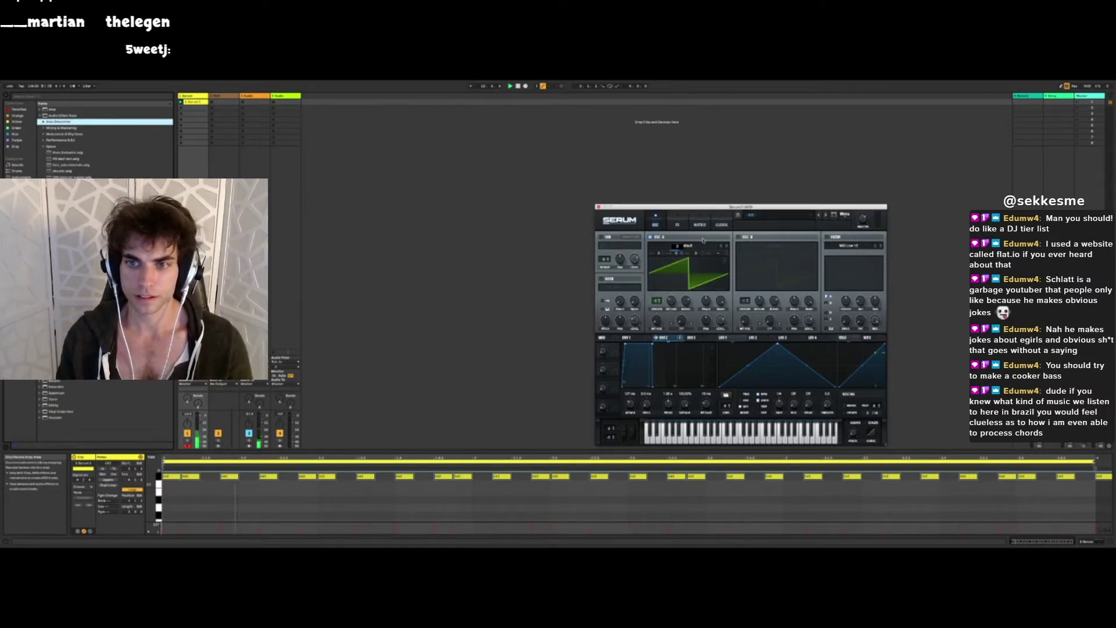
- Enable oscillator B and copy oscillator A's settings onto it
click(741, 237)
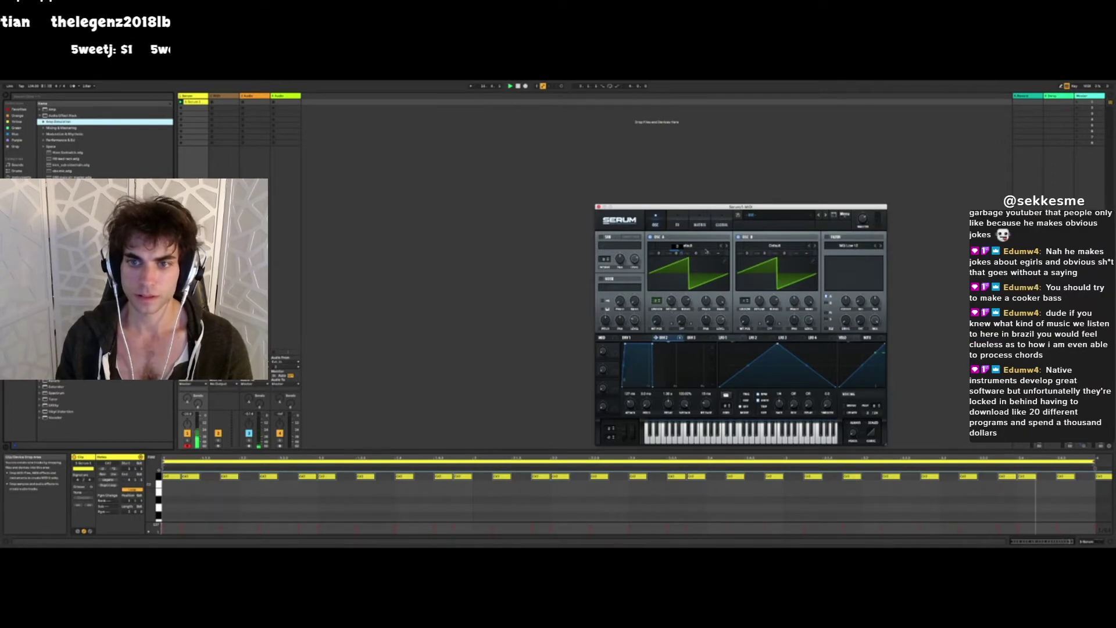
click(704, 246)
click(849, 222)
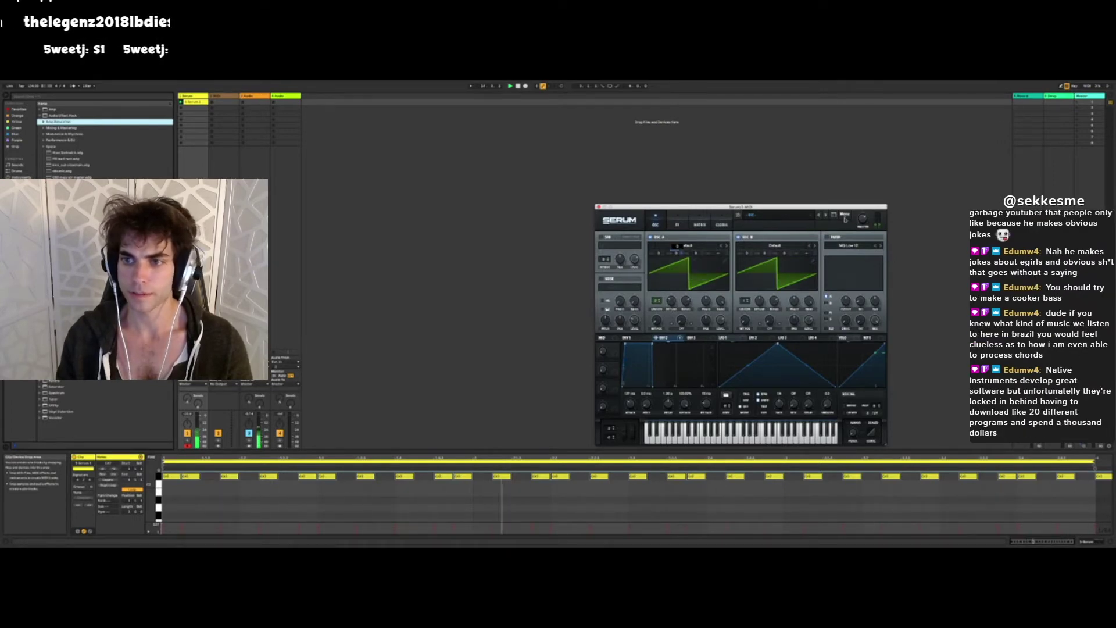
click(849, 222)
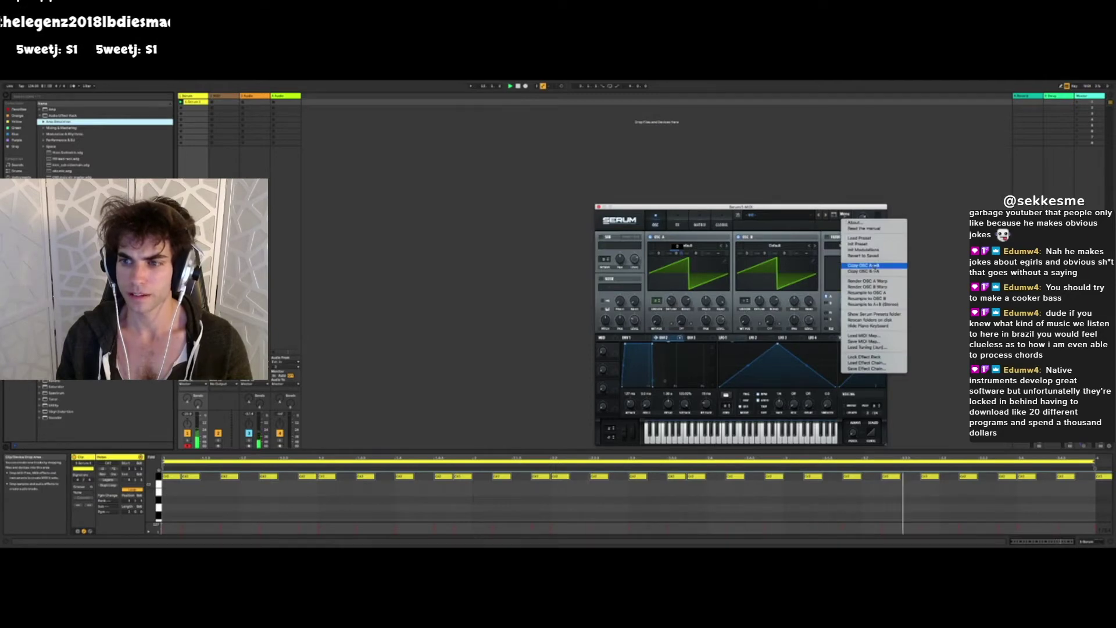
click(874, 266)
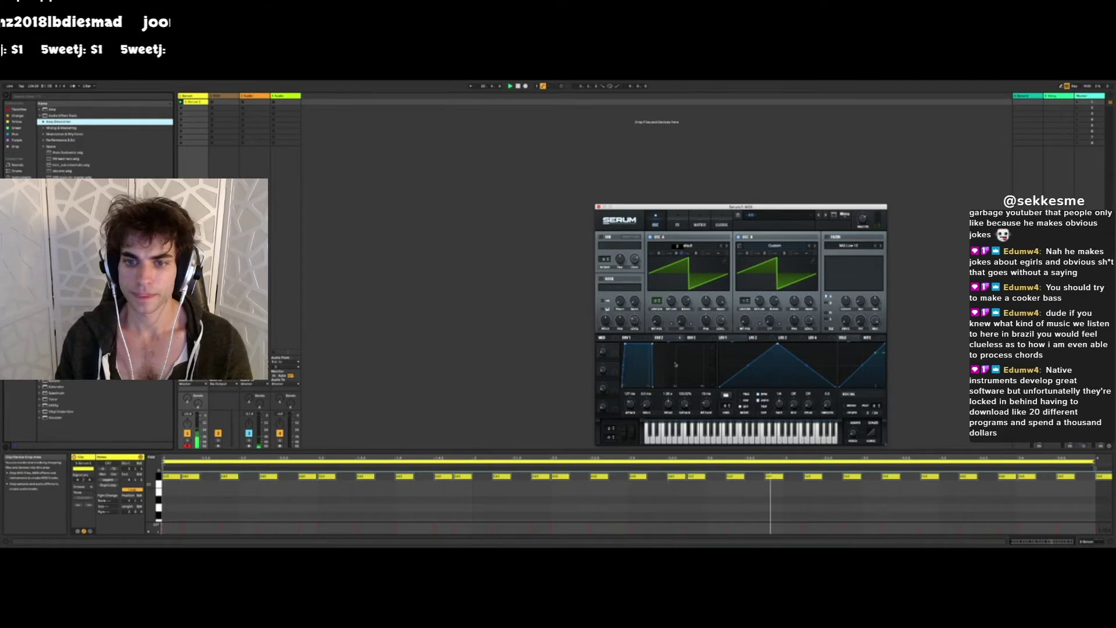
- Try modulating oscillator B's semitones with Env 2, and remove all modulators from that parameter
drag(660, 338, 767, 256)
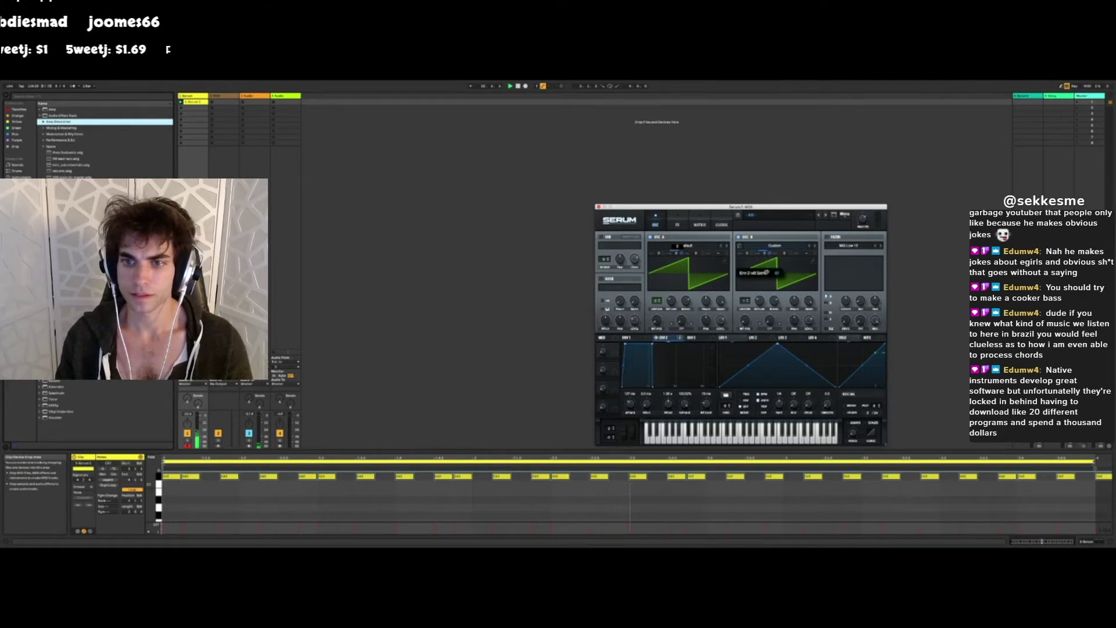
right_click(768, 255)
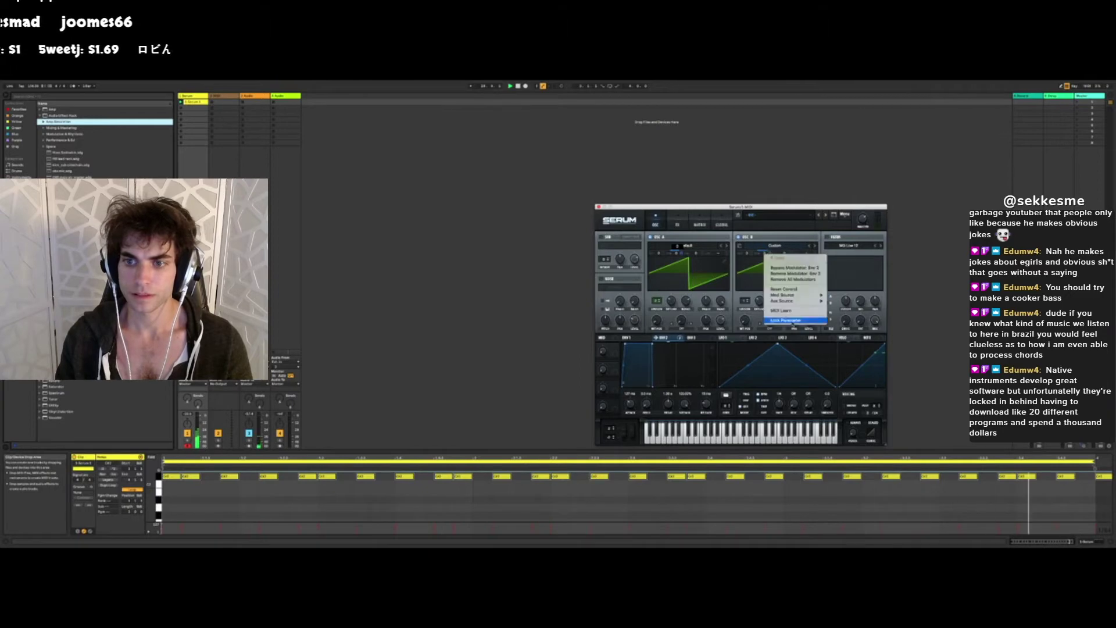
click(792, 280)
- Add Serum's Tube distortion effect with a raised drive and a reduced mix, and return to the oscillator page
click(678, 224)
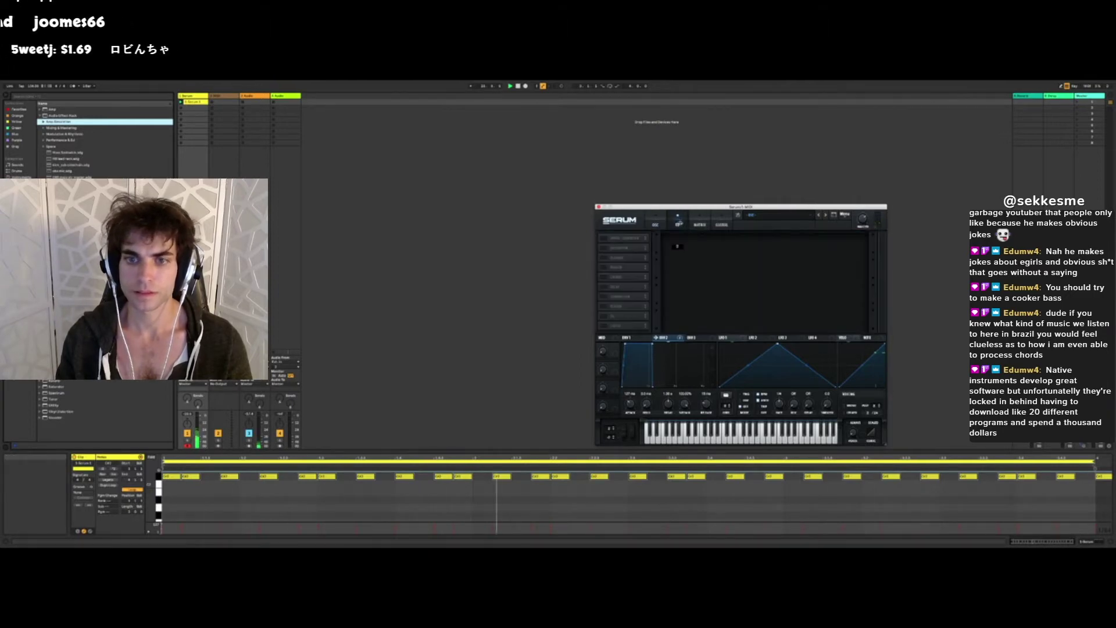
click(603, 248)
drag(811, 243, 816, 204)
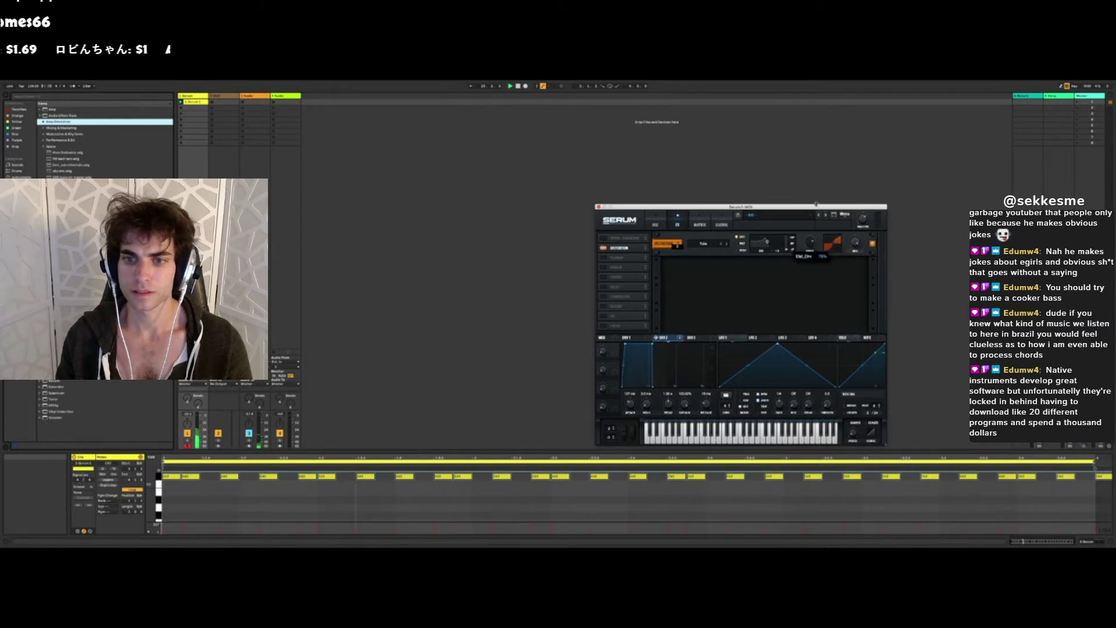
drag(854, 243, 848, 267)
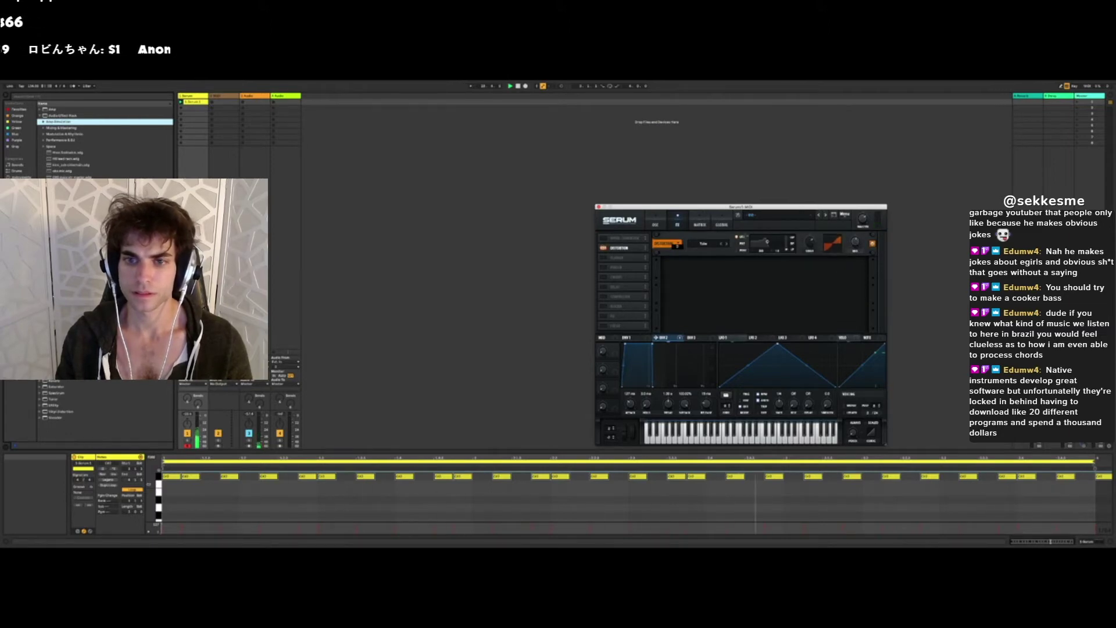
click(655, 223)
- Transpose all notes in the Serum clip by semitones, settling on a lower pitch, and deselect them
click(158, 477)
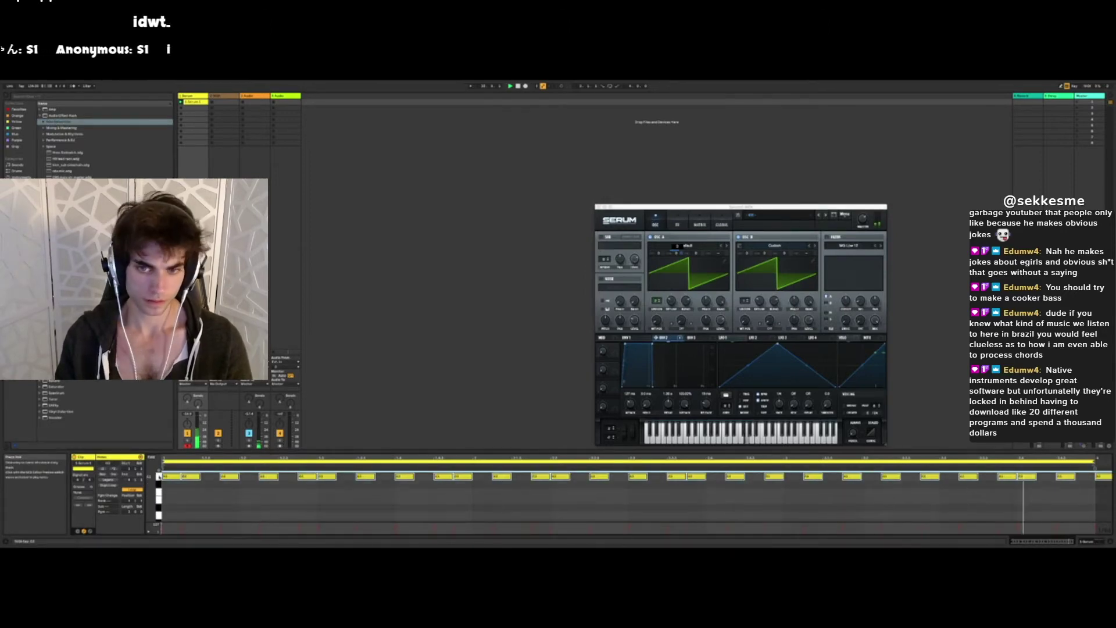
key(Up)
key(Up)
key(Up)
key(Down)
key(Down)
key(Down)
key(Down)
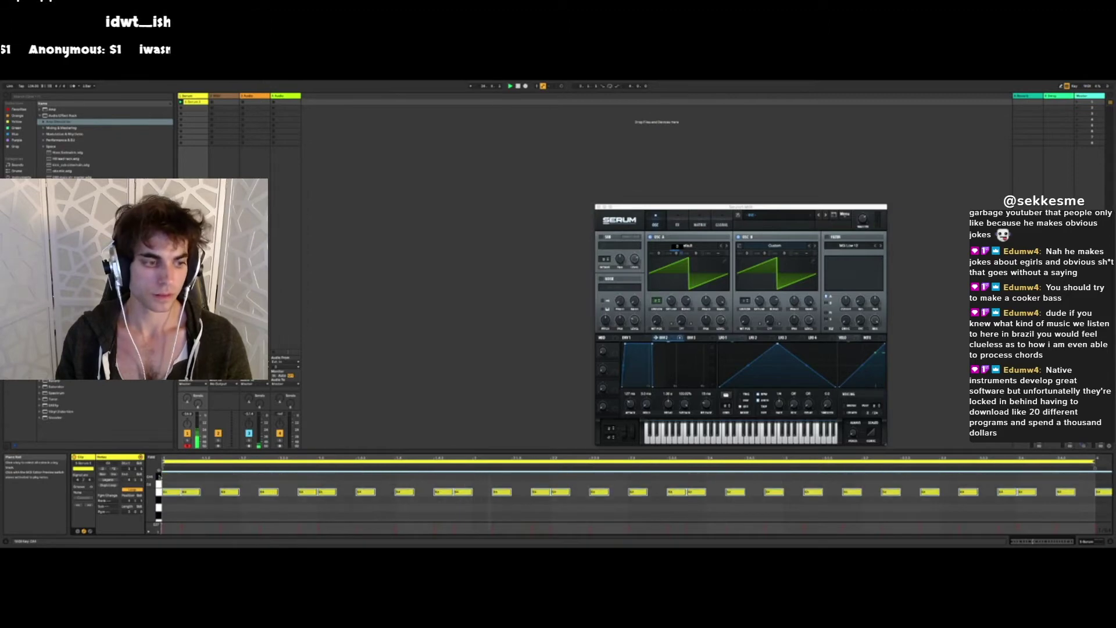
key(Down)
key(Down)
key(Down)
key(Down)
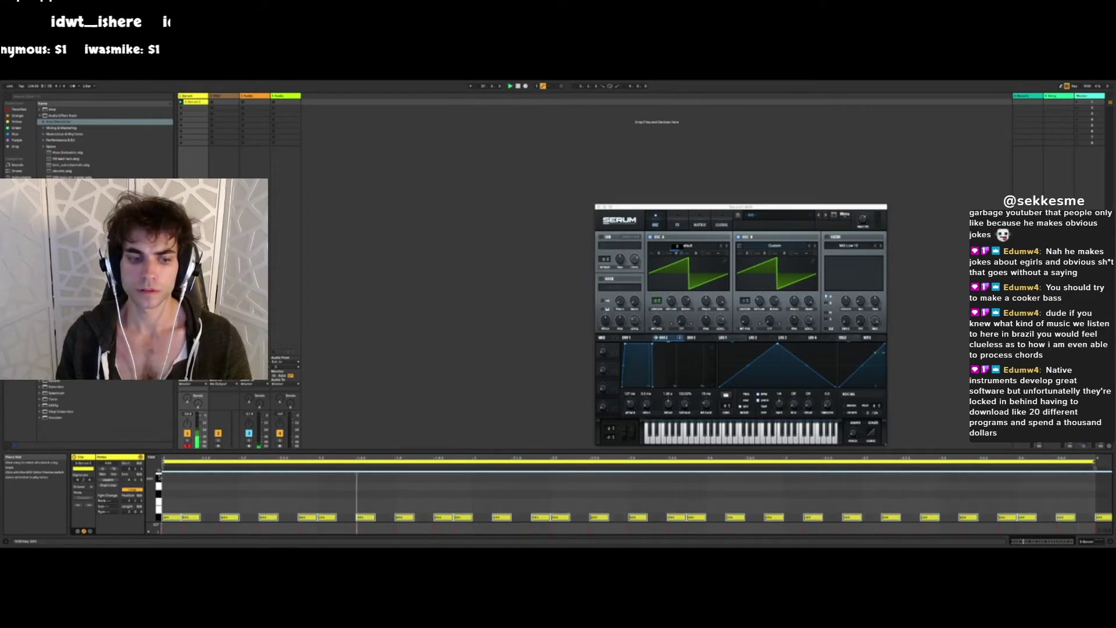
click(196, 494)
scroll(198, 494, up, 2)
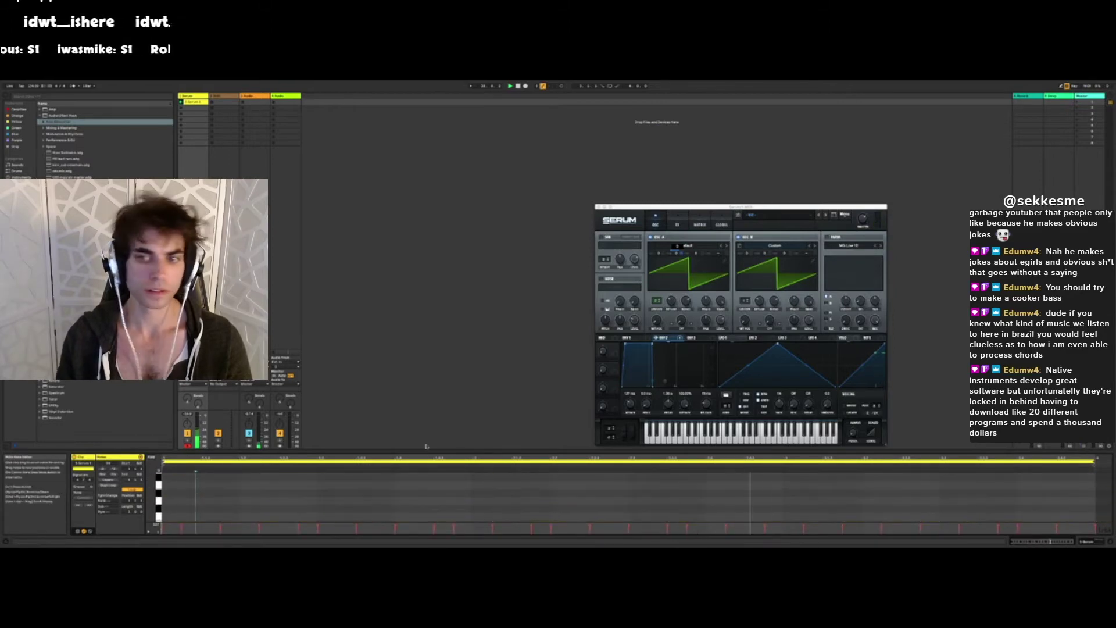
- Turn off oscillator B and transpose all the clip's notes down an octave and up two semitones
click(738, 237)
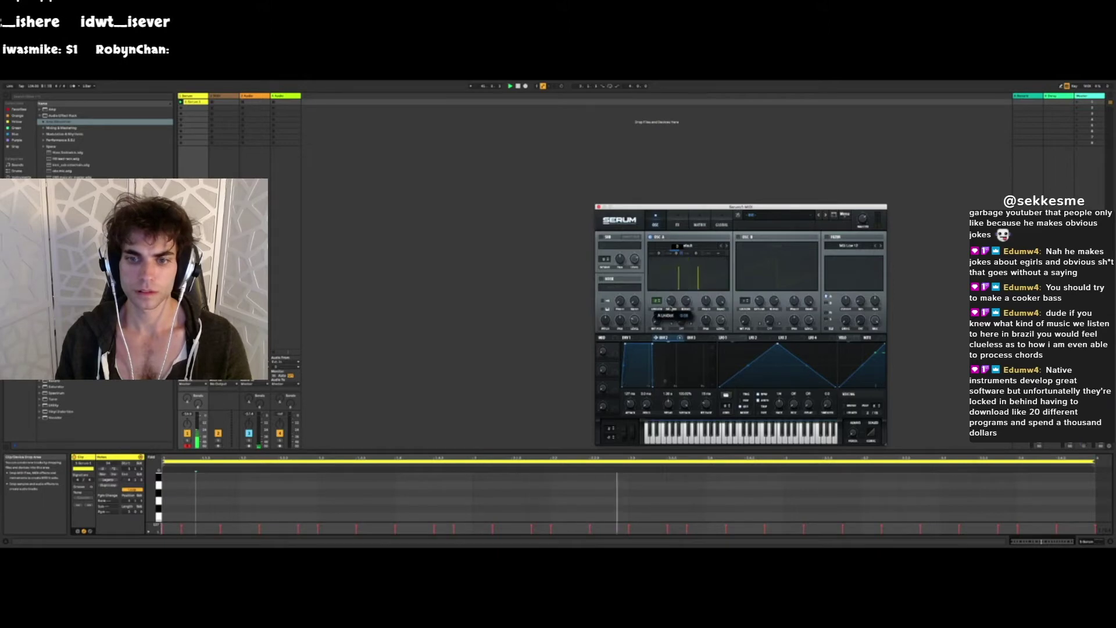
scroll(235, 495, down, 2)
scroll(235, 495, down, 3)
click(160, 488)
key(shift+Down)
key(Up)
key(Up)
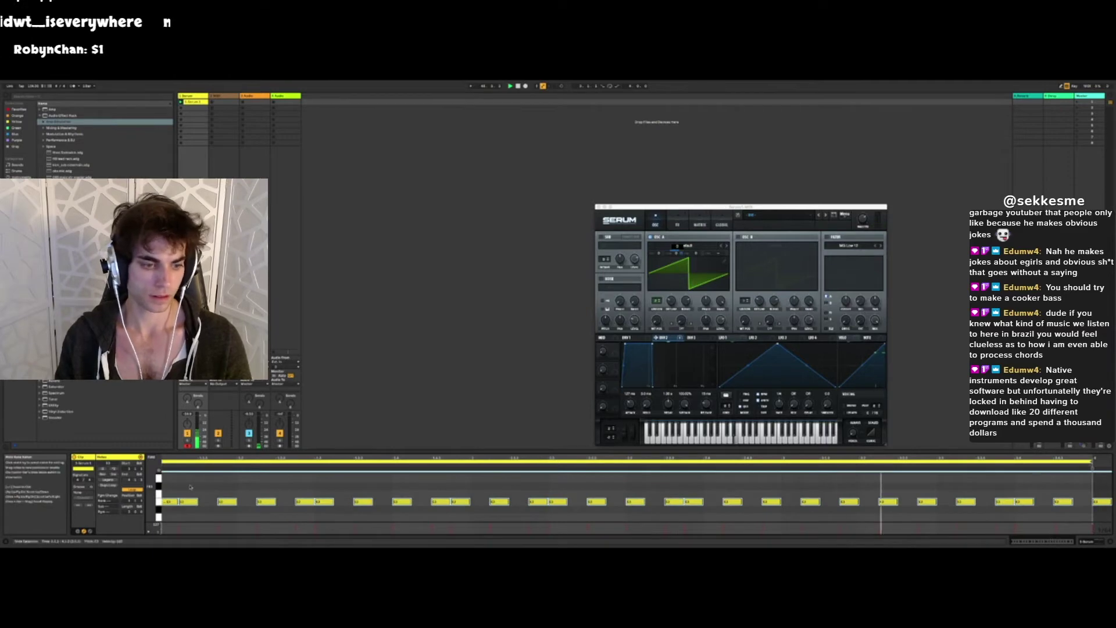
- Lengthen Env 2's attack and drop its sustain, and use it to modulate the cutoff of the newly enabled filter
drag(630, 403, 630, 404)
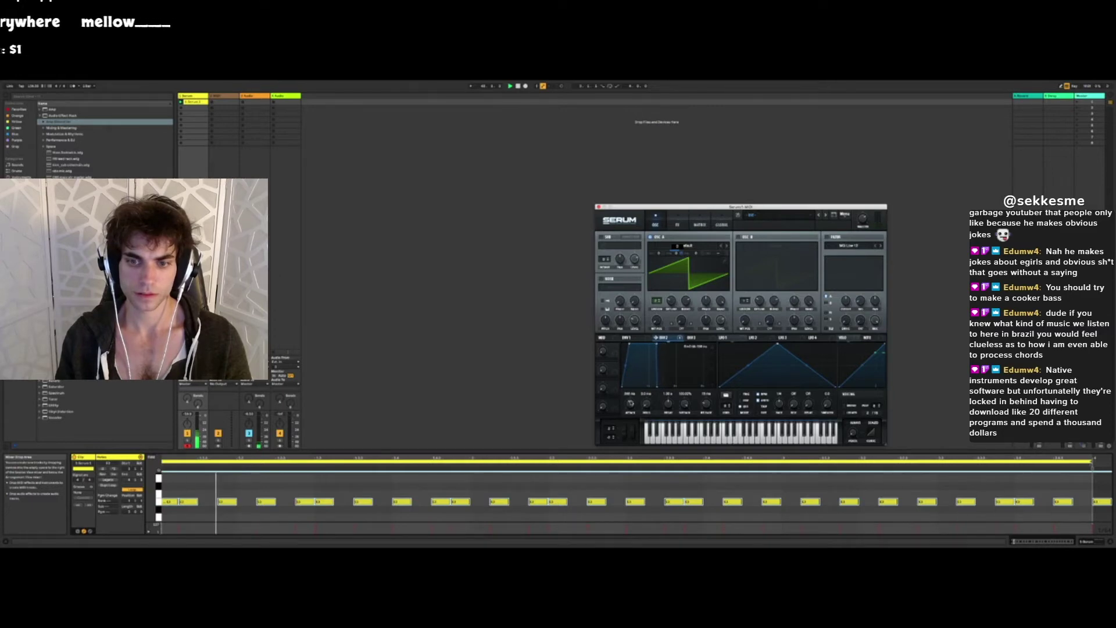
drag(708, 405, 681, 417)
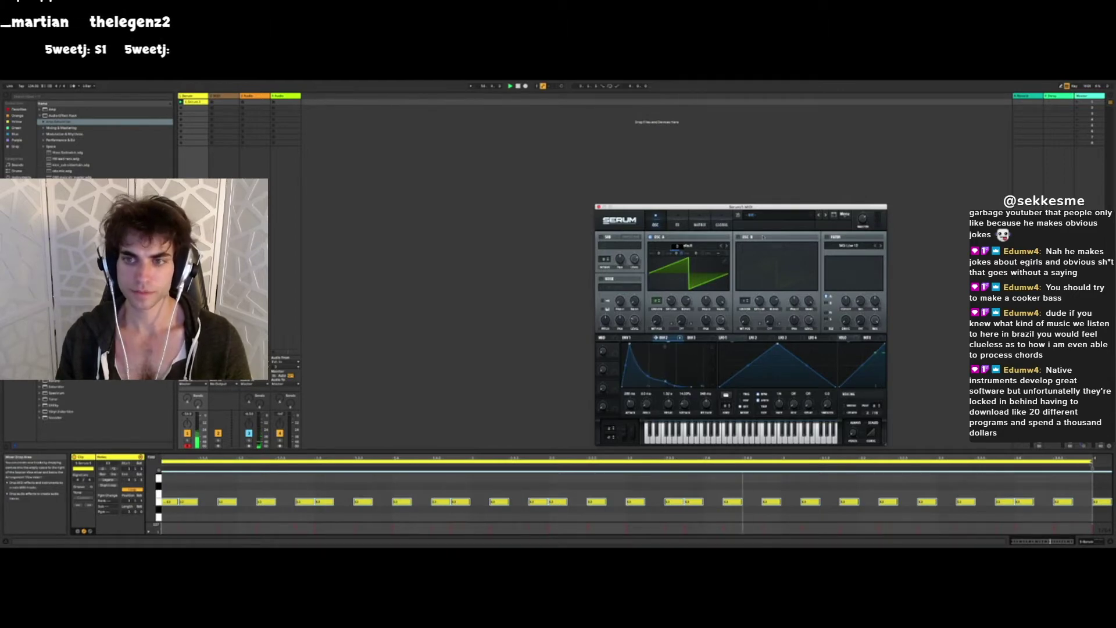
click(827, 237)
drag(846, 301, 850, 284)
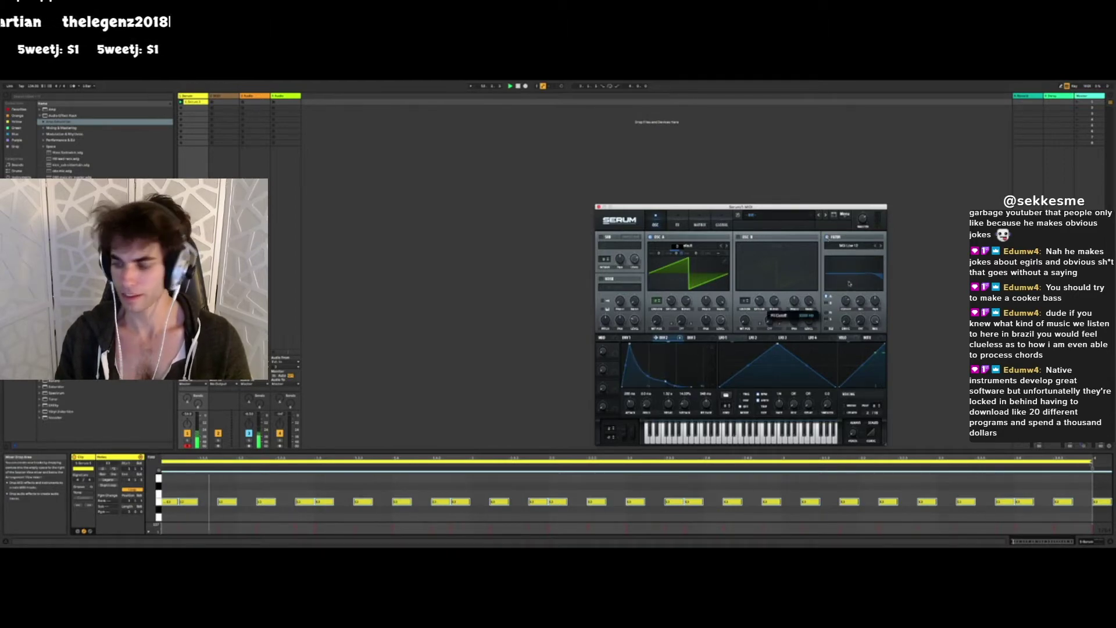
drag(663, 339, 836, 305)
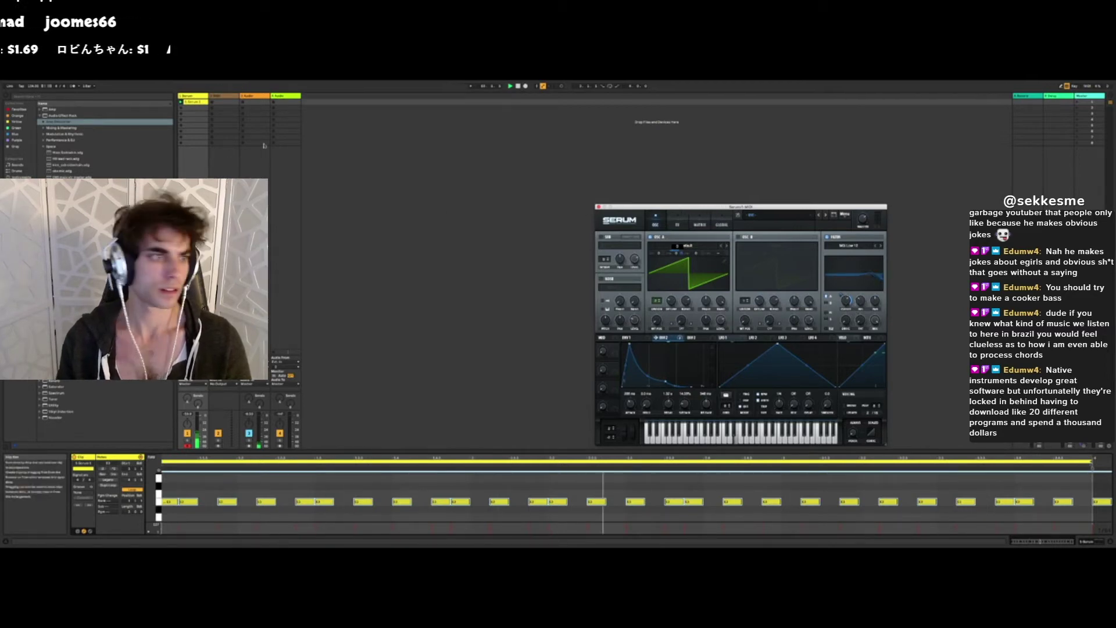
- Add Ableton's Delay to the Serum track, adjust its timing and band filter, and set it to Fade mode with Ping Pong
click(19, 202)
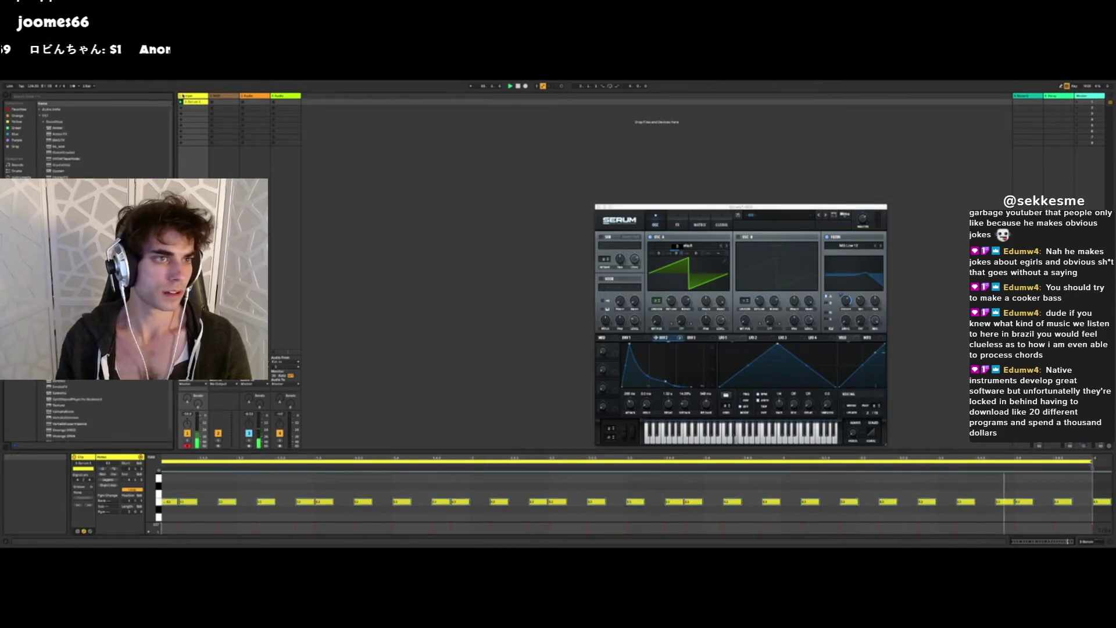
key(shift+Tab)
click(21, 183)
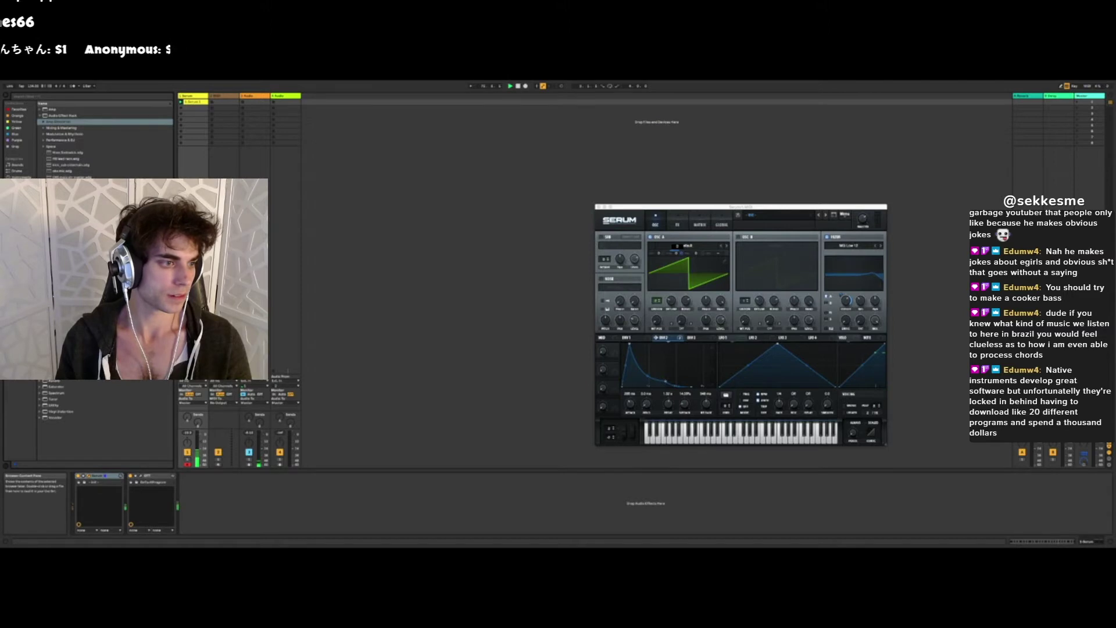
double_click(53, 244)
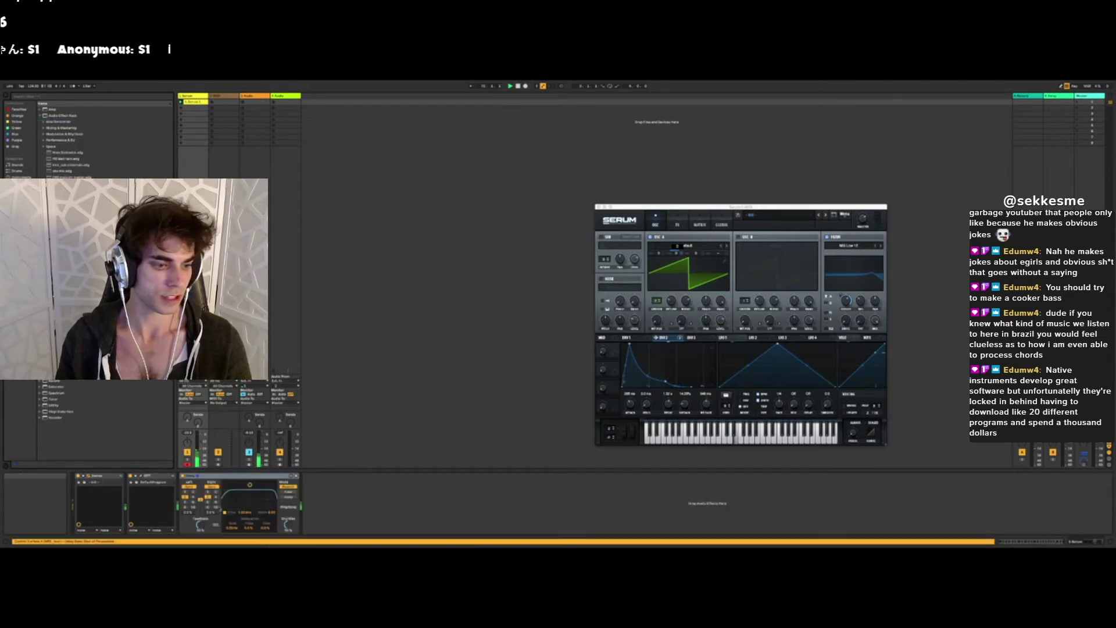
click(208, 493)
drag(250, 485, 256, 505)
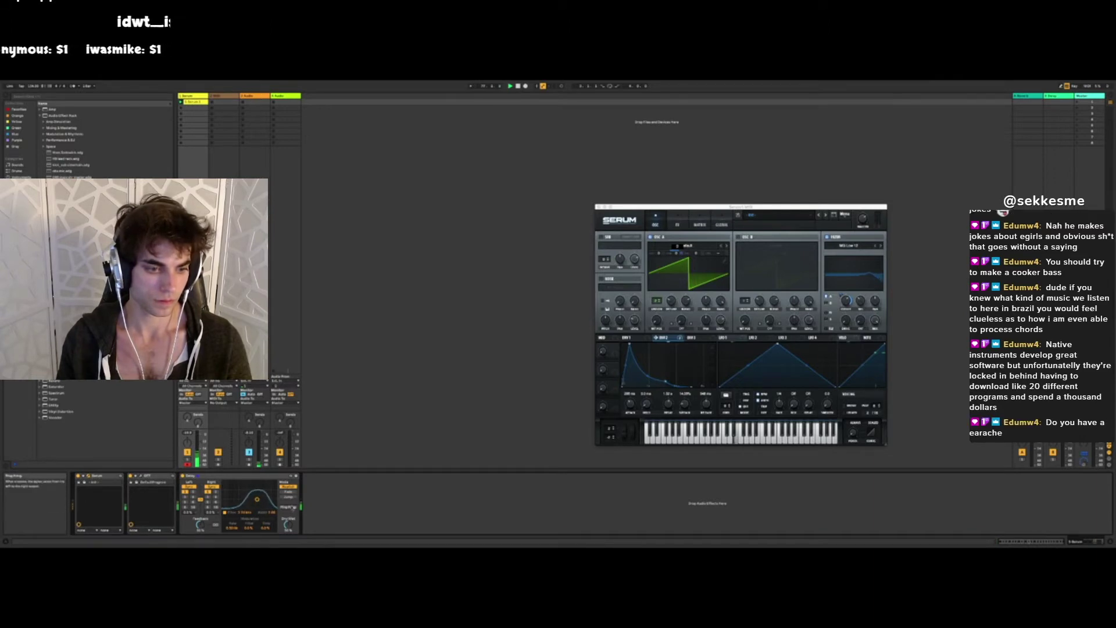
click(290, 492)
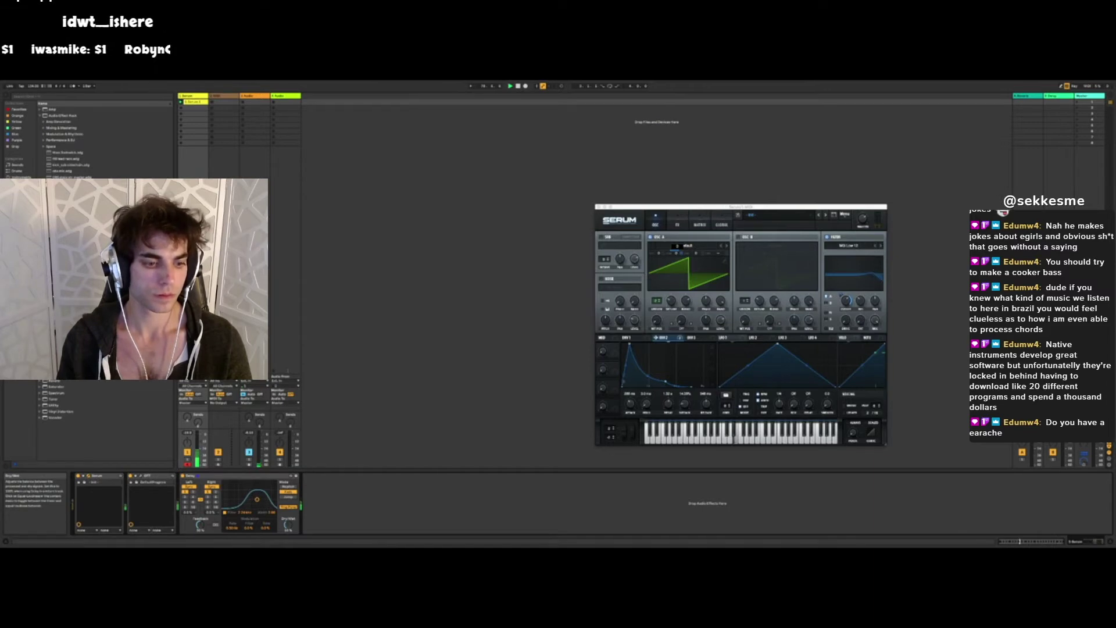
- Modulate oscillator A's unison detune with Env 2 and adjust the modulation amount
drag(671, 301, 666, 337)
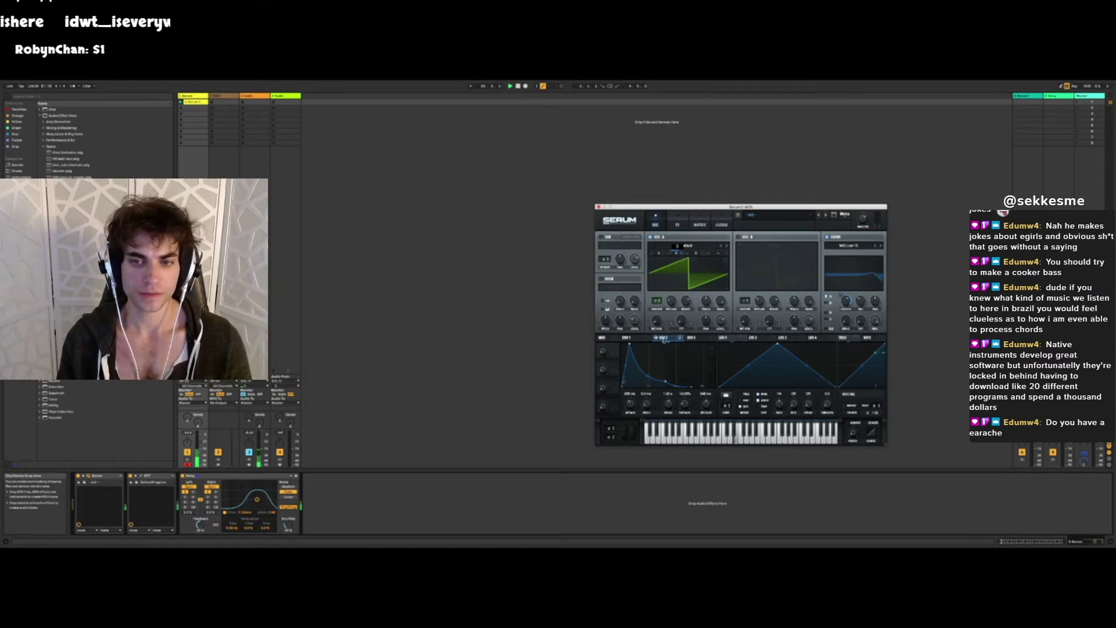
drag(670, 299, 669, 297)
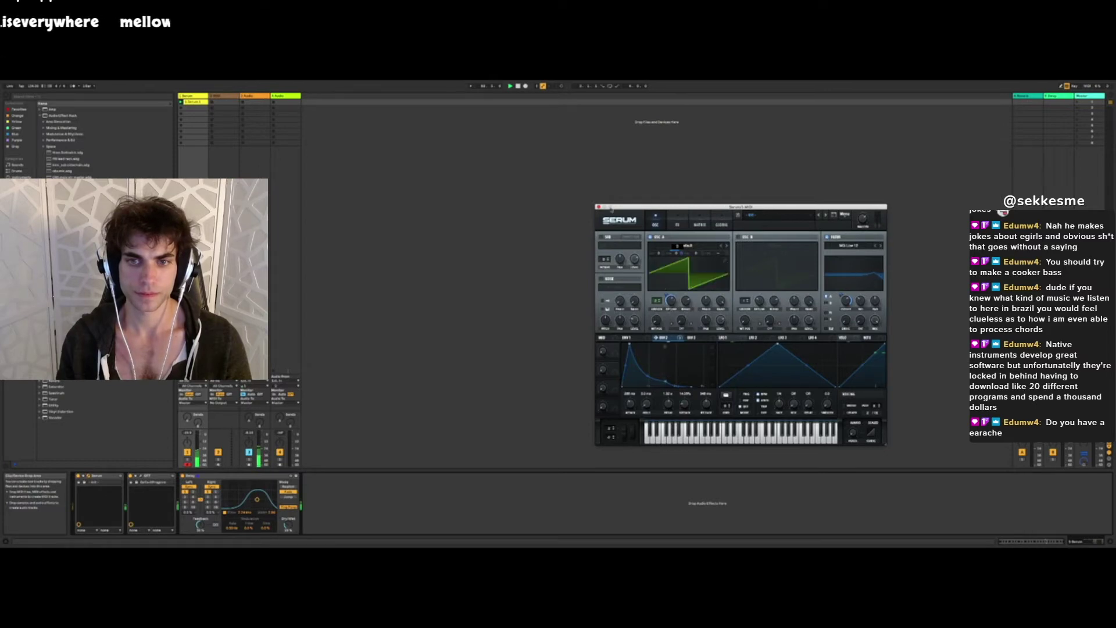
- Add Serum's Reverb effect and assign Env 2 to modulate its mix
click(678, 220)
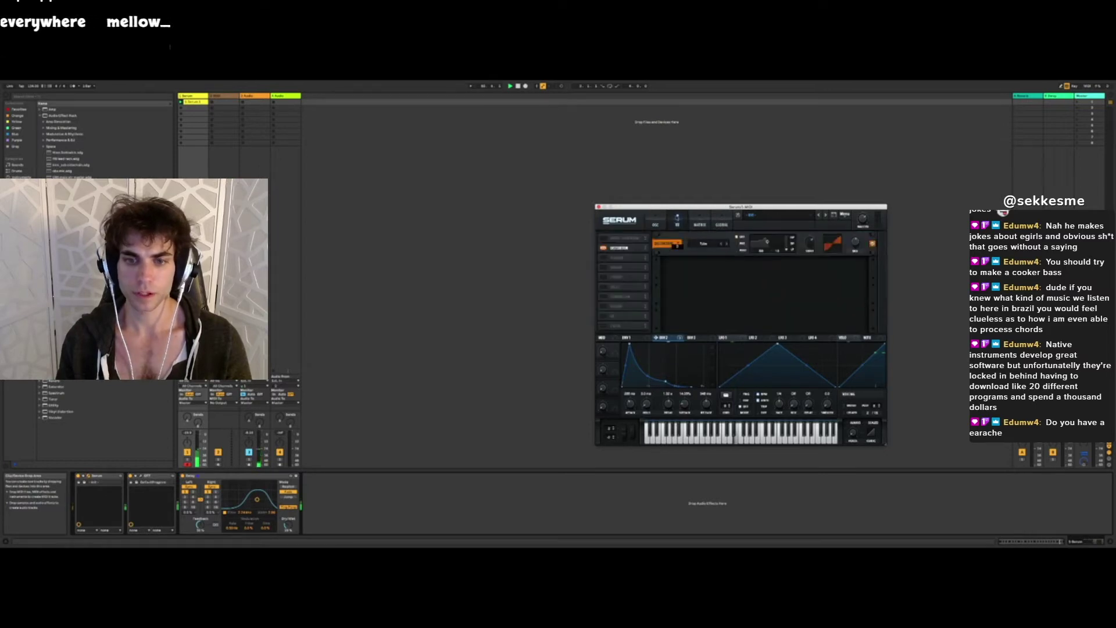
click(603, 306)
drag(676, 343, 855, 269)
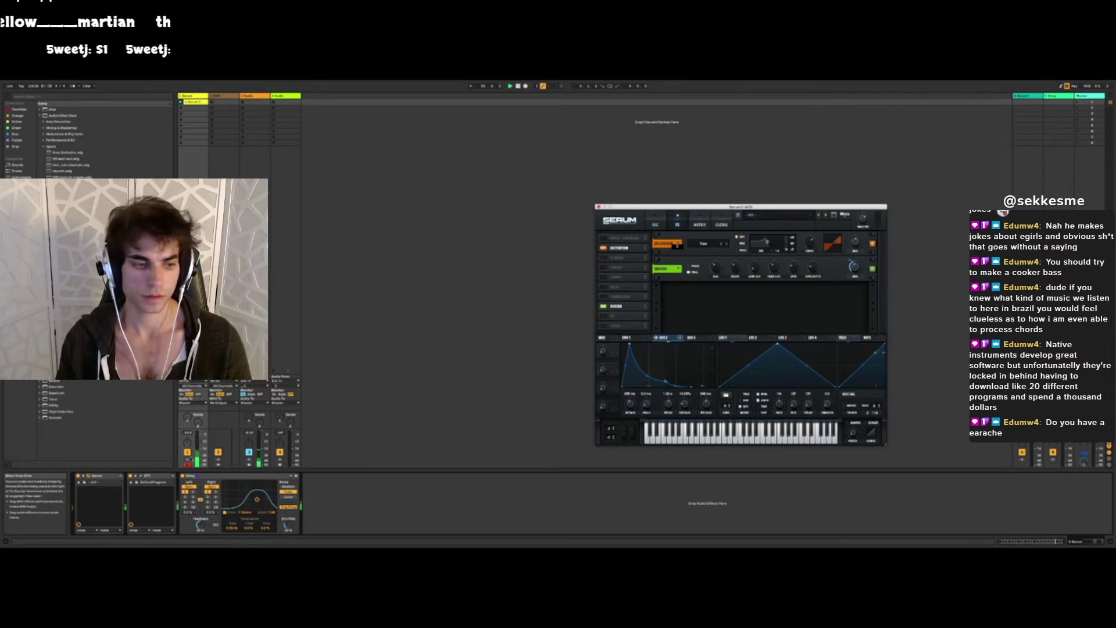
- Bypass and delete the Delay device from the Serum track
click(182, 475)
click(210, 478)
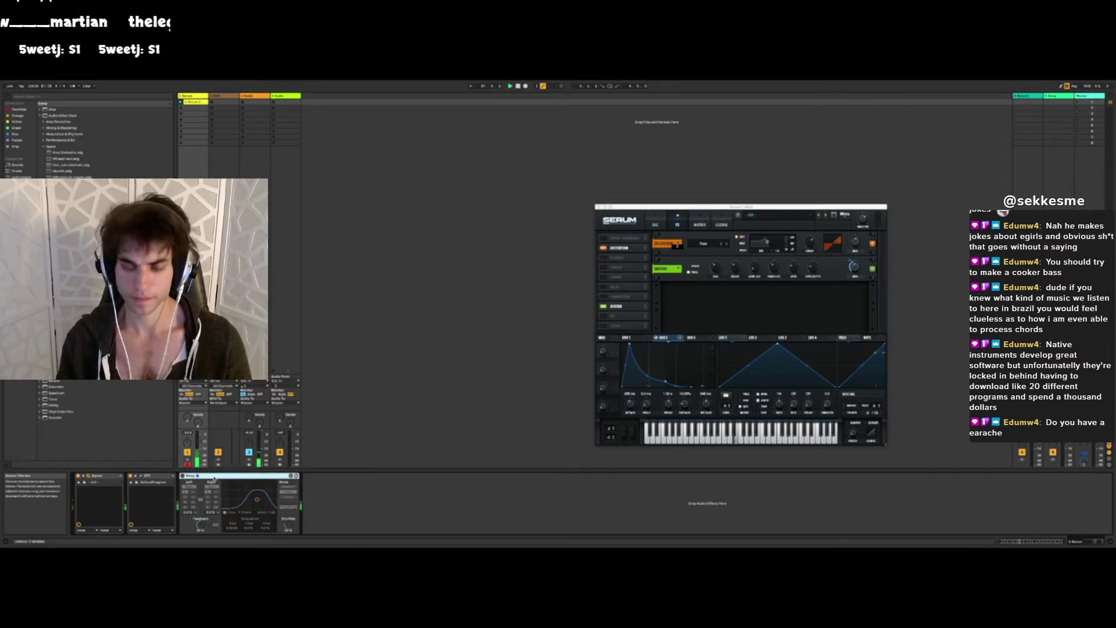
key(Delete)
- Replace the reverb mix's modulation with Env 3, adjust the mix, and shorten that envelope's attack
click(850, 275)
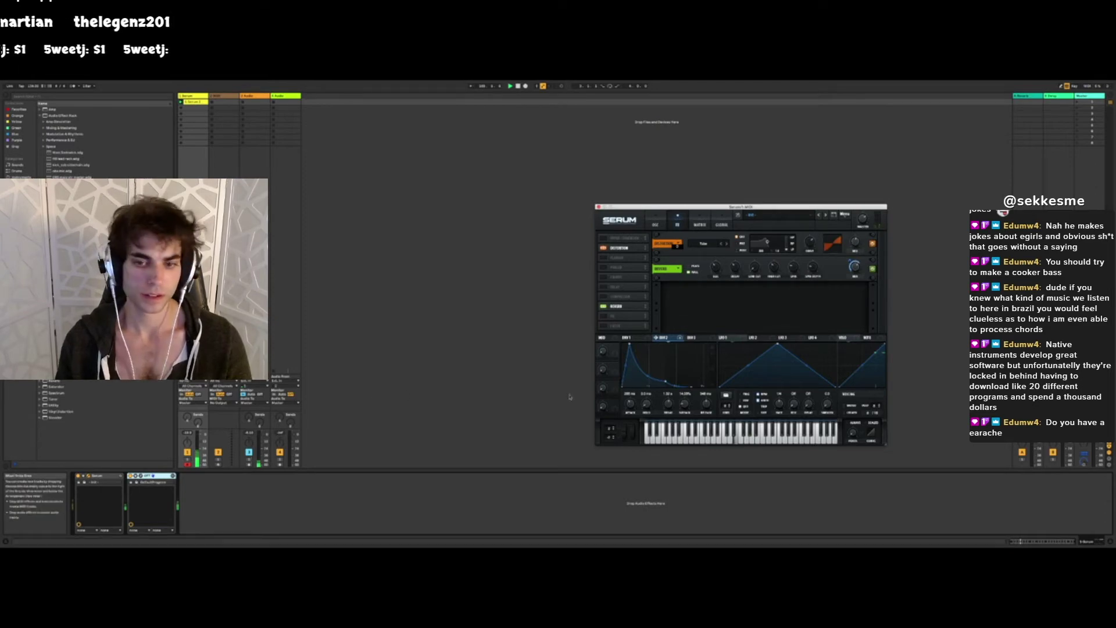
click(692, 339)
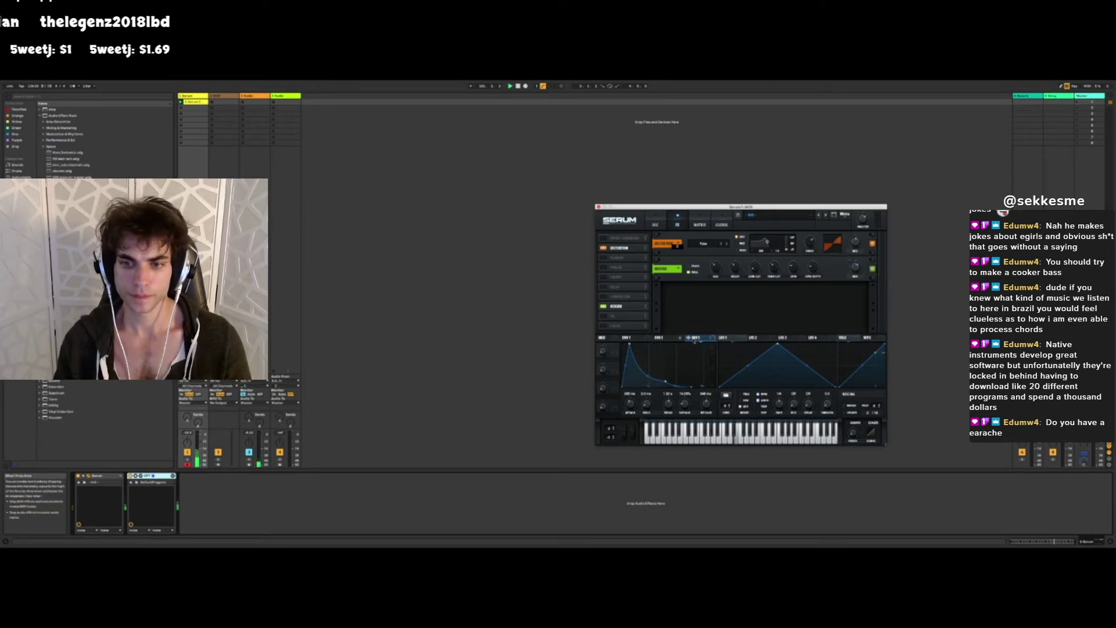
right_click(854, 266)
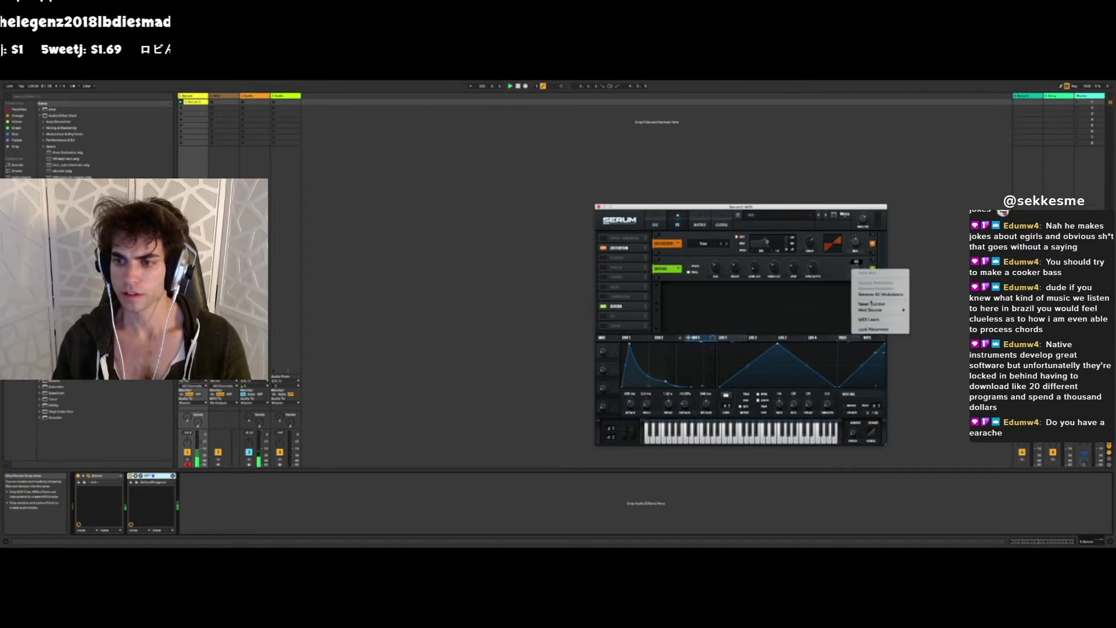
click(872, 293)
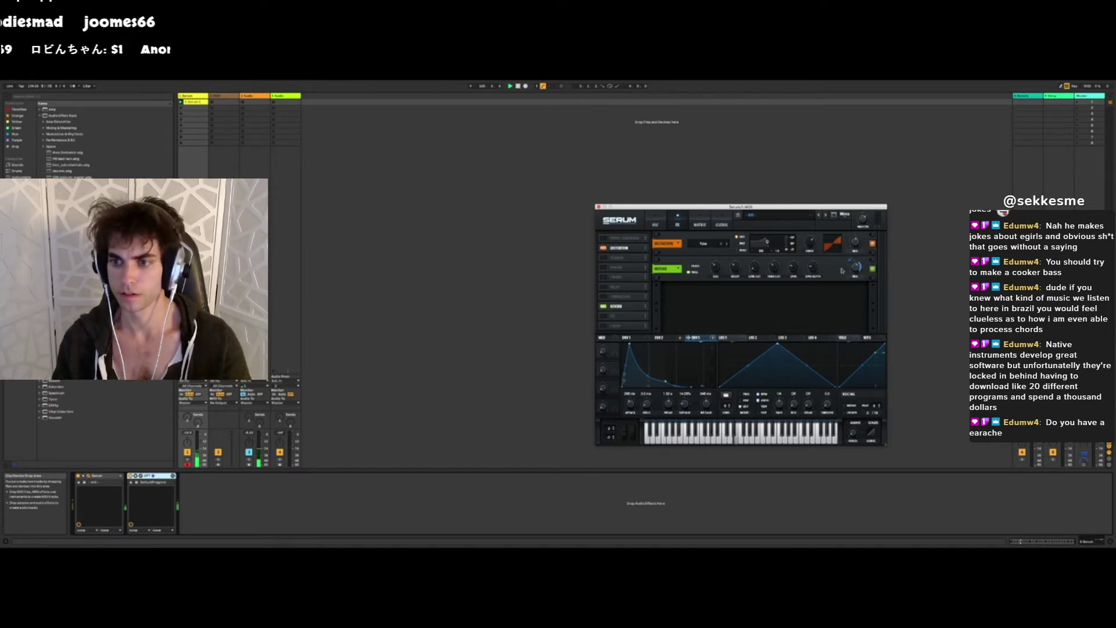
drag(855, 267, 855, 270)
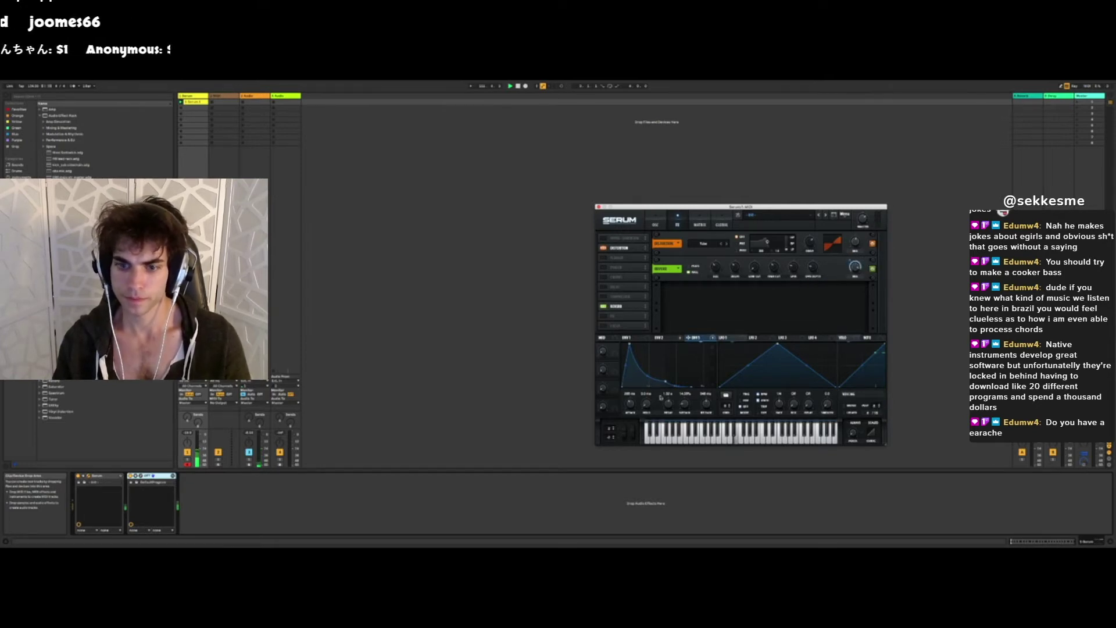
drag(630, 344, 621, 342)
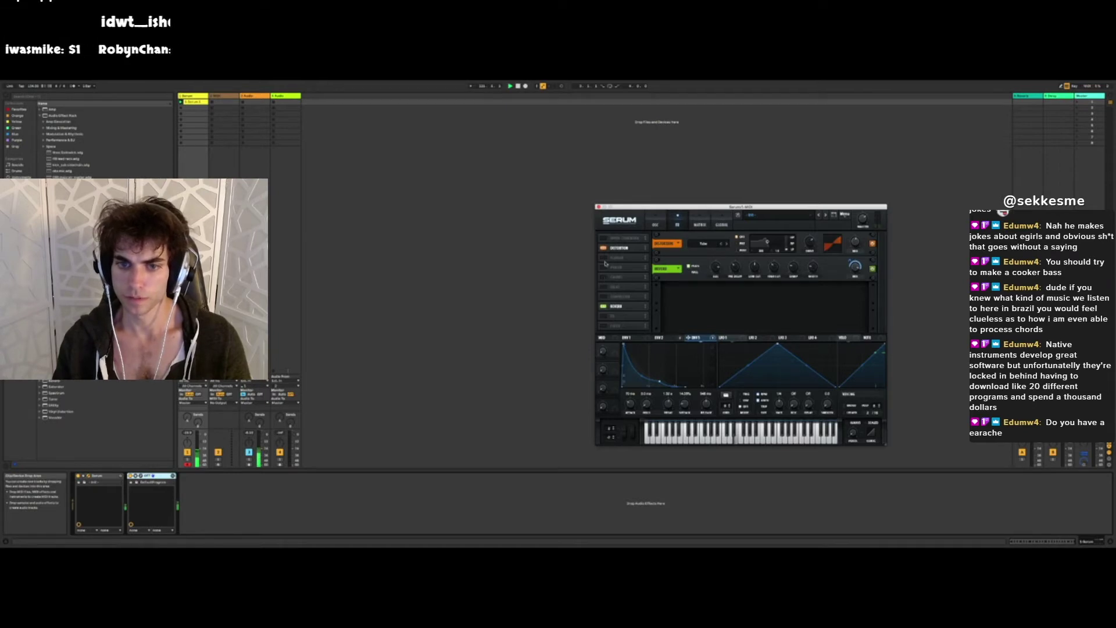
- Add Serum's EQ effect, switch its high band to a low-pass shape, and adjust the band's frequency
click(604, 316)
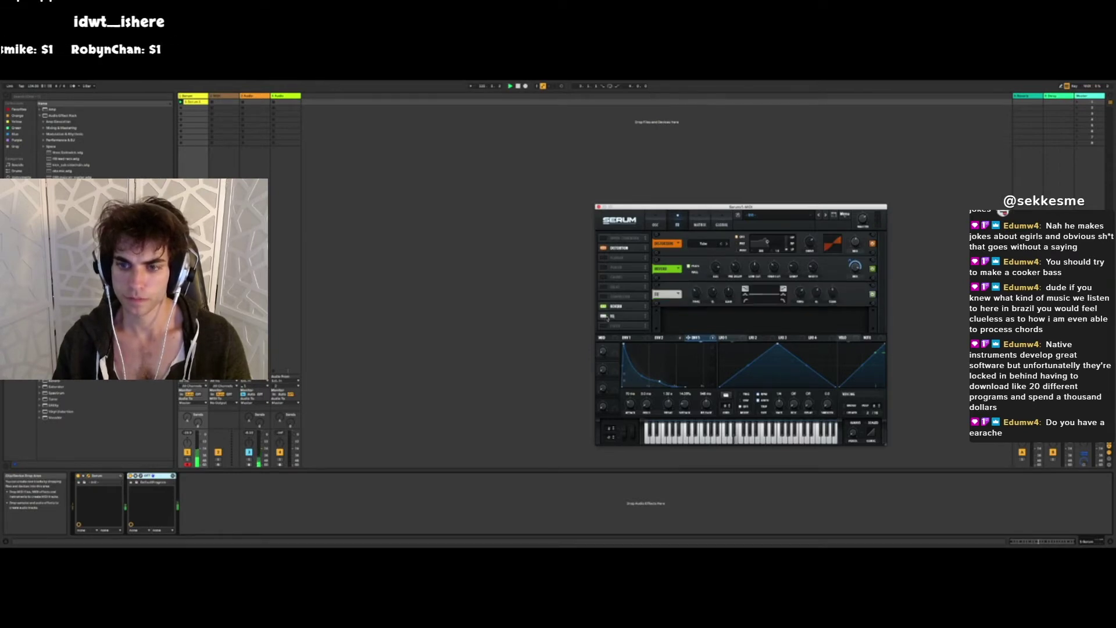
click(783, 300)
mouse_move(800, 292)
mouse_down()
mouse_move(829, 303)
mouse_move(801, 287)
mouse_up()
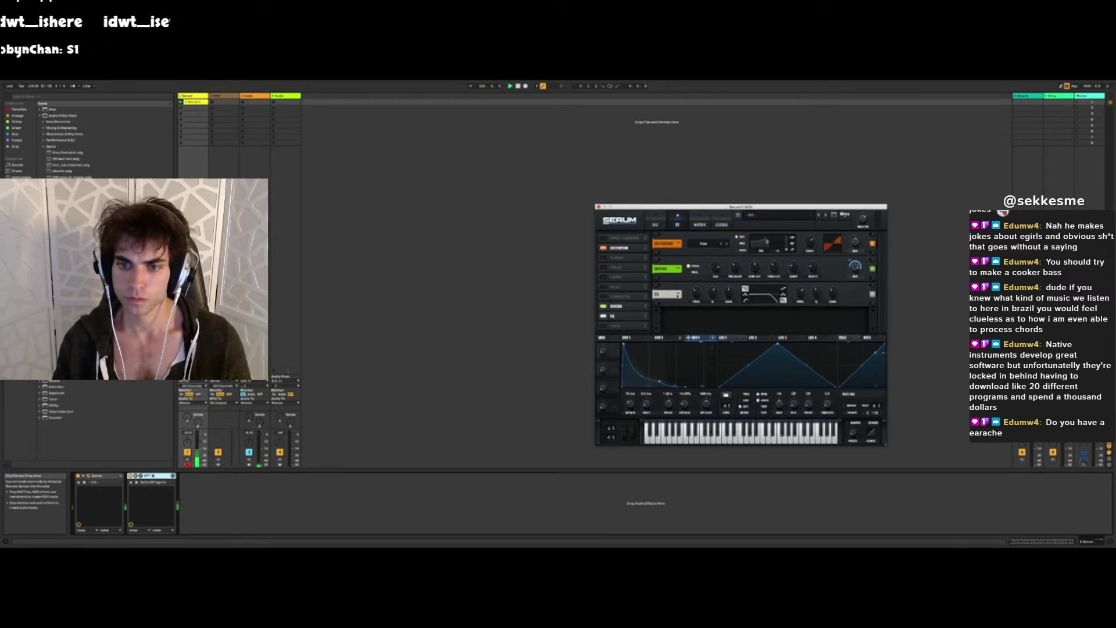
- Add Serum's Filter effect and pick a type from the Misc category, moving on to the following type
click(605, 326)
click(706, 320)
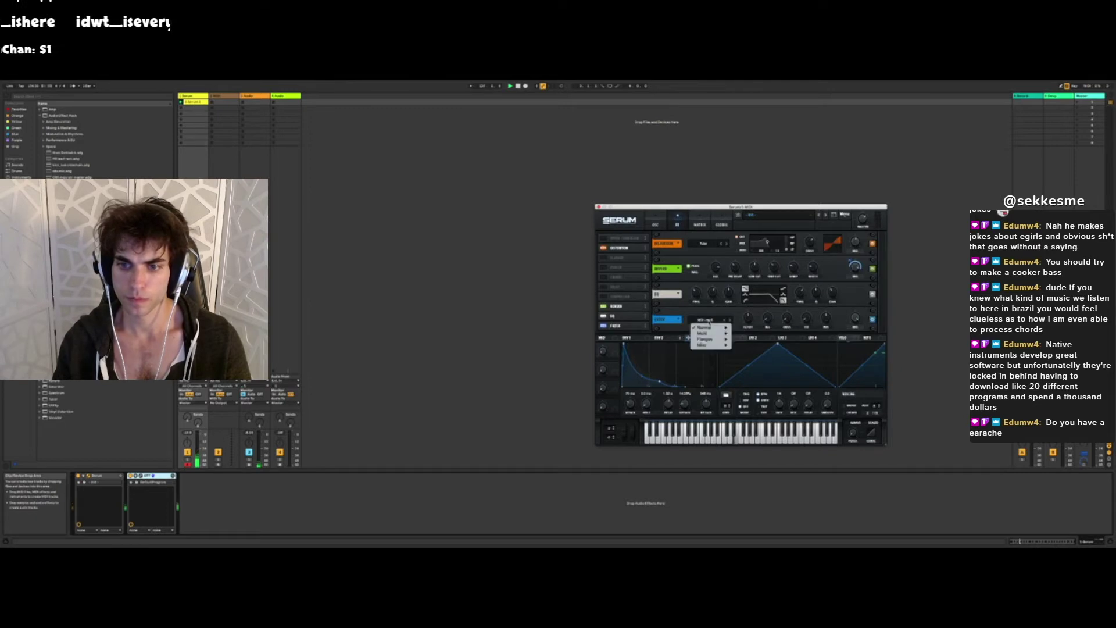
mouse_move(708, 348)
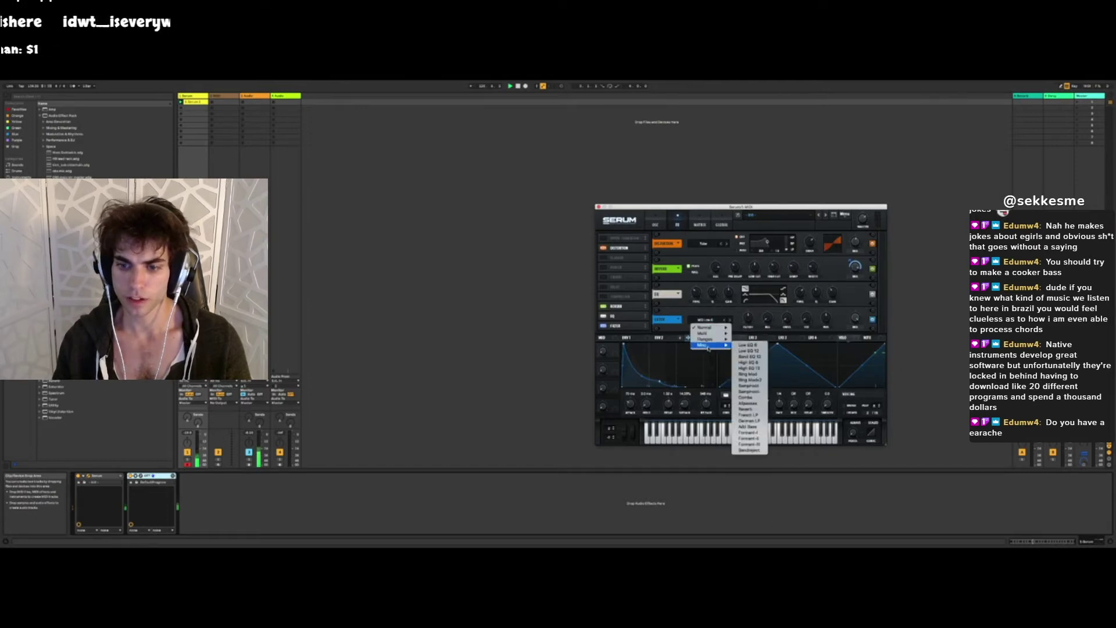
click(750, 398)
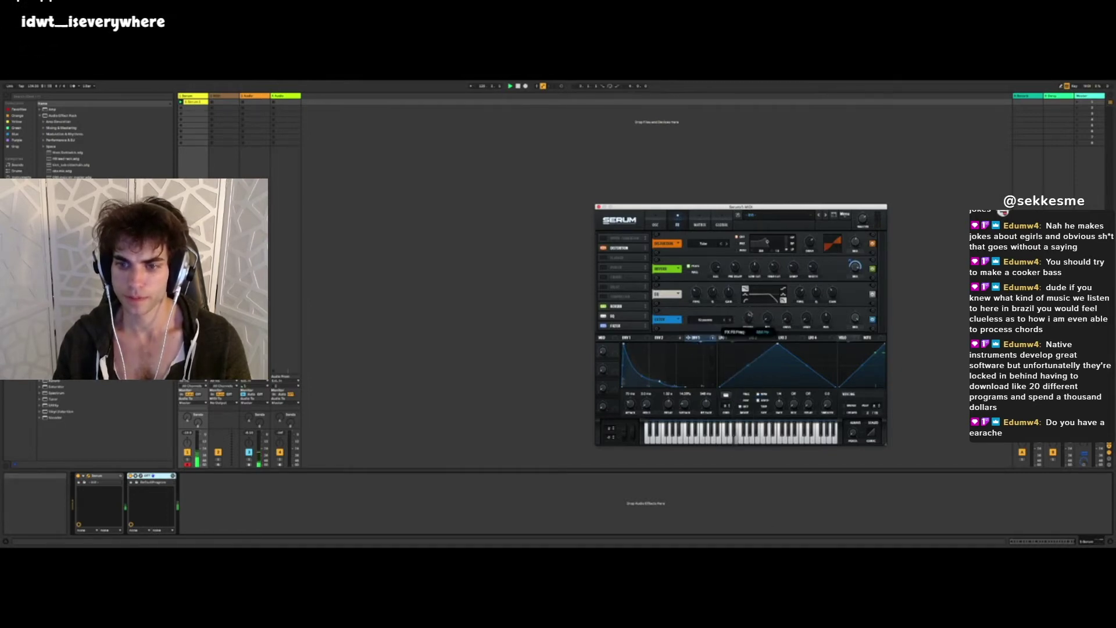
click(731, 320)
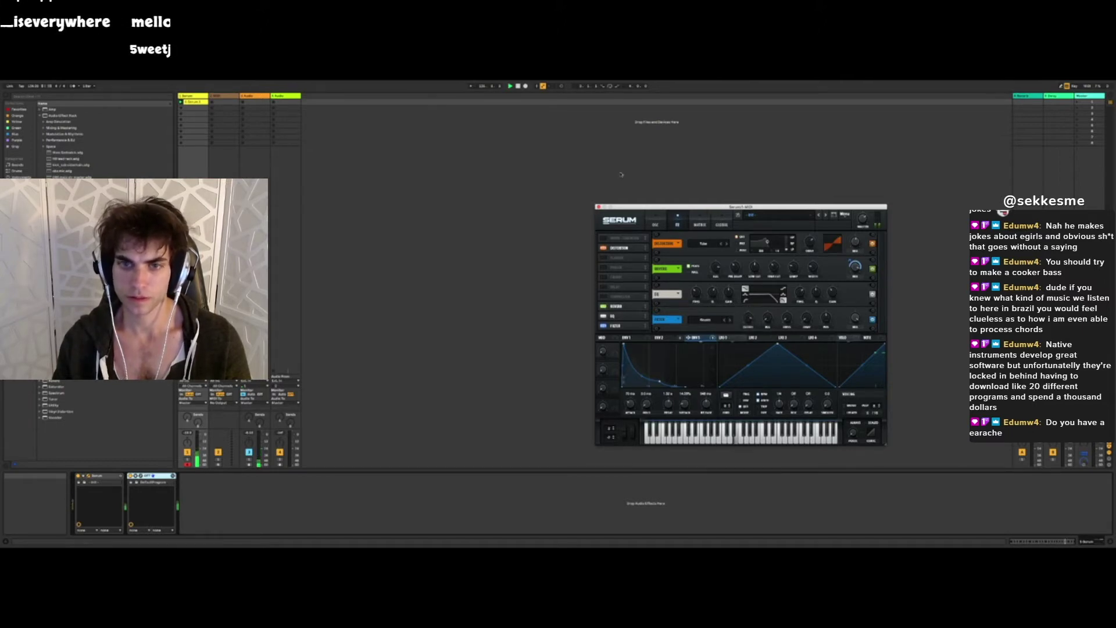
- Close Serum, open the track's MIDI clip, and rework its opening into two longer, spaced notes
click(599, 207)
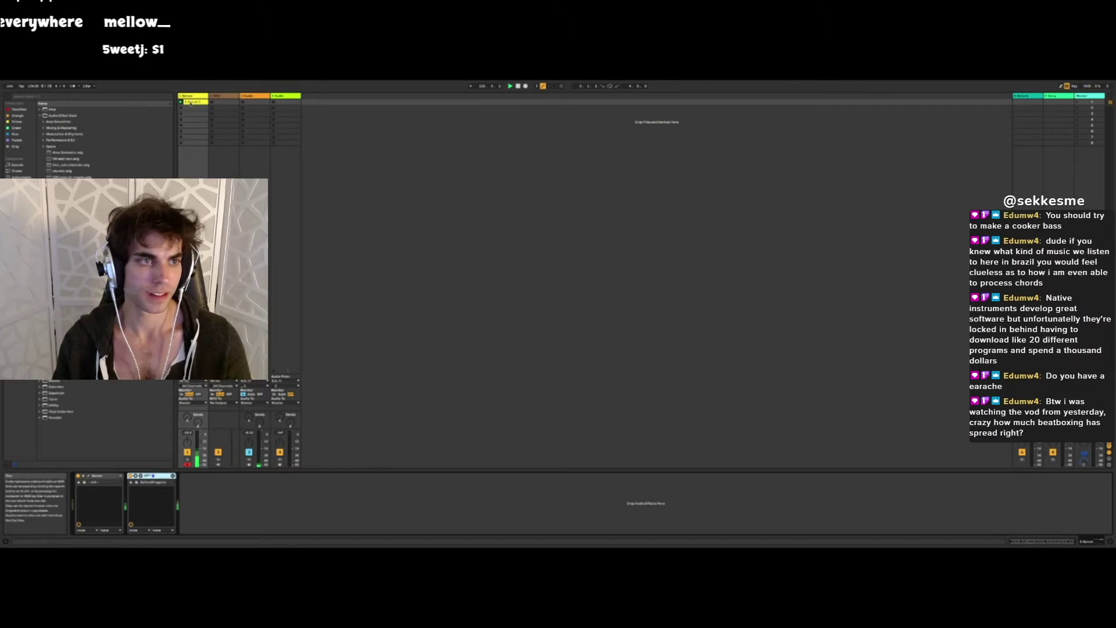
click(190, 103)
click(192, 513)
key(Delete)
key(space)
key(space)
key(space)
drag(227, 503, 188, 502)
- Restart playback repeatedly to audition the clip's edited opening notes
key(space)
key(space)
key(space)
key(space)
key(space)
key(space)
key(space)
key(space)
key(space)
key(space)
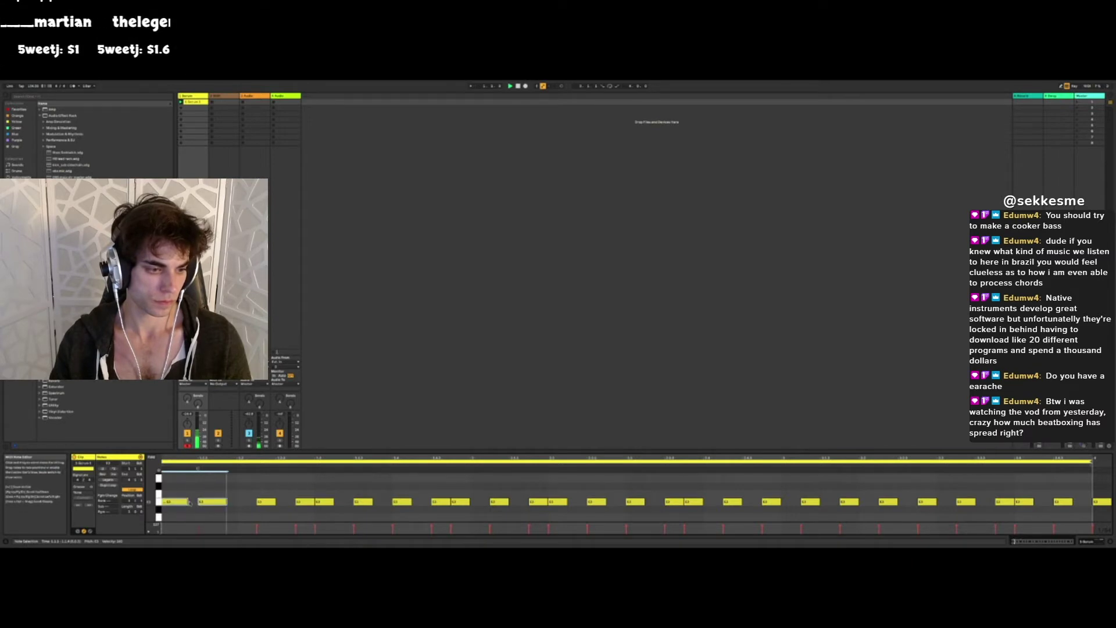
key(space)
key(space)
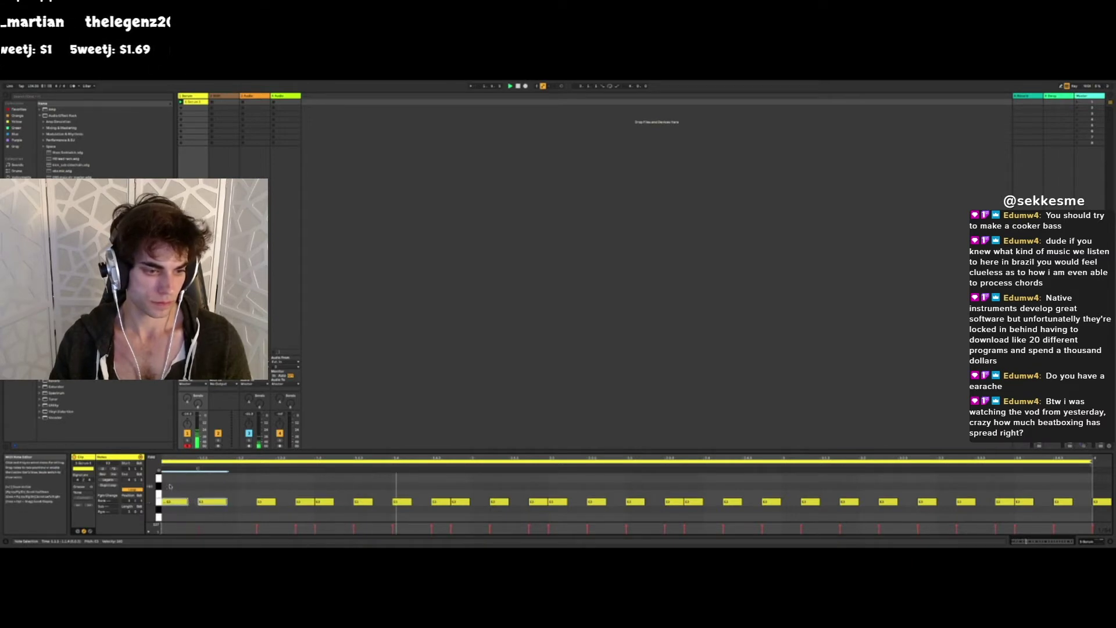
key(space)
key(space)
- Copy the opening pair of notes further along the clip, fill the gap before them, and place another long note after them
drag(177, 486, 454, 507)
click(217, 492)
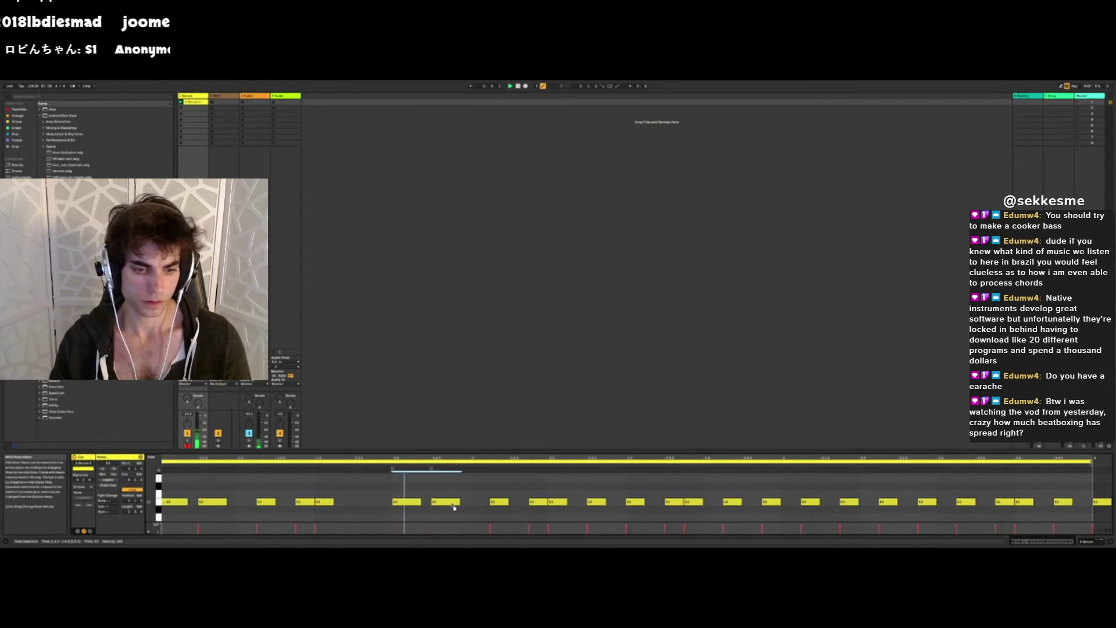
drag(329, 505, 363, 503)
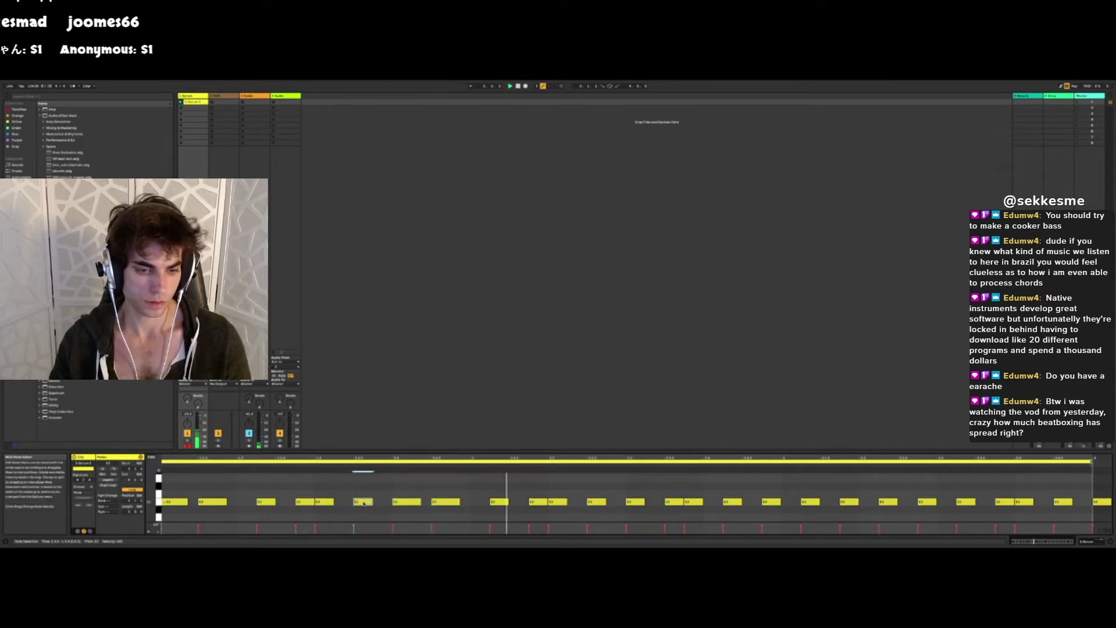
double_click(443, 494)
mouse_move(448, 504)
mouse_down()
mouse_move(473, 505)
mouse_move(444, 495)
mouse_move(434, 504)
mouse_move(479, 502)
mouse_up()
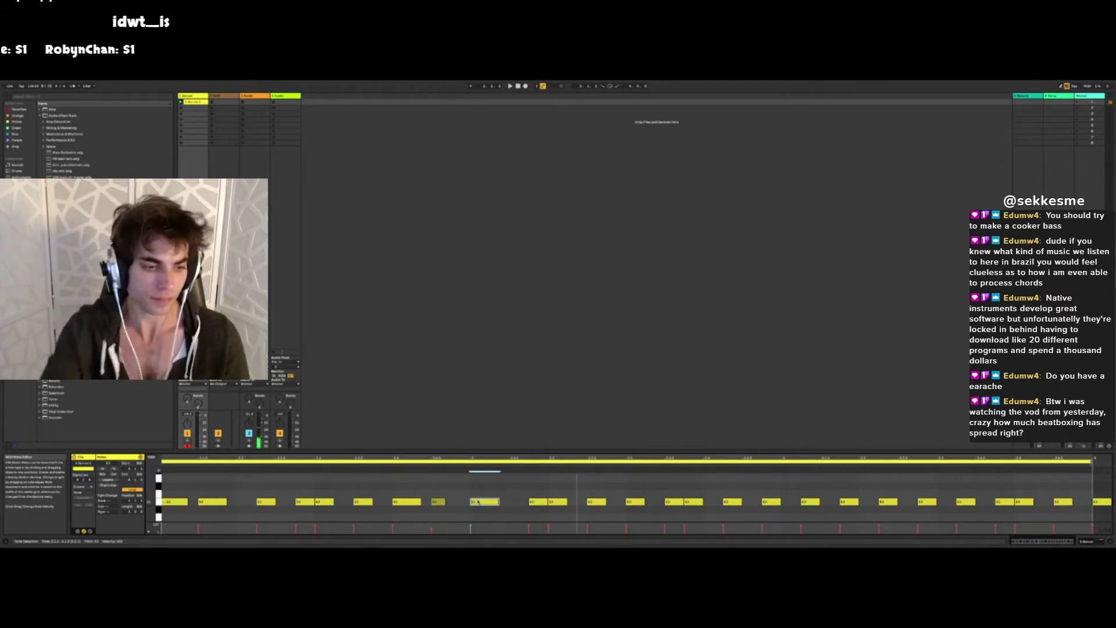
- Shorten the clip's loop to end where the last placed long note begins, and lower the final looped note's velocity
click(1092, 462)
drag(1091, 463, 470, 463)
click(451, 512)
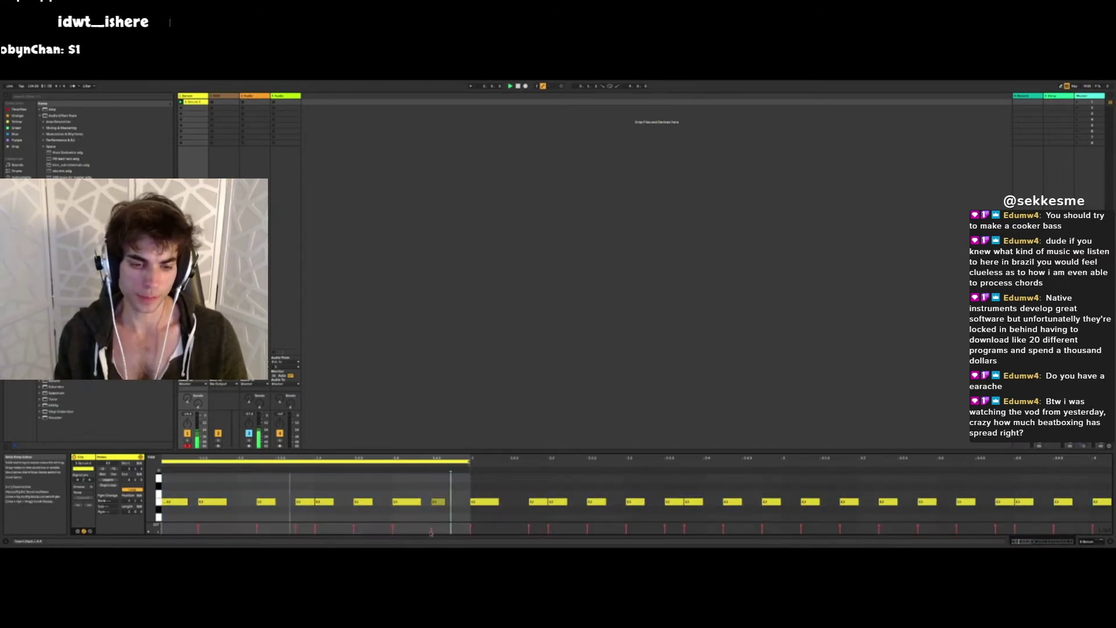
click(432, 529)
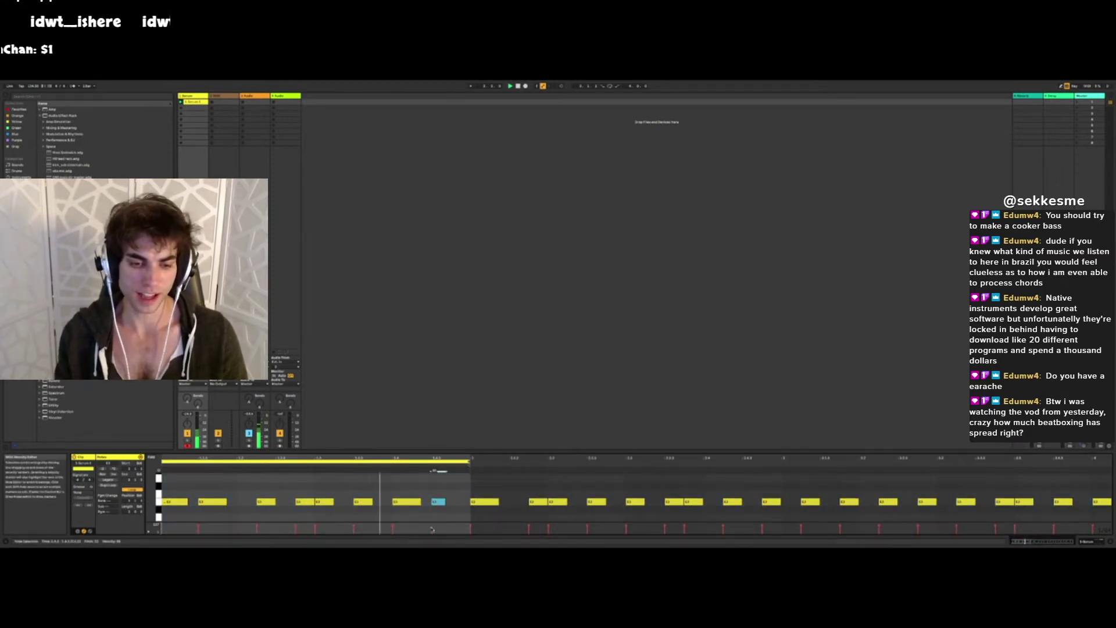
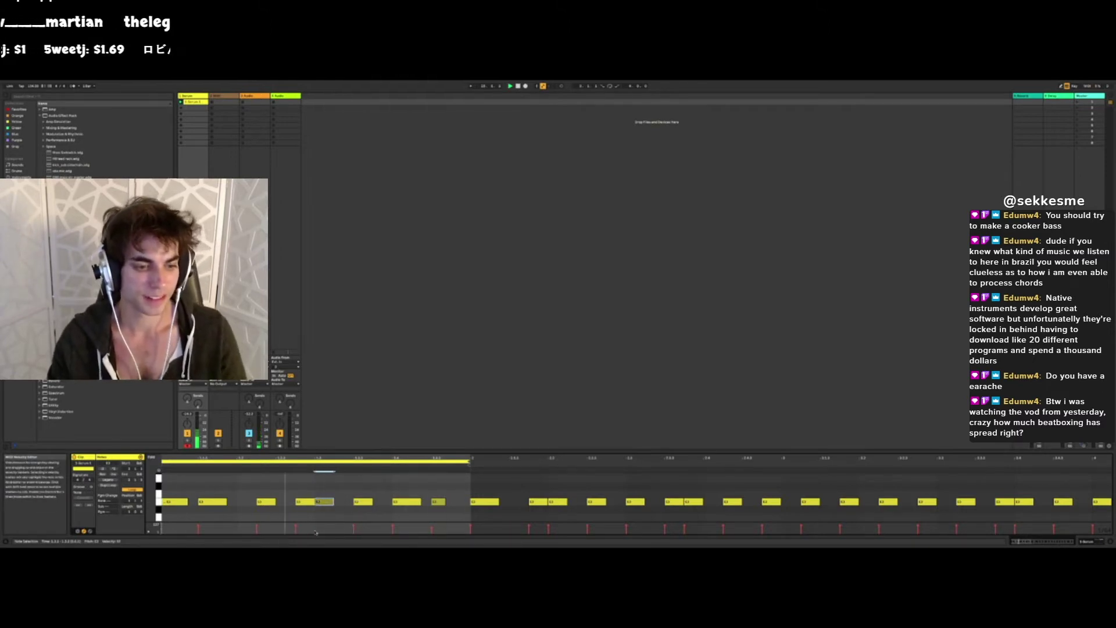
- Open Serum on the bass track, adjust Env 2's curve, close the synth, and add a Reverb to the track
click(212, 501)
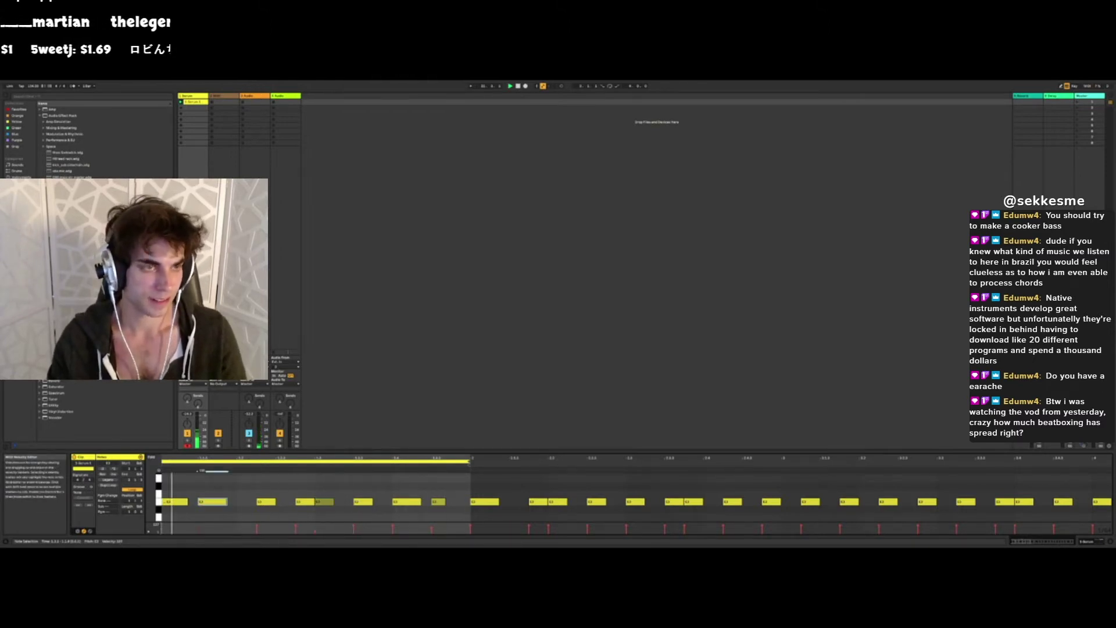
double_click(188, 95)
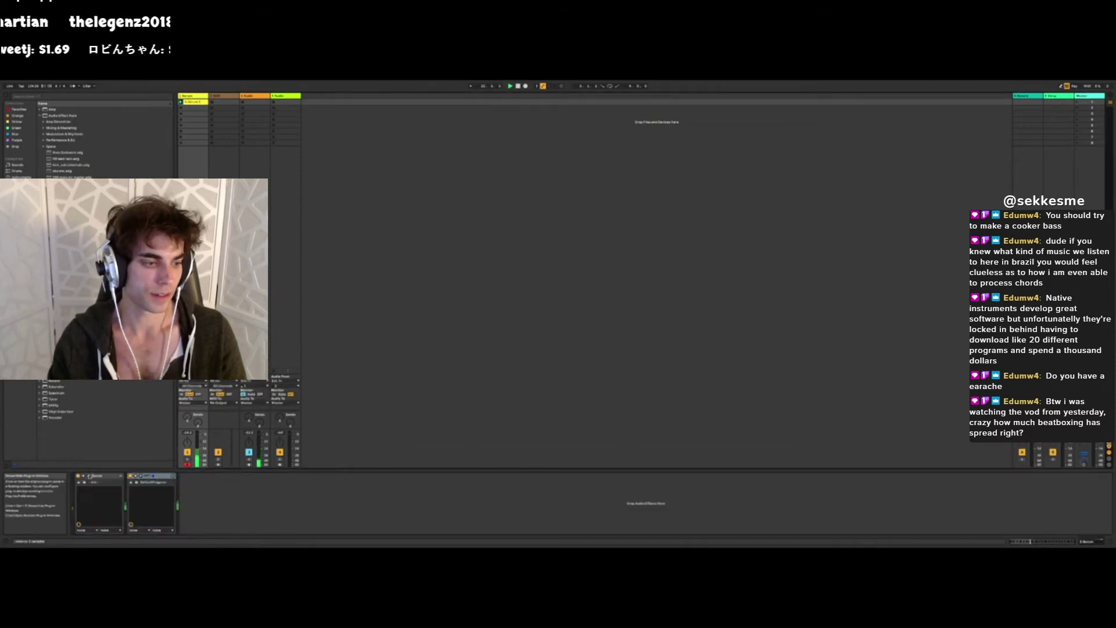
click(89, 476)
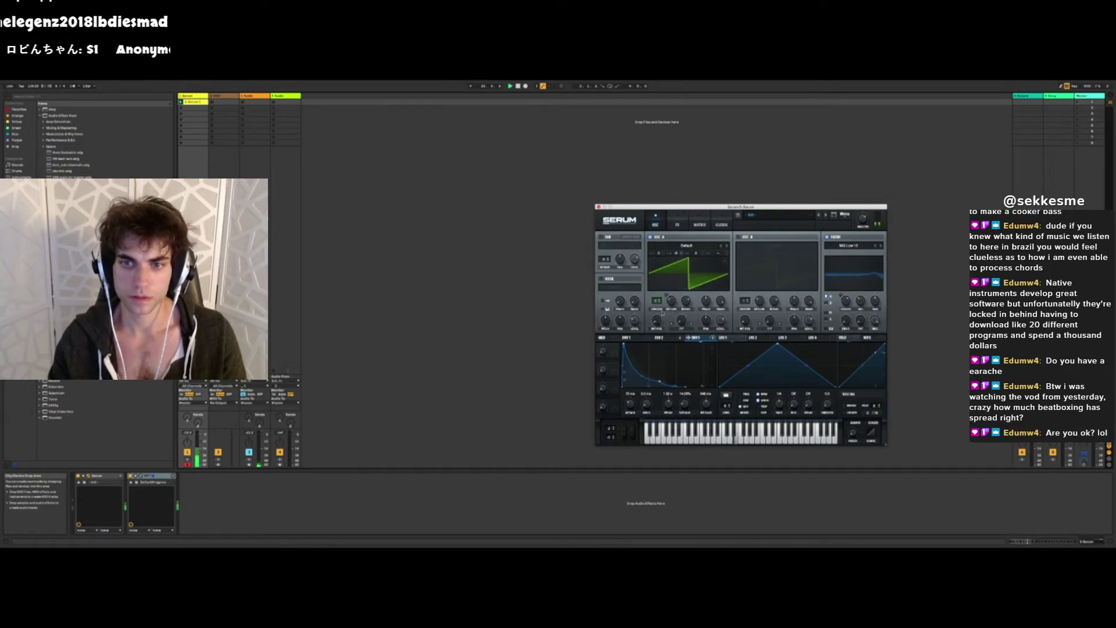
click(663, 337)
drag(642, 356, 630, 381)
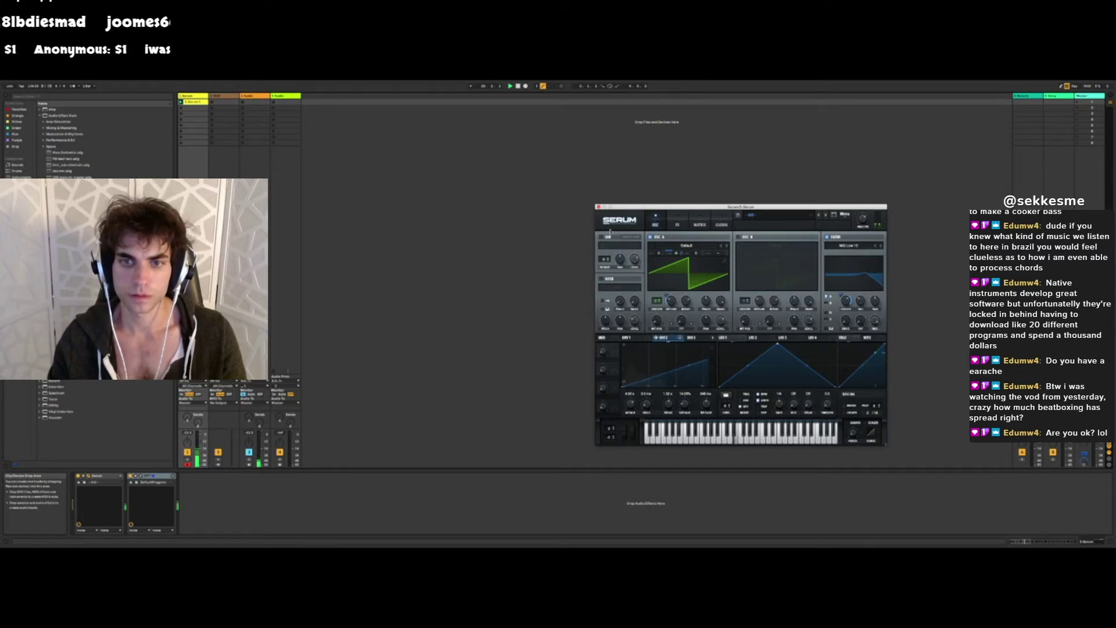
click(599, 207)
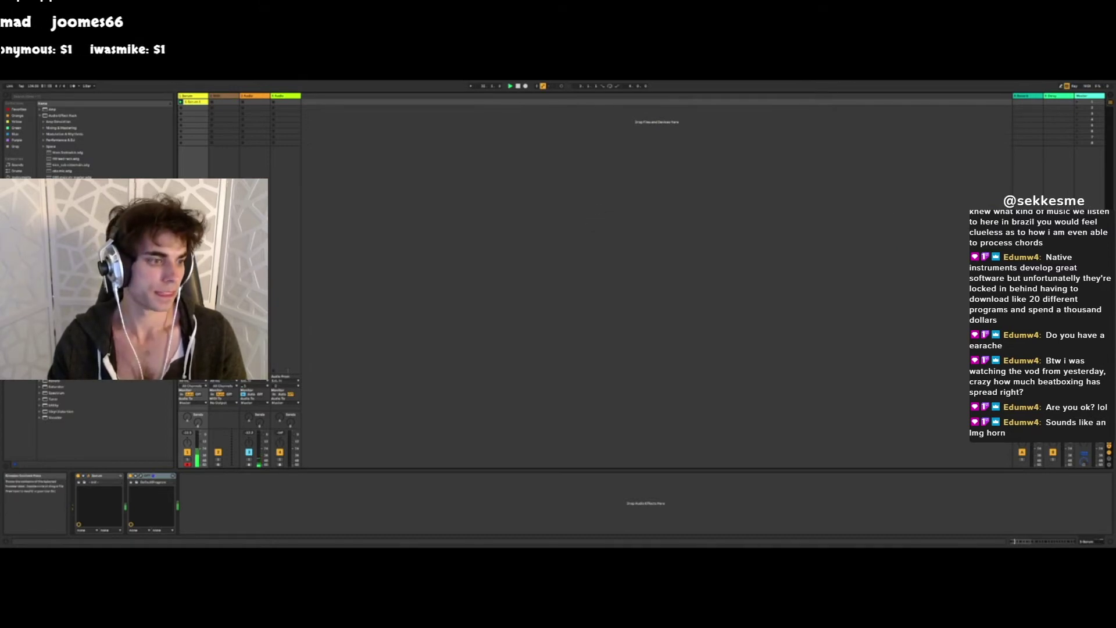
double_click(55, 382)
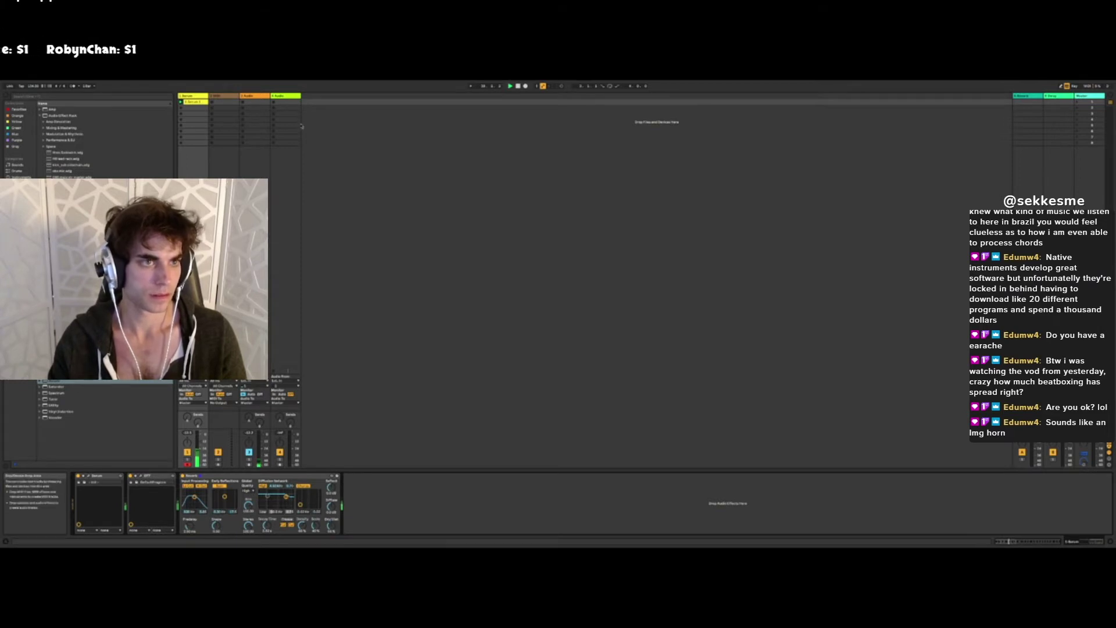
- Load another Serum on the empty MIDI track and switch oscillator A to the Analog_BD_Sin wavetable
click(223, 96)
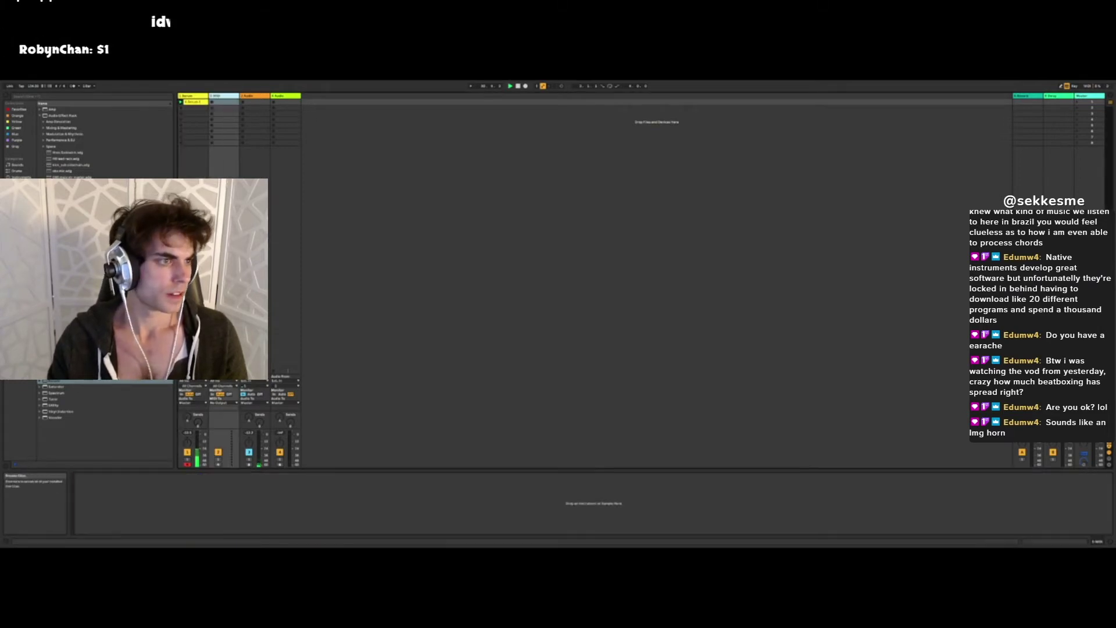
click(18, 202)
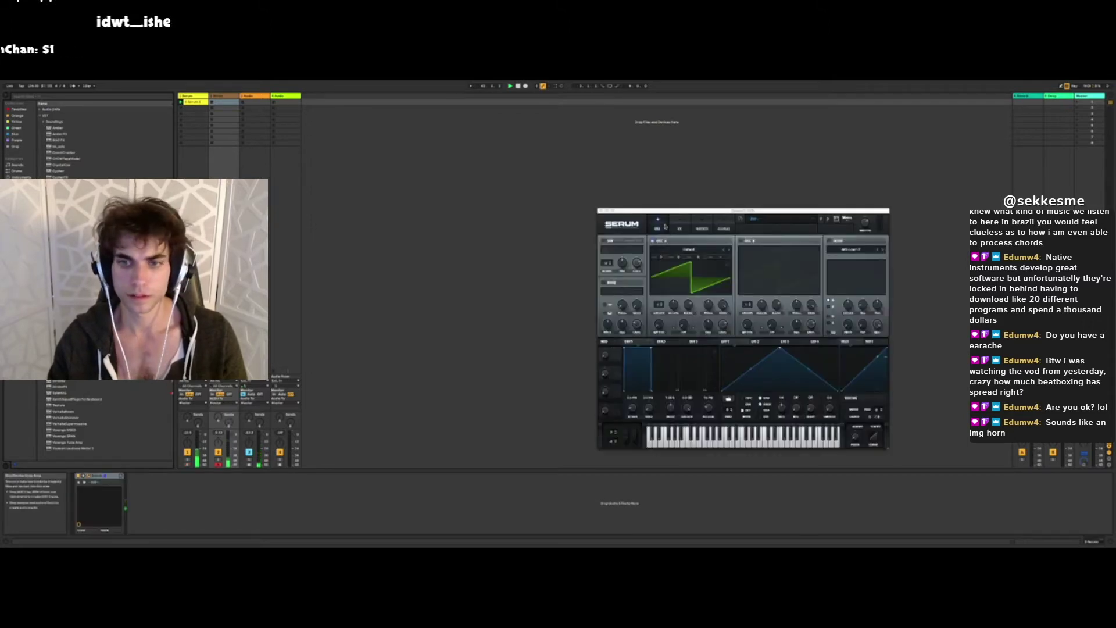
click(729, 250)
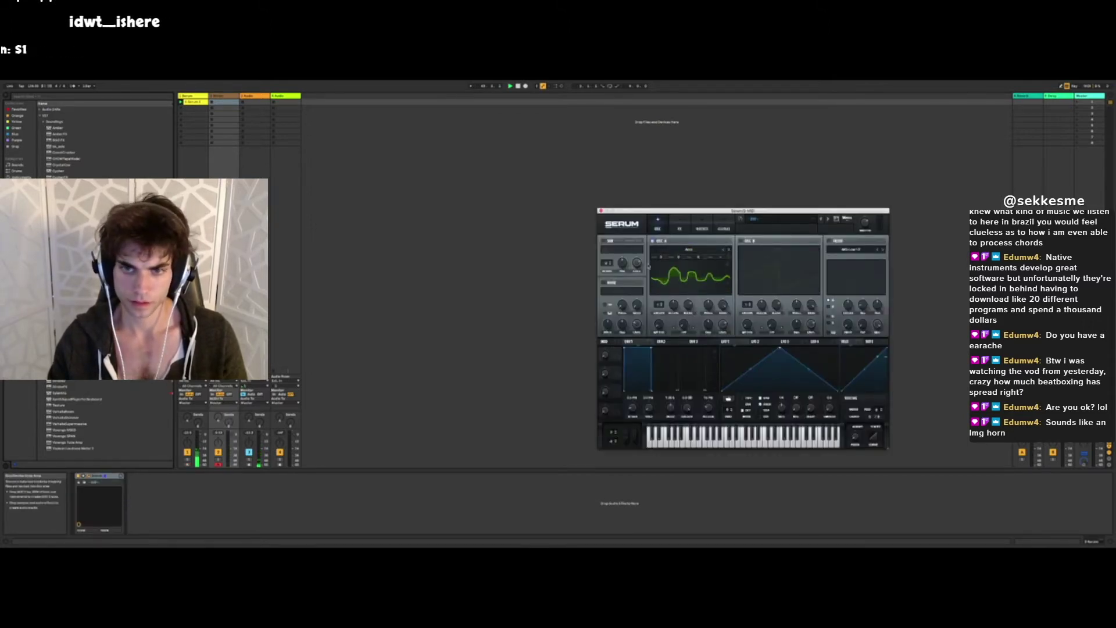
click(729, 250)
click(725, 251)
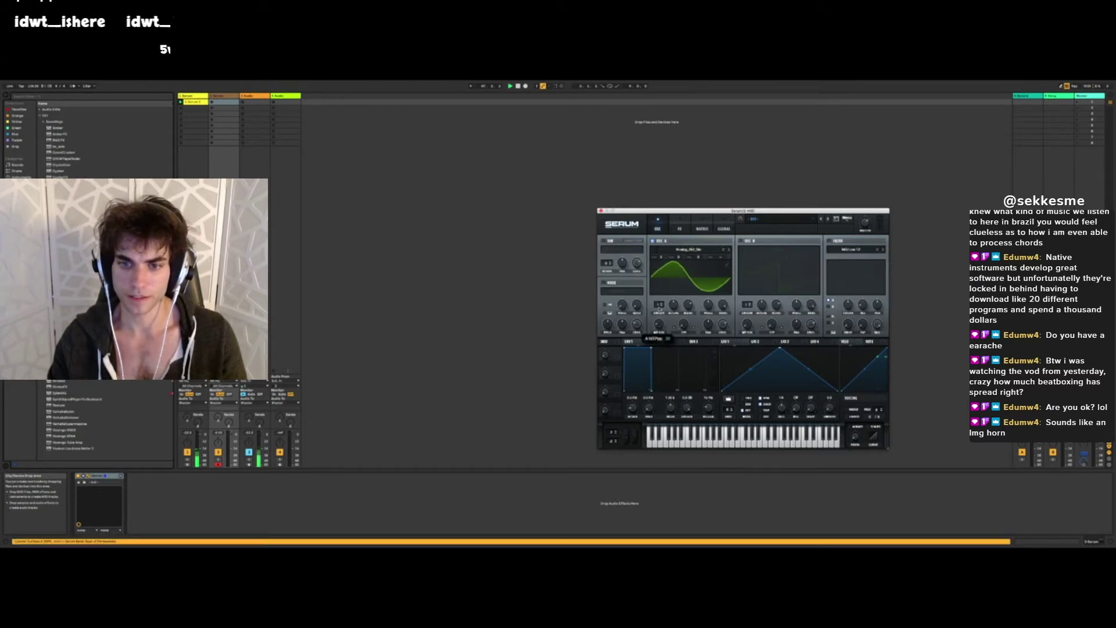
- Shape Env 2 into a very short decay, assign it to oscillator A's coarse pitch, and play repeated test notes an octave lower
drag(651, 347, 619, 406)
drag(672, 341, 719, 260)
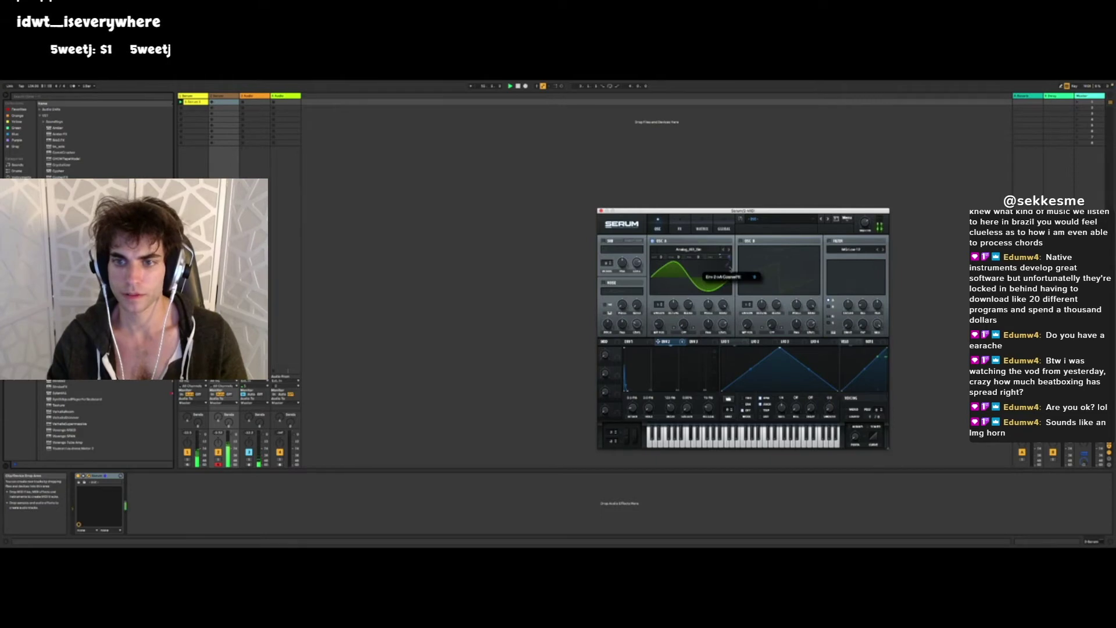
key(z)
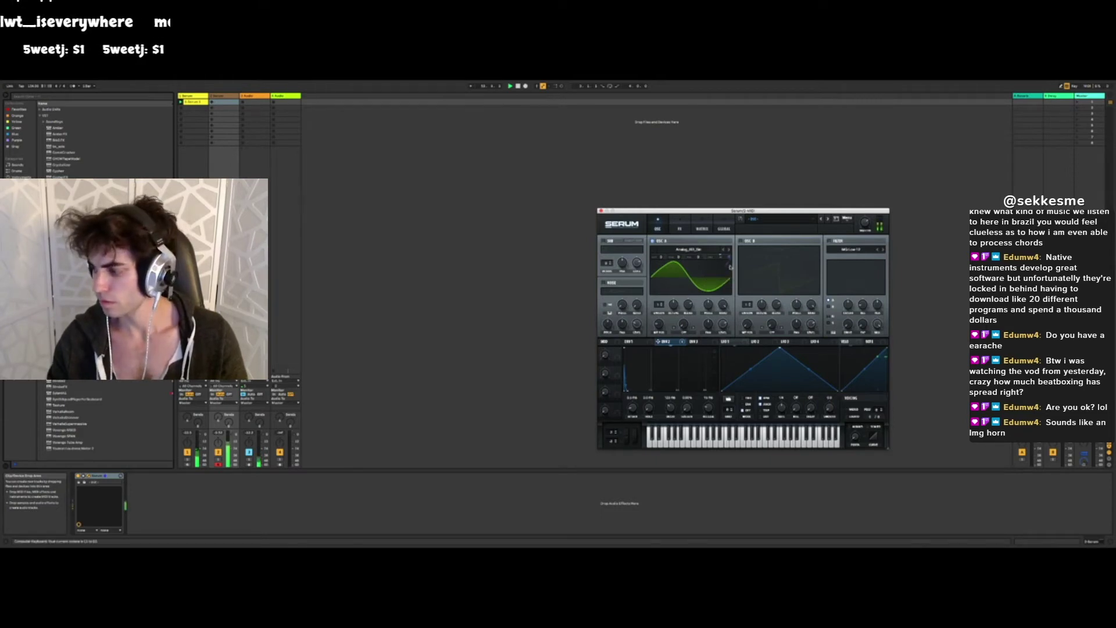
key(a)
key(a)
key(a)
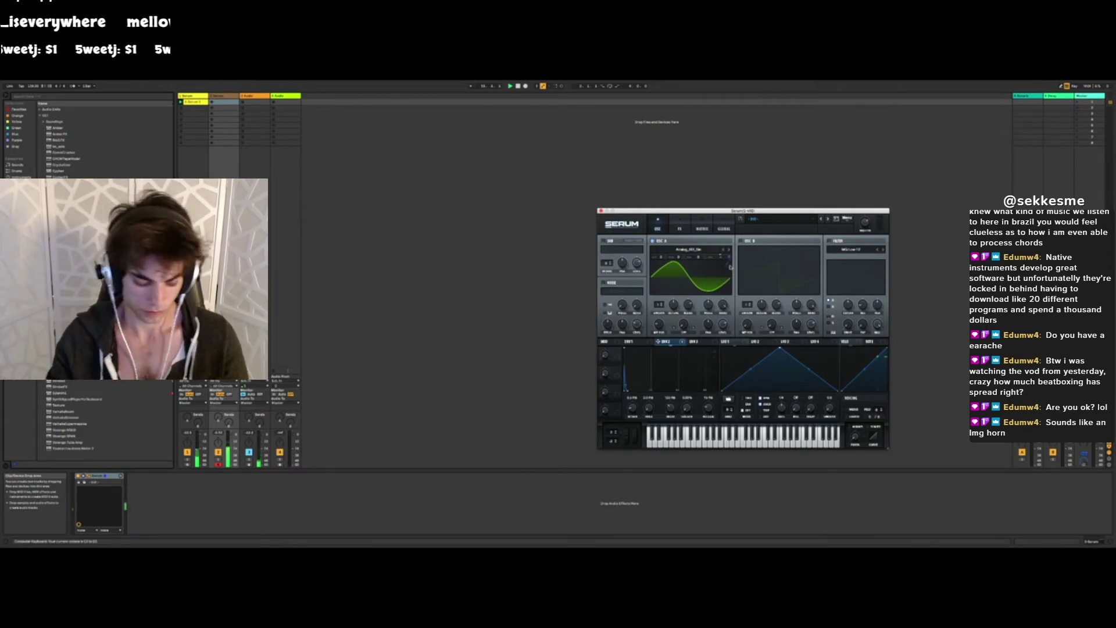
key(a)
key(a)
key(a)
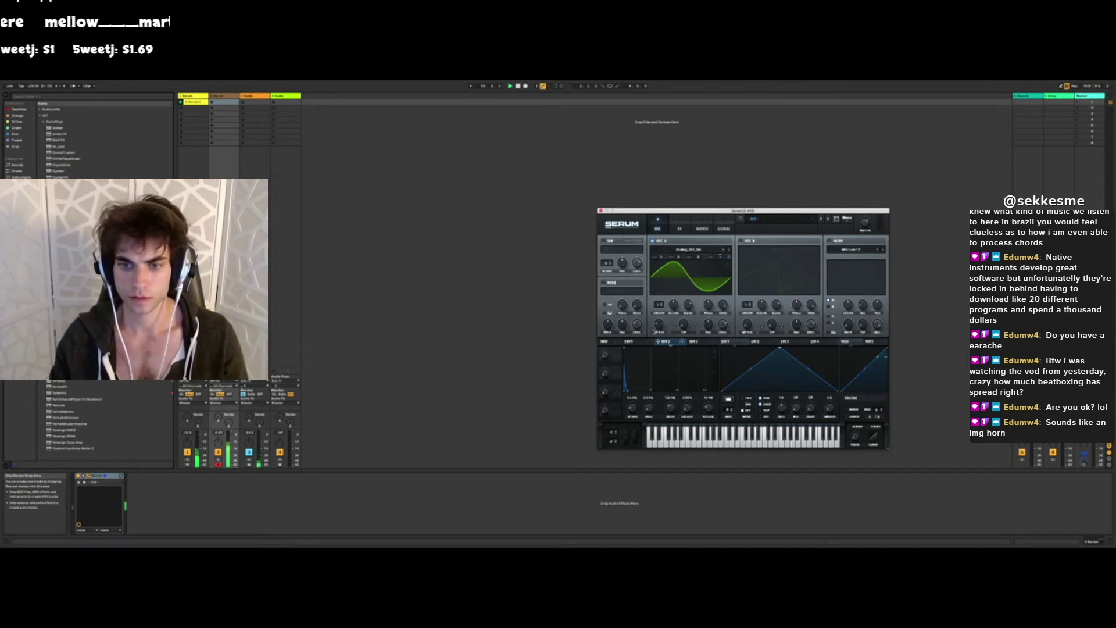
- Shape Env 1 into a short, plucky decay and enable Serum's compressor effect
click(640, 342)
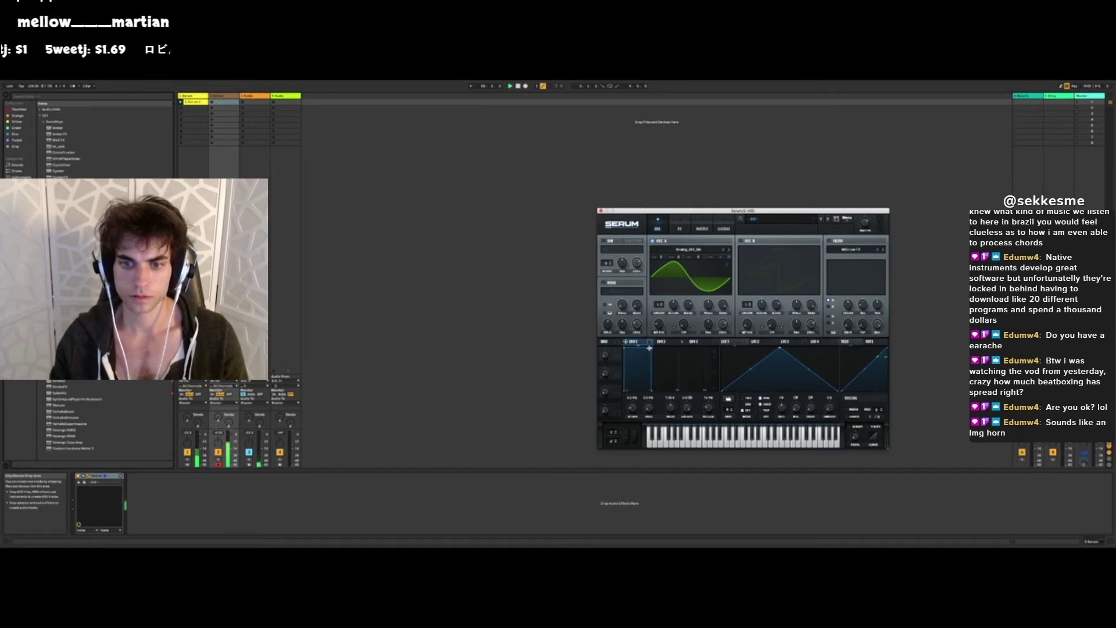
drag(652, 348, 630, 388)
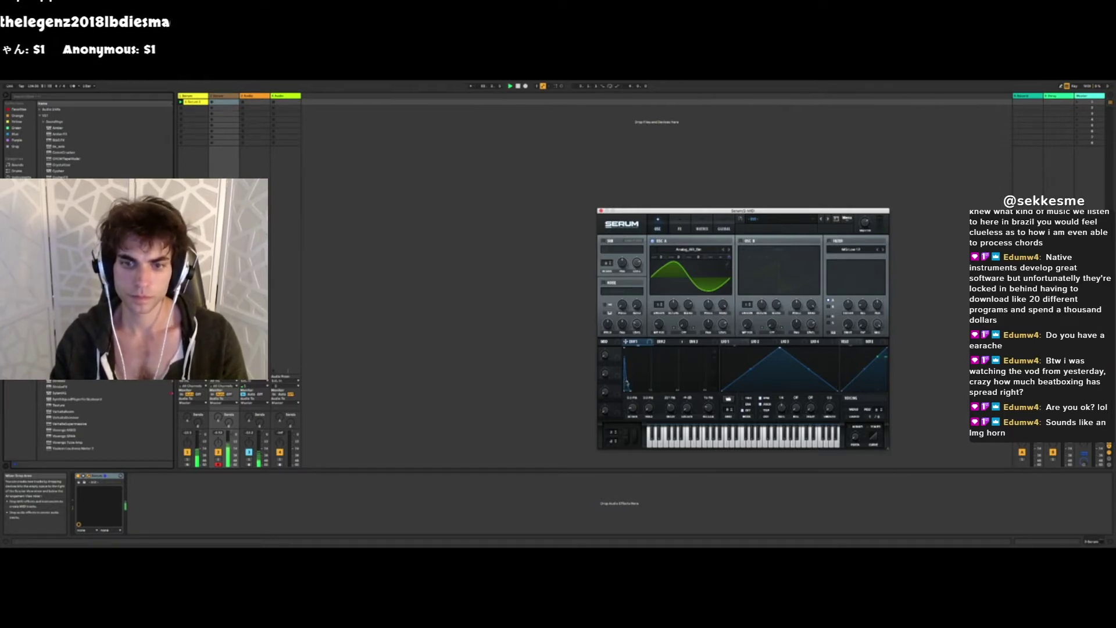
click(680, 230)
click(606, 301)
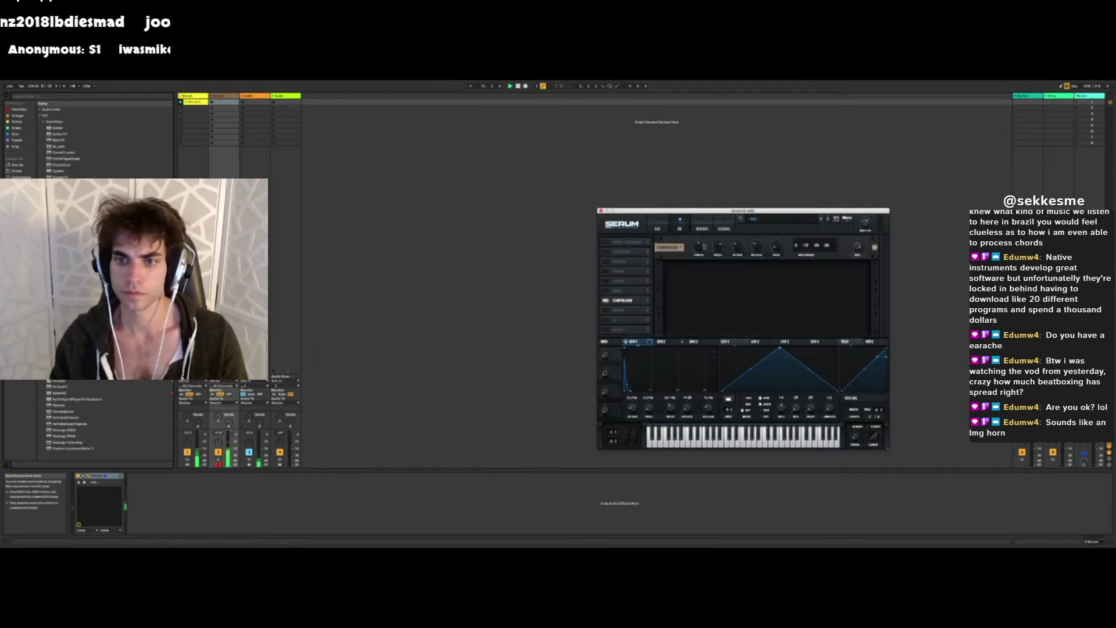
mouse_move(700, 244)
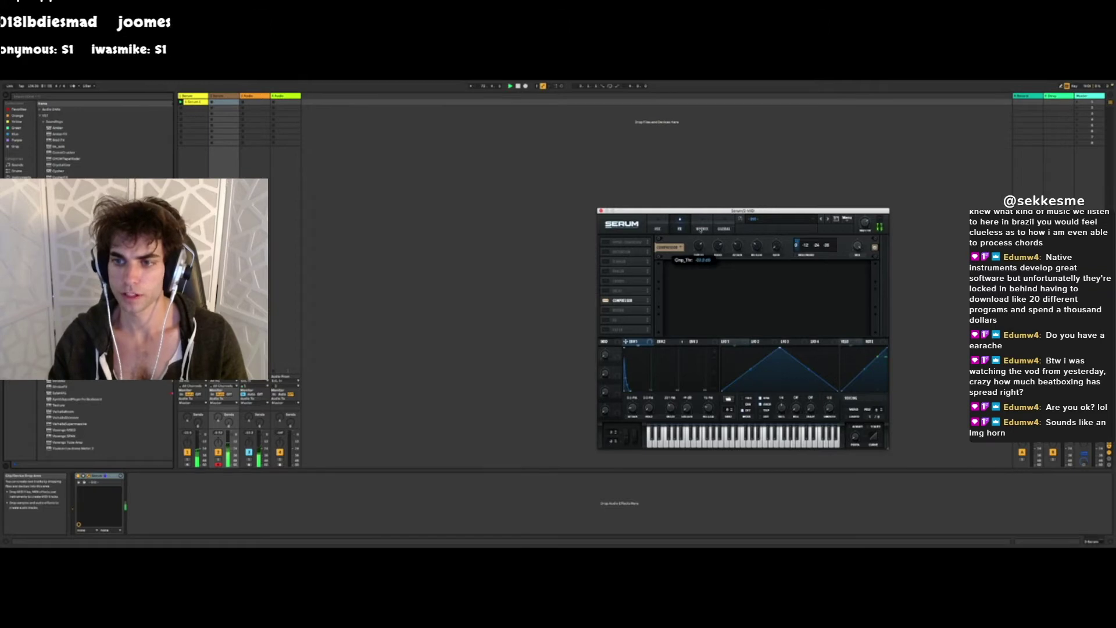
mouse_move(737, 247)
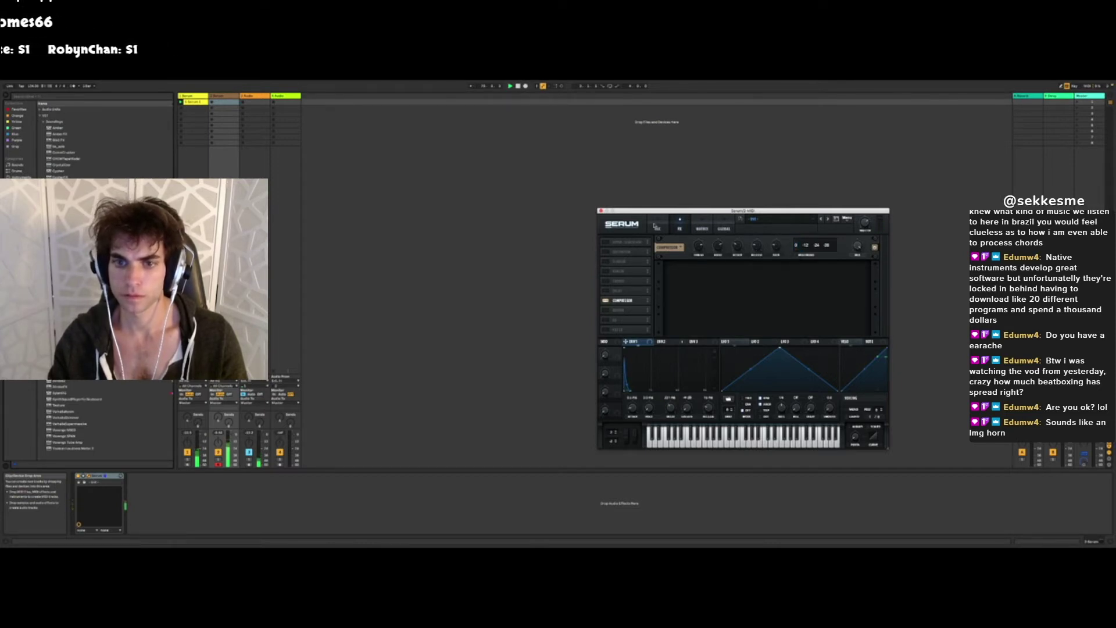
- Enable the noise oscillator, load a kick attack sample from the attacks category, and adjust its level
click(655, 225)
click(604, 284)
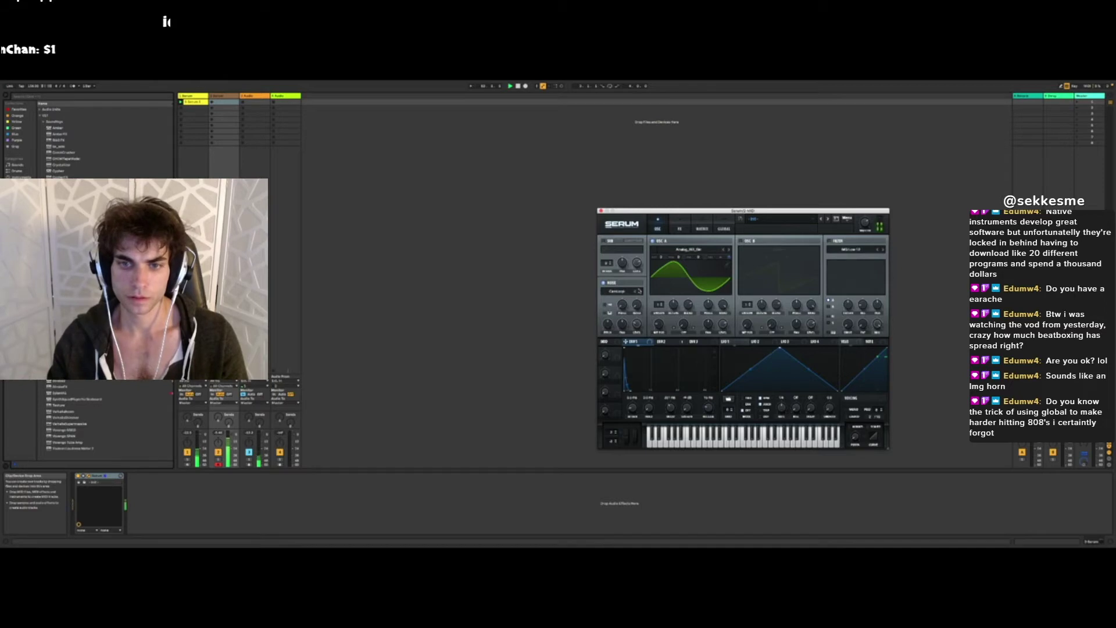
click(640, 291)
mouse_move(637, 305)
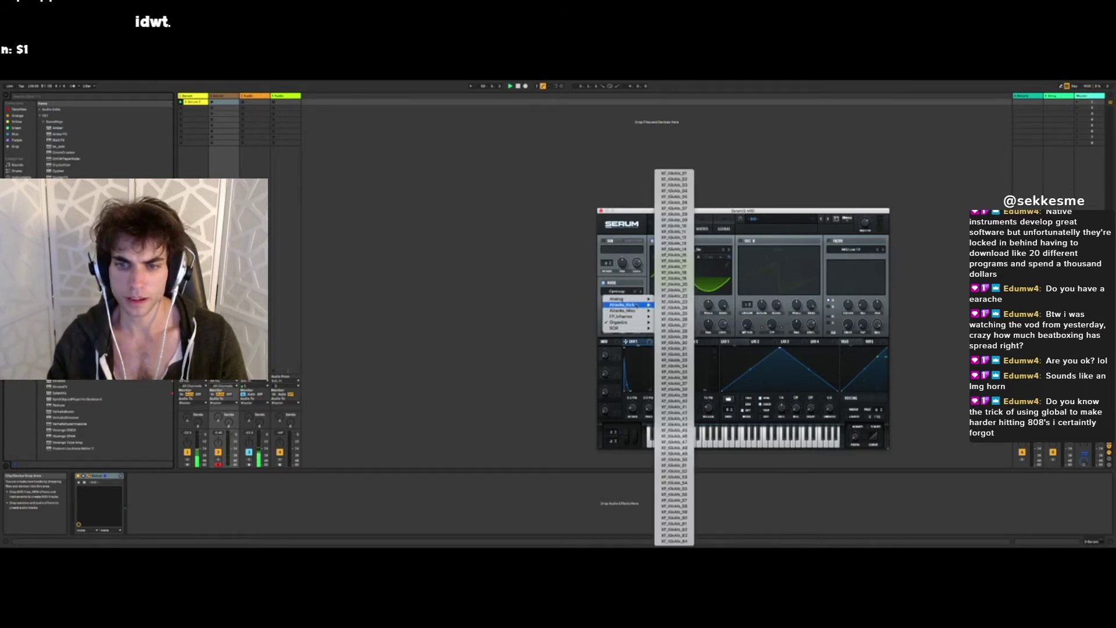
click(675, 343)
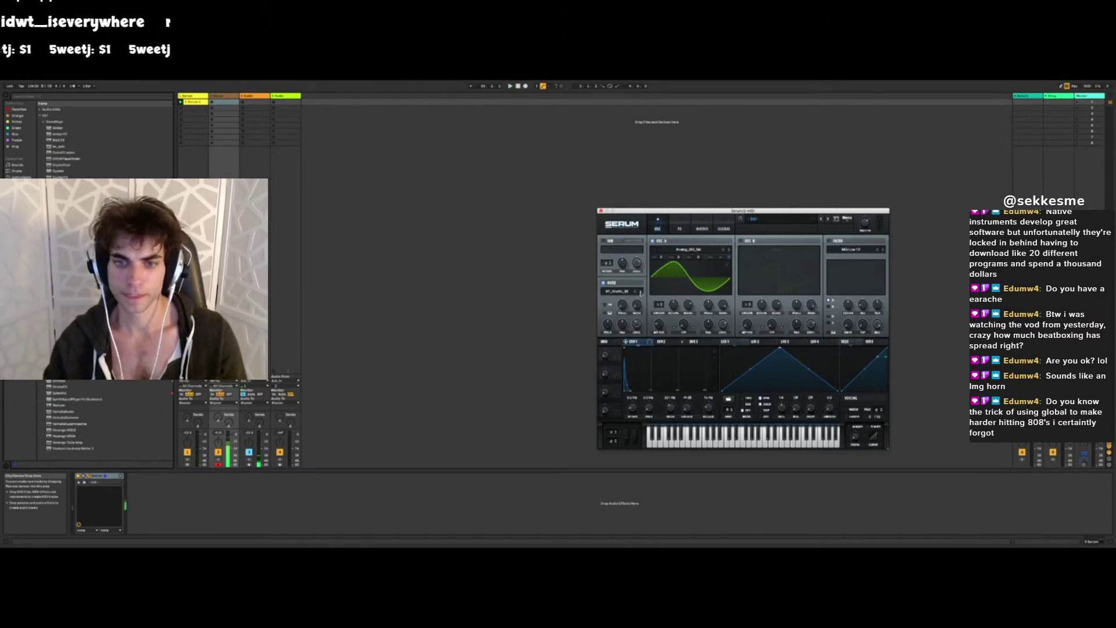
drag(639, 324, 638, 329)
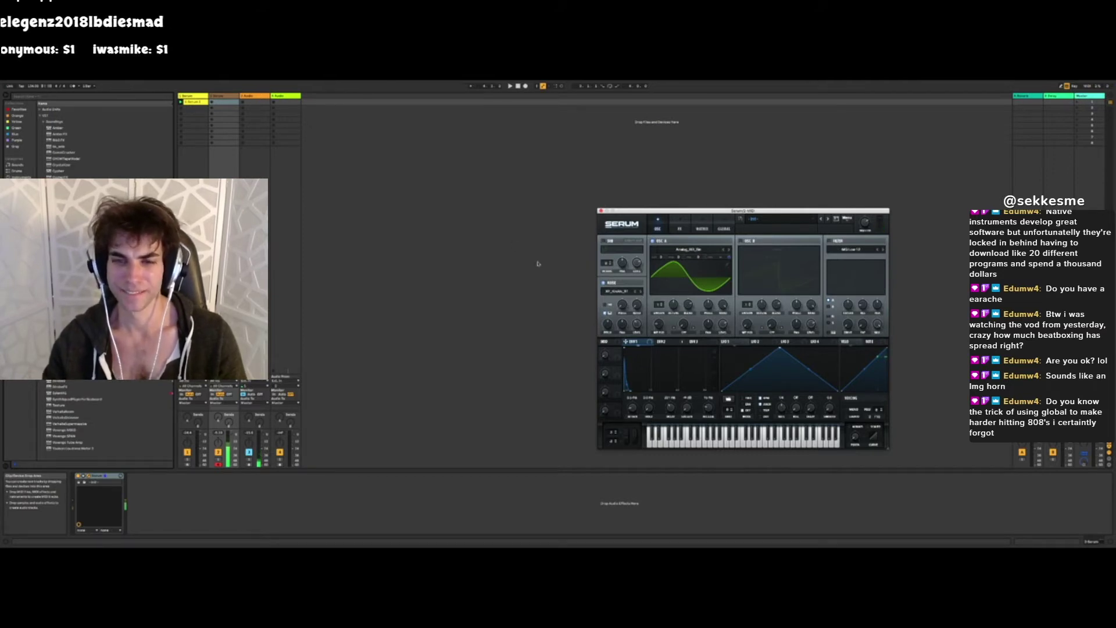
- Record a MIDI clip in the second track's first slot and quantize all its notes by start position only
click(211, 103)
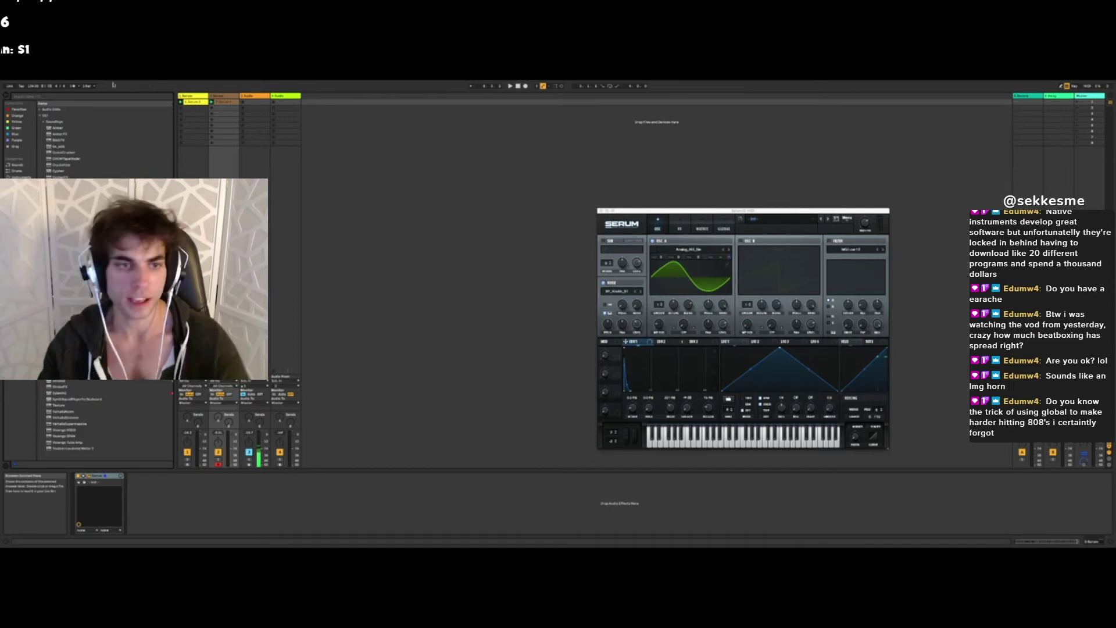
click(220, 104)
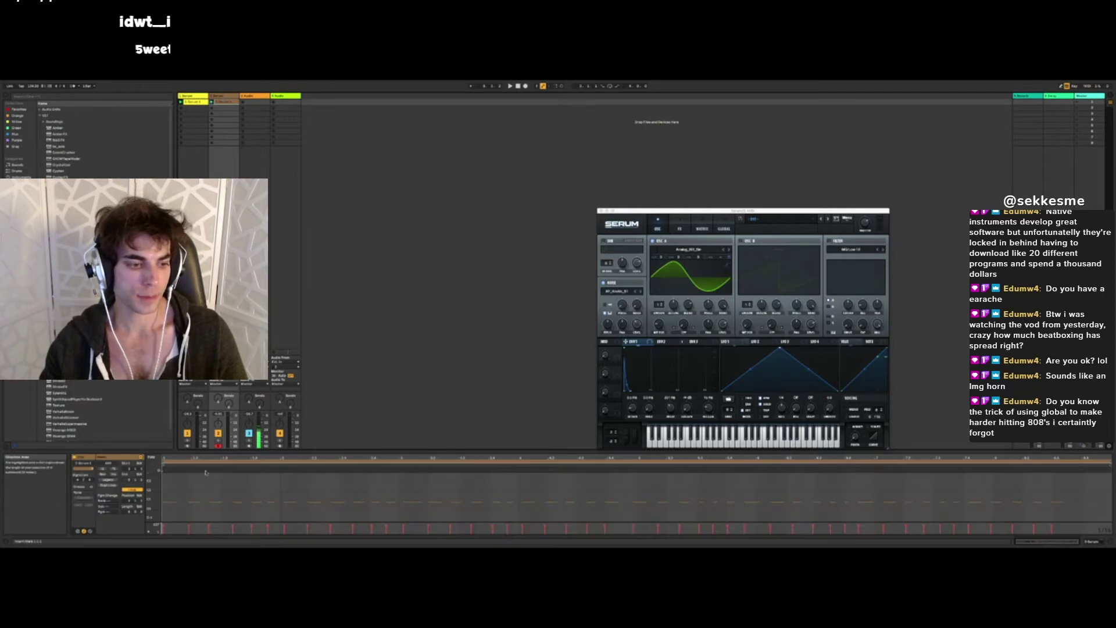
scroll(163, 502, up, 5)
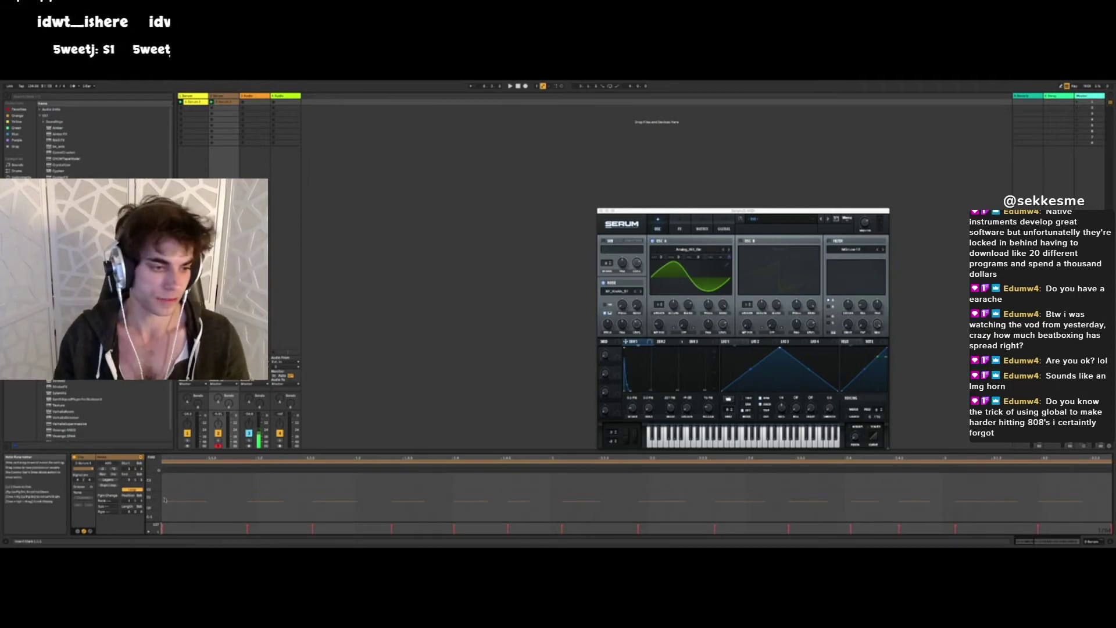
click(176, 501)
scroll(186, 498, down, 5)
click(193, 490)
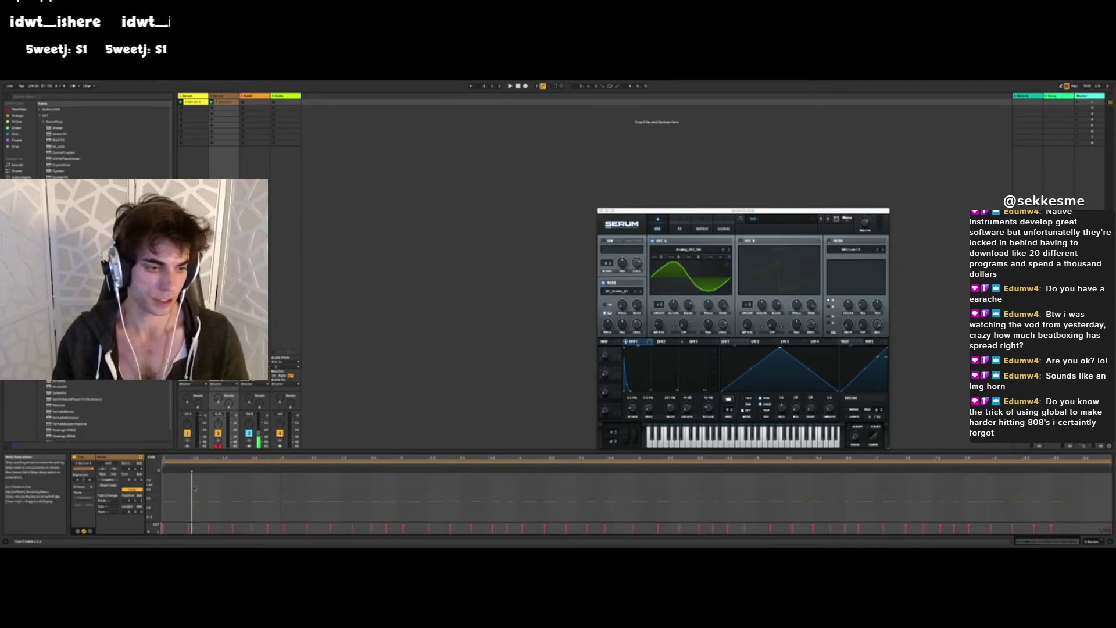
drag(172, 493, 1092, 513)
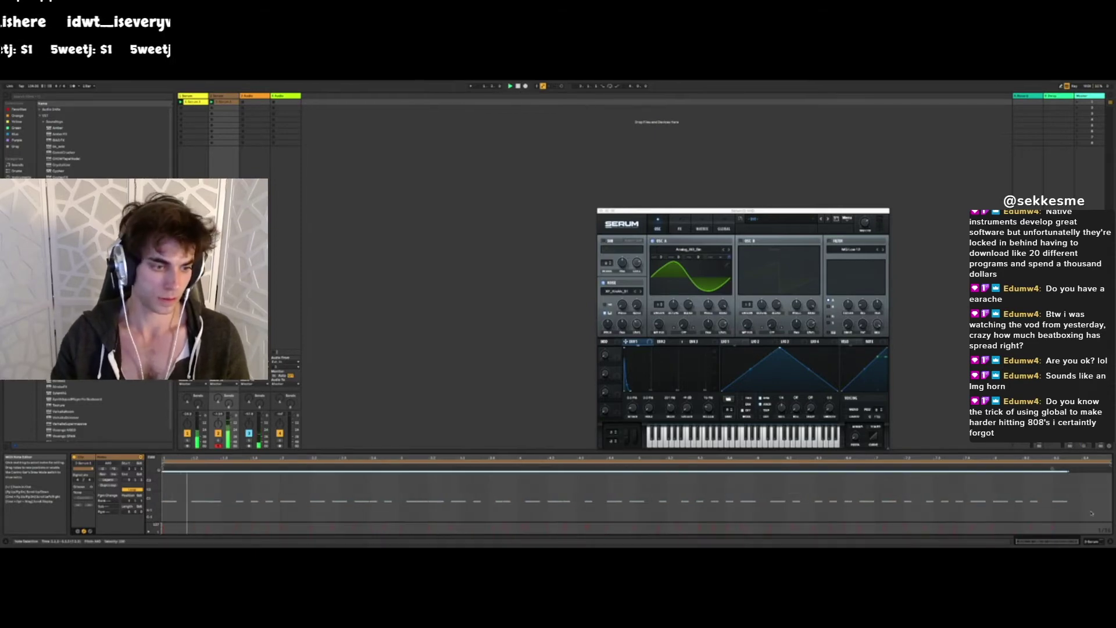
key(super+shift+u)
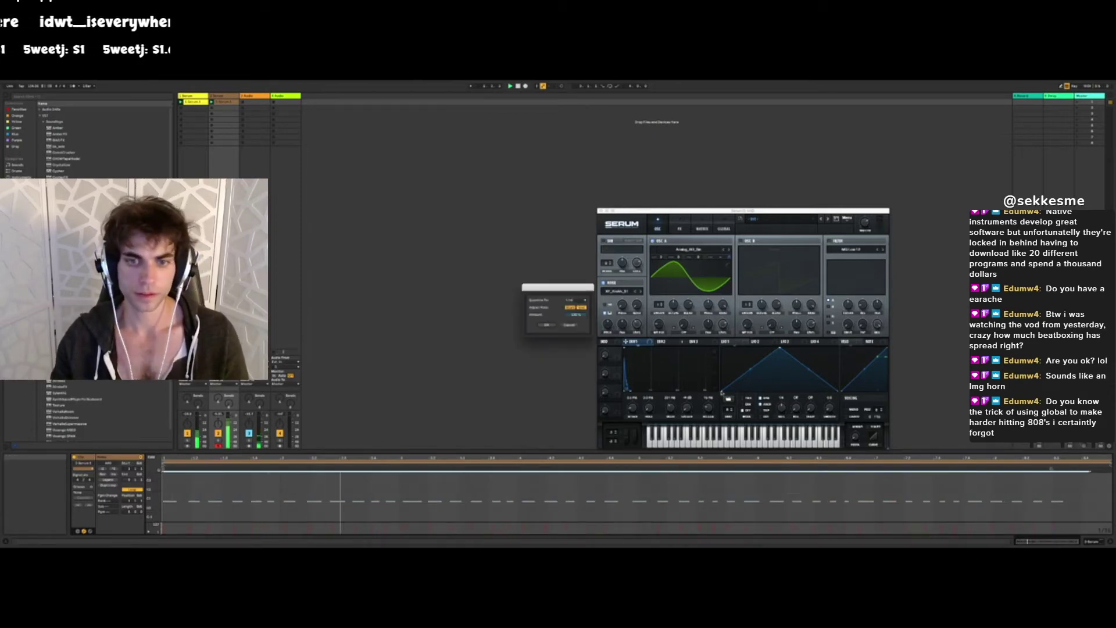
click(580, 307)
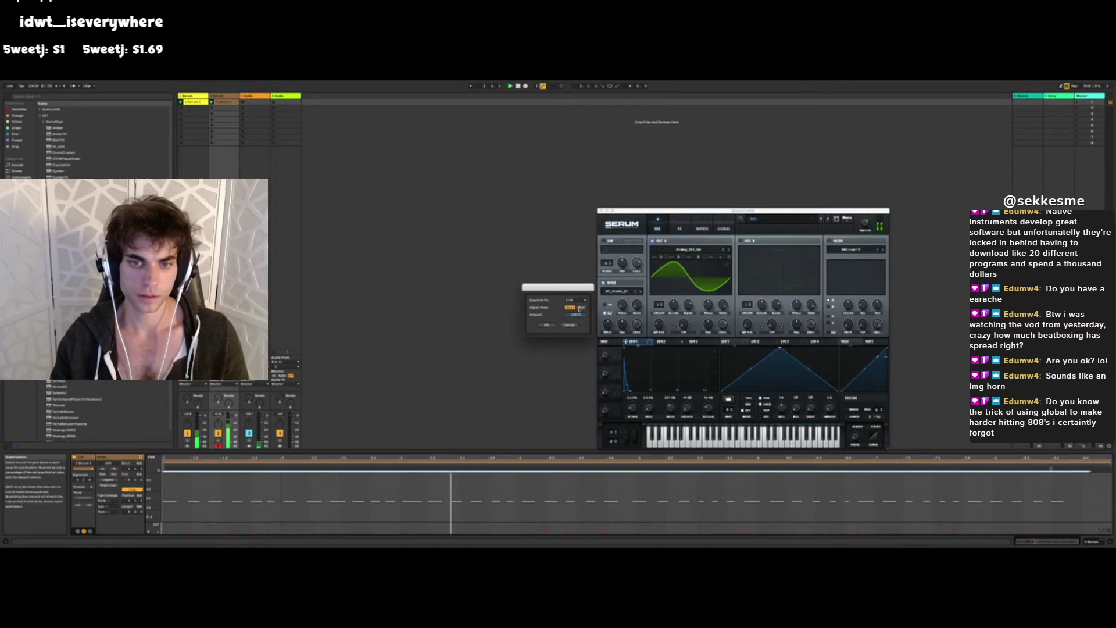
click(547, 325)
- Reposition an early note in the recorded clip, audition it, and shorten the clip's loop to its opening section
click(204, 499)
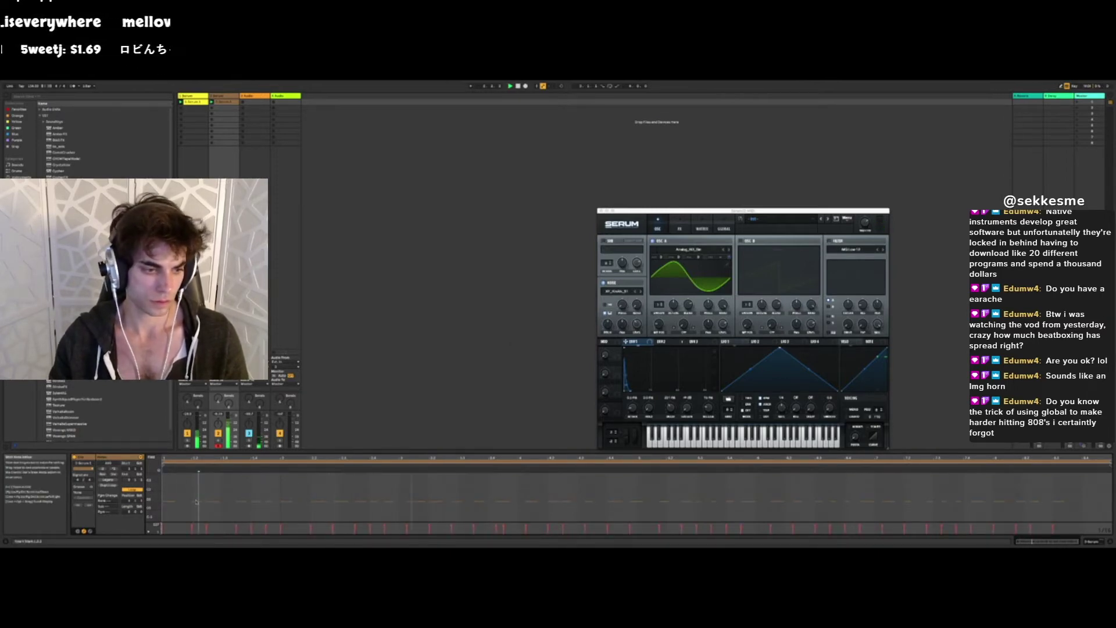
key(ctrl+a)
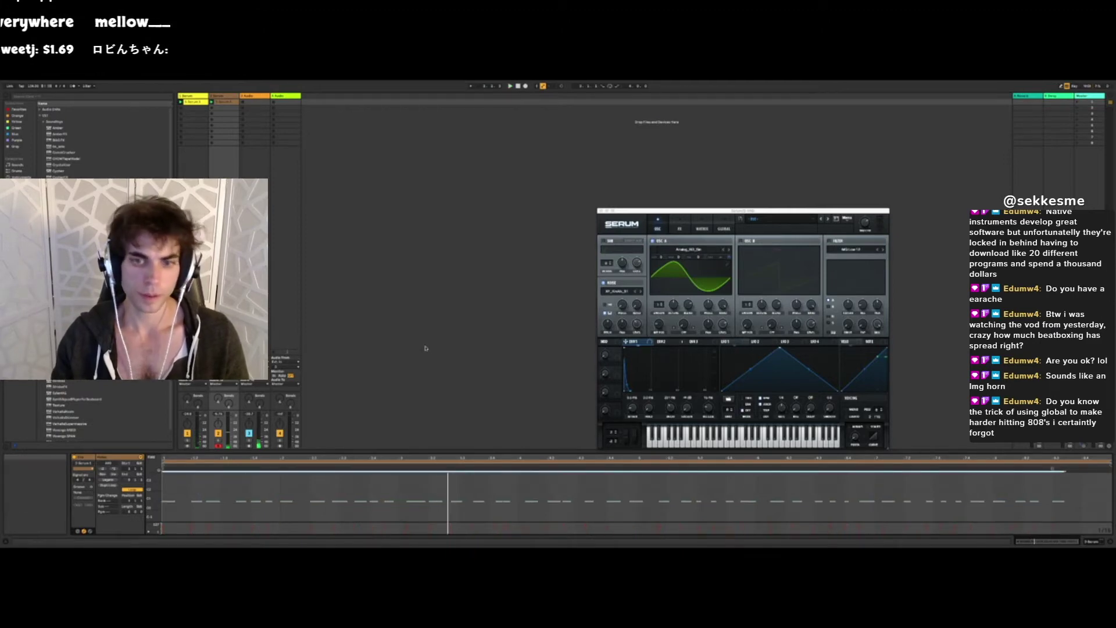
click(197, 500)
key(space)
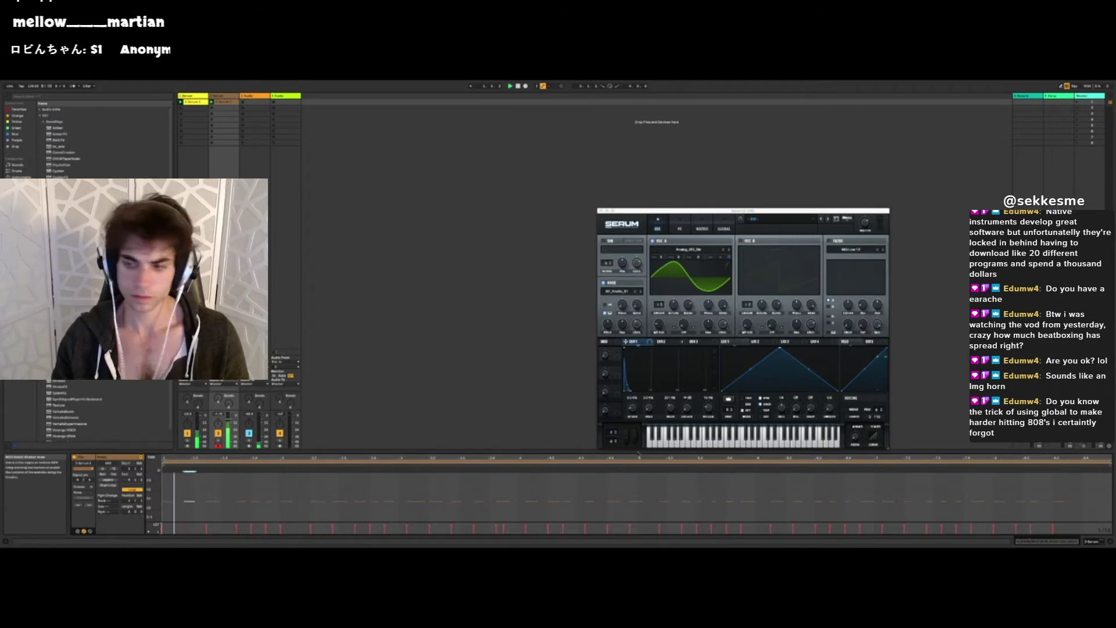
drag(1112, 462, 281, 472)
click(265, 491)
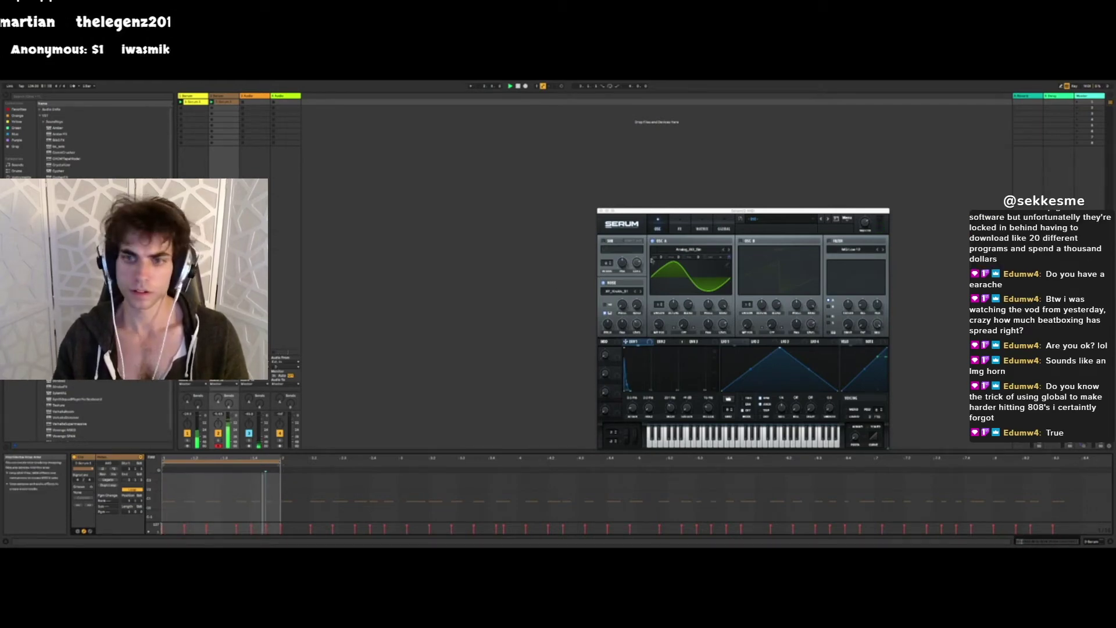
- Enable Serum's EQ effect, adjust its low and high bands, and change the high band's filter shape
click(680, 228)
click(605, 318)
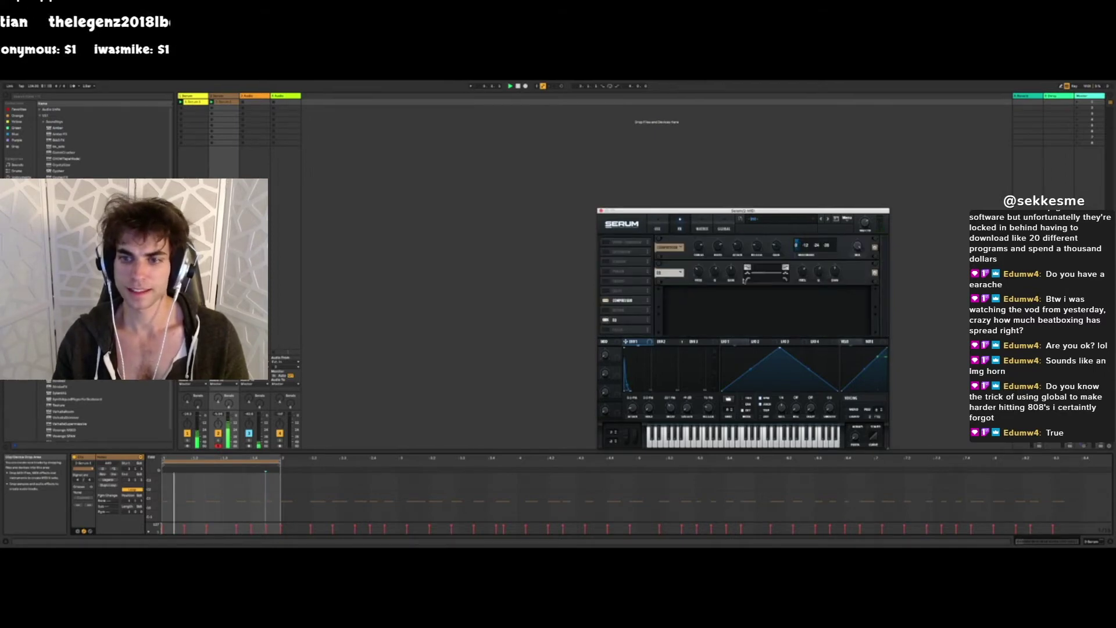
drag(716, 272, 699, 283)
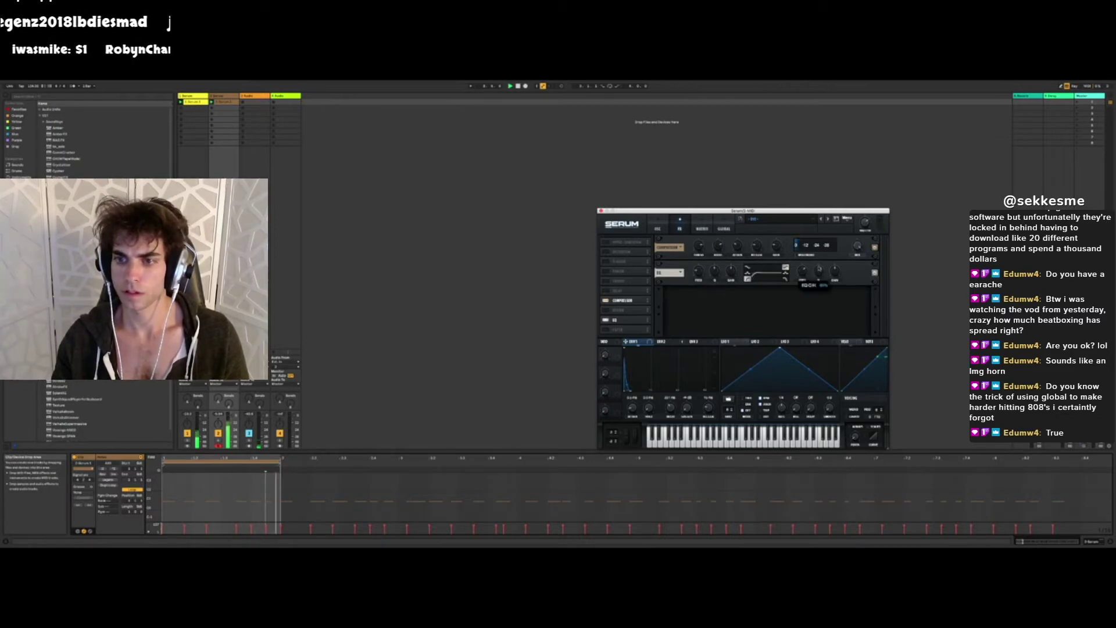
drag(836, 271, 805, 268)
click(786, 273)
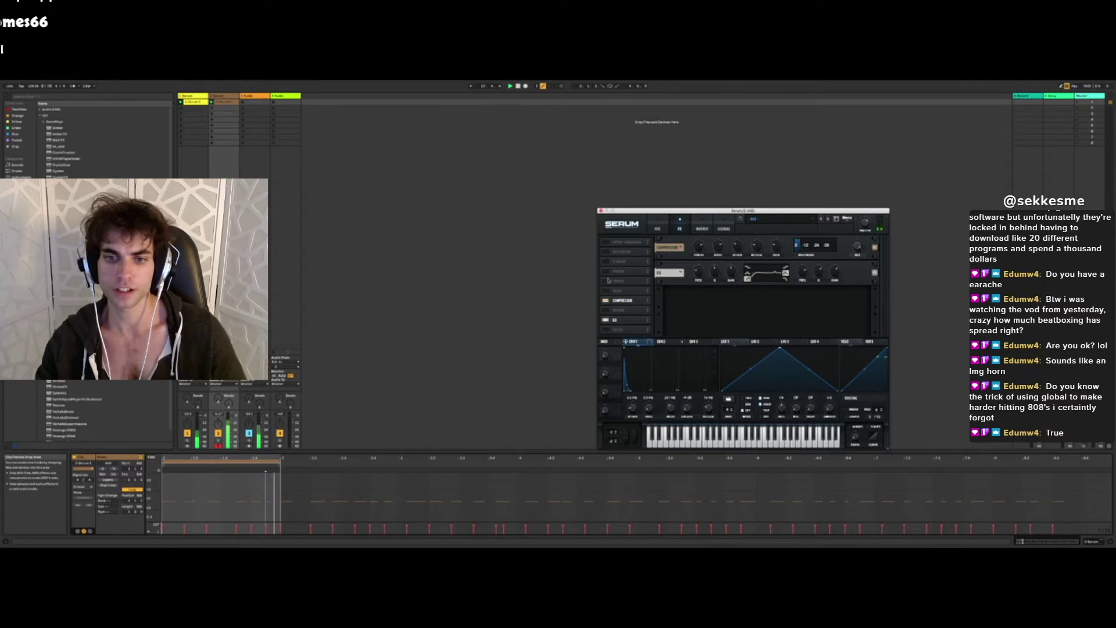
- Enable Serum's distortion effect, place it after the EQ in the effects chain, and adjust its built-in filter
click(607, 252)
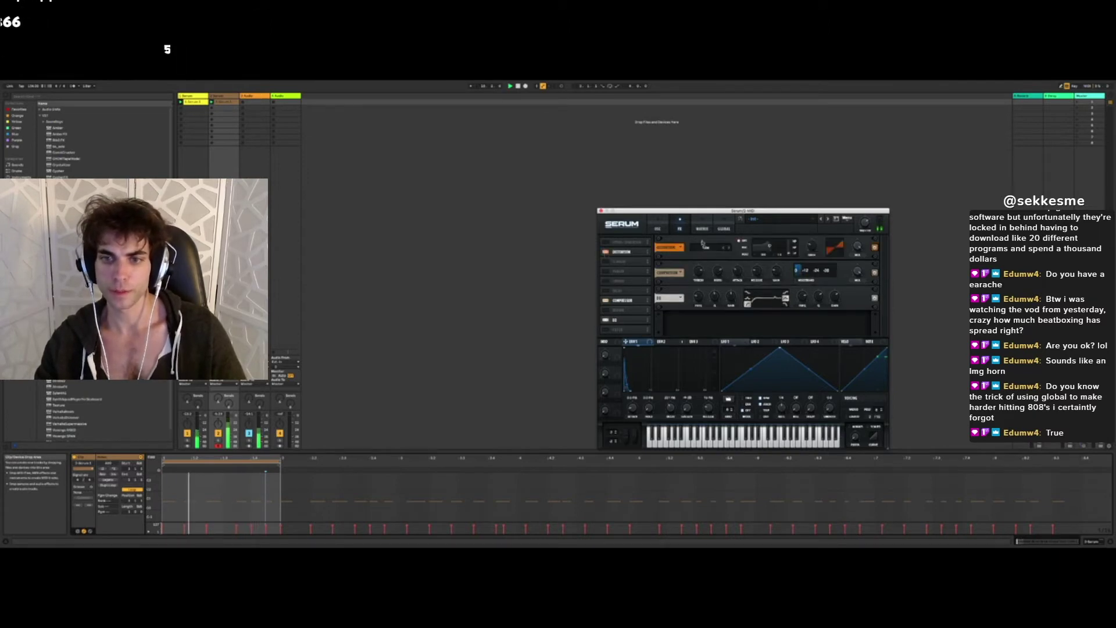
drag(610, 253, 622, 321)
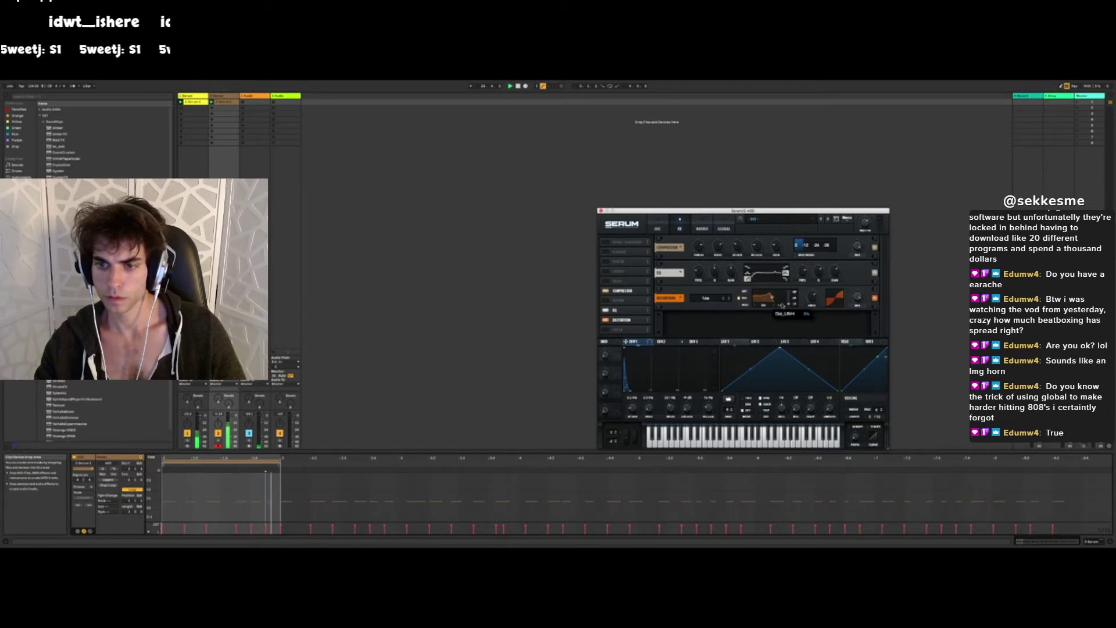
drag(783, 288, 762, 298)
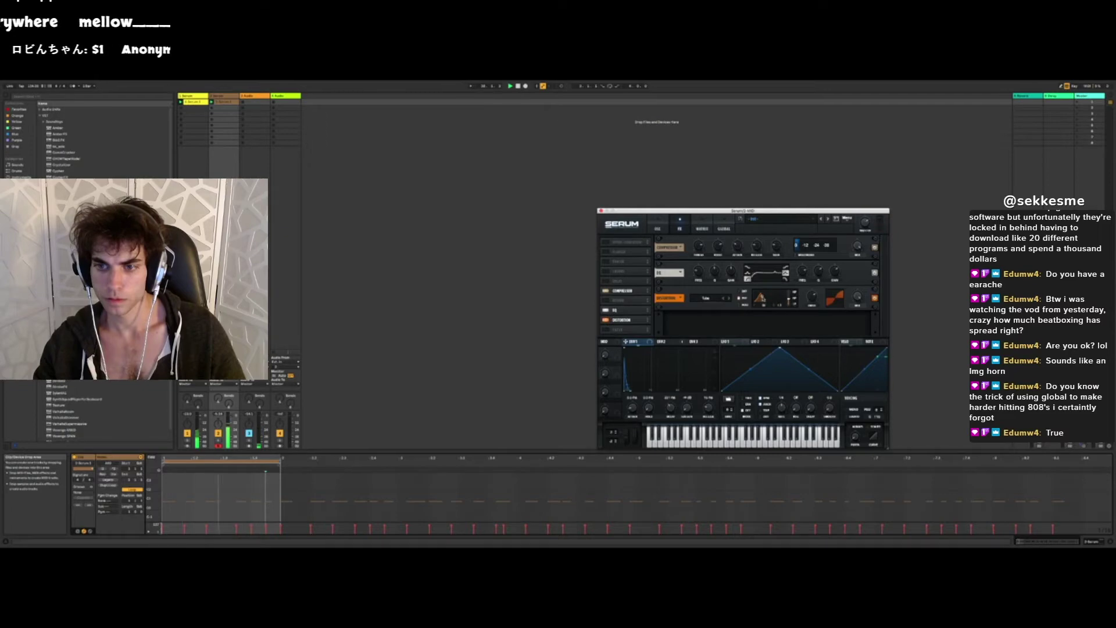
mouse_move(789, 306)
drag(789, 306, 789, 297)
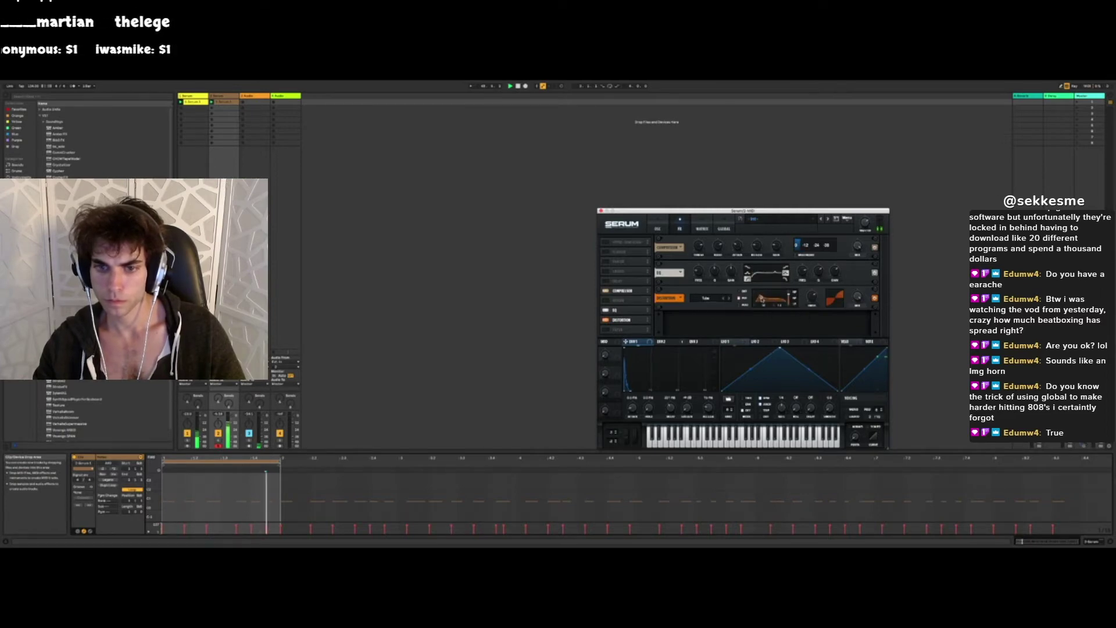
- Enable Serum's filter effect at the end of the chain and step forward through its filter types
click(606, 329)
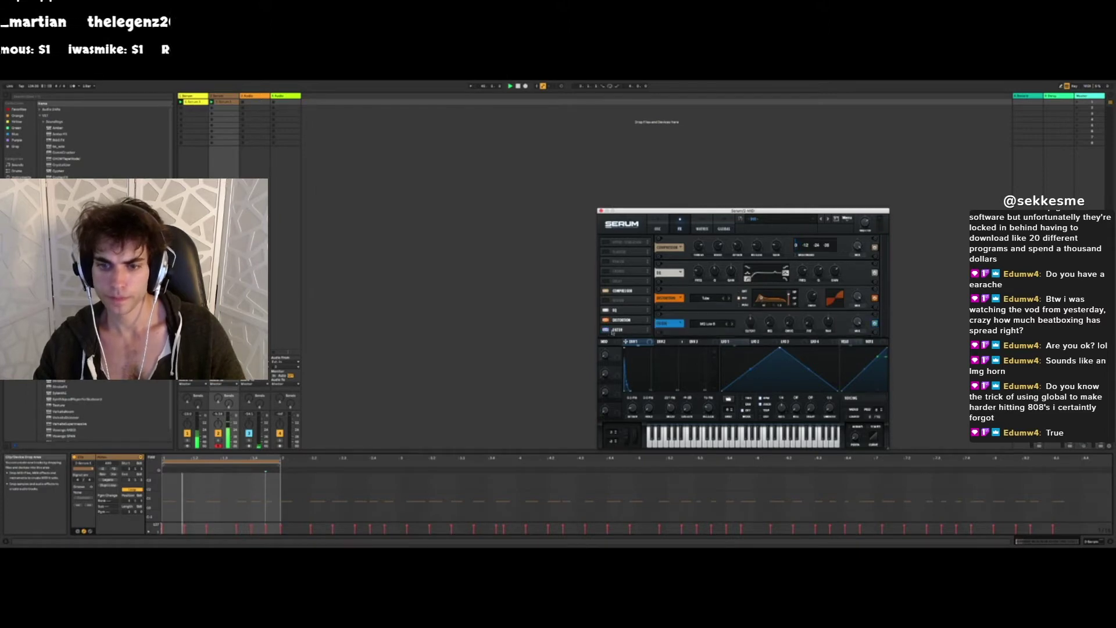
click(733, 324)
click(733, 324)
click(733, 324)
click(733, 323)
click(734, 324)
click(733, 324)
click(733, 324)
click(733, 324)
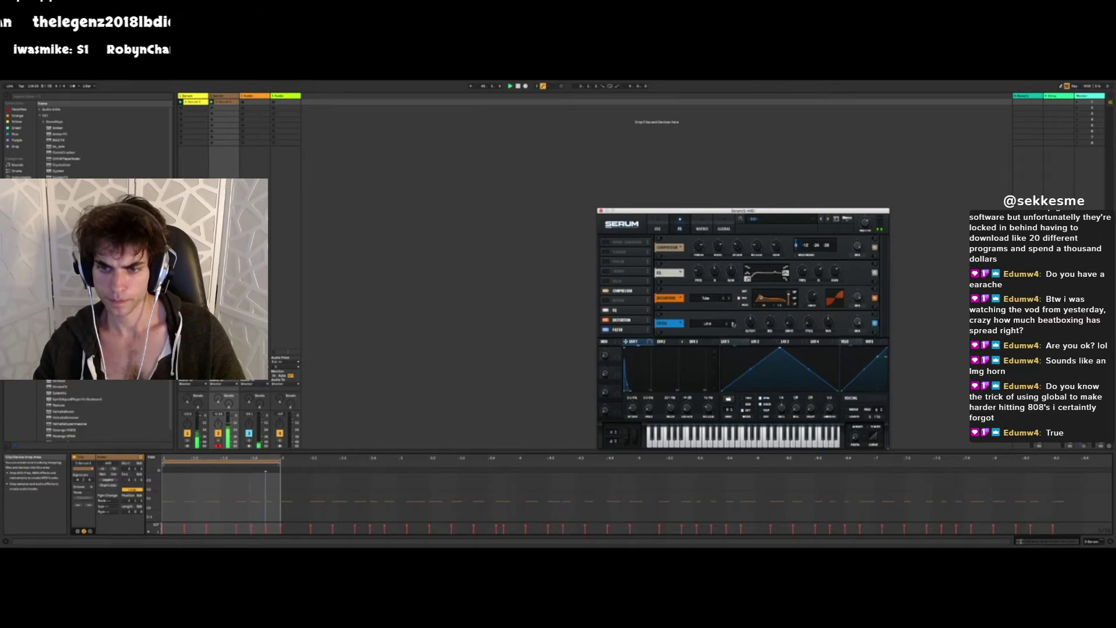
- Switch the filter effect to the German LP type from the Misc category, and advance it to a formant type
click(708, 324)
mouse_move(706, 349)
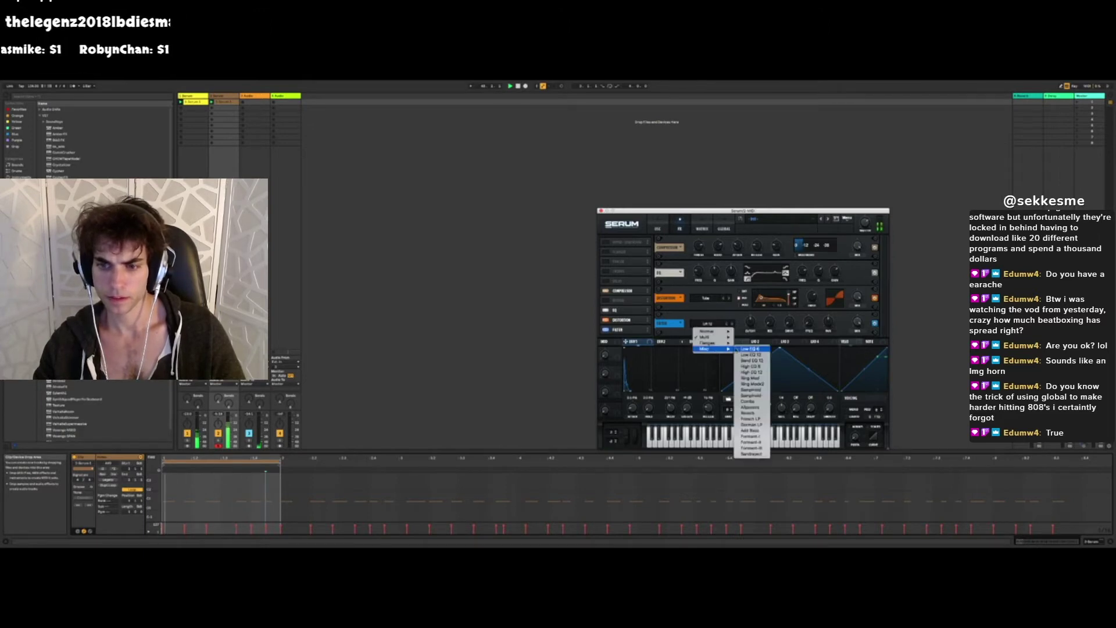
click(754, 426)
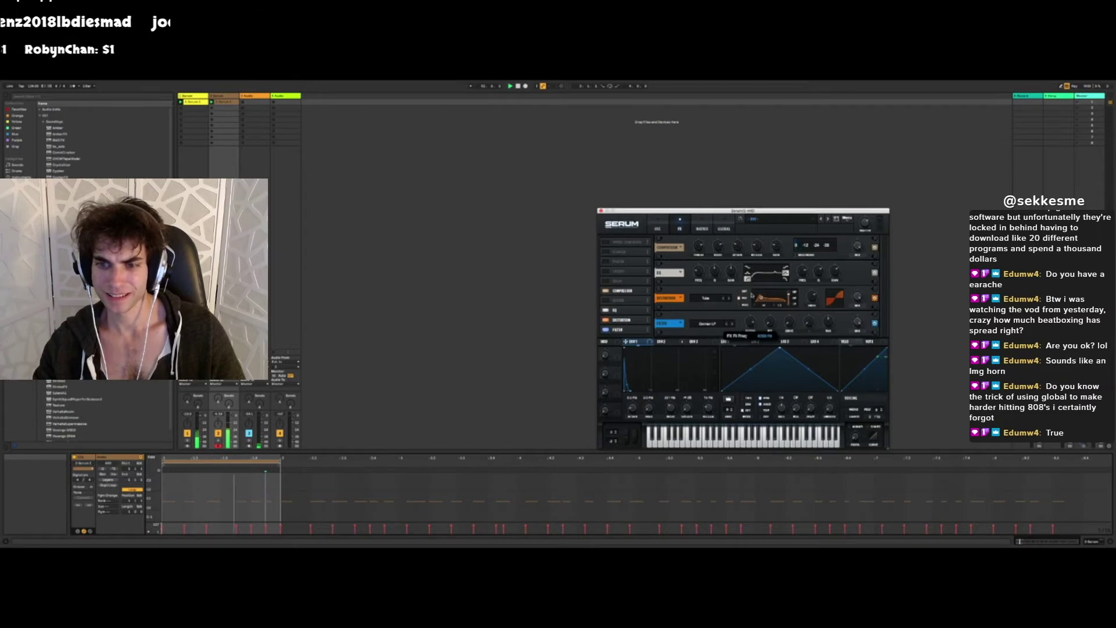
click(733, 325)
click(733, 324)
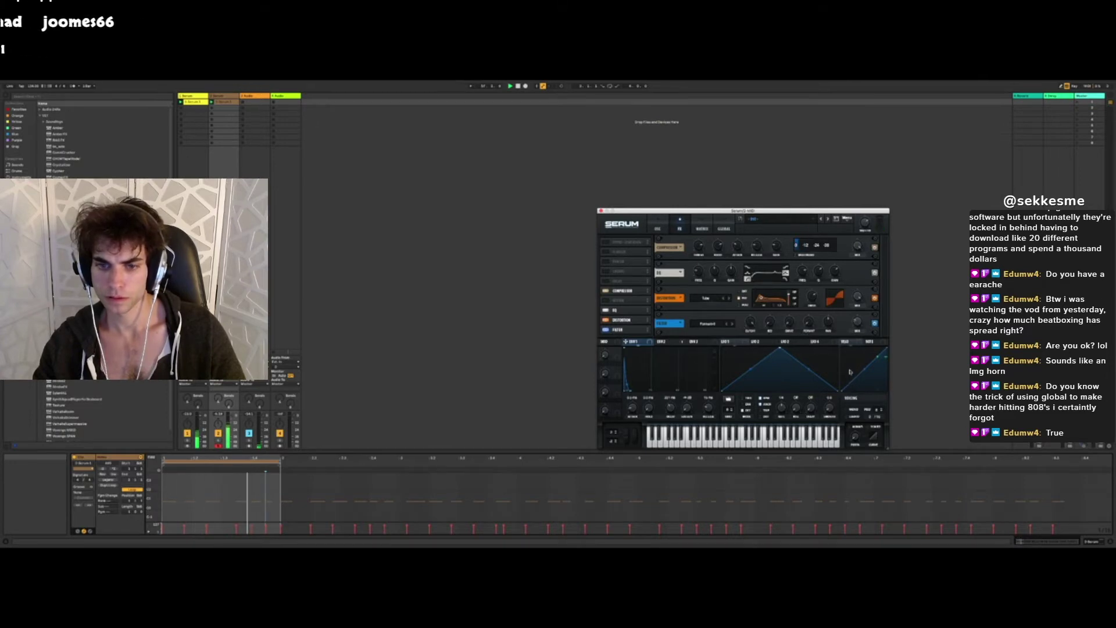
- Close Serum, add a Utility audio effect after it on the second track, and turn on Utility's Mono option
click(601, 211)
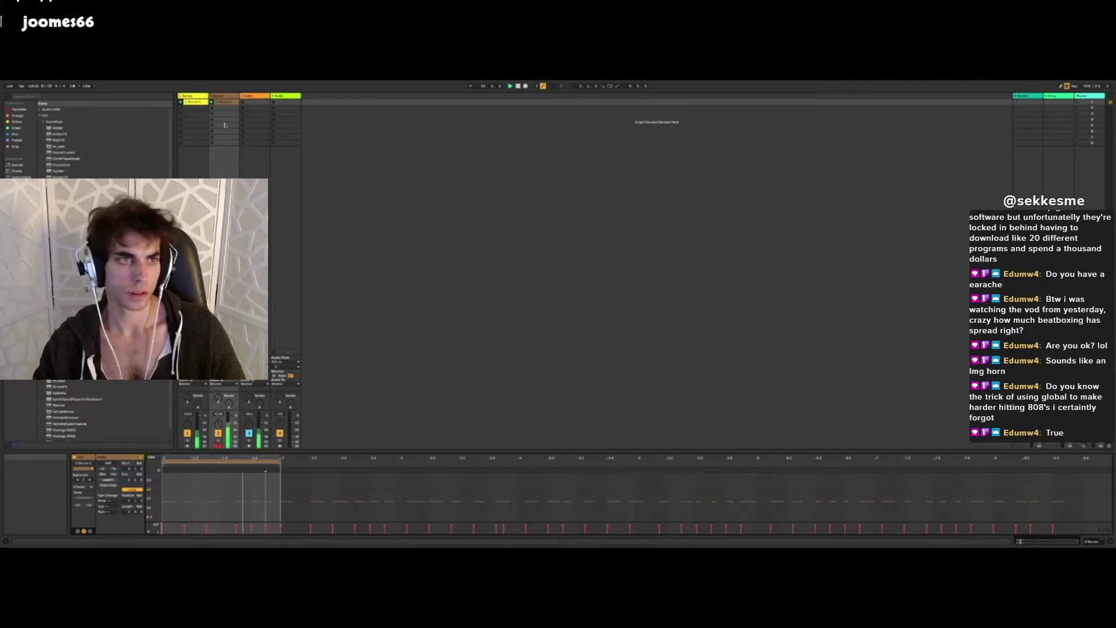
click(194, 96)
double_click(221, 96)
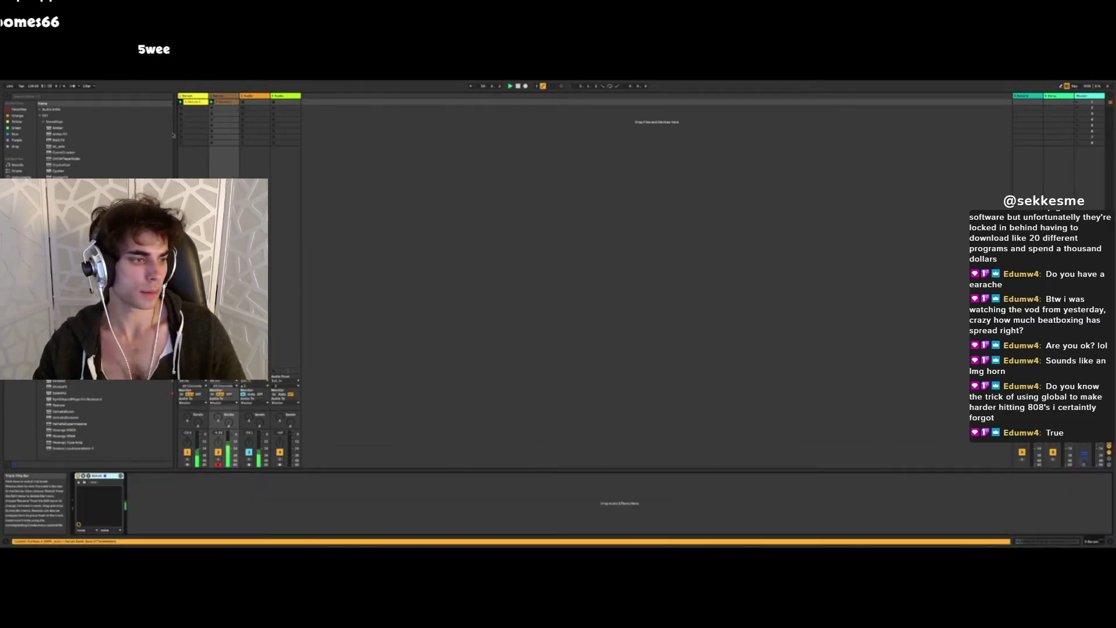
click(21, 183)
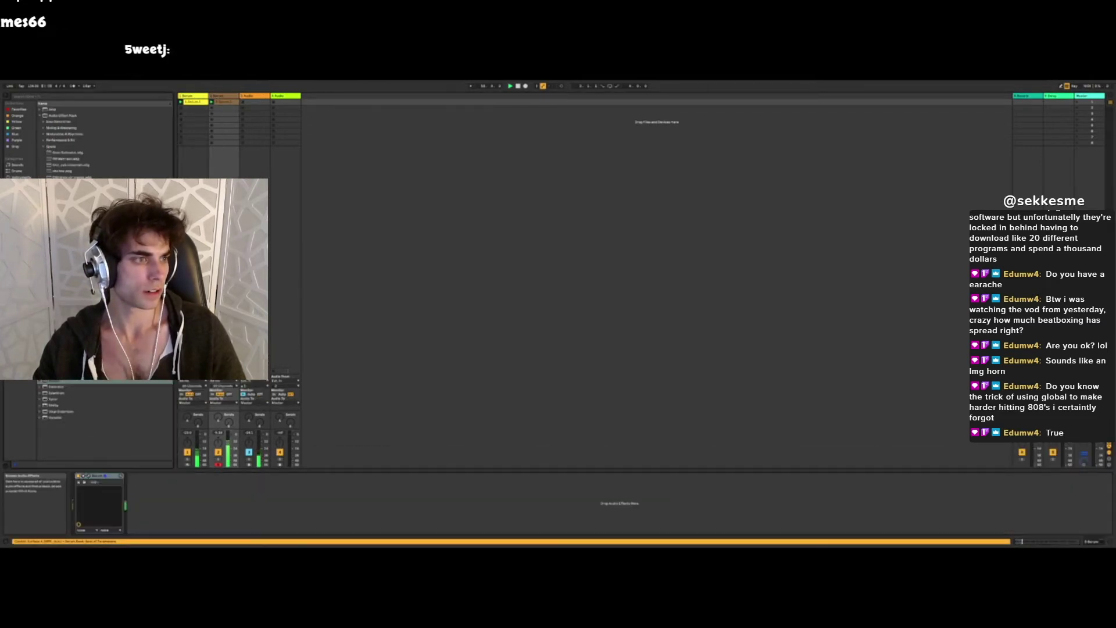
double_click(55, 406)
click(137, 518)
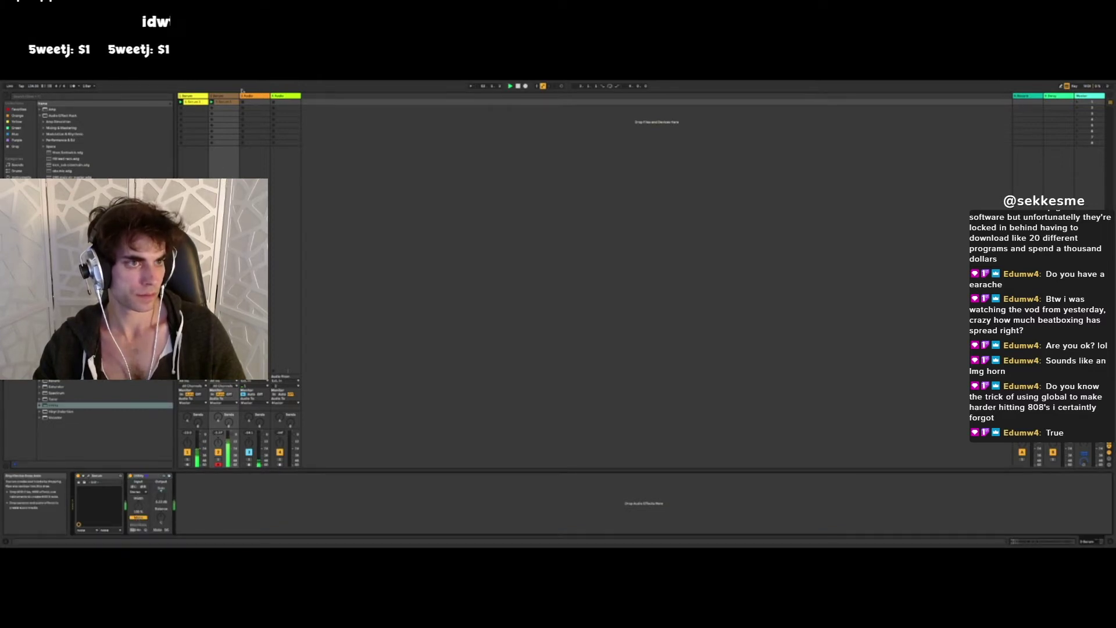
- Insert a new MIDI track after the existing tracks and load the Omnisphere instrument on it
click(201, 97)
right_click(316, 113)
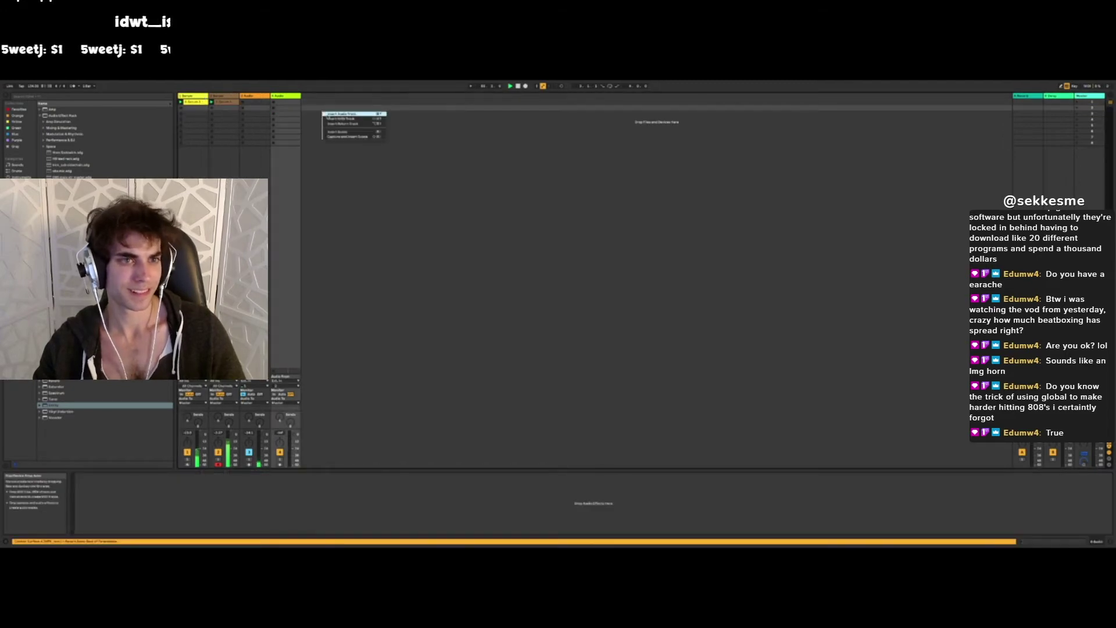
click(337, 124)
click(18, 202)
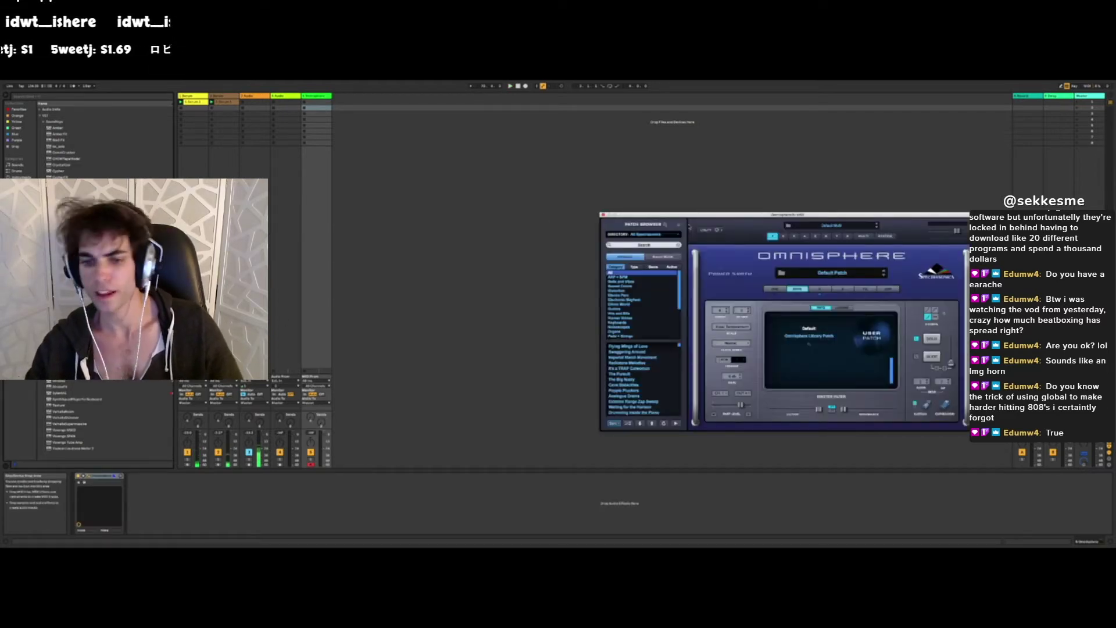
- Lower the computer keyboard's octave and audition patches from the Keyboards and Synth Poly categories in Omnisphere
click(619, 323)
click(626, 373)
key(z)
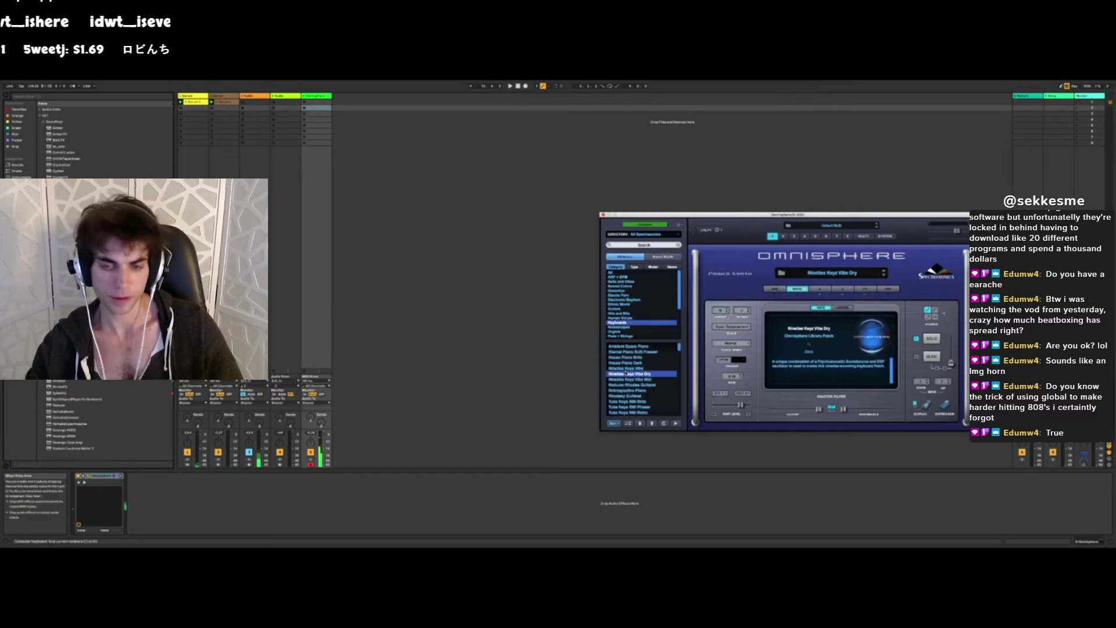
scroll(628, 316, down, 5)
scroll(628, 316, up, 2)
click(630, 322)
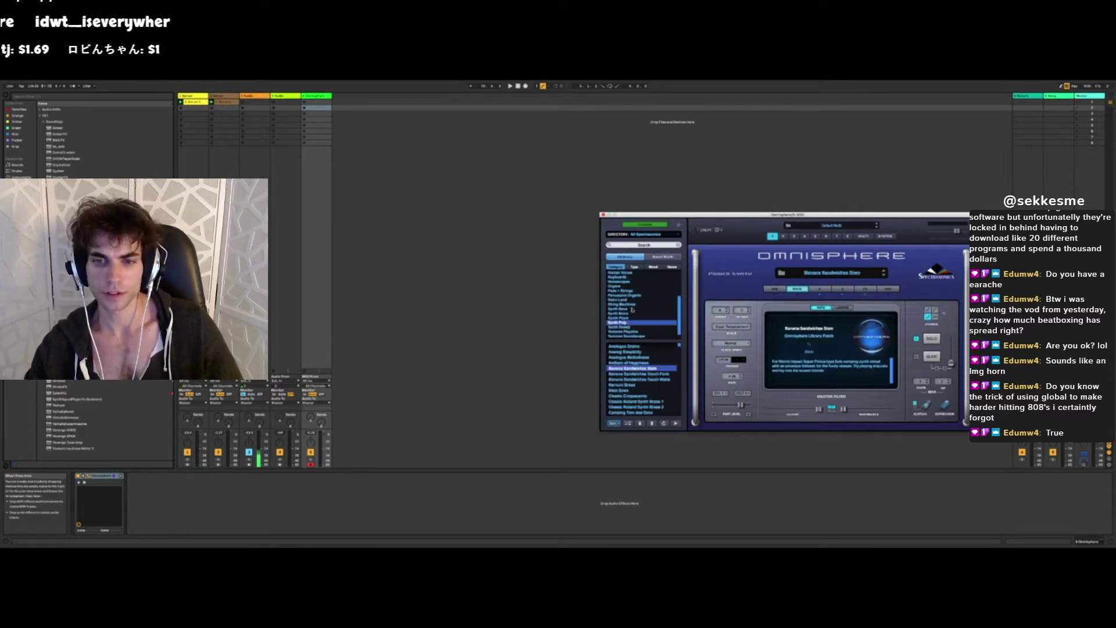
- Compare patches in Omnisphere's Organs category, load Dusty Wheels 2, and turn down the track's volume
click(615, 286)
click(625, 385)
key(z)
drag(324, 435, 325, 443)
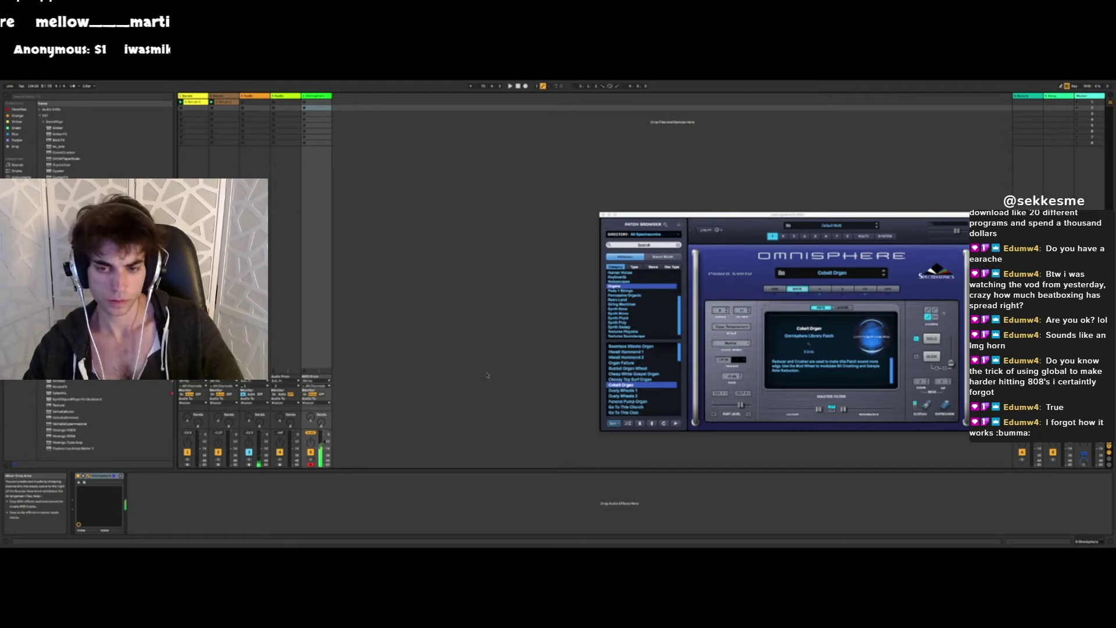
click(633, 396)
click(633, 401)
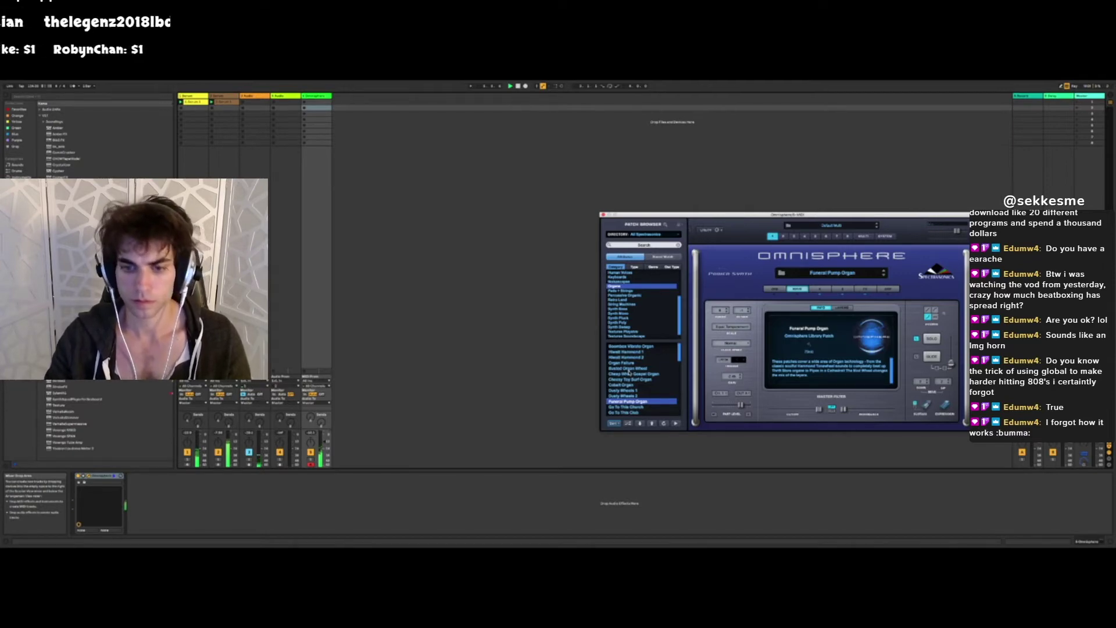
key(Up)
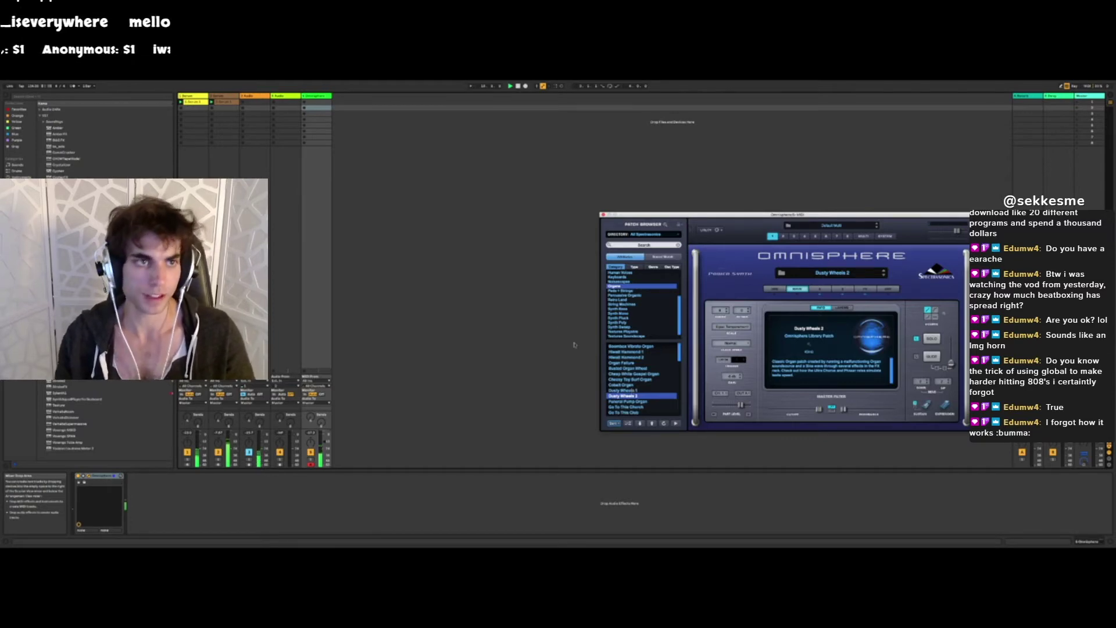
- Record a chord clip in the Omnisphere track's first slot and narrow its loop to the ninth through twelfth chords
click(304, 101)
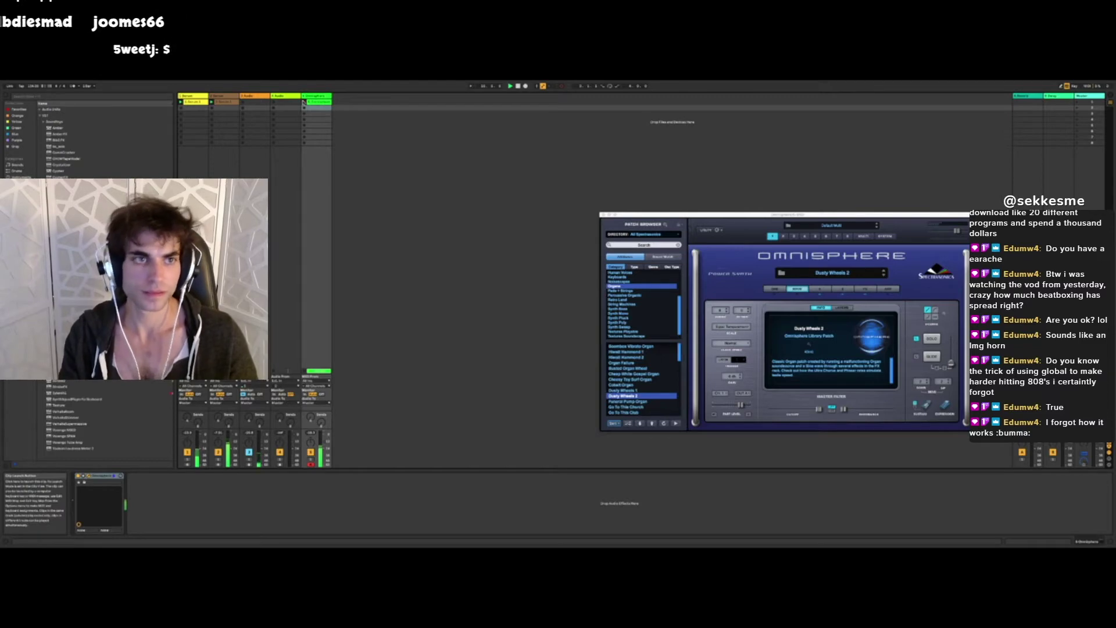
click(304, 103)
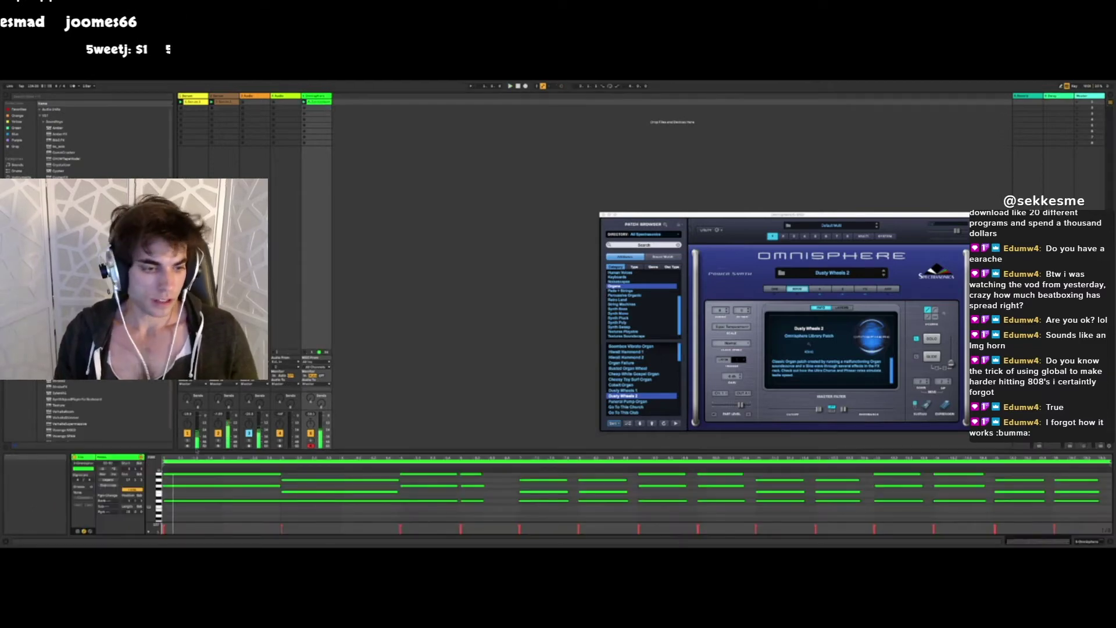
drag(164, 462, 638, 462)
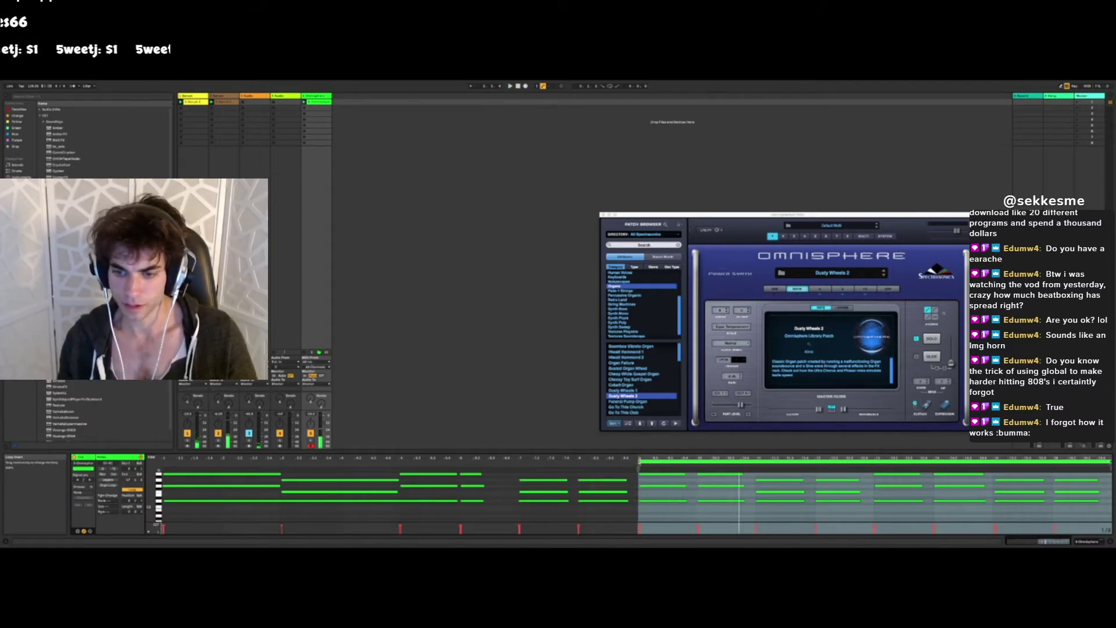
drag(638, 463, 756, 463)
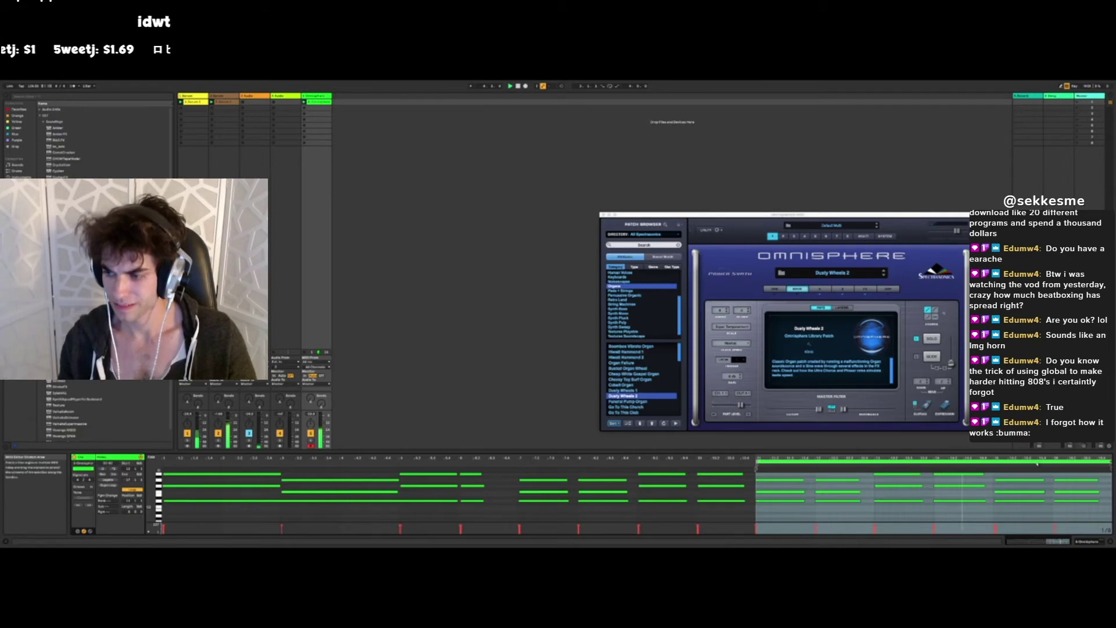
drag(1111, 462, 993, 462)
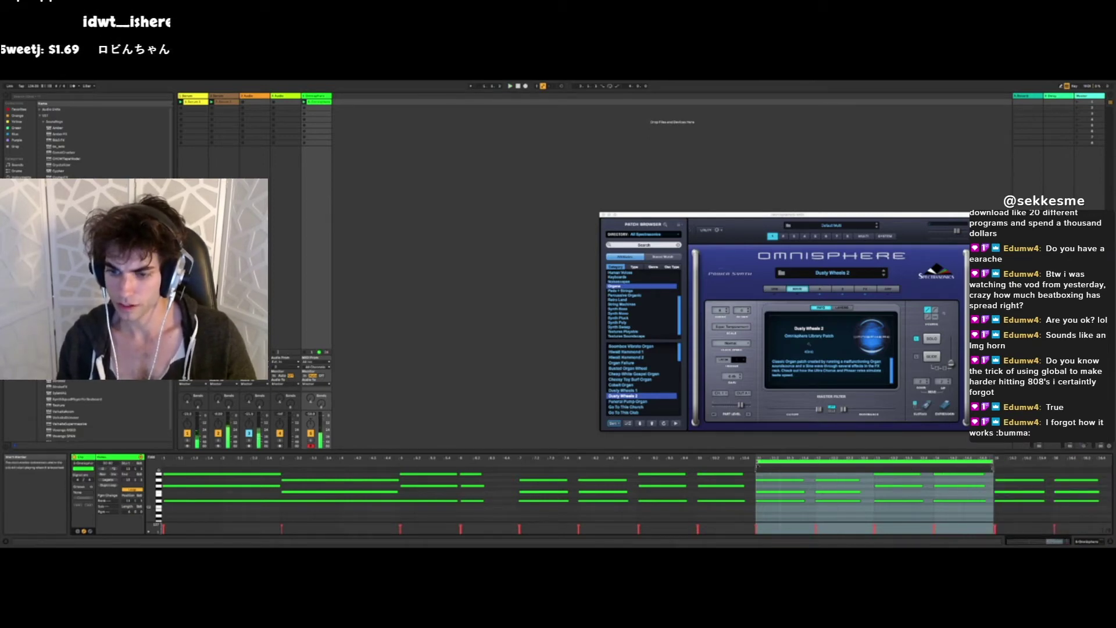
- Duplicate the notes of the loop's third chord and select the notes of its first chord
click(876, 473)
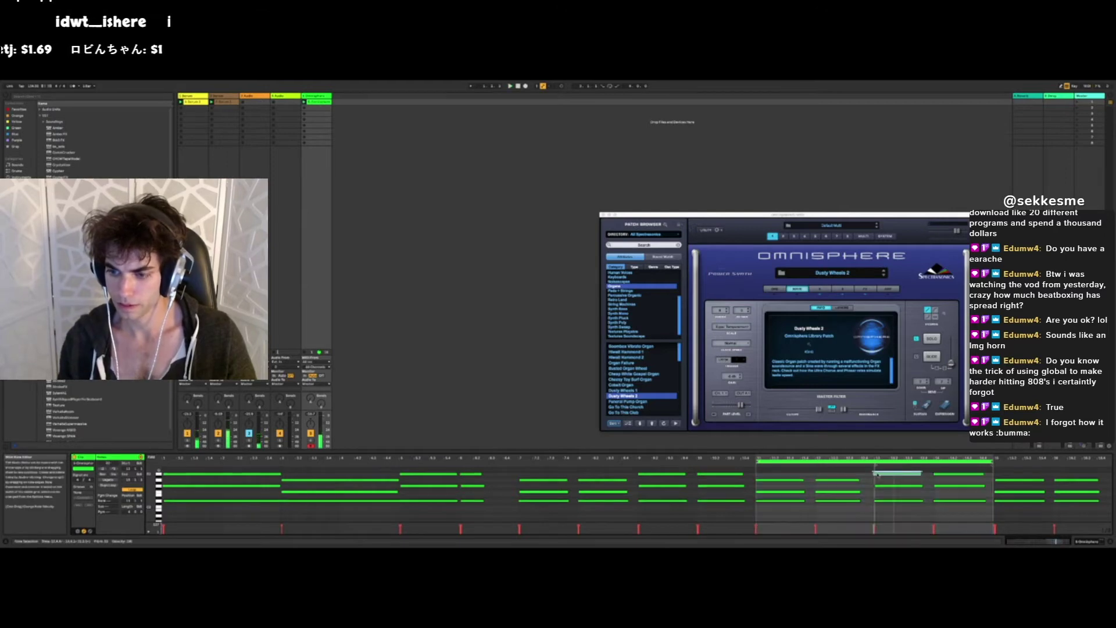
drag(877, 474, 879, 501)
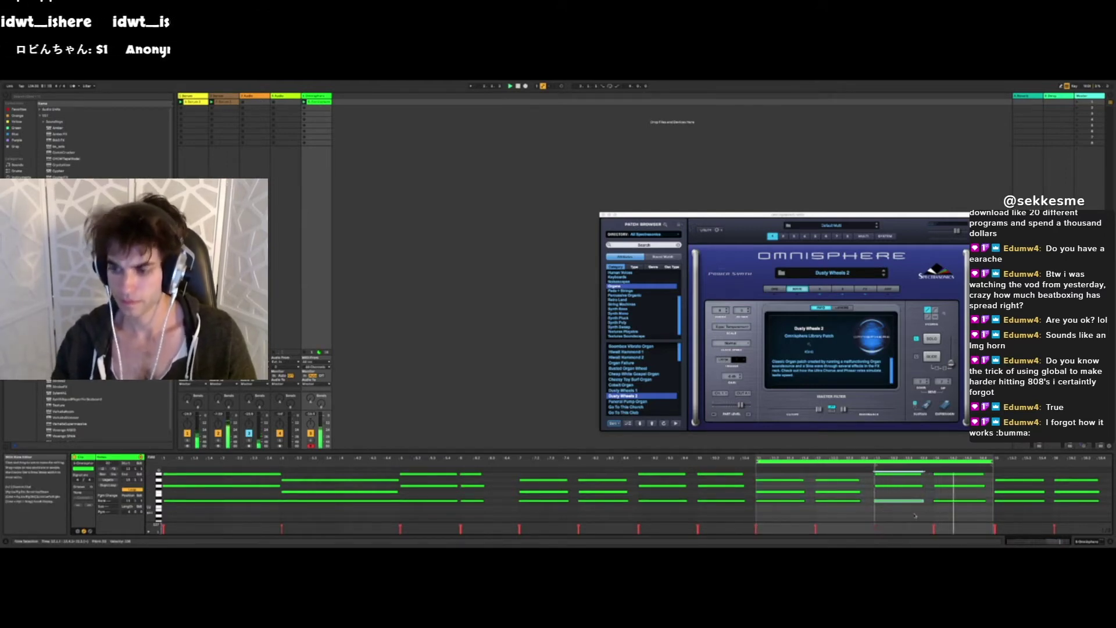
key(ctrl+d)
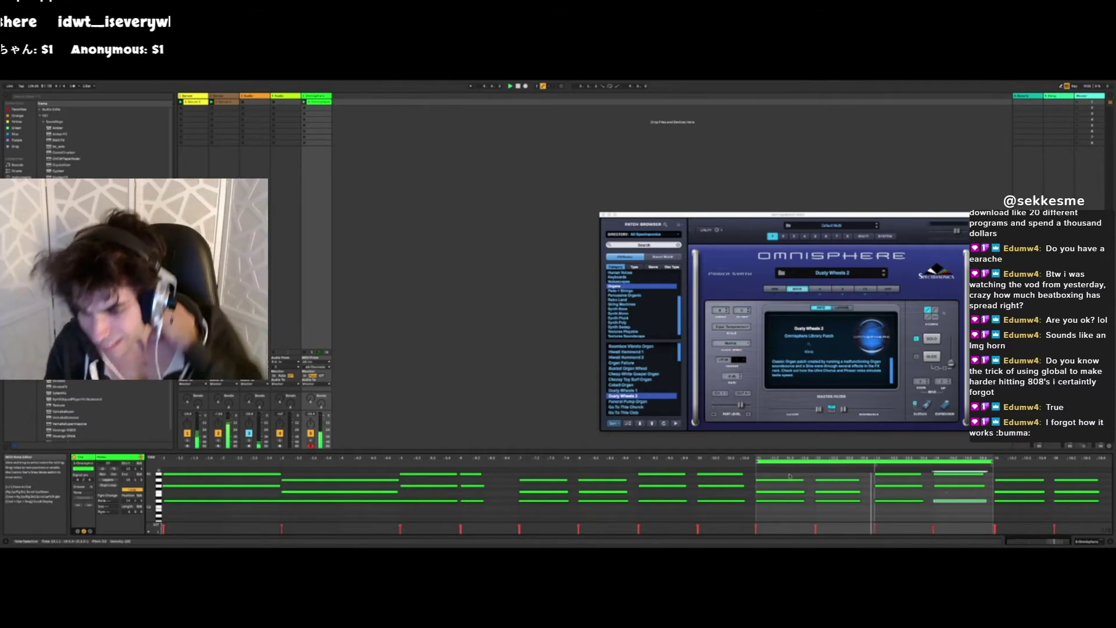
drag(791, 476, 800, 512)
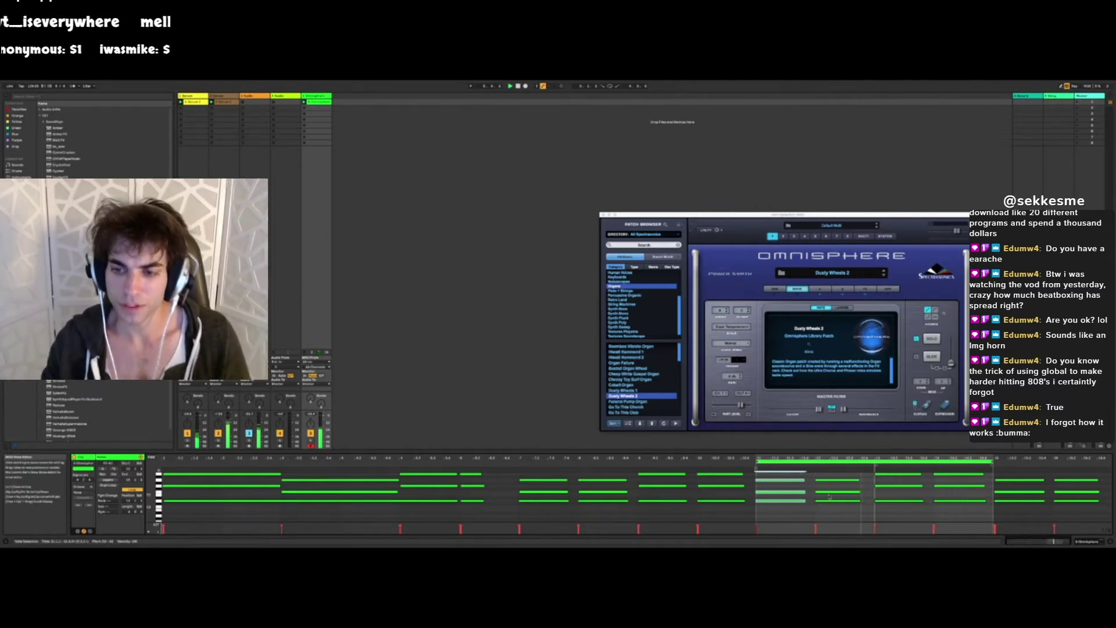
- Close the Omnisphere window and insert another MIDI track beside the Omnisphere track
click(603, 215)
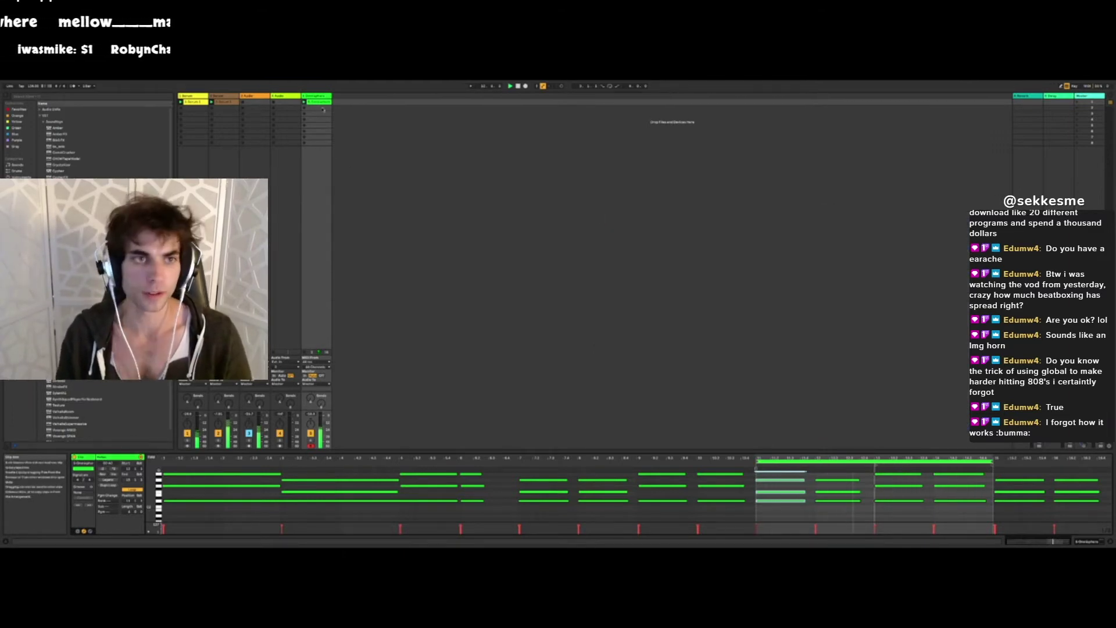
double_click(319, 97)
right_click(344, 104)
click(363, 112)
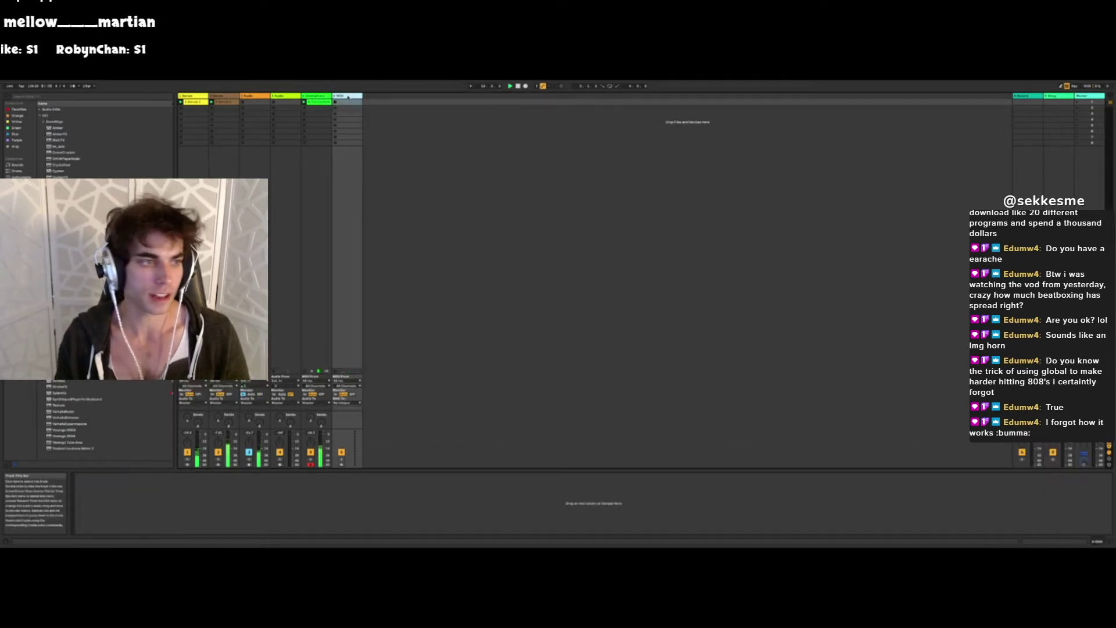
- Find Operator among the built-in instruments and load it on the new MIDI track
click(21, 253)
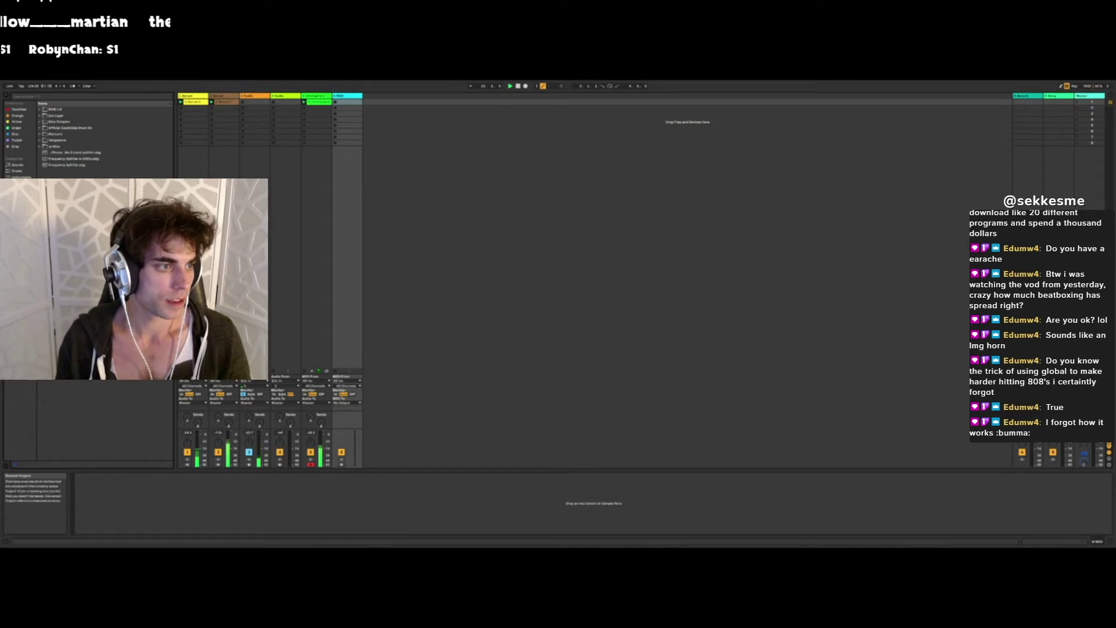
click(21, 264)
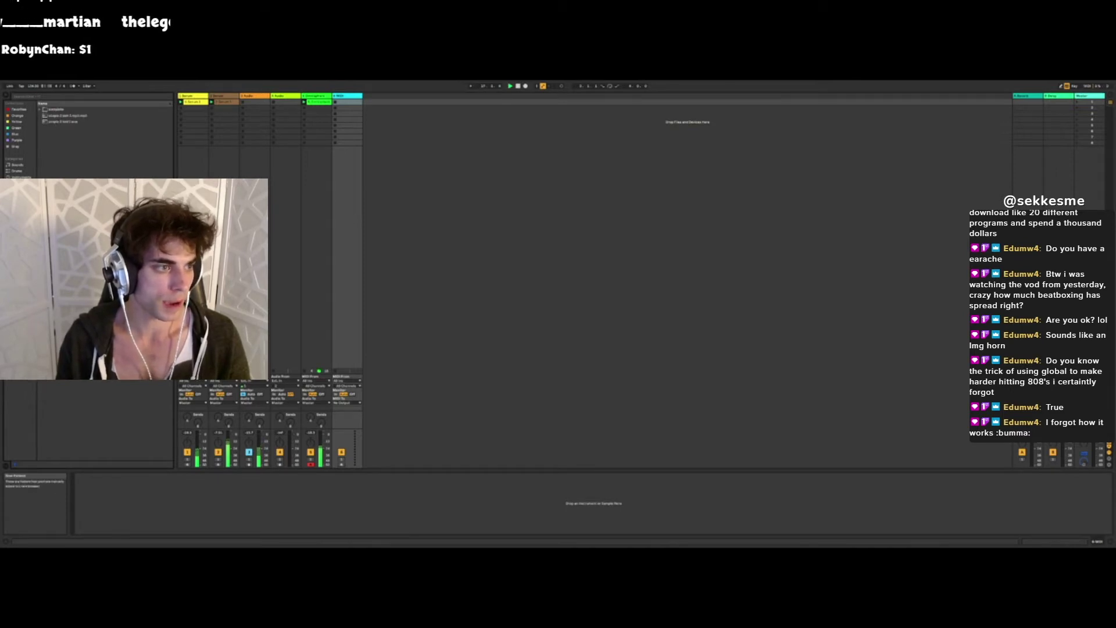
click(17, 201)
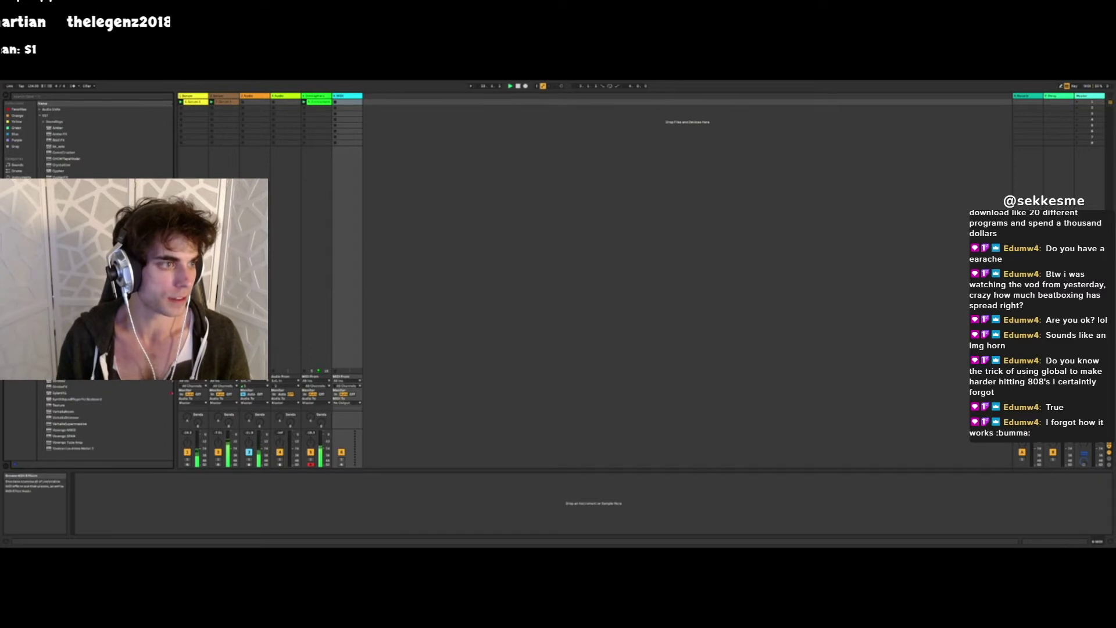
click(20, 177)
click(40, 153)
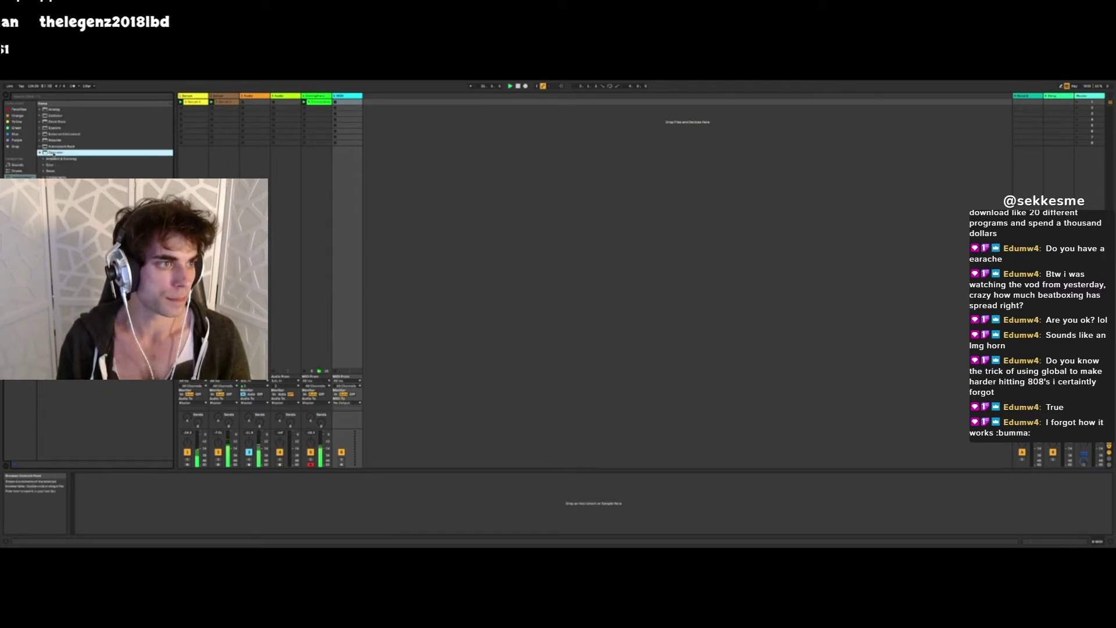
double_click(55, 153)
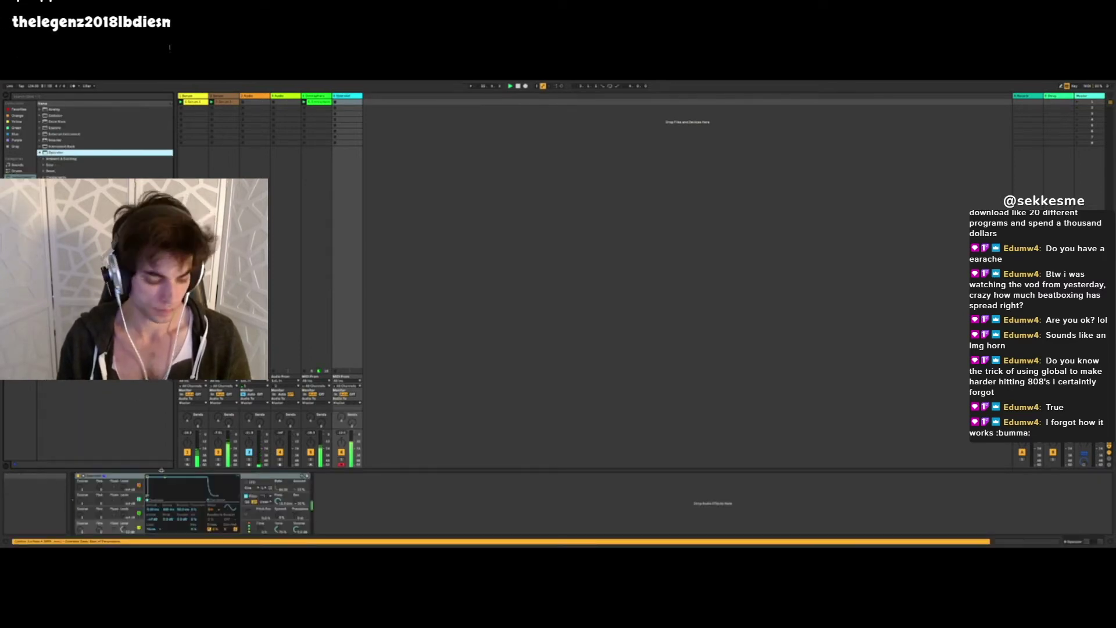
- Lower the computer keyboard's octave for playing Operator along with the loop
key(z)
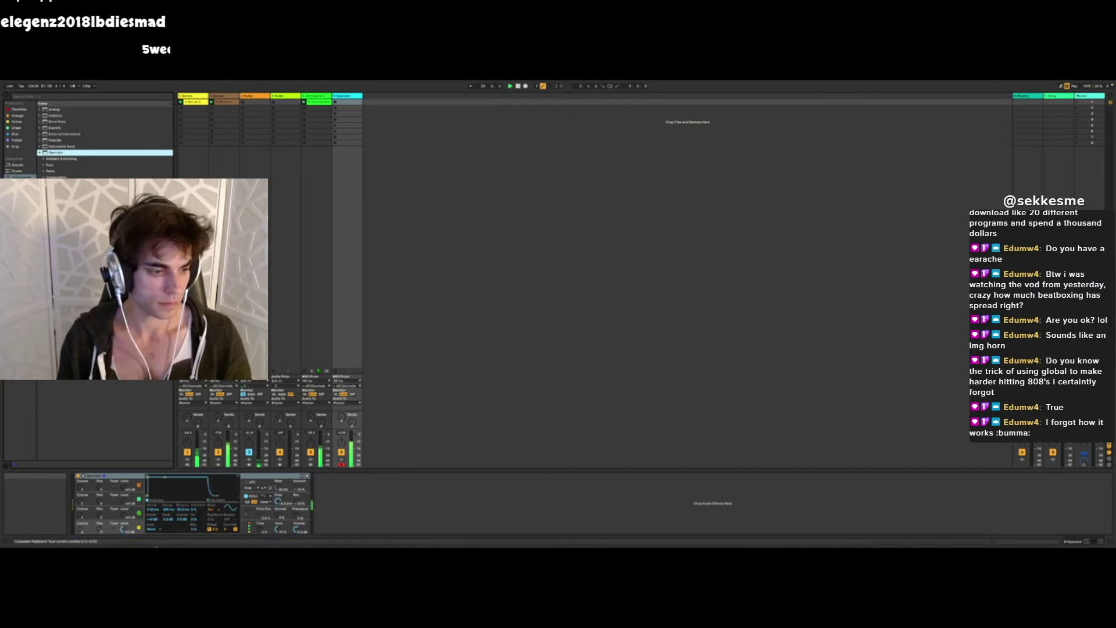
mouse_move(155, 547)
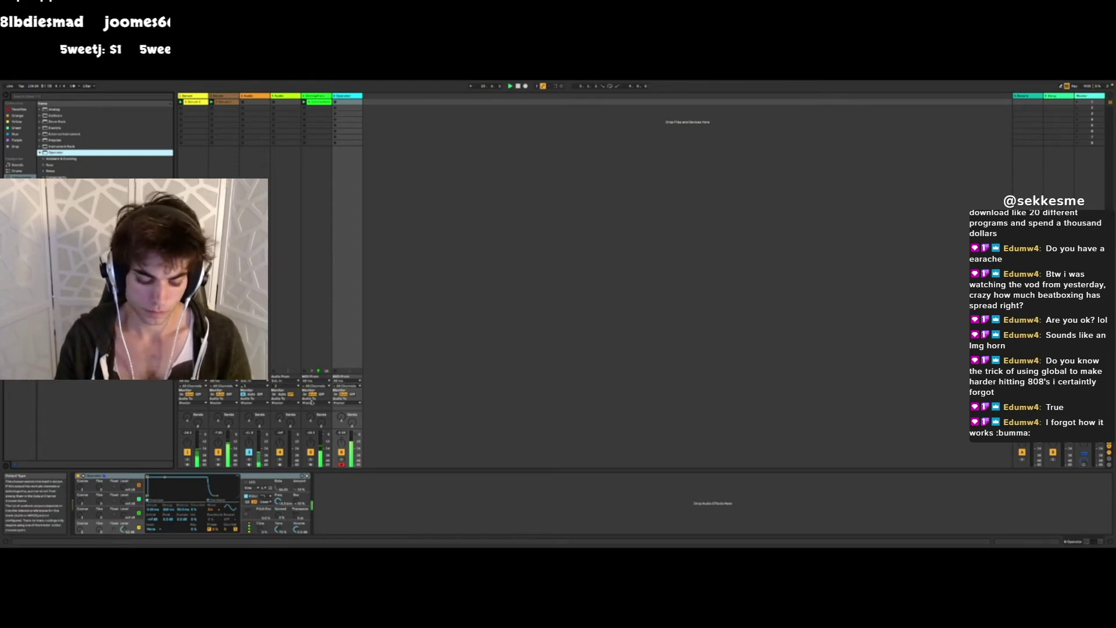
key(z)
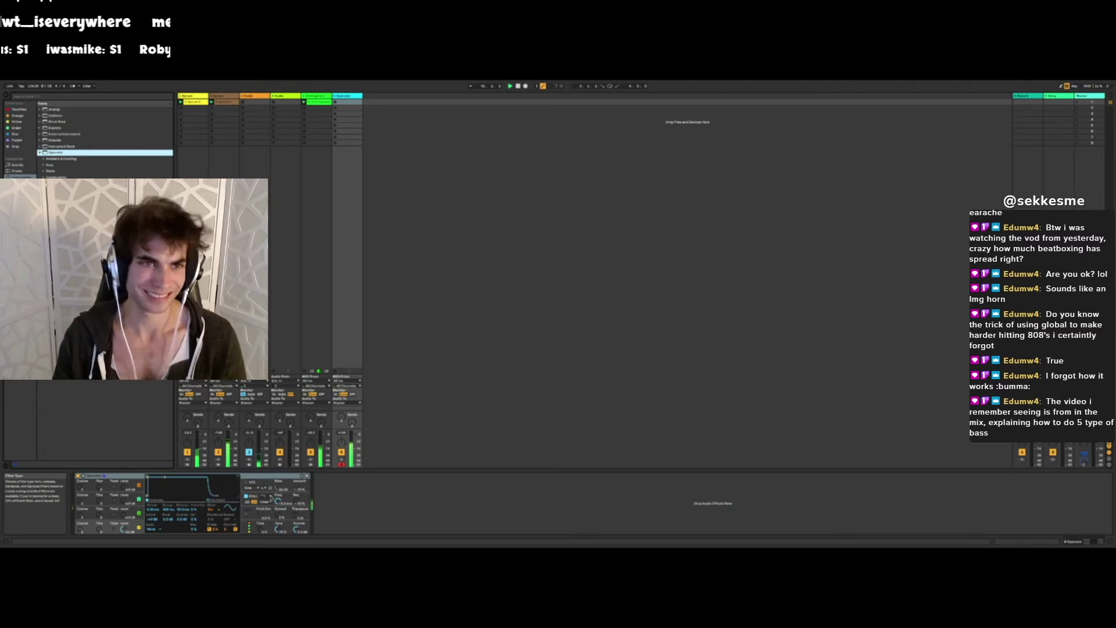
- Record a MIDI clip in the first slot of the Operator track while the other clips play
click(317, 96)
key(space)
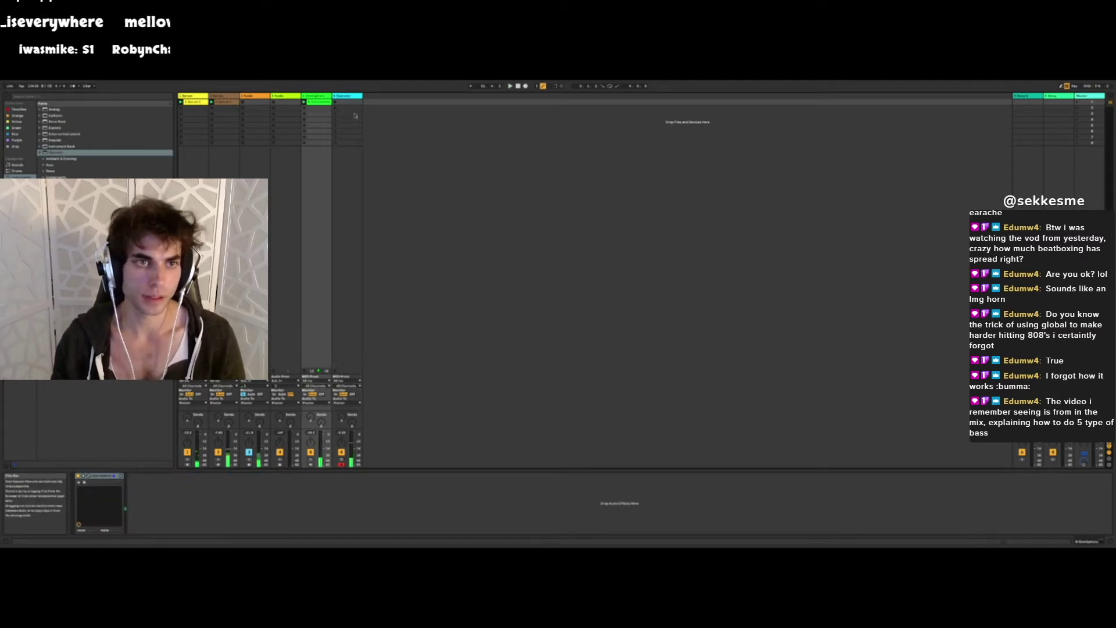
click(337, 103)
click(336, 102)
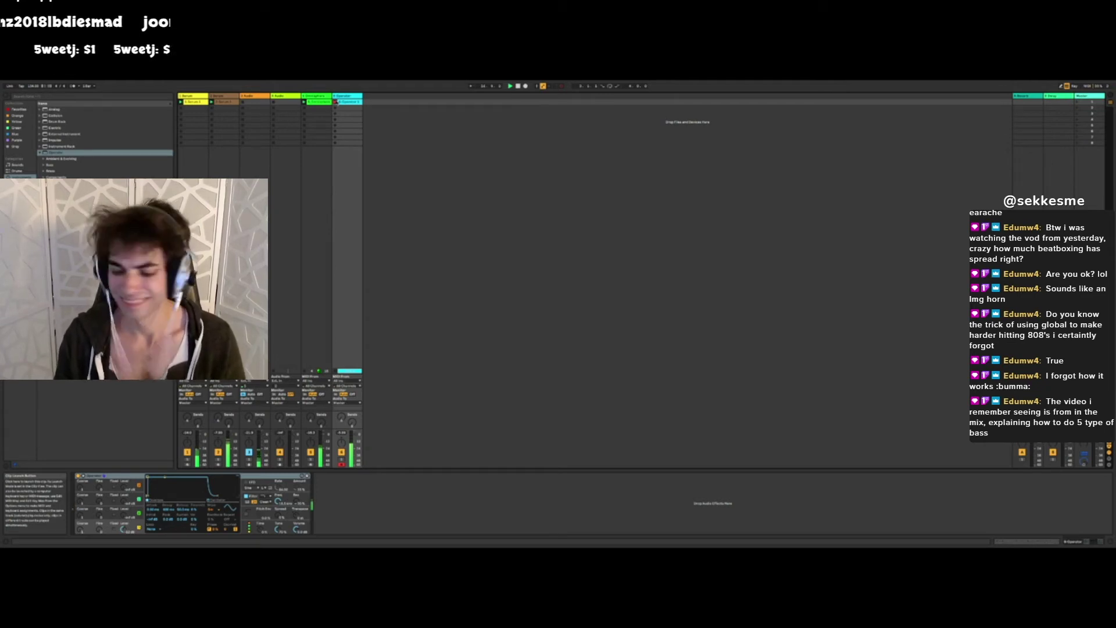
click(336, 102)
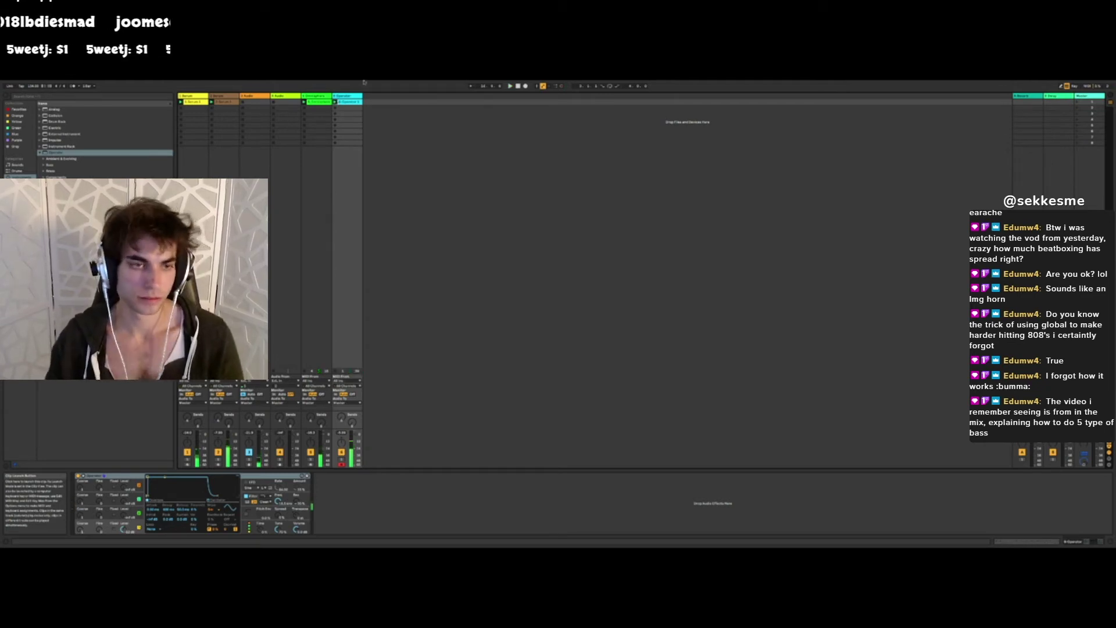
- Open the recorded Operator clip, move its start marker a little over a third of the way in, and play from there
click(348, 103)
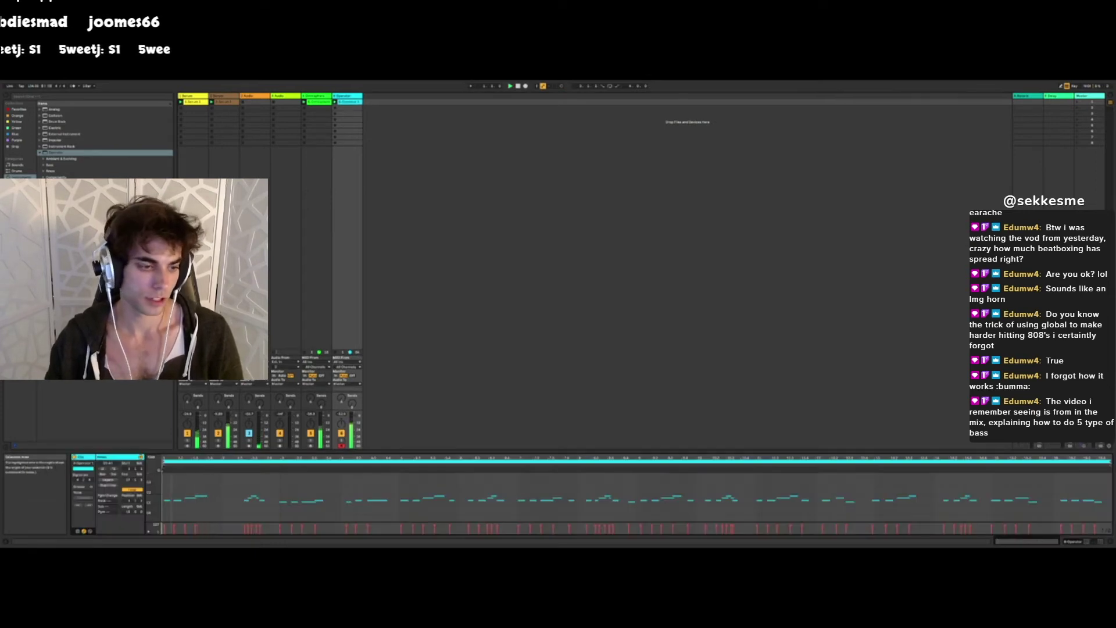
mouse_move(182, 467)
mouse_down()
mouse_move(631, 465)
mouse_move(620, 488)
mouse_move(519, 485)
mouse_up()
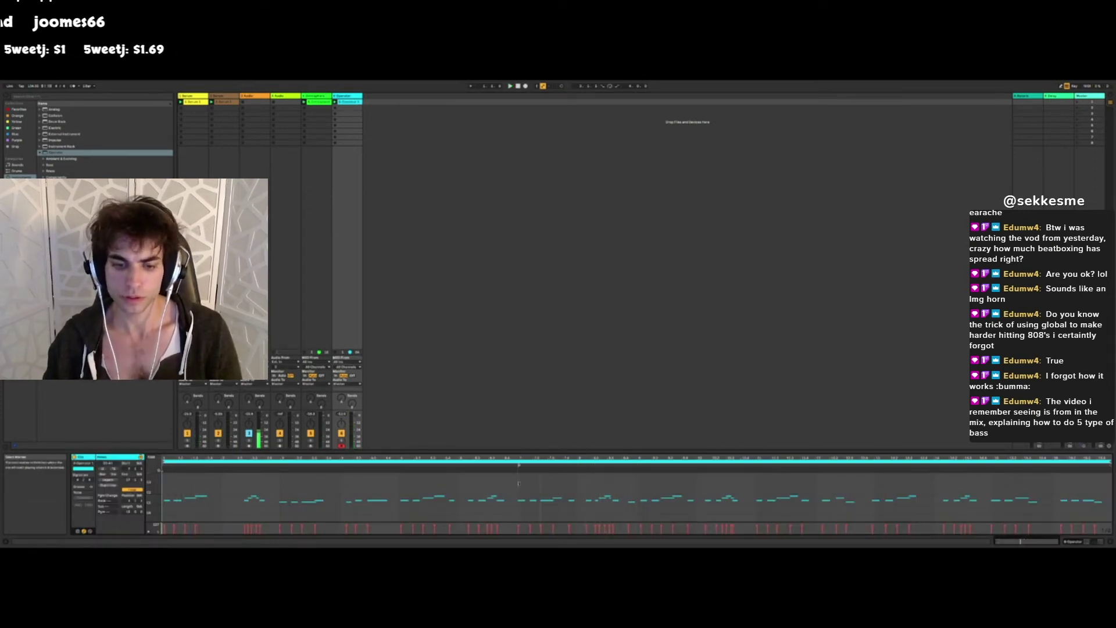
key(space)
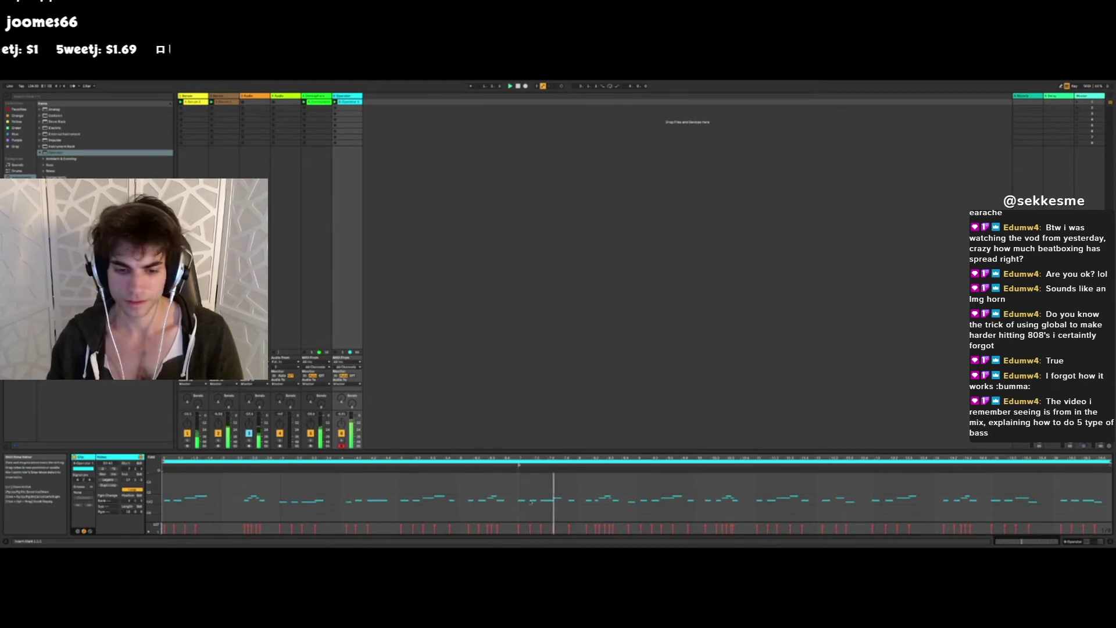
- Select the whole time range of the Operator clip and shorten its loop end by roughly an eighth
drag(520, 486, 1105, 543)
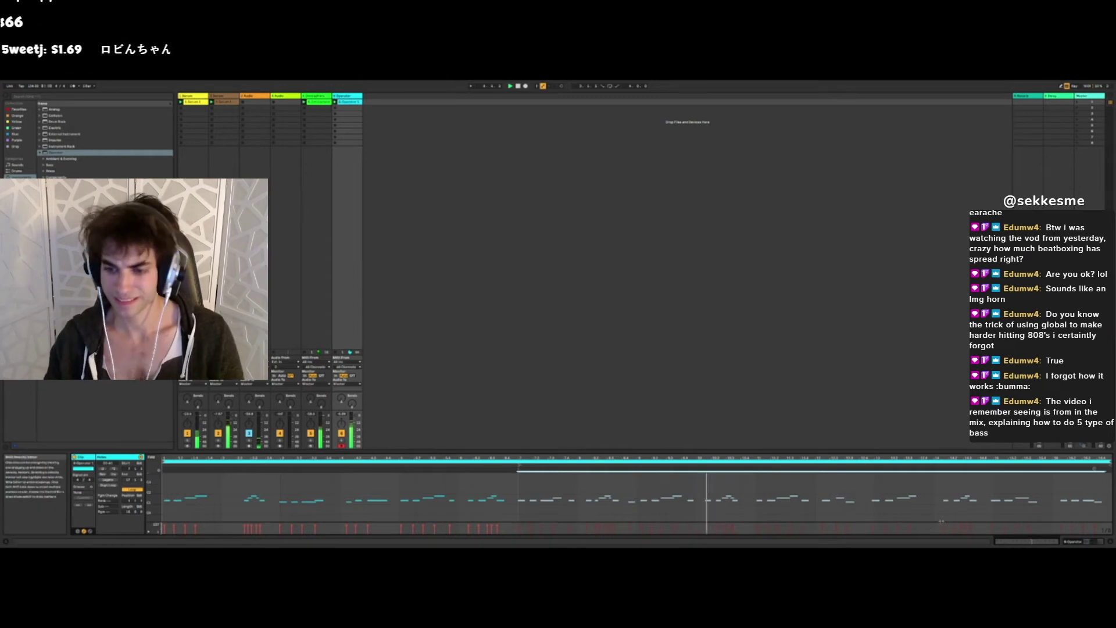
click(957, 511)
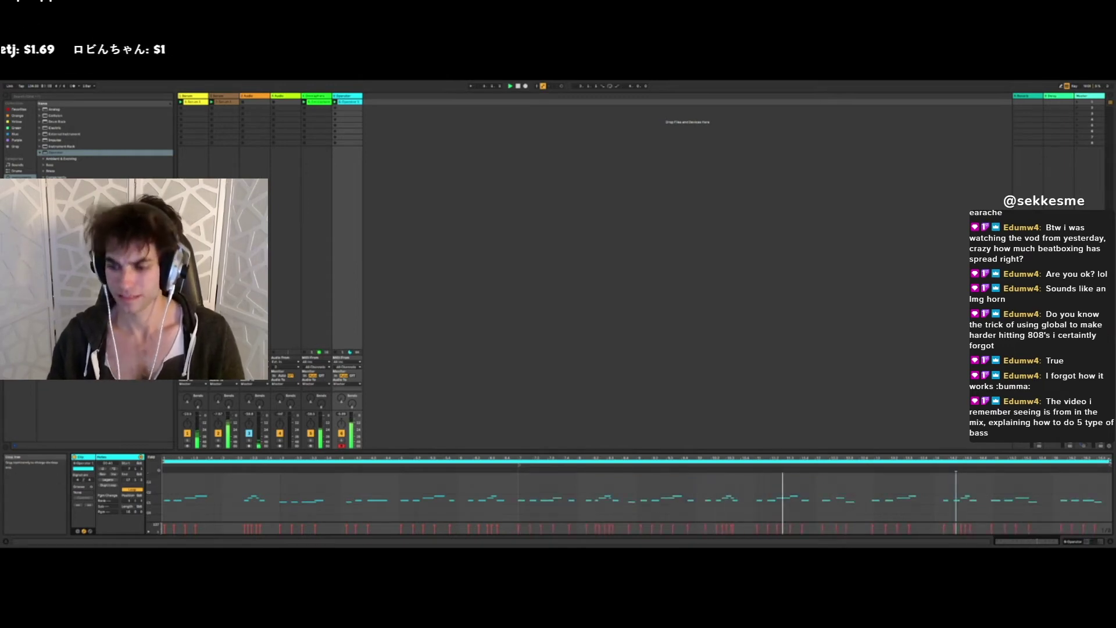
key(ctrl+a)
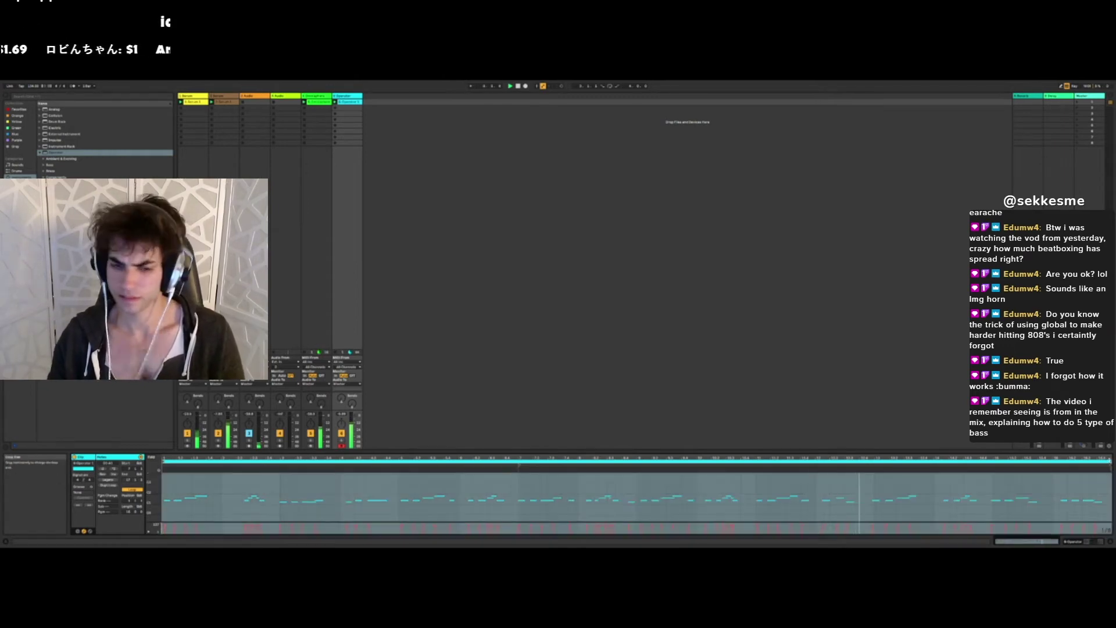
drag(1111, 462, 992, 466)
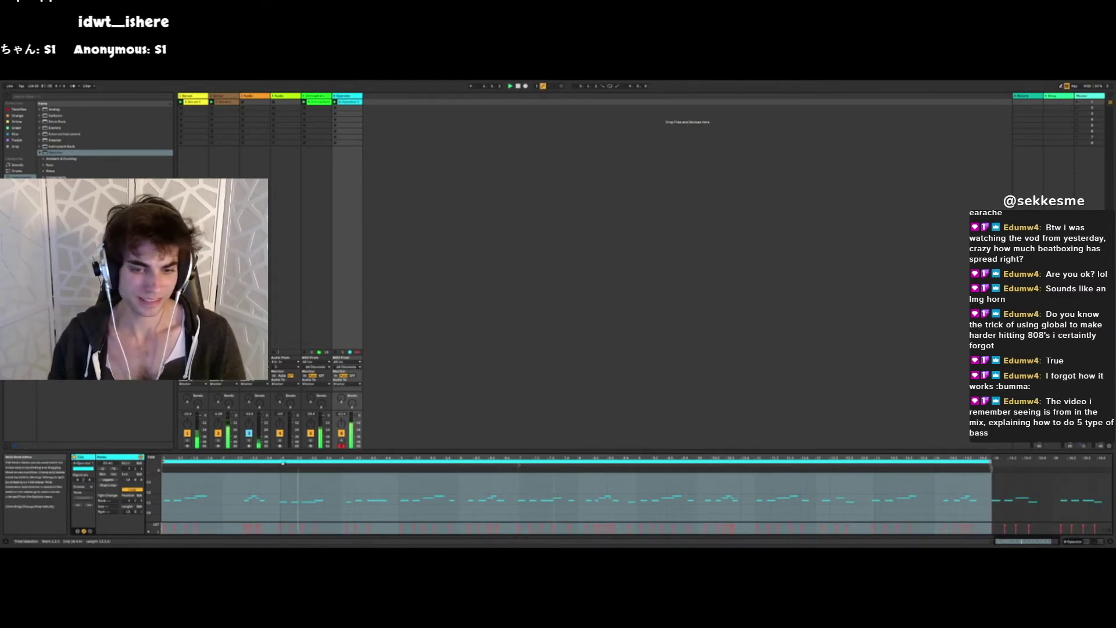
- Try starting the Operator clip's loop a little over a third of the way in
mouse_move(164, 462)
mouse_down()
mouse_move(518, 464)
mouse_move(451, 465)
mouse_move(503, 466)
mouse_up()
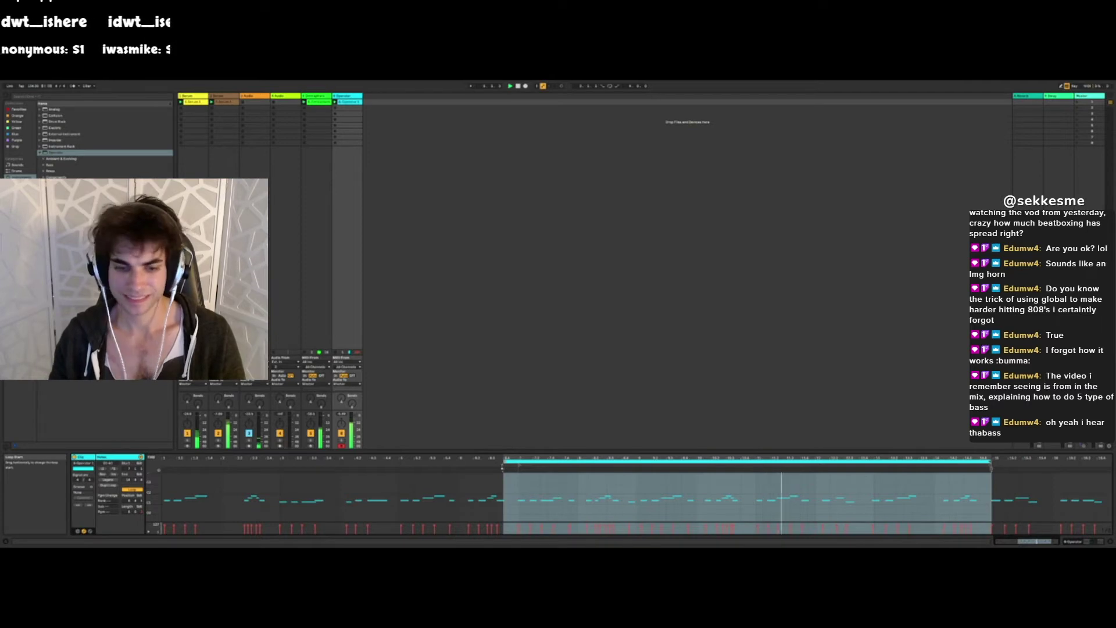
drag(503, 466, 138, 465)
key(space)
key(space)
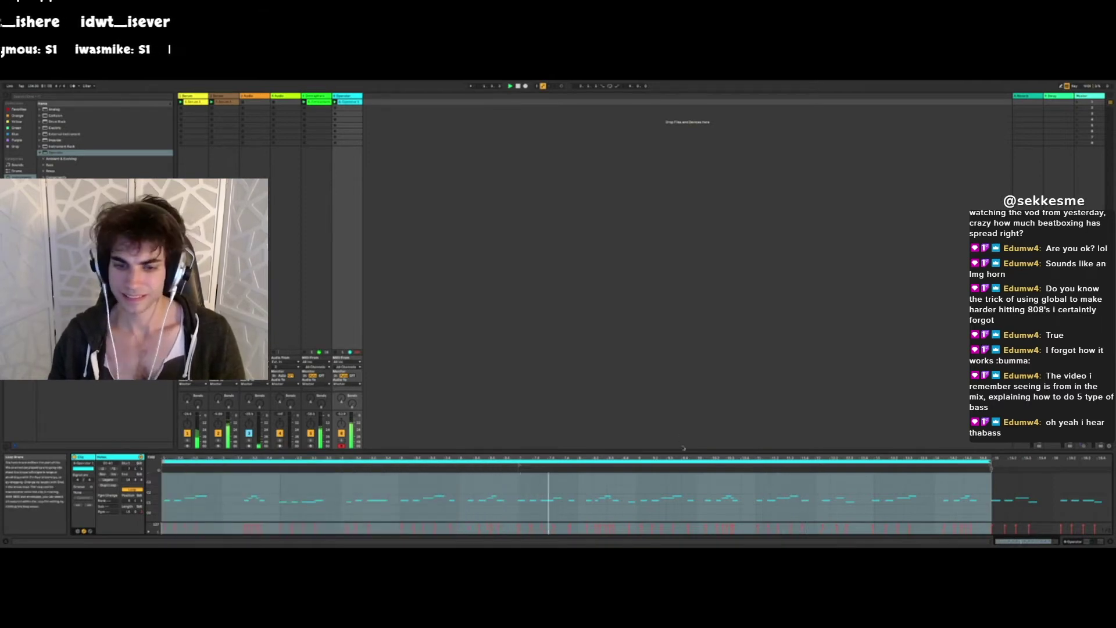
- Move the Operator clip's start marker back to the beginning and restart playback
drag(521, 468, 156, 470)
key(space)
key(space)
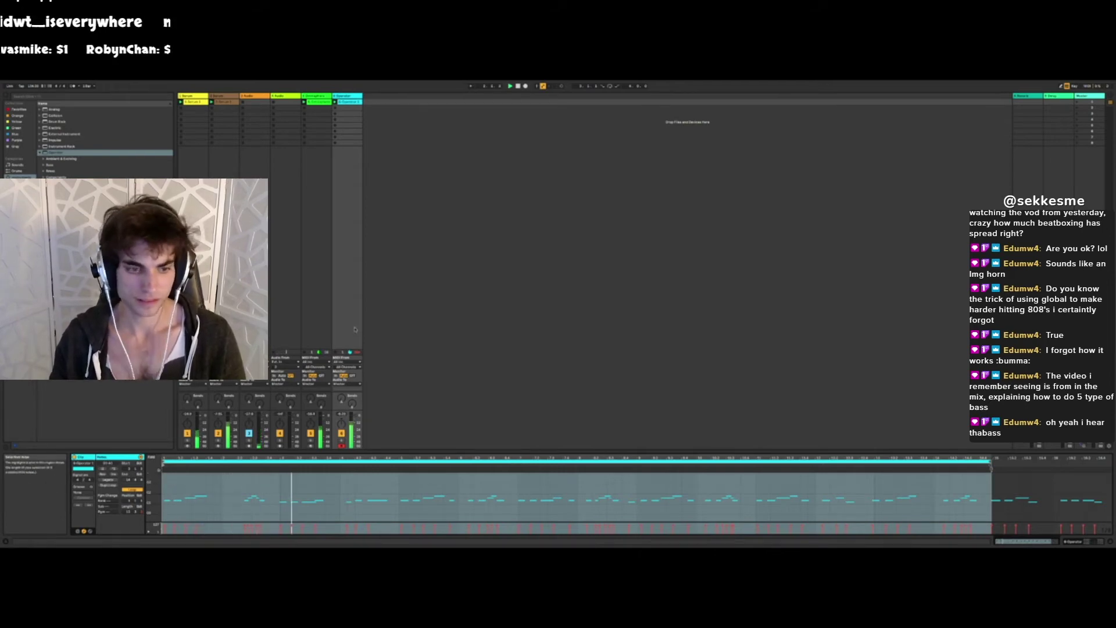
- Show the Operator device and raise the output level of oscillator B
click(349, 94)
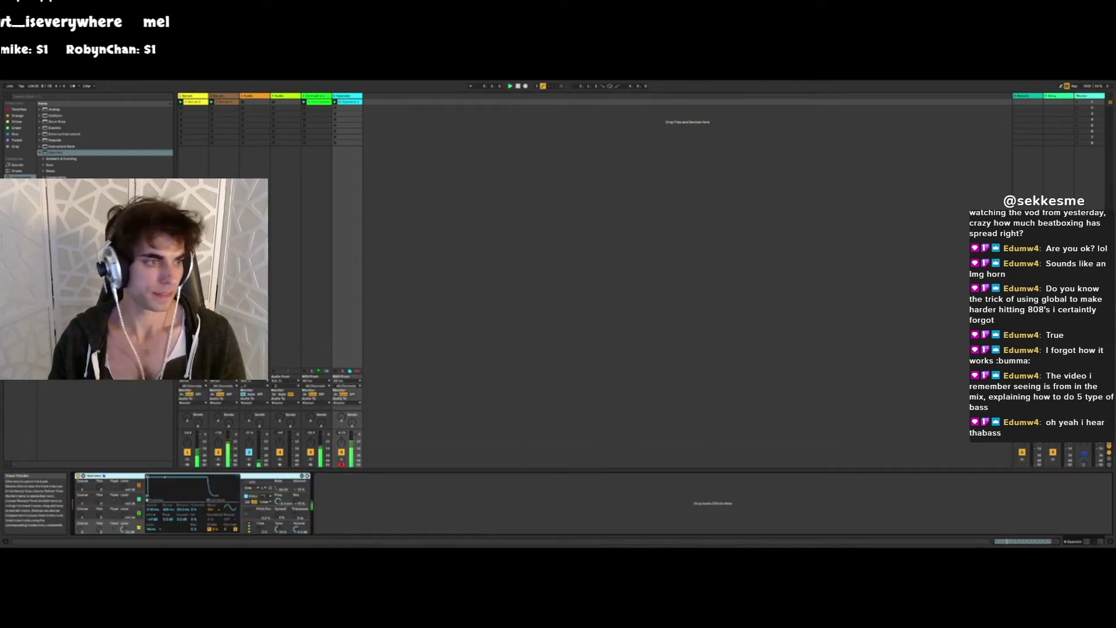
click(115, 515)
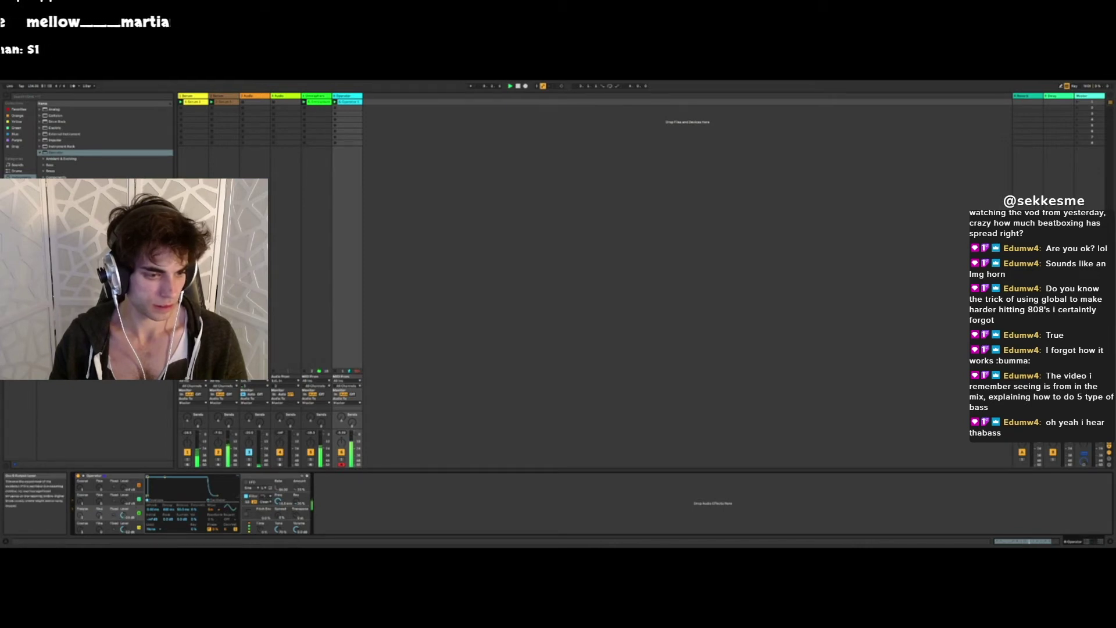
click(265, 496)
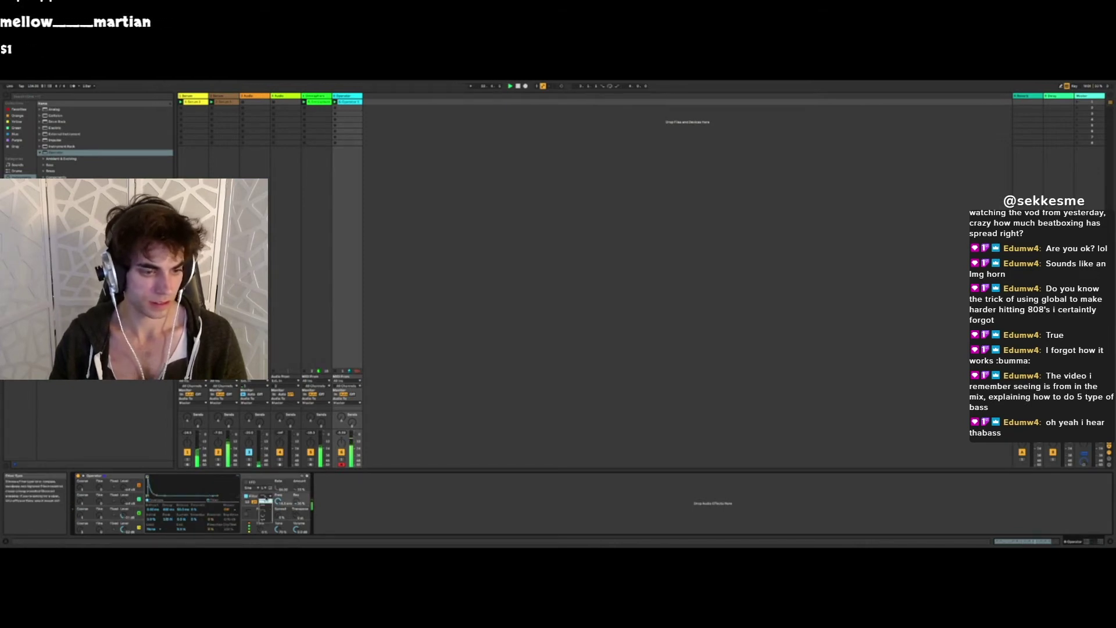
click(265, 496)
click(123, 515)
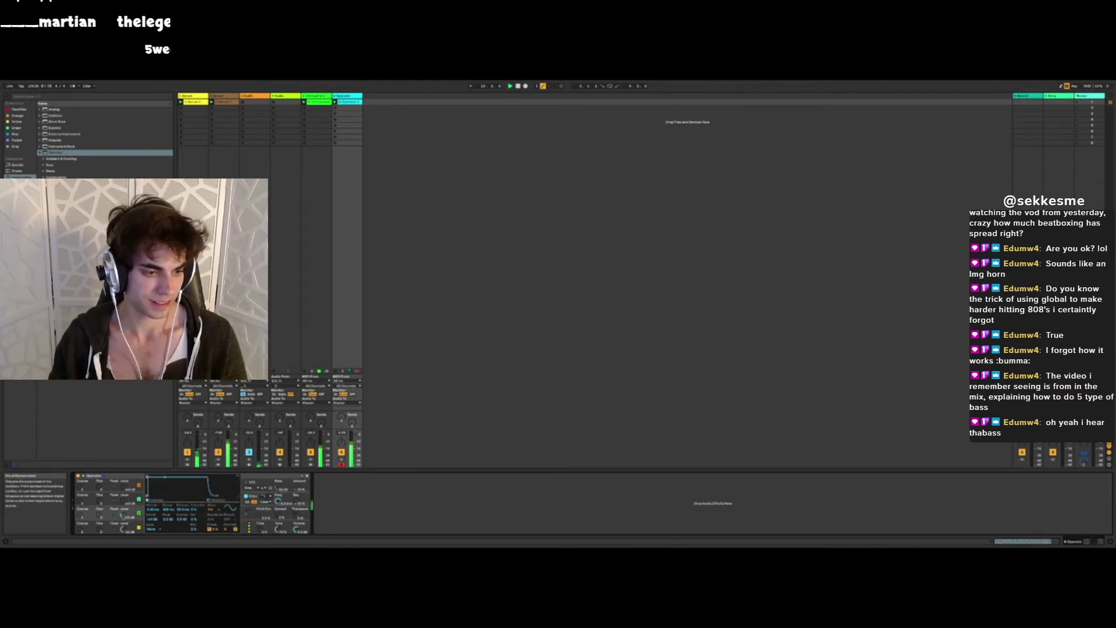
- Draw a custom harmonic spectrum for oscillator B, with the lower harmonics strongest and the higher ones tapering off
click(214, 510)
click(209, 502)
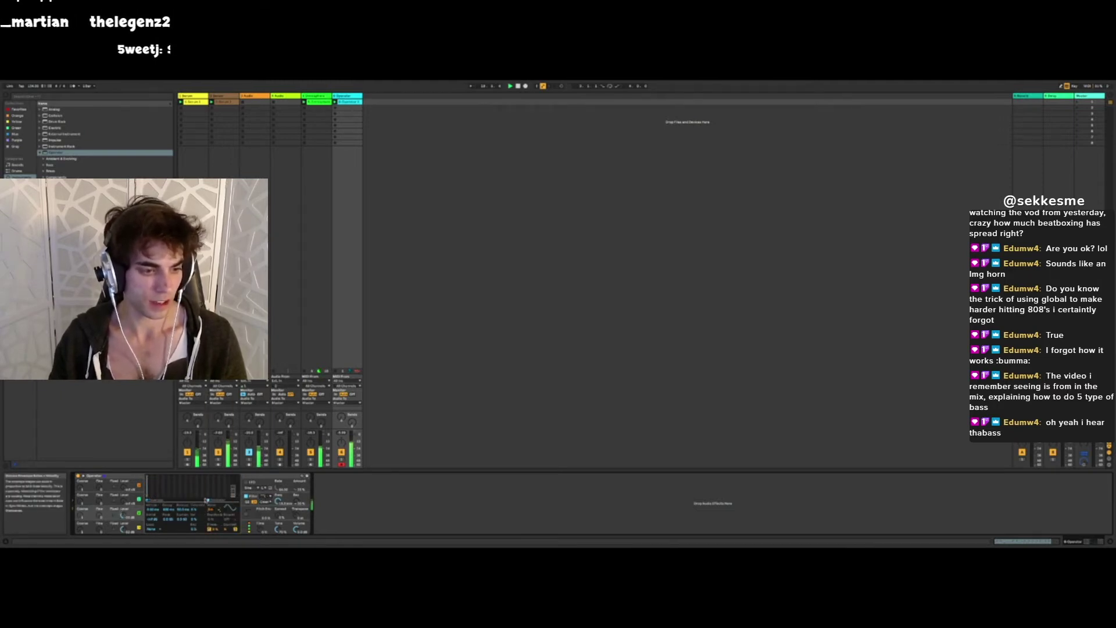
drag(148, 492, 217, 493)
click(233, 487)
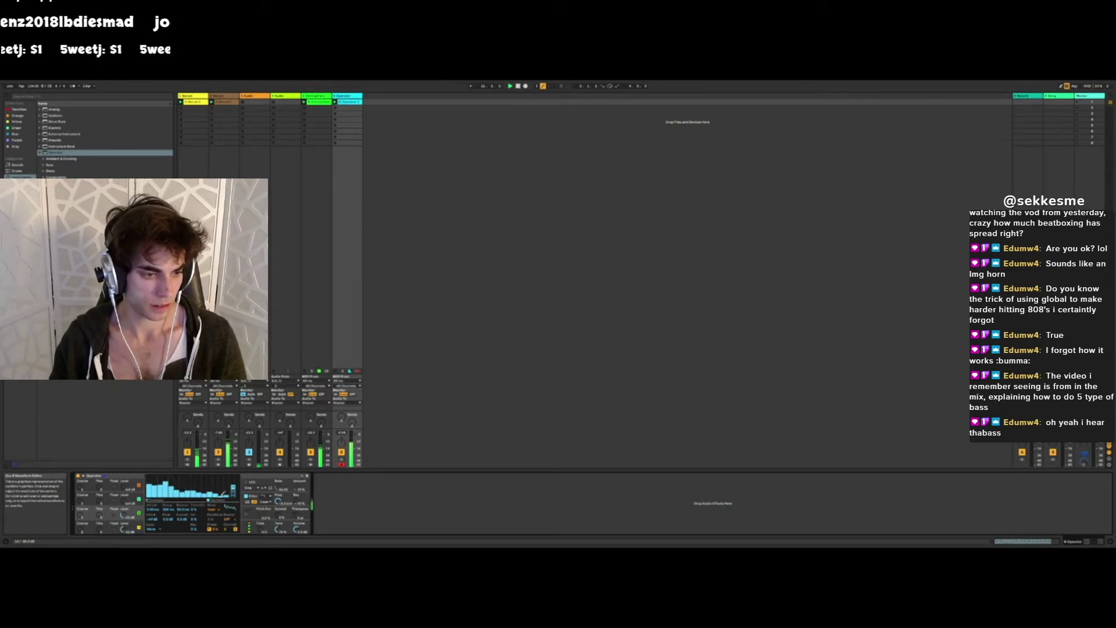
mouse_move(149, 486)
mouse_down()
mouse_move(149, 476)
mouse_move(176, 491)
mouse_up()
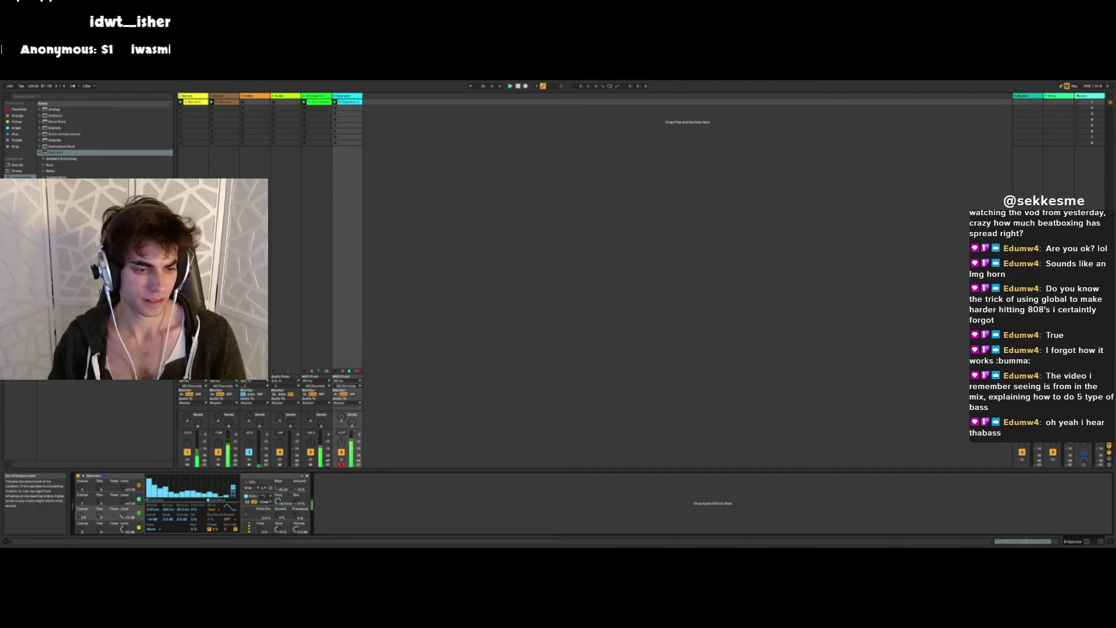
- Quantize all notes in the Operator clip with a reduced quantize amount
click(354, 103)
click(389, 486)
key(super+a)
key(super+shift+u)
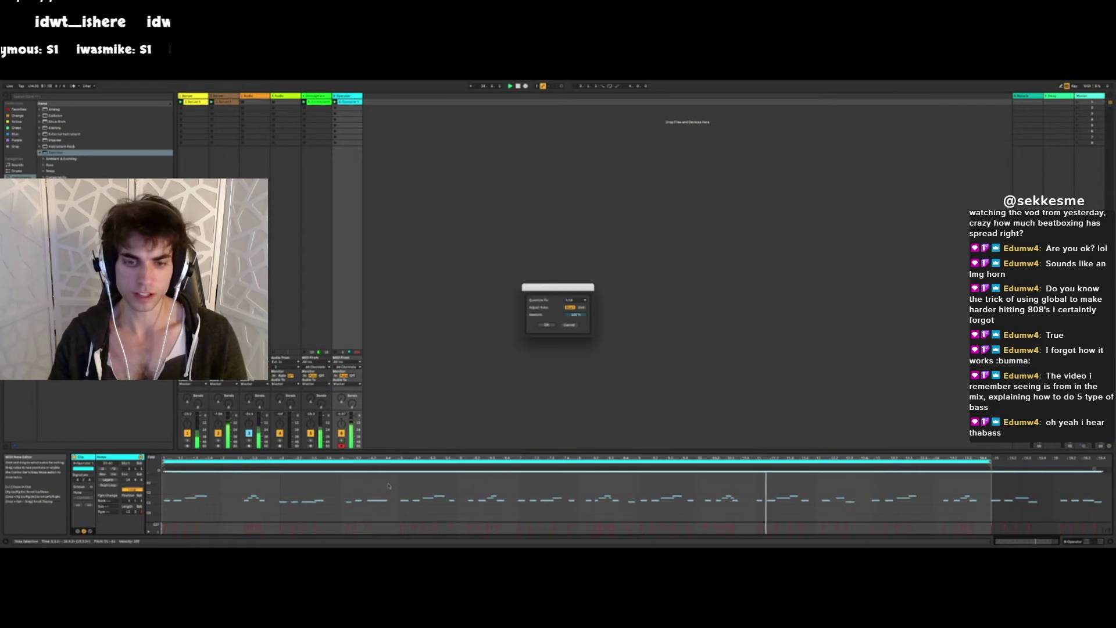
click(573, 300)
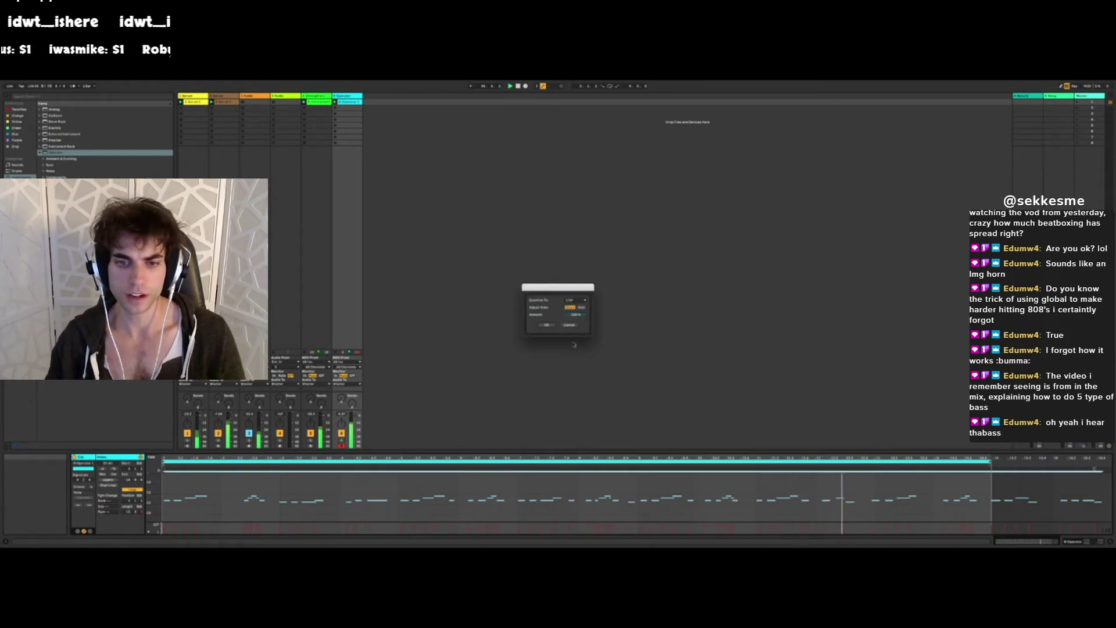
click(579, 310)
click(580, 309)
click(580, 309)
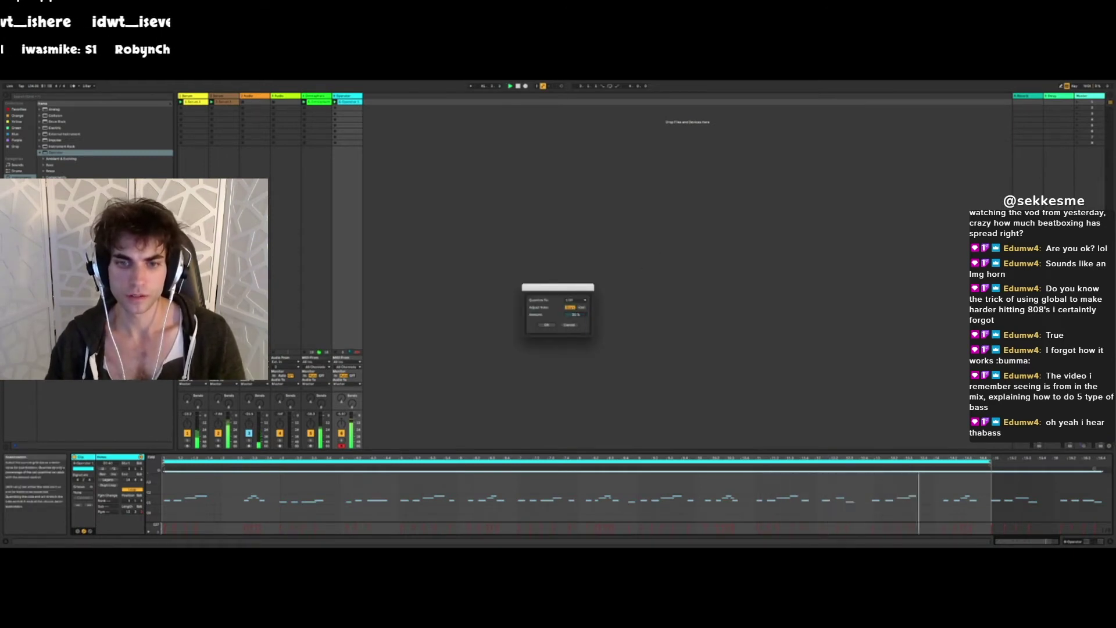
click(548, 325)
click(405, 318)
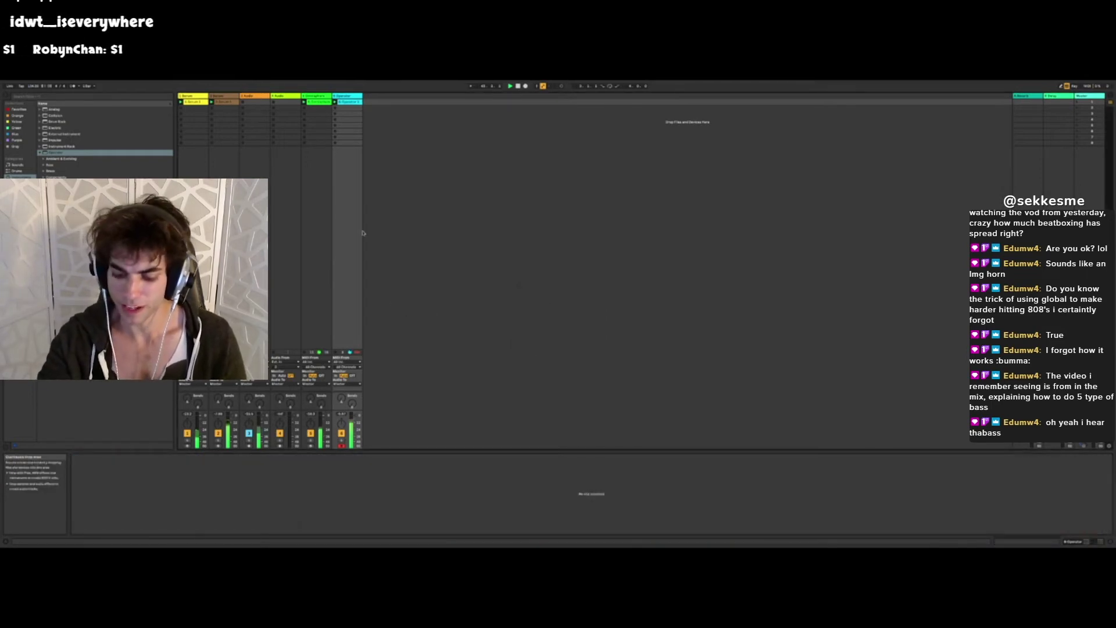
- Add a new MIDI track after the Operator track and select it
click(352, 96)
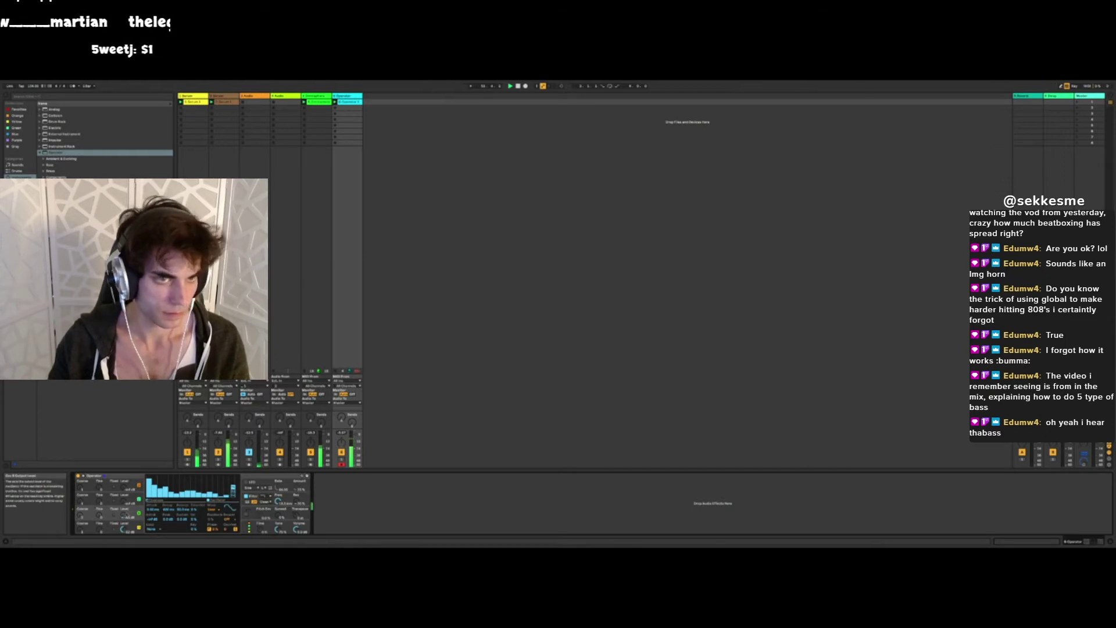
right_click(378, 102)
click(401, 110)
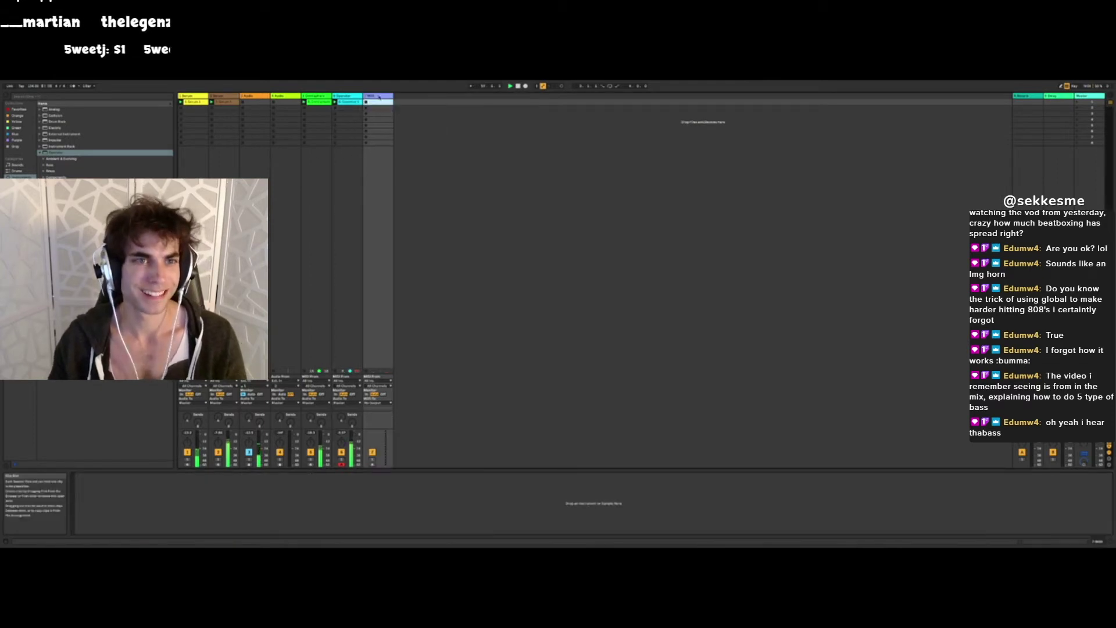
click(380, 96)
- Search the sample folder for drum one-shots and expand the matching Splice drum subfolders
click(19, 251)
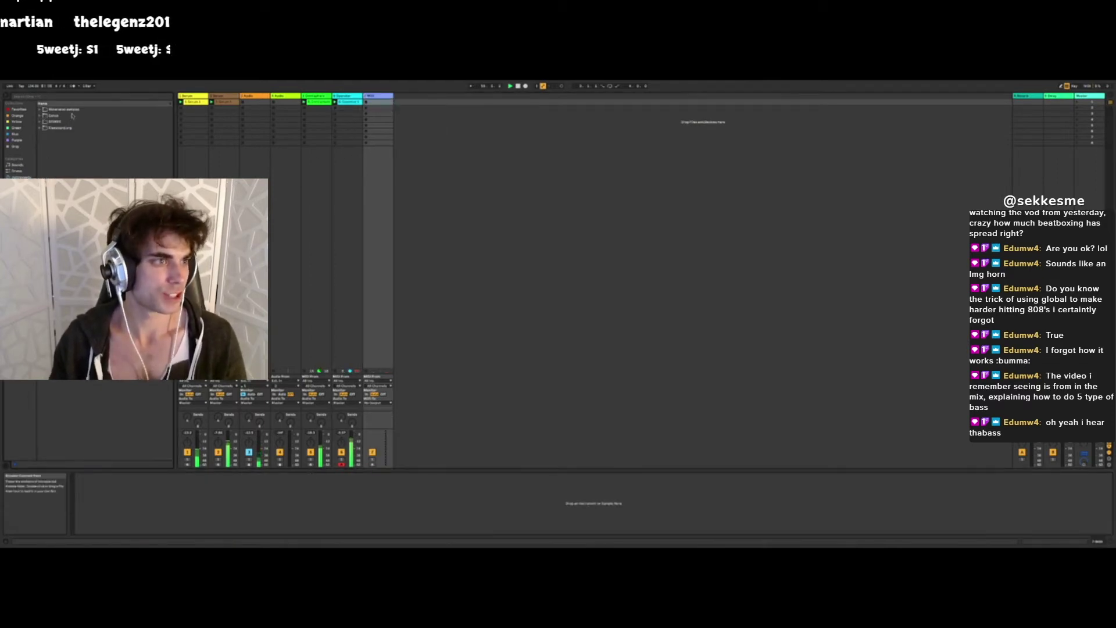
click(45, 98)
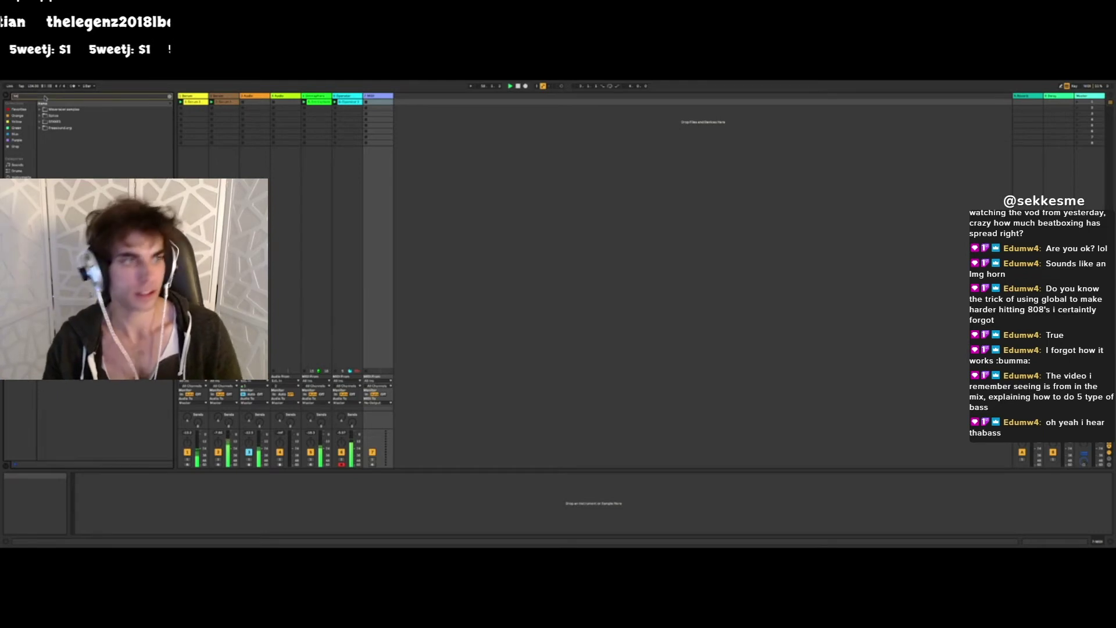
text(kic)
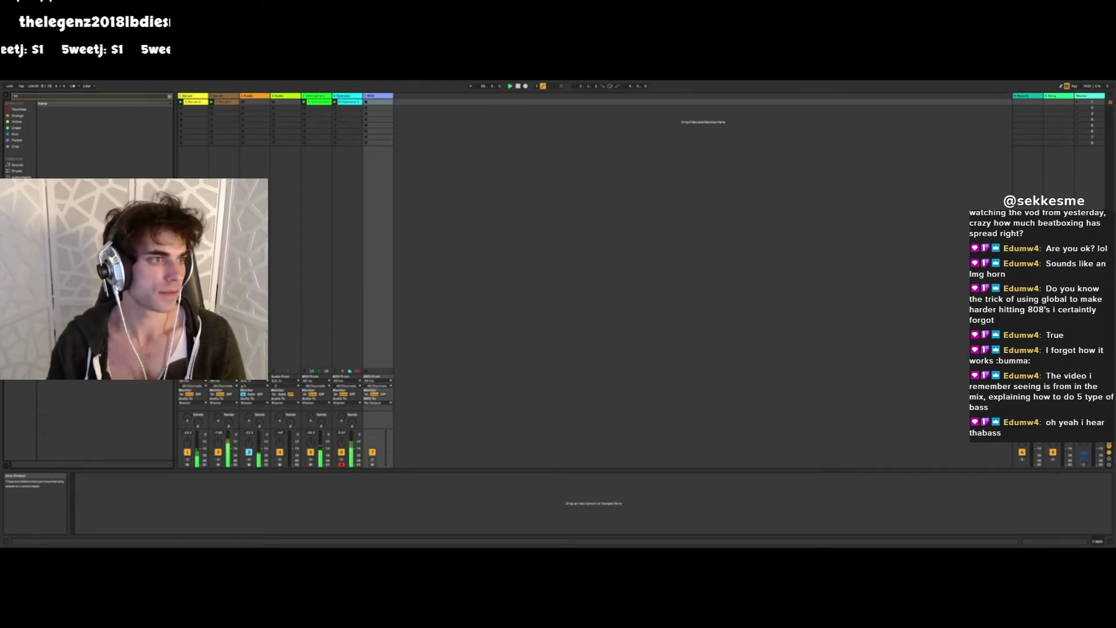
click(40, 110)
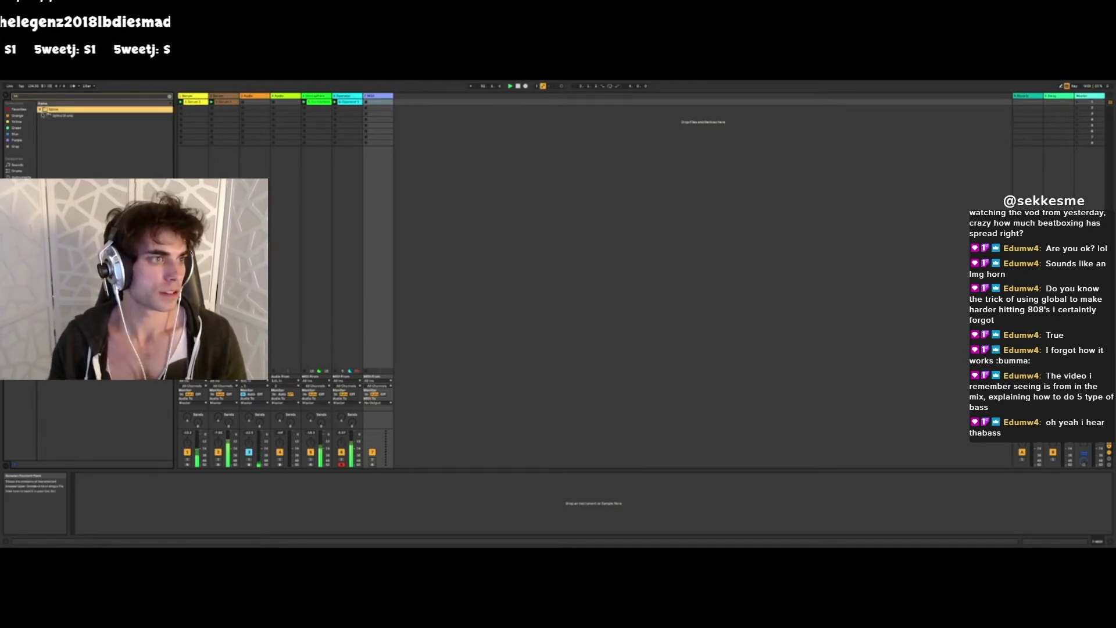
click(44, 116)
click(48, 123)
- Audition the found drum samples, load the third one on the new MIDI track, and try it from the computer keyboard
click(63, 128)
click(68, 133)
click(72, 146)
click(70, 135)
click(69, 141)
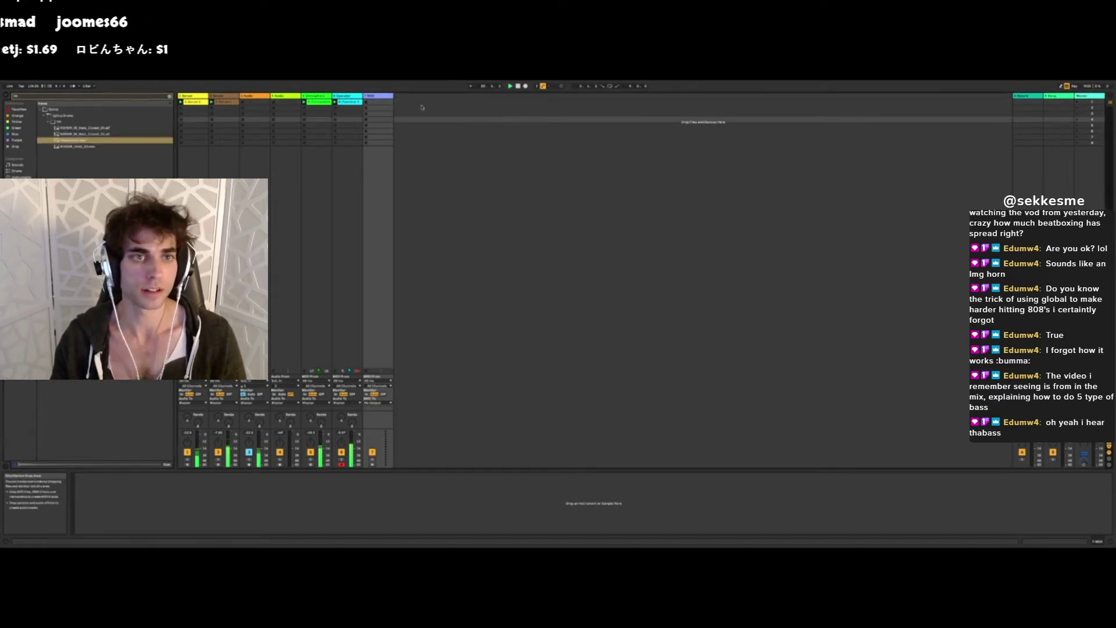
double_click(85, 140)
key(a)
key(z)
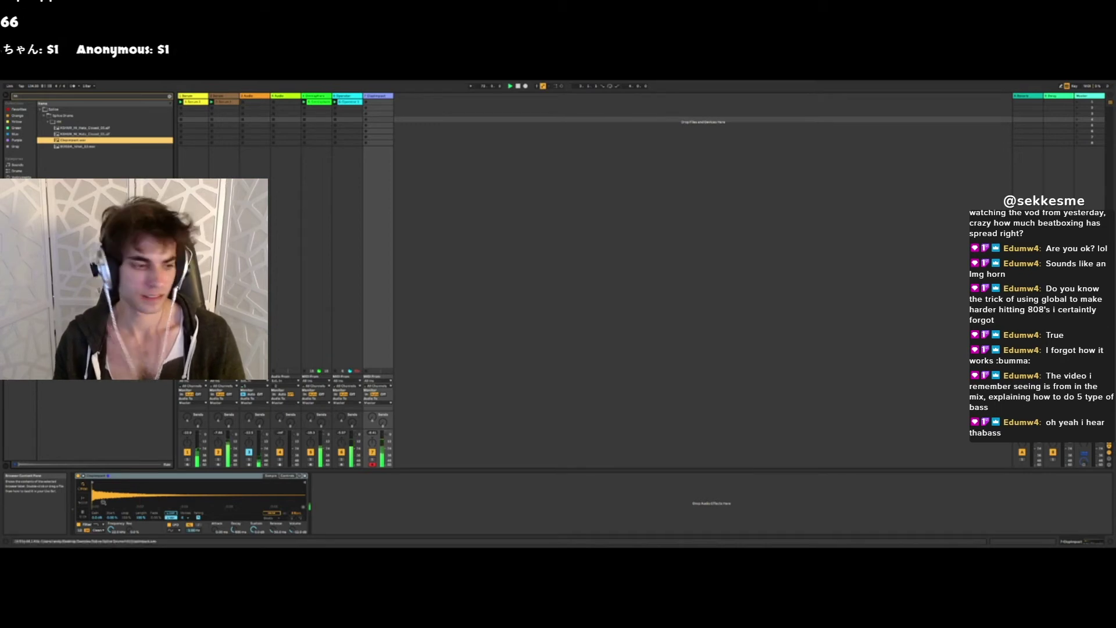
- Switch Simpler to One-Shot mode and pull the sample's end marker in to about the first 15 percent
drag(304, 482, 105, 482)
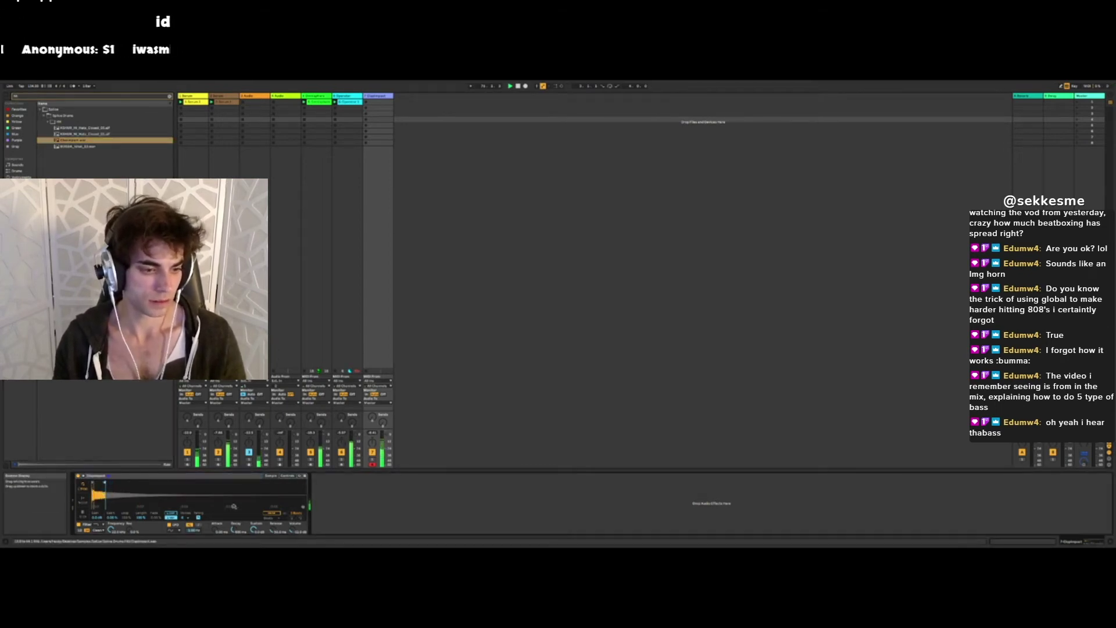
click(82, 500)
drag(105, 482, 98, 515)
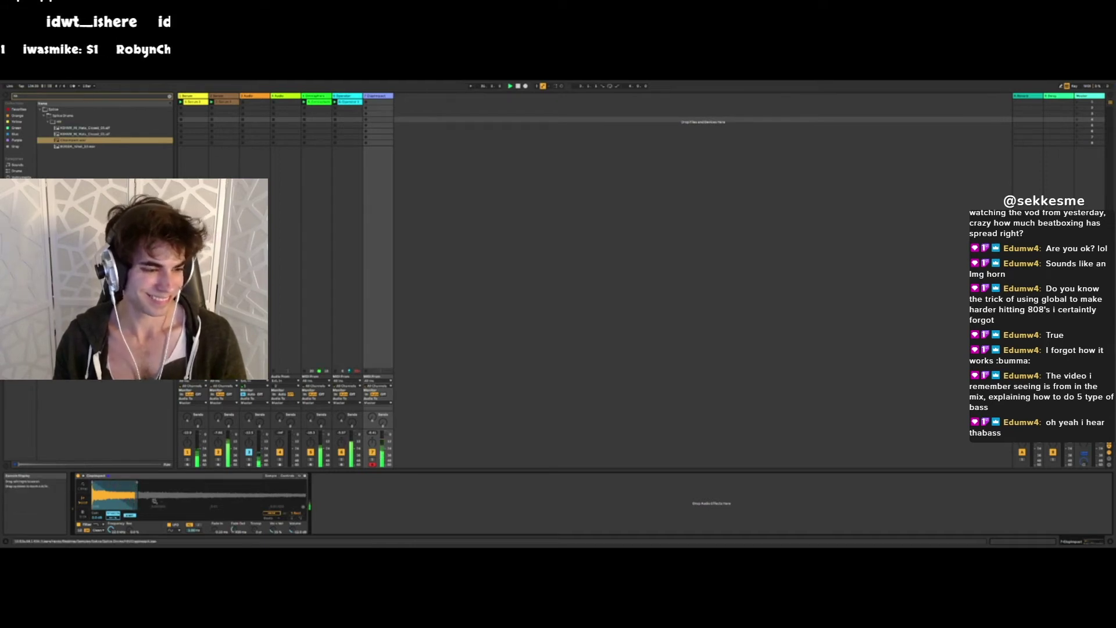
drag(137, 482, 124, 482)
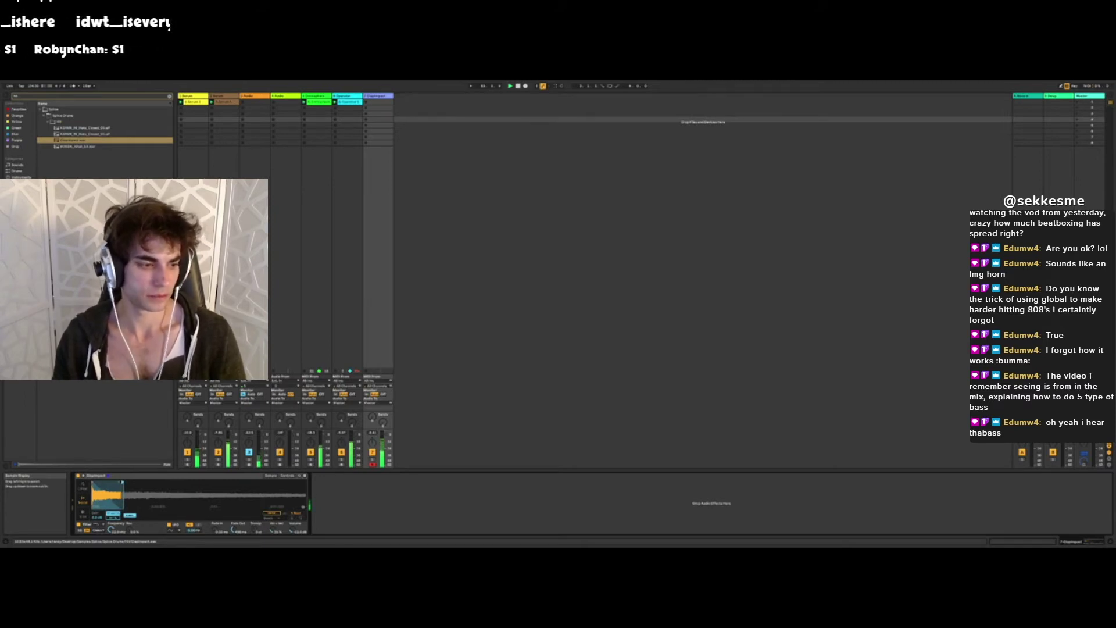
- Record a MIDI clip in the first slot of the drum sample's track, review its notes, and return to Simpler
click(366, 102)
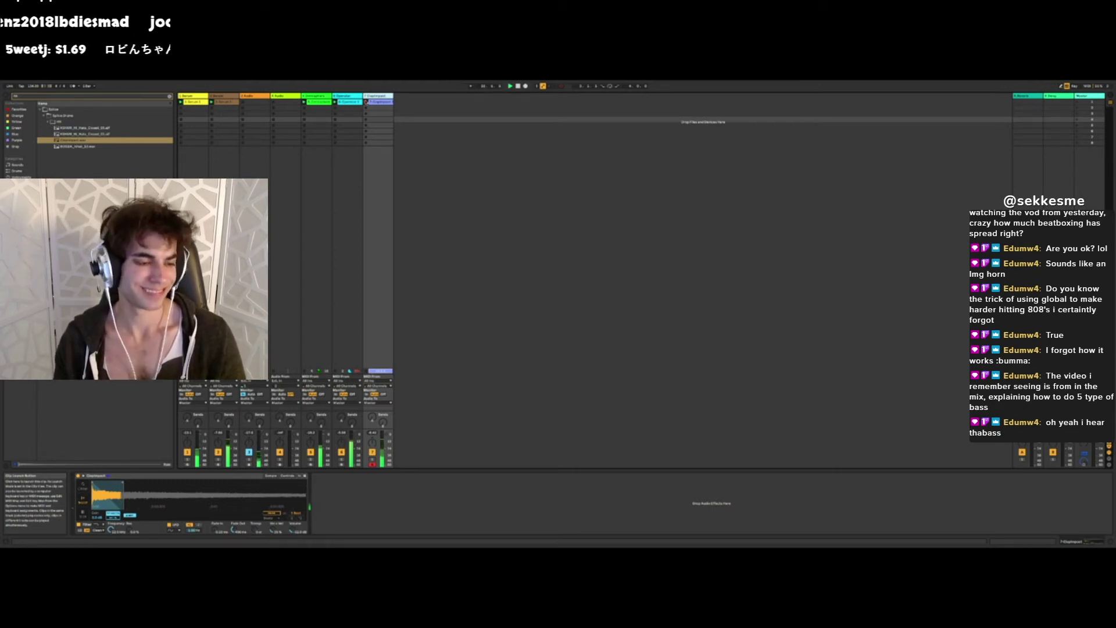
double_click(381, 102)
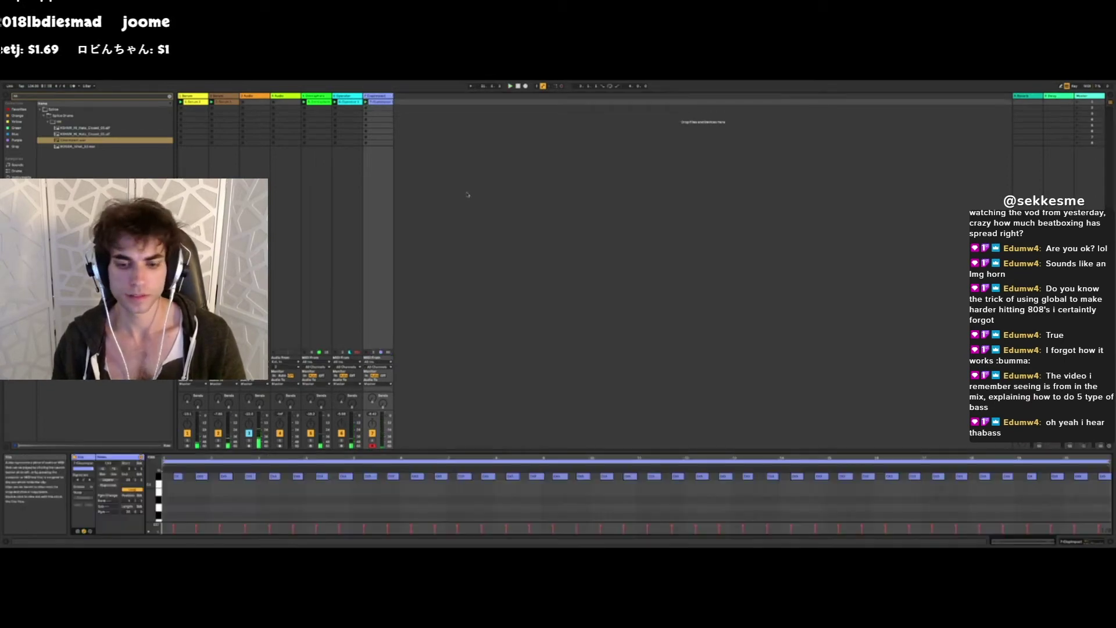
key(ctrl+a)
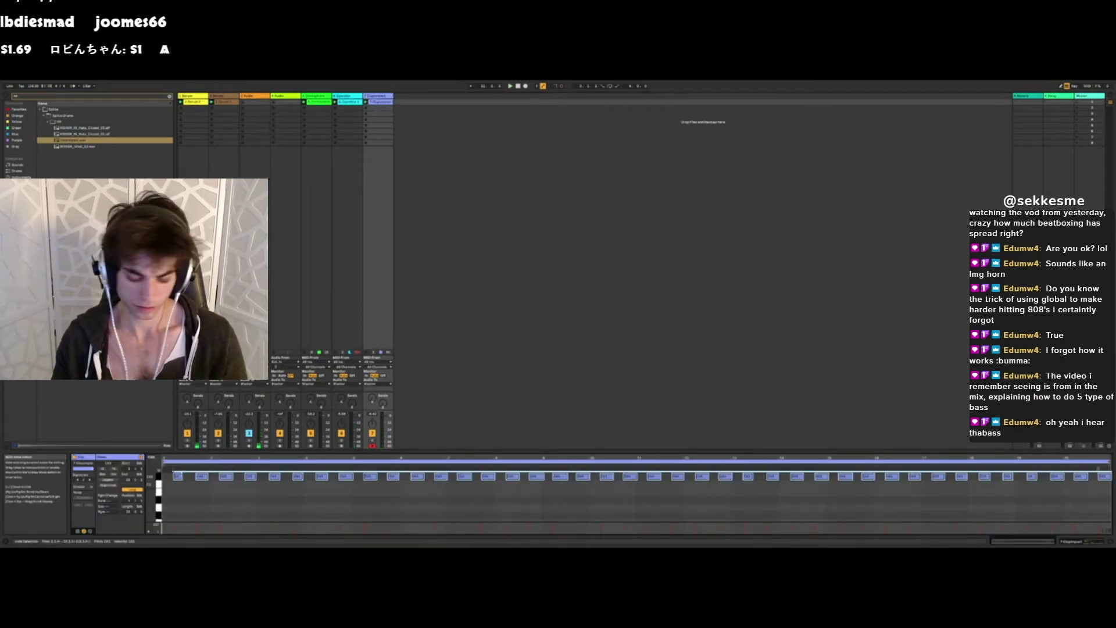
click(213, 489)
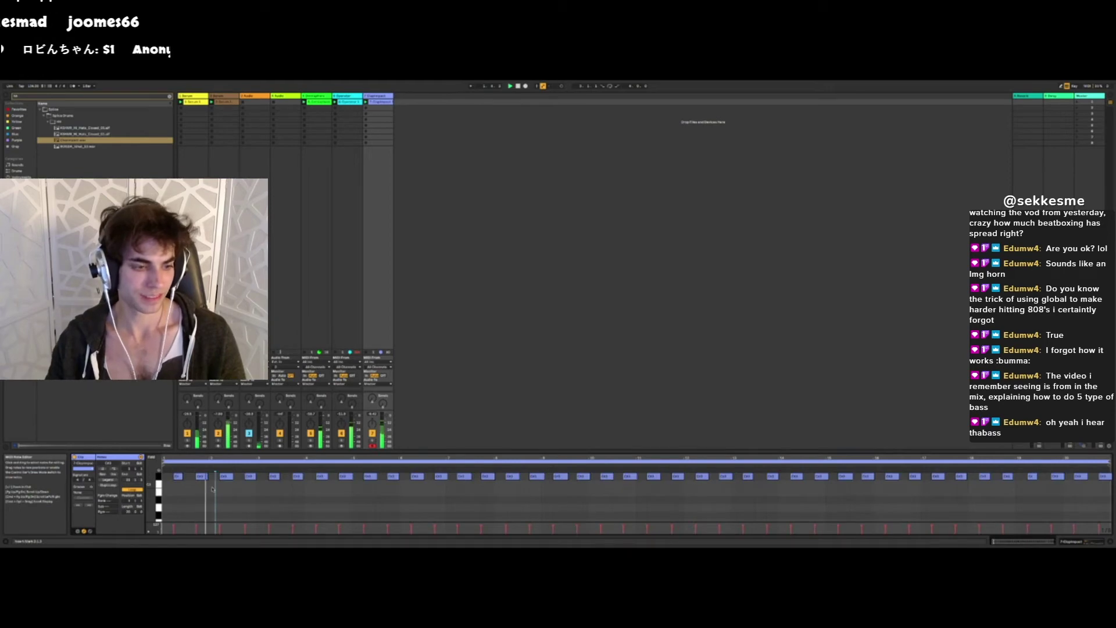
key(ctrl+a)
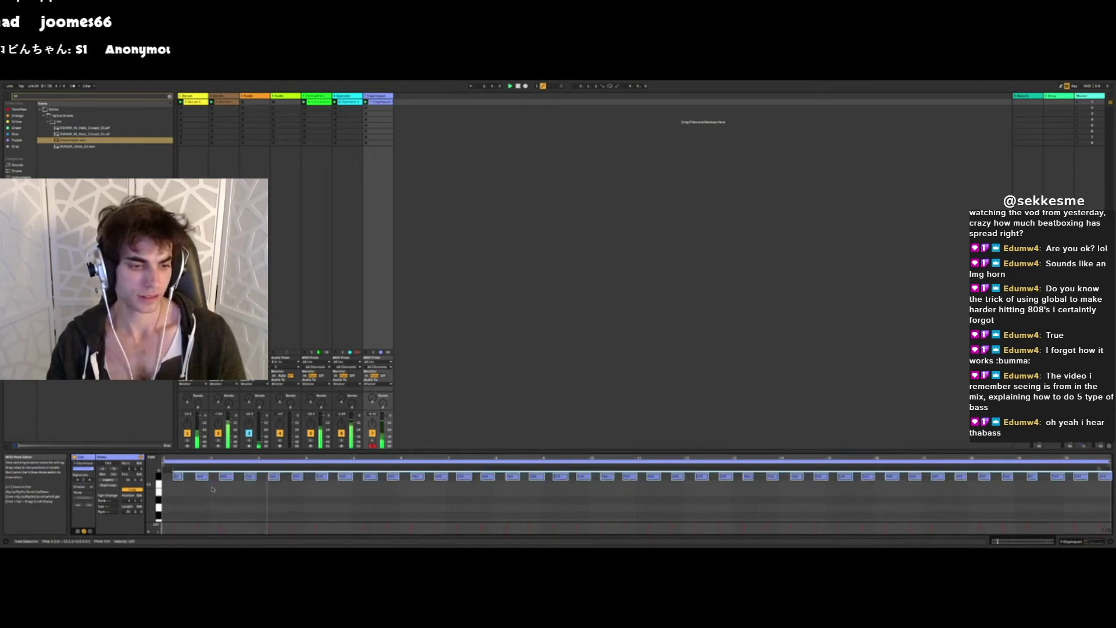
click(315, 492)
key(shift+Tab)
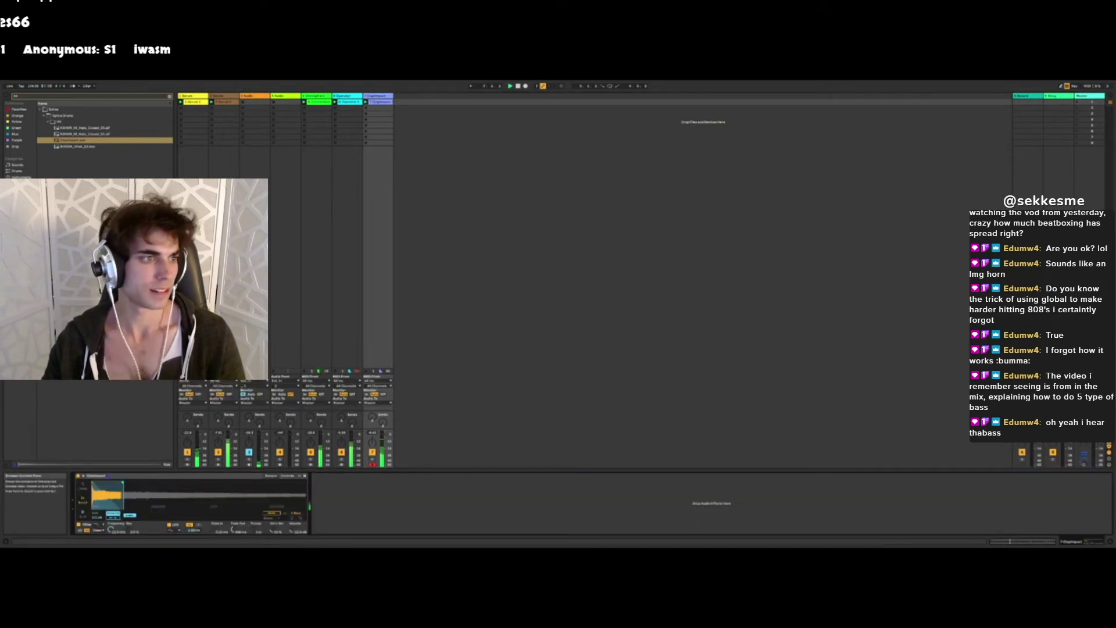
- Add a Utility effect after Simpler on the drum sample track and select all notes in its clip
click(22, 184)
click(169, 96)
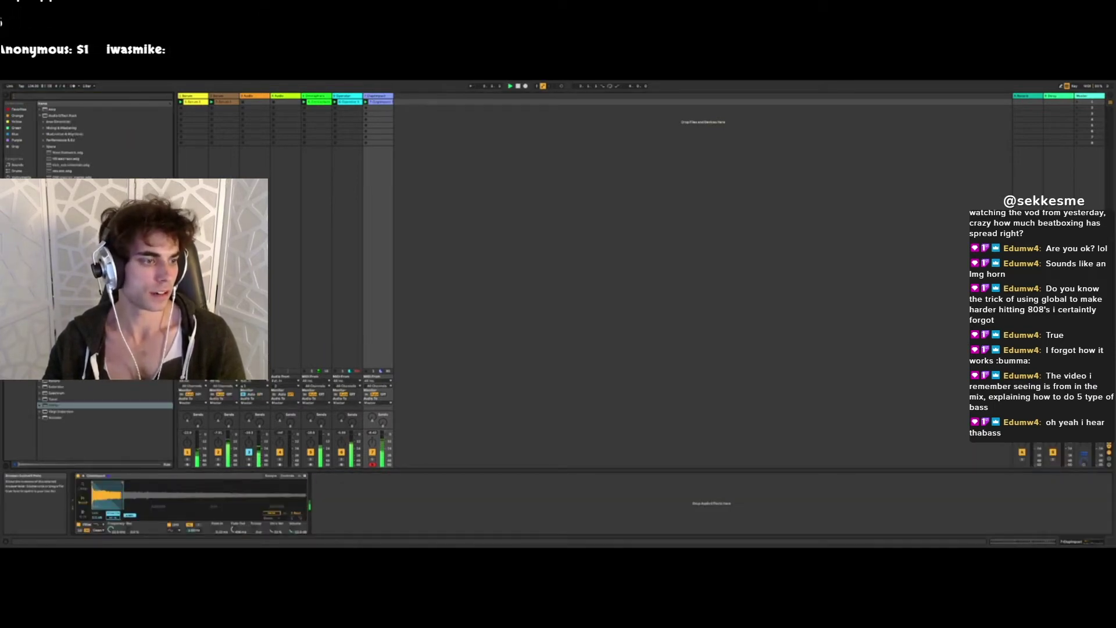
key(Return)
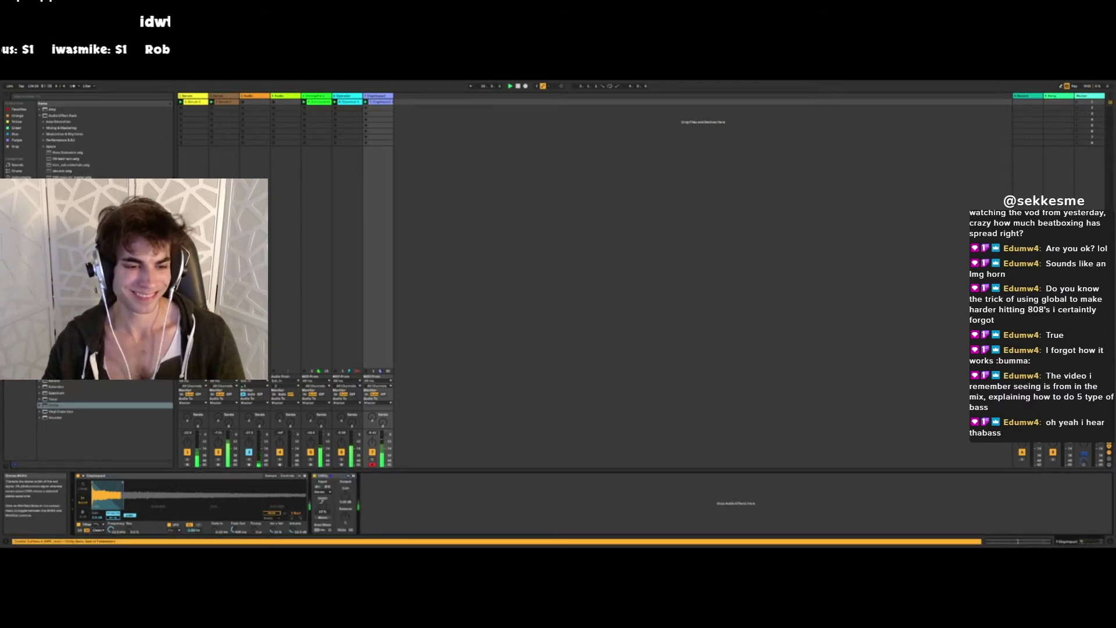
double_click(381, 102)
key(ctrl+a)
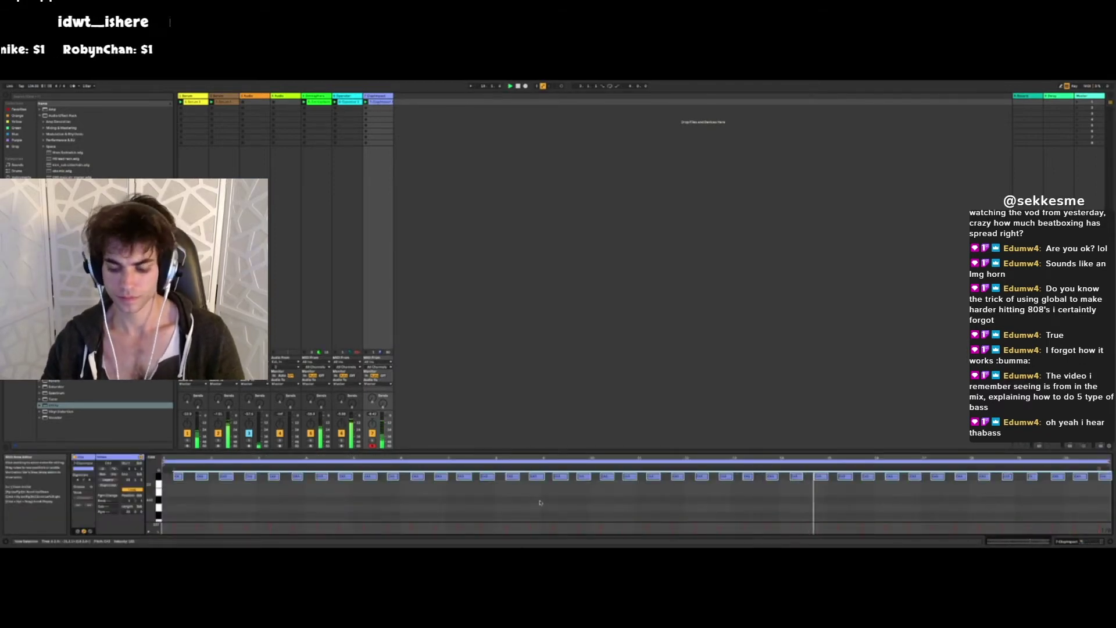
- Insert a new MIDI track after the drum sample track and show the sample library folders in the browser
click(405, 111)
right_click(405, 110)
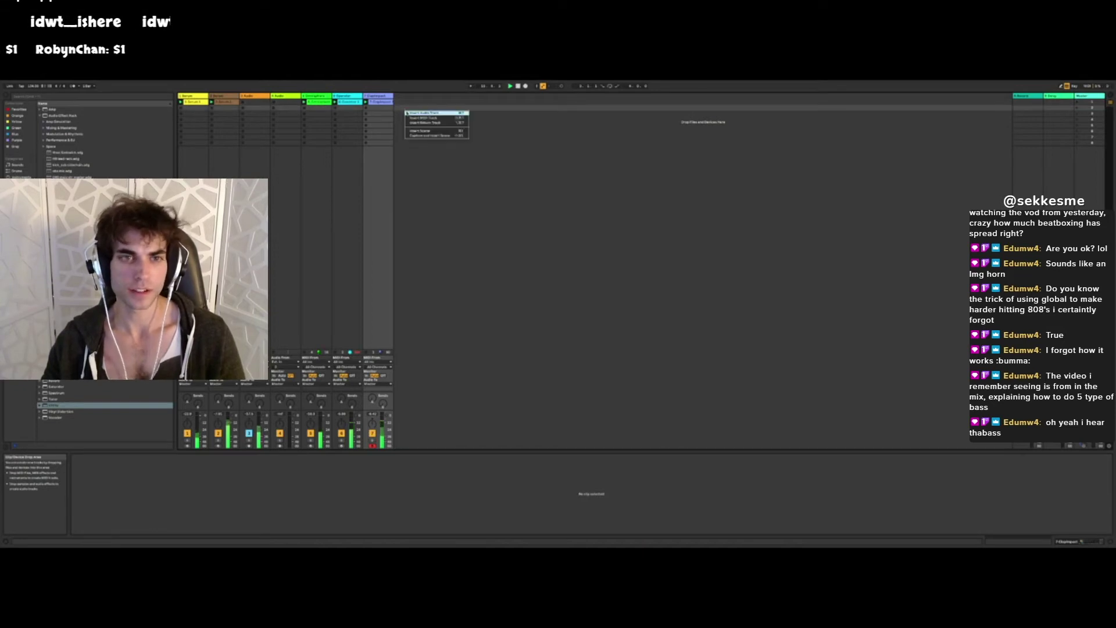
click(420, 117)
click(408, 96)
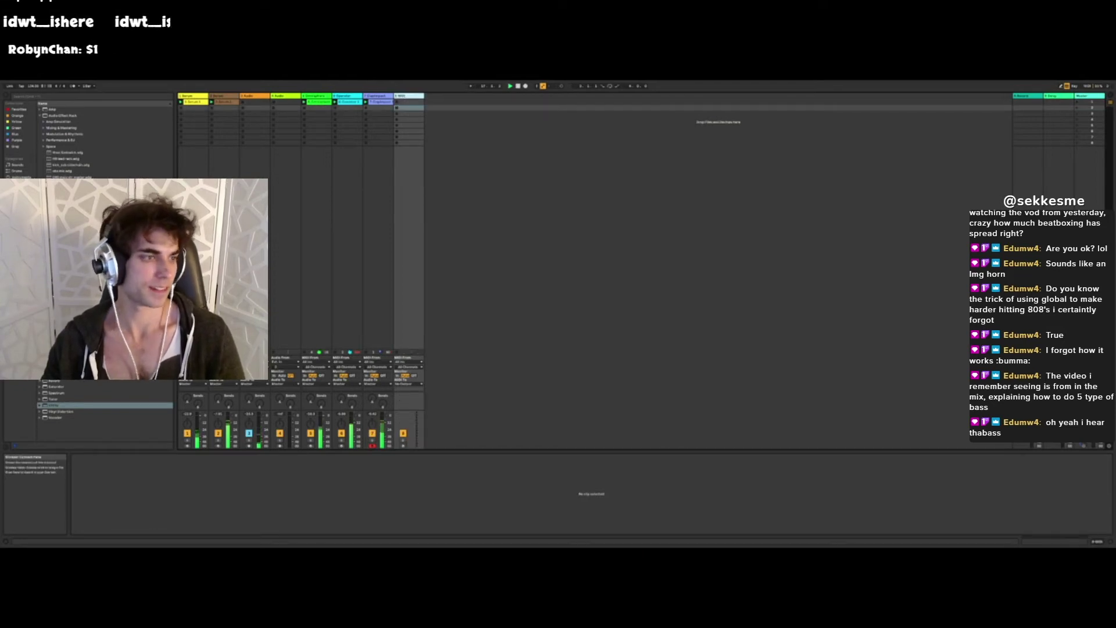
click(19, 258)
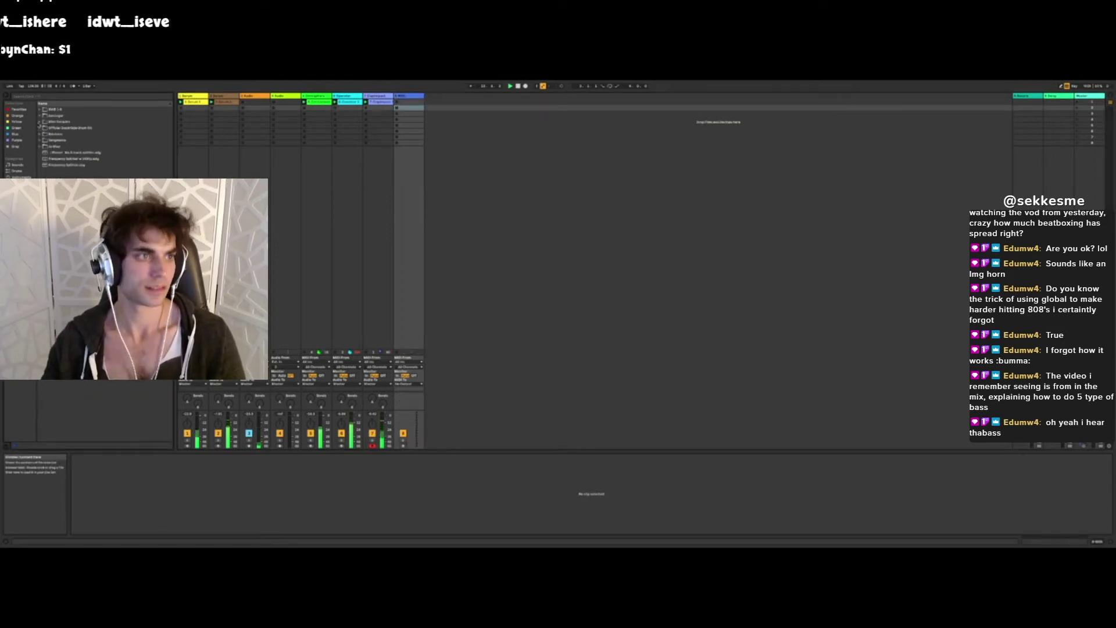
- Open the Operator clip, restart playback, and check the release time in Operator's volume envelope
click(350, 102)
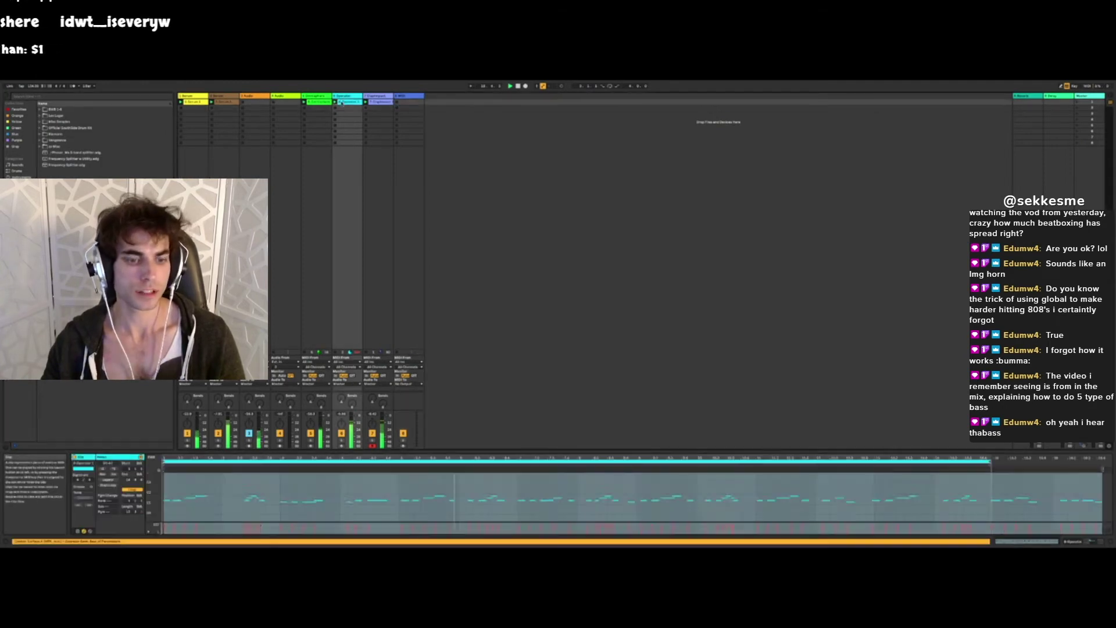
click(355, 494)
click(319, 494)
key(space)
key(space)
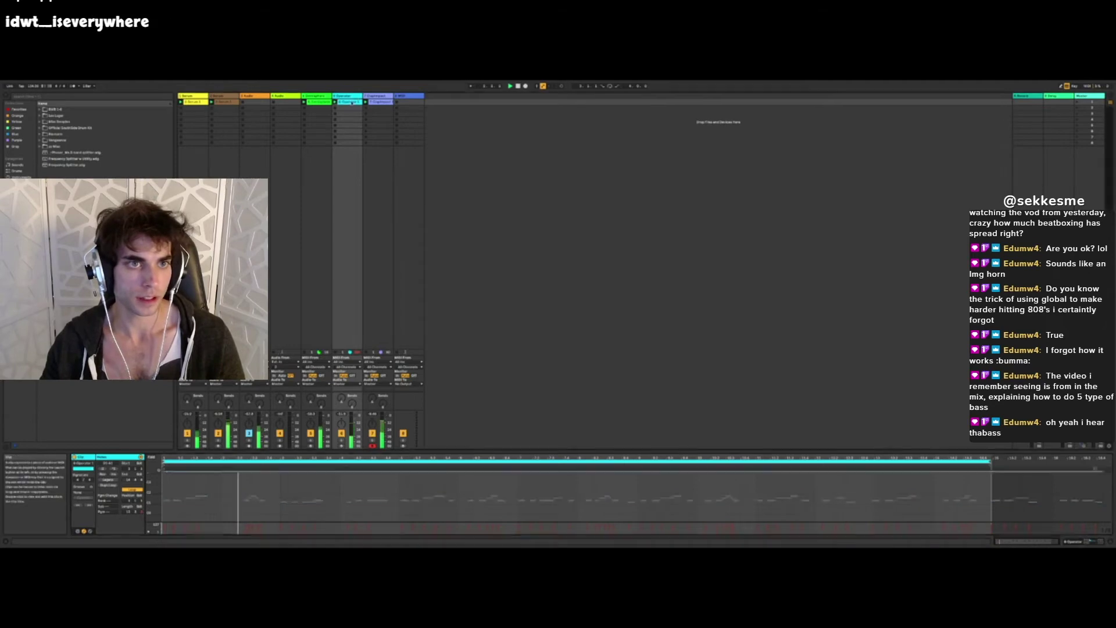
click(350, 96)
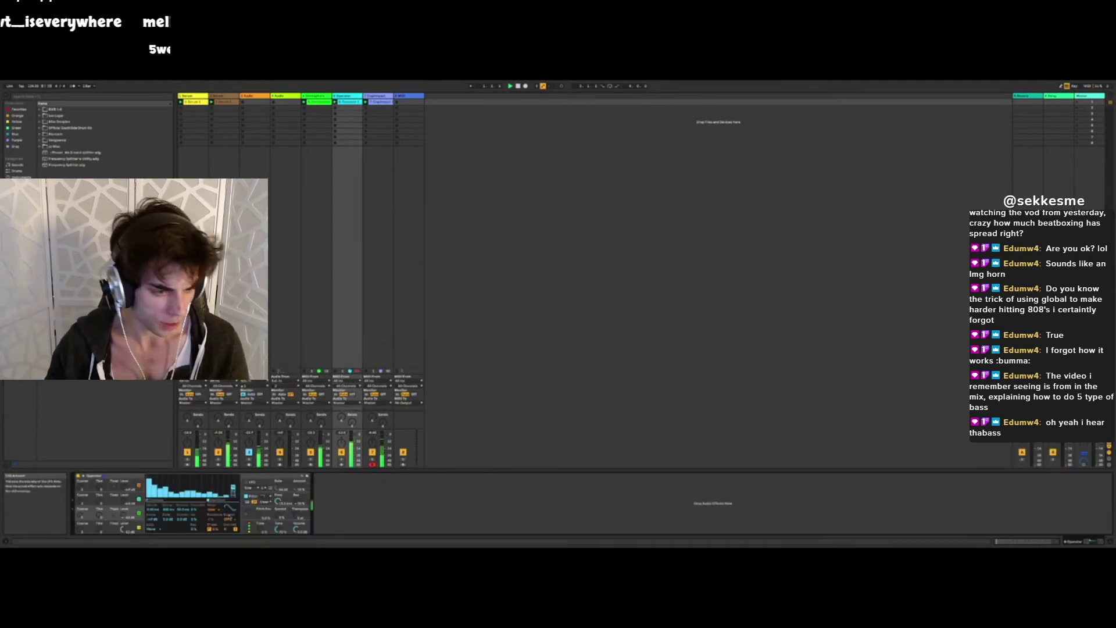
click(183, 510)
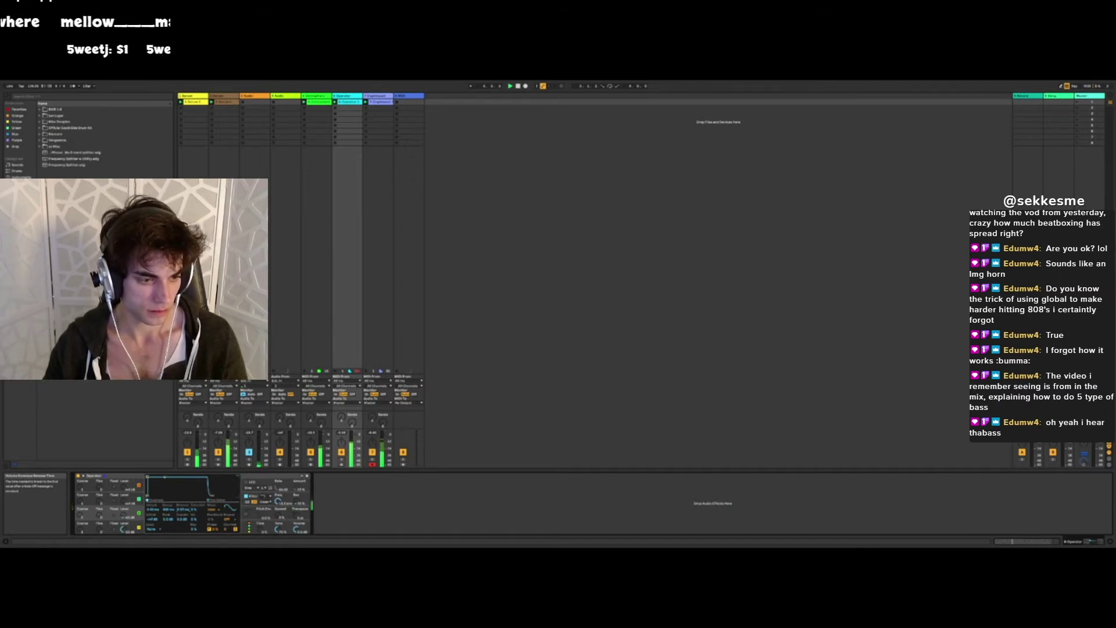
- Reopen the Operator clip, select a group of notes past its middle, and restart playback to hear it
double_click(350, 102)
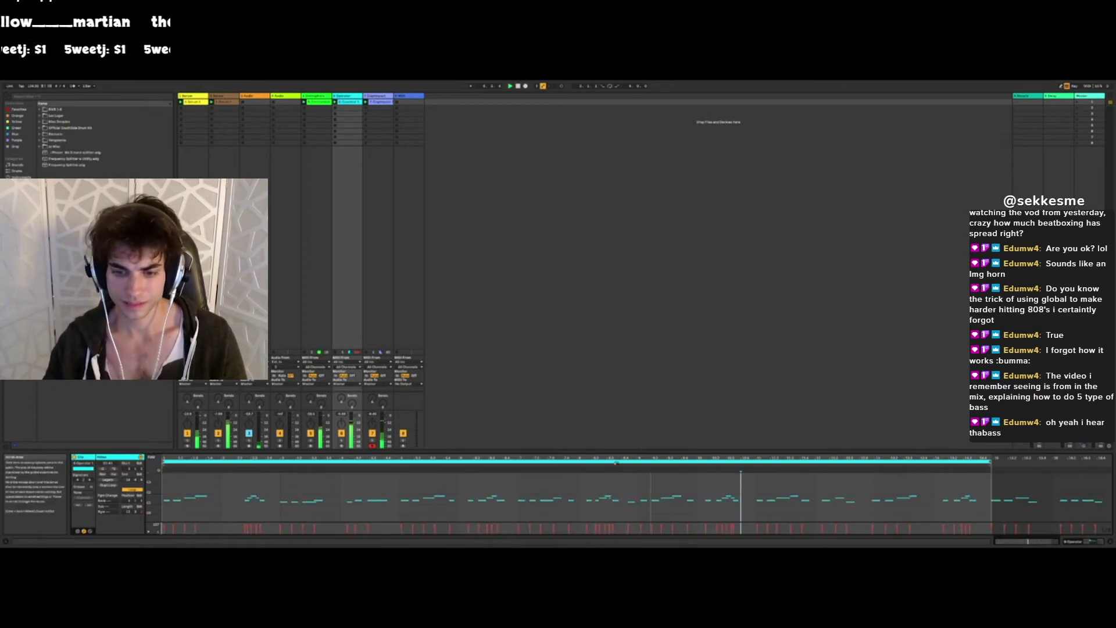
drag(639, 495, 691, 515)
key(space)
key(space)
key(space)
key(space)
- Enlarge the note rows of the Operator clip and select every note on its highest pitch
drag(153, 497, 160, 486)
scroll(201, 492, down, 3)
right_click(203, 491)
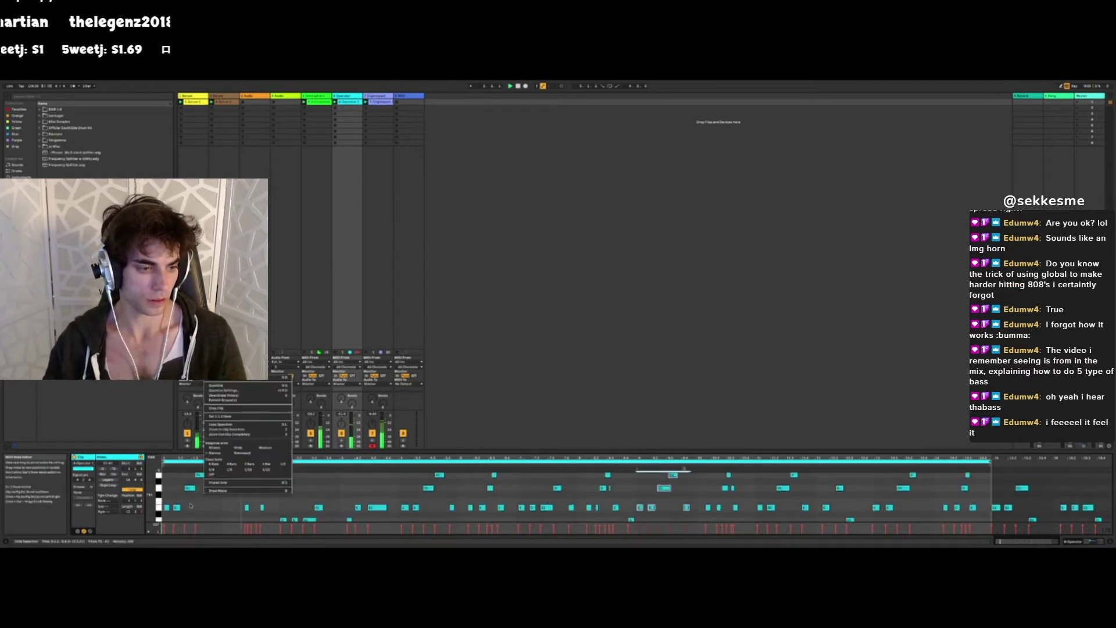
click(191, 506)
click(157, 475)
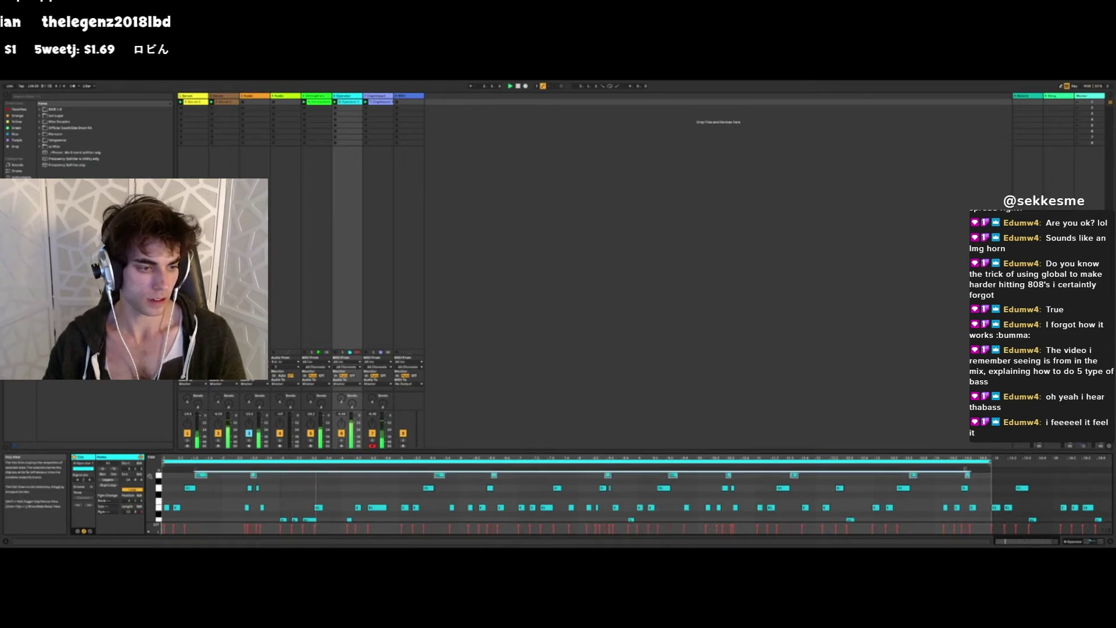
mouse_move(155, 481)
mouse_down()
mouse_move(149, 507)
mouse_move(151, 479)
mouse_up()
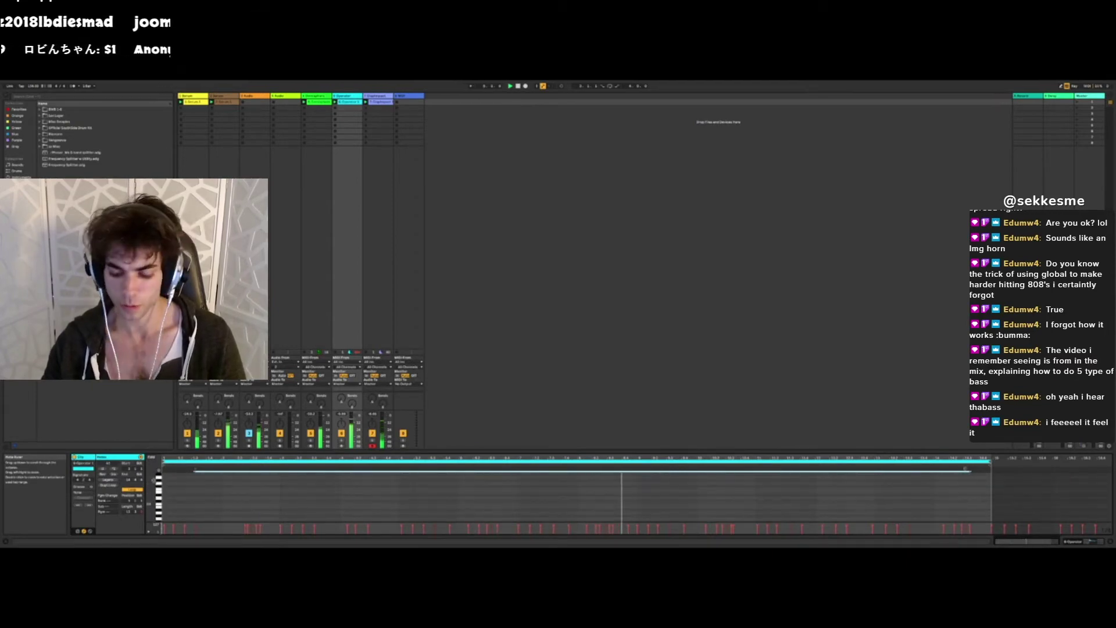
scroll(184, 490, up, 3)
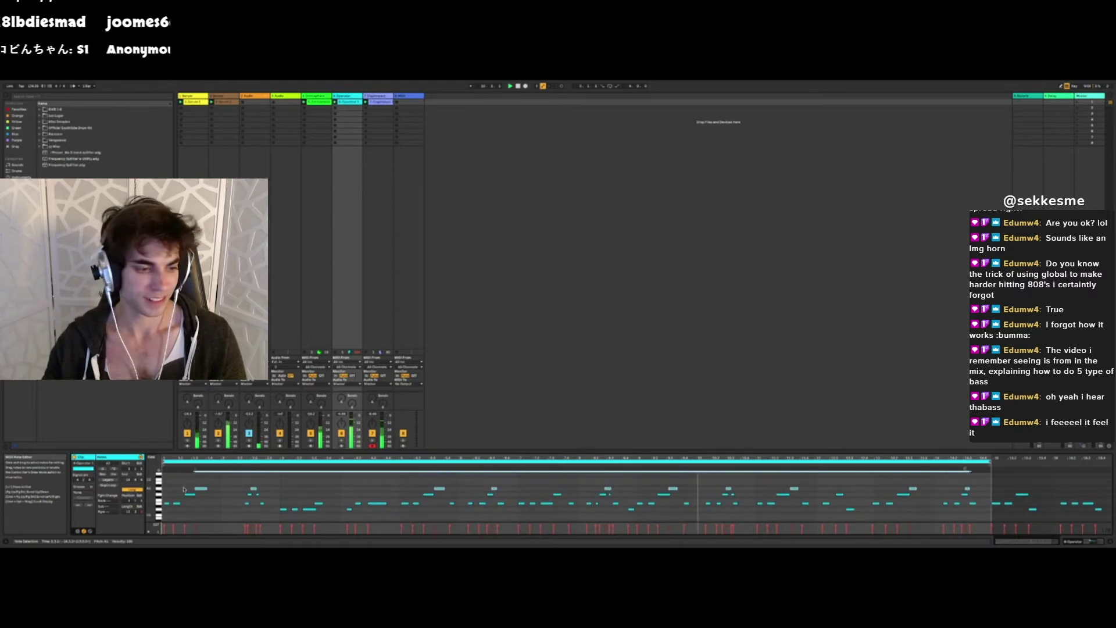
- Shift the high notes of the first phrase in the Operator clip slightly earlier and replay it
drag(166, 481, 212, 520)
key(Left)
key(space)
key(space)
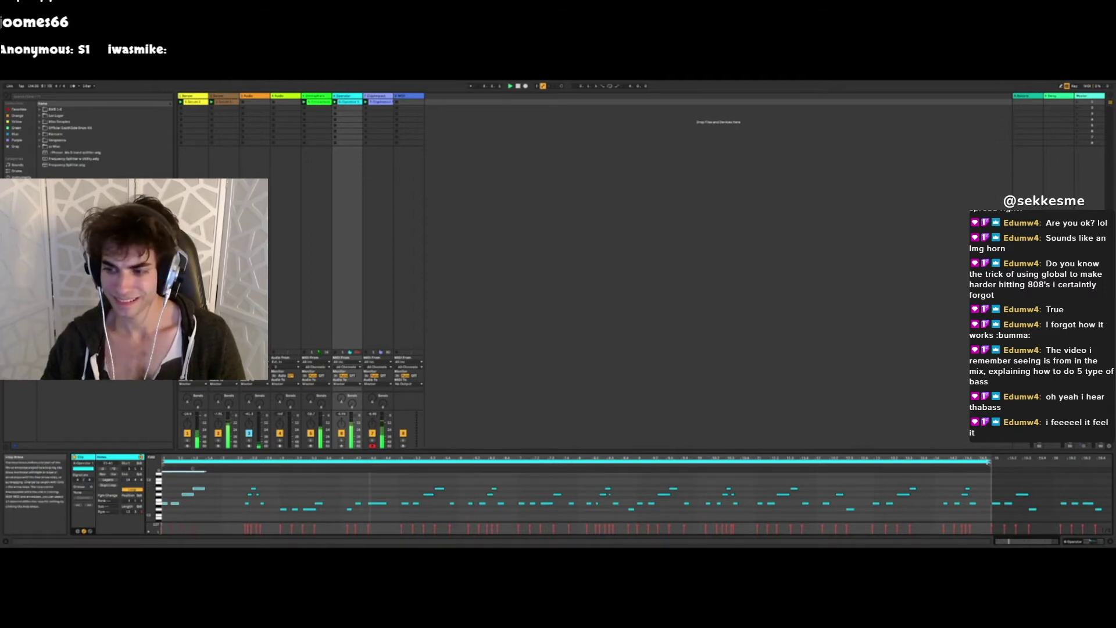
- Shorten the Operator clip's loop to half the displayed length and transpose the low note group before its final phrases down two semitones
key(ctrl+a)
drag(991, 463, 637, 467)
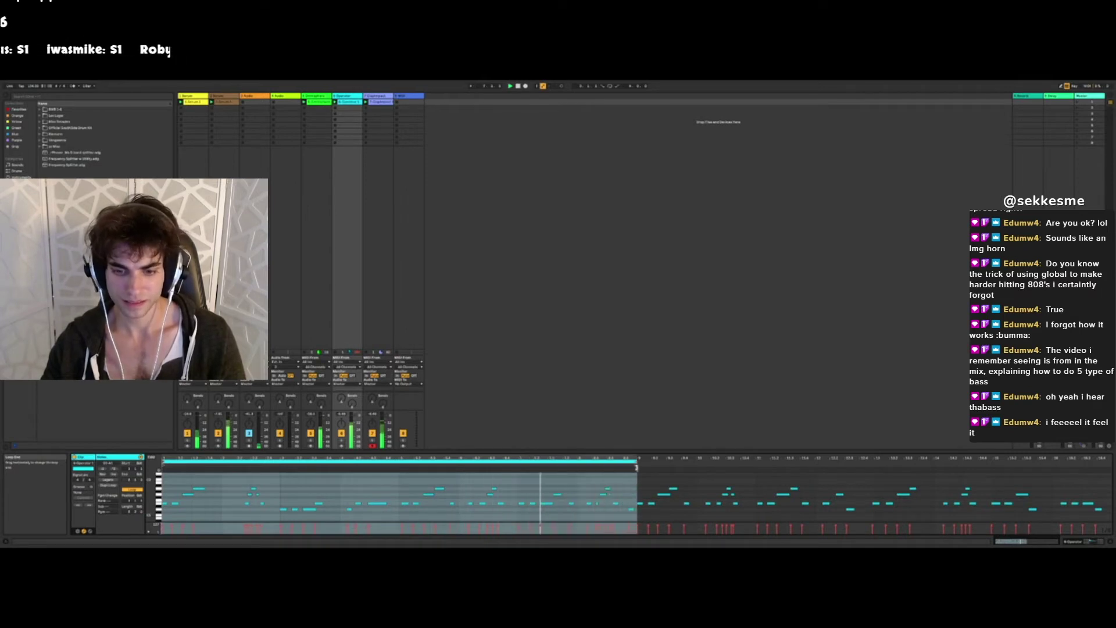
click(521, 503)
drag(550, 513, 551, 513)
key(Down)
key(Down)
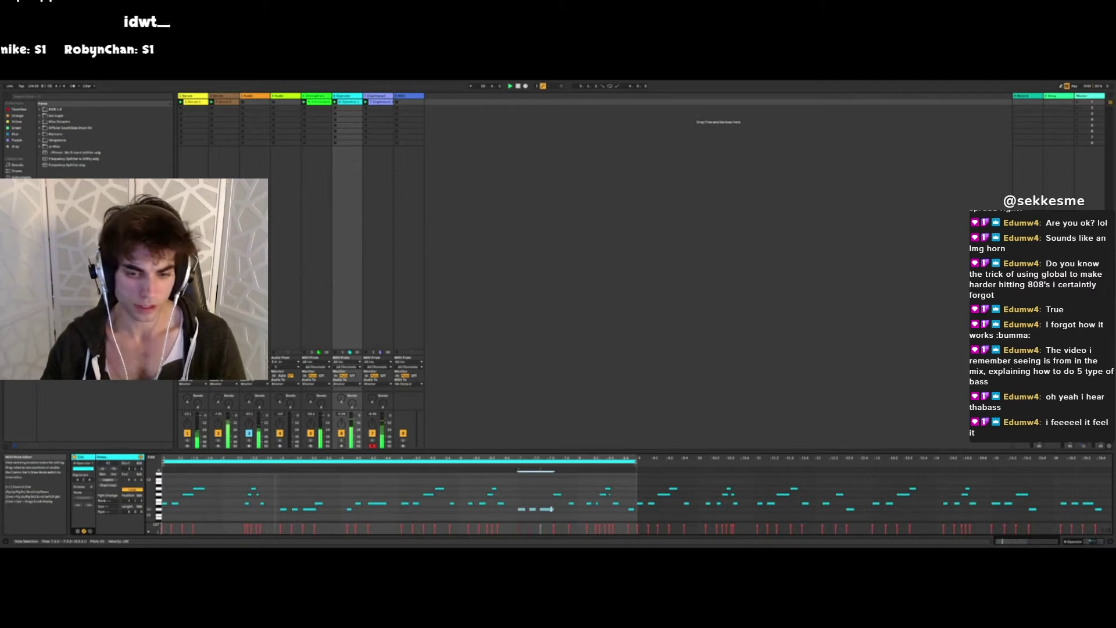
- Browse the Vengeance samples to the closed hi-hat folder and load a closed hi-hat on the new MIDI track
click(403, 116)
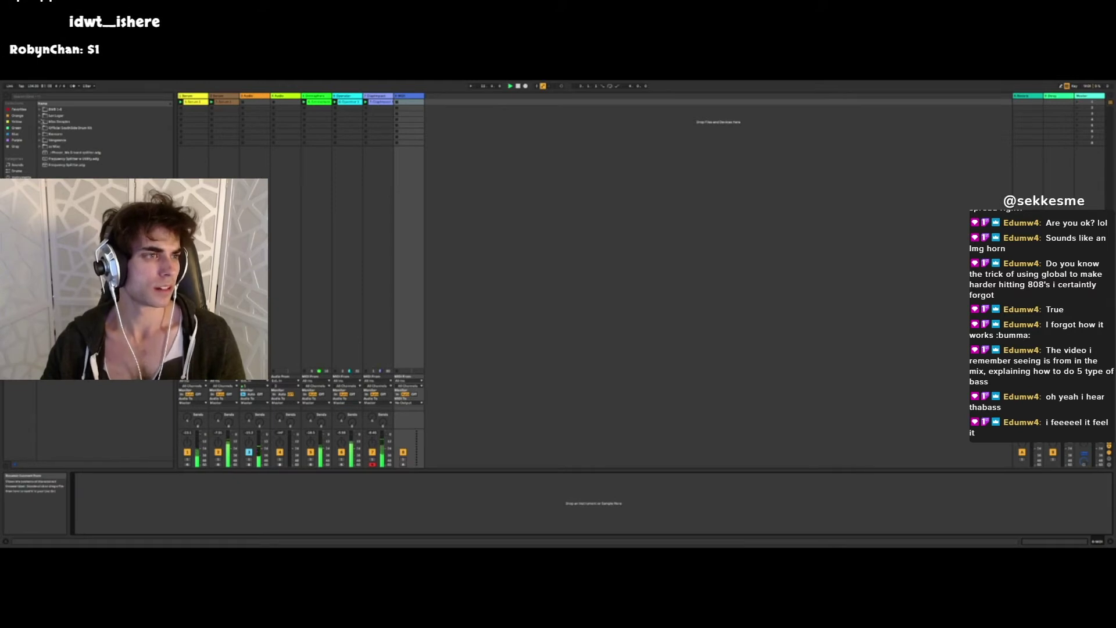
click(44, 122)
click(51, 122)
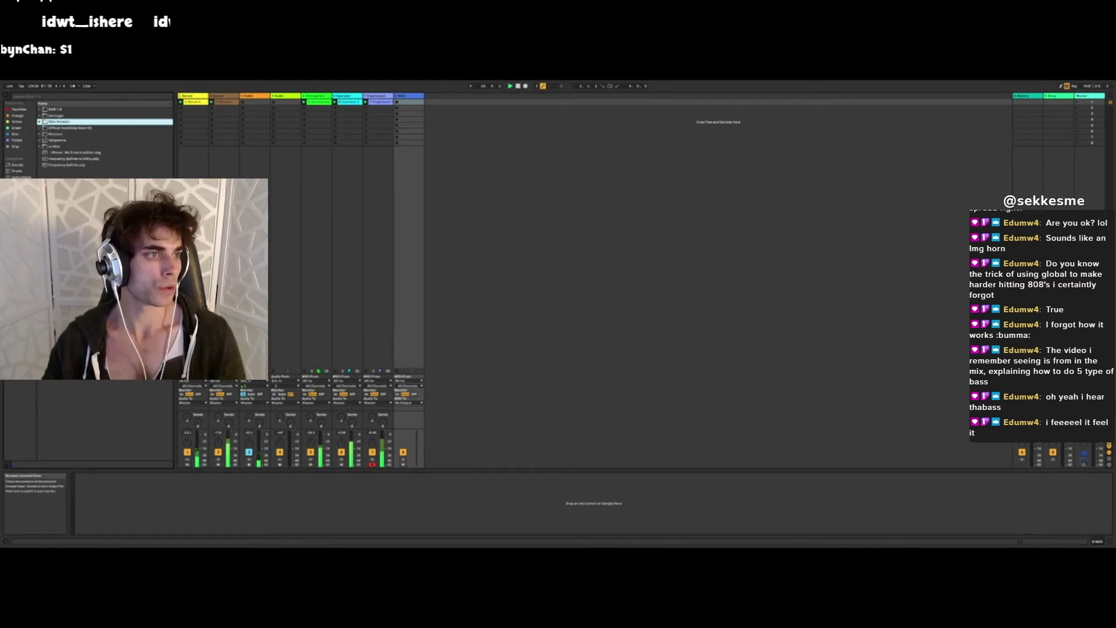
click(43, 140)
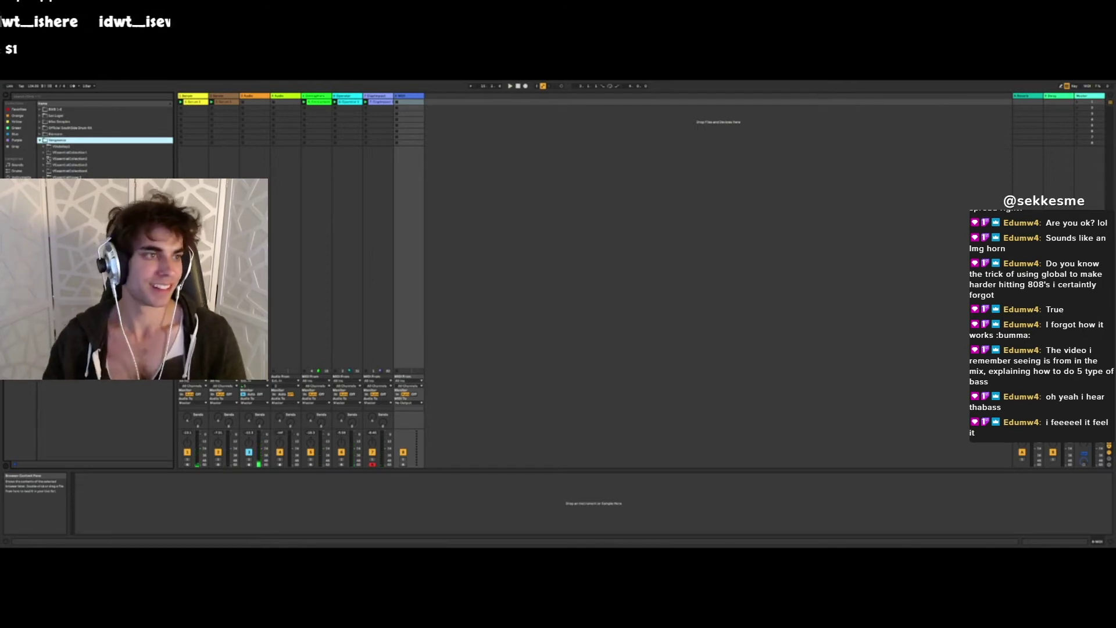
click(45, 172)
click(49, 196)
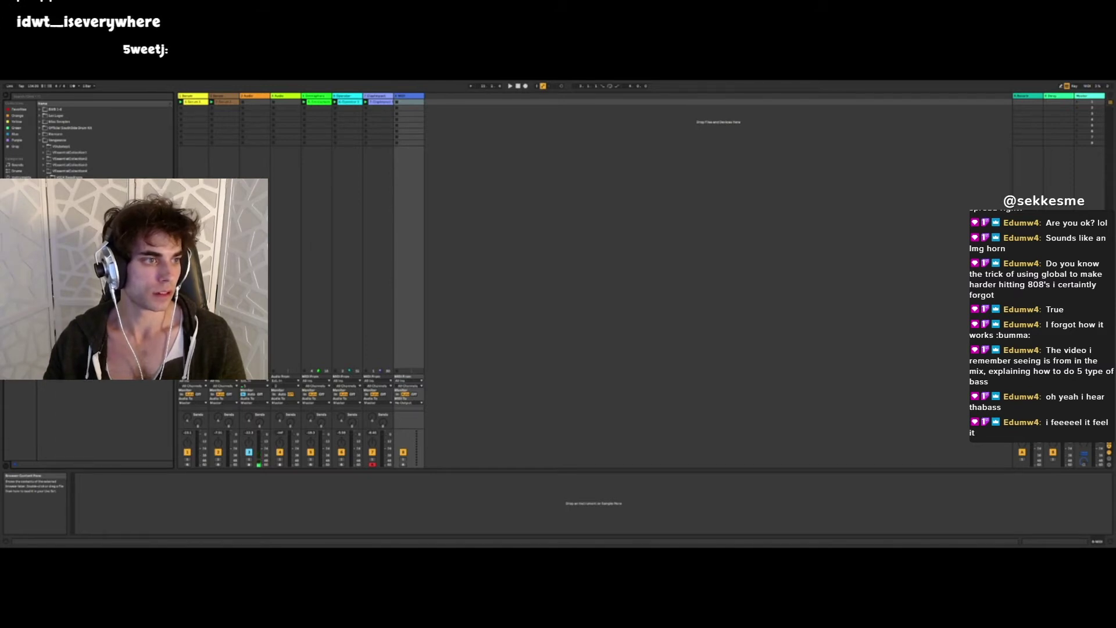
click(51, 202)
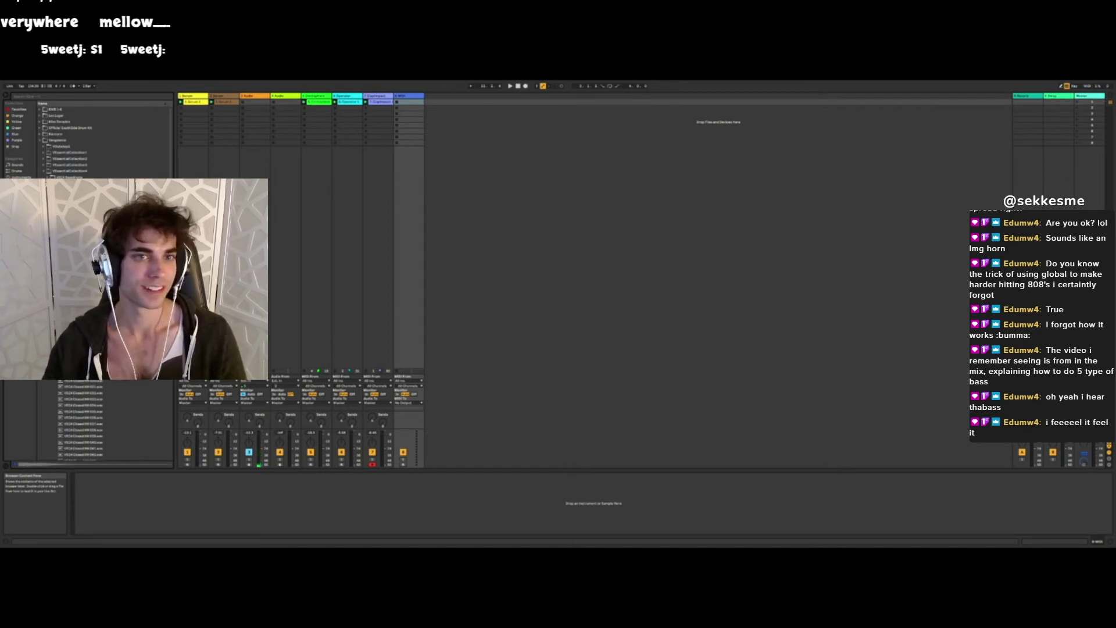
double_click(81, 213)
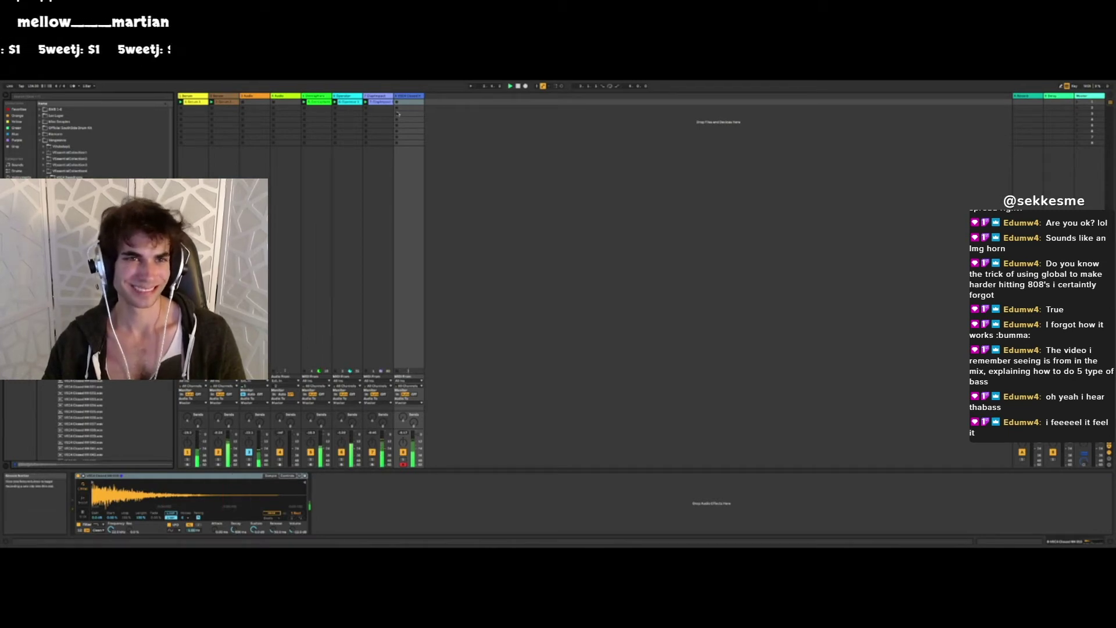
- Lower the computer keyboard's octave and swap in the following closed hi-hat samples one after another
key(z)
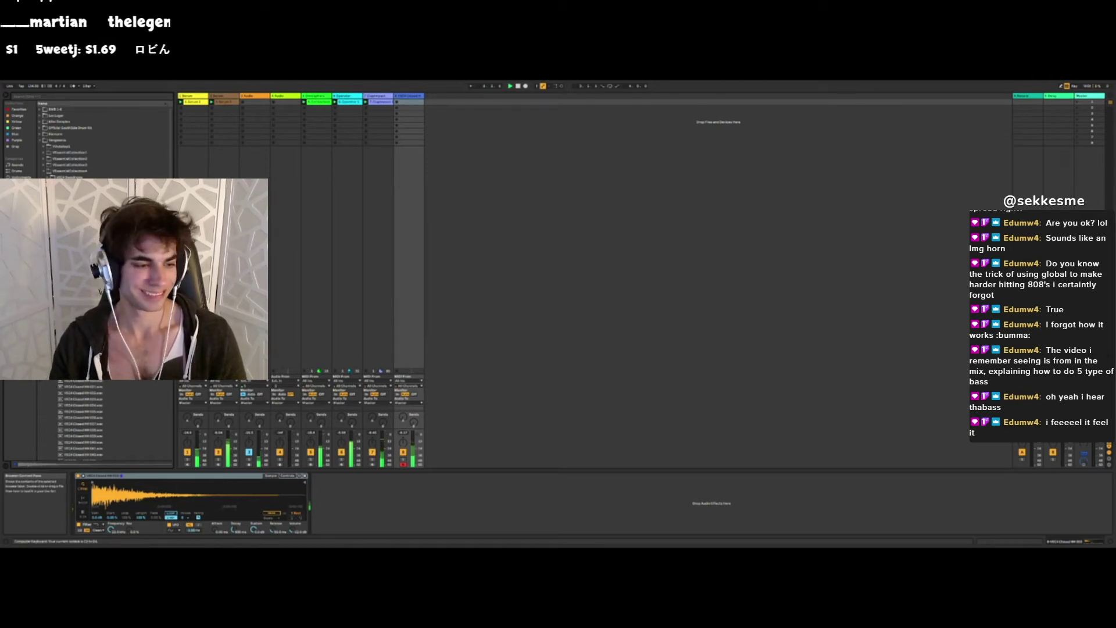
key(Down)
key(Return)
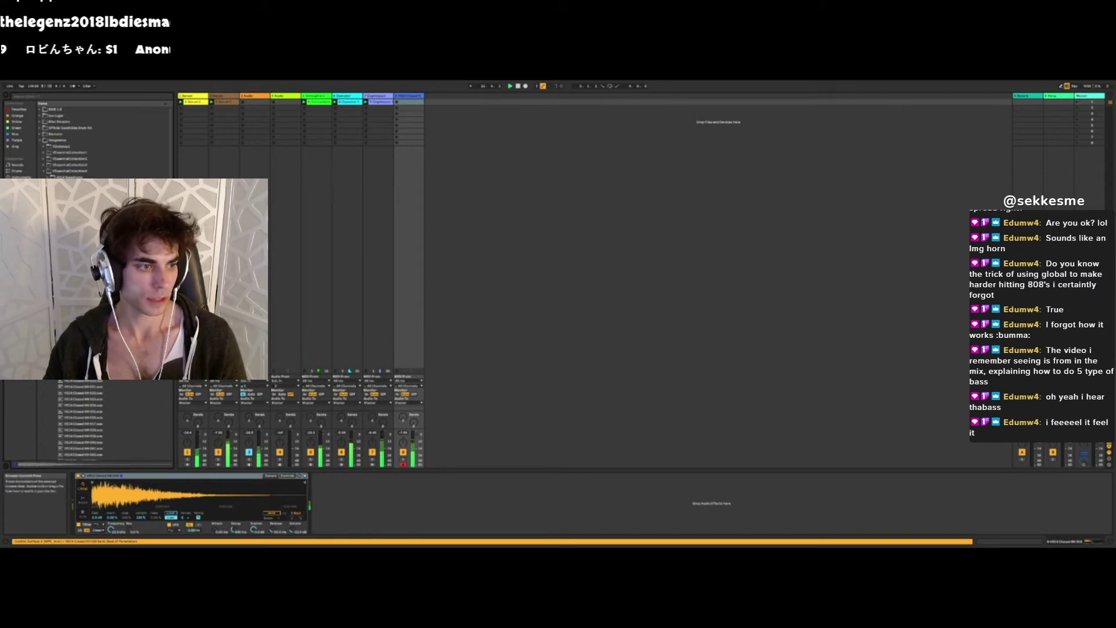
key(Down)
key(Return)
key(Down)
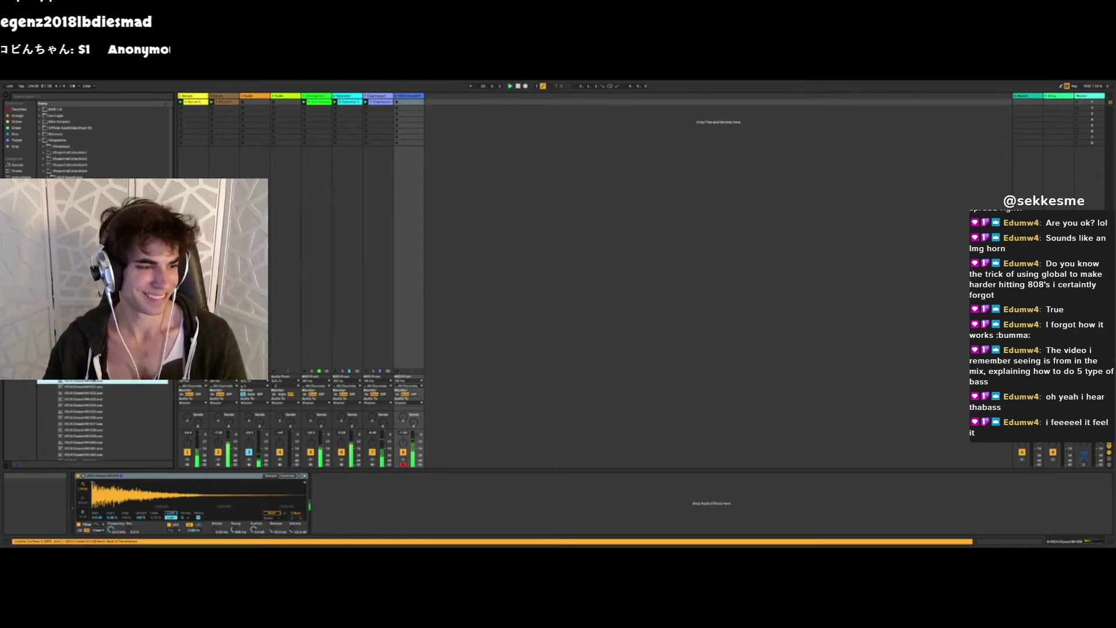
key(Return)
- Compare closed hi-hat samples further down the folder and load the upper of the last two compared
double_click(93, 399)
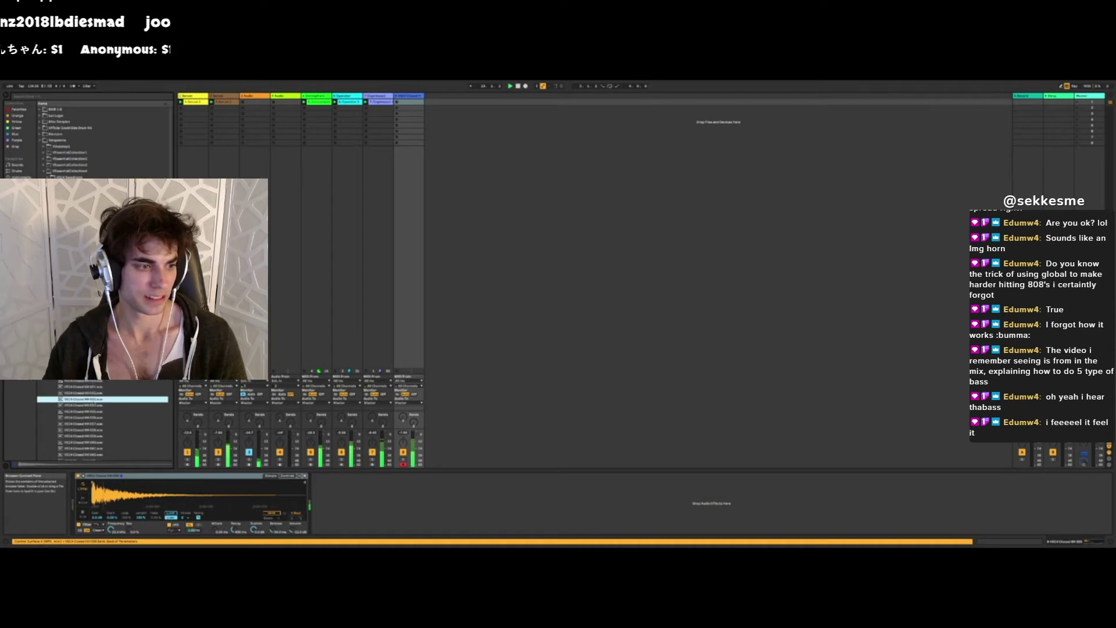
double_click(95, 411)
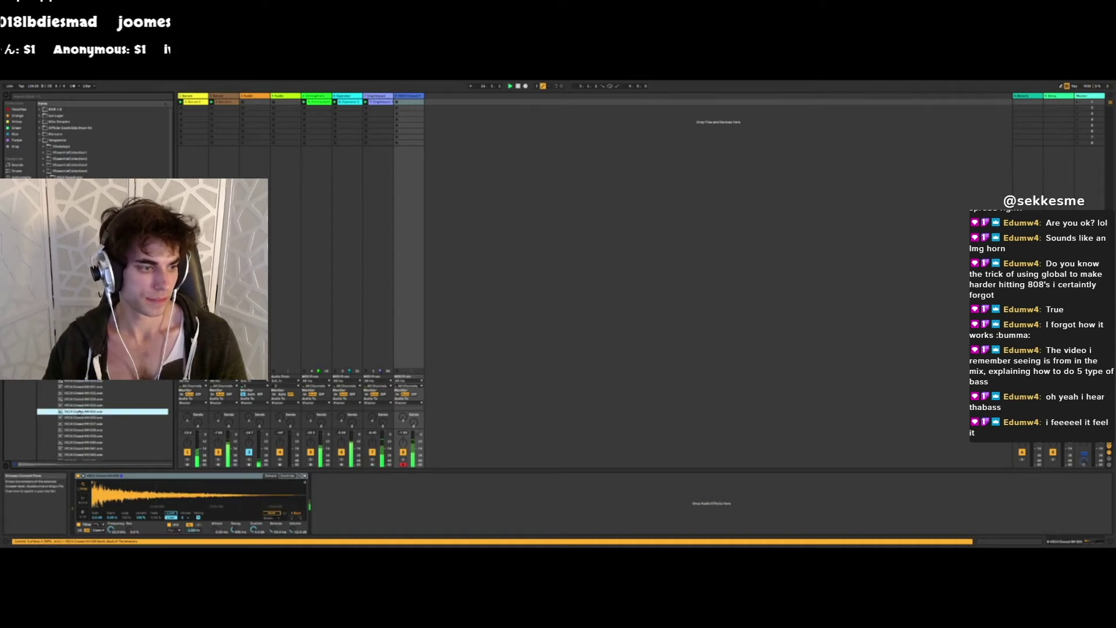
double_click(95, 443)
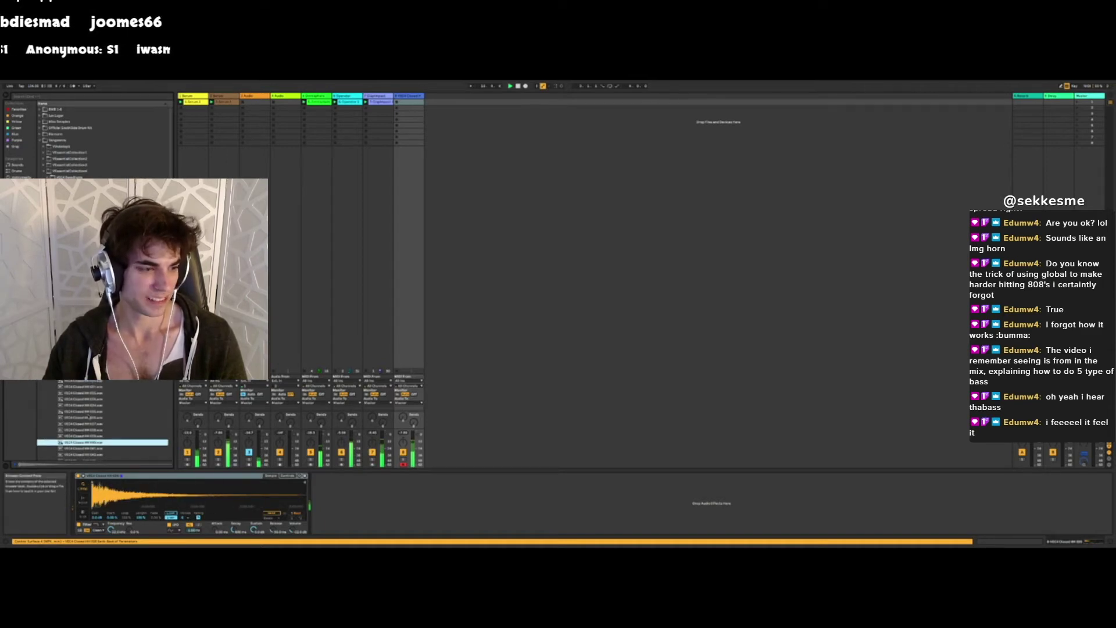
double_click(88, 418)
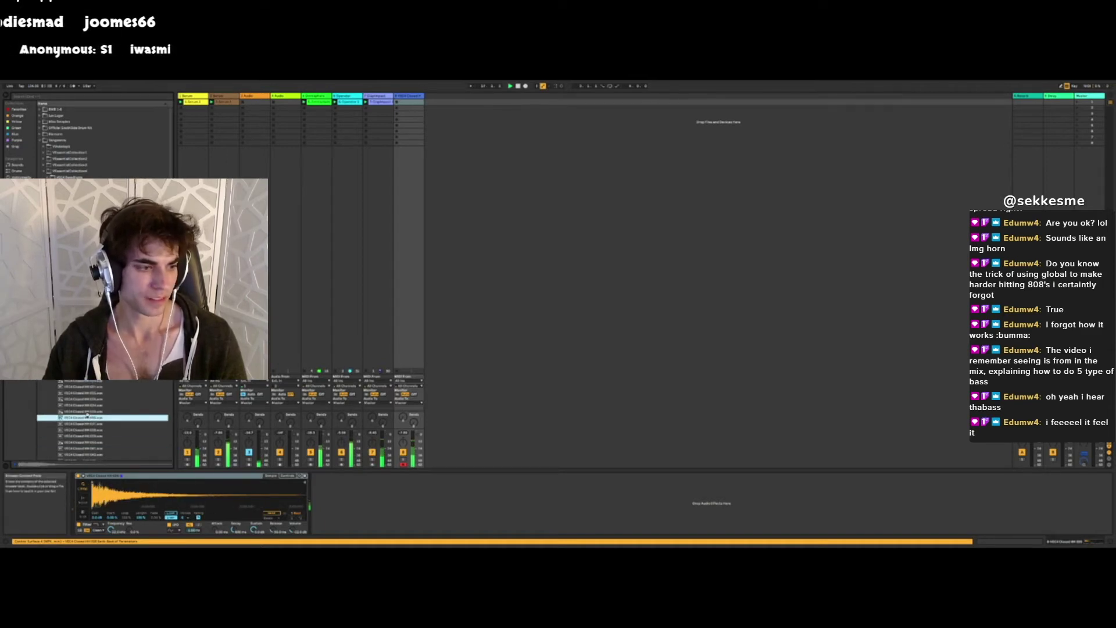
click(88, 412)
click(89, 417)
click(88, 412)
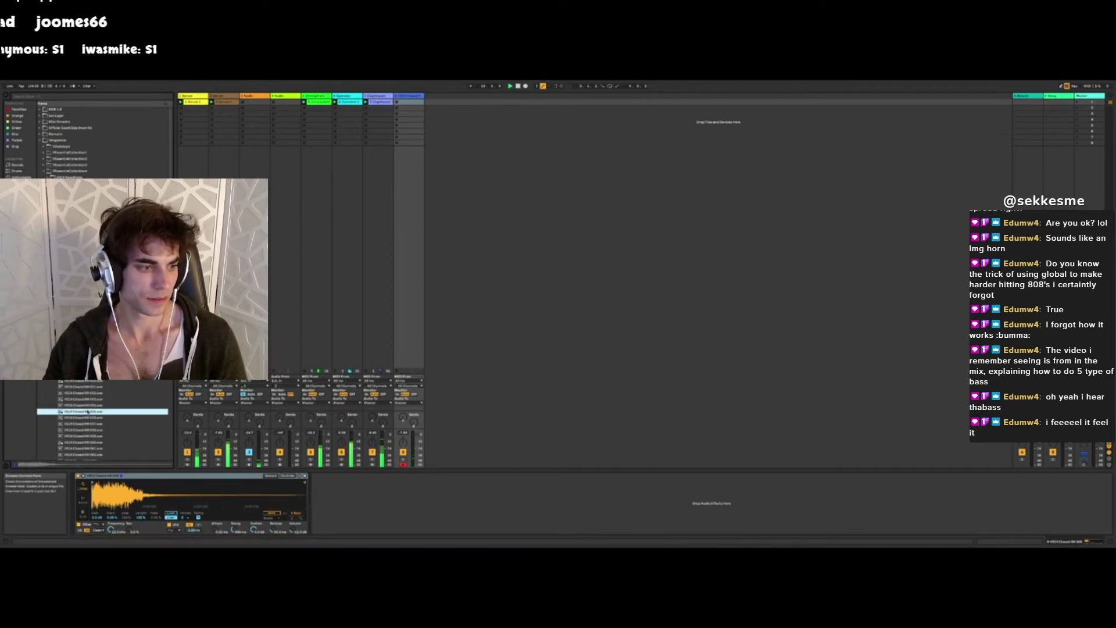
double_click(88, 412)
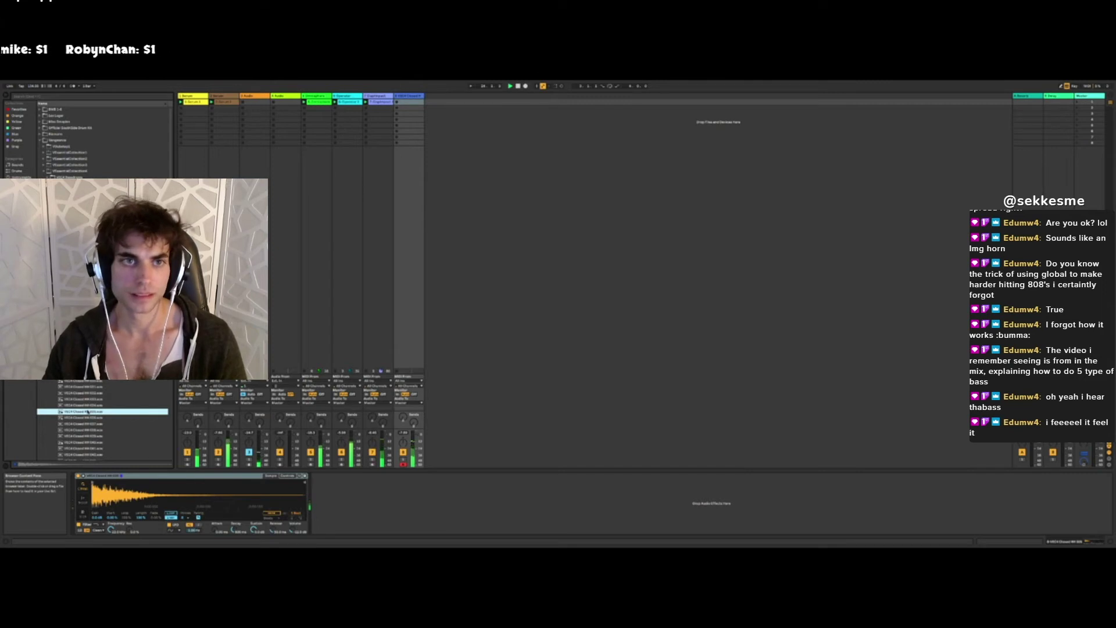
- Record a MIDI clip in the first slot of the hi-hat track, open it, and select all its notes
click(398, 102)
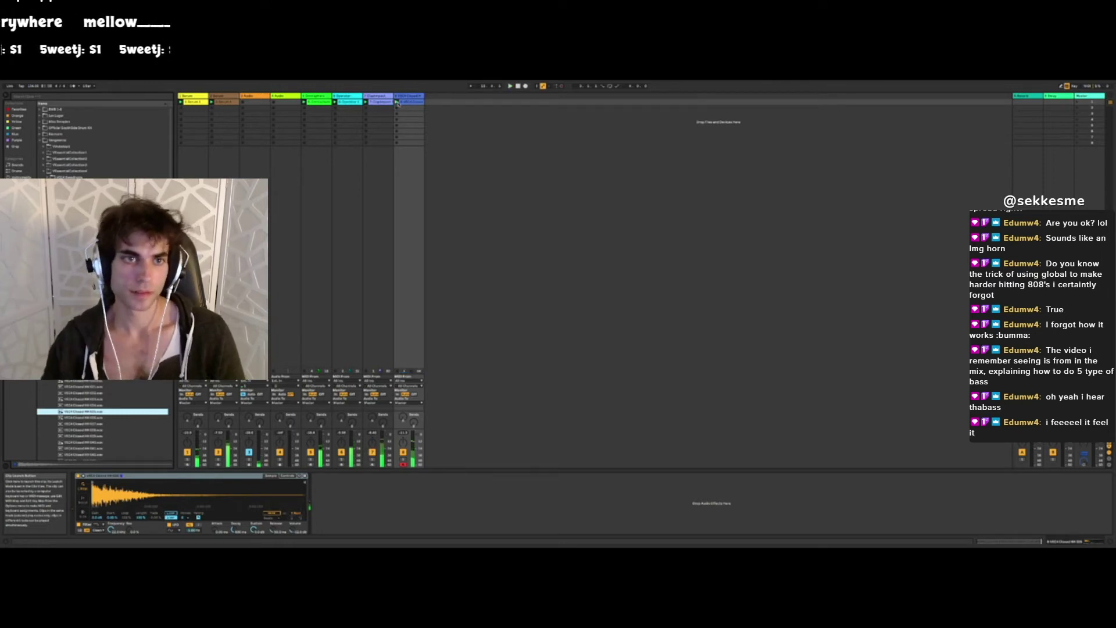
double_click(410, 101)
click(405, 484)
key(ctrl+a)
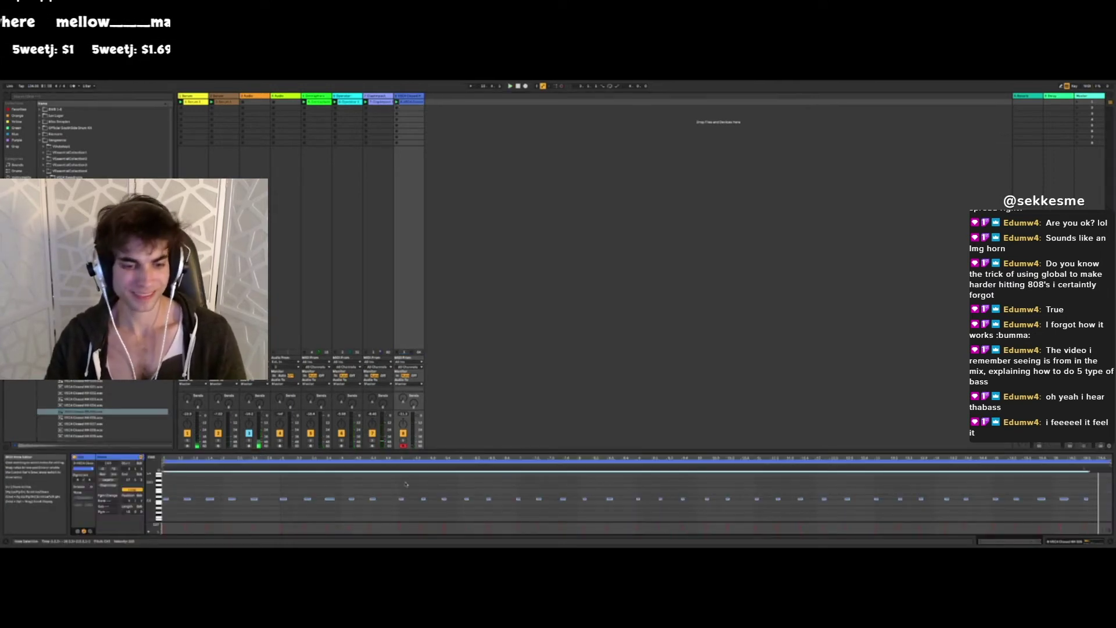
- Switch the hi-hat track's Simpler to One-Shot mode and trim the sample to a short section after the initial attack
double_click(408, 96)
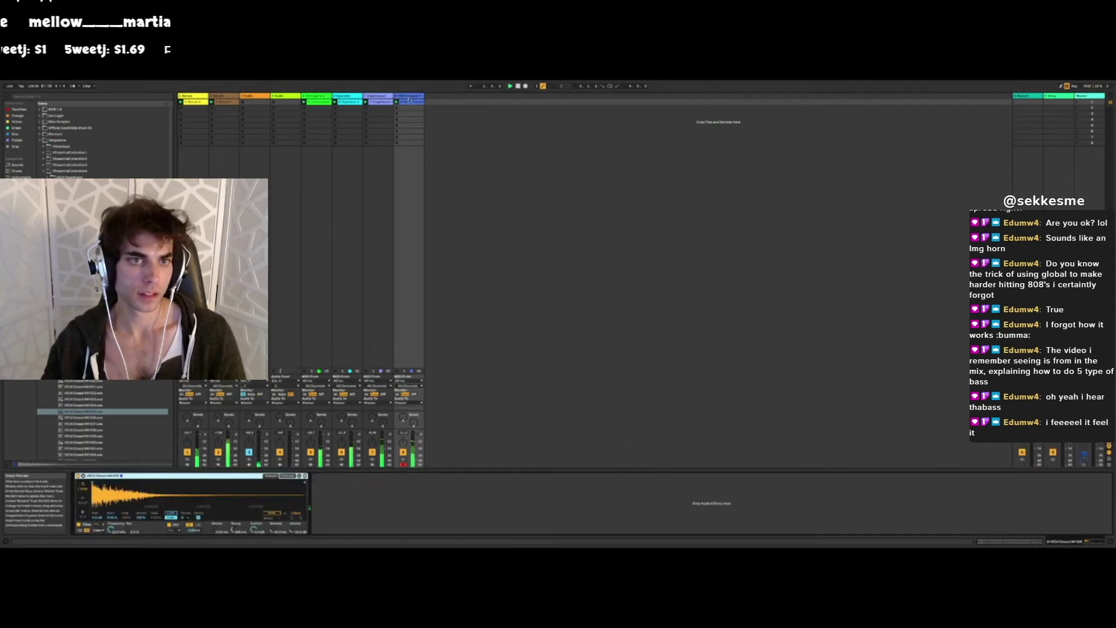
click(83, 501)
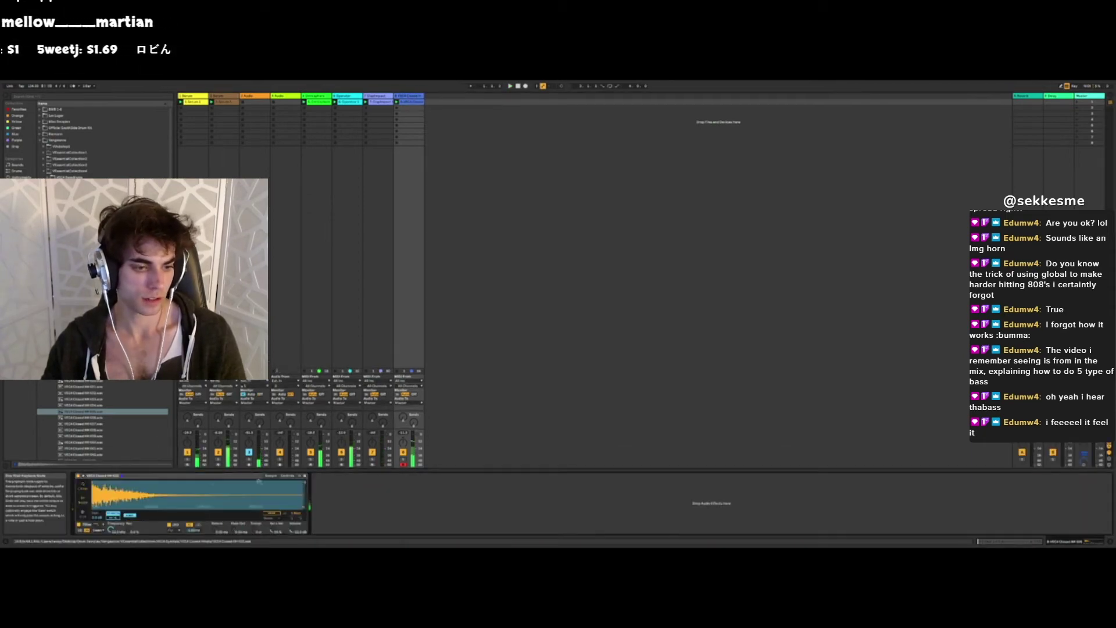
mouse_move(303, 486)
mouse_down()
mouse_move(96, 489)
mouse_move(154, 490)
mouse_up()
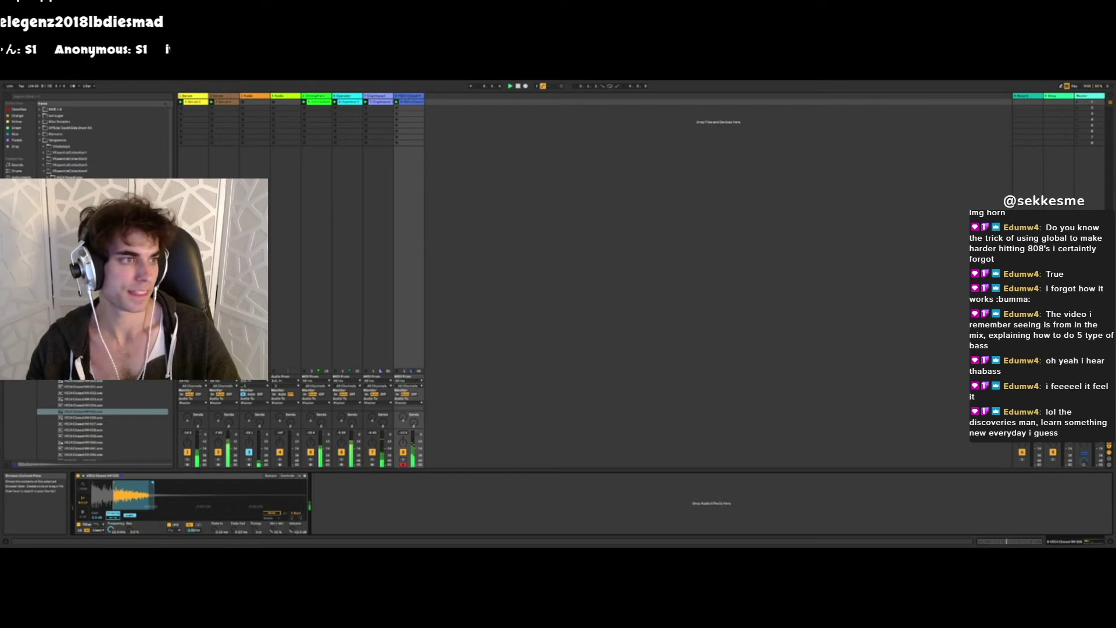
- Add a Delay from the audio effects to the hi-hat track and adjust its filter frequency
click(21, 184)
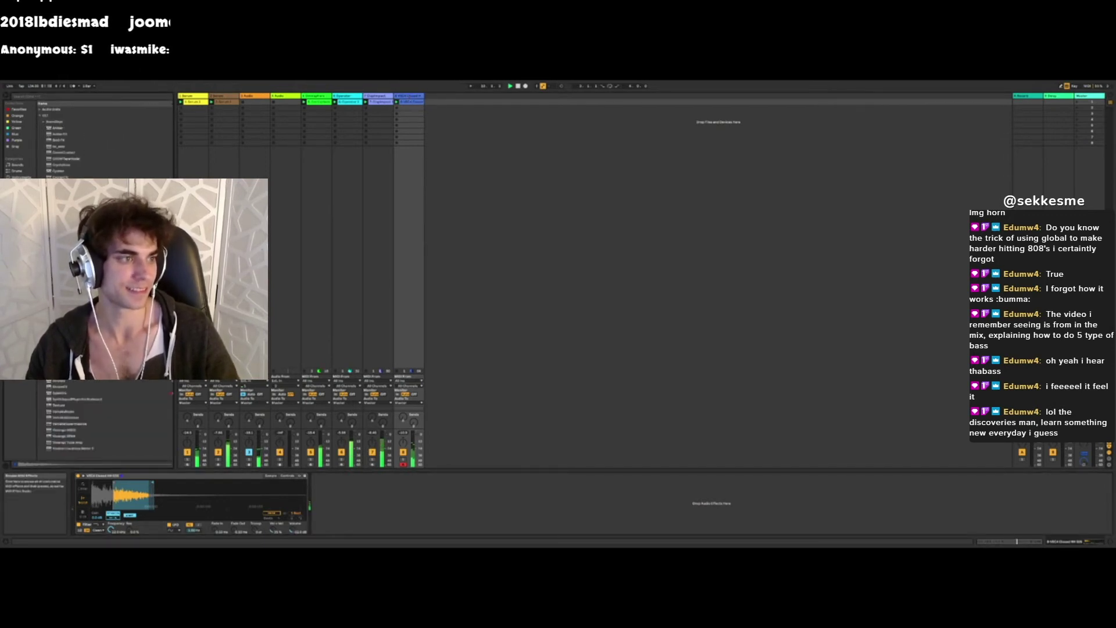
click(21, 183)
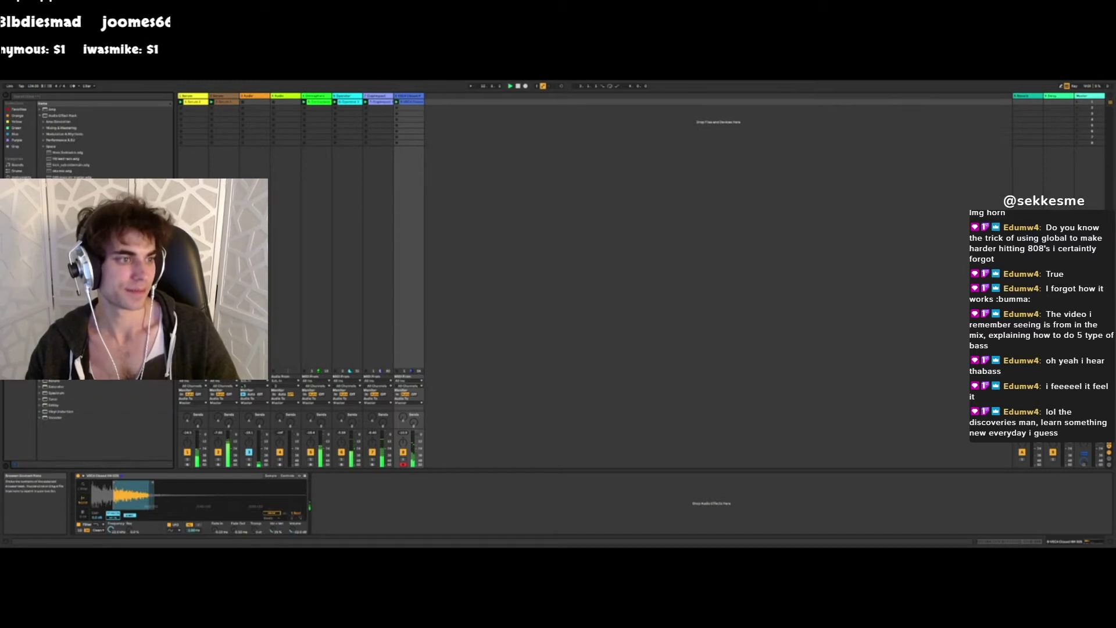
double_click(55, 245)
drag(382, 485, 384, 500)
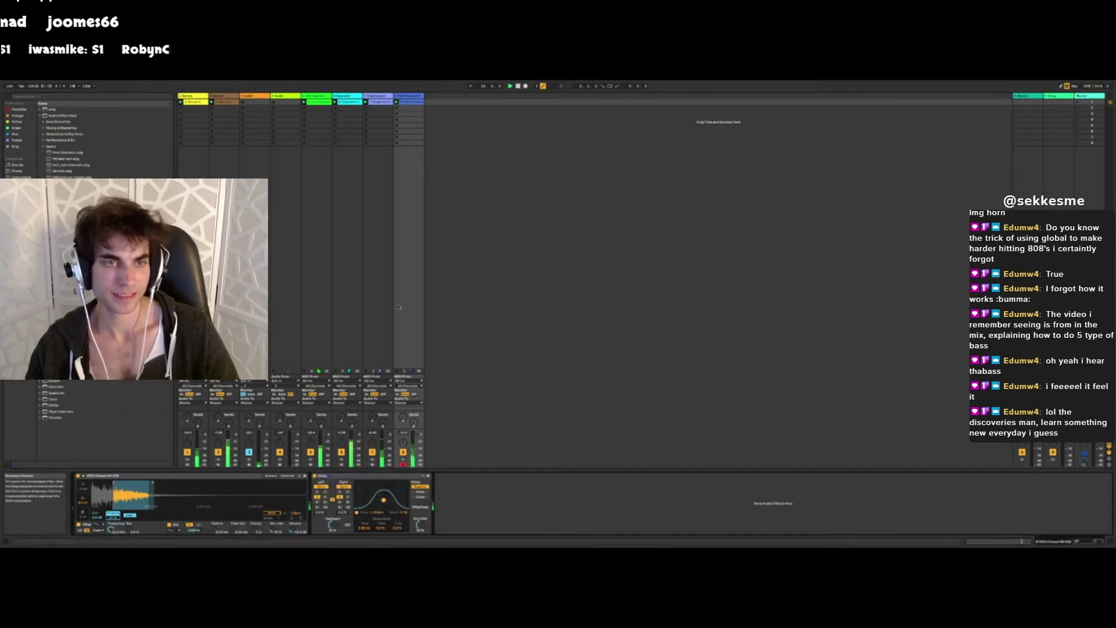
- Try to quantize the notes in the hi-hat clip with changed quantization settings
key(shift+Tab)
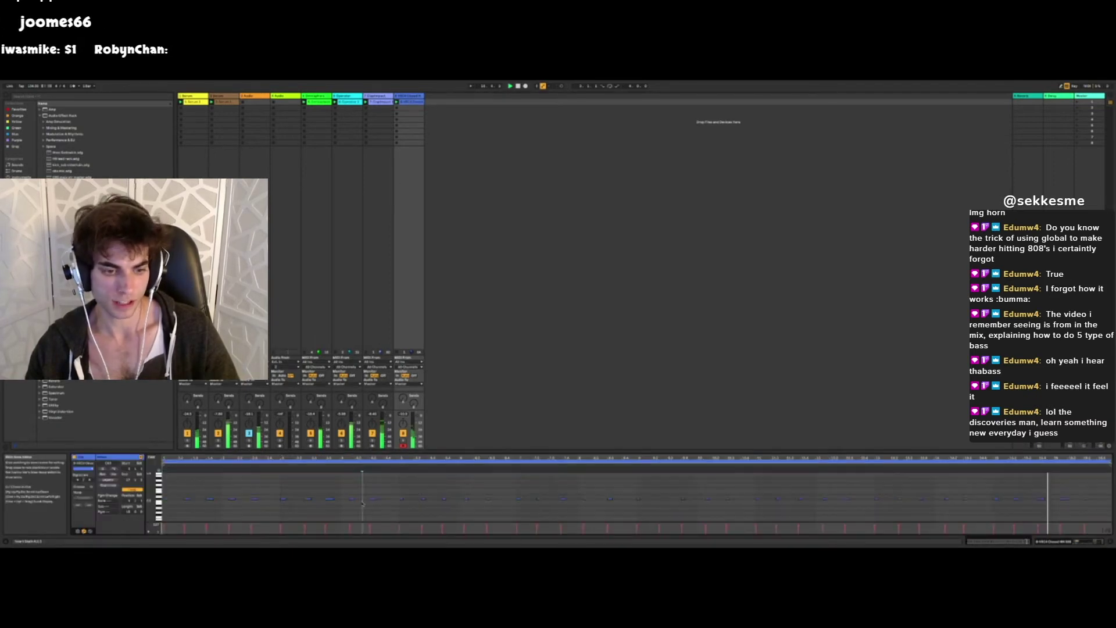
key(ctrl+shift+u)
click(576, 300)
click(573, 329)
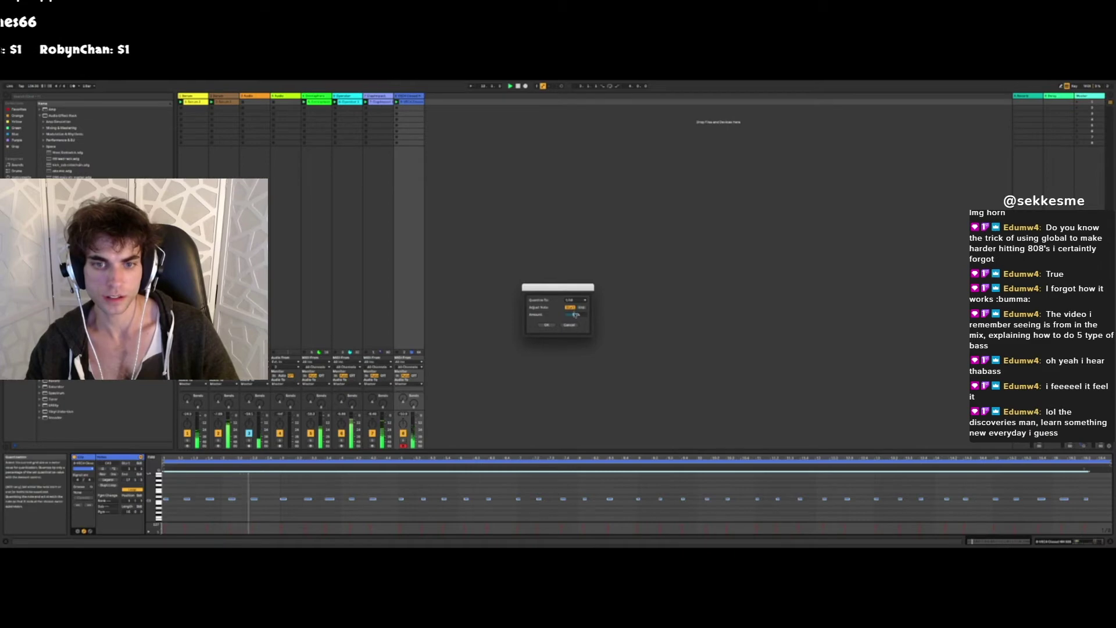
click(548, 325)
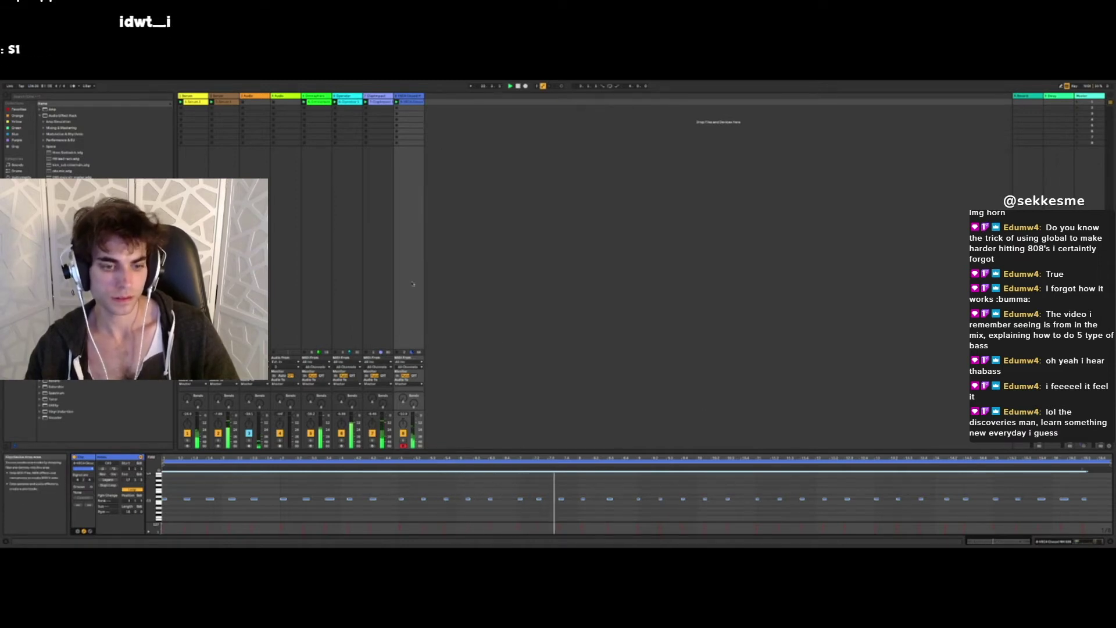
key(ctrl+z)
- Restart playback and shorten the hi-hat clip's loop to about the first quarter of its recorded length
key(space)
key(space)
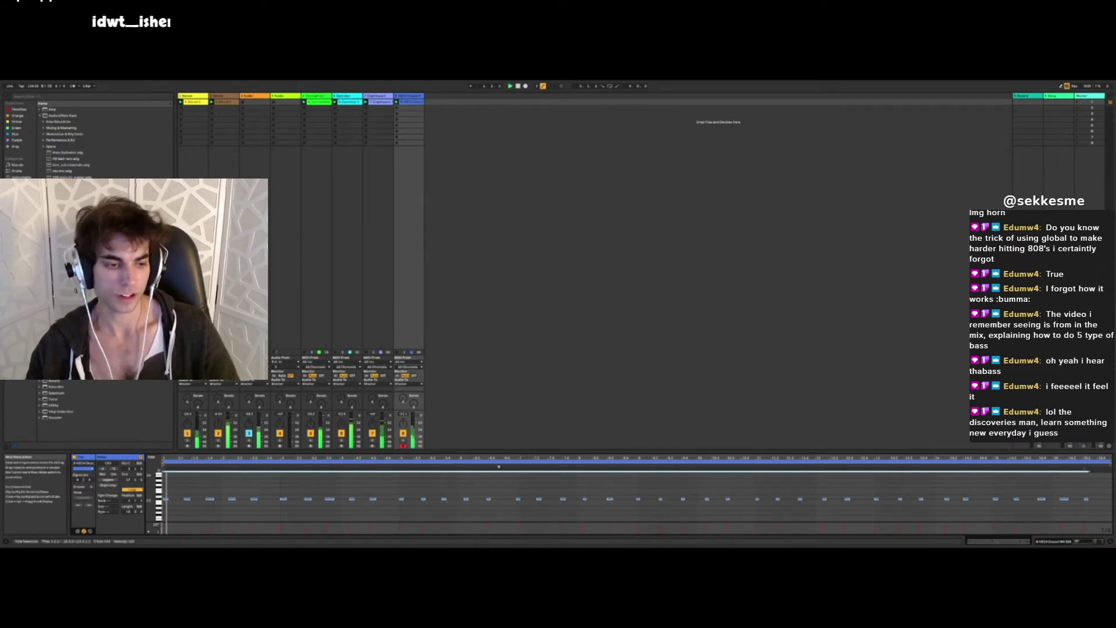
drag(1111, 462, 401, 466)
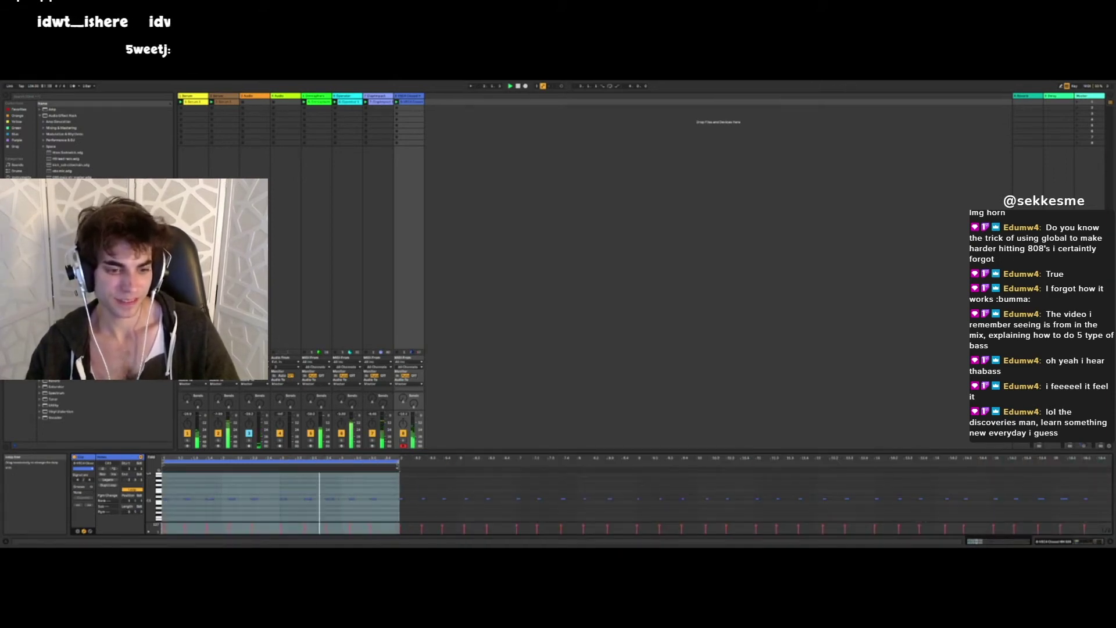
key(shift+Tab)
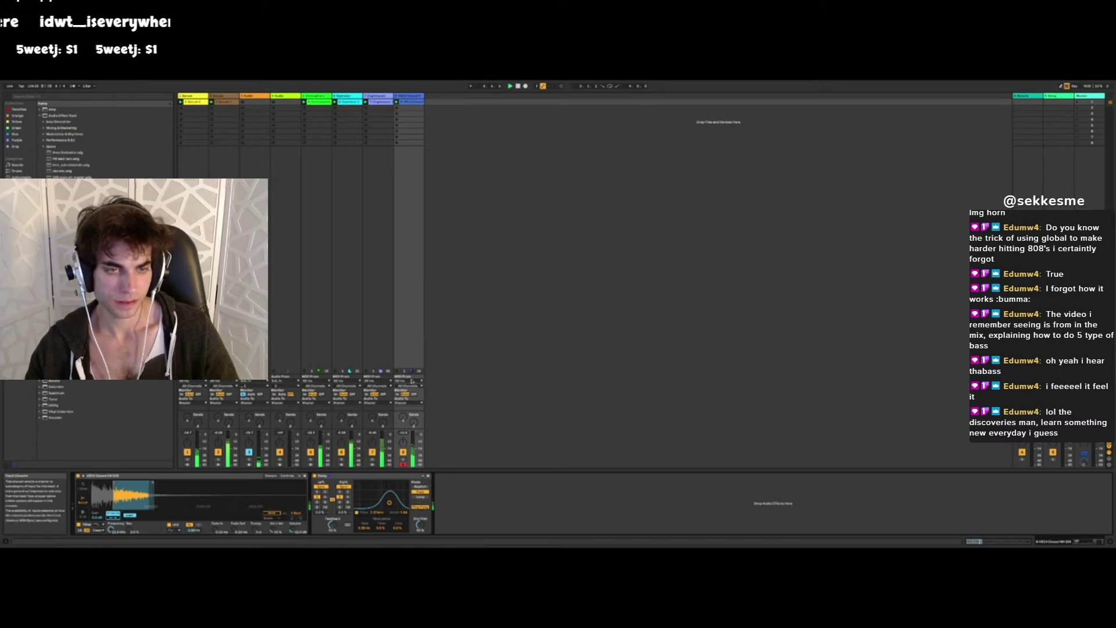
click(407, 102)
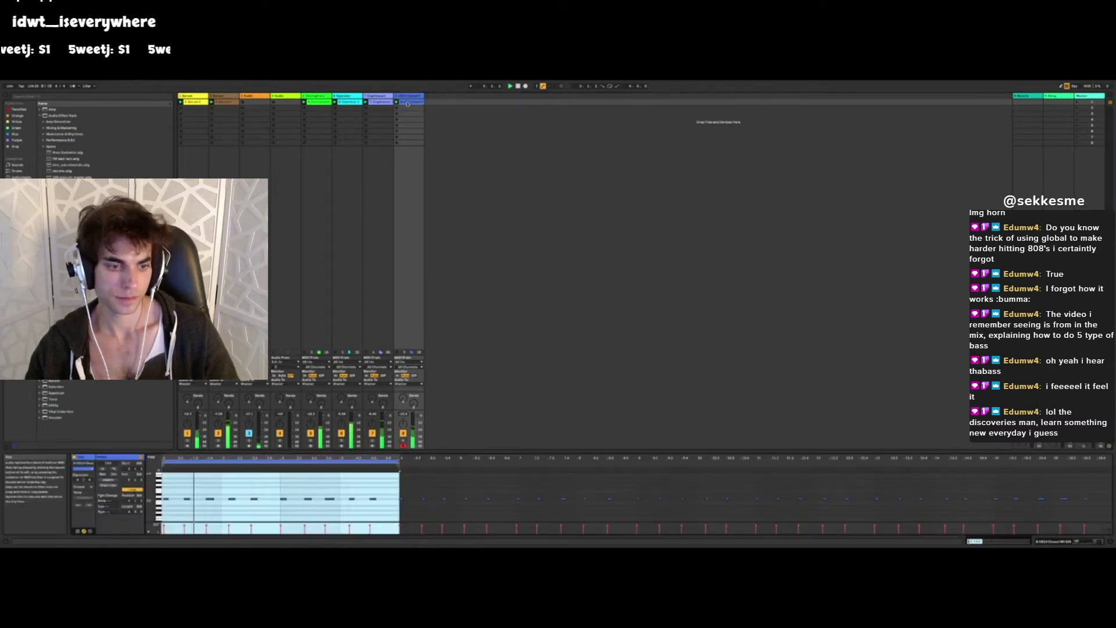
- Adjust the timing of individual hi-hat notes across the shortened loop, play it back, and show the track's devices
click(175, 489)
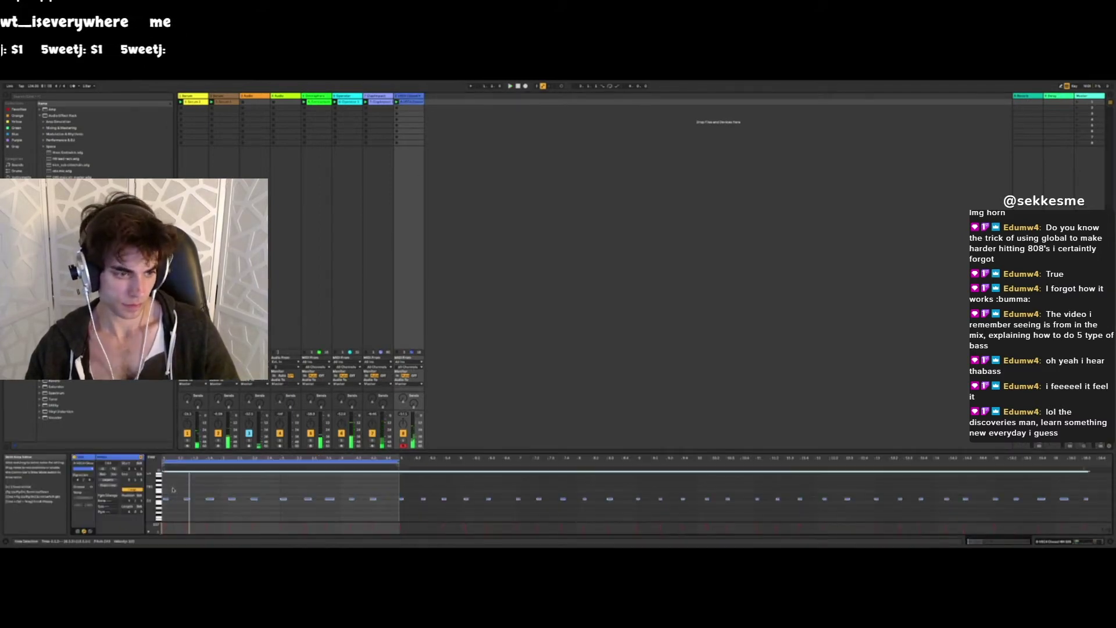
click(175, 489)
click(183, 498)
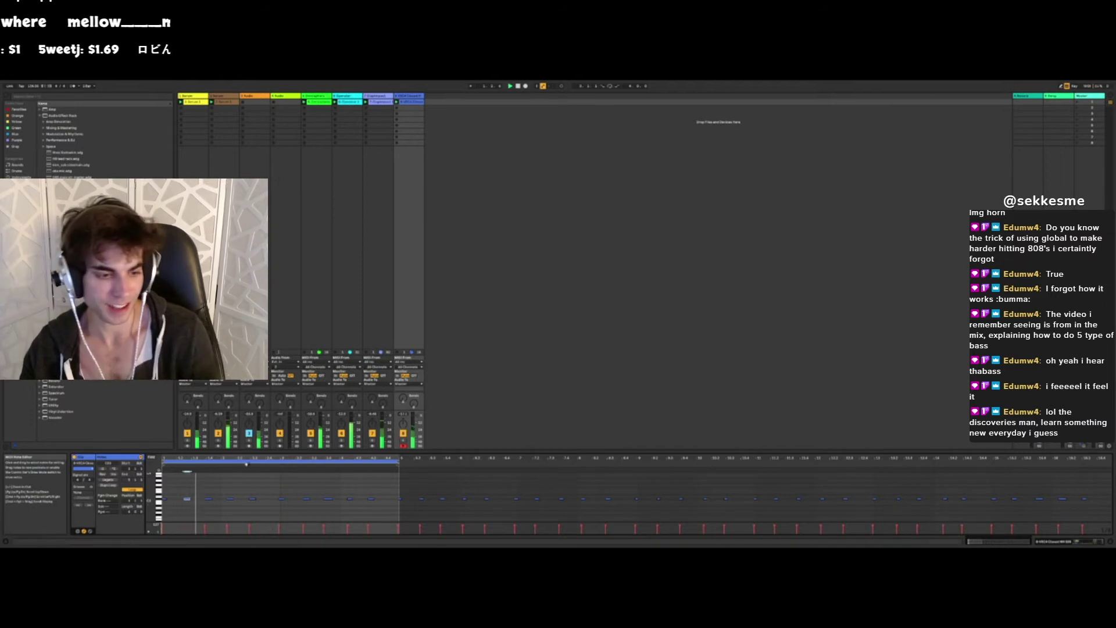
drag(208, 491, 215, 501)
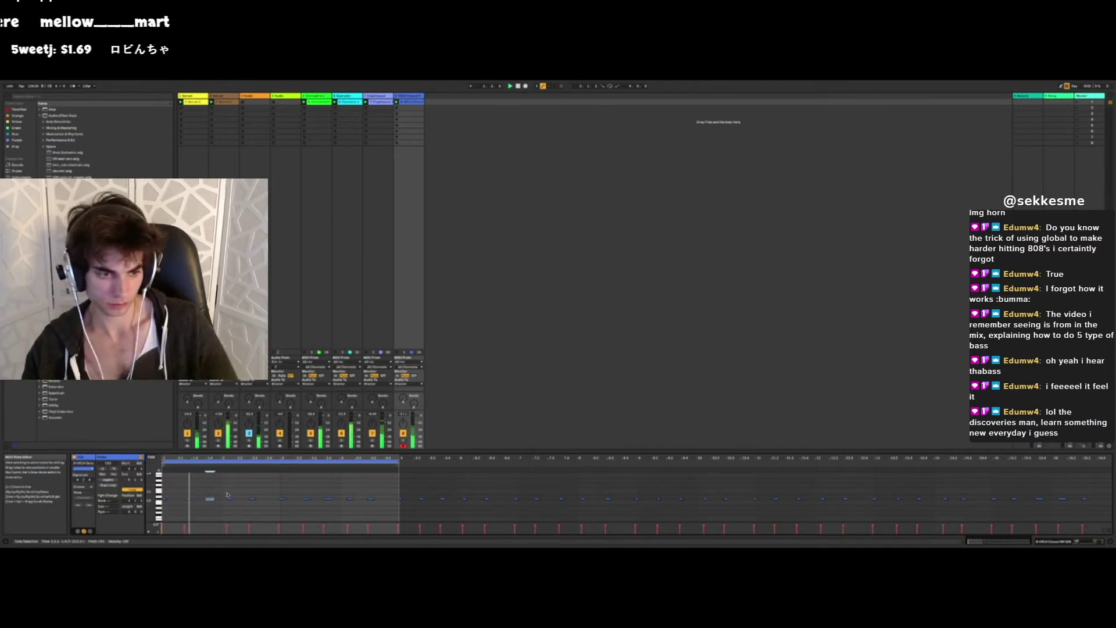
click(231, 498)
click(252, 499)
drag(277, 492, 297, 509)
click(306, 499)
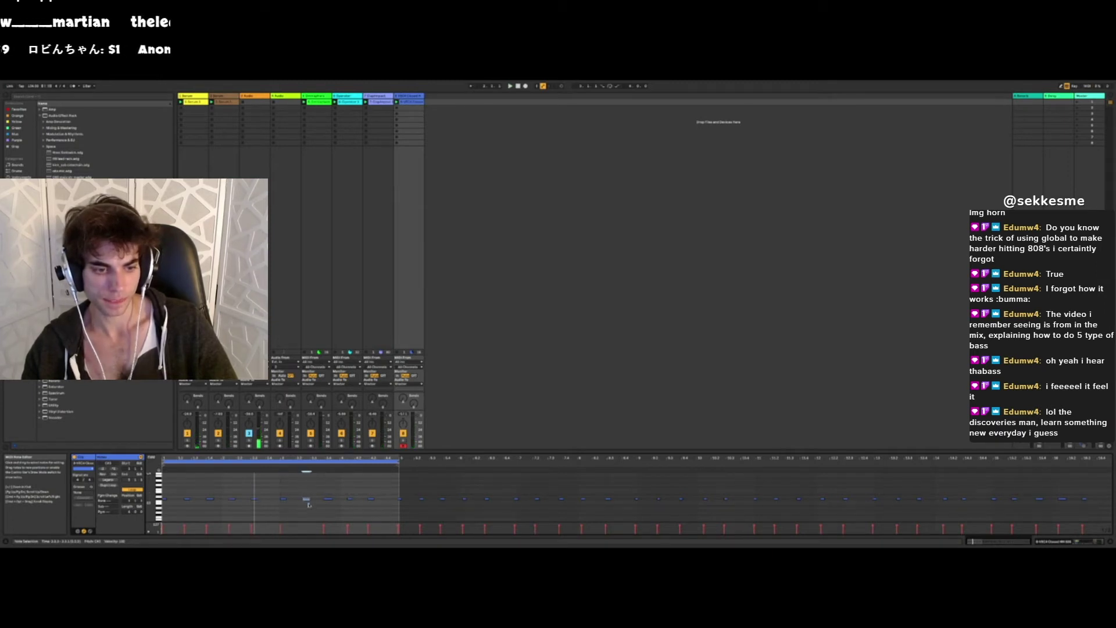
click(328, 499)
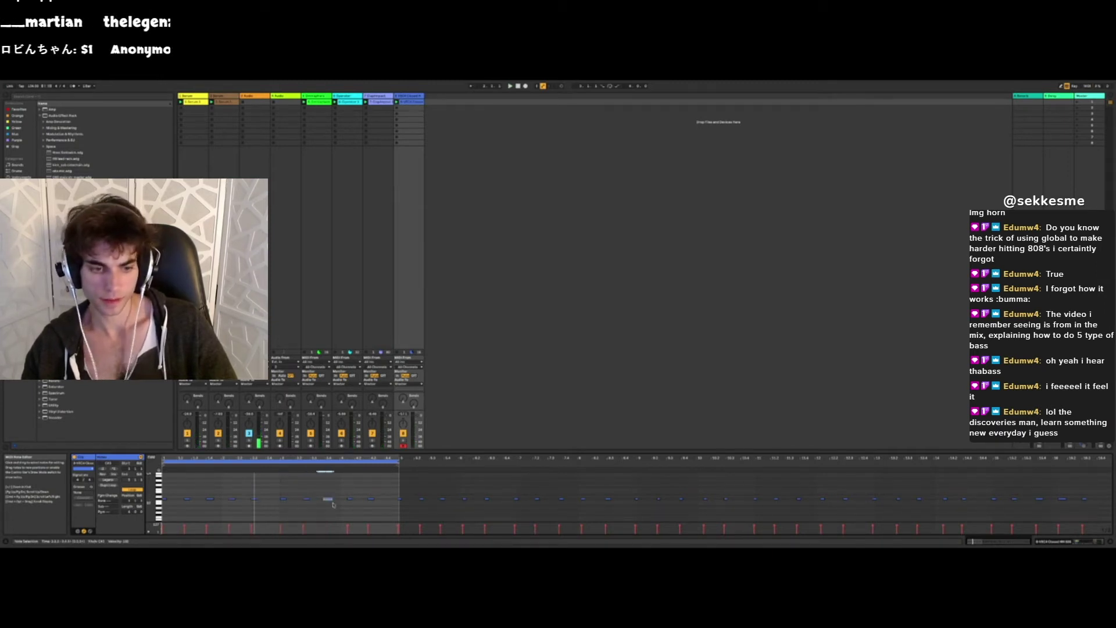
drag(344, 490, 391, 512)
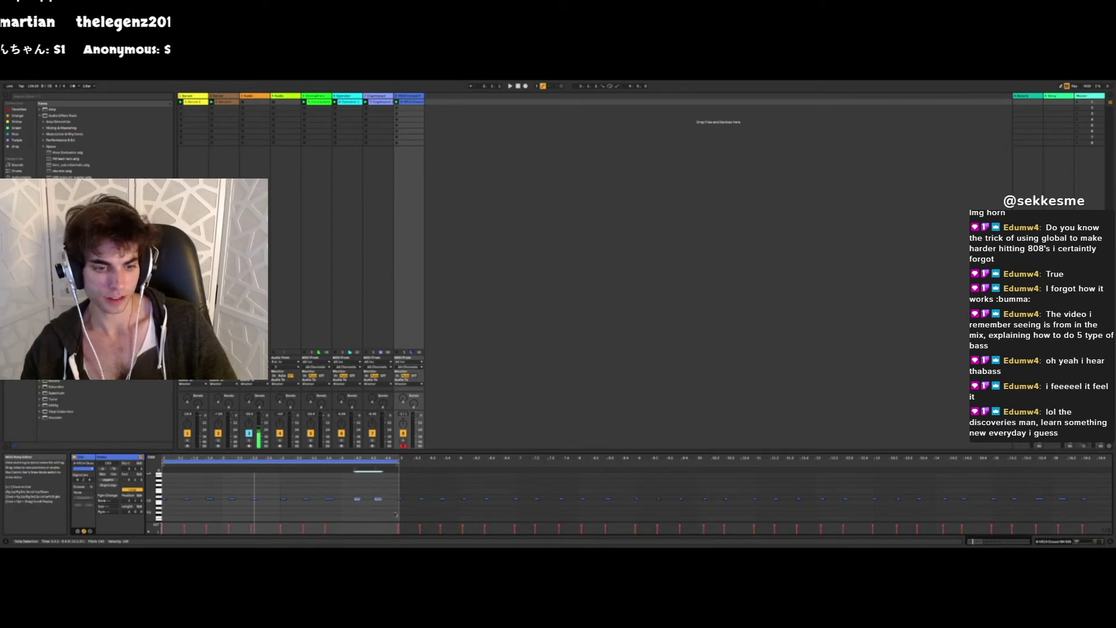
click(370, 500)
key(space)
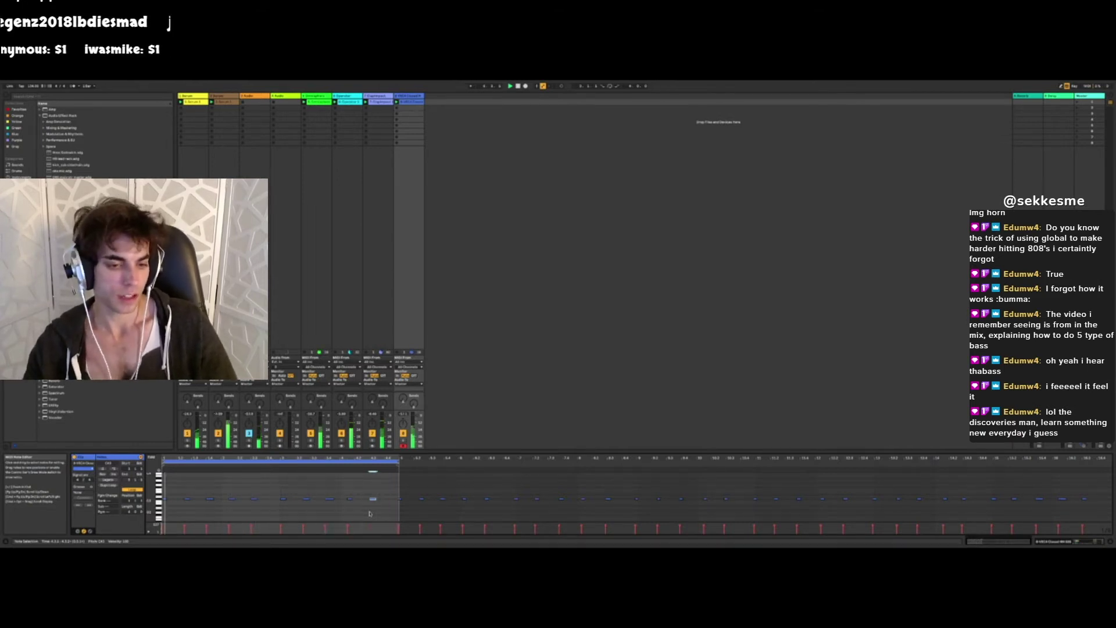
key(ctrl+d)
key(Right)
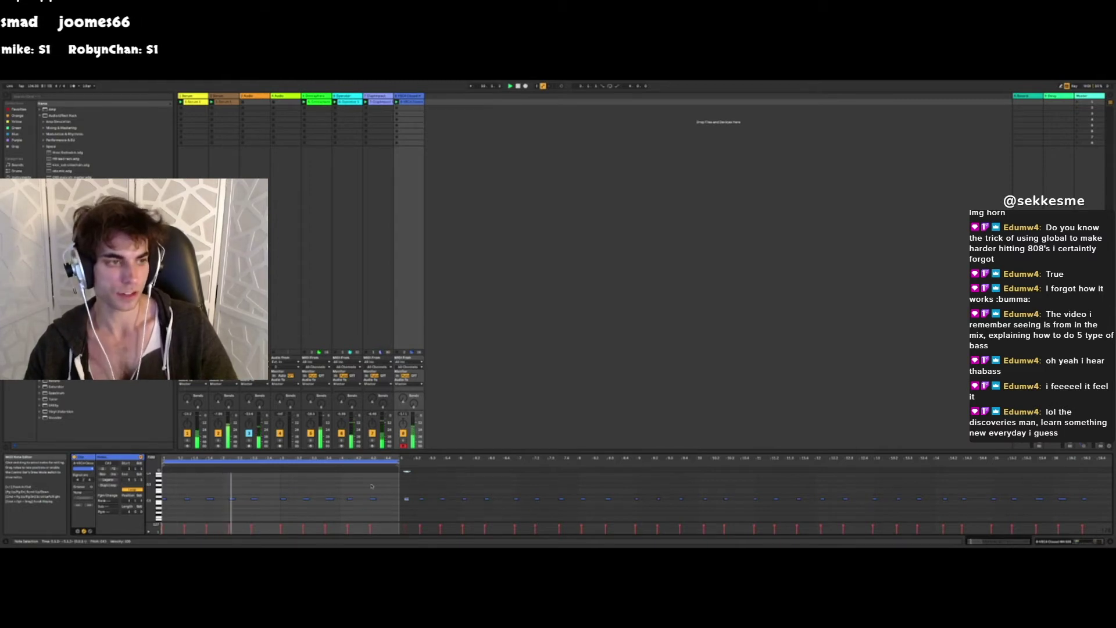
double_click(409, 96)
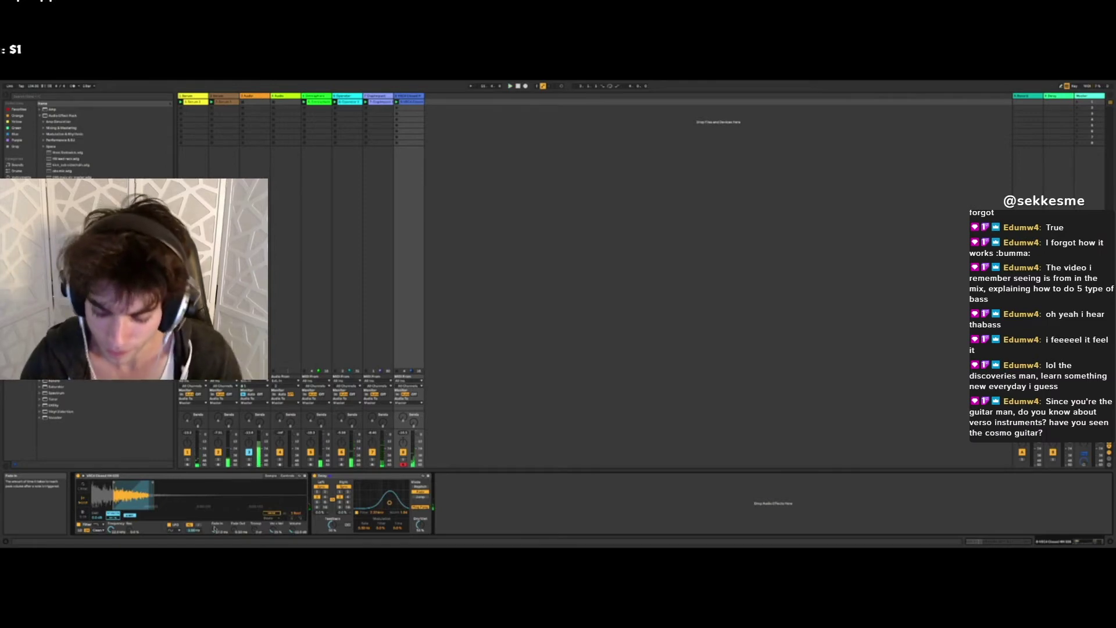
- Switch to Chrome and search Google for "verso instruments cosmo"
key(ctrl+Left)
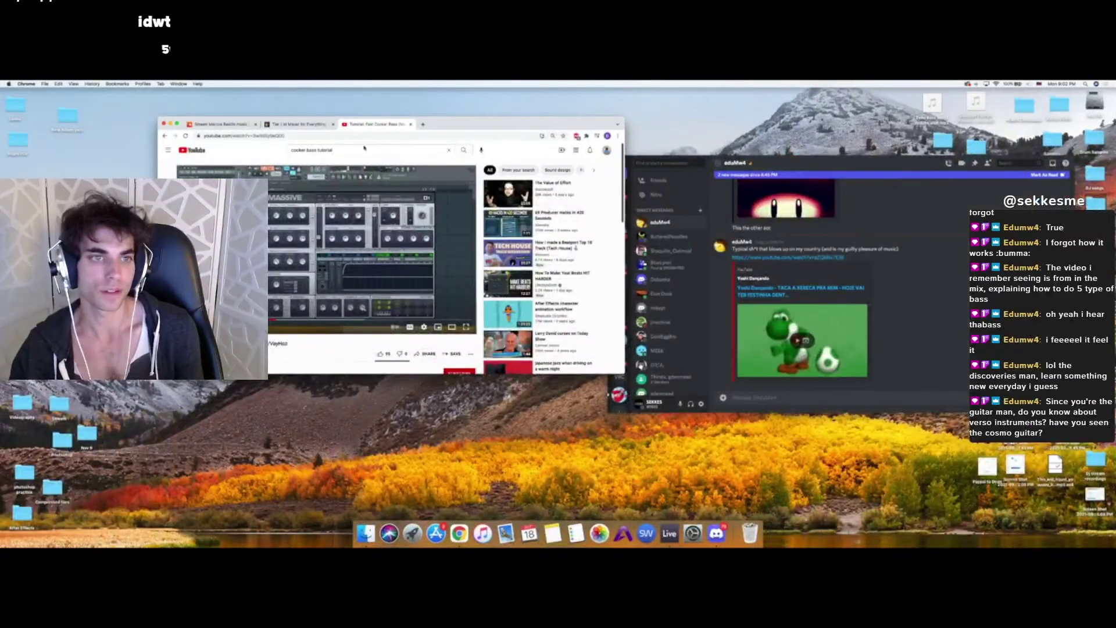
drag(364, 147, 289, 149)
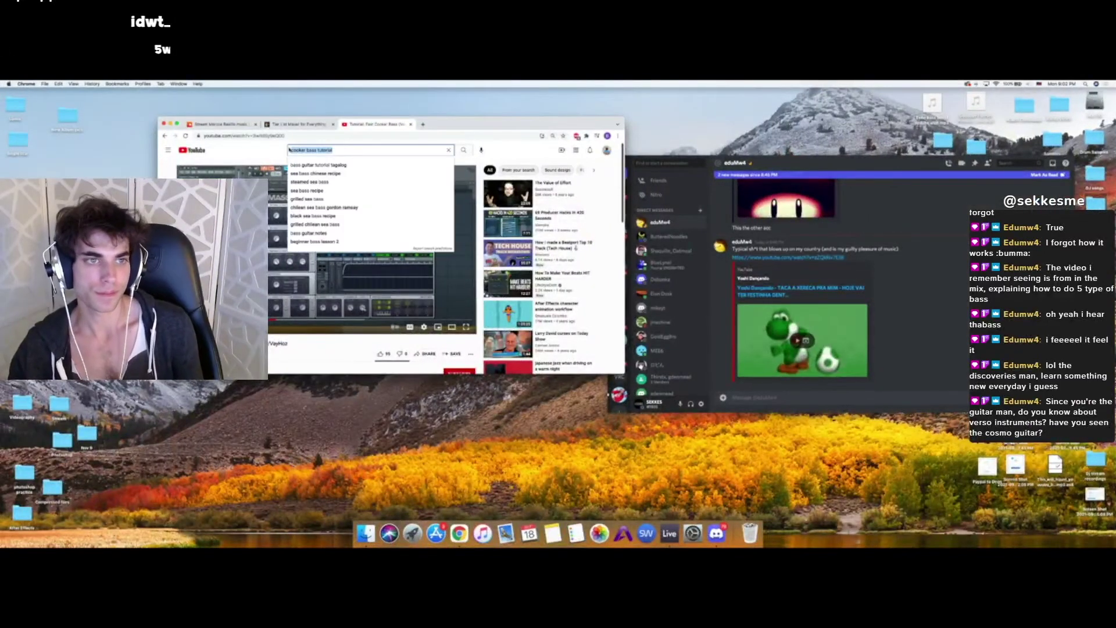
click(288, 135)
text(verso instruments)
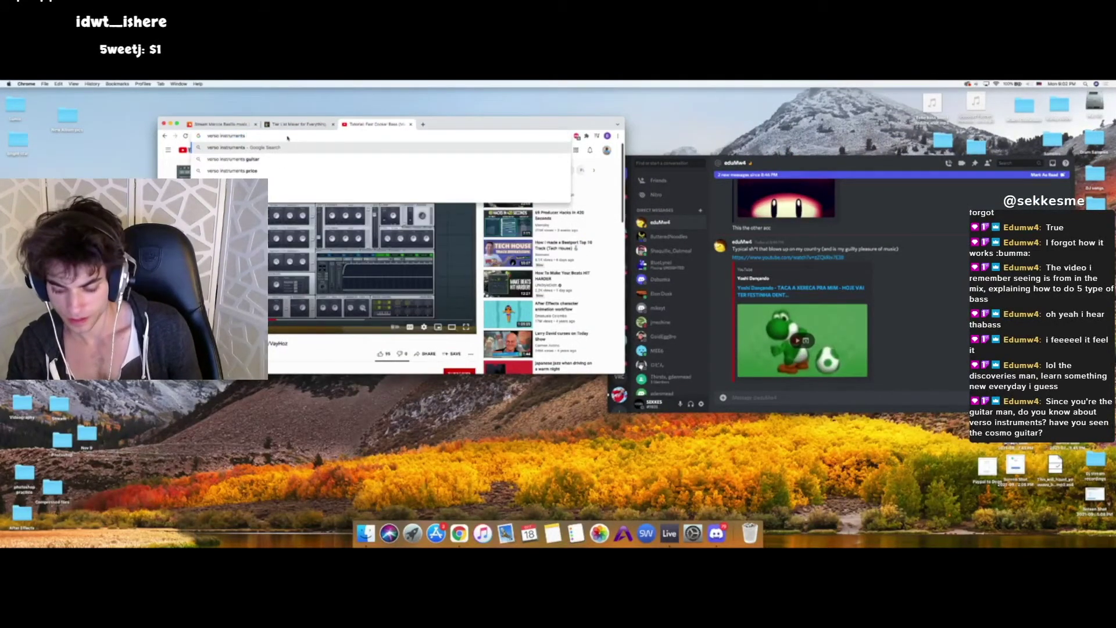
text( cosmo)
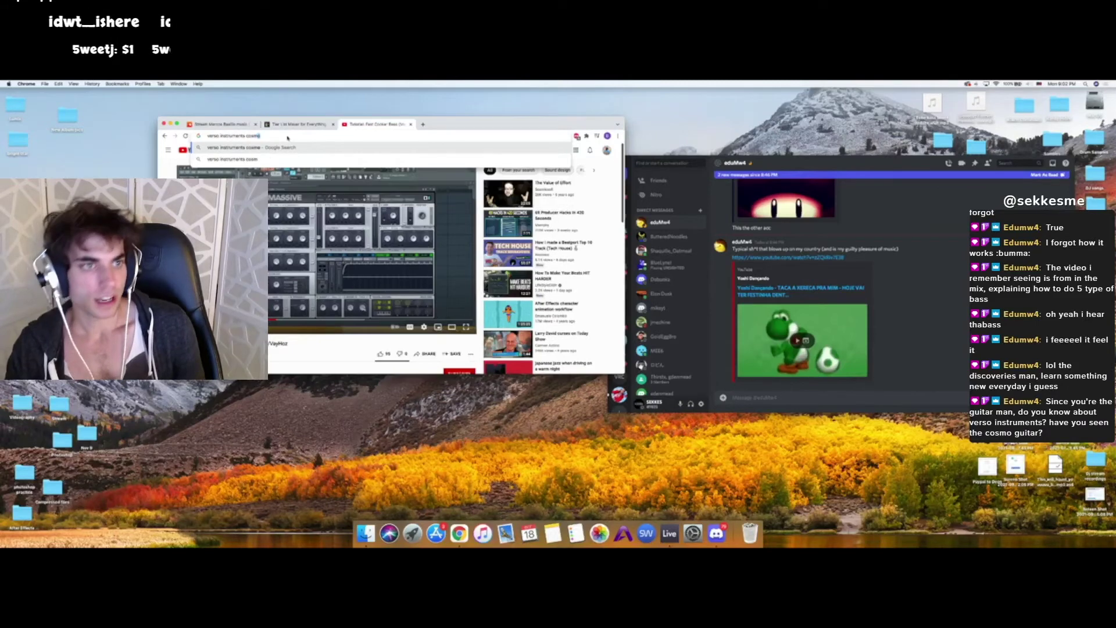
key(Return)
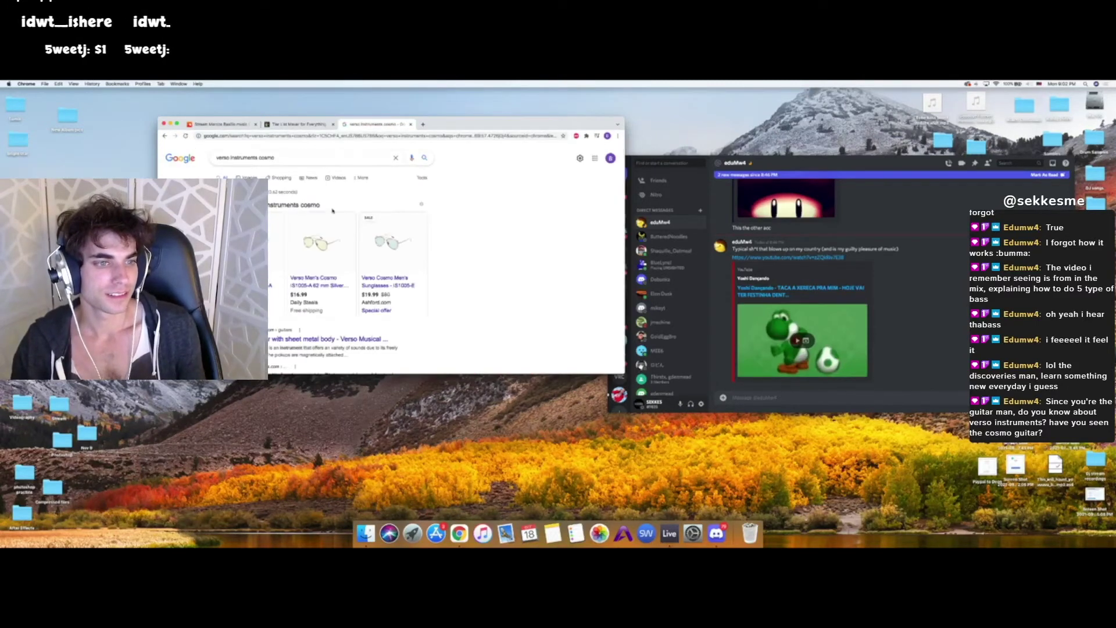
- Look over the sunglasses listings in the results and open the Verso Musical Instruments page for the guitar with sheet metal body
scroll(286, 245, up, 5)
scroll(287, 246, left, 2)
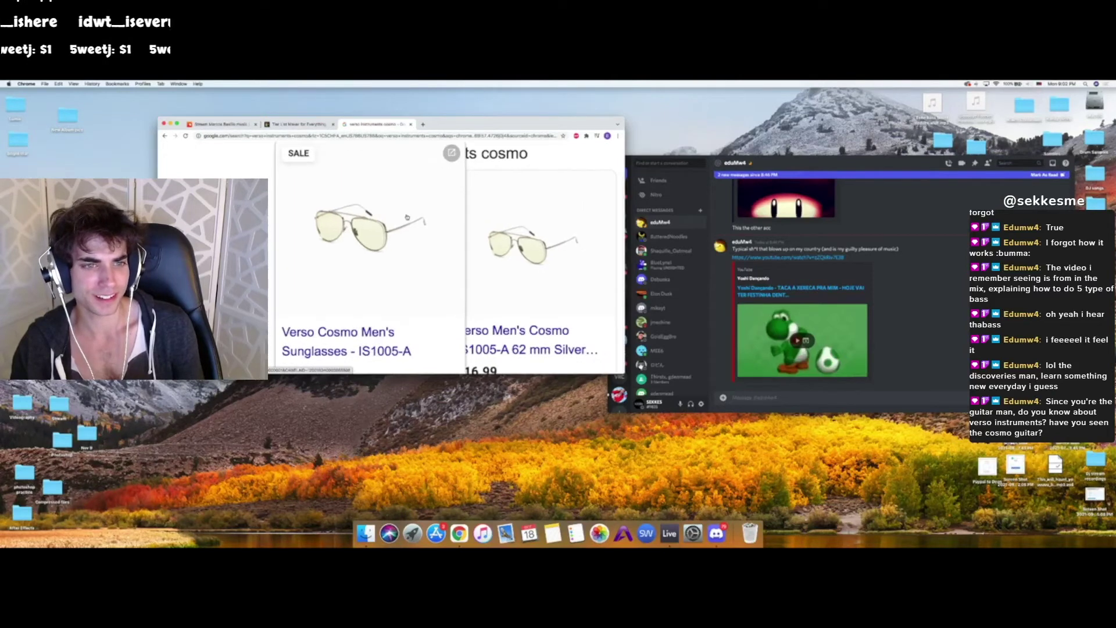
scroll(407, 218, up, 3)
scroll(407, 217, down, 5)
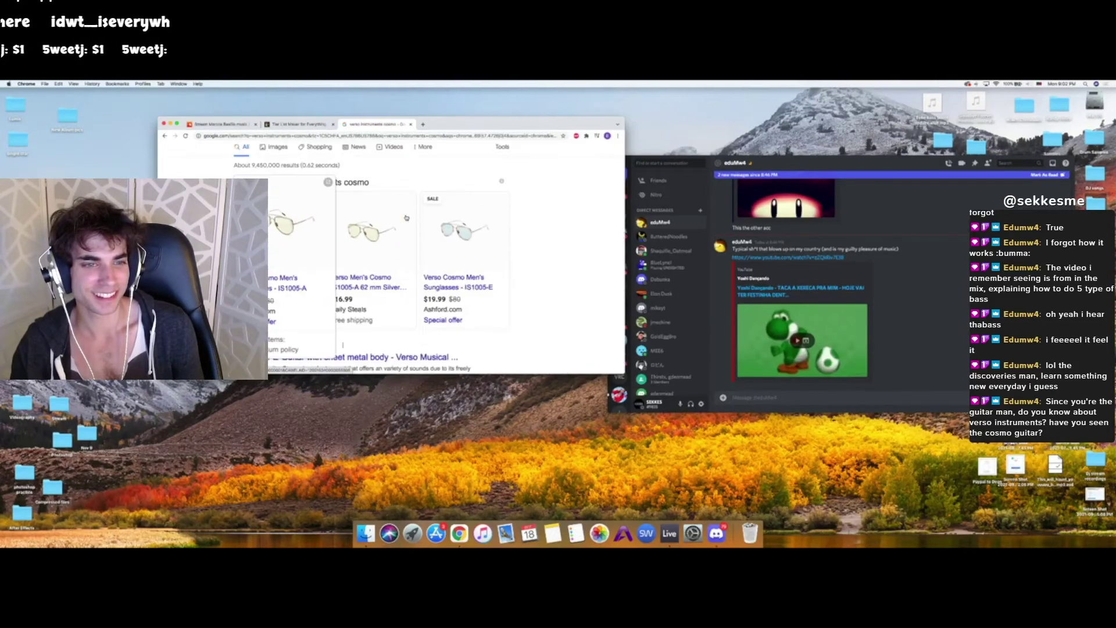
scroll(294, 251, up, 4)
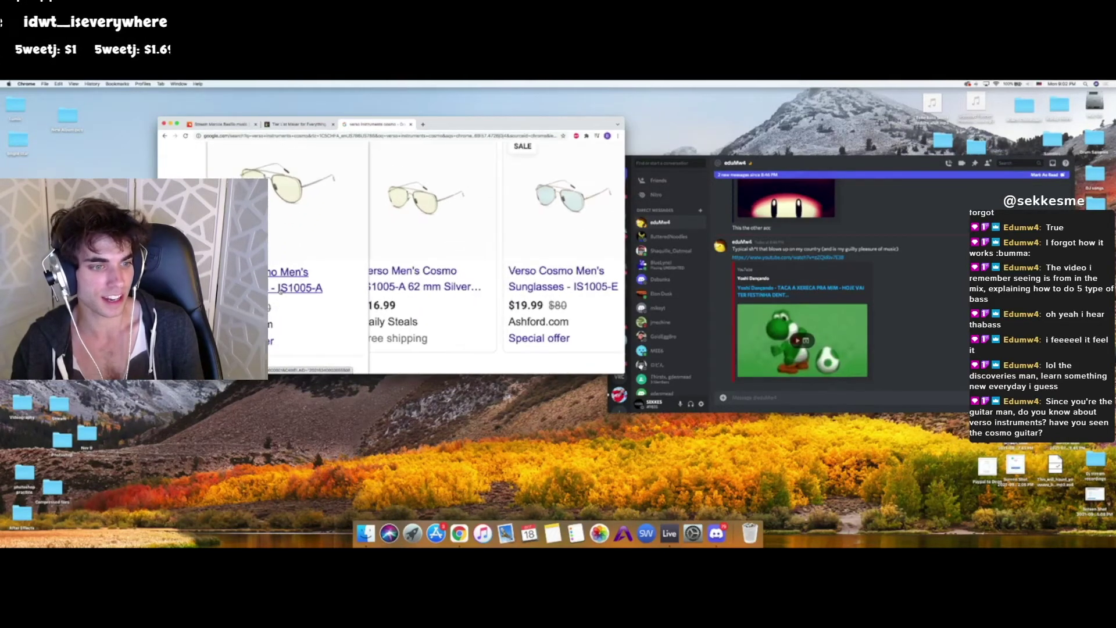
scroll(481, 322, up, 2)
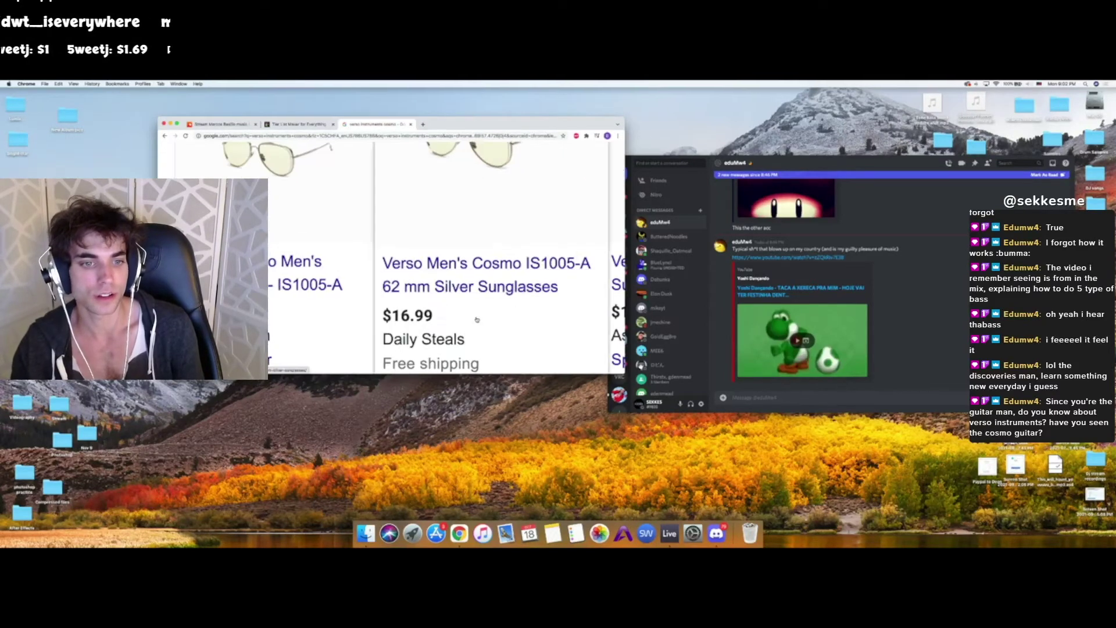
scroll(465, 318, down, 5)
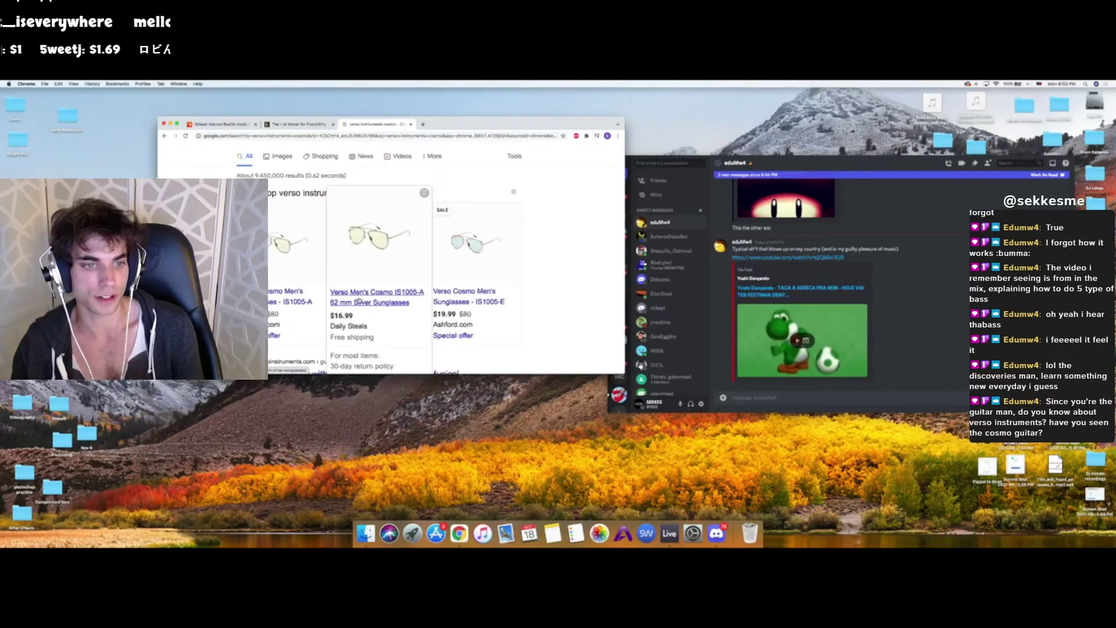
scroll(361, 301, down, 3)
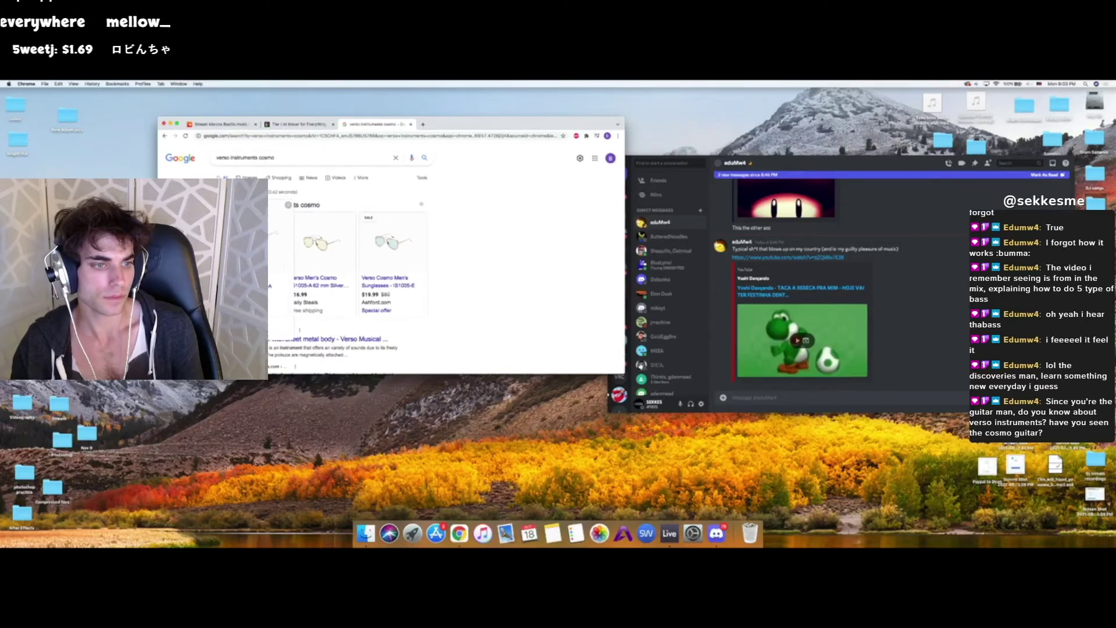
click(299, 332)
click(296, 340)
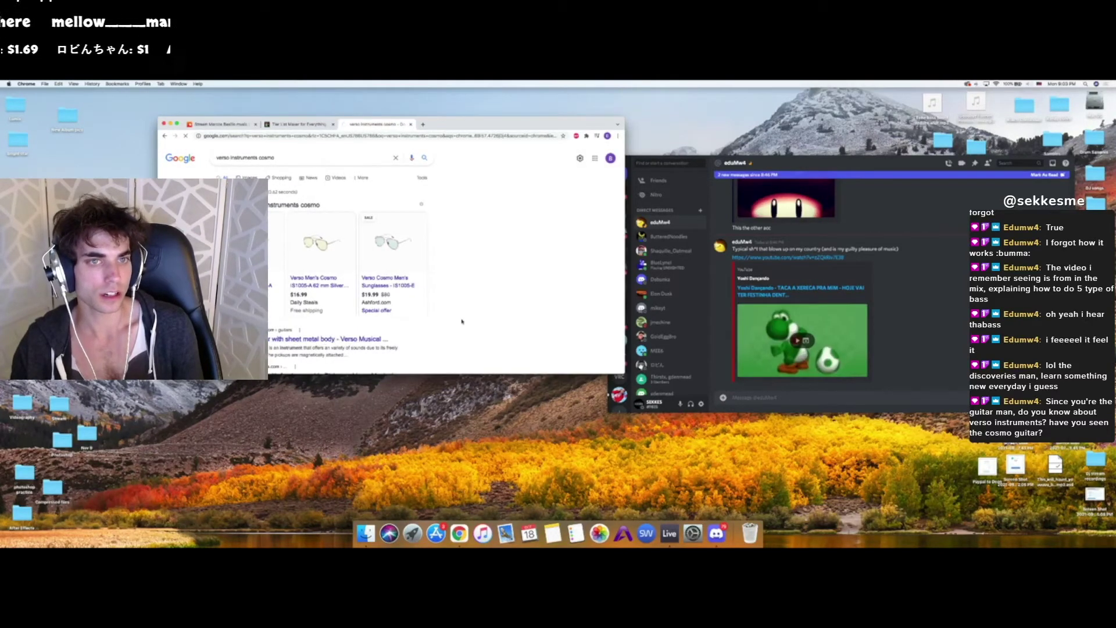
scroll(461, 321, down, 2)
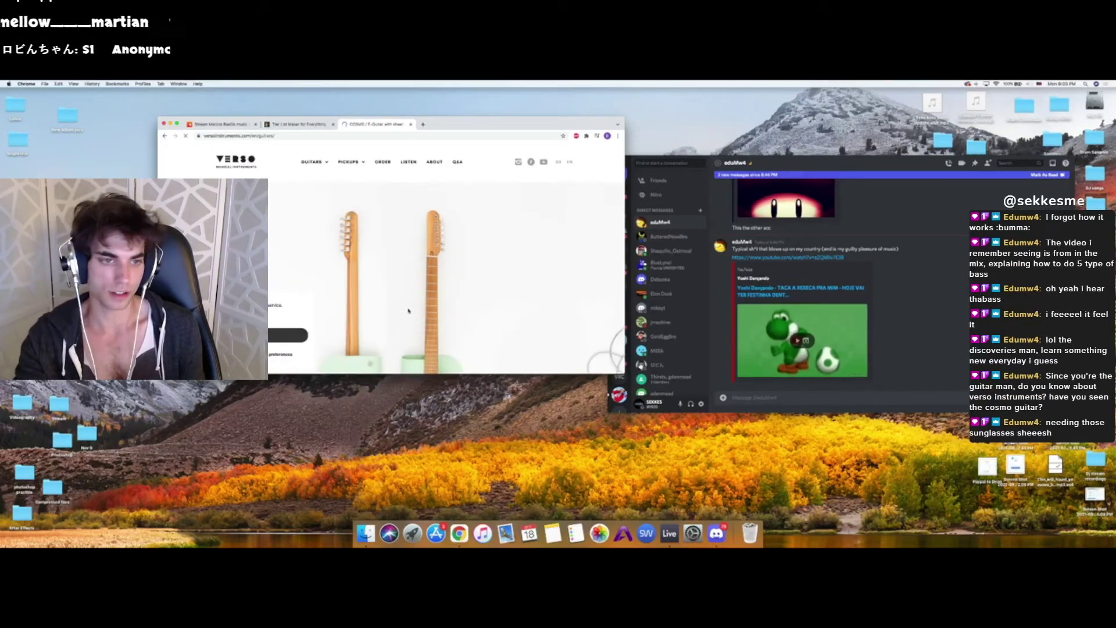
- Look over the photos of the mint-green Cosmo guitar on the Verso page, including its body, neck and pickups
scroll(408, 310, down, 5)
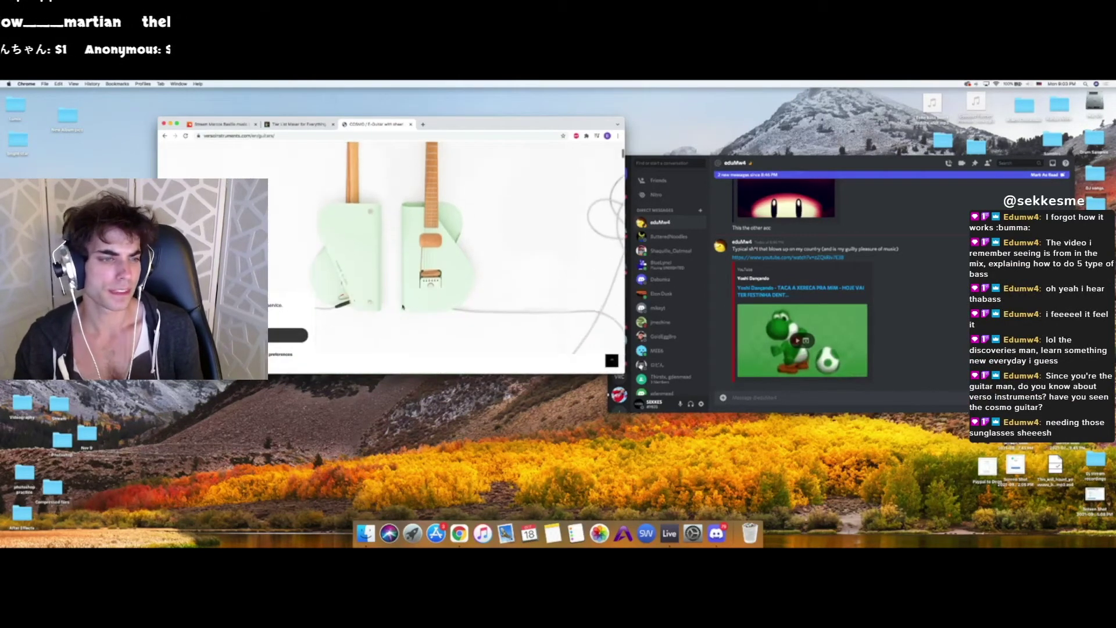
scroll(296, 346, down, 10)
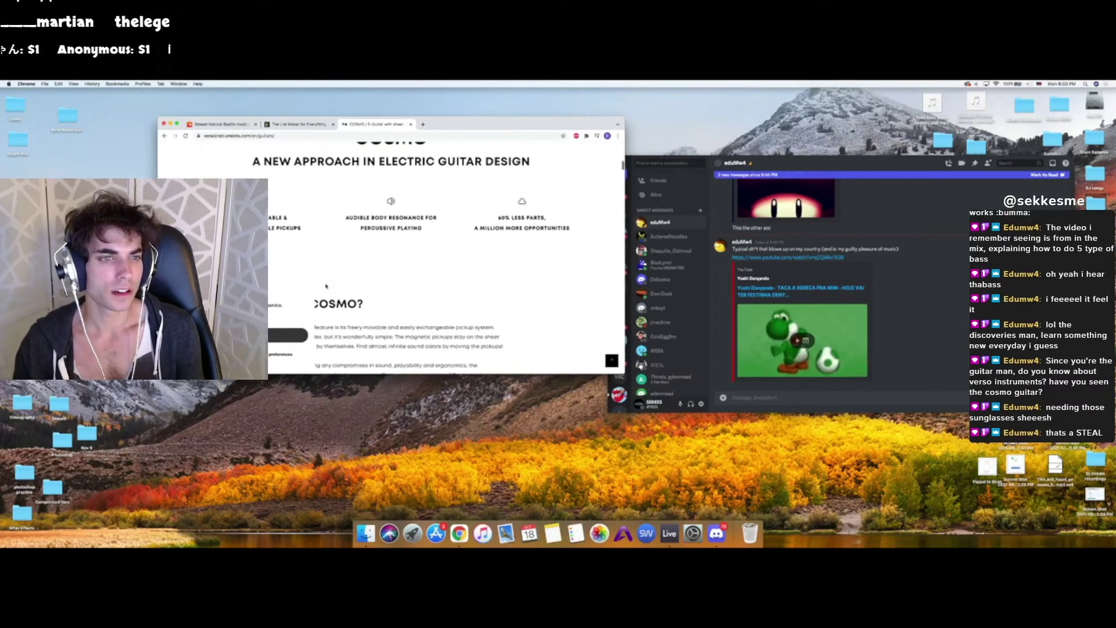
scroll(326, 285, up, 8)
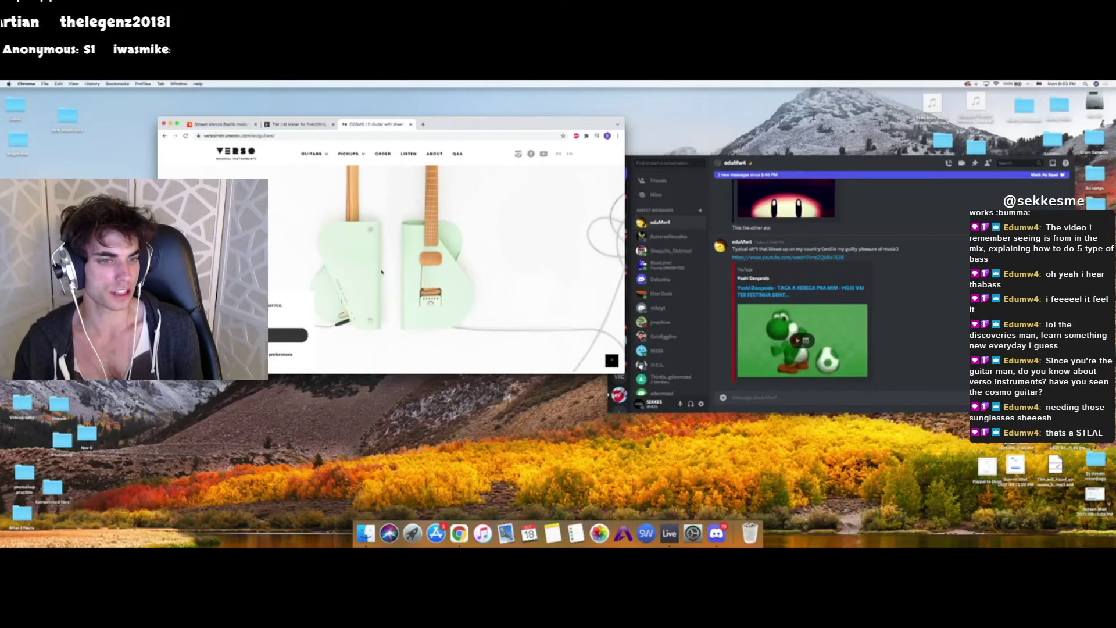
scroll(382, 271, down, 5)
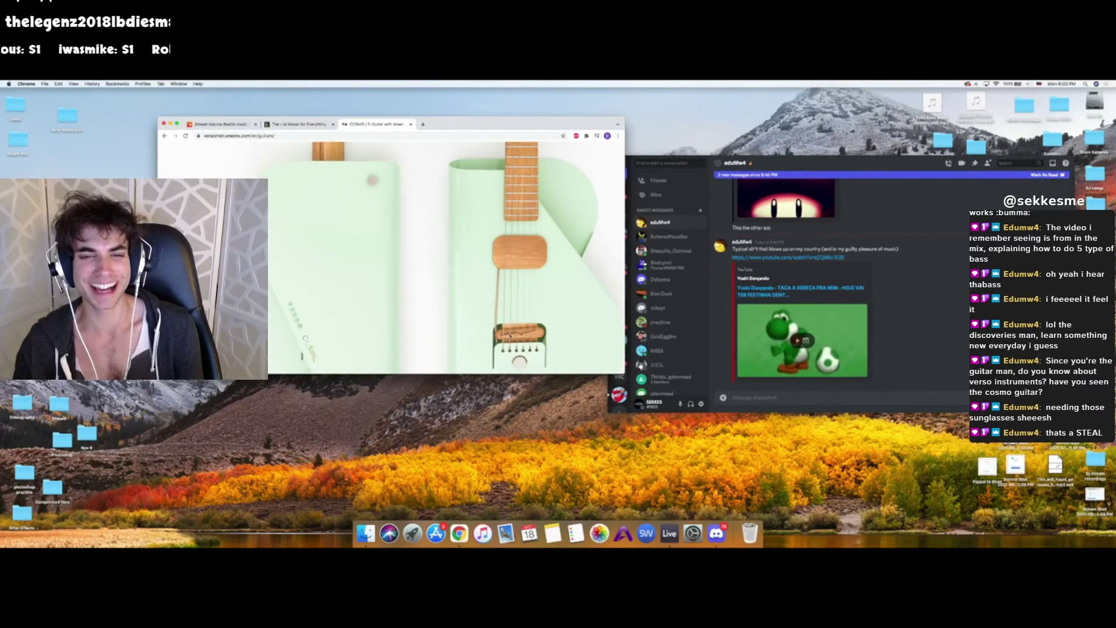
scroll(516, 186, up, 8)
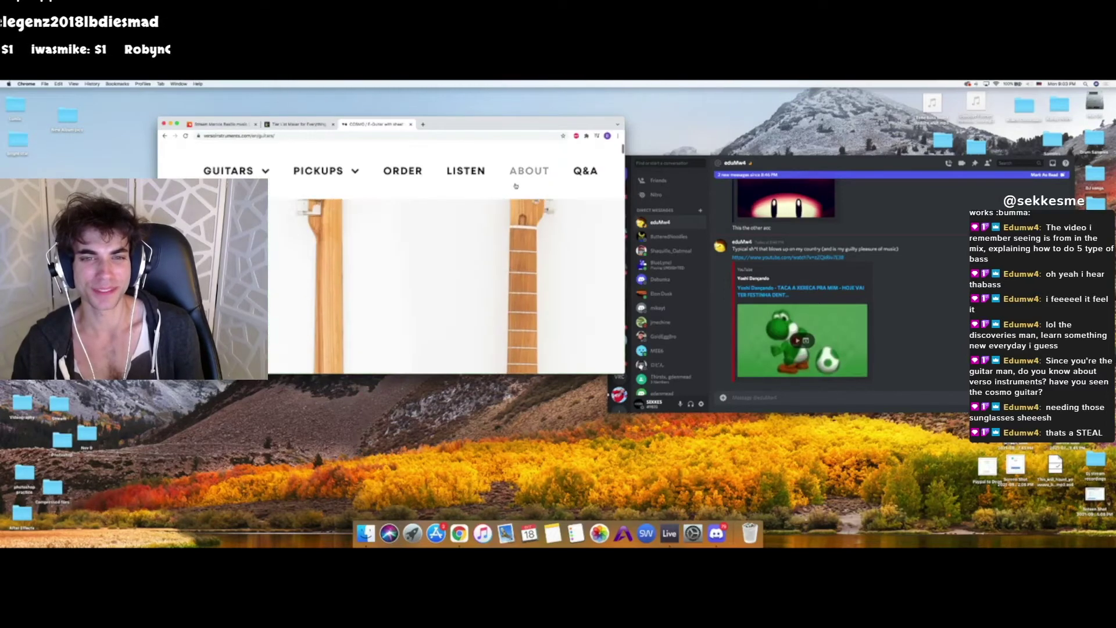
scroll(530, 279, down, 5)
scroll(523, 274, down, 3)
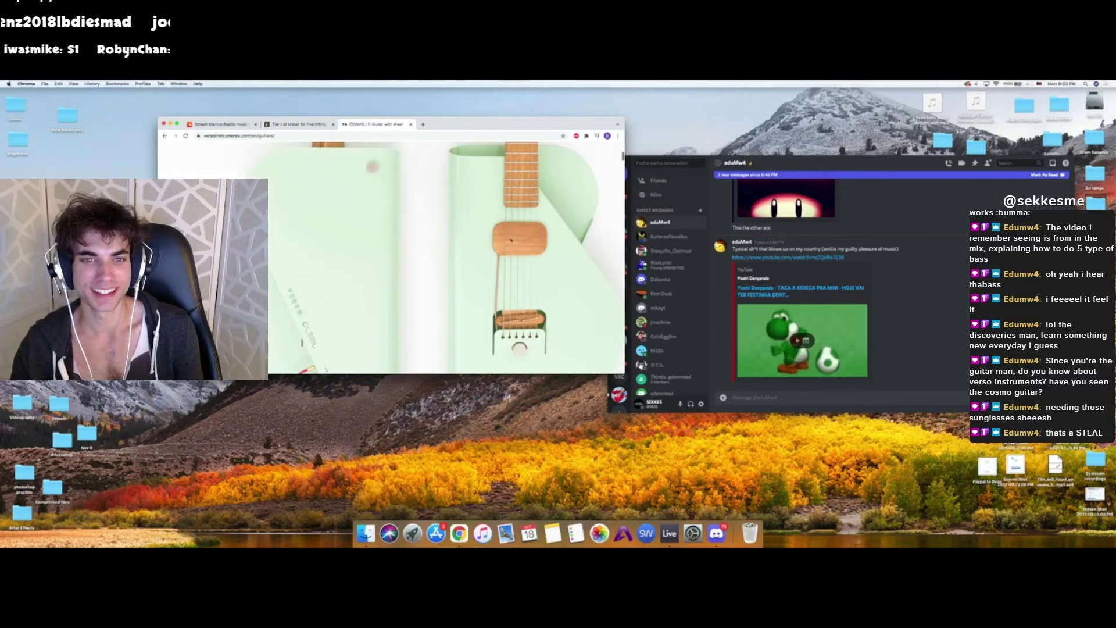
scroll(524, 273, down, 3)
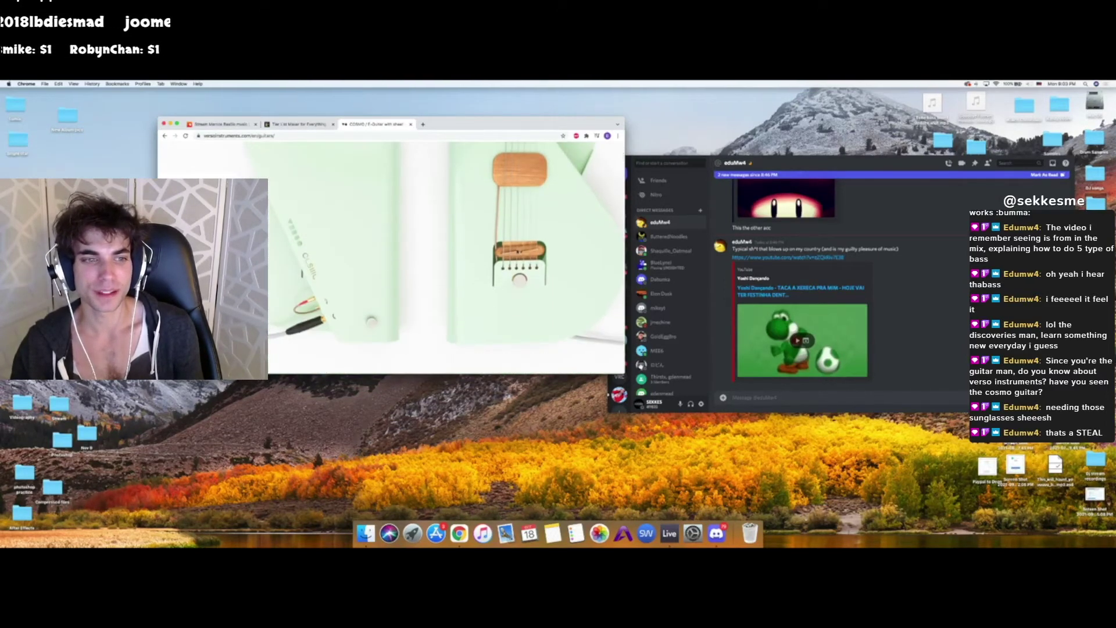
- Read the "Why Cosmo?" text and the description of the guitar's sound, and follow the link to listen to it
scroll(517, 251, down, 5)
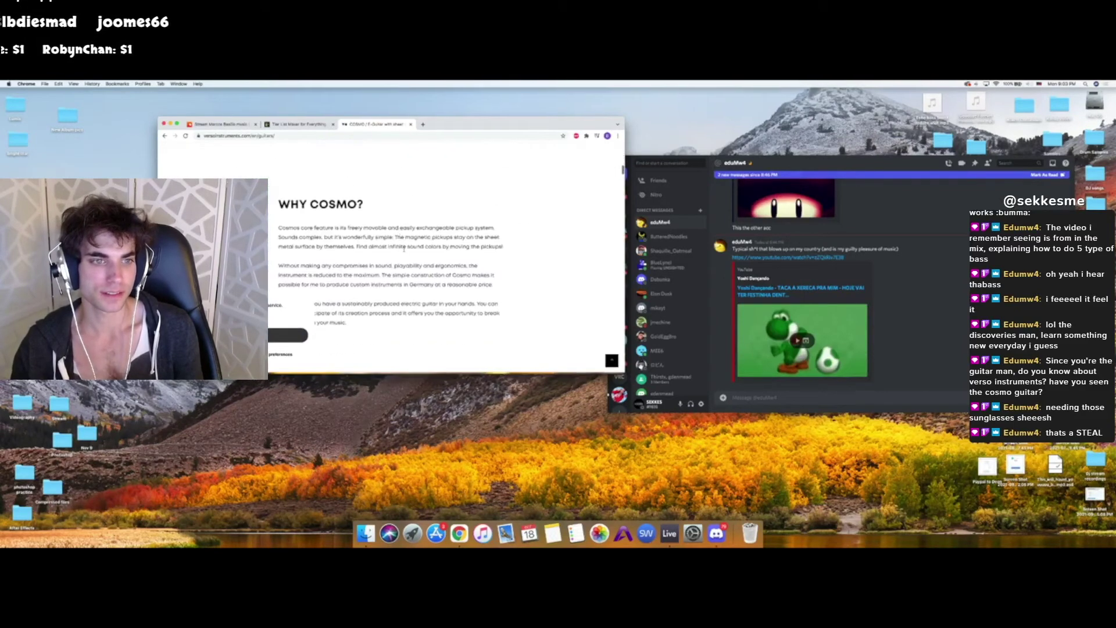
scroll(403, 247, down, 5)
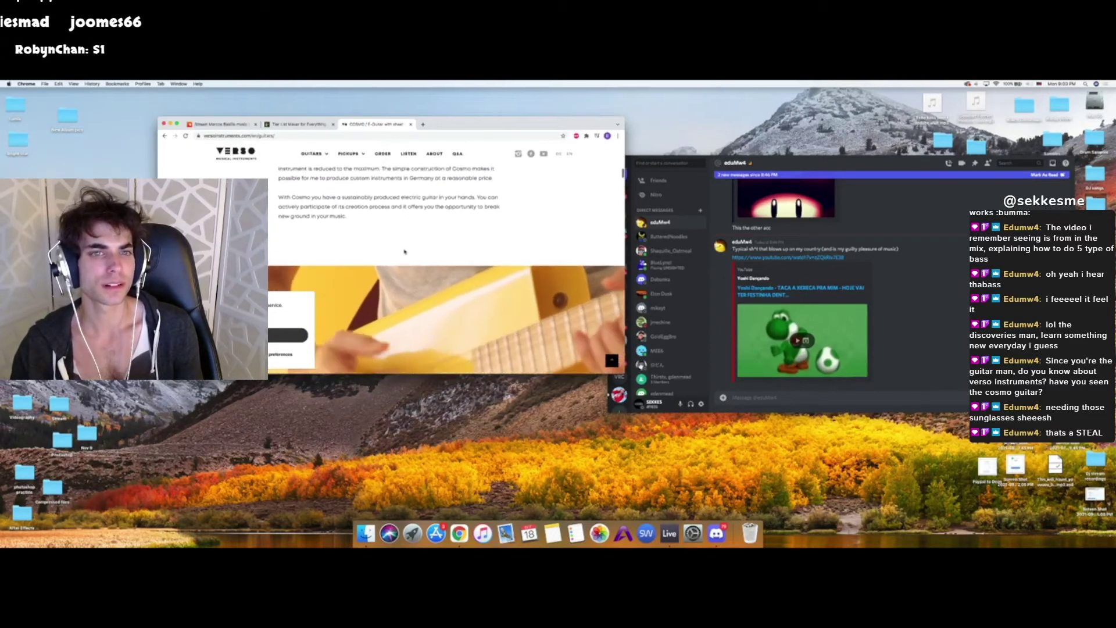
scroll(404, 251, up, 2)
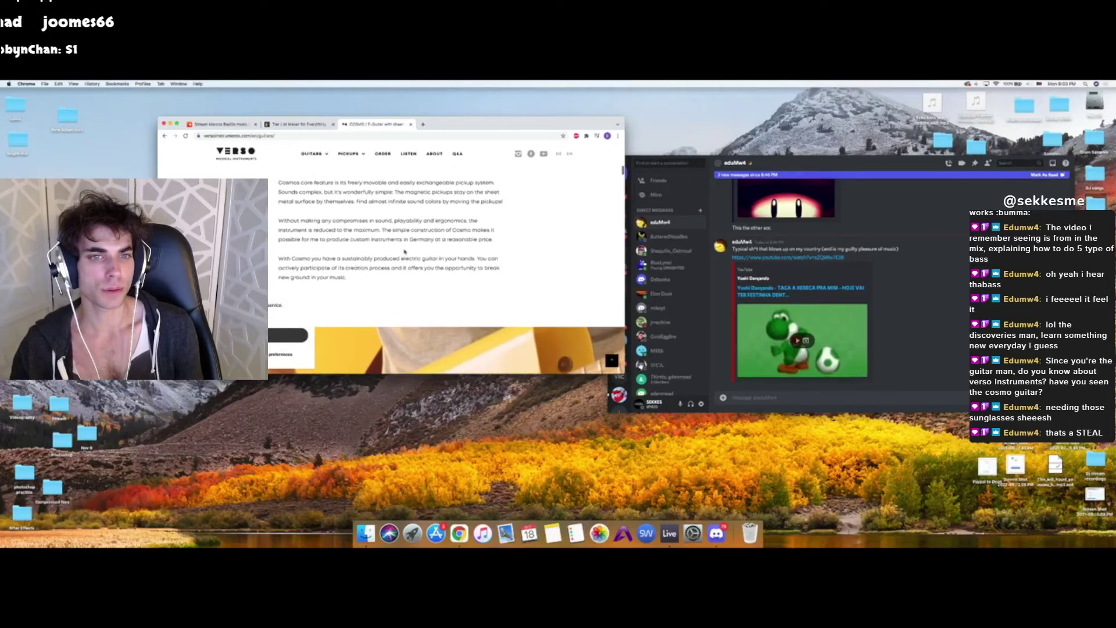
scroll(404, 251, down, 4)
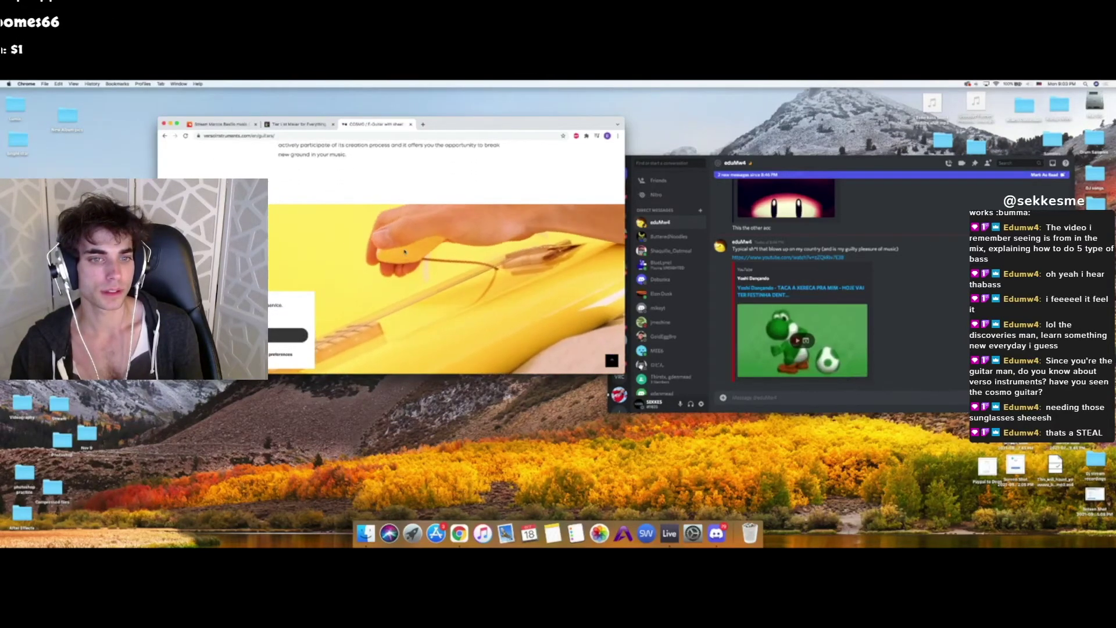
scroll(404, 251, down, 10)
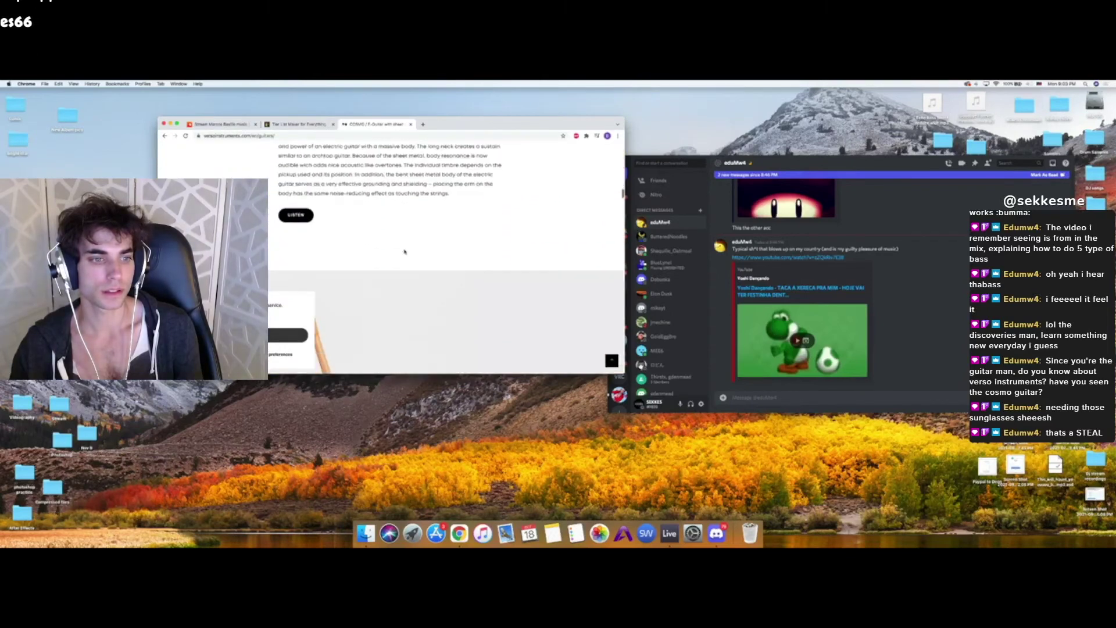
scroll(405, 252, up, 1)
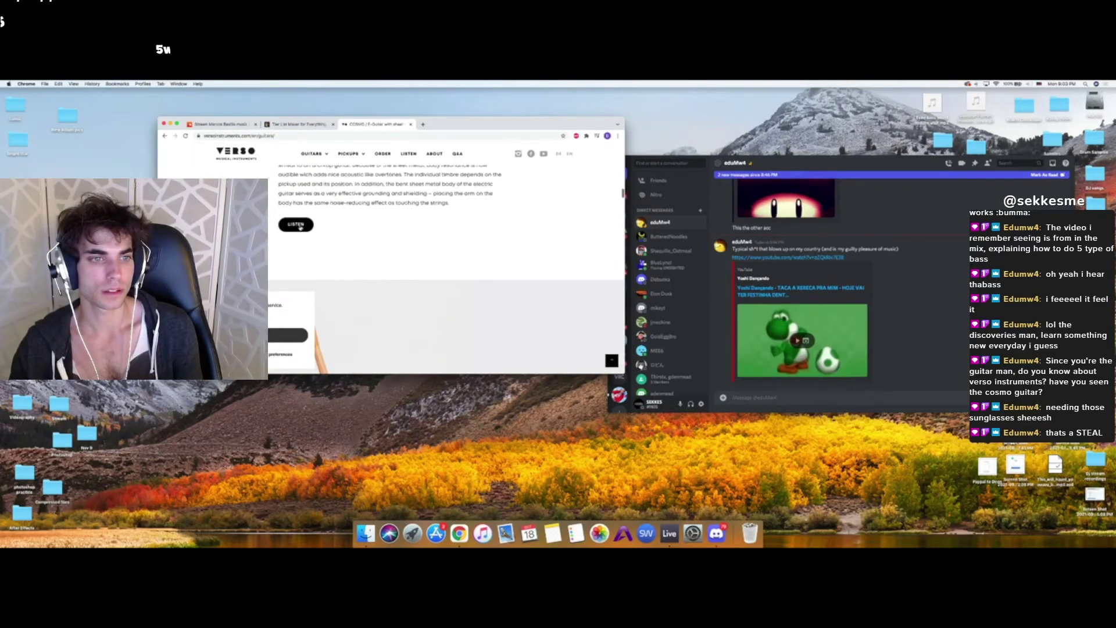
click(300, 225)
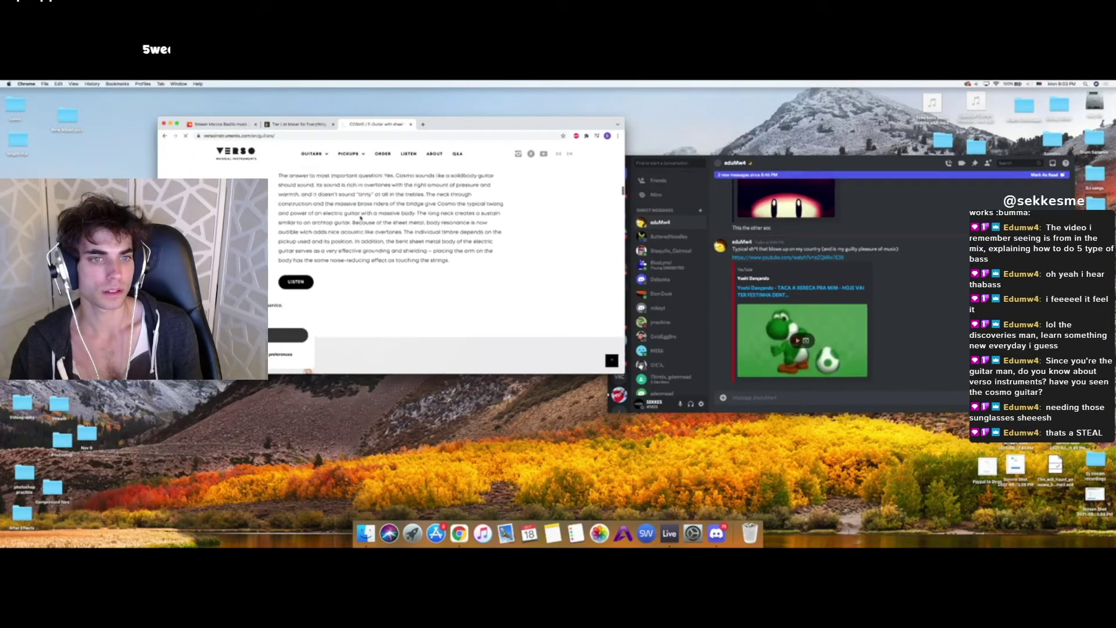
- Go to youtube.com and search for "cosmo e guitar"
click(340, 136)
text(youtube.com)
key(Return)
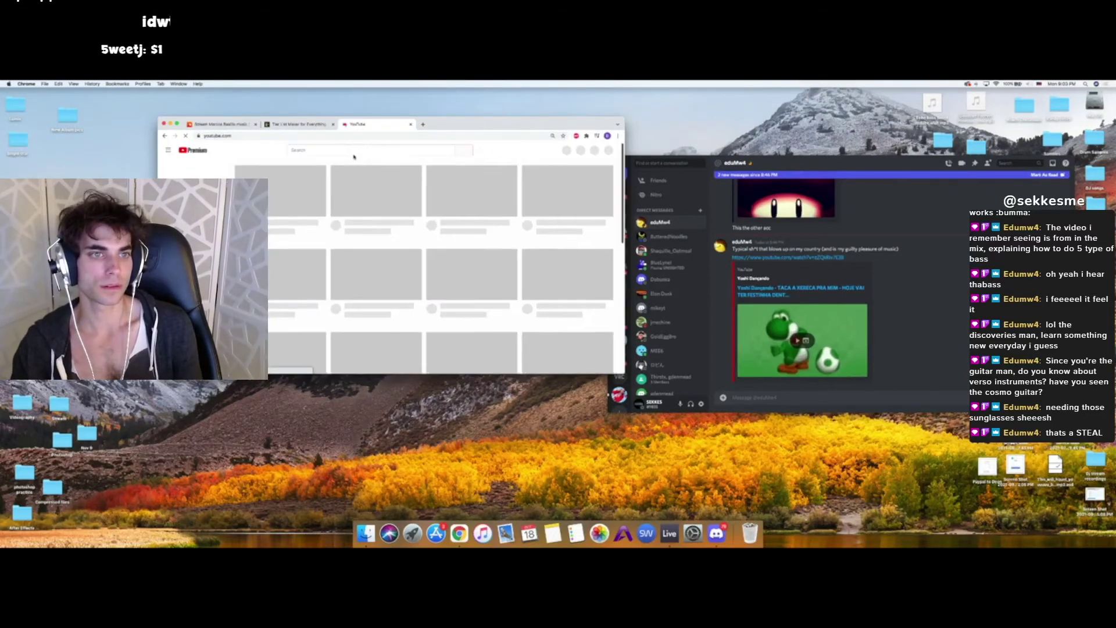
click(367, 151)
text(cosmo)
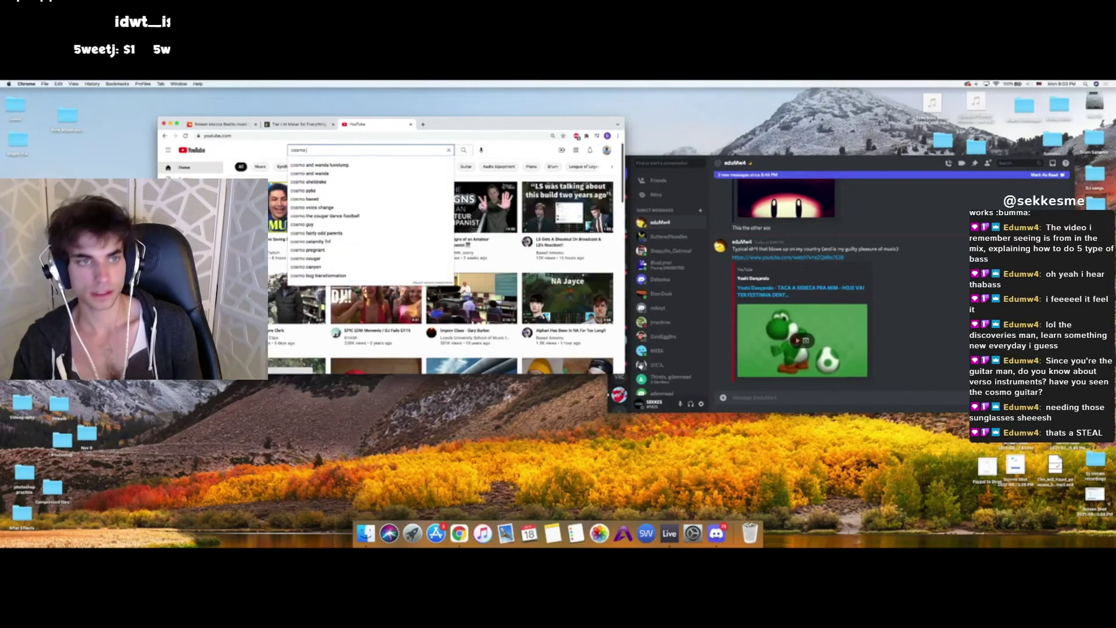
text( e g)
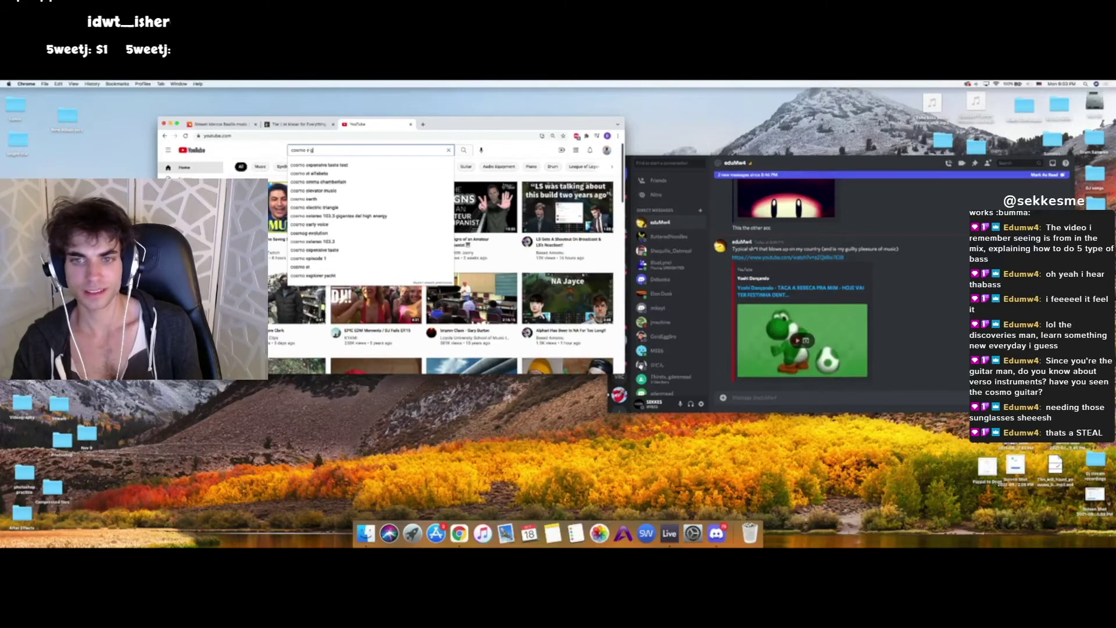
text(uitar)
key(Return)
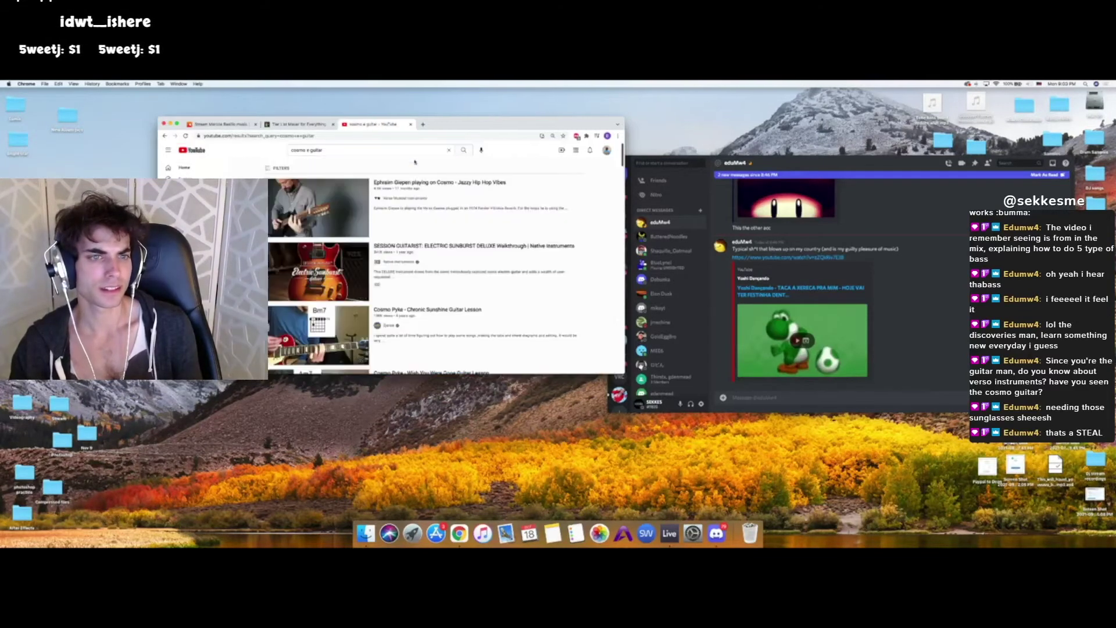
- Open the "Jazzy Hip Hop Vibes" video of the Cosmo guitar, skip ahead through it and look at its description
click(340, 221)
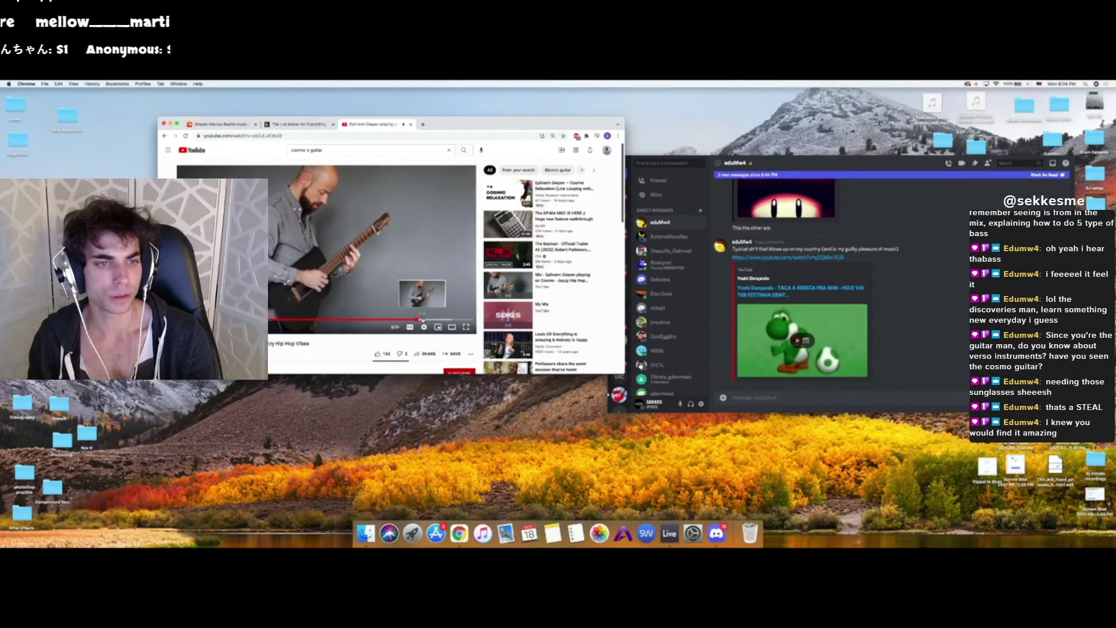
click(440, 320)
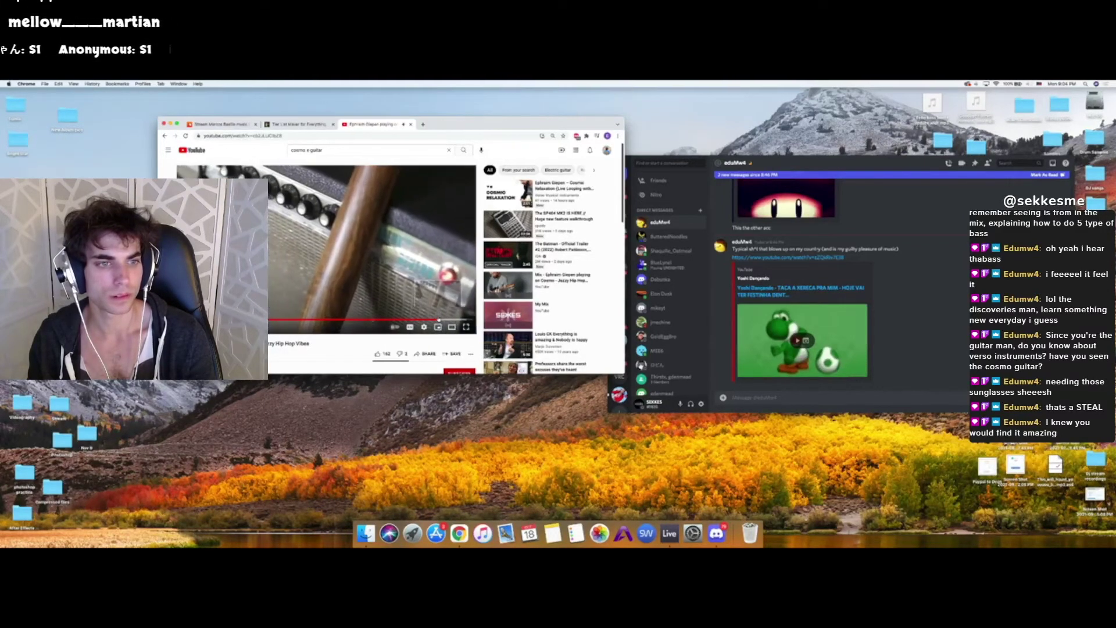
click(454, 319)
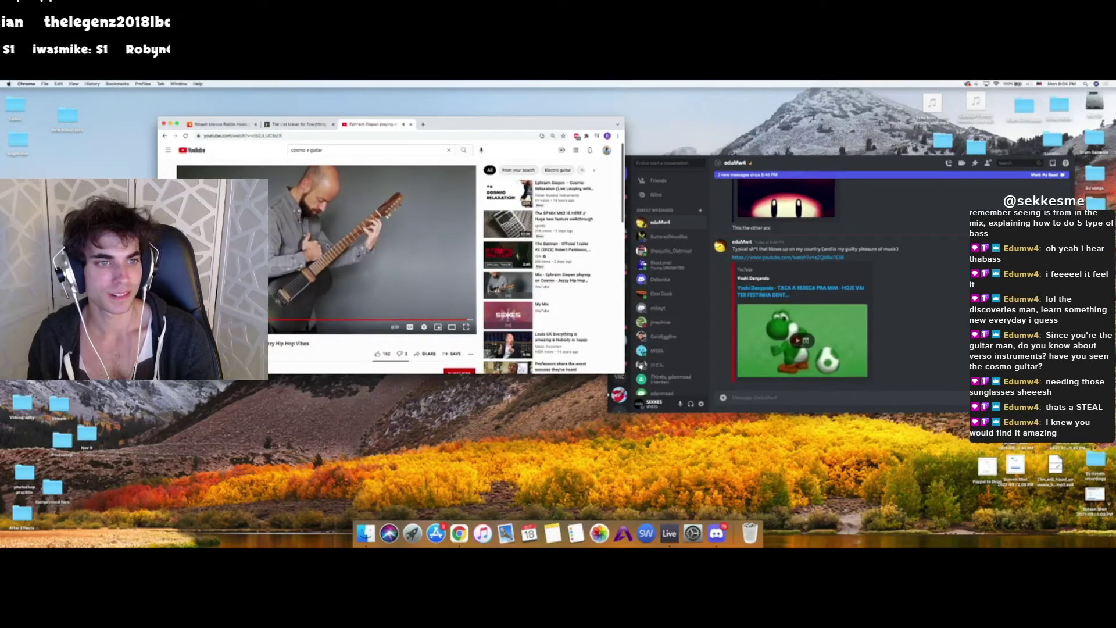
scroll(345, 293, down, 4)
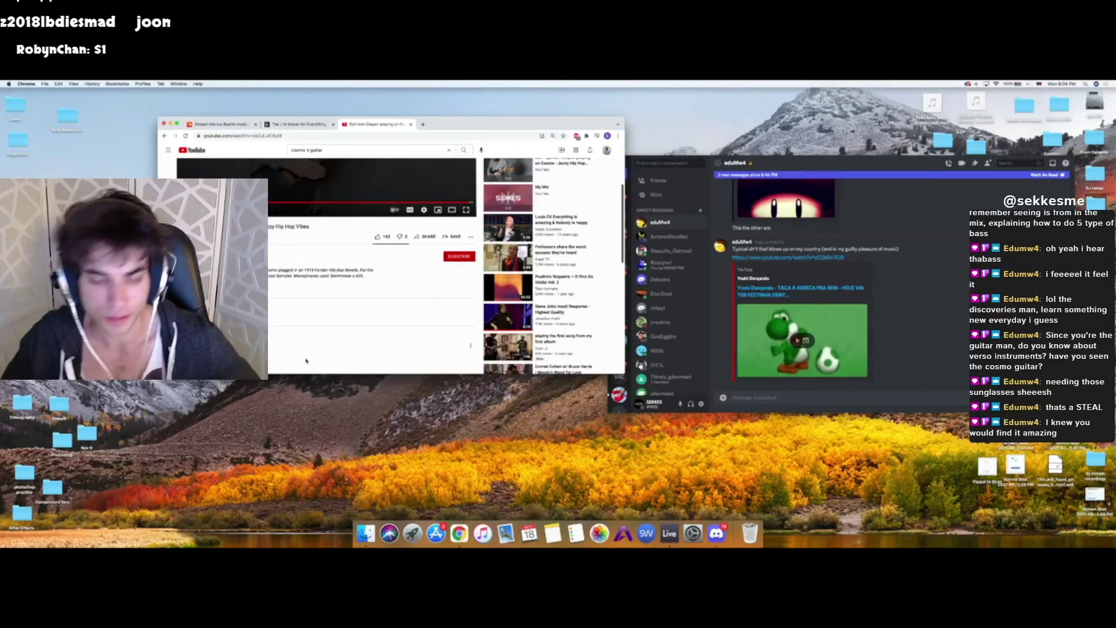
- Switch back to Ableton Live, add a Utility to the Operator track and turn on its Bass Mono option
key(ctrl+Right)
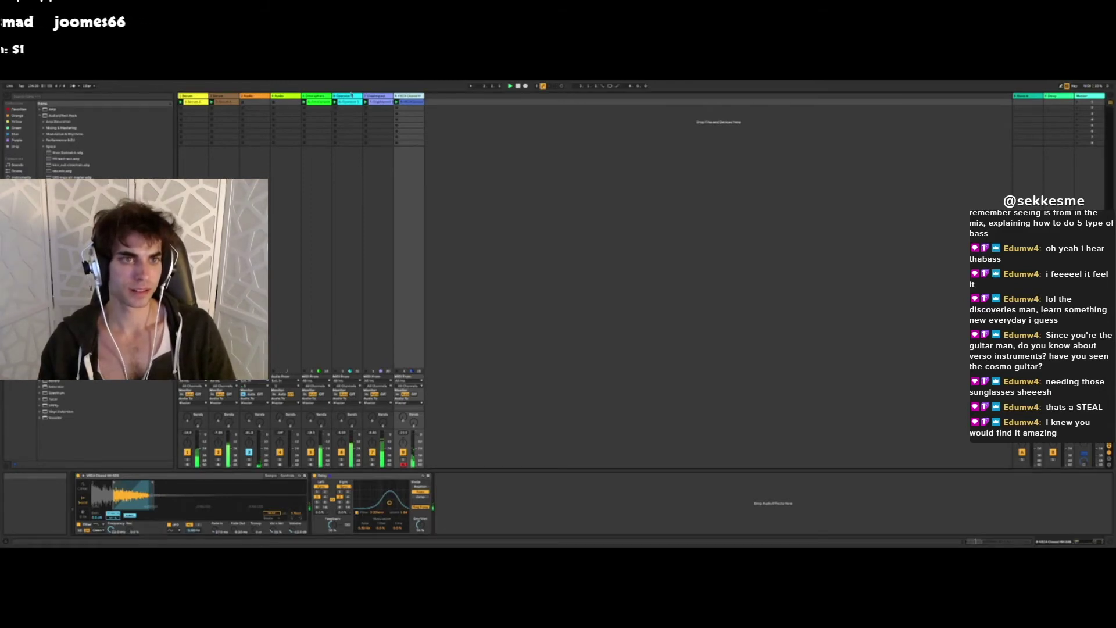
click(349, 96)
double_click(50, 407)
click(324, 525)
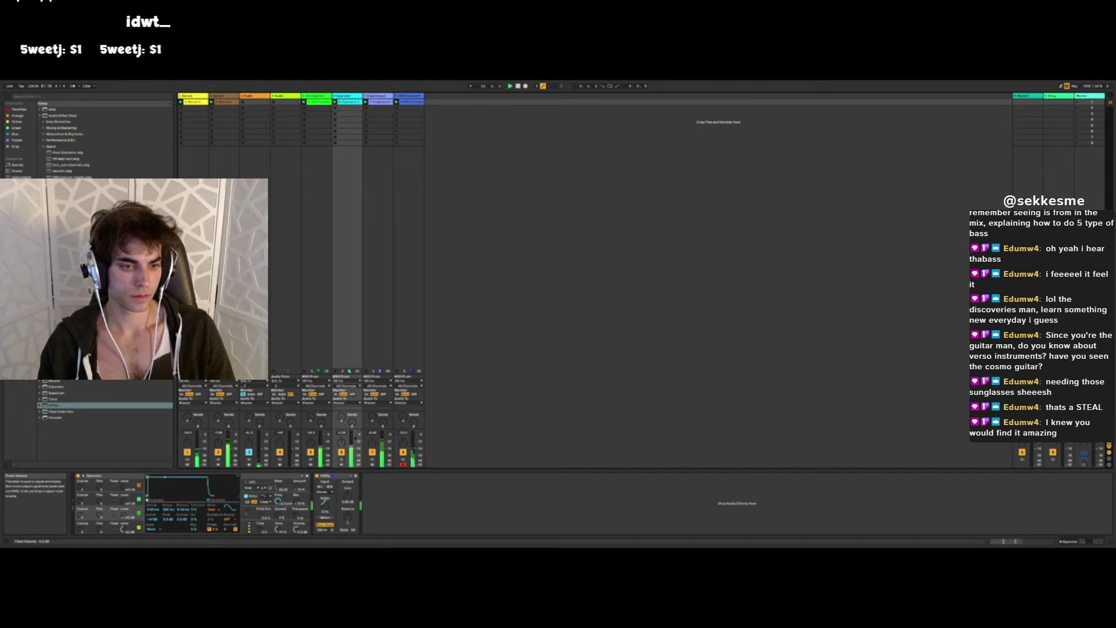
right_click(447, 109)
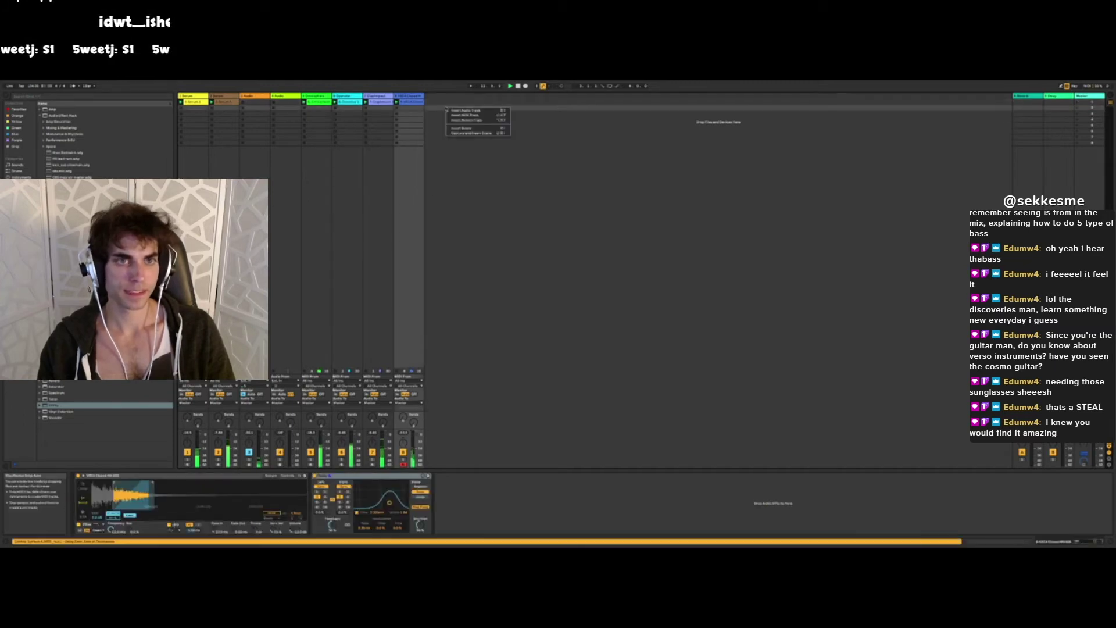
click(435, 102)
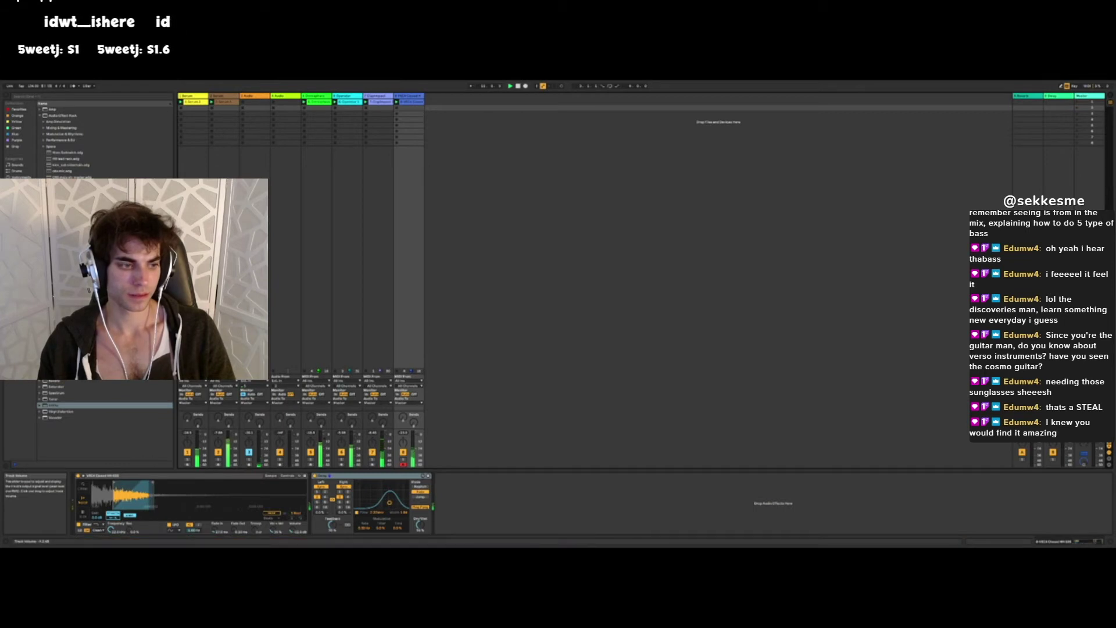
- Add the FabFilter Pro-R reverb plug-in after Omnisphere on the green Omnisphere track
click(322, 442)
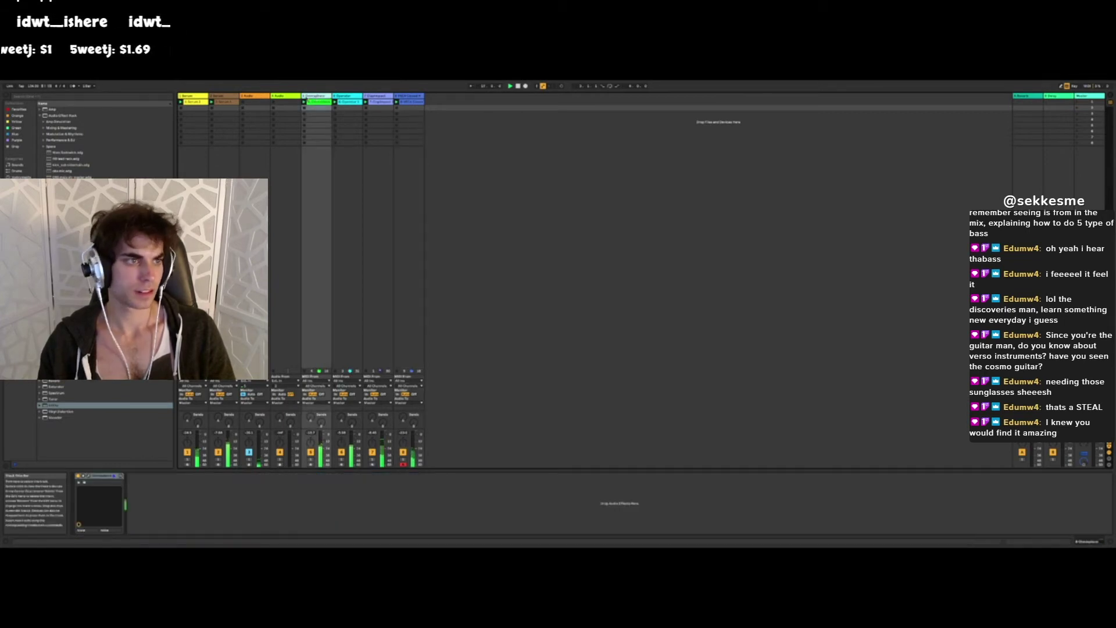
click(19, 202)
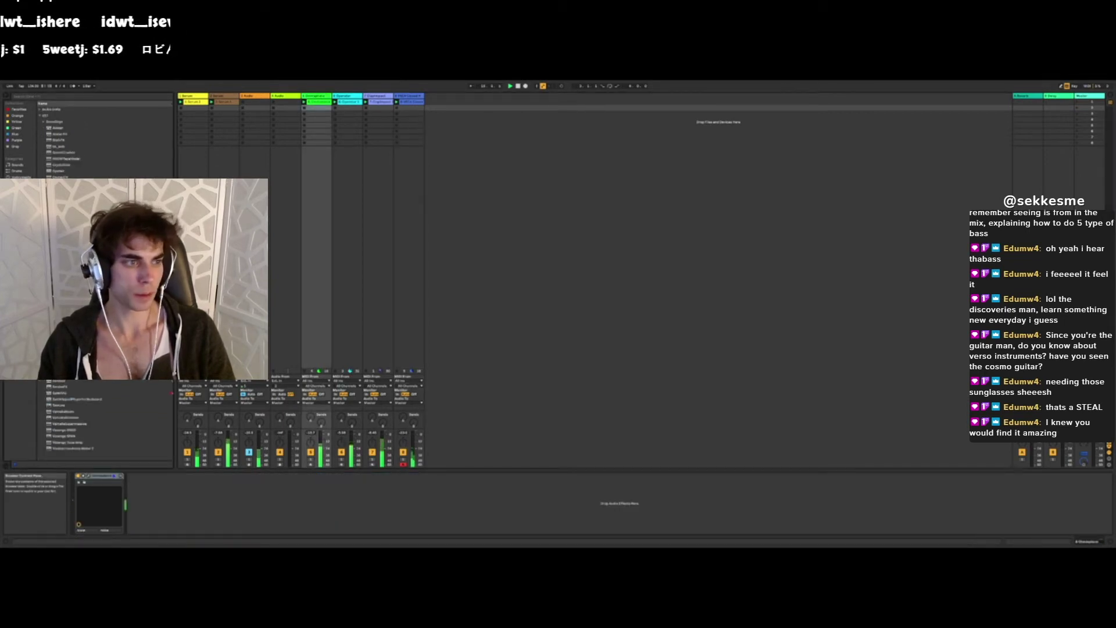
double_click(64, 256)
- Try different Space, Mix, Brightness and Decay Rate settings in Pro-R on the Omnisphere track during playback
drag(737, 264, 737, 251)
mouse_move(858, 251)
mouse_down()
mouse_move(848, 299)
mouse_move(849, 250)
mouse_up()
drag(621, 249, 619, 273)
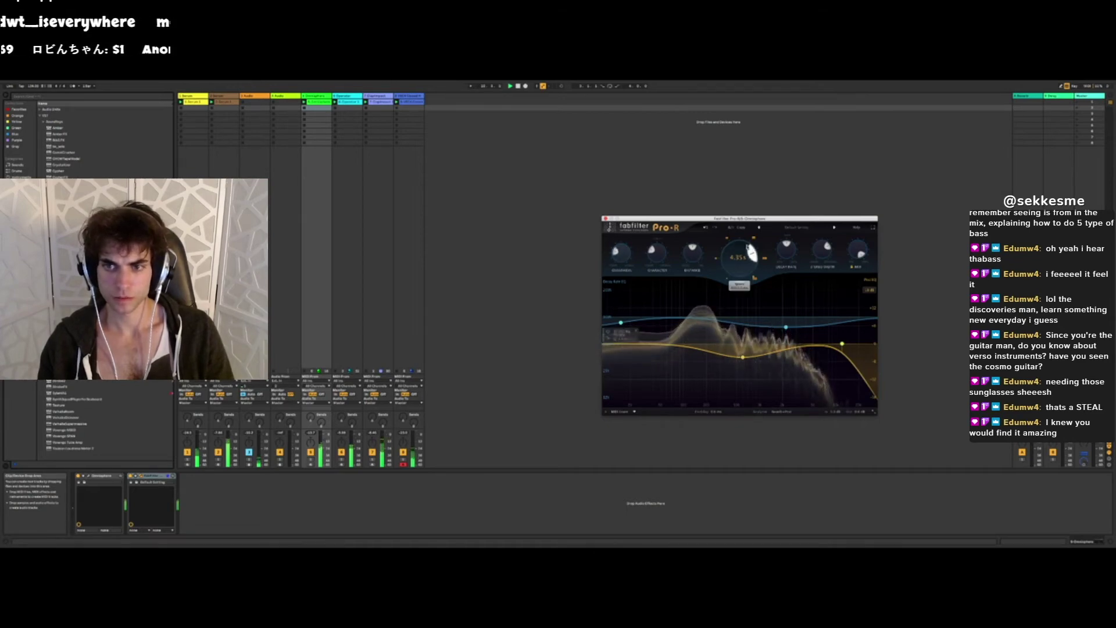
drag(787, 250, 788, 226)
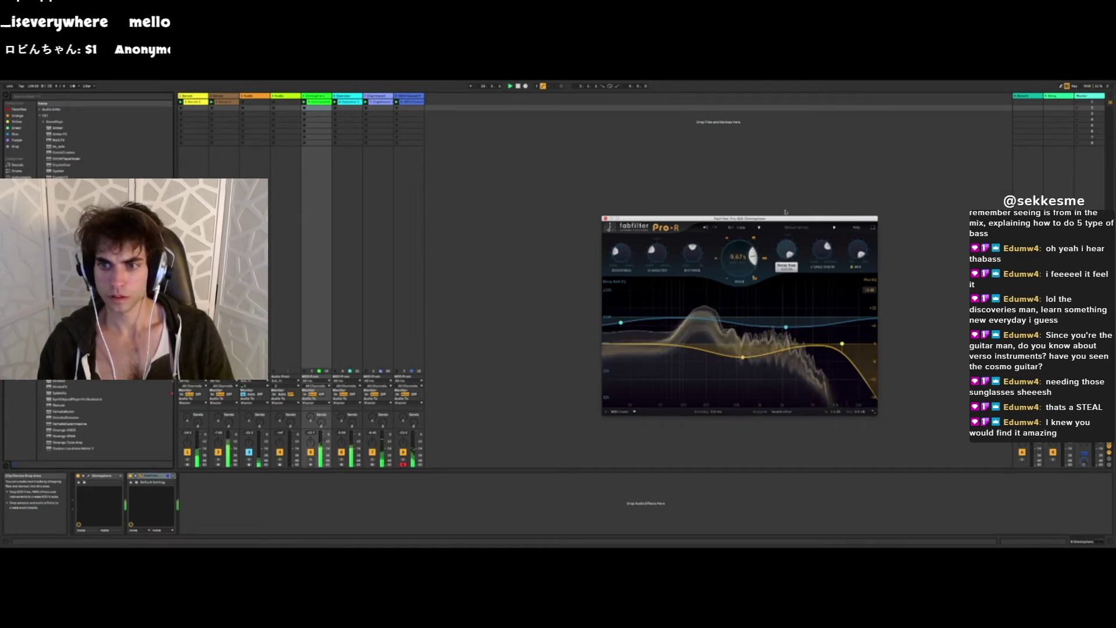
drag(729, 270, 726, 295)
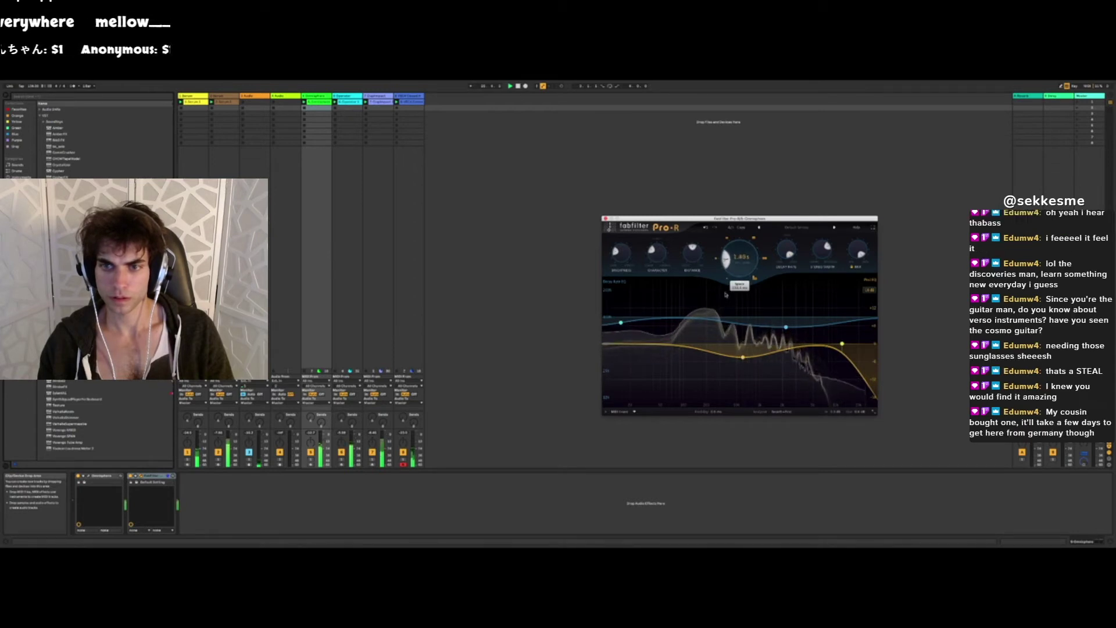
- Audition a series of Pro-R presets on the Omnisphere track, trying a longer Space setting on one before moving to further presets
click(834, 227)
click(834, 228)
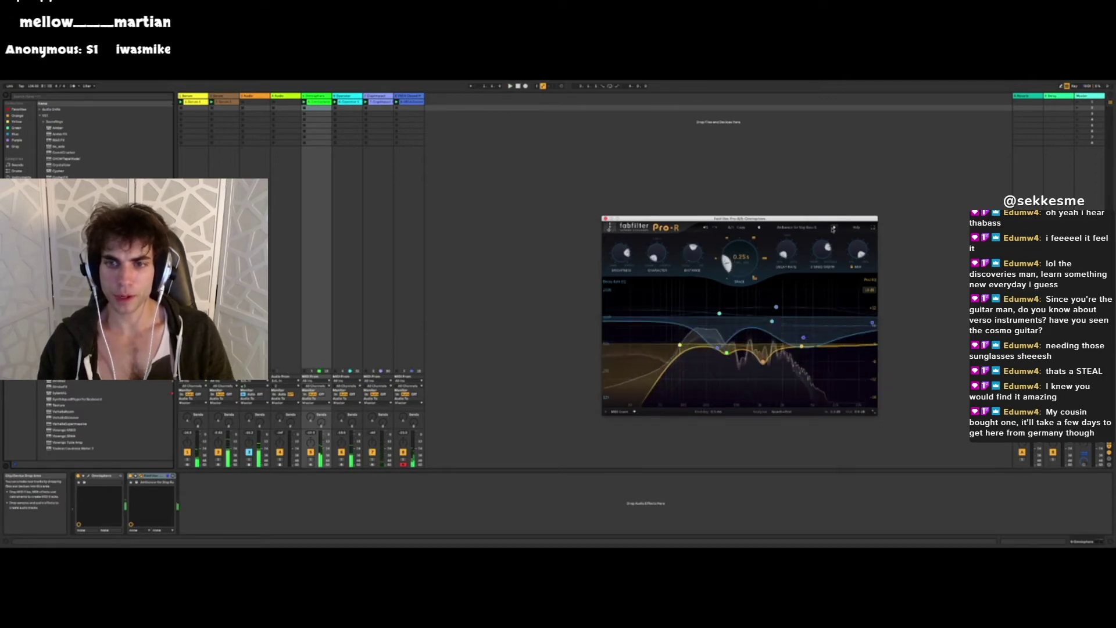
click(834, 229)
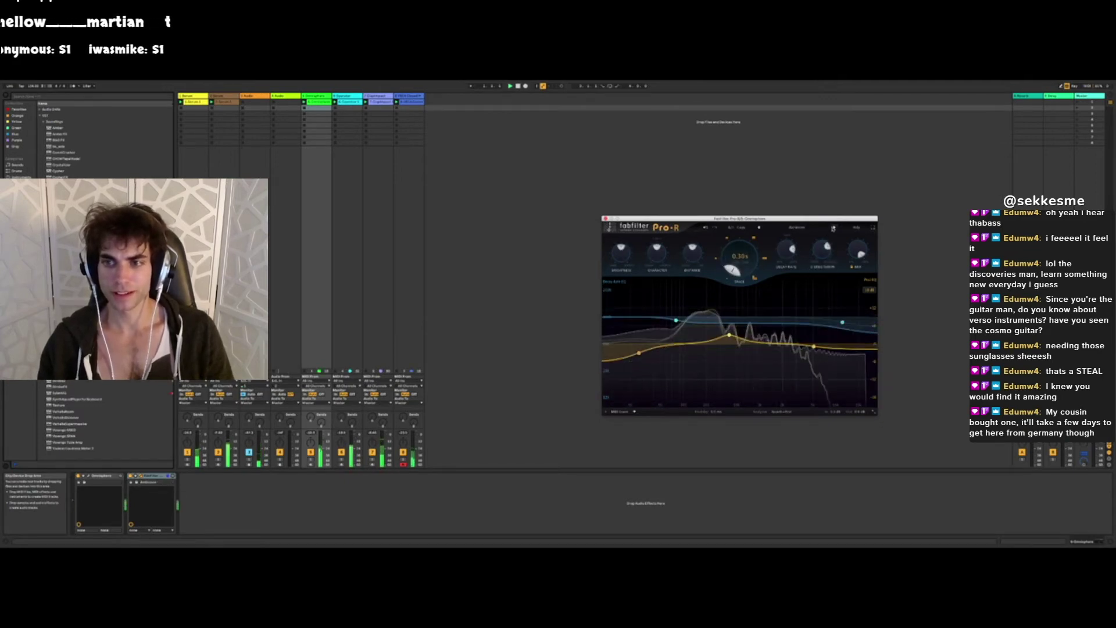
drag(758, 254, 731, 225)
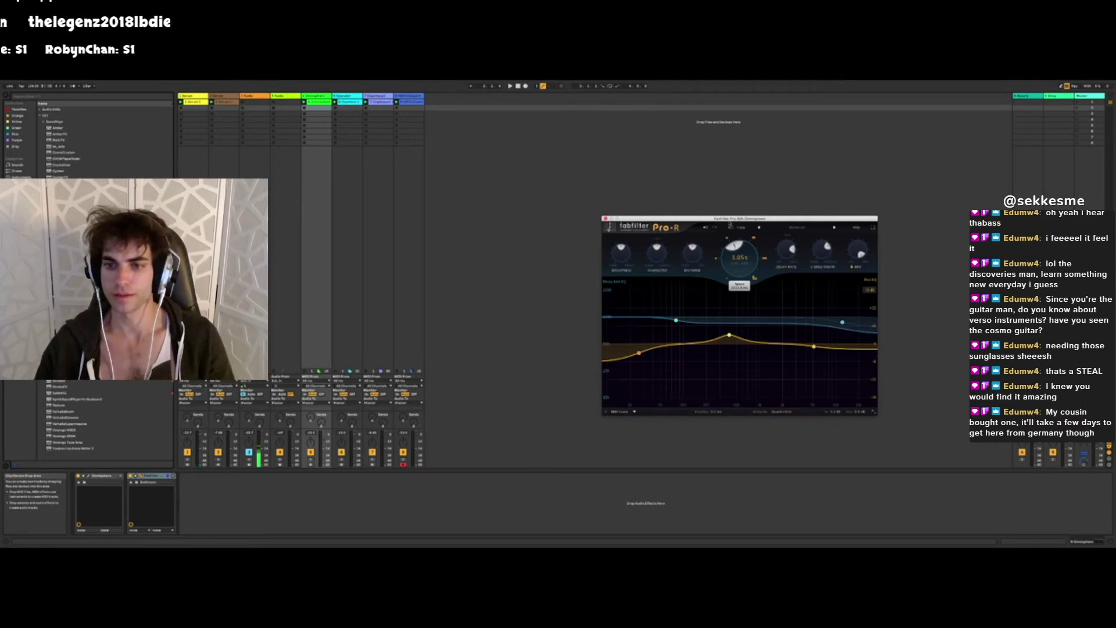
drag(739, 271, 740, 231)
click(835, 228)
click(813, 228)
click(833, 228)
click(834, 228)
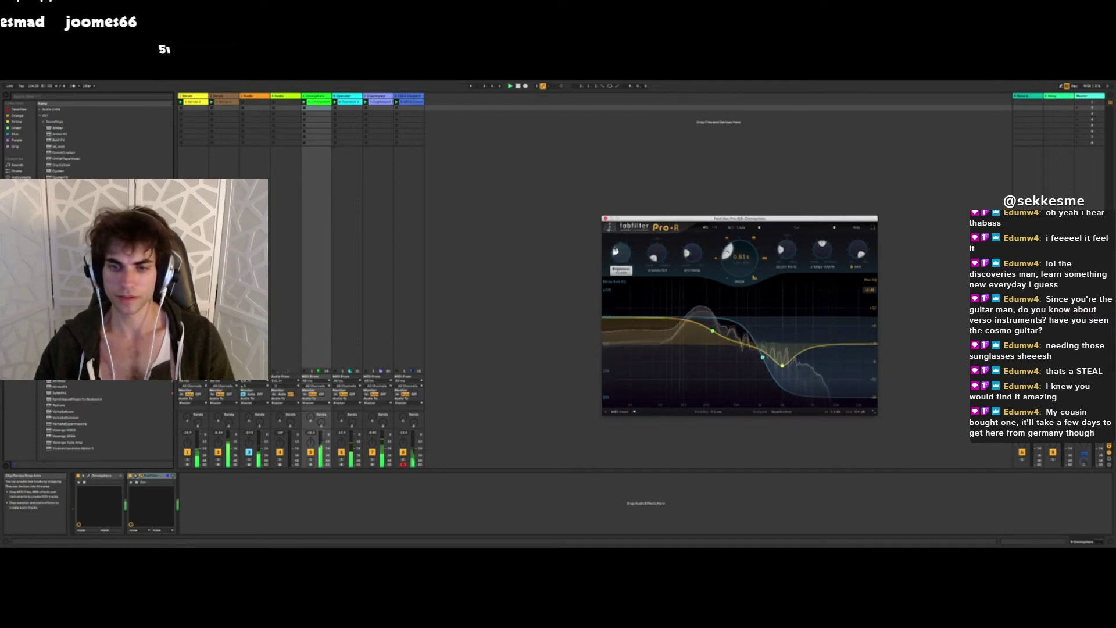
- Change the Space setting in Pro-R on the Omnisphere track and move on to further presets
drag(737, 260, 728, 281)
click(834, 228)
click(834, 227)
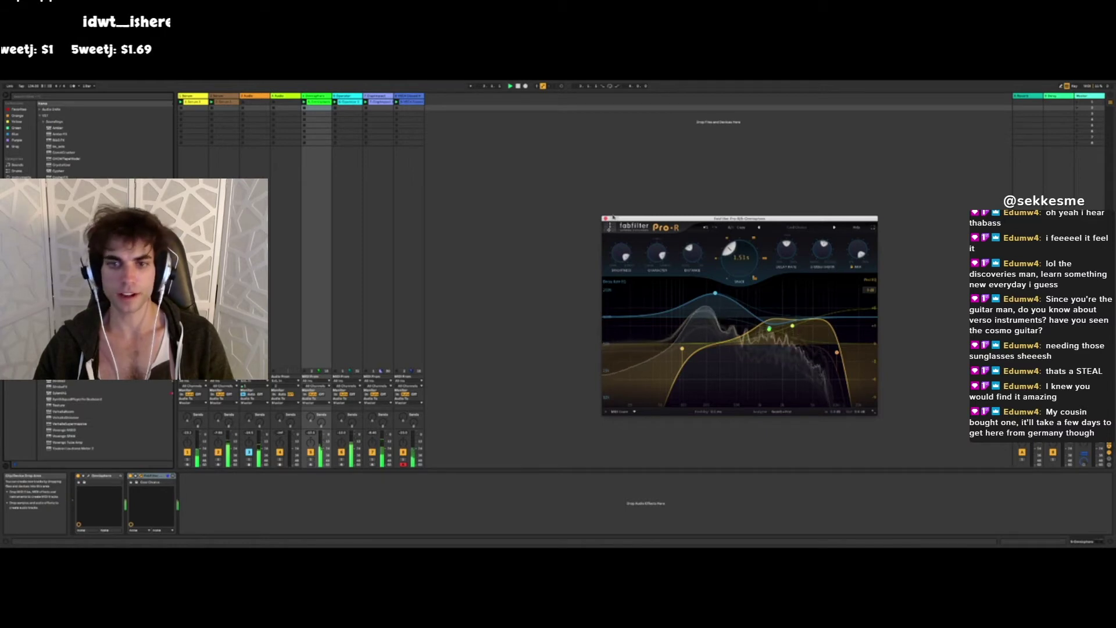
- Add the FabFilter Pro-Q 3 equalizer after Pro-R on the green Omnisphere track
click(416, 113)
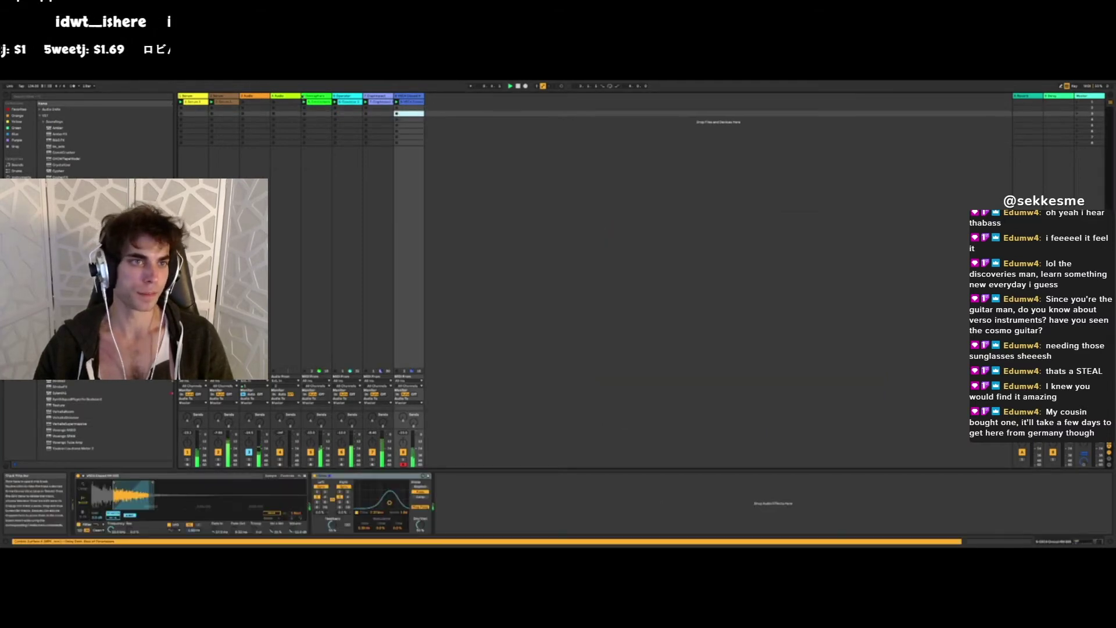
click(286, 96)
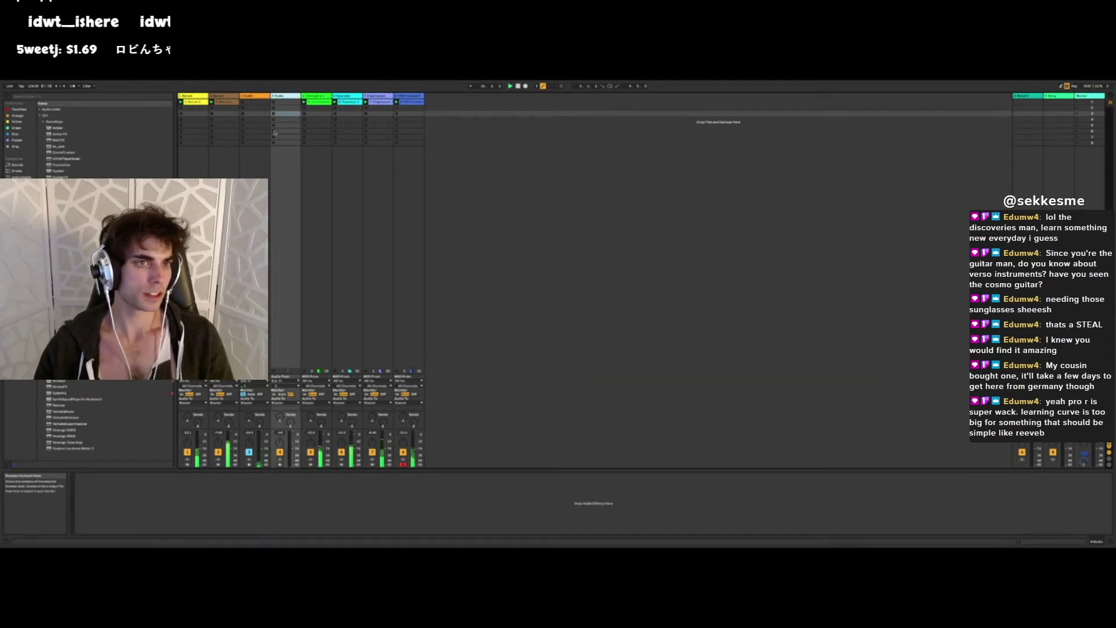
click(318, 96)
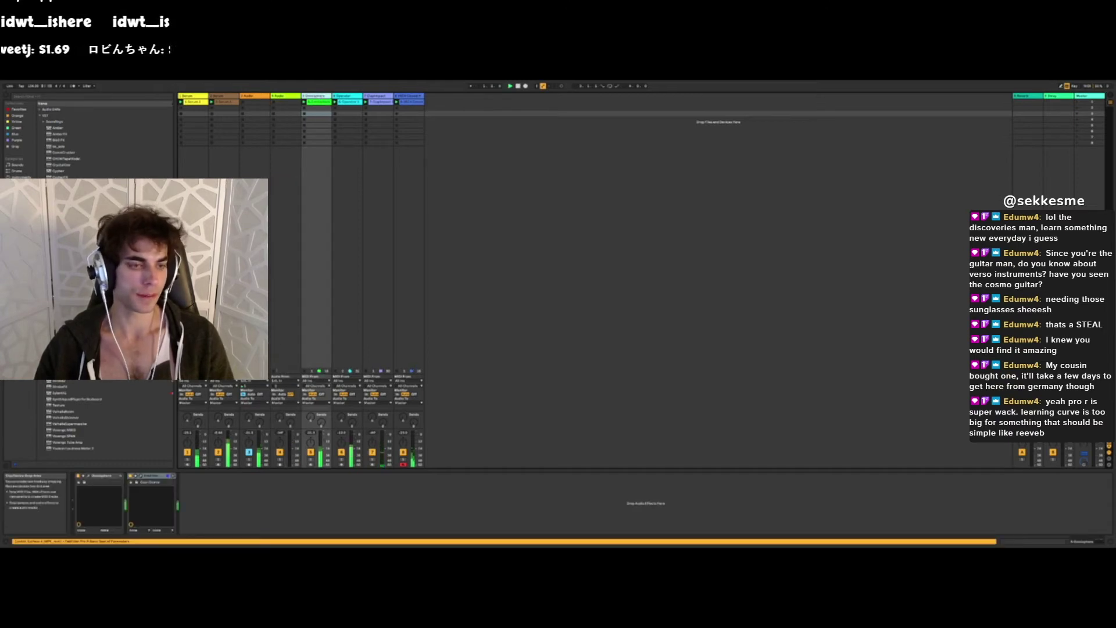
double_click(65, 233)
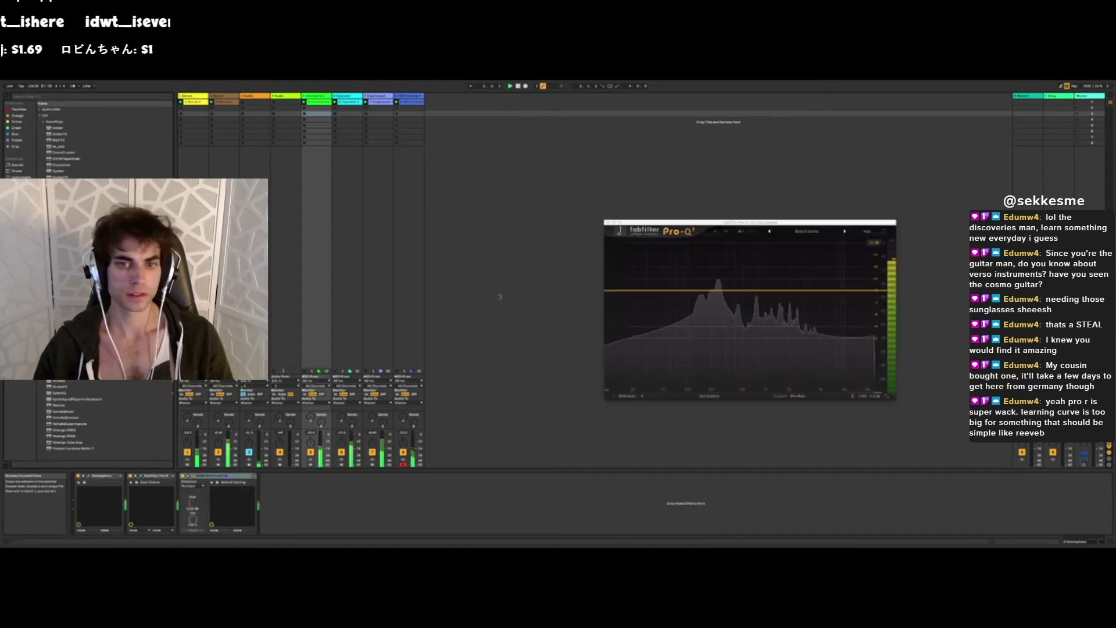
- Shape the Omnisphere sound in Pro-Q 3 with a low-mid cut, a higher dip and a boosted band between them
drag(711, 290, 708, 322)
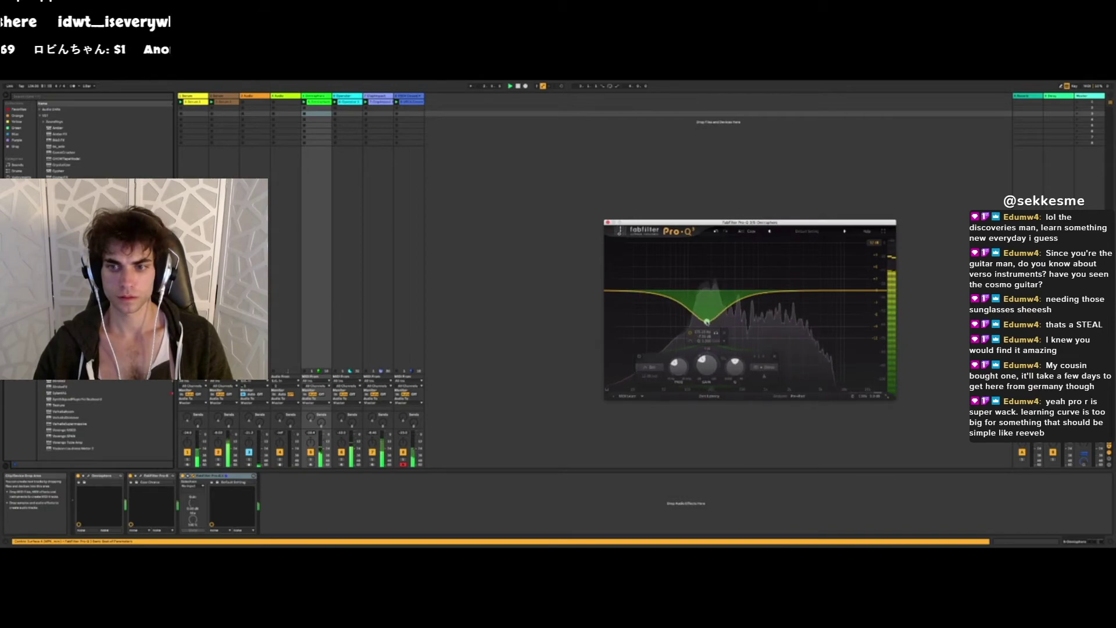
drag(780, 253, 785, 216)
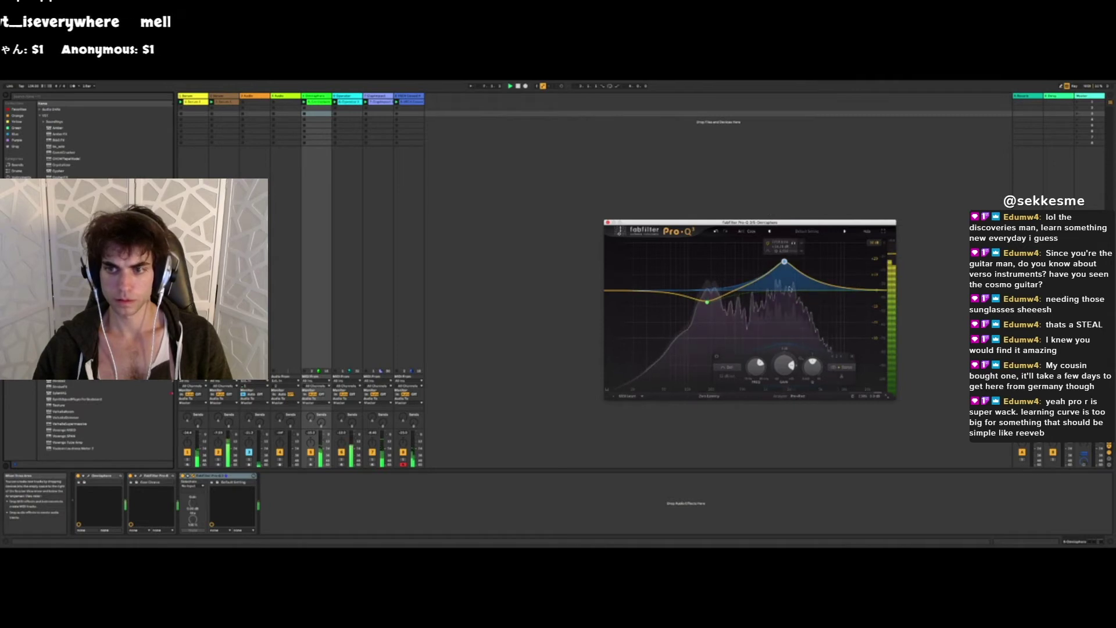
drag(742, 286, 786, 317)
scroll(749, 272, up, 3)
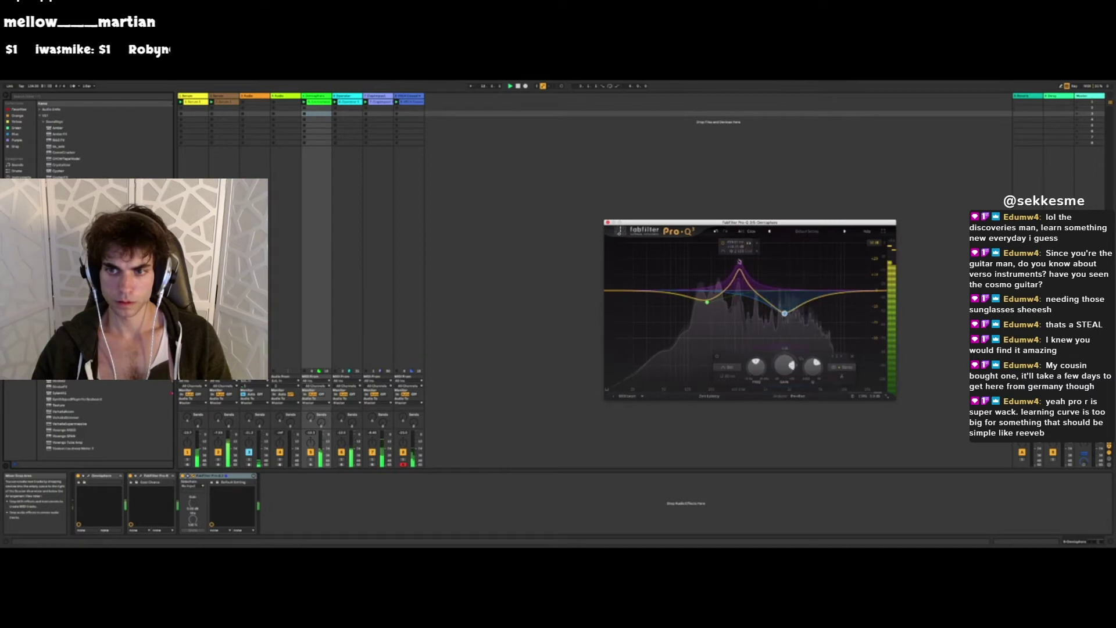
mouse_move(735, 254)
mouse_down()
mouse_move(731, 272)
mouse_move(749, 248)
mouse_up()
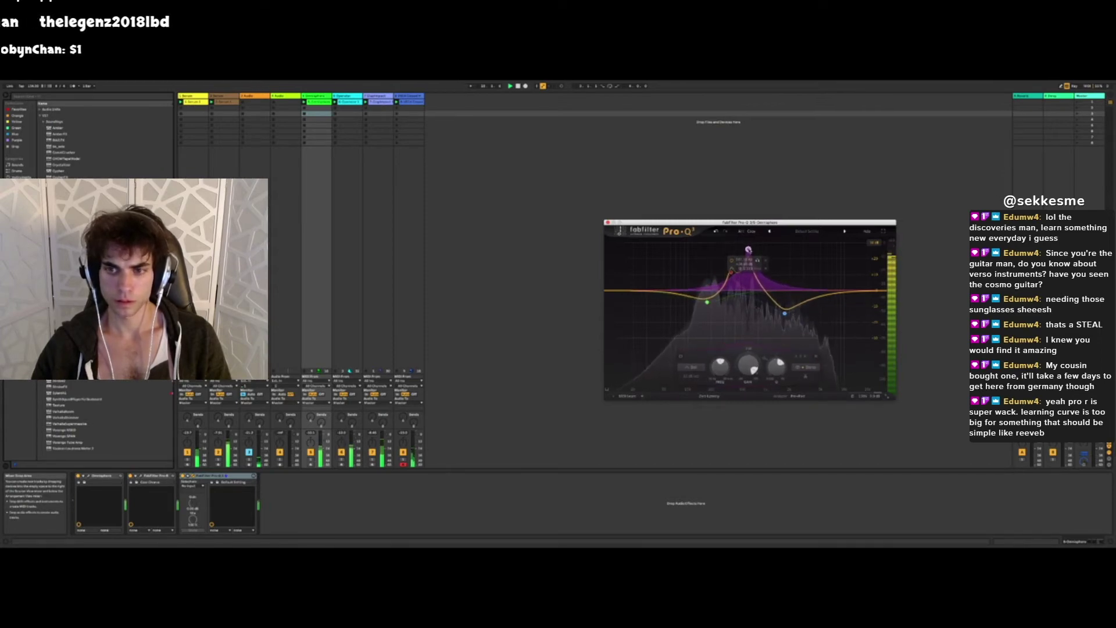
click(608, 222)
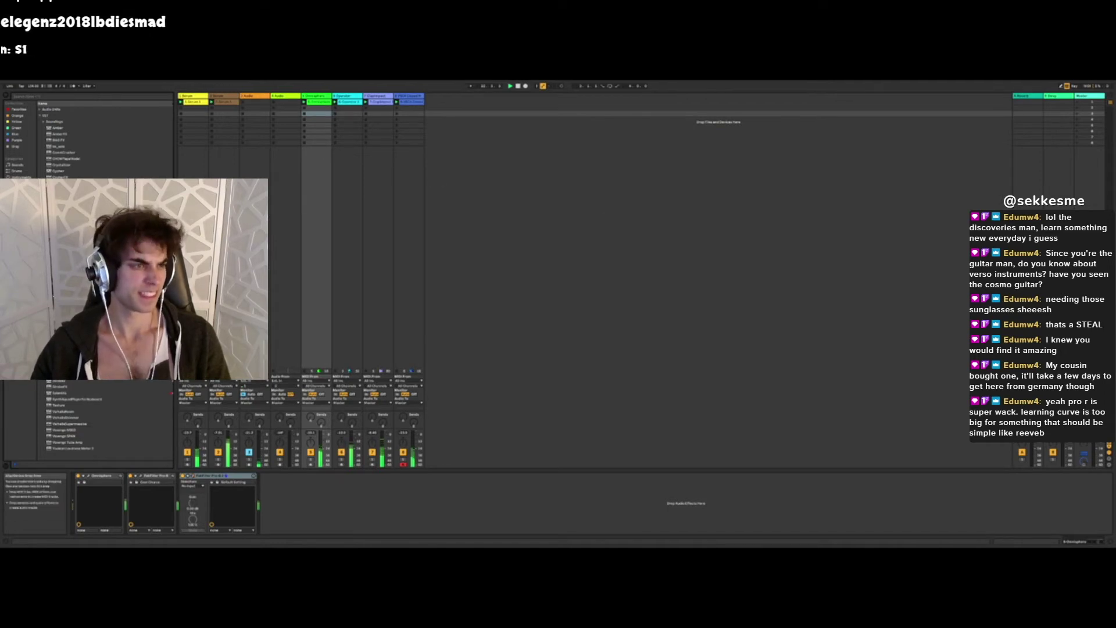
- Insert a MIDI track after the last track and search the sample browser for a percussion sound
right_click(440, 104)
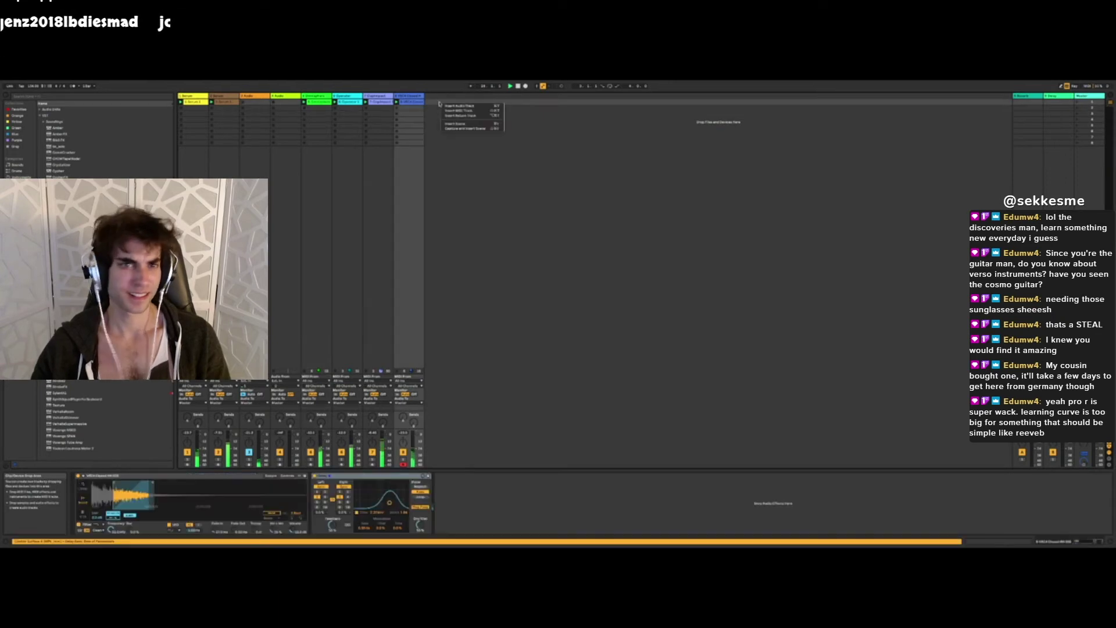
click(450, 110)
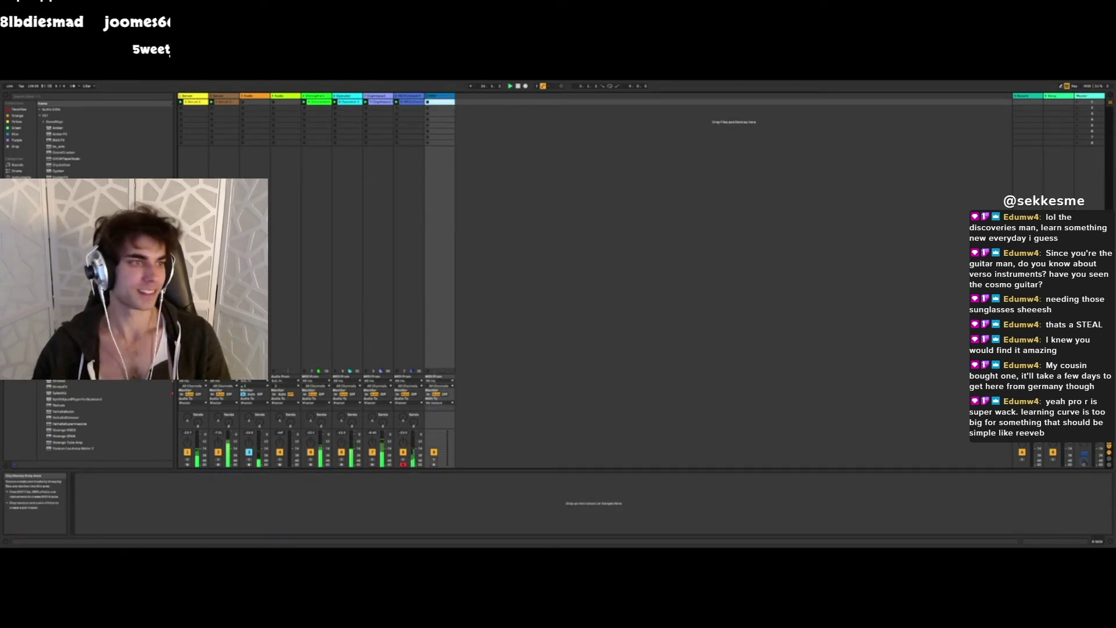
click(21, 184)
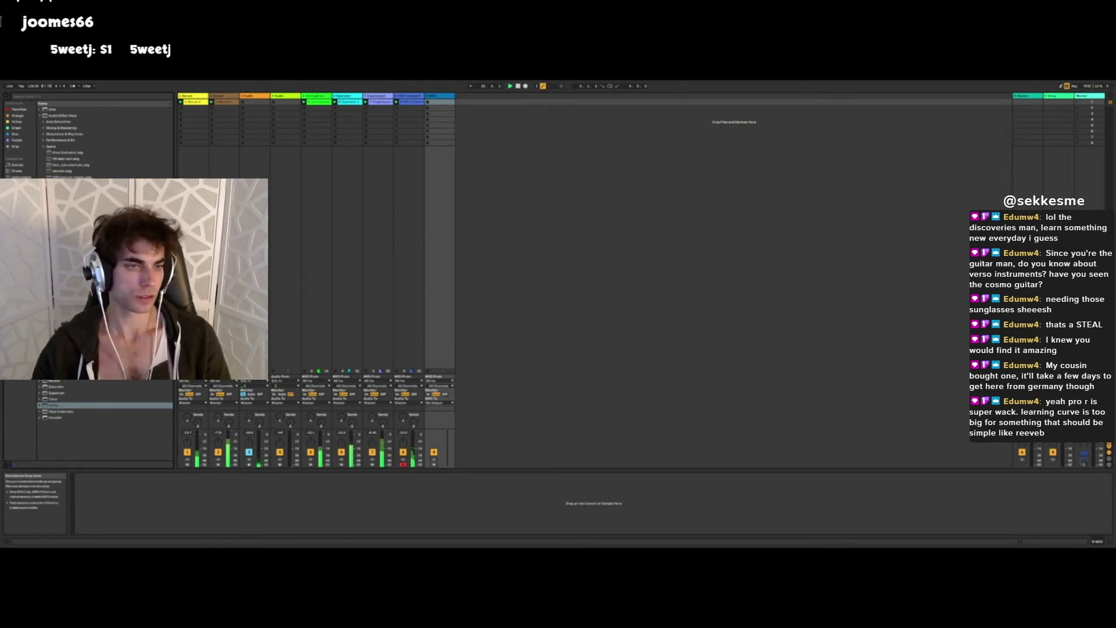
click(92, 96)
text(ser)
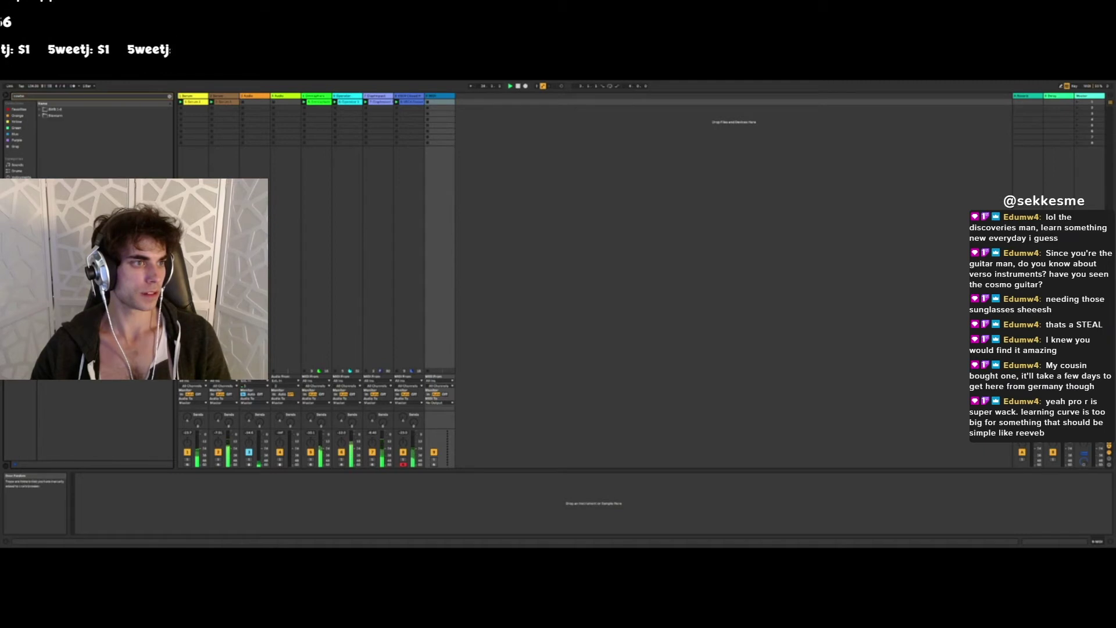
- Open the nested folders of the second pack in the search results and preview the percussion sample inside
click(43, 115)
click(47, 129)
click(51, 134)
click(55, 140)
click(60, 147)
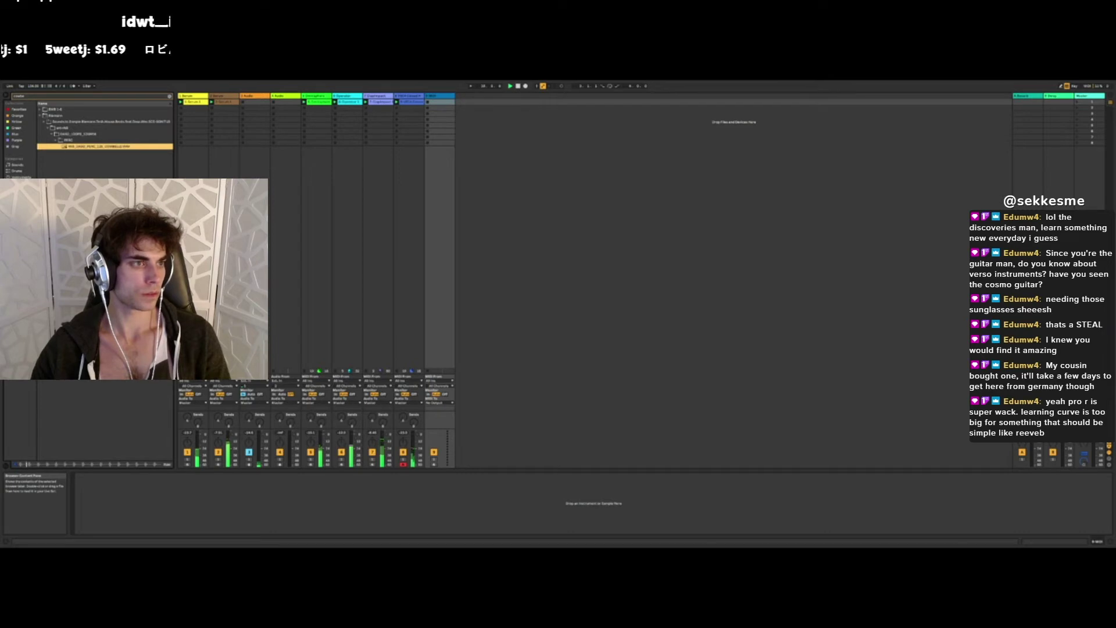
- Load the percussion sample from the first pack in the results onto the new MIDI track and lower the keyboard octave
click(53, 110)
click(51, 116)
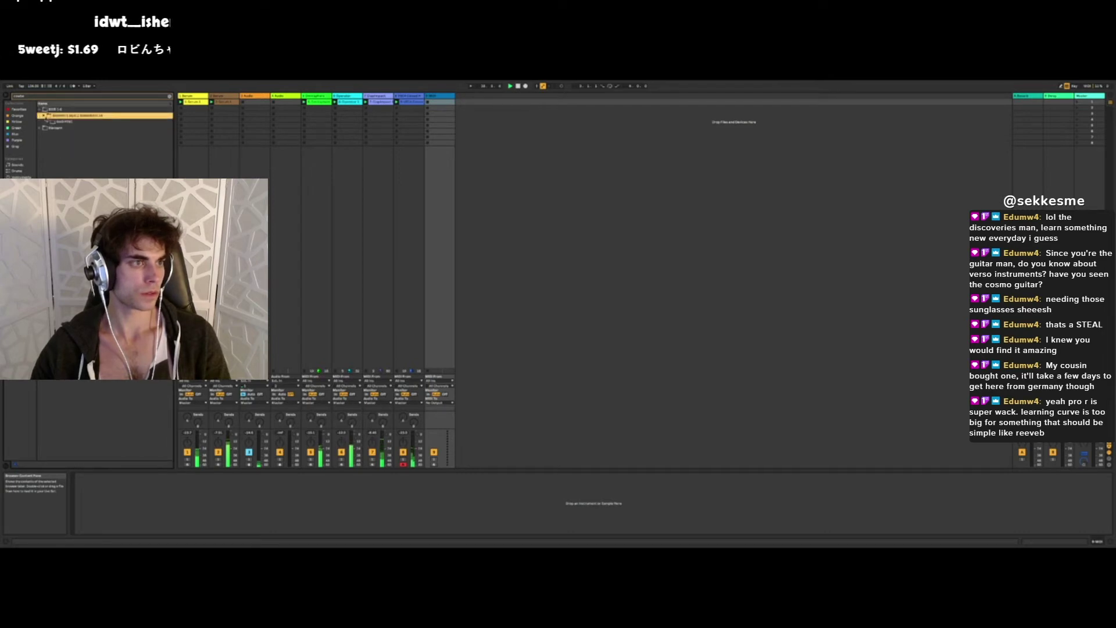
click(51, 122)
click(49, 122)
click(56, 128)
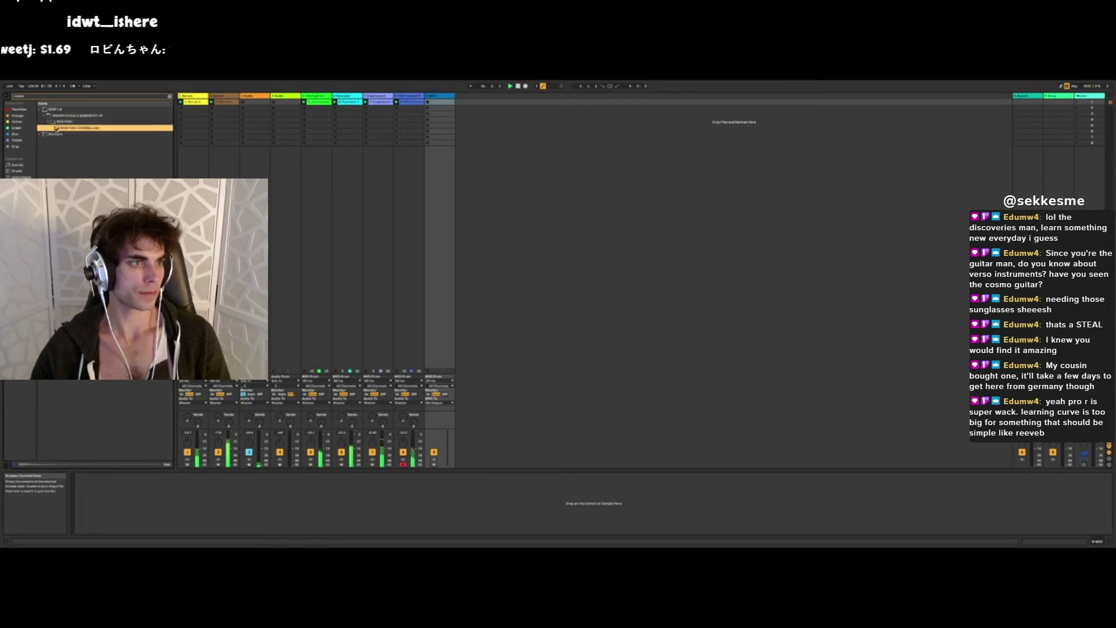
double_click(56, 127)
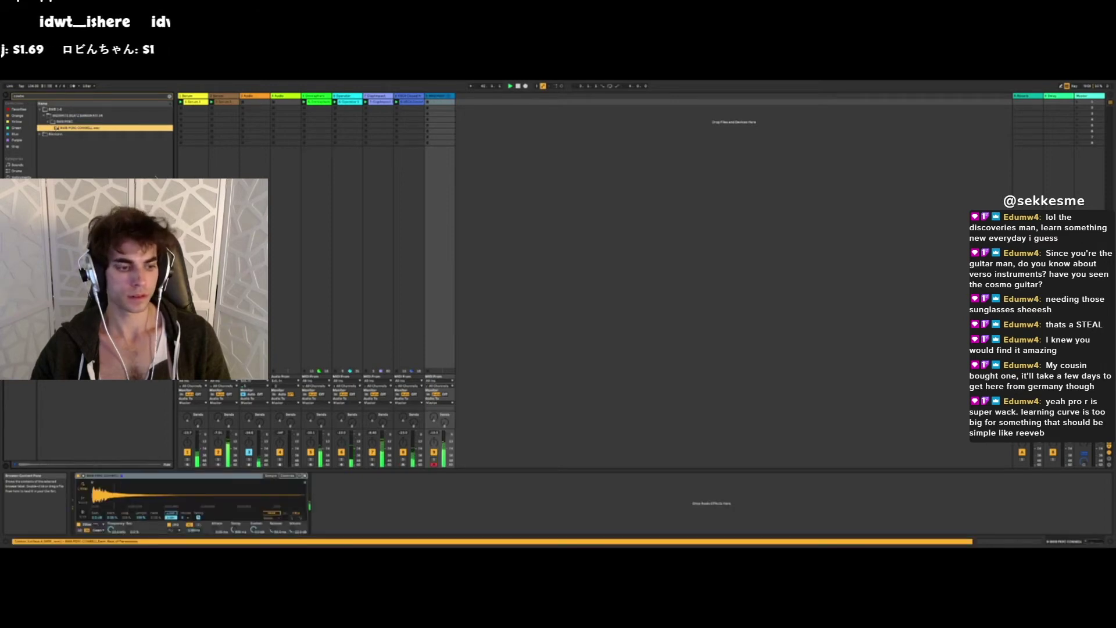
key(z)
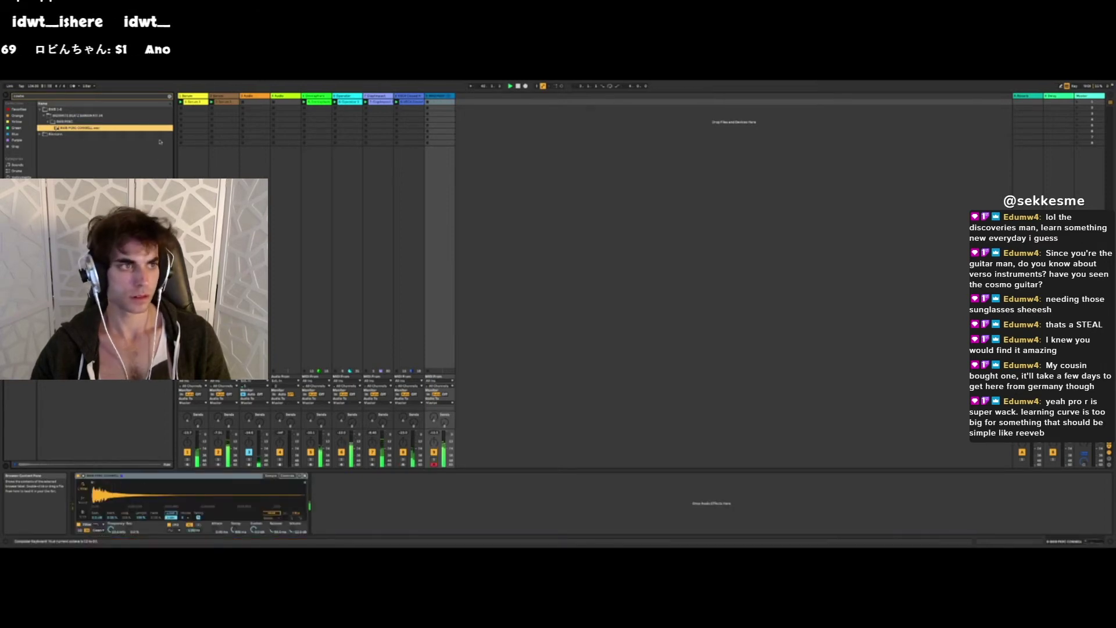
- Search for tom samples, audition those in the pack's toms folder and load one in place of the percussion sample
click(81, 97)
text(808)
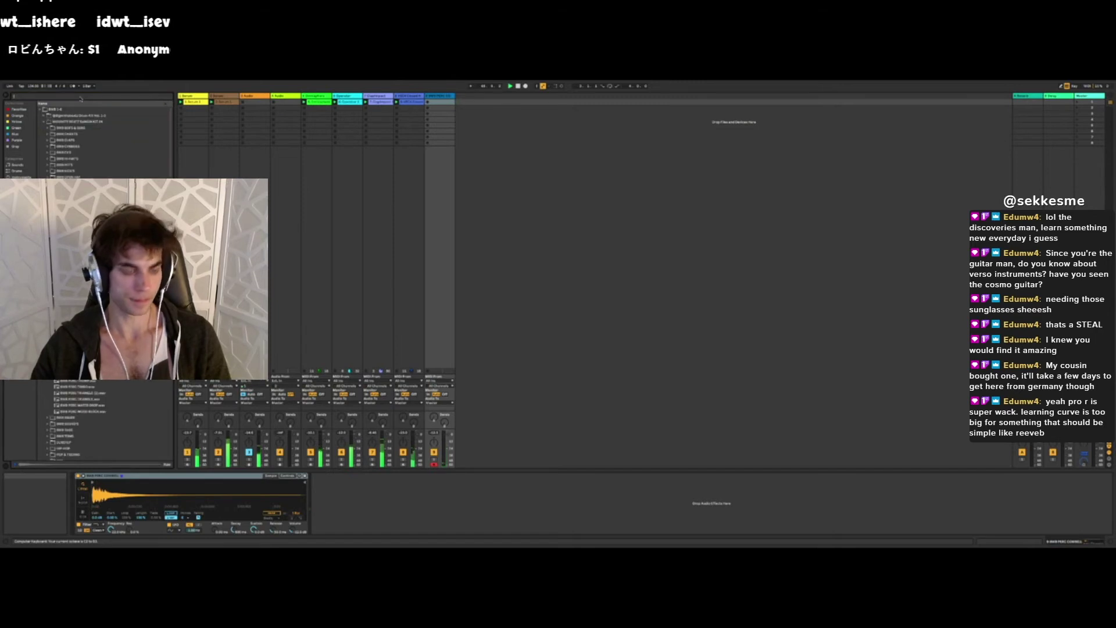
key(Down)
key(a)
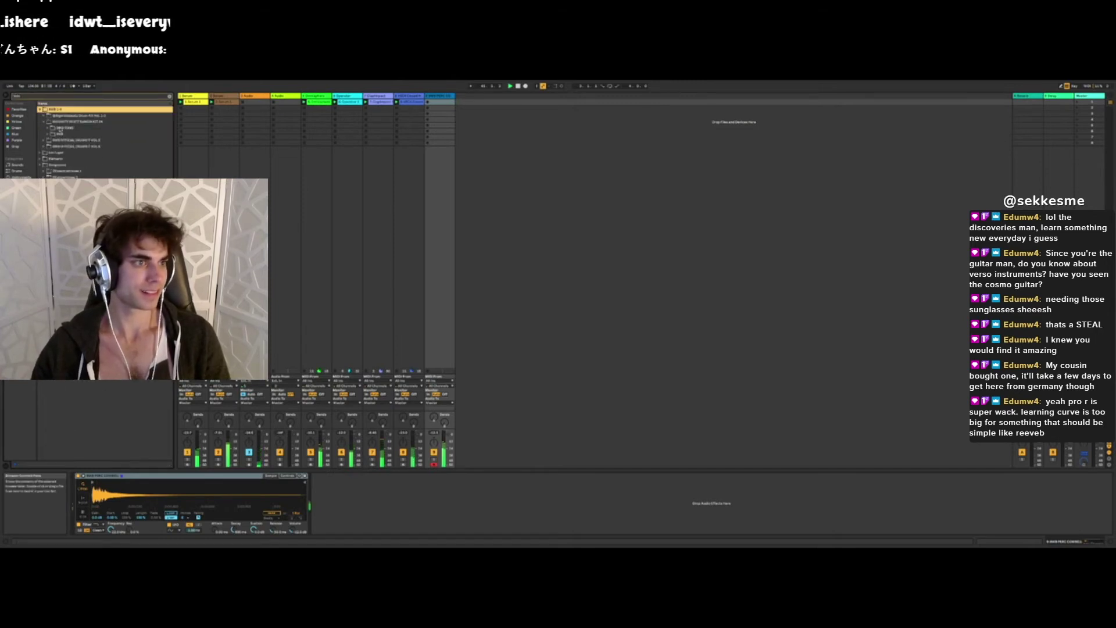
click(48, 128)
click(66, 153)
click(69, 177)
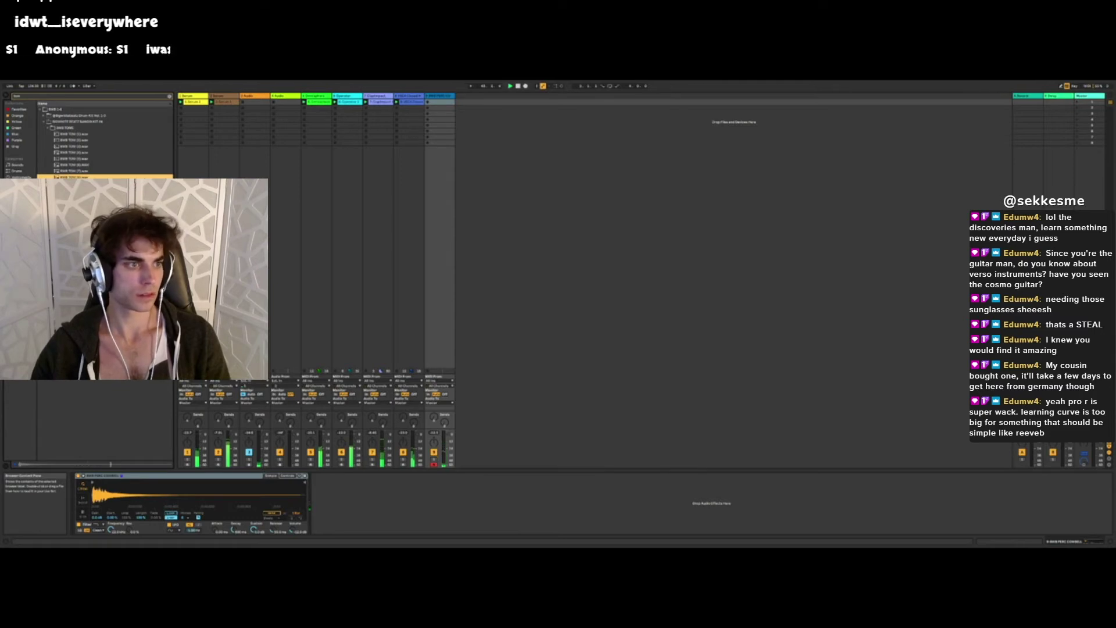
key(Down)
key(Down)
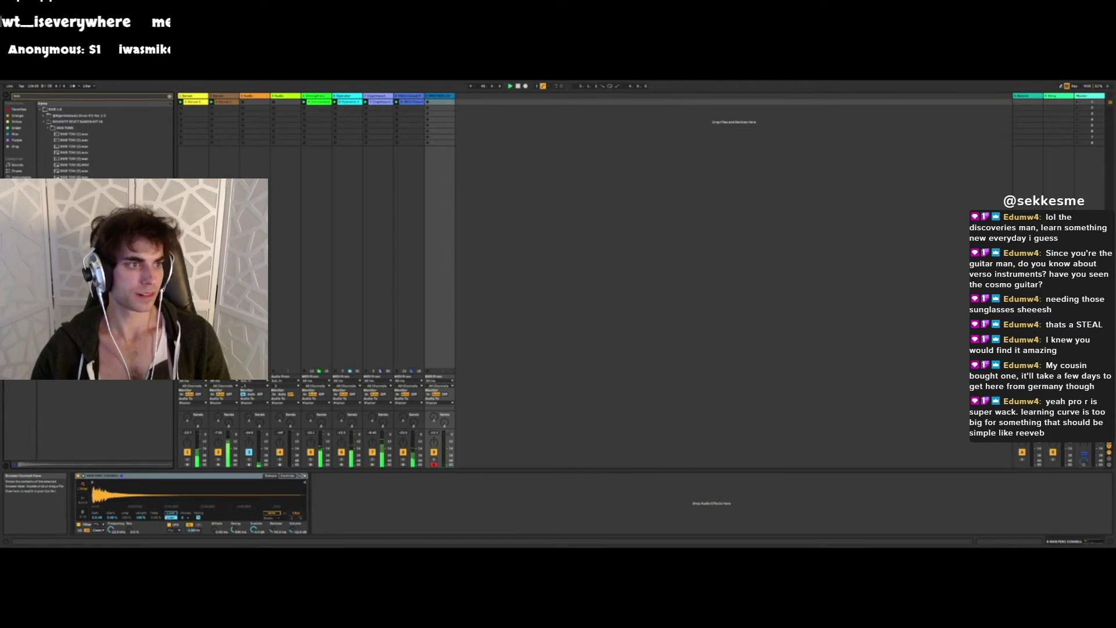
key(Return)
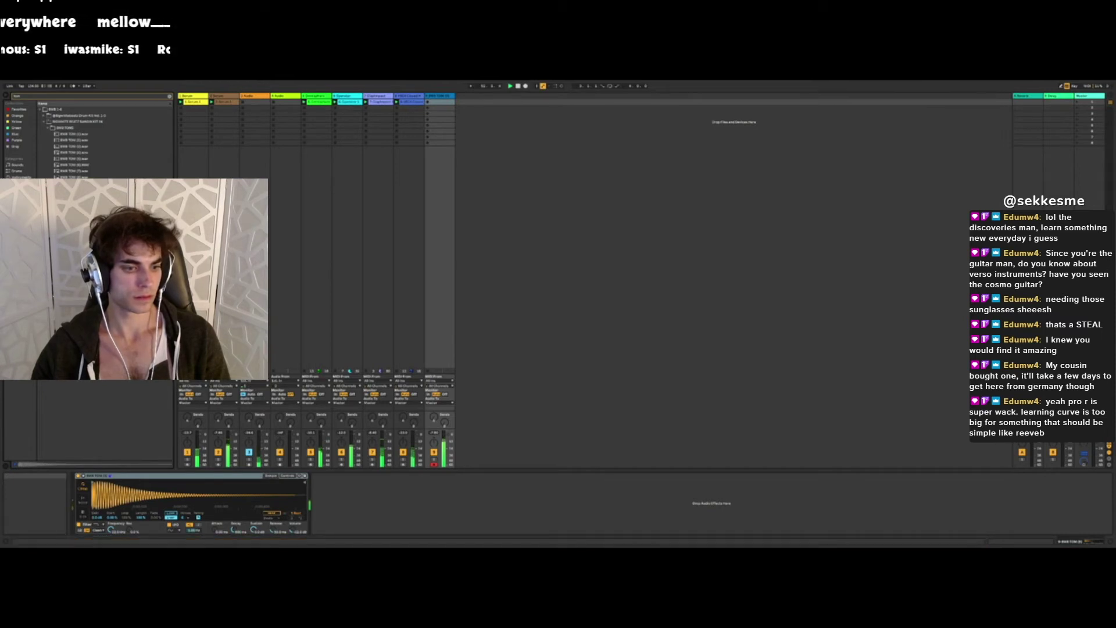
- Lower the keyboard octave and record a tom part into the first clip slot of the new track, stopping playback at the end
key(z)
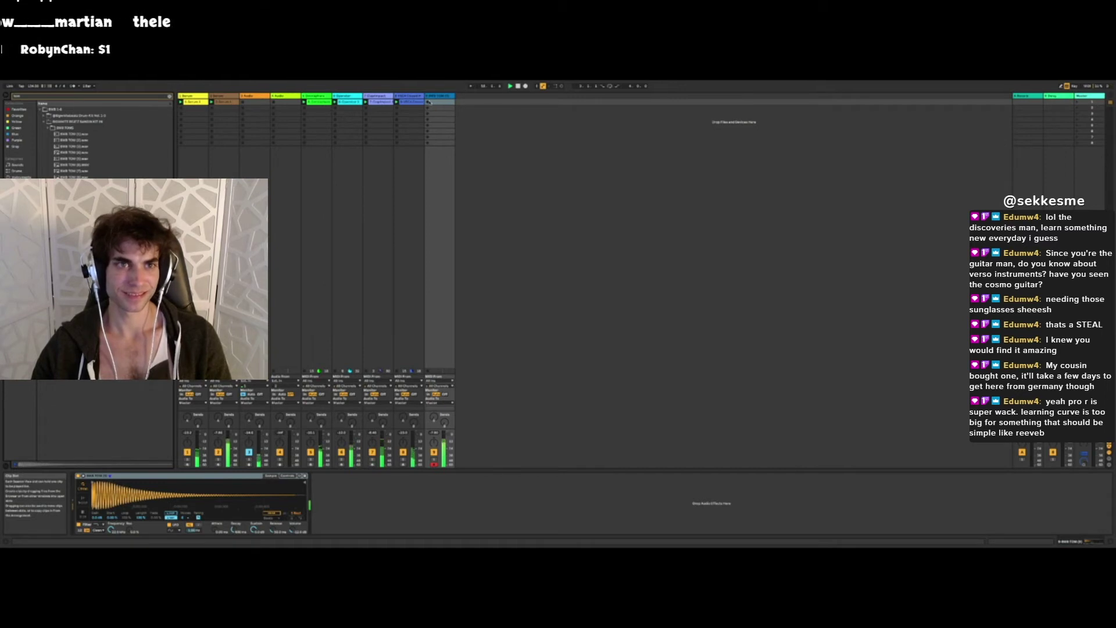
click(428, 102)
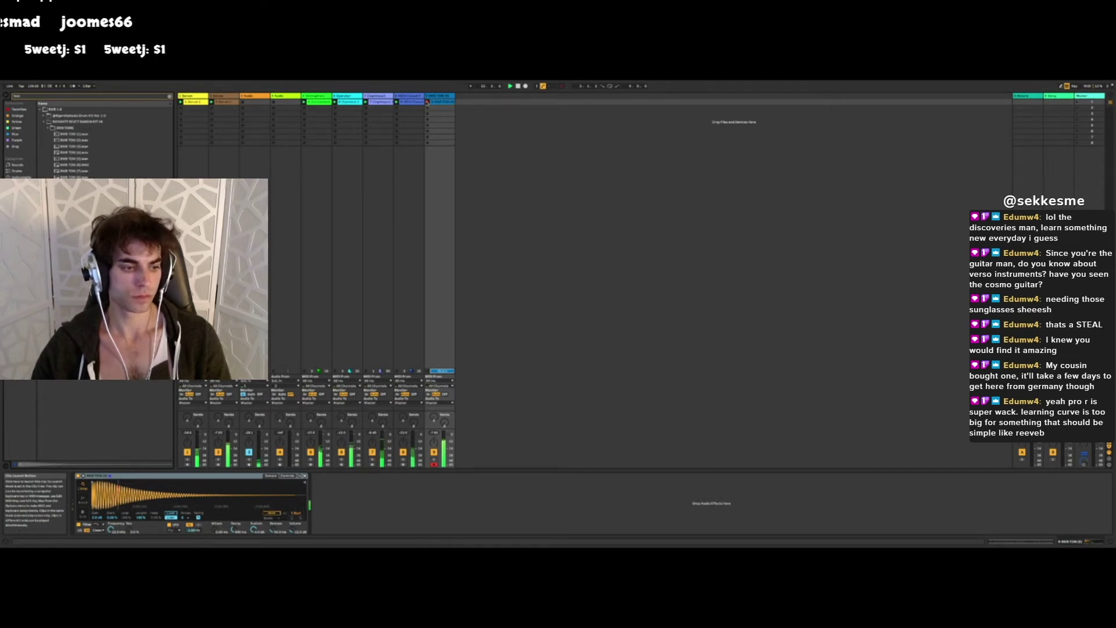
key(space)
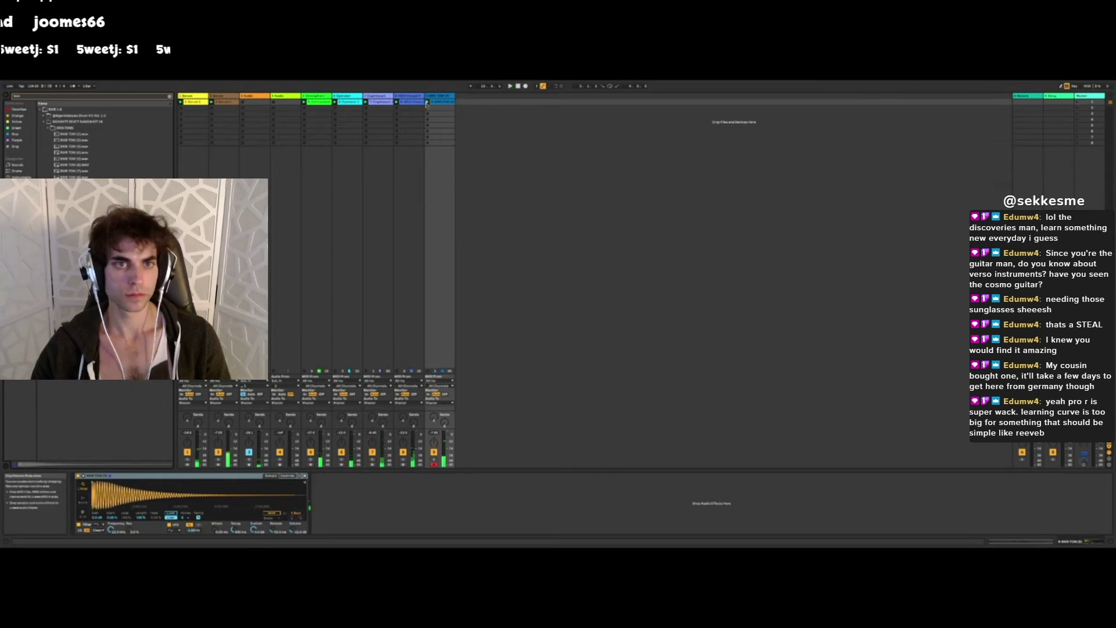
- Set the recorded tom clip's loop to start at bar 9 and resume playback
double_click(442, 101)
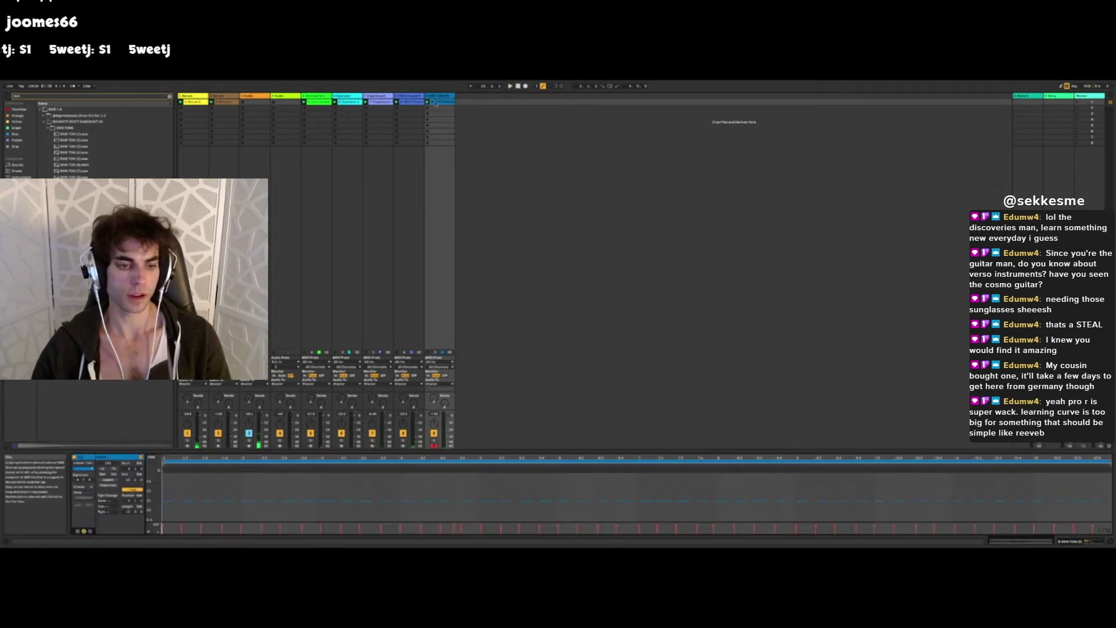
drag(163, 459, 797, 459)
key(space)
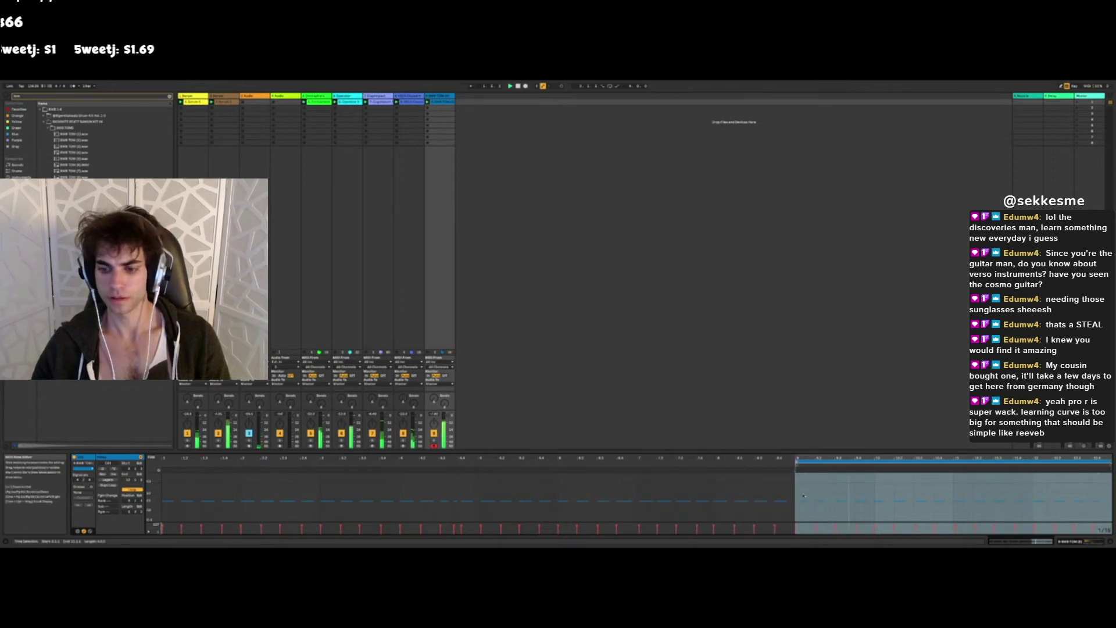
click(803, 517)
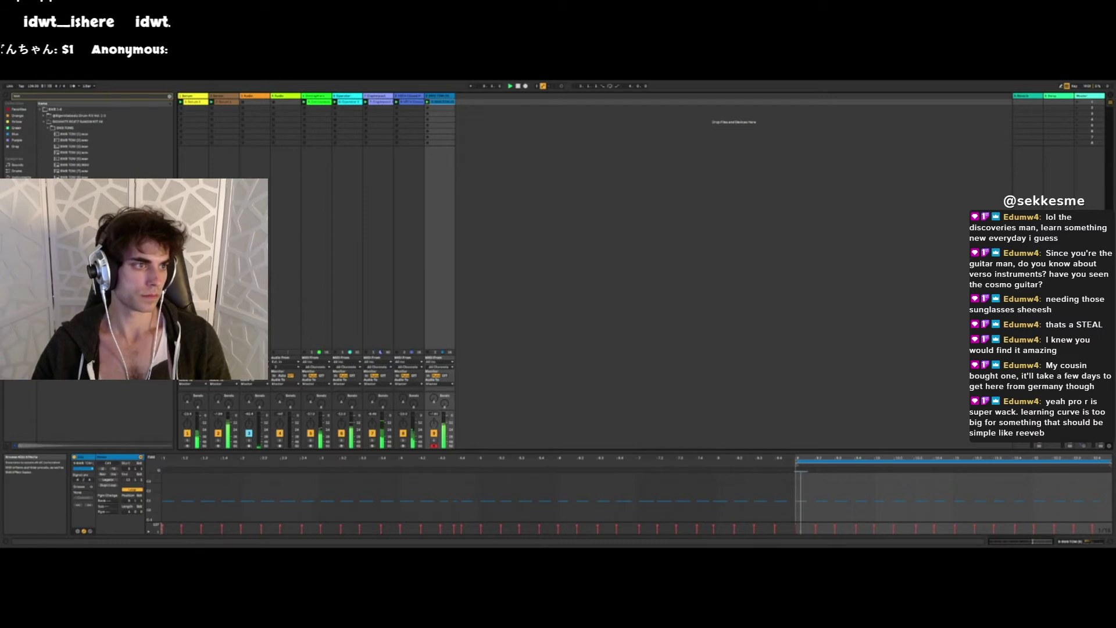
- Search the sample library for snare and audition samples in the pack's snare and dubstep folders
click(21, 183)
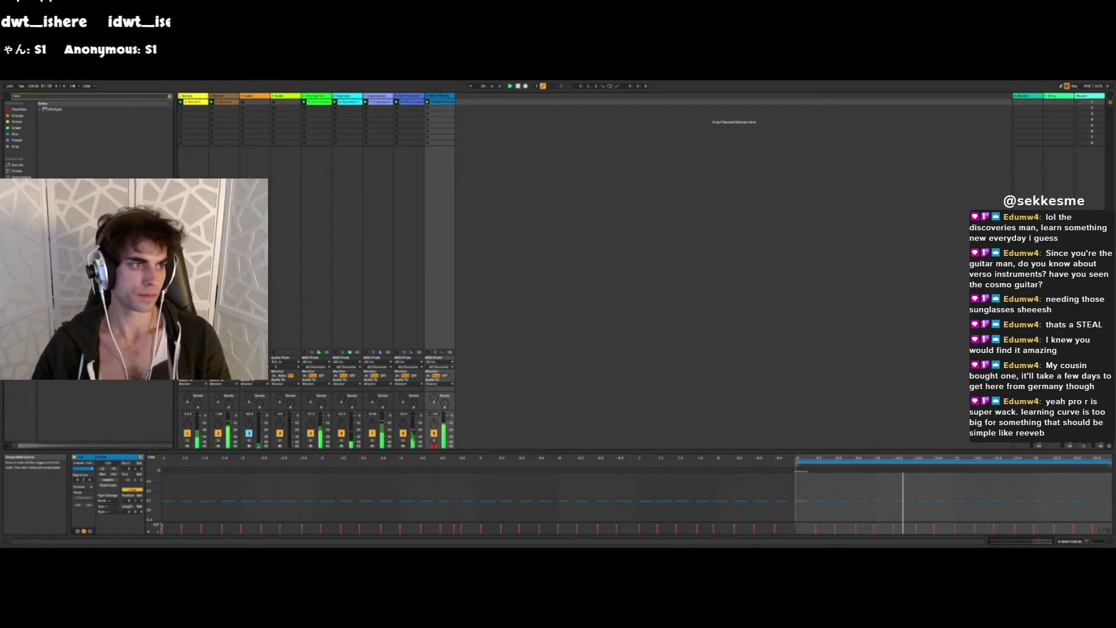
click(21, 263)
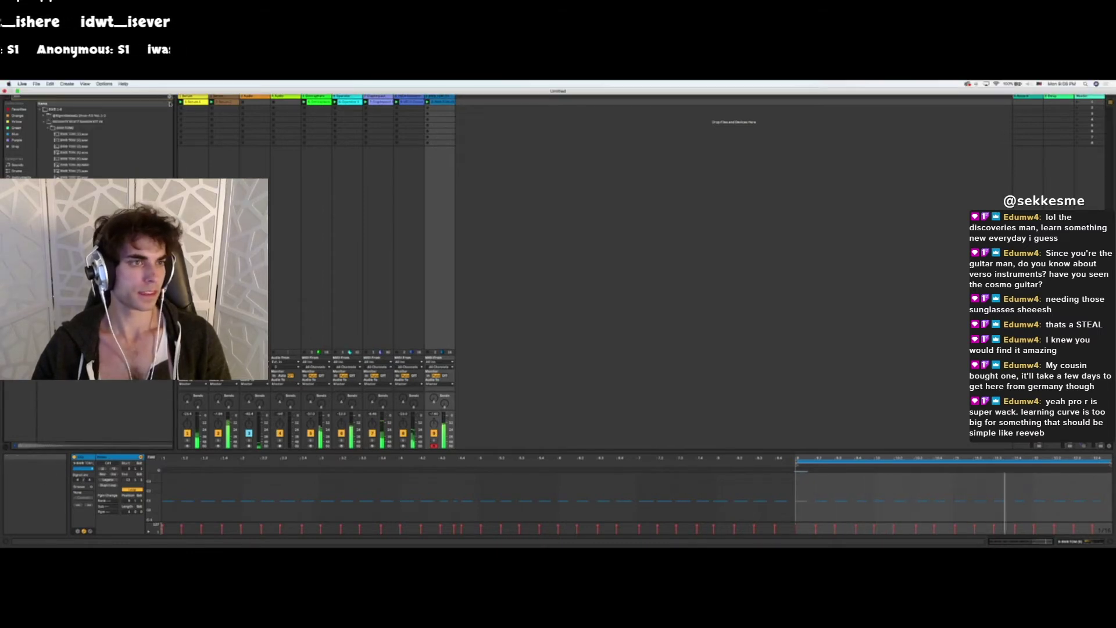
click(165, 97)
text(snare)
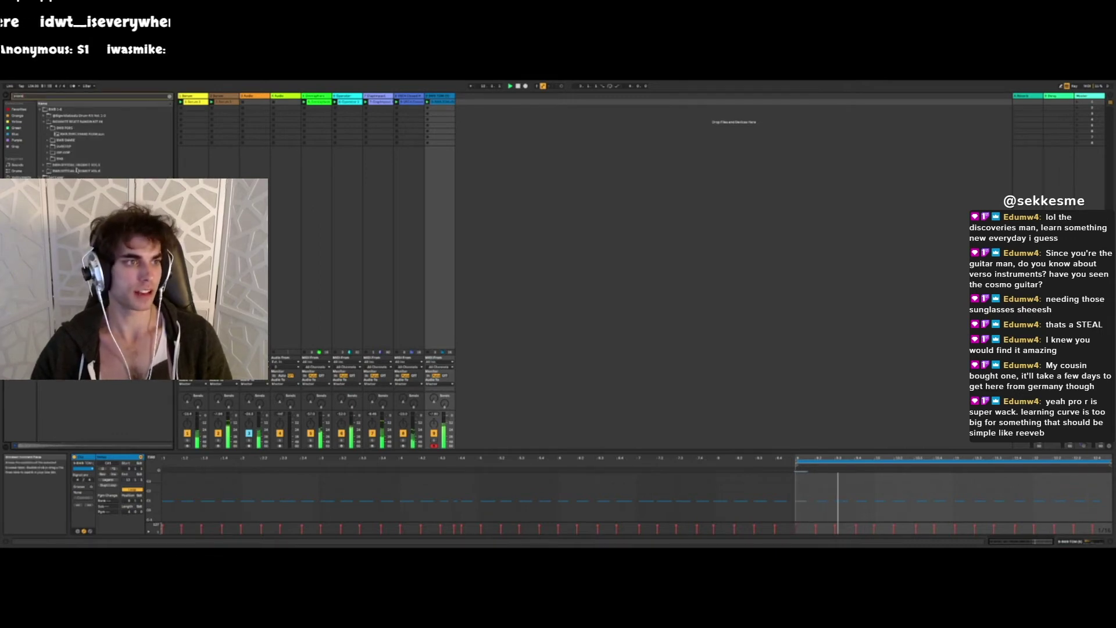
click(48, 140)
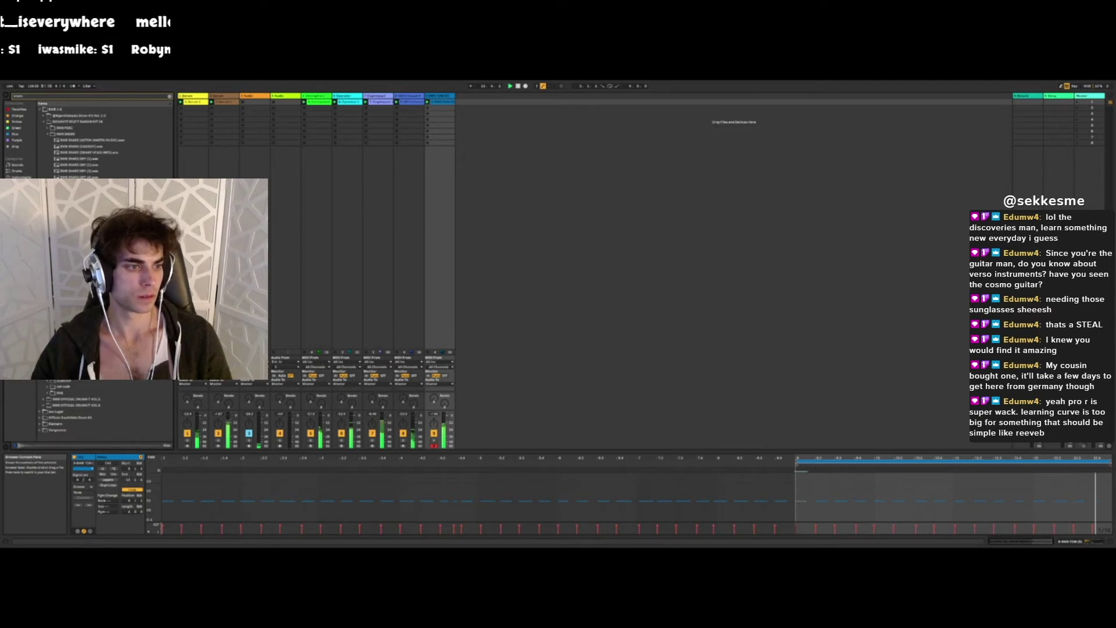
click(48, 380)
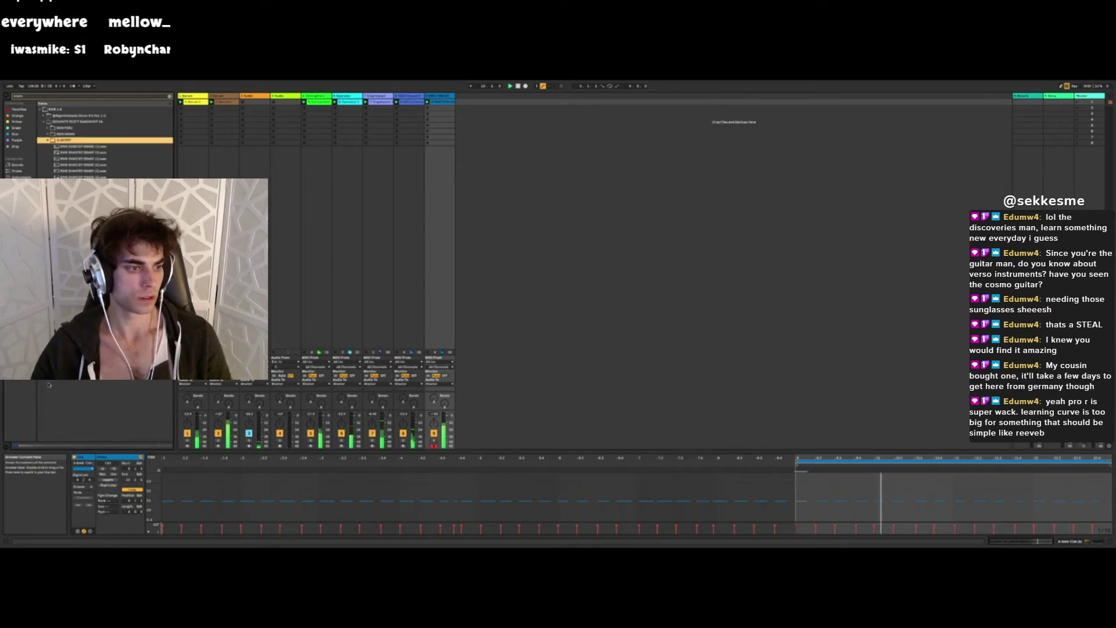
click(81, 244)
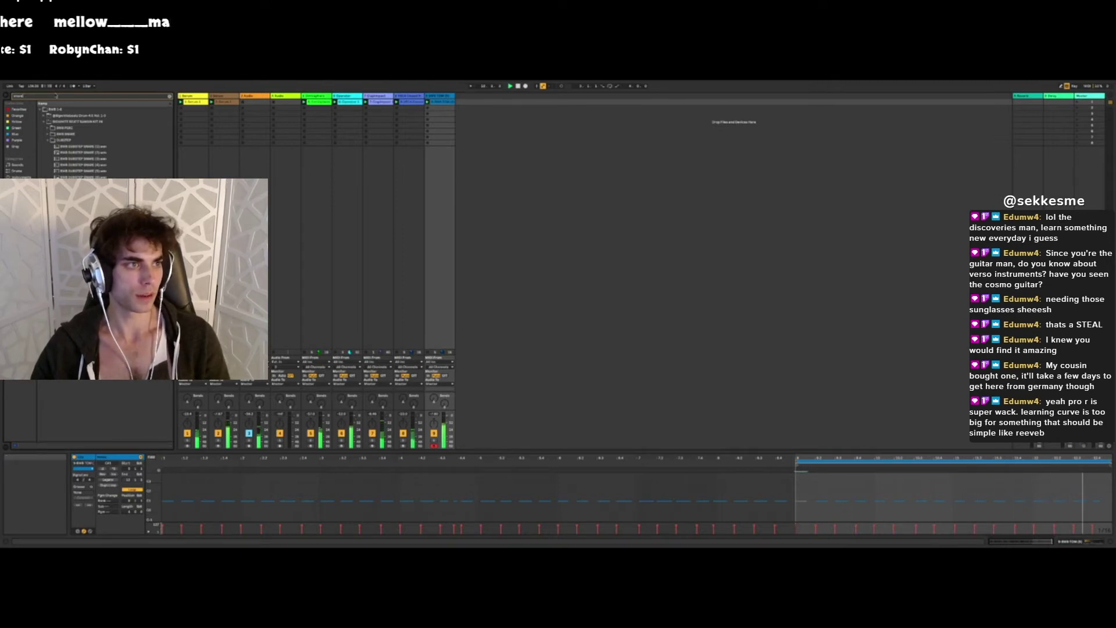
- Search the sample library for woodblock and audition the matching short woodblock sample
click(56, 96)
key(BackSpace)
text(rid)
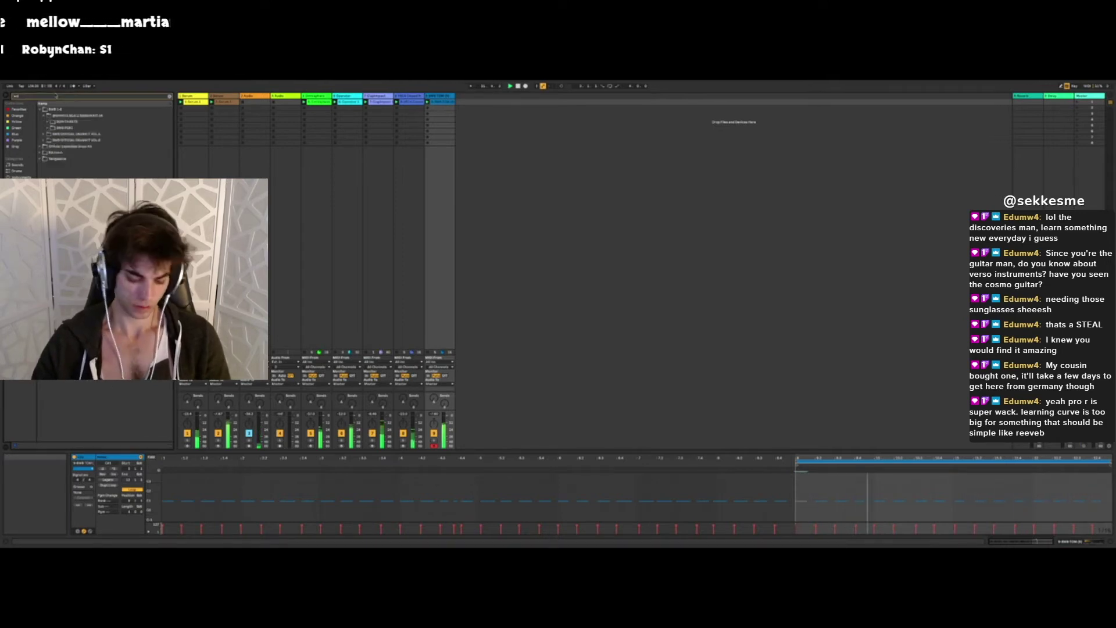
text(odblock)
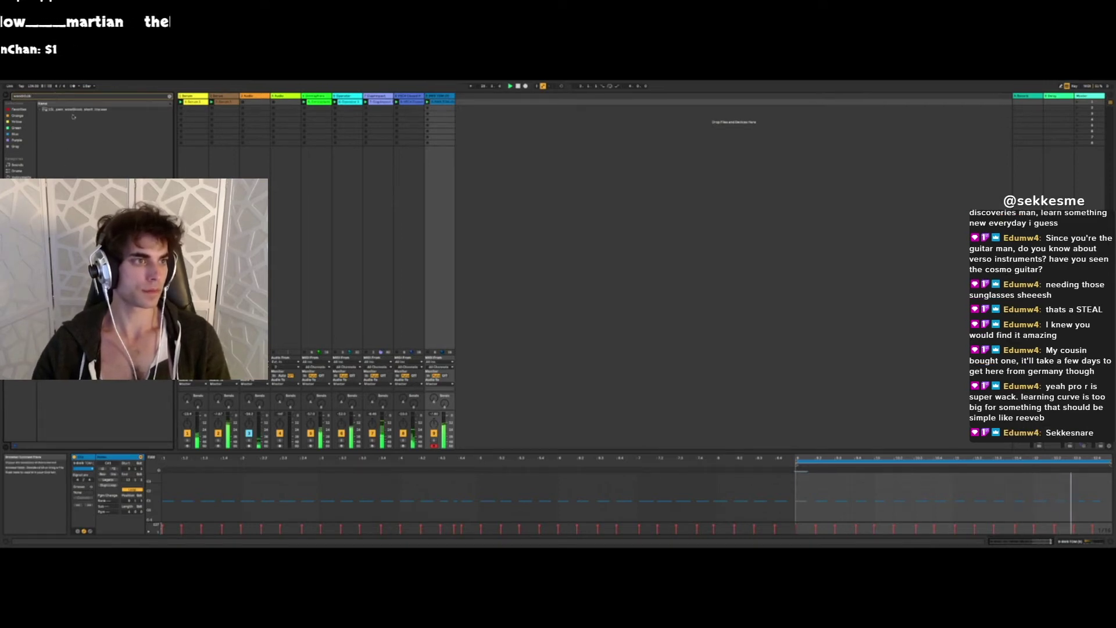
click(76, 109)
- Insert a new MIDI track, load the woodblock sample onto it and lower the keyboard octave
right_click(477, 108)
click(488, 114)
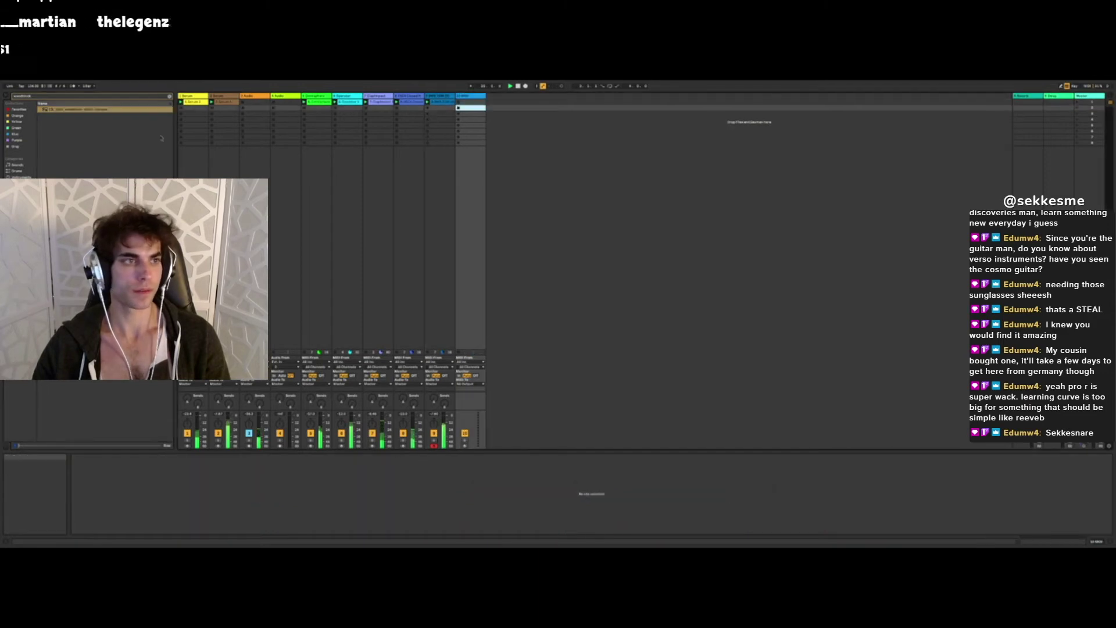
double_click(106, 110)
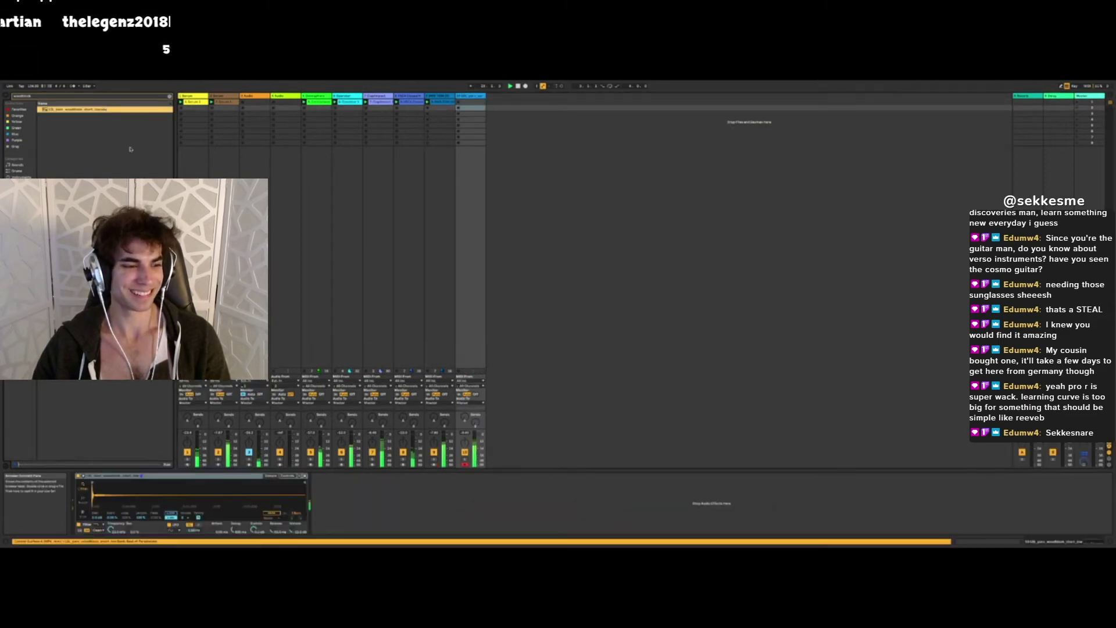
key(z)
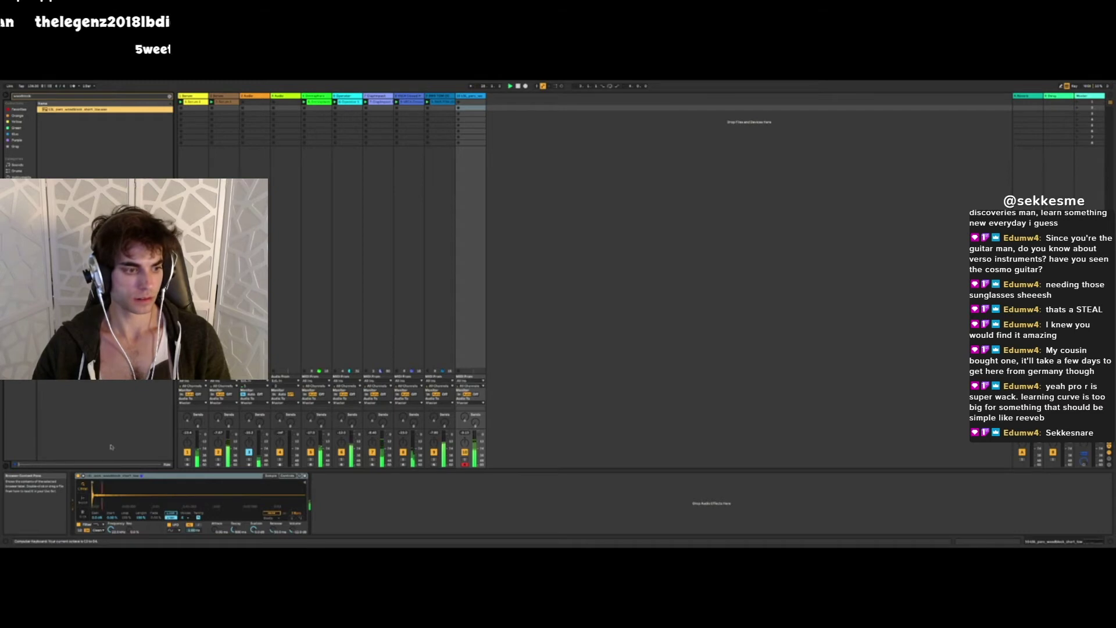
- Switch the woodblock sampler to 1-Shot mode and trim the sample's end to shortly after the hit
click(87, 503)
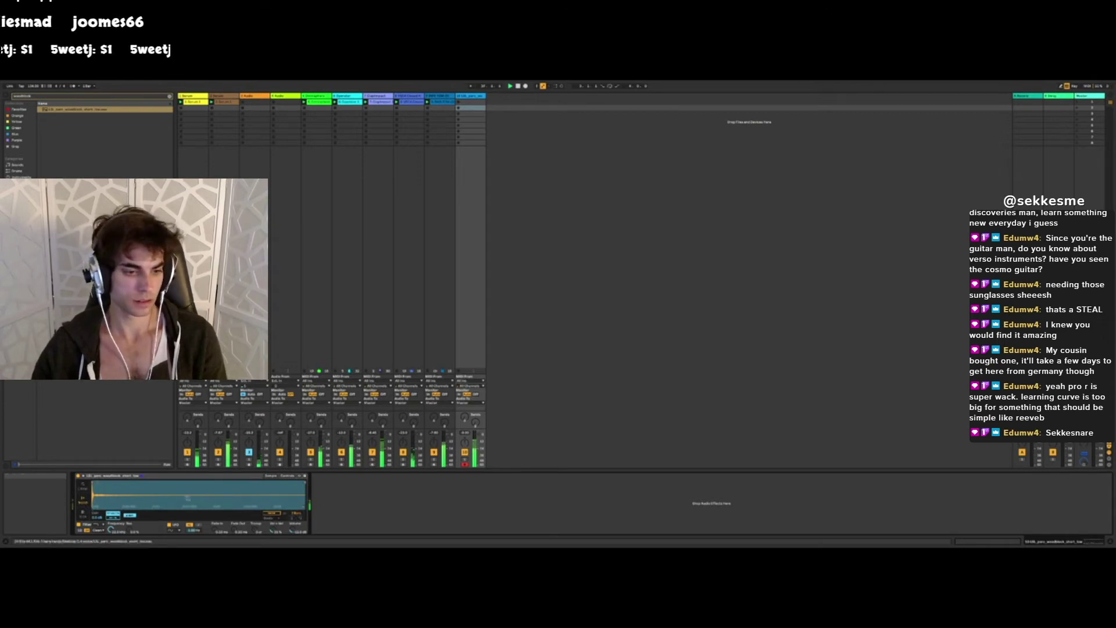
drag(304, 483, 93, 483)
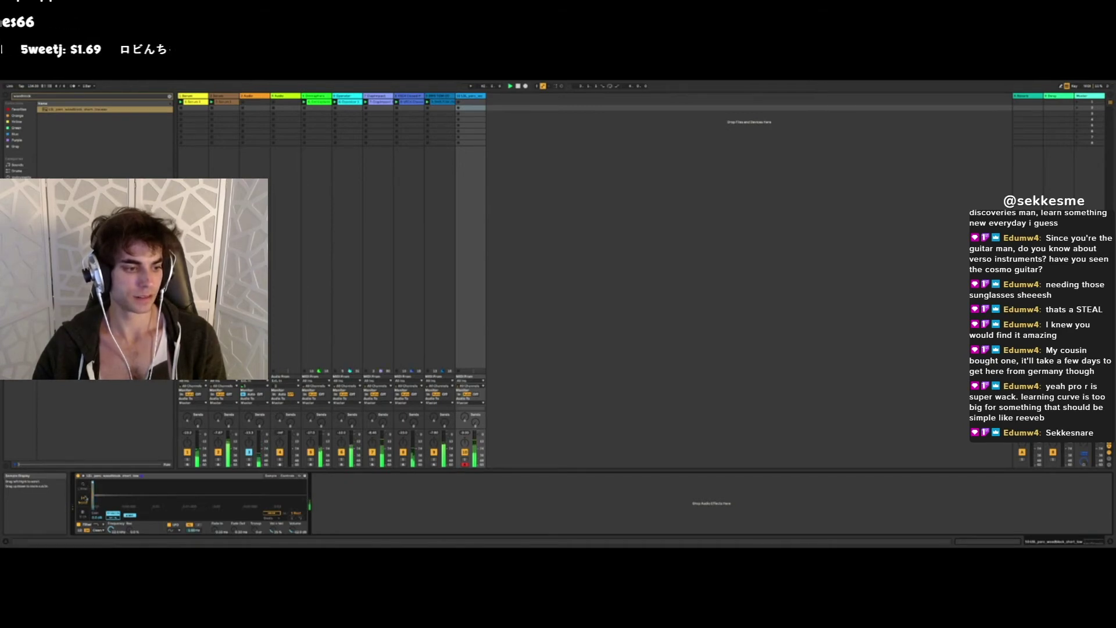
drag(93, 483, 99, 492)
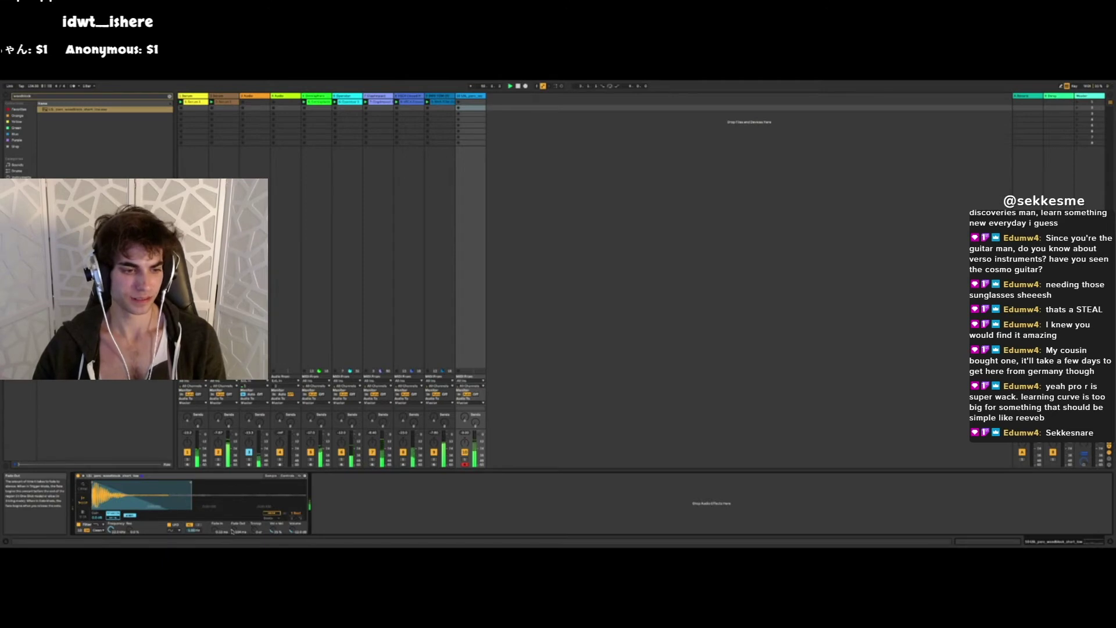
- Stop playback and record a woodblock part into the first clip slot of the new track
key(space)
click(459, 102)
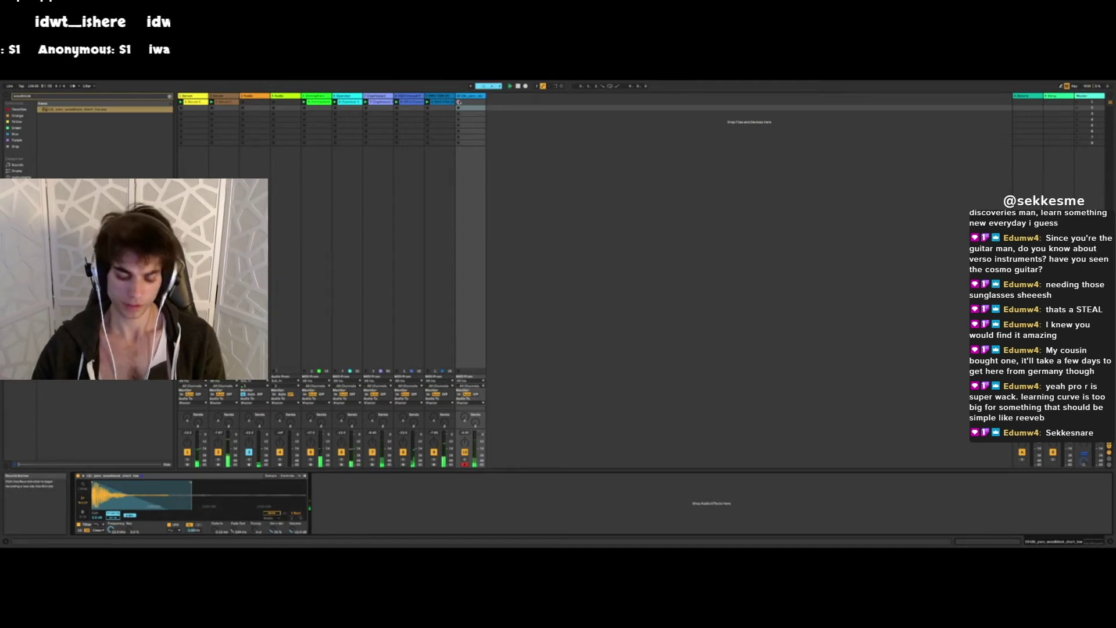
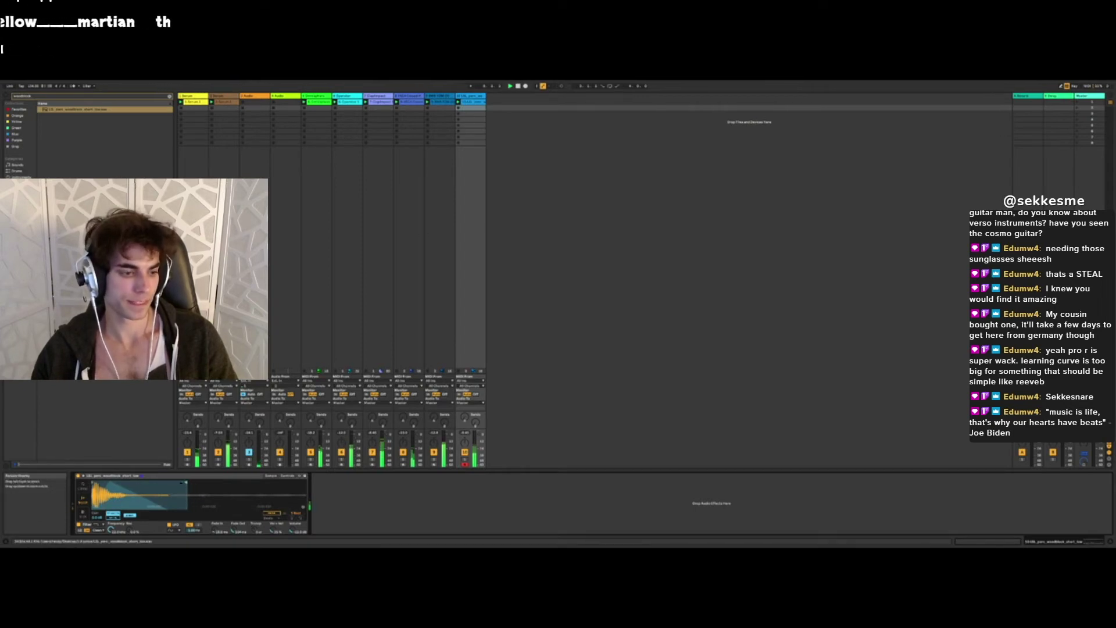
- Shorten the woodblock sample further by pulling its end close to the hit and nudging its start slightly inward
drag(190, 483, 155, 485)
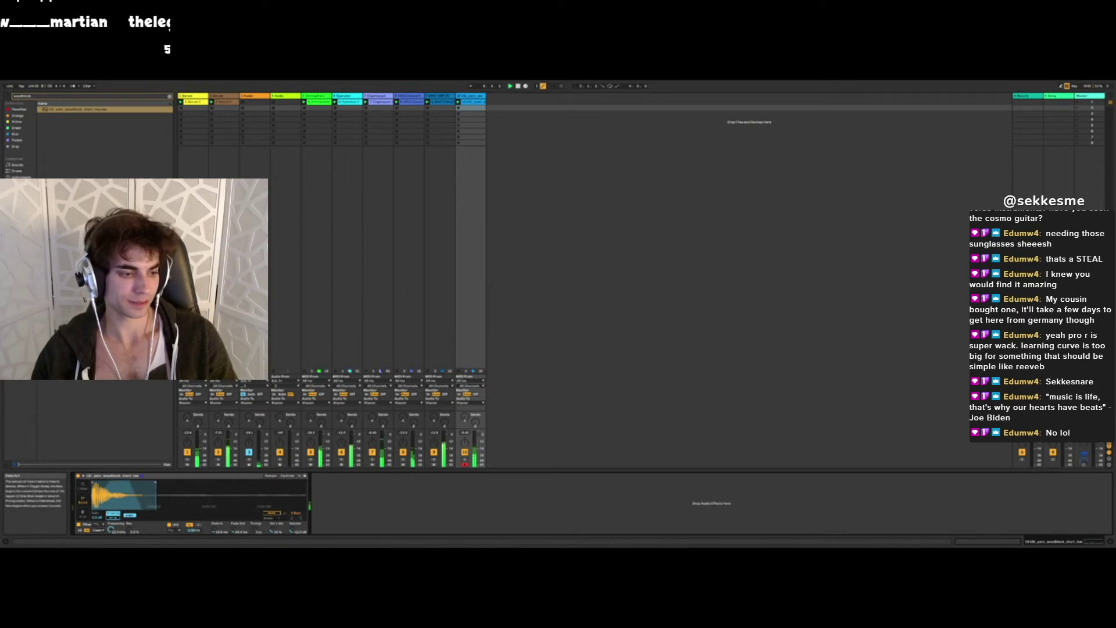
mouse_move(156, 486)
mouse_down()
mouse_move(116, 483)
mouse_move(102, 514)
mouse_up()
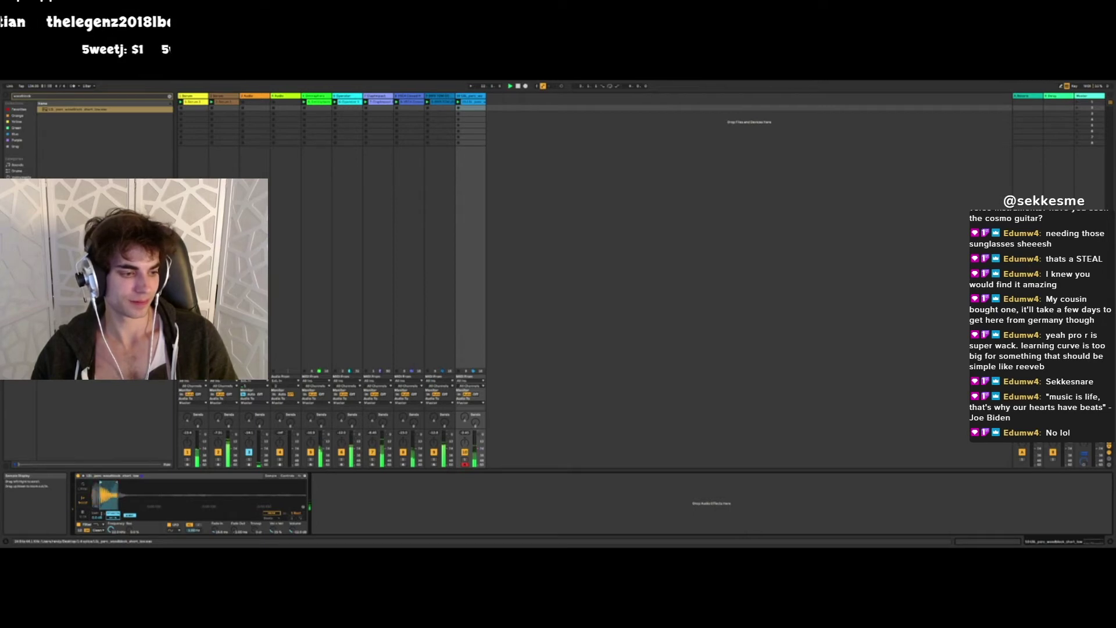
key(ctrl+z)
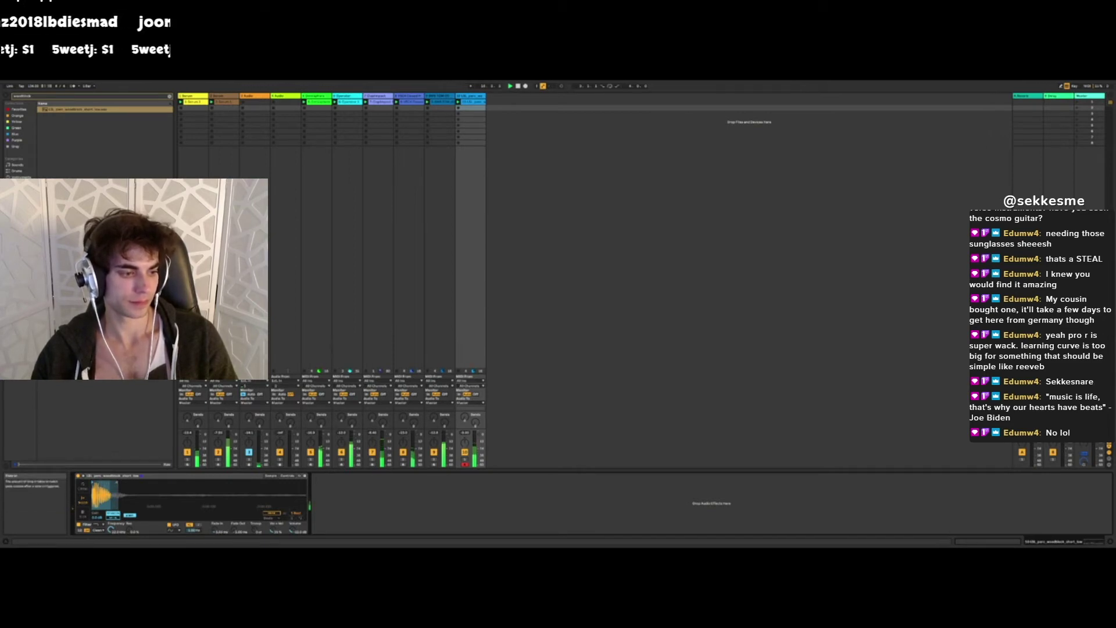
drag(93, 482, 97, 483)
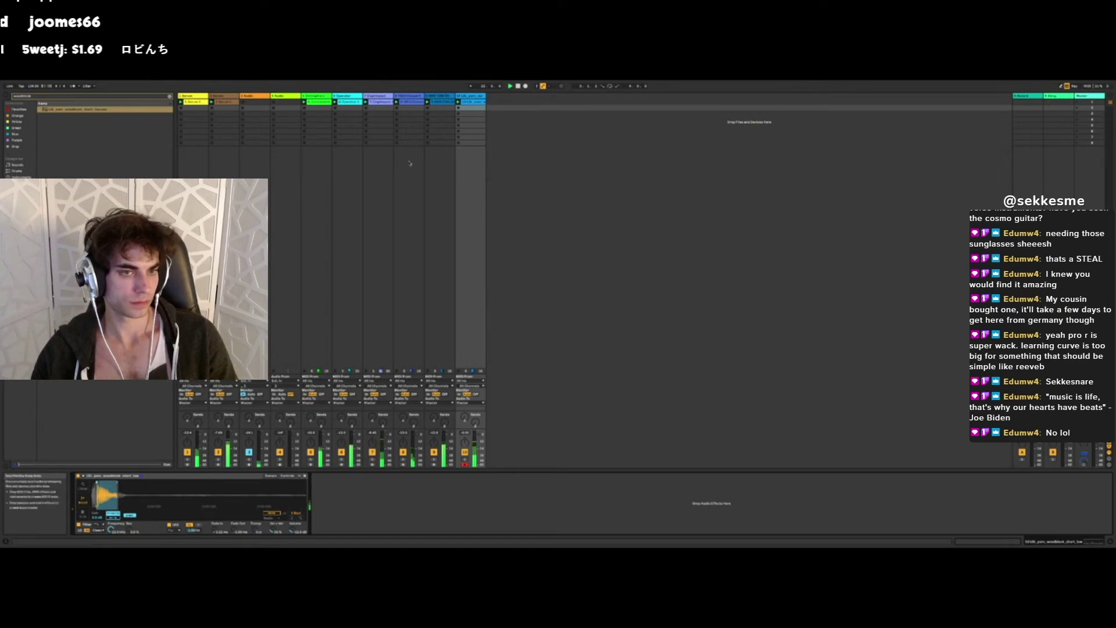
- Insert a new audio track after the woodblock track and clear the sample library search
right_click(506, 101)
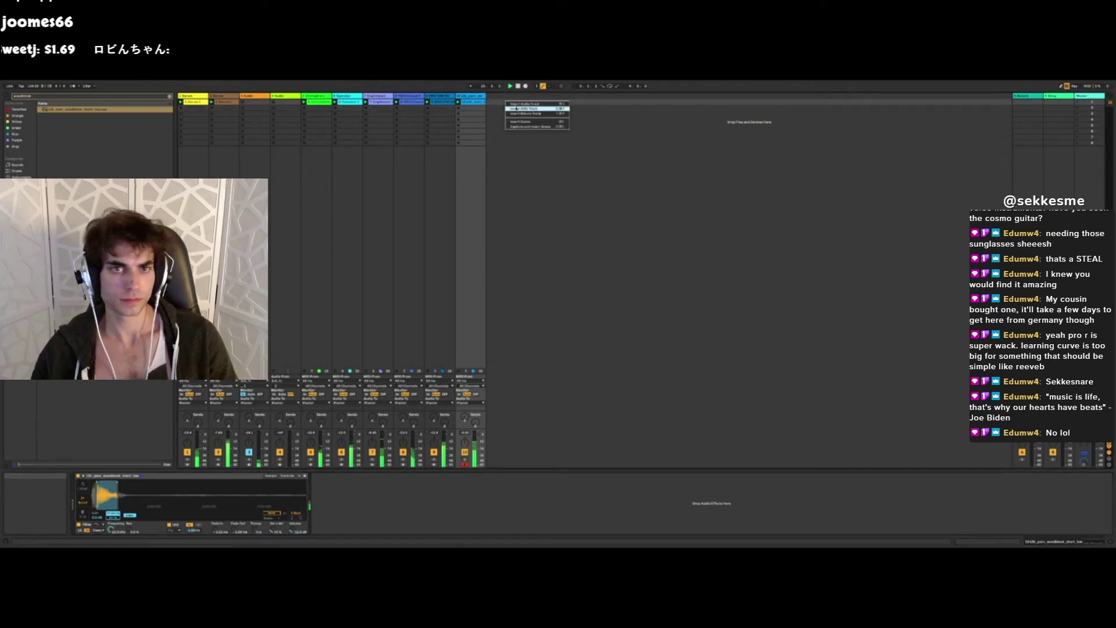
click(516, 103)
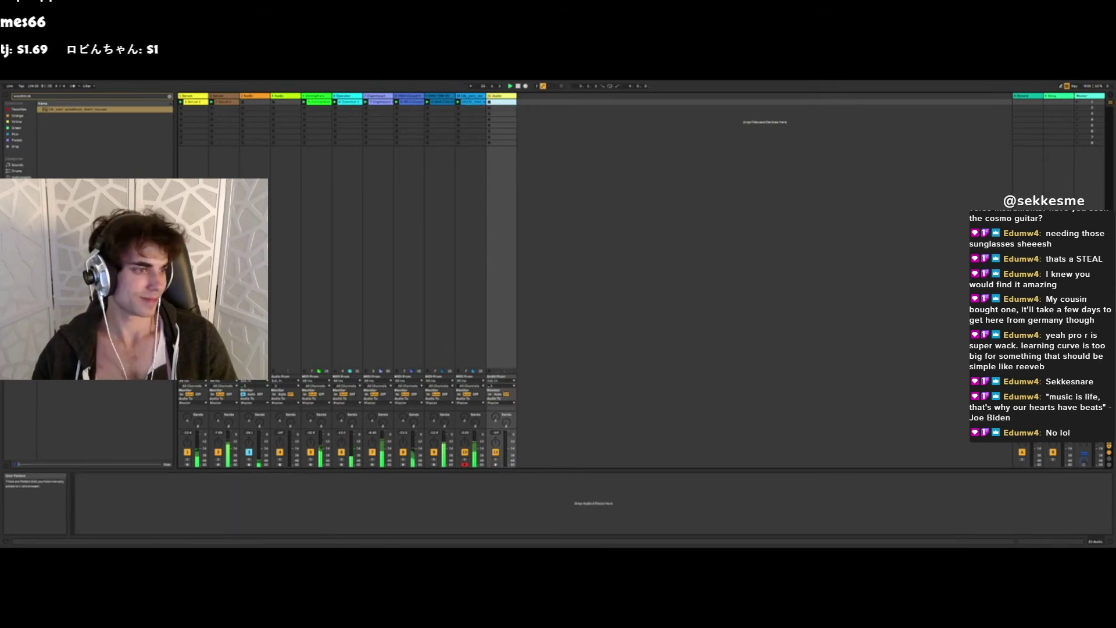
click(169, 97)
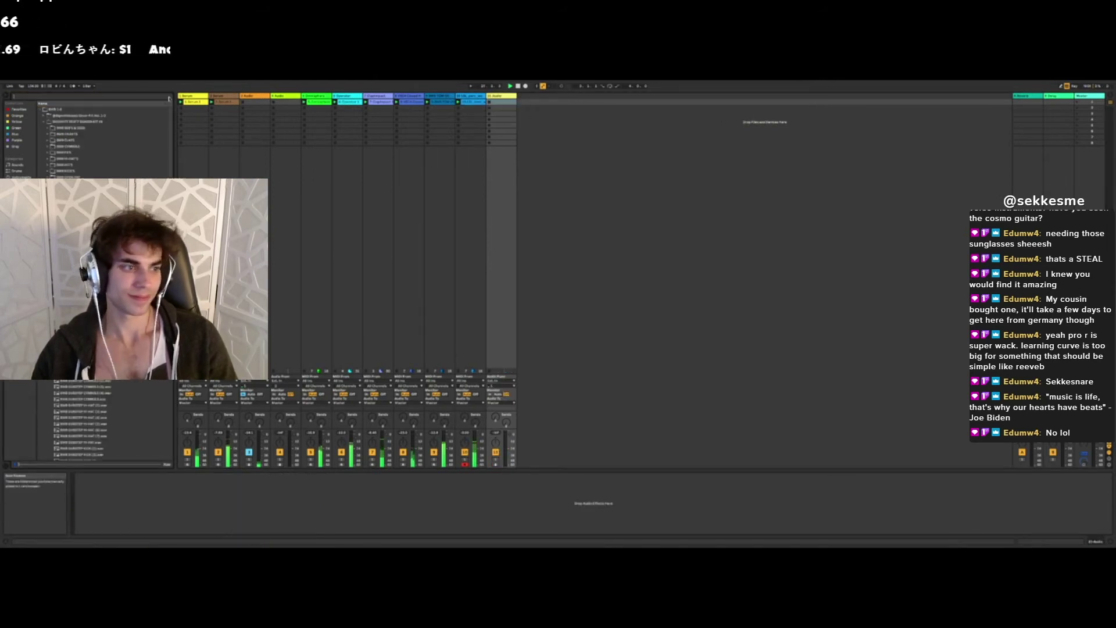
- Audition vocal samples in the Splice folders and load a vocal hook into the new audio track's first clip slot
click(47, 122)
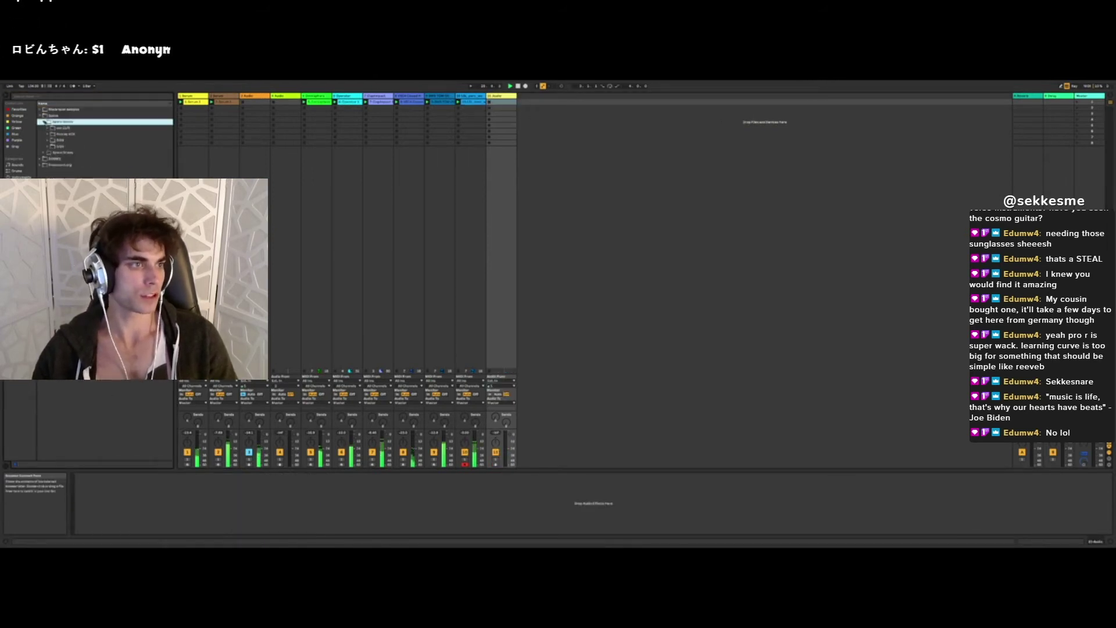
click(49, 140)
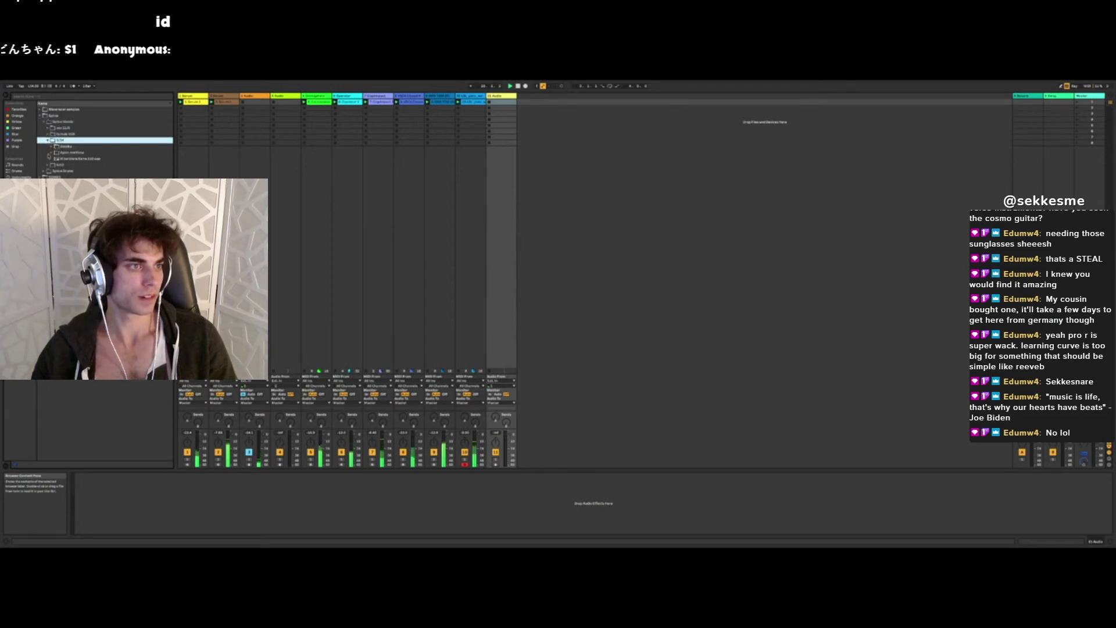
click(58, 159)
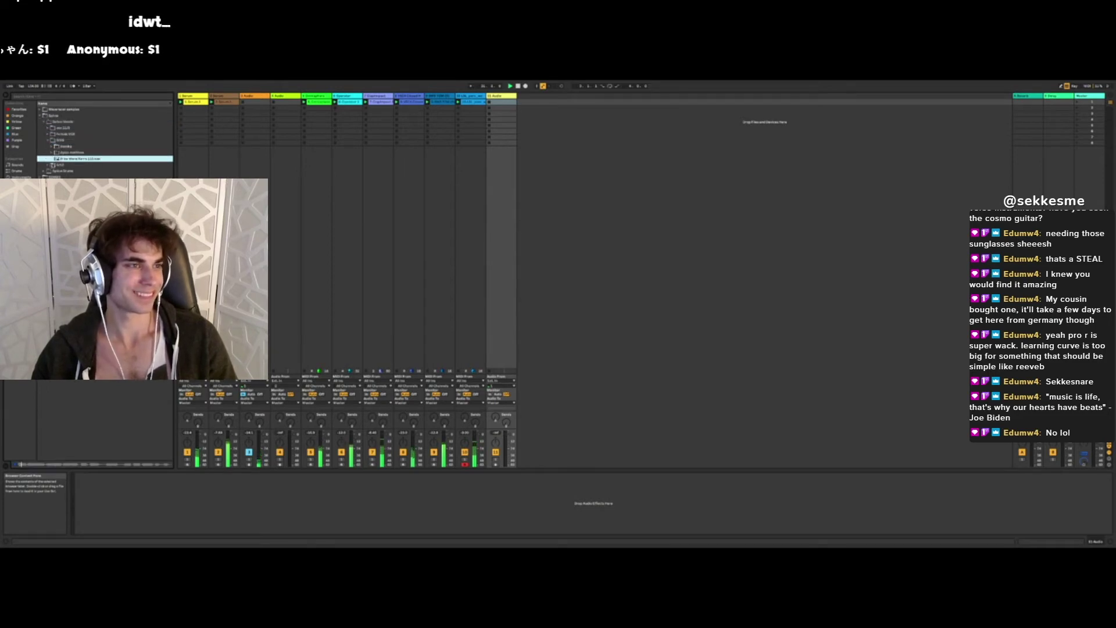
click(48, 166)
click(89, 172)
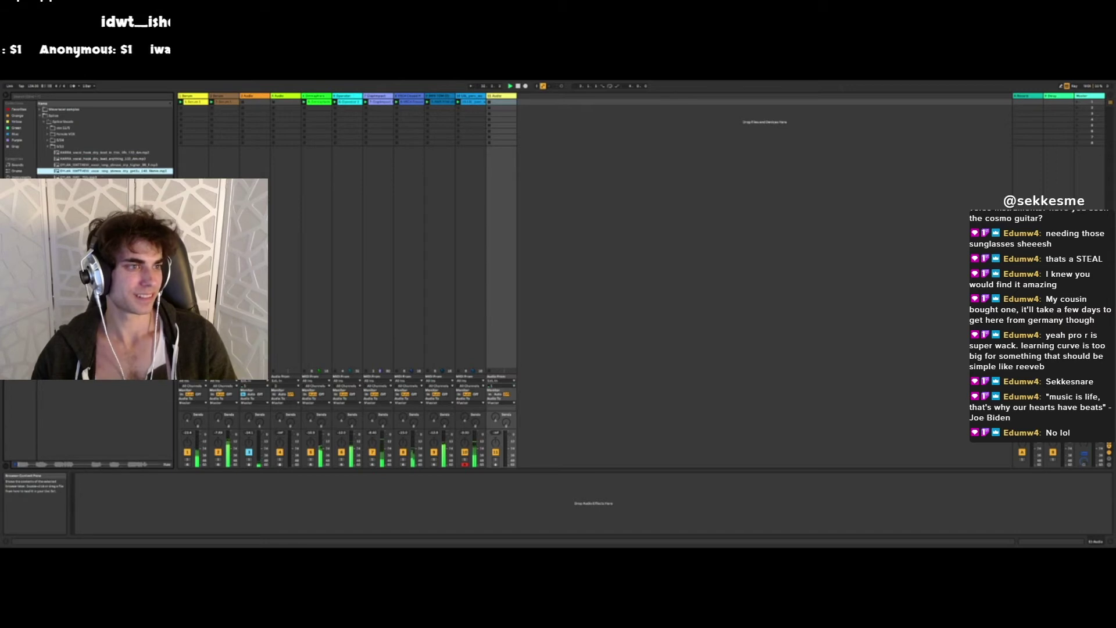
key(Down)
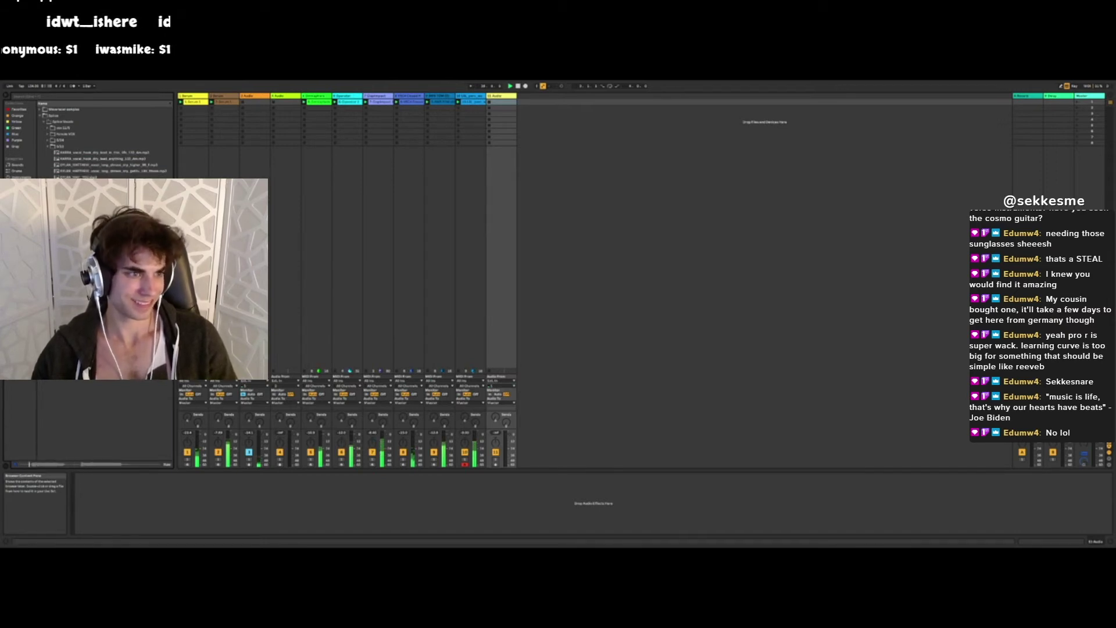
key(Down)
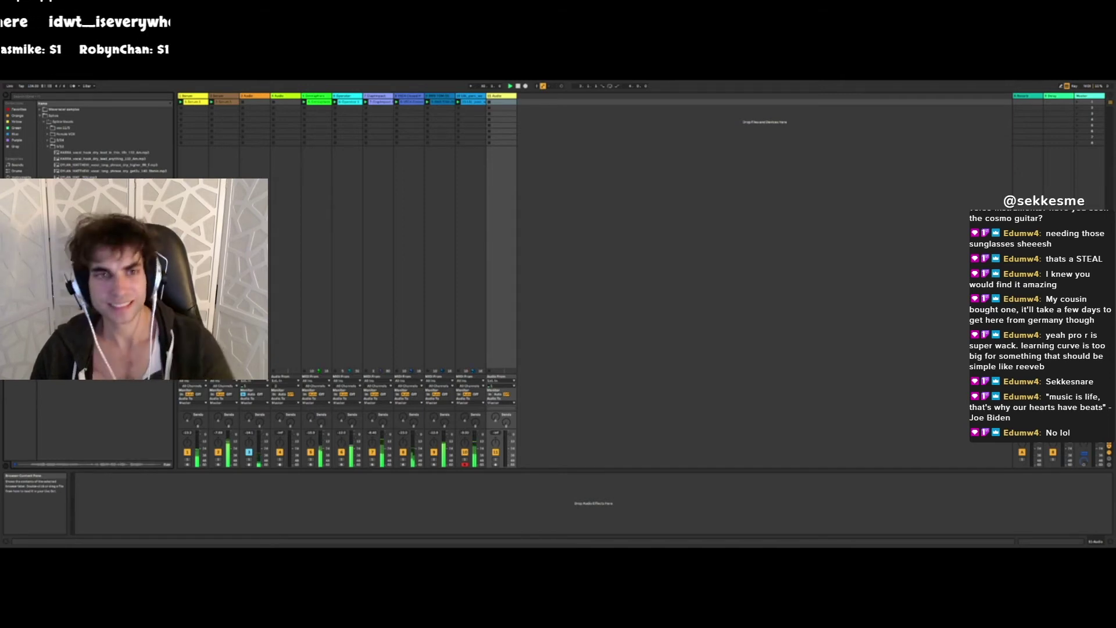
drag(105, 262, 505, 101)
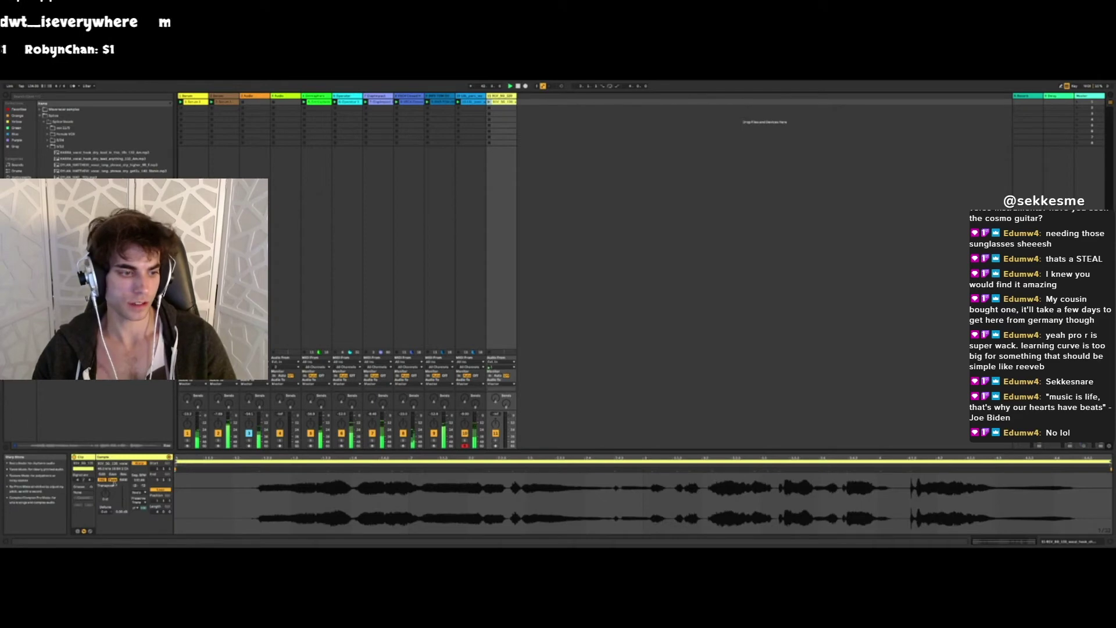
- Set the vocal clip's warp mode to Complex Pro and narrow its loop to a short section mid-clip
click(140, 492)
click(141, 521)
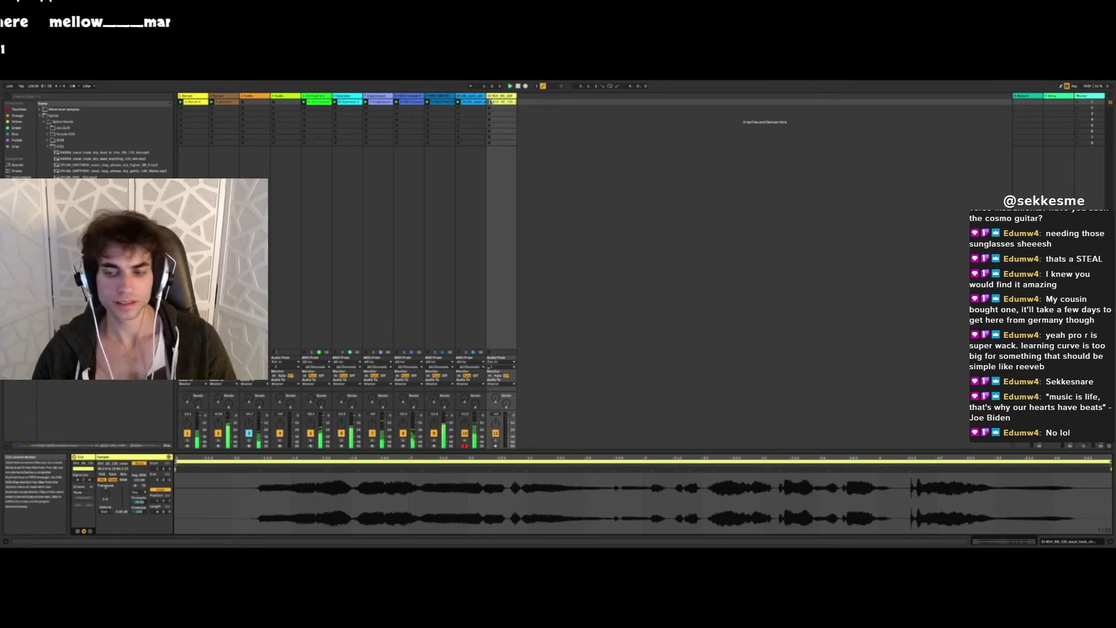
click(257, 479)
drag(177, 462, 357, 463)
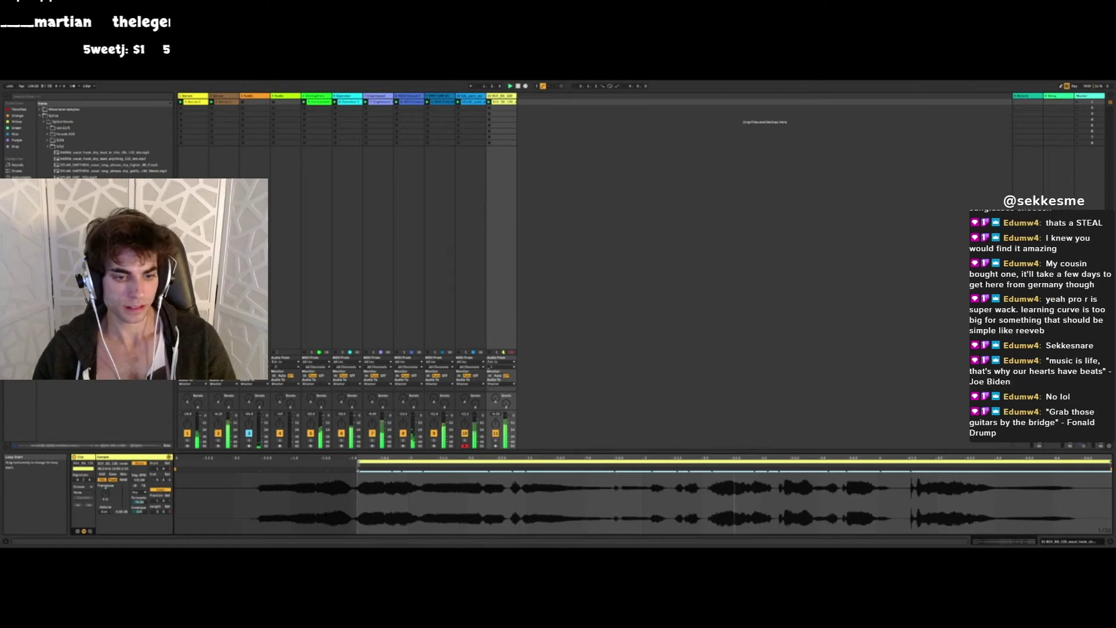
drag(357, 464, 512, 469)
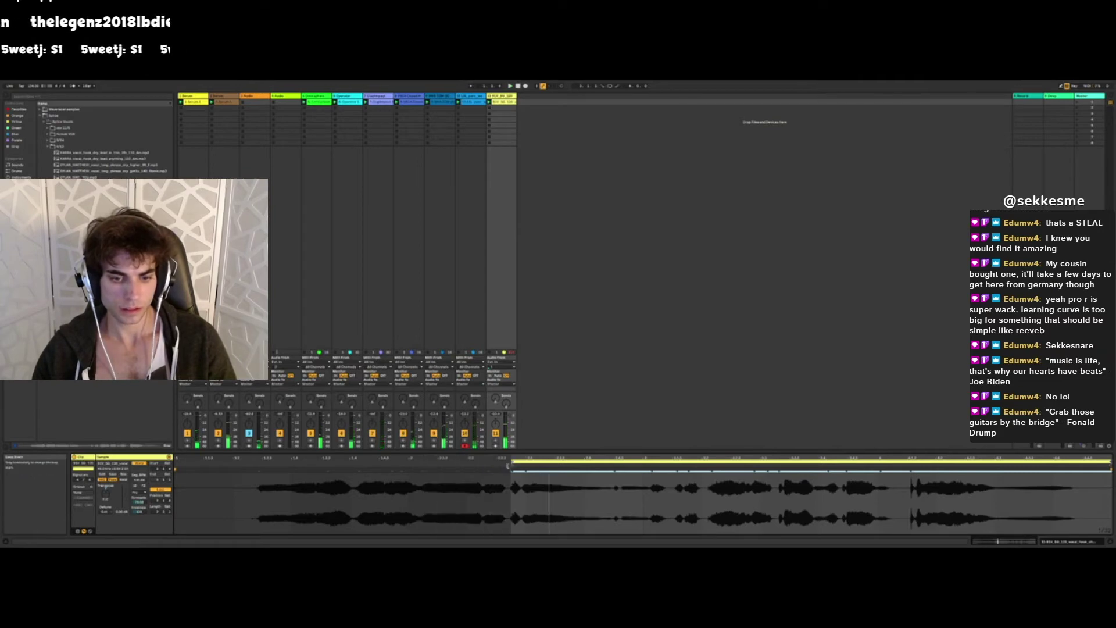
drag(1111, 464, 615, 475)
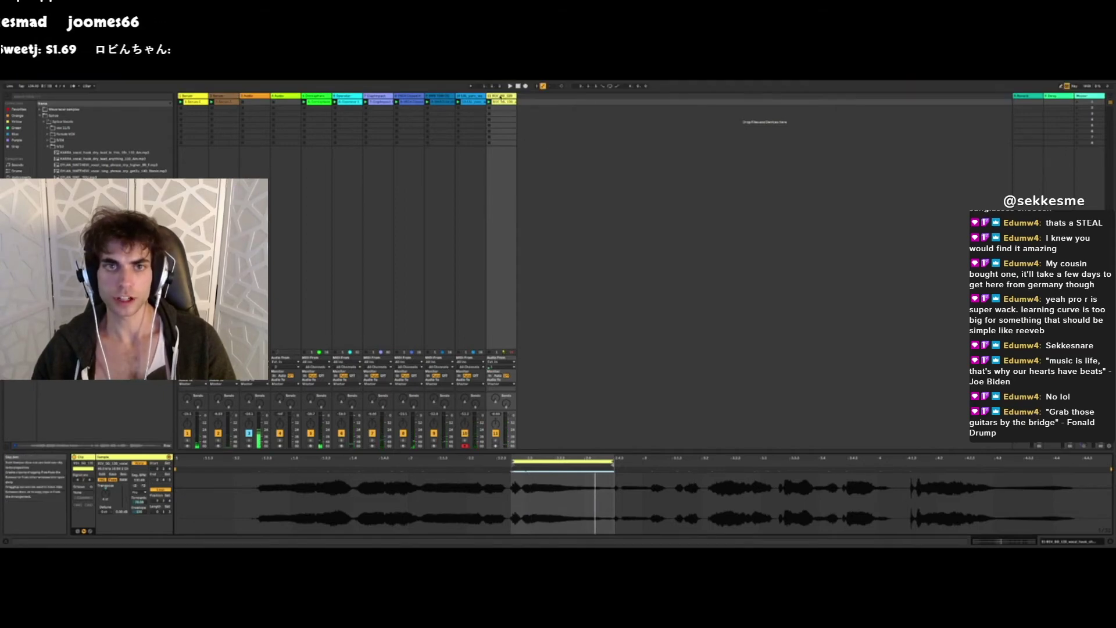
drag(500, 102, 545, 267)
key(Tab)
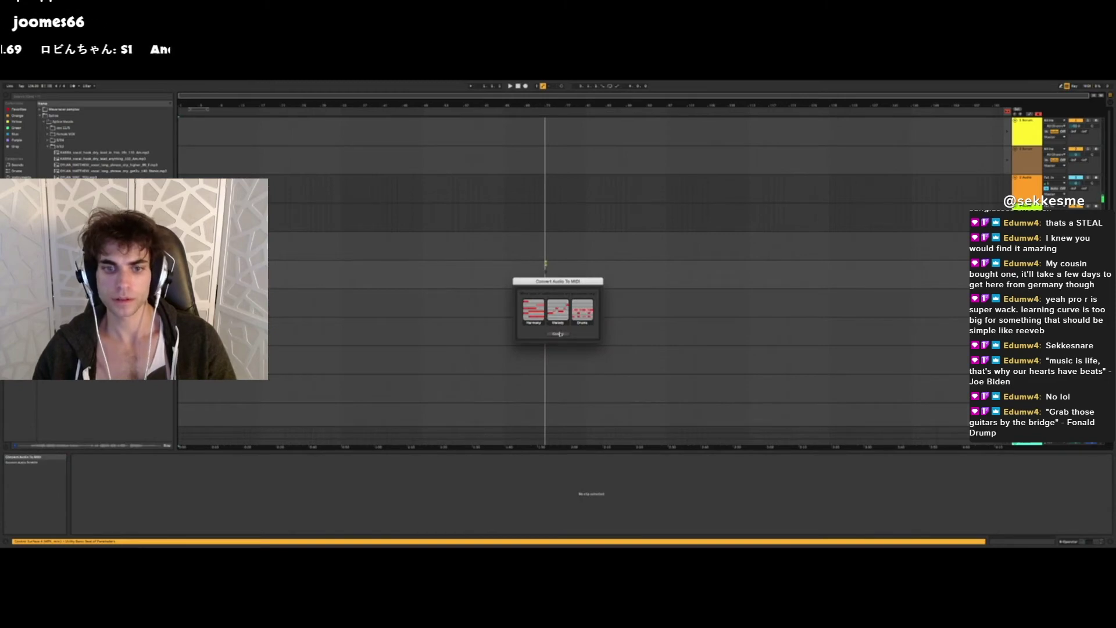
click(558, 334)
key(Tab)
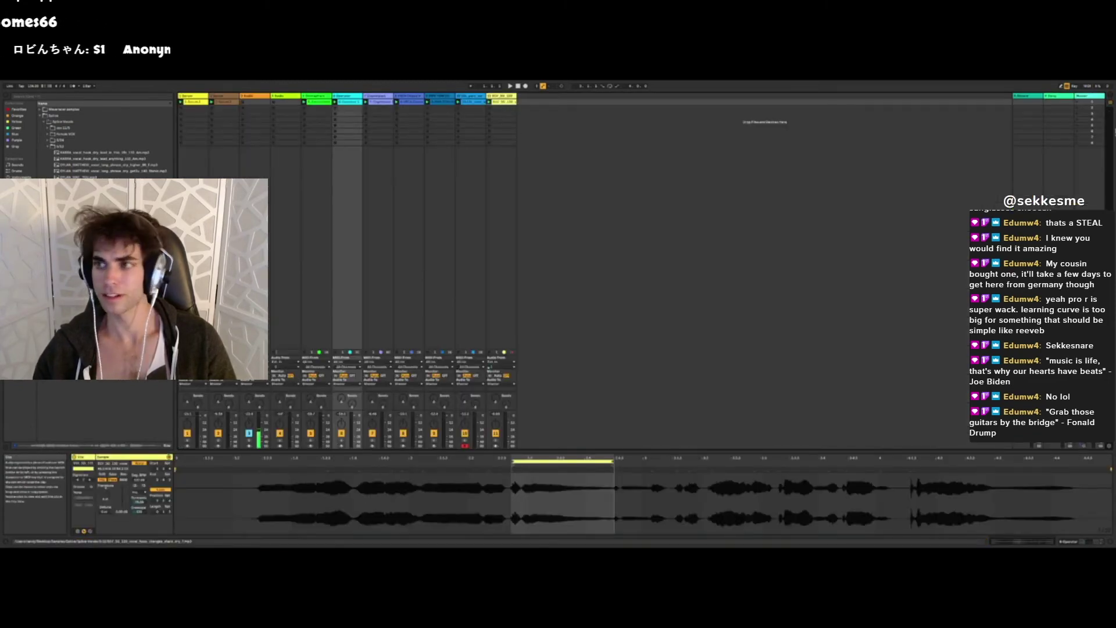
- Copy the looped vocal clip from its Session slot onto the vocal audio track in the Arrangement and play it back
key(Tab)
click(908, 420)
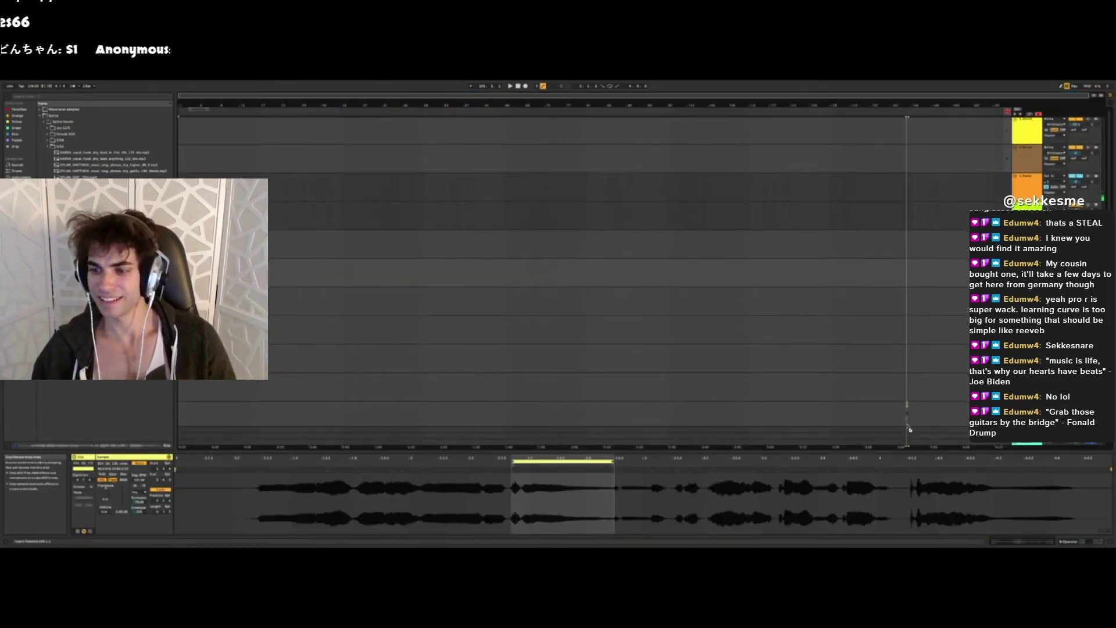
scroll(907, 424, down, 2)
click(863, 400)
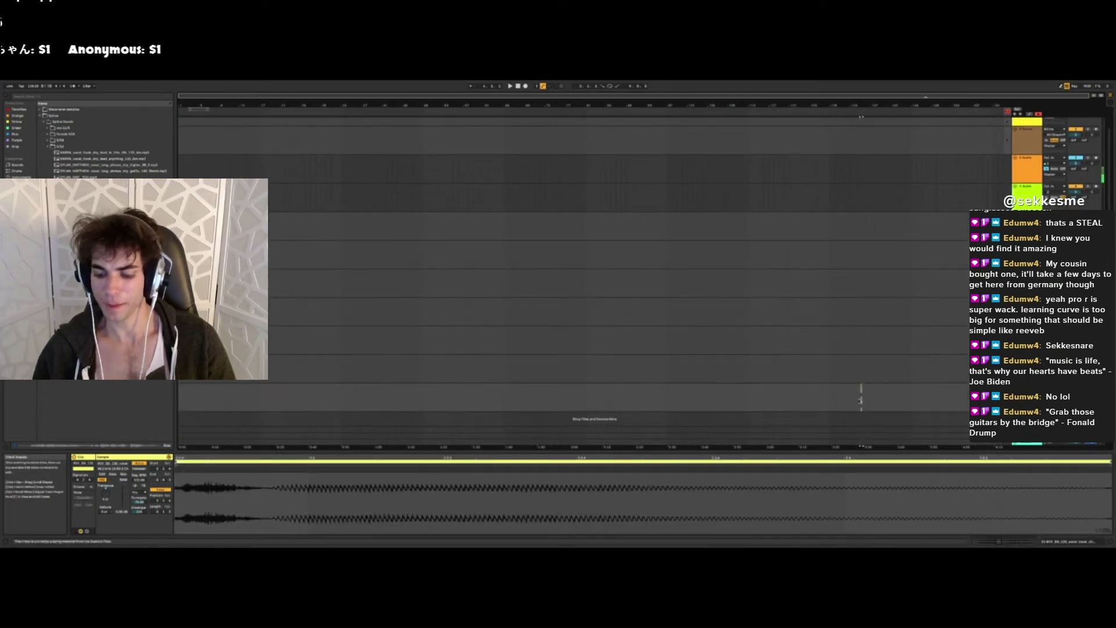
scroll(901, 339, up, 4)
click(781, 399)
key(space)
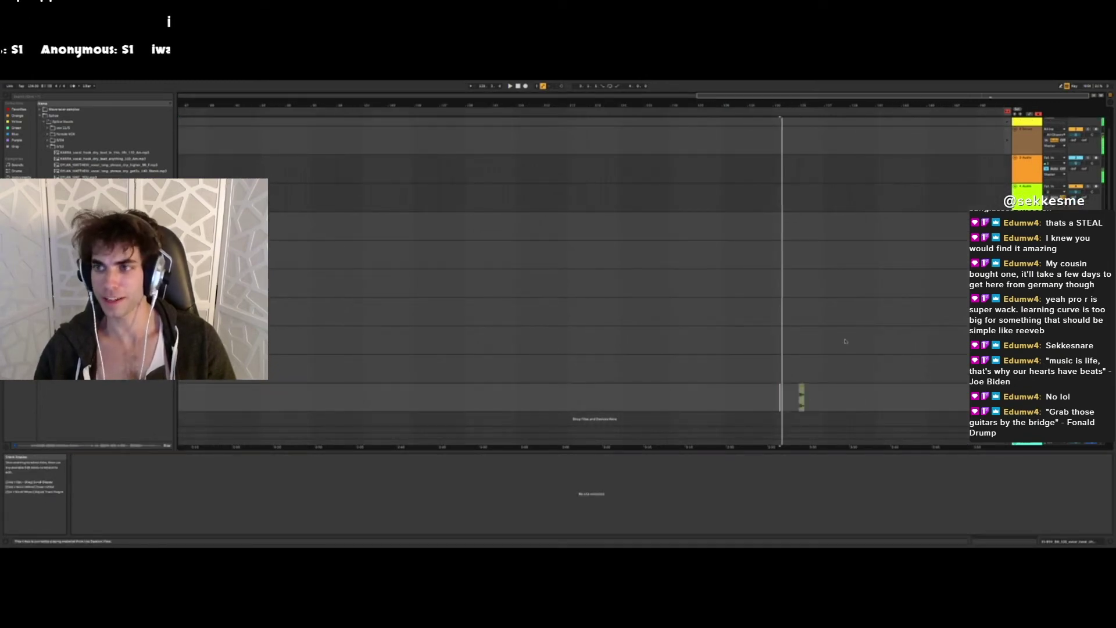
click(802, 397)
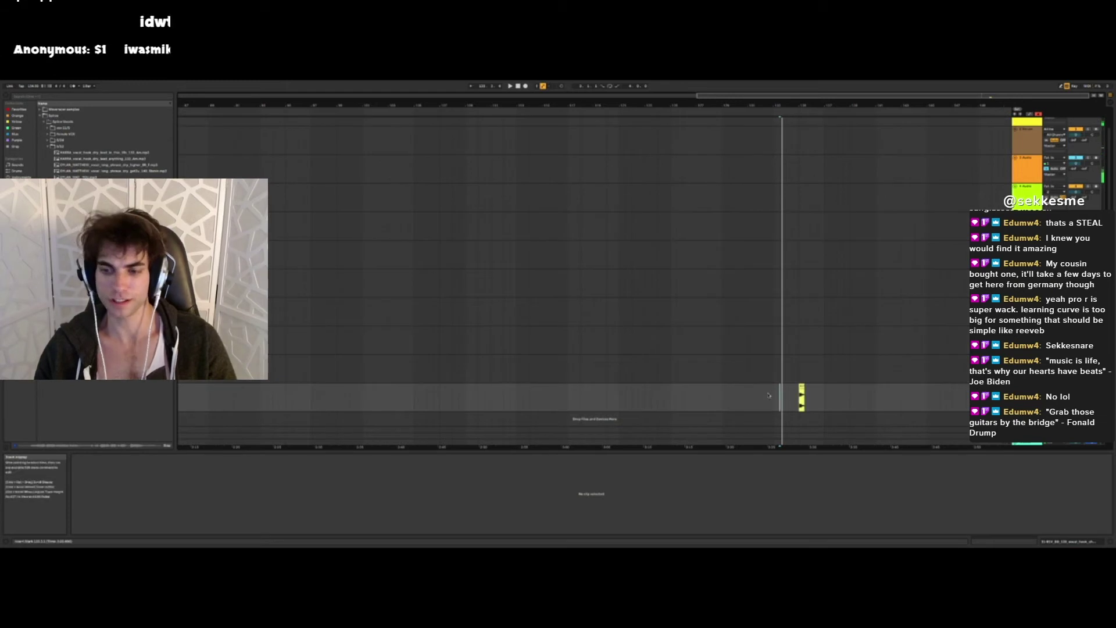
scroll(802, 397, up, 5)
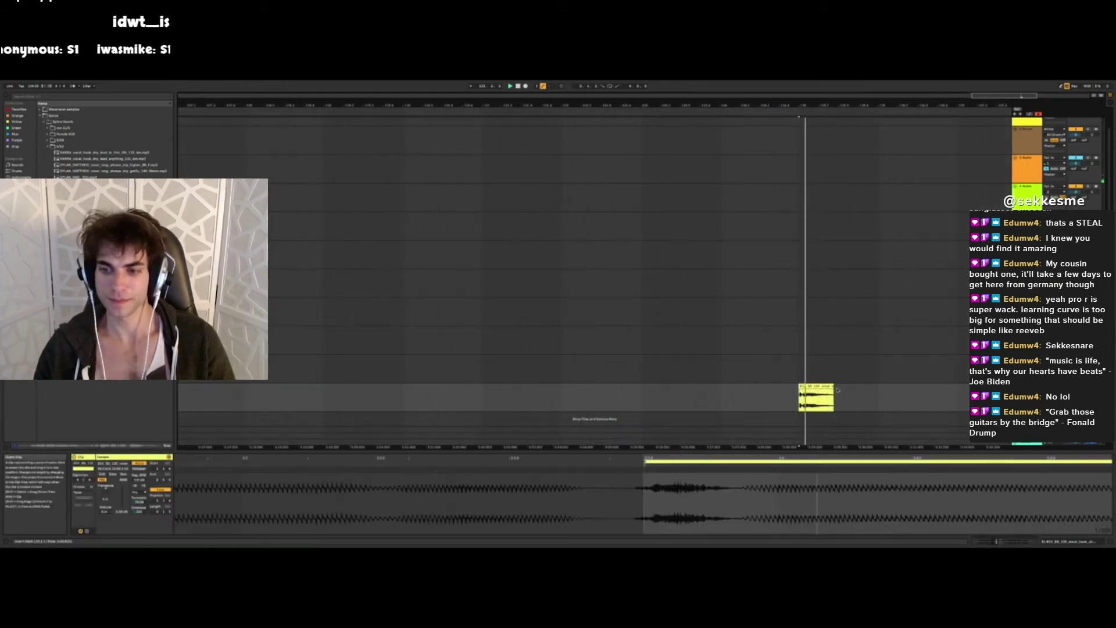
- Consolidate the vocal chop with the short silence after it into one clip and set its warp mode to Complex Pro
drag(878, 398, 799, 389)
key(ctrl+j)
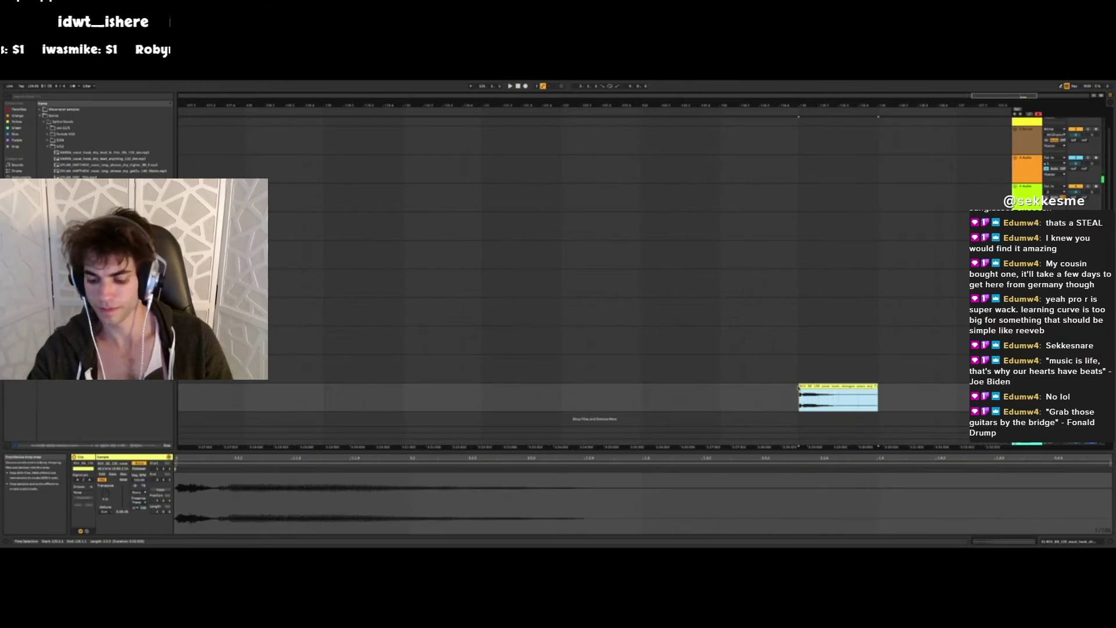
key(space)
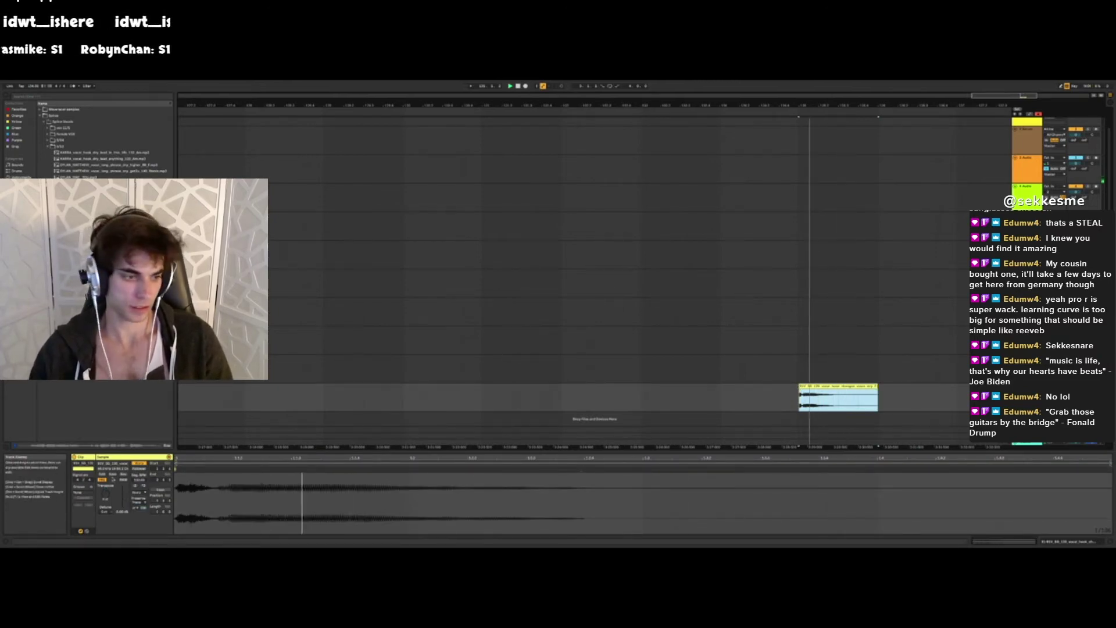
click(140, 492)
click(141, 521)
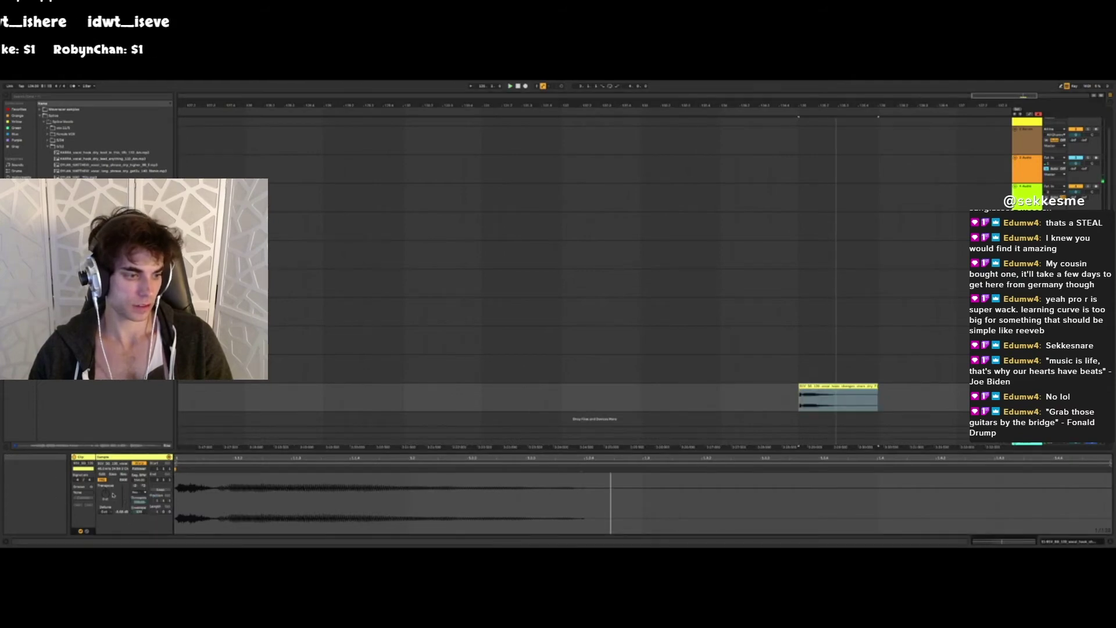
- Try transposing the consolidated vocal clip downward while listening, and reset its transposition
drag(105, 493, 106, 511)
key(space)
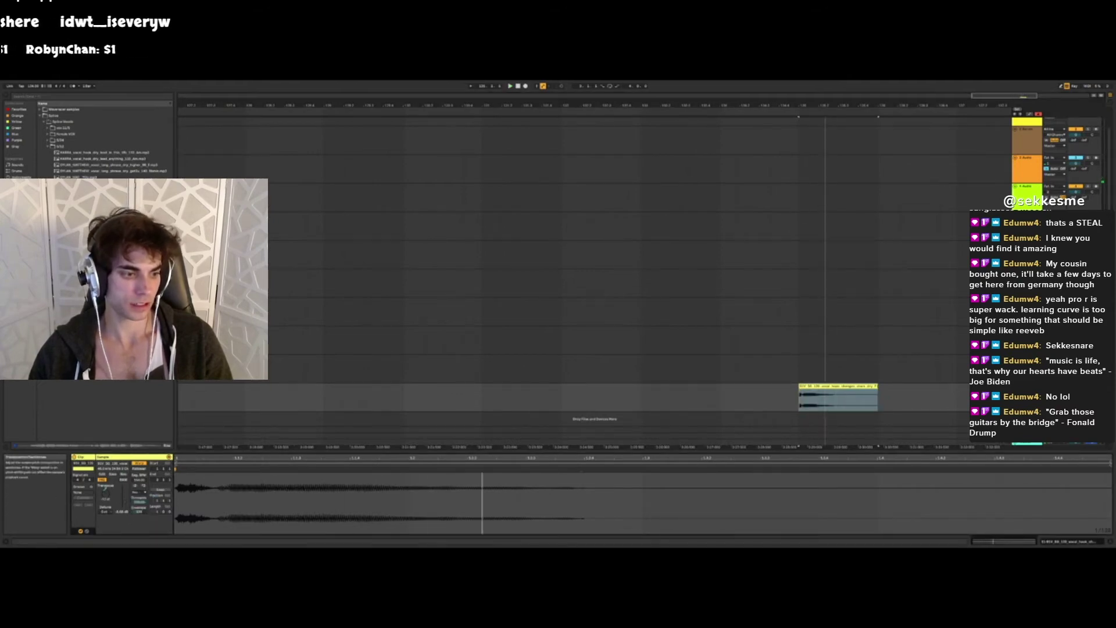
double_click(105, 493)
key(space)
key(space)
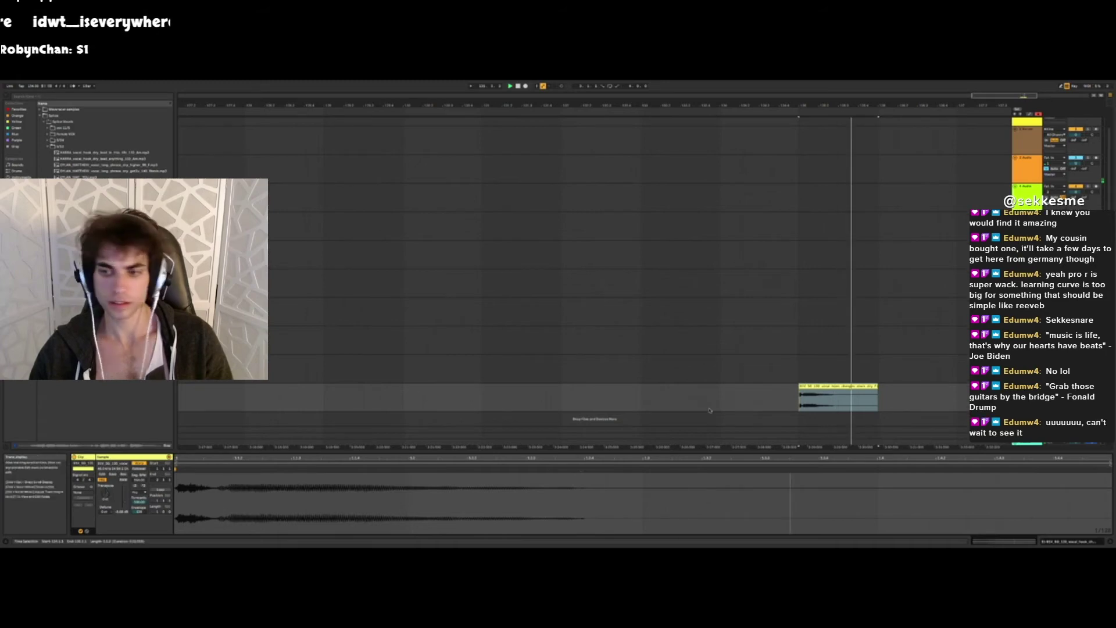
key(space)
- Put the consolidated vocal clip in the vocal track's first Session slot with looping on, move the original to the third slot, and launch the first scene
drag(867, 386, 500, 114)
click(489, 108)
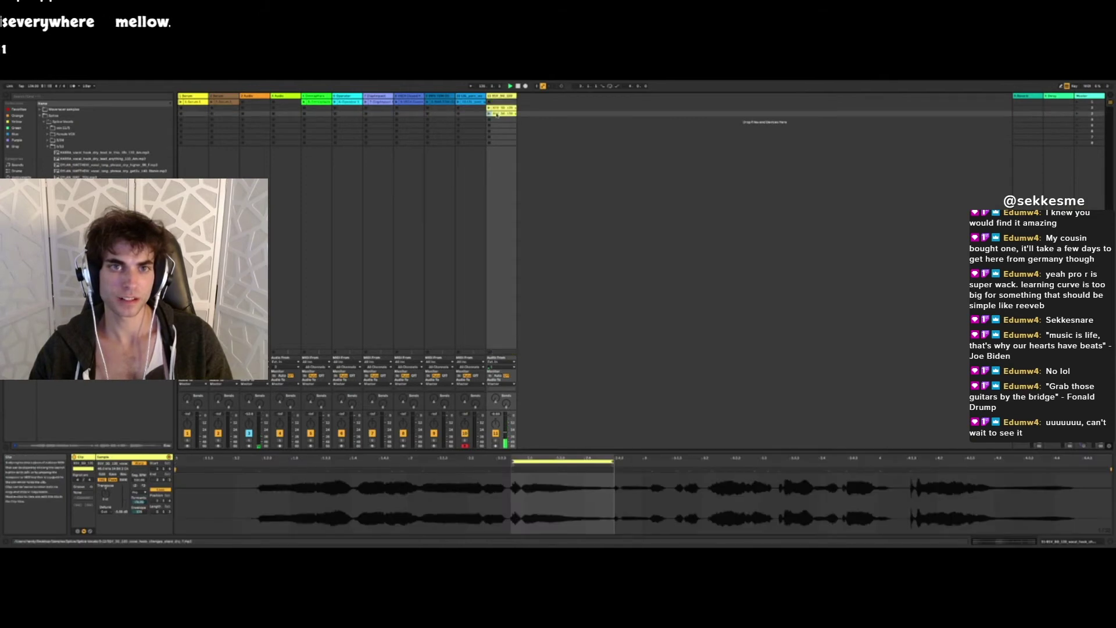
click(500, 108)
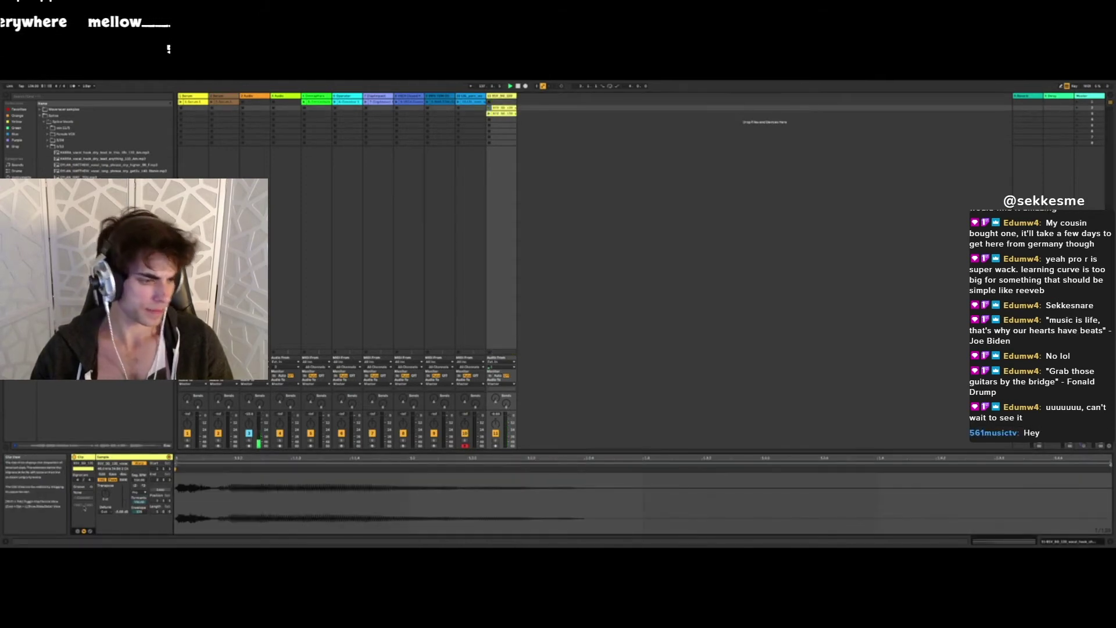
click(160, 490)
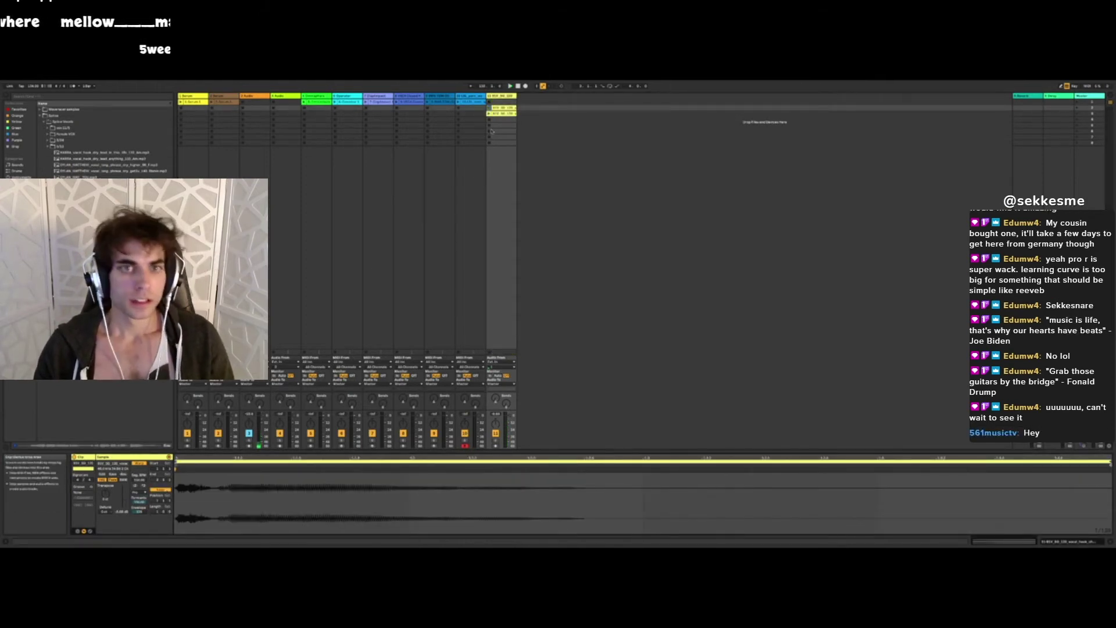
drag(500, 108, 500, 102)
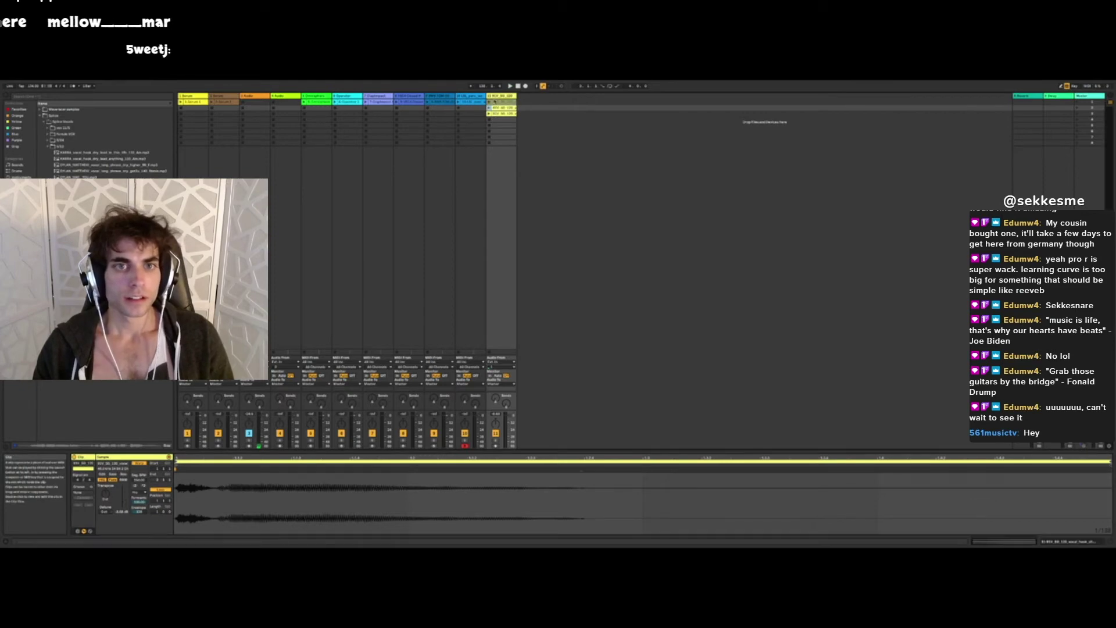
click(1079, 104)
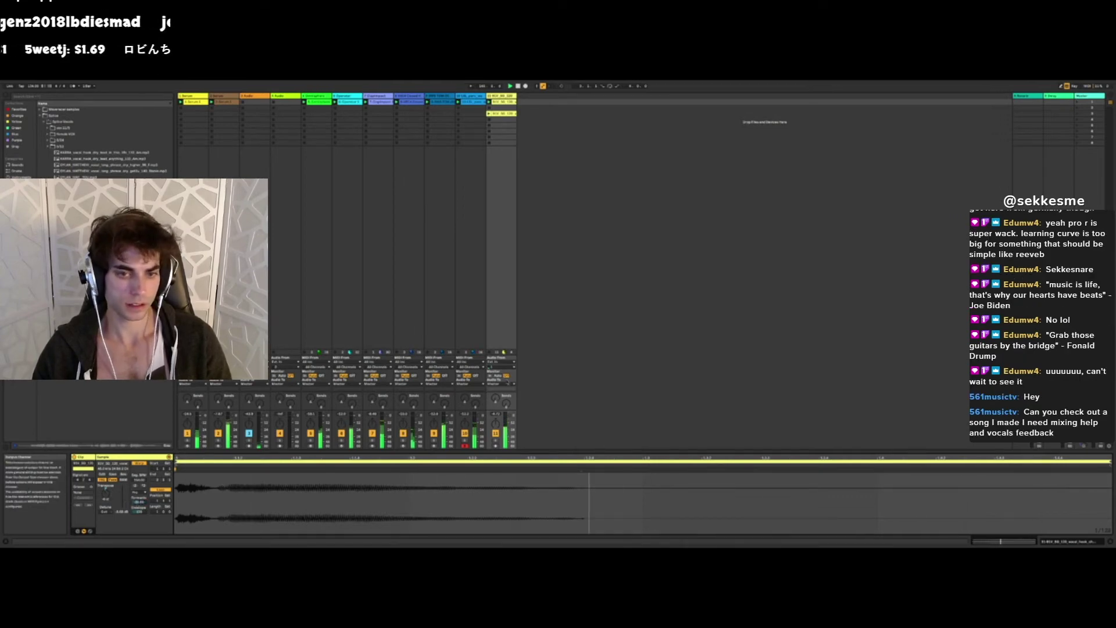
click(490, 376)
click(506, 376)
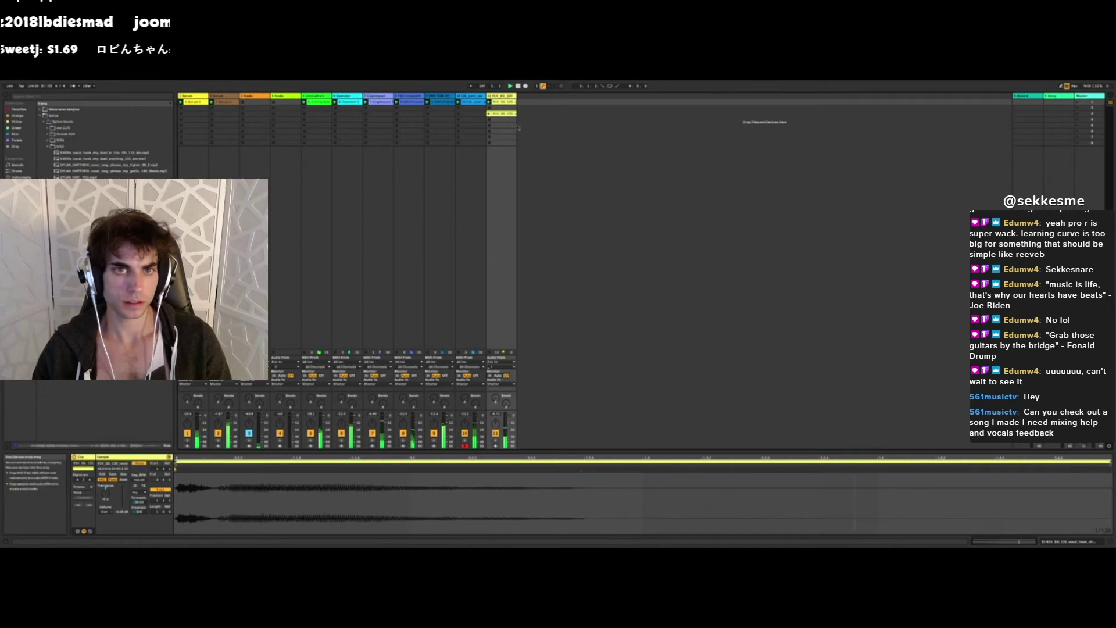
double_click(505, 97)
double_click(504, 102)
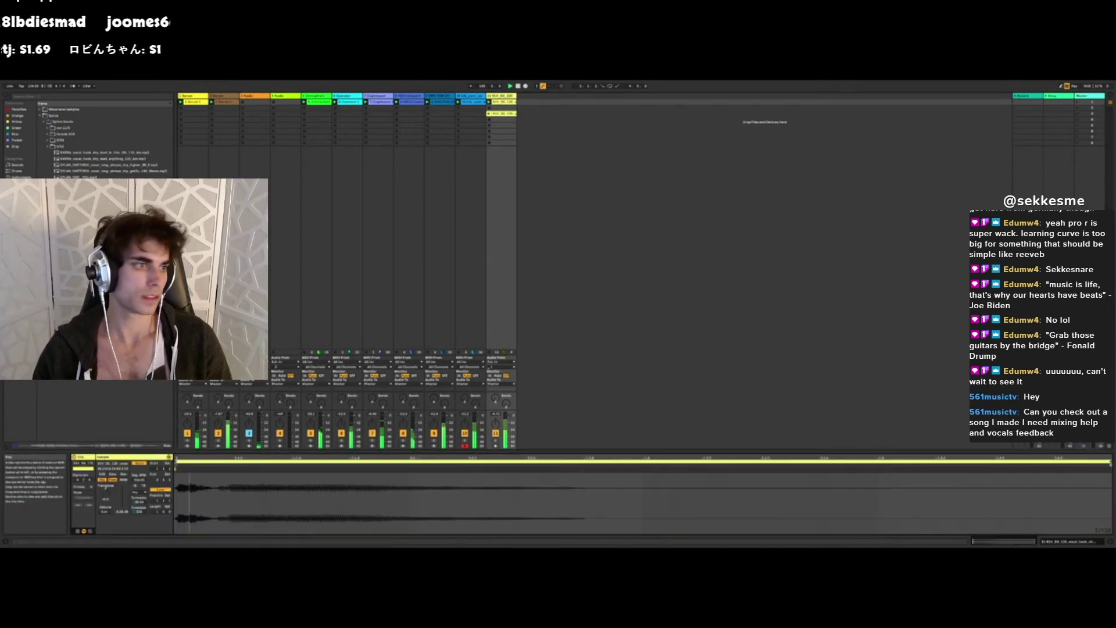
click(20, 183)
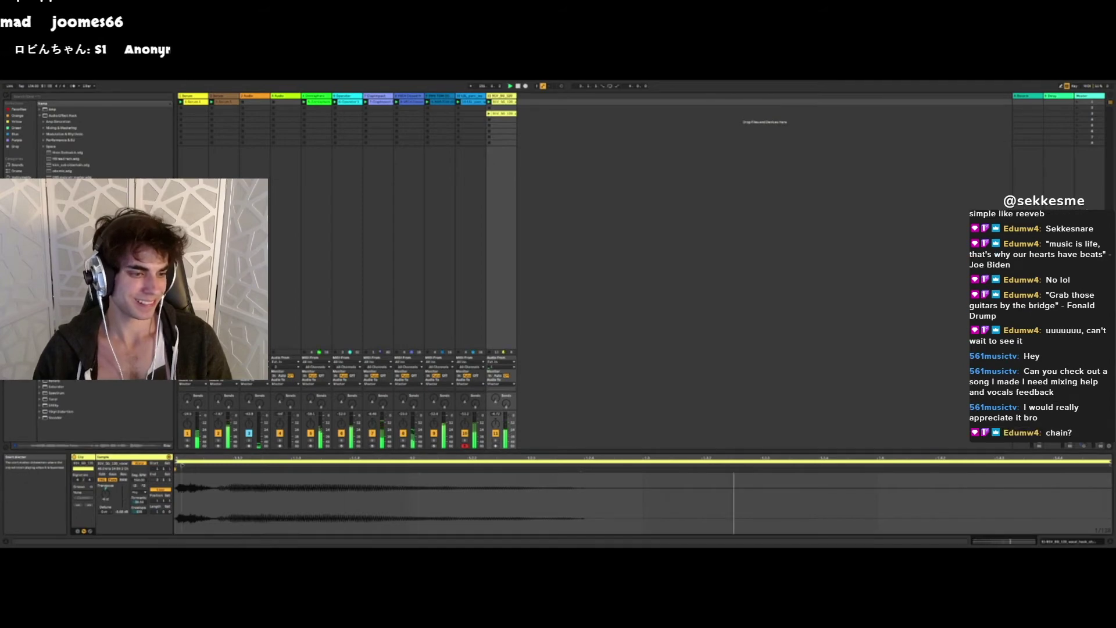
drag(177, 467, 220, 467)
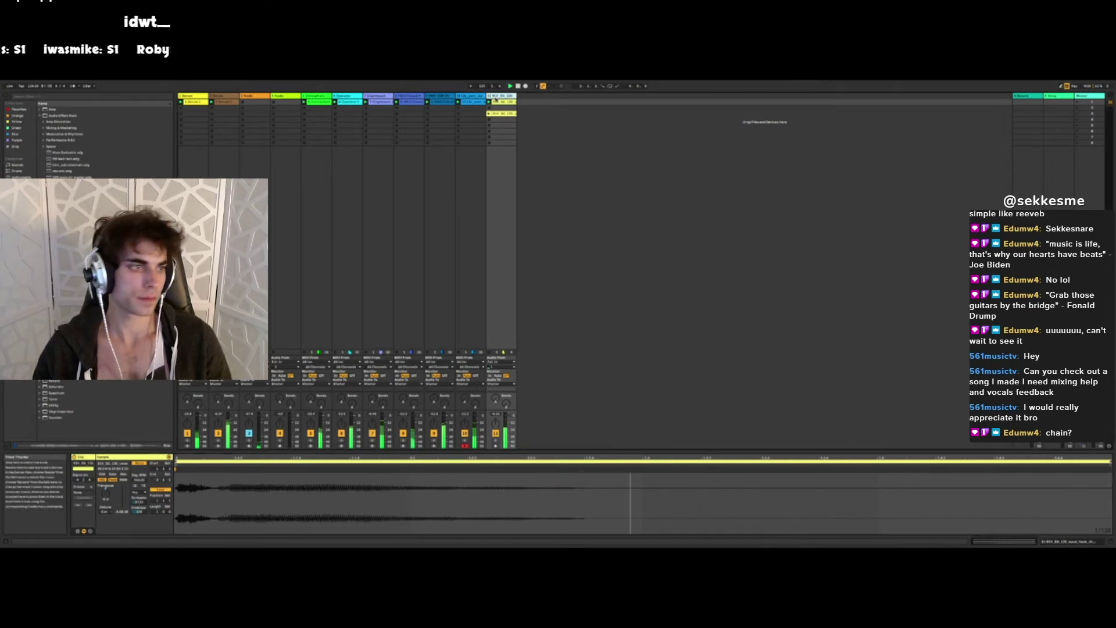
- Add Pro-Q 3 to the vocal track and shape a high cut, a deep low-frequency dip and an upper-mid boost
click(17, 202)
double_click(76, 228)
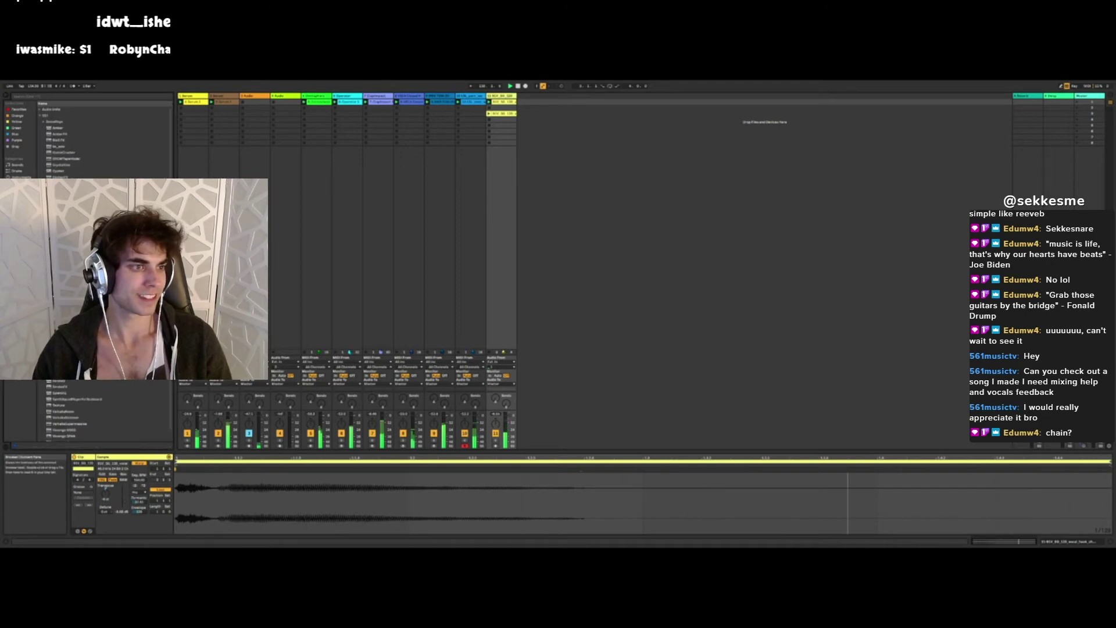
drag(881, 295, 795, 287)
drag(706, 295, 706, 338)
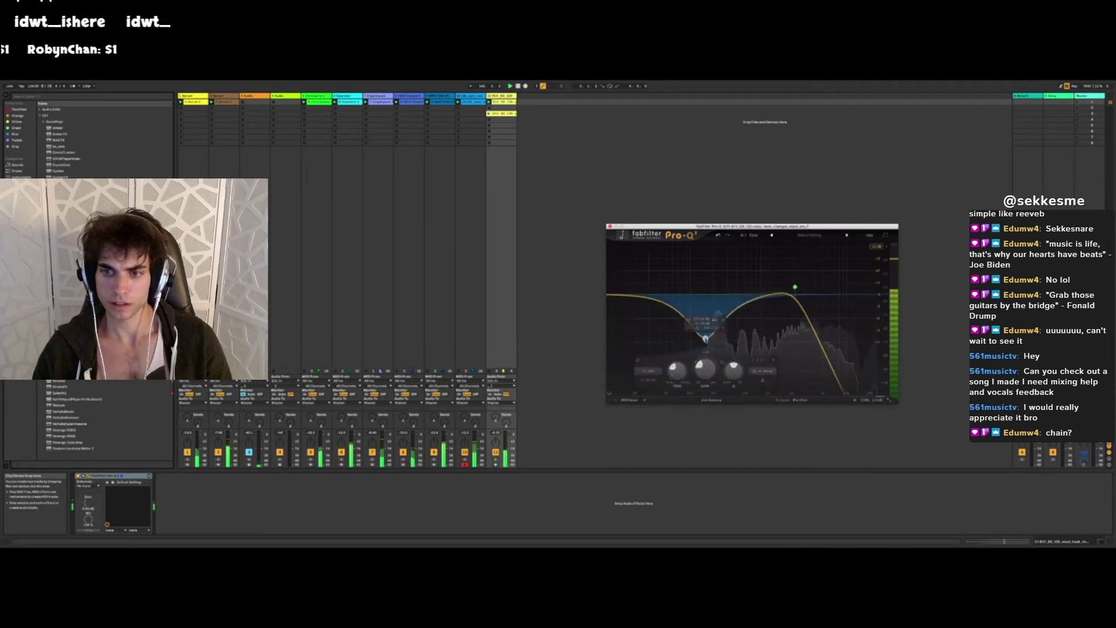
mouse_move(756, 298)
mouse_down()
mouse_move(756, 260)
mouse_move(770, 281)
mouse_up()
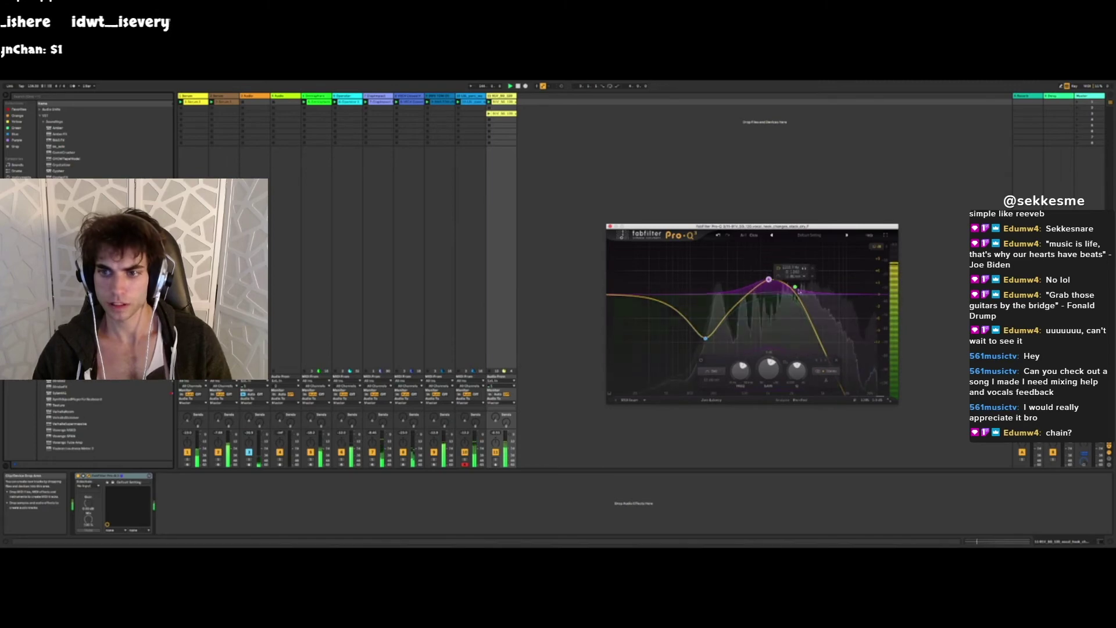
- Add a low cut up to the mids in Pro-Q 3, switch processing to Natural Phase, and slightly reduce the upper-mid boost
click(616, 295)
drag(617, 295, 738, 297)
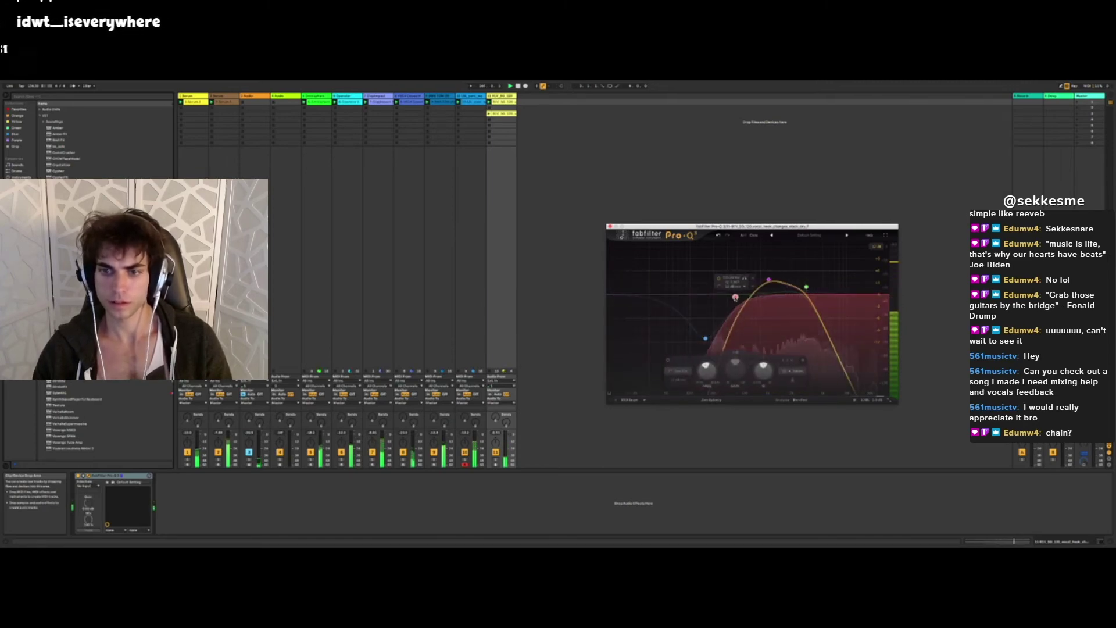
click(712, 400)
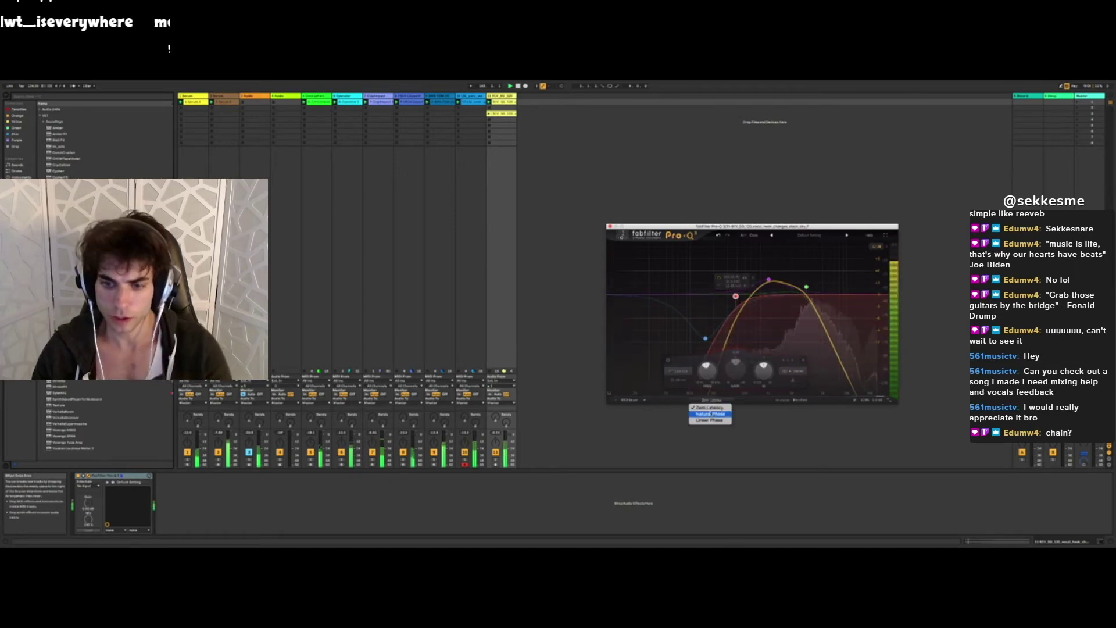
click(710, 412)
mouse_move(769, 282)
mouse_down()
mouse_move(793, 264)
mouse_move(769, 286)
mouse_up()
- Add Reverb after Pro-Q 3 on the vocal track, followed by the Soundtoys MicroShift plug-in
click(21, 183)
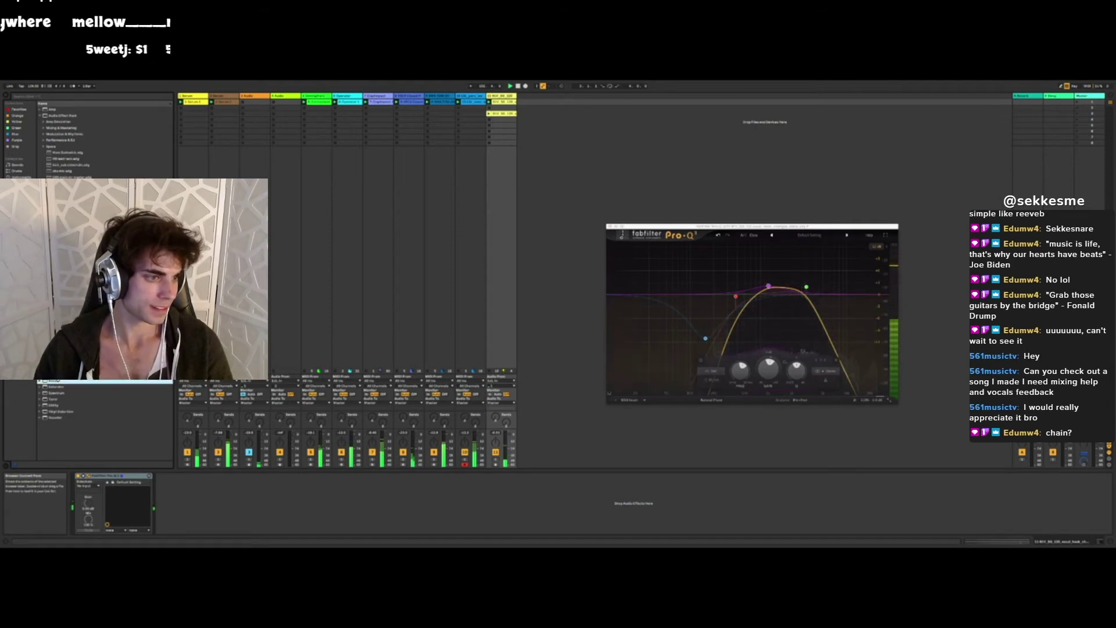
drag(56, 381, 263, 512)
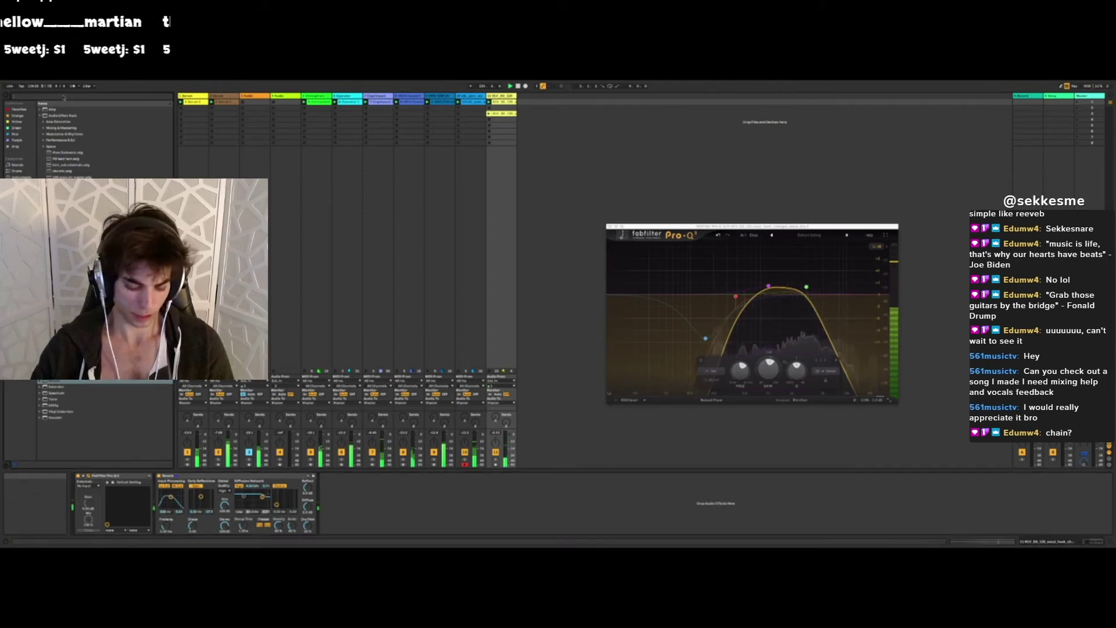
text(micro)
click(45, 111)
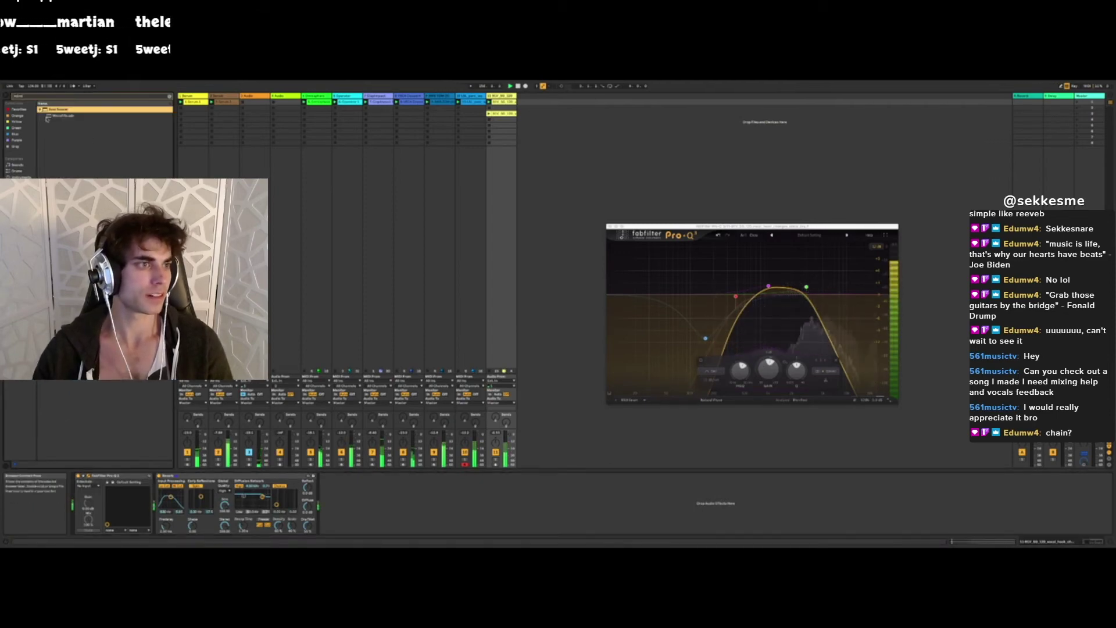
click(17, 202)
click(50, 122)
drag(52, 127, 350, 482)
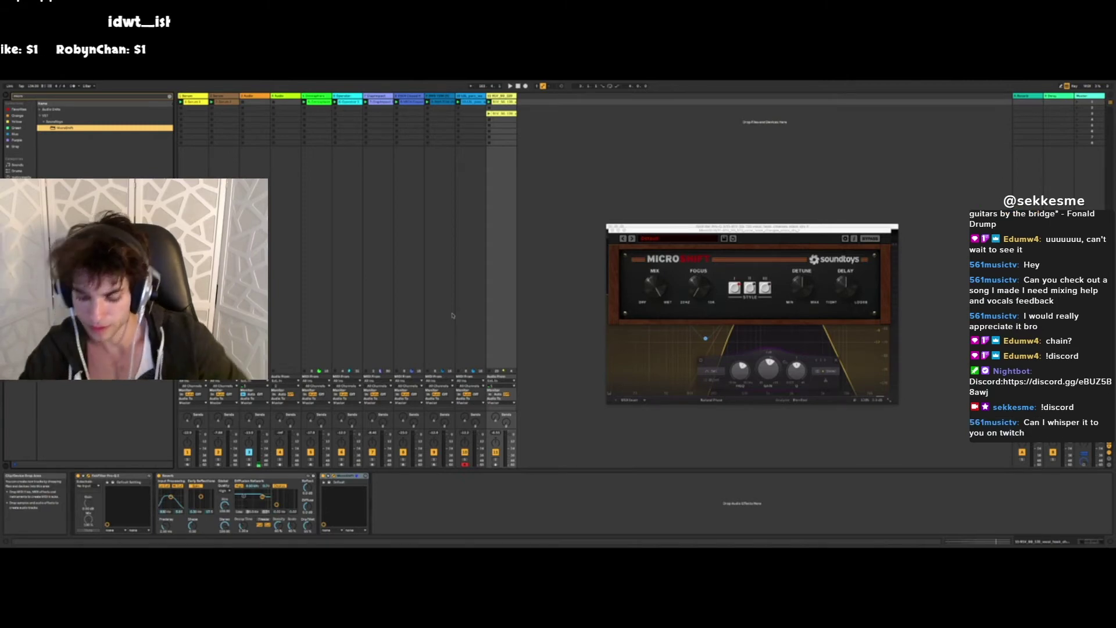
- Play the beat and lower MicroShift's Mix to 35%
key(space)
click(654, 316)
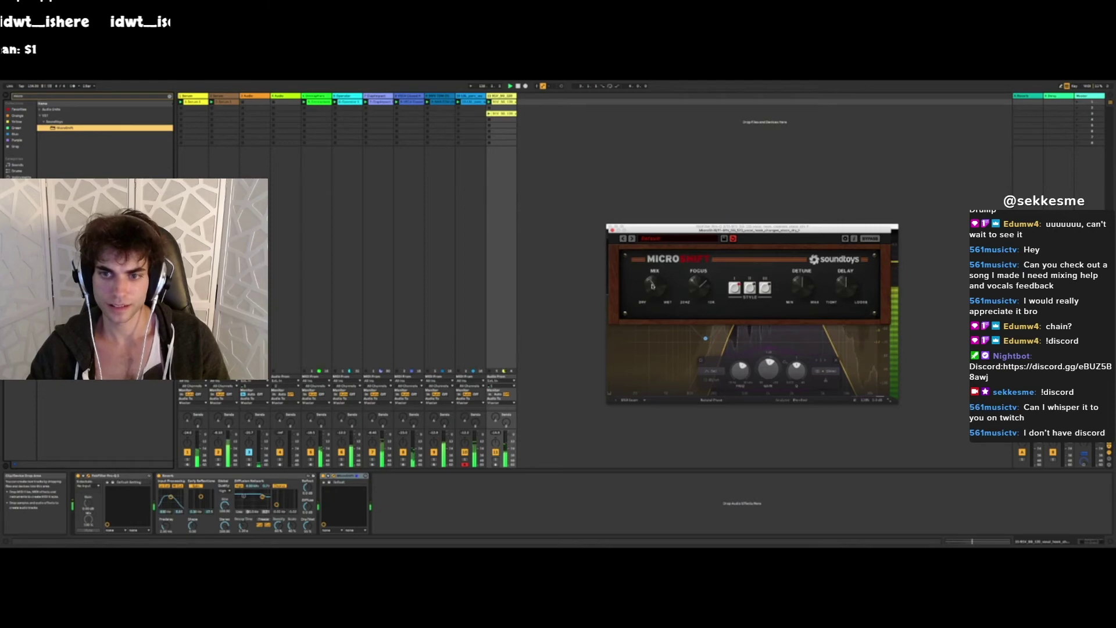
drag(699, 293, 651, 310)
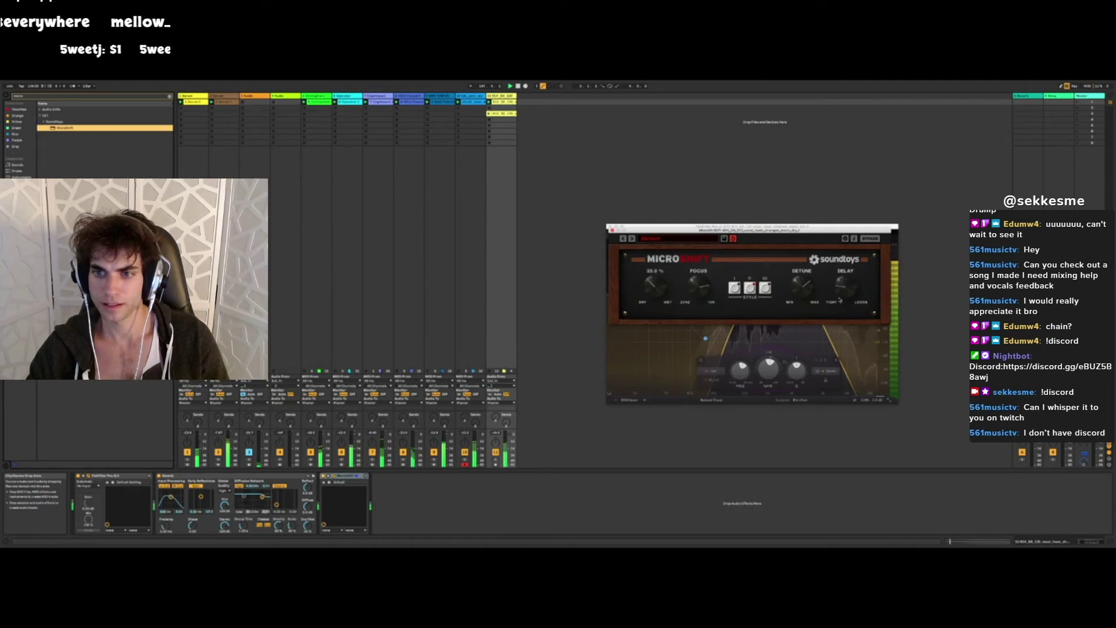
- Raise the high cut frequency in the vocal's Pro-Q 3 and move the upper-mid boost to a higher frequency
click(768, 226)
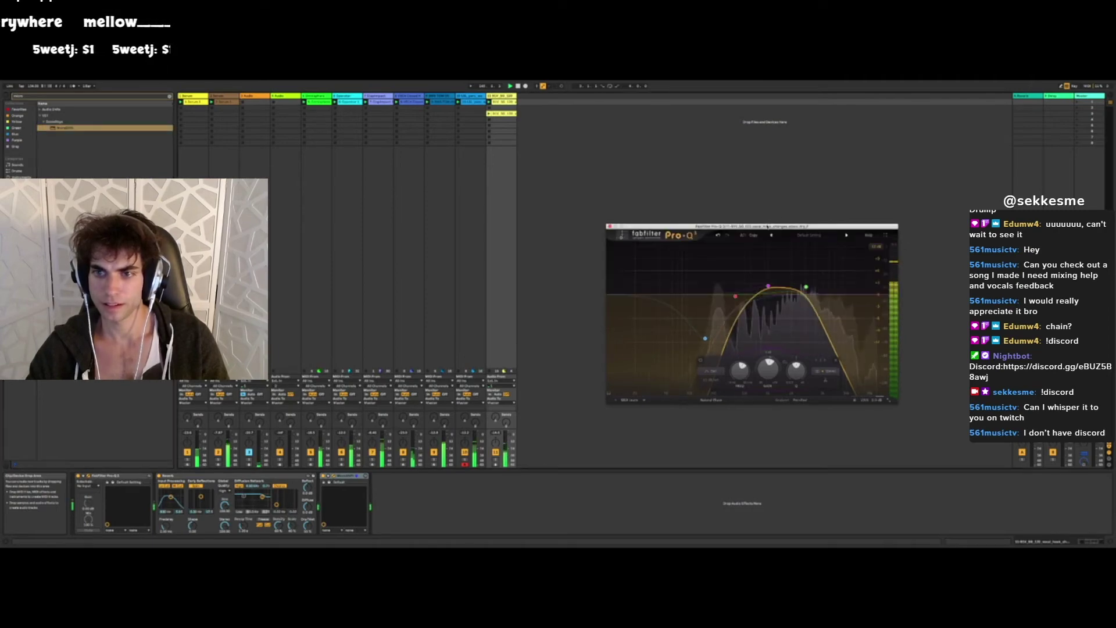
drag(807, 288, 821, 289)
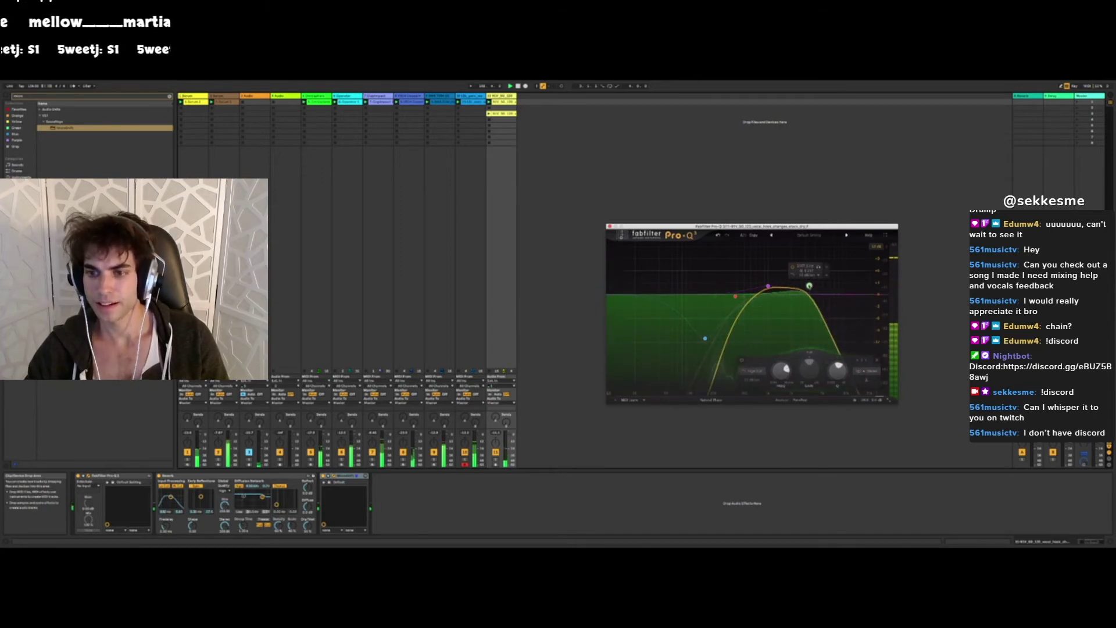
mouse_move(810, 286)
mouse_down()
mouse_move(791, 283)
mouse_move(815, 287)
mouse_up()
click(804, 282)
click(803, 284)
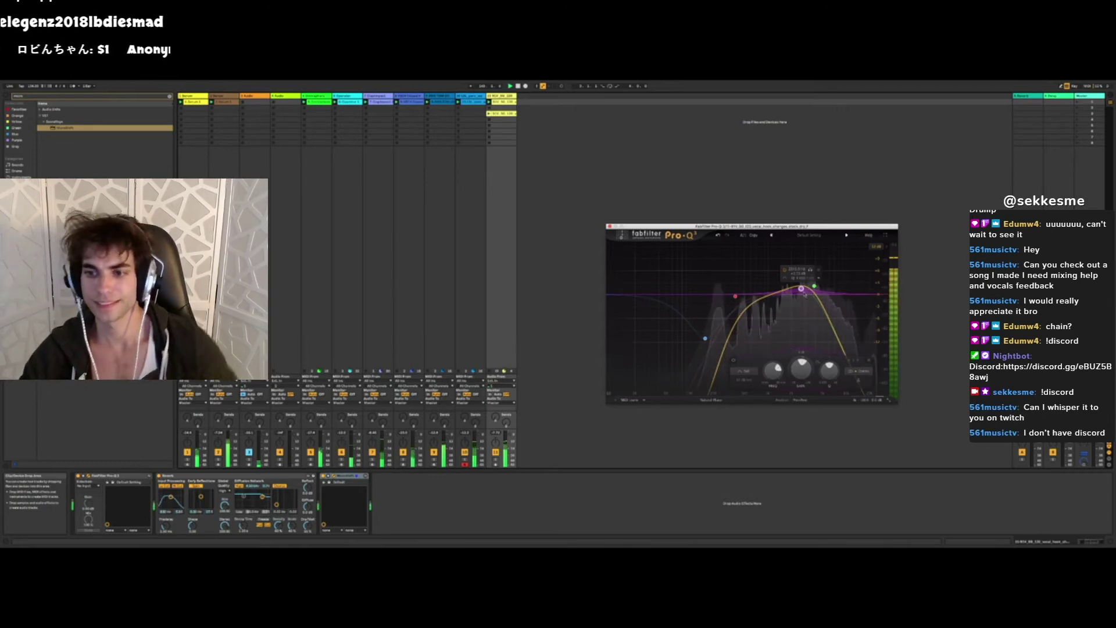
- Shift the vocal Pro-Q 3's upper-mid boost slightly lower in frequency and add EchoBoy Jr. after MicroShift
drag(801, 289, 792, 285)
click(502, 96)
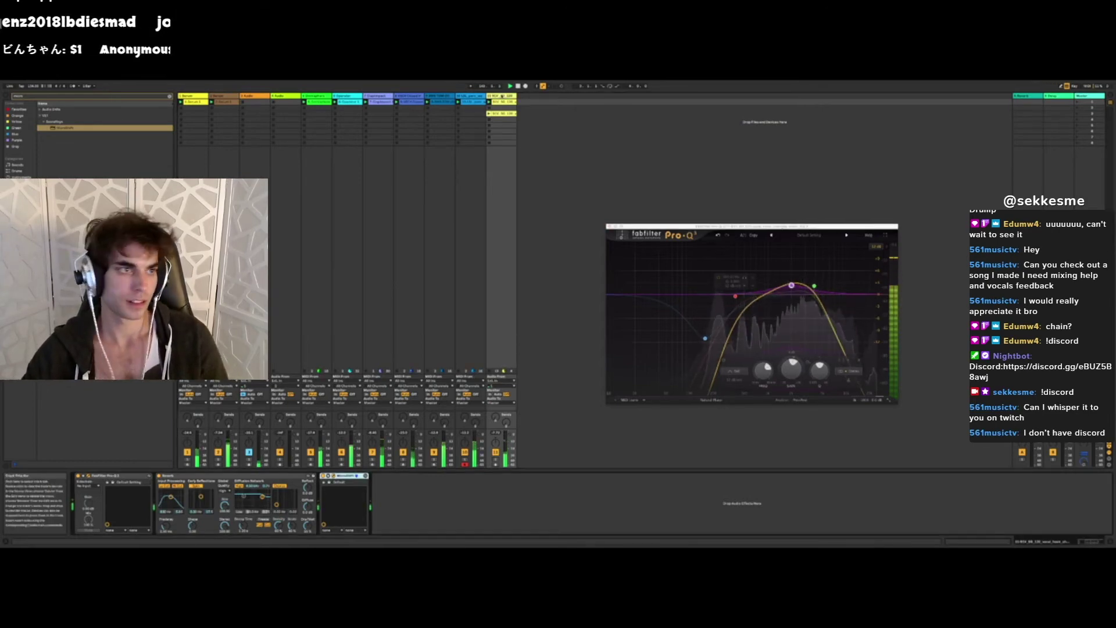
click(169, 96)
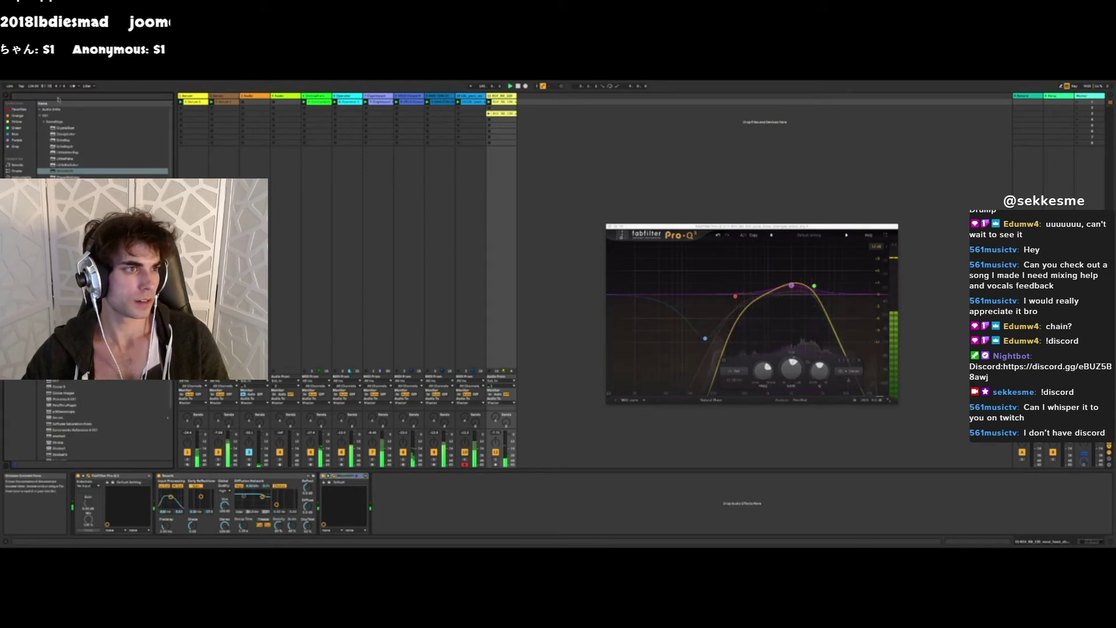
text(echo)
click(64, 135)
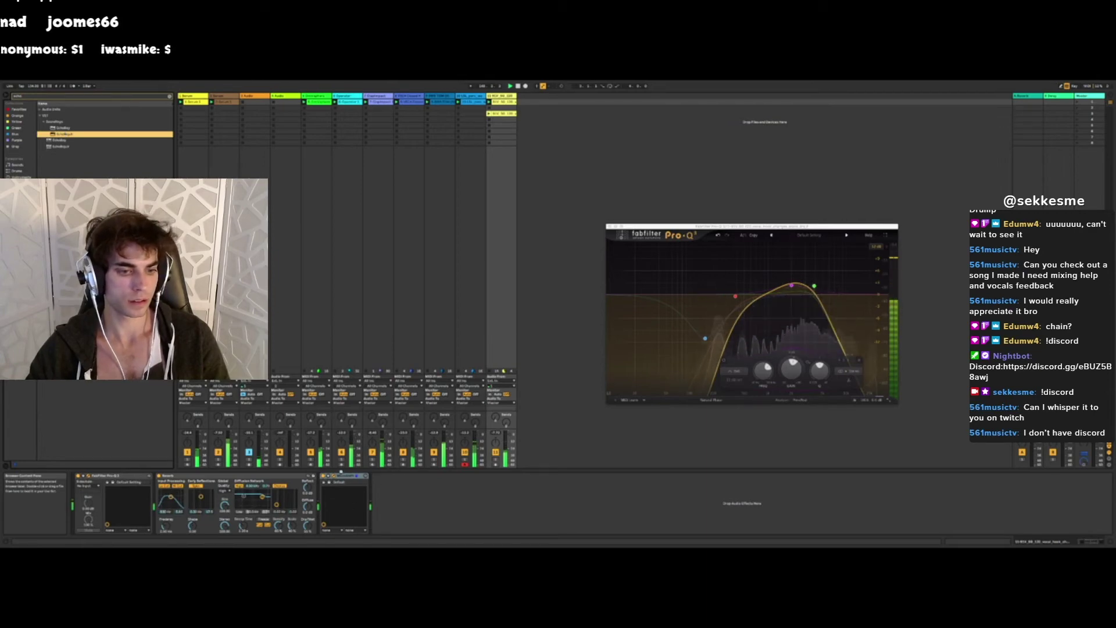
click(346, 477)
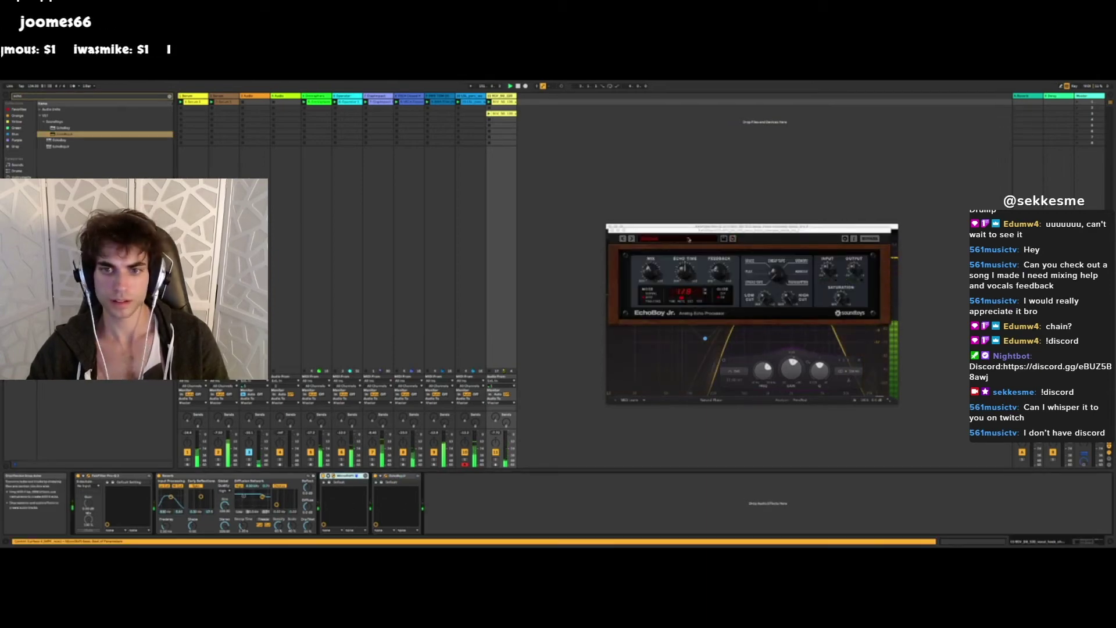
- Change EchoBoy Jr.'s Echo Time to a longer note value than 1/8 and close the open plug-in windows
click(774, 278)
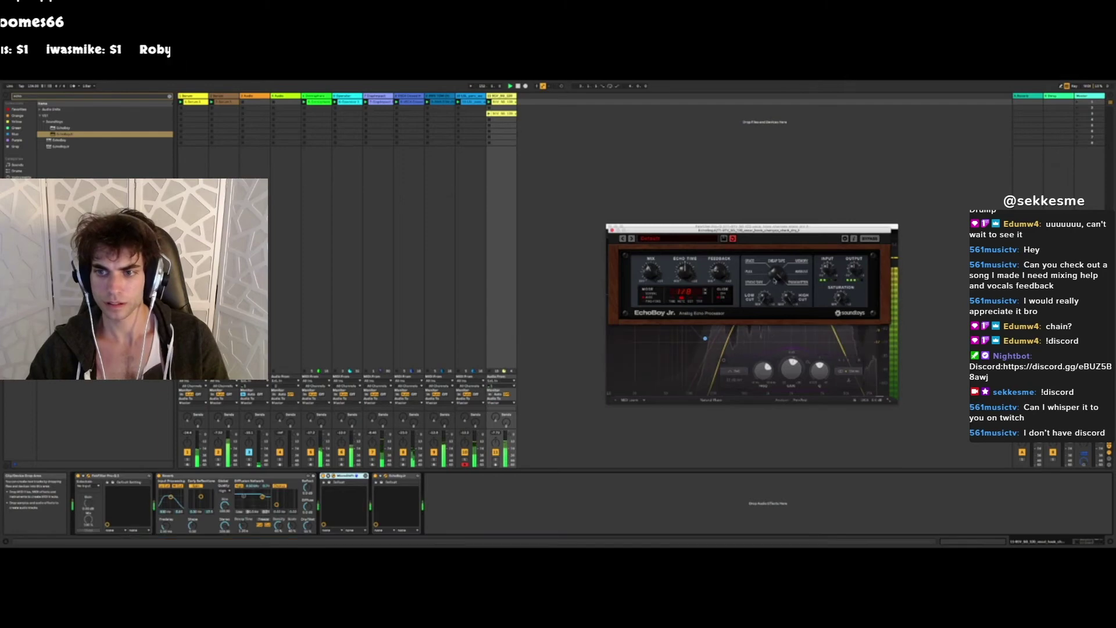
drag(686, 276, 687, 259)
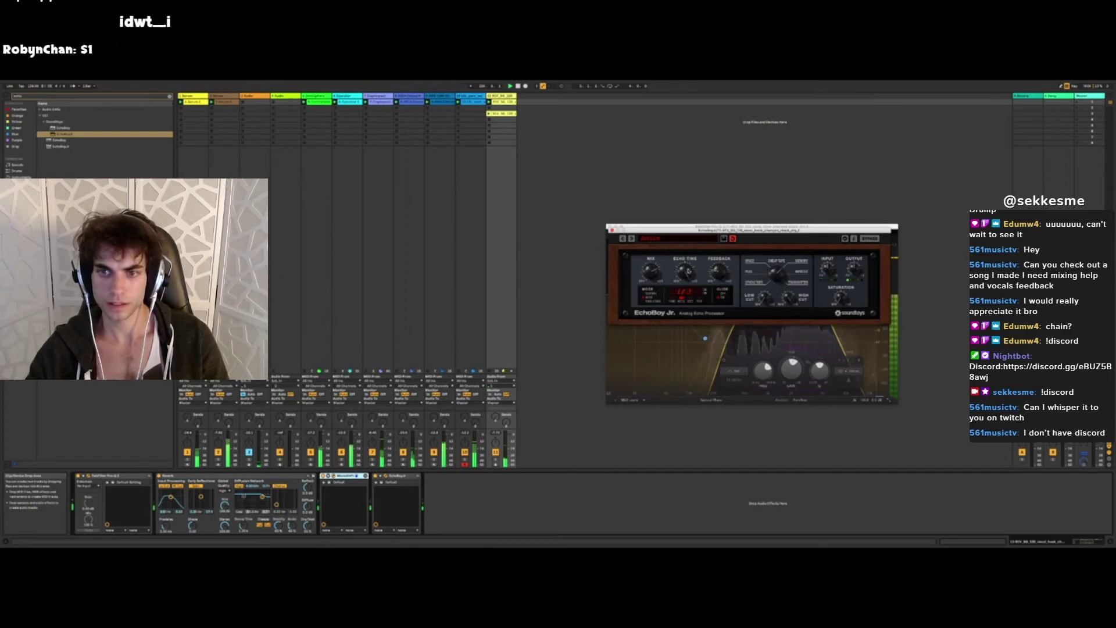
drag(685, 275, 685, 288)
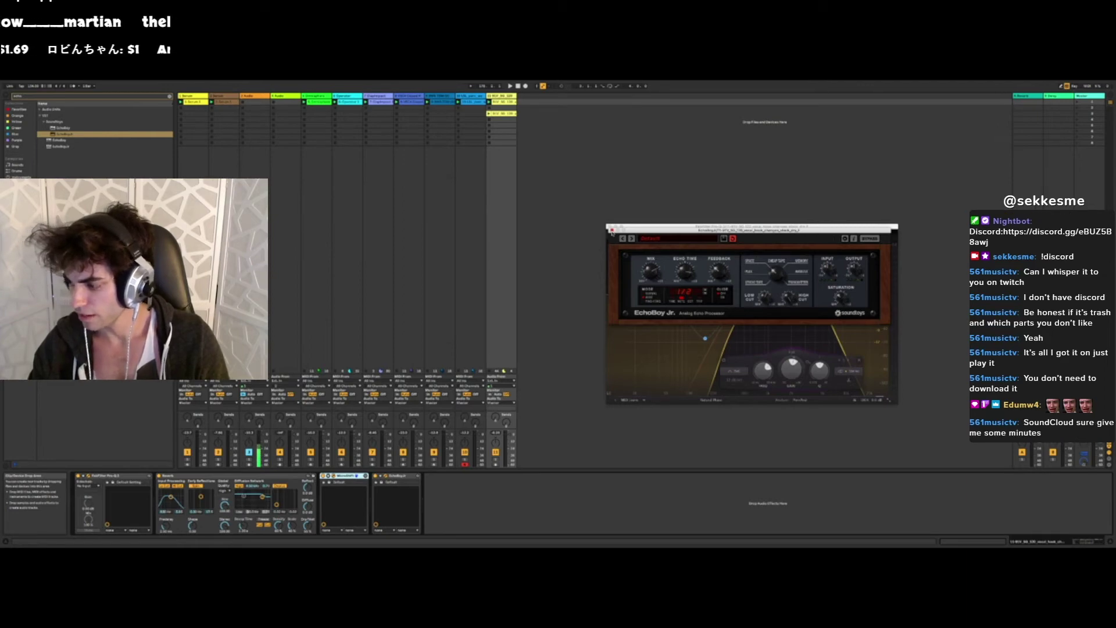
key(Tab)
key(Tab)
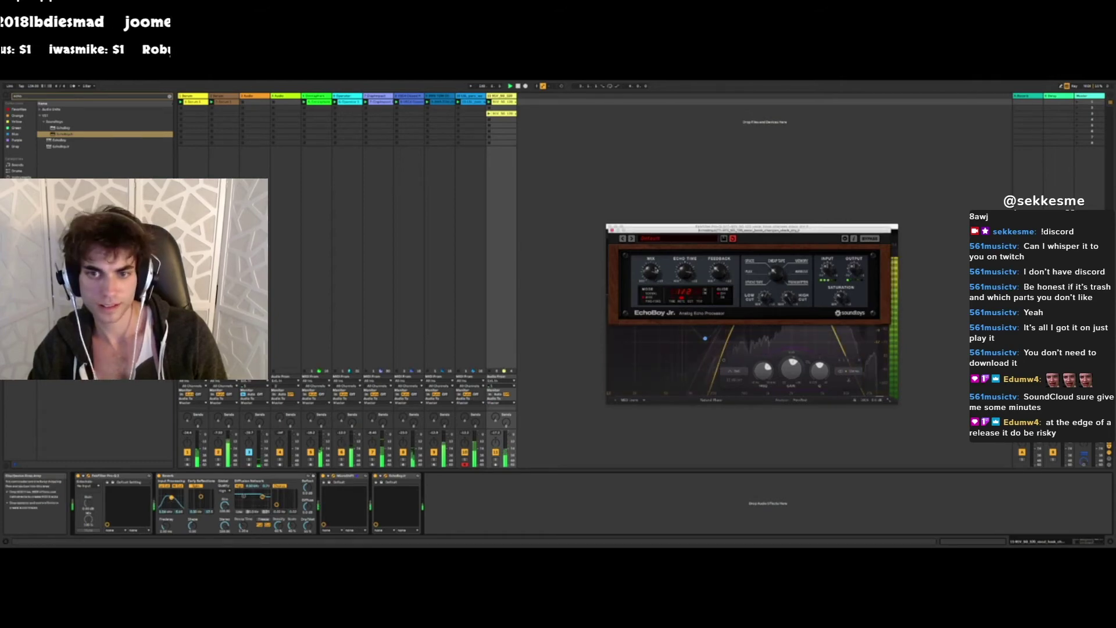
click(613, 230)
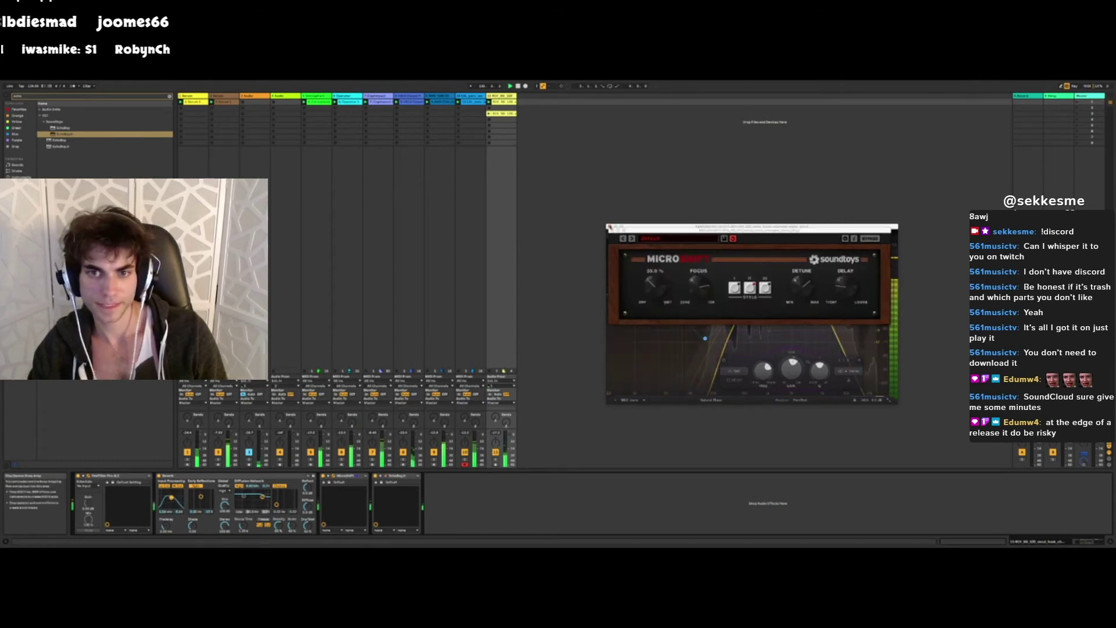
click(610, 228)
right_click(530, 108)
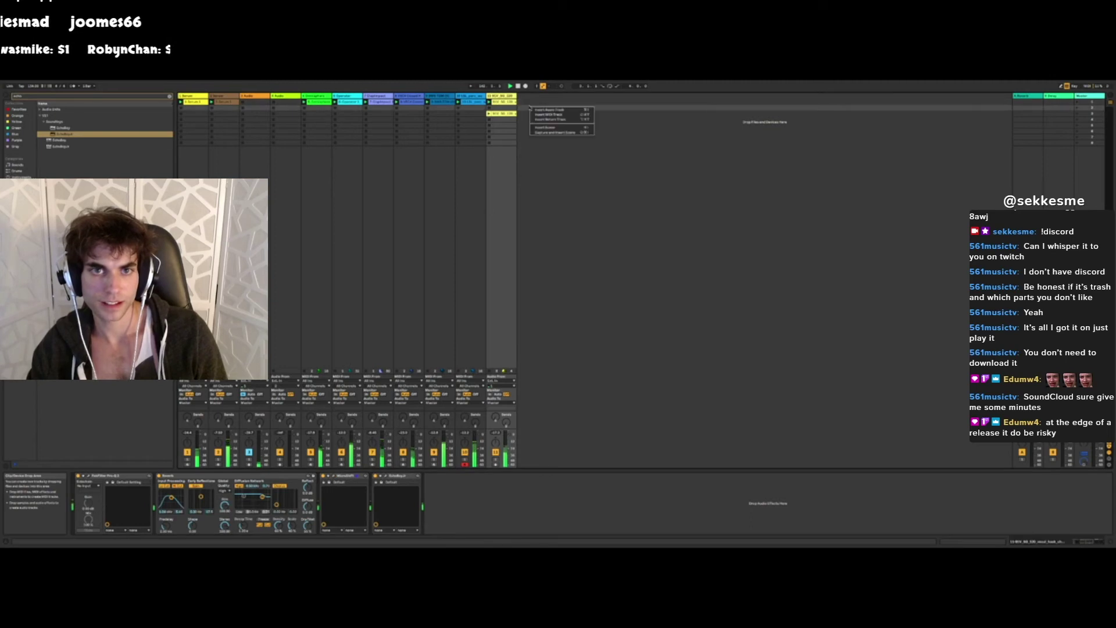
click(544, 121)
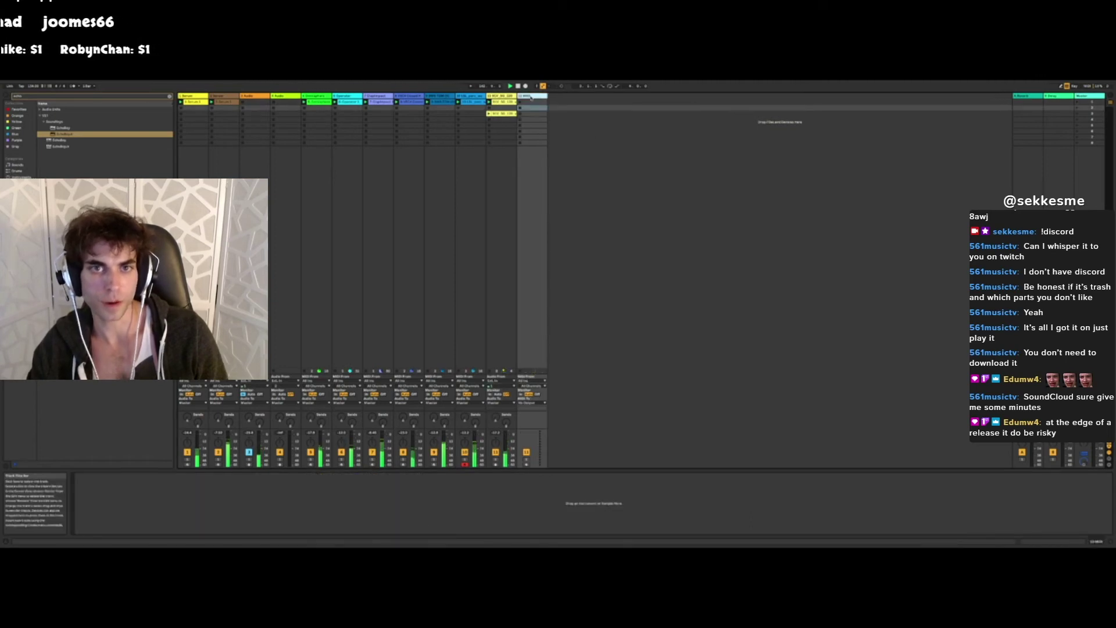
key(ctrl+z)
- Insert a new audio track after the vocal track and play the beat with the new track selected
right_click(533, 107)
click(552, 110)
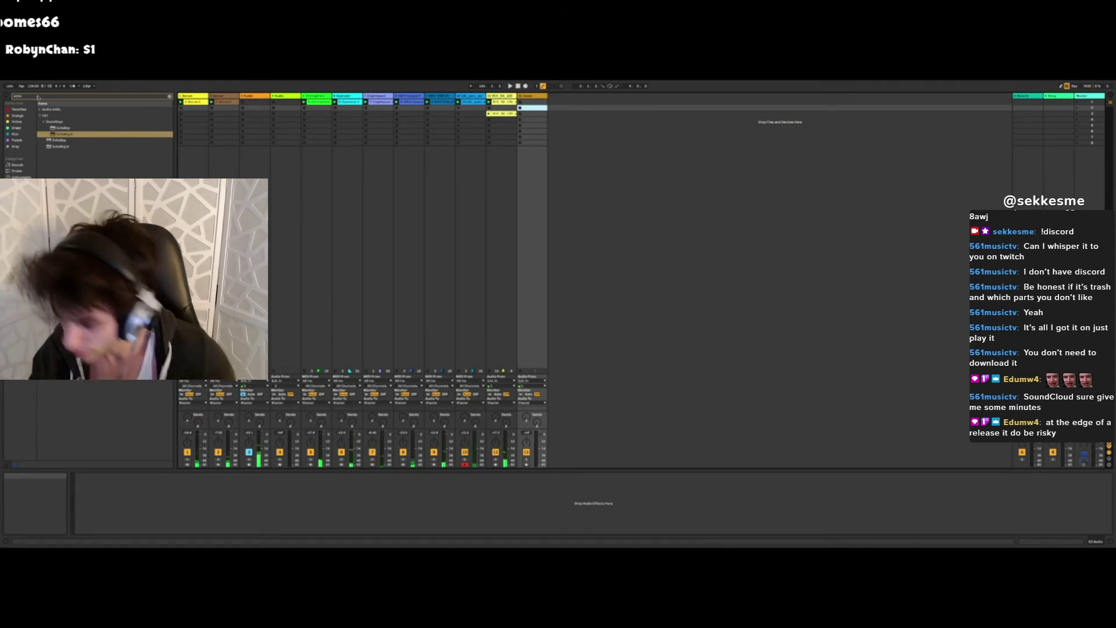
key(space)
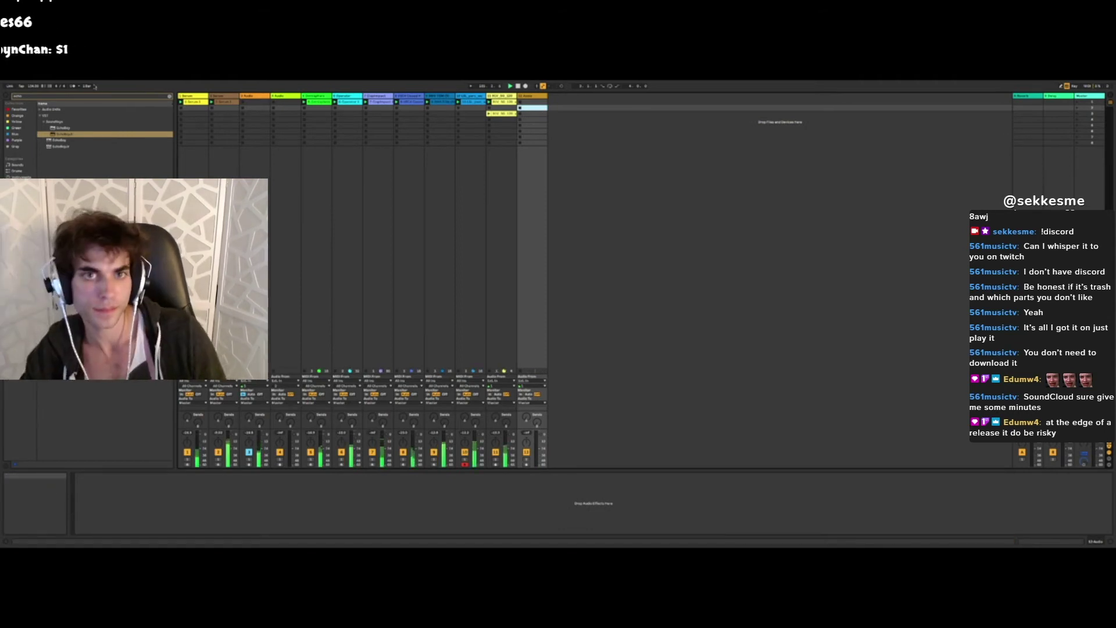
click(536, 96)
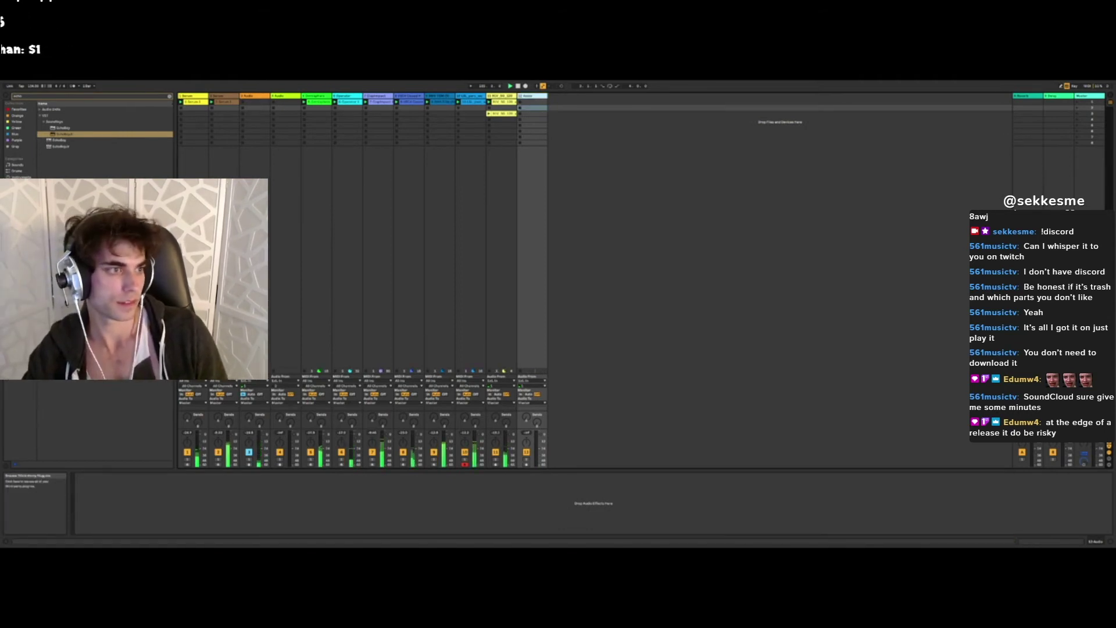
click(21, 183)
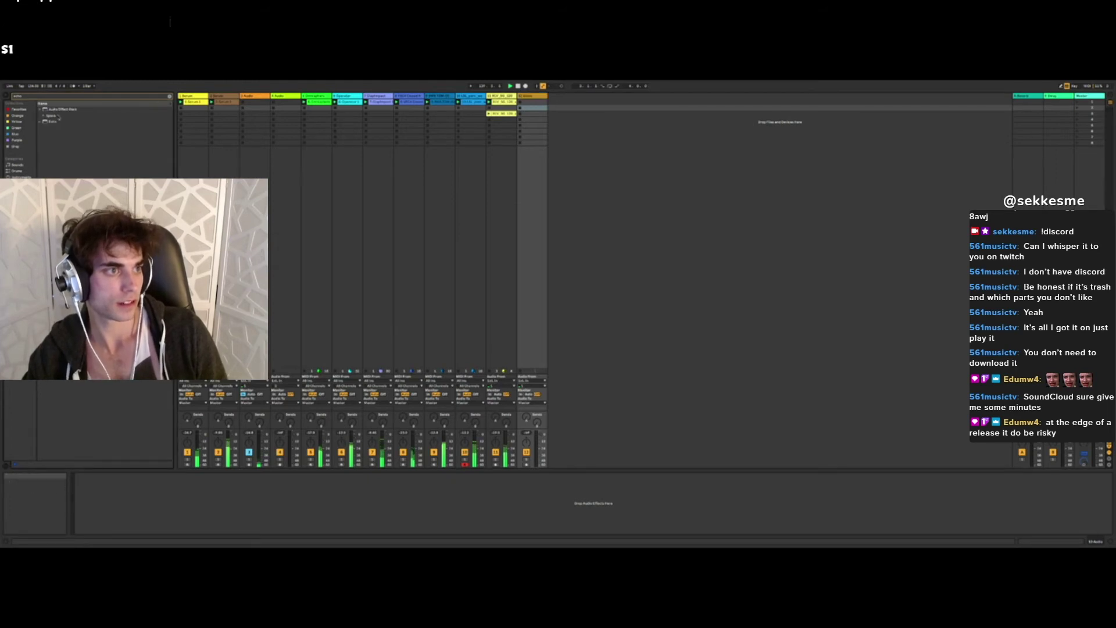
click(52, 109)
click(18, 202)
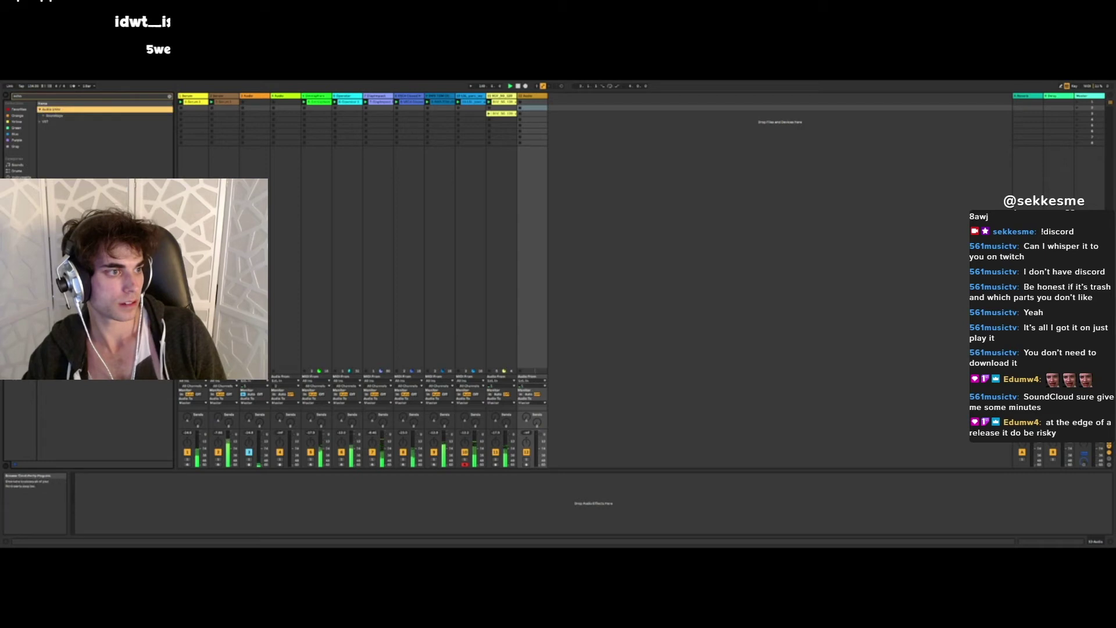
click(26, 175)
click(25, 183)
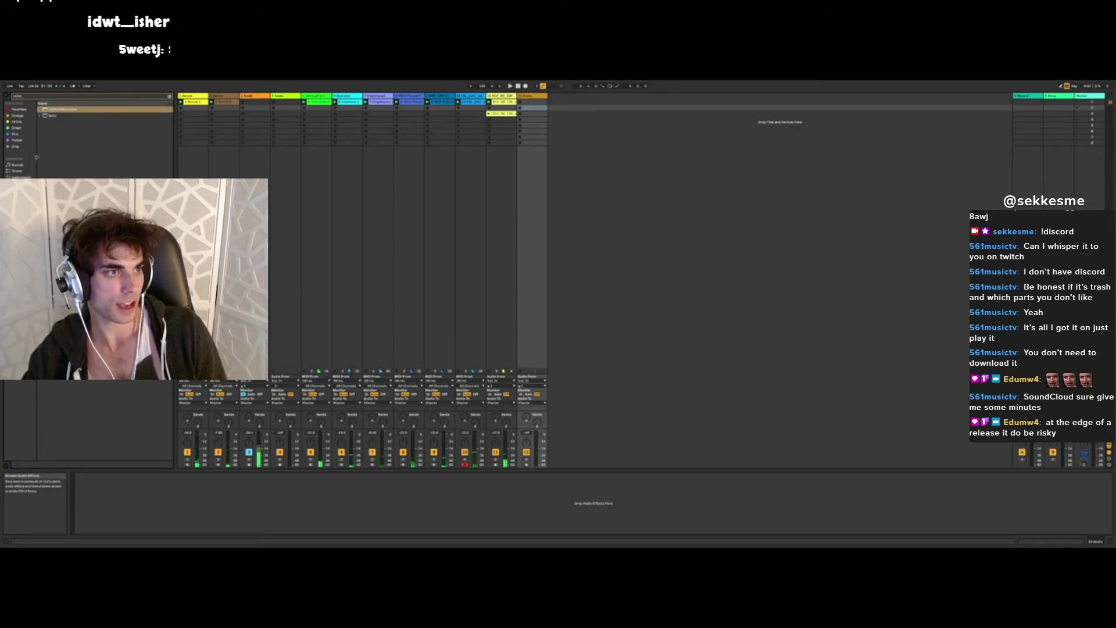
- Clear the echo search, look for loops in the sample folder and audition the drumkit's drum loops
key(BackSpace)
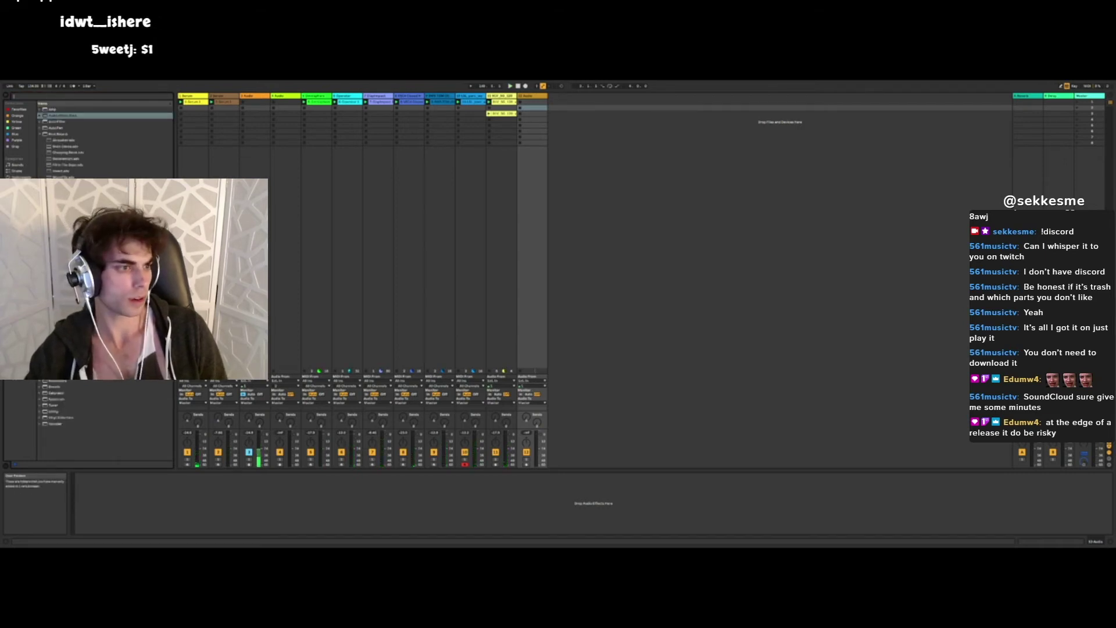
click(23, 262)
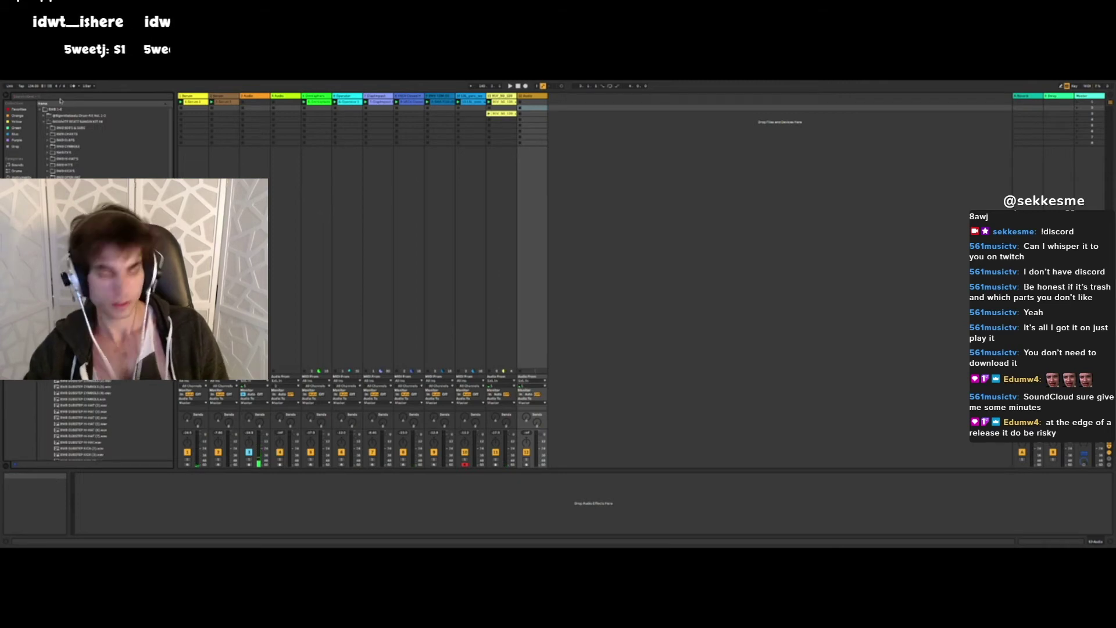
text(voc)
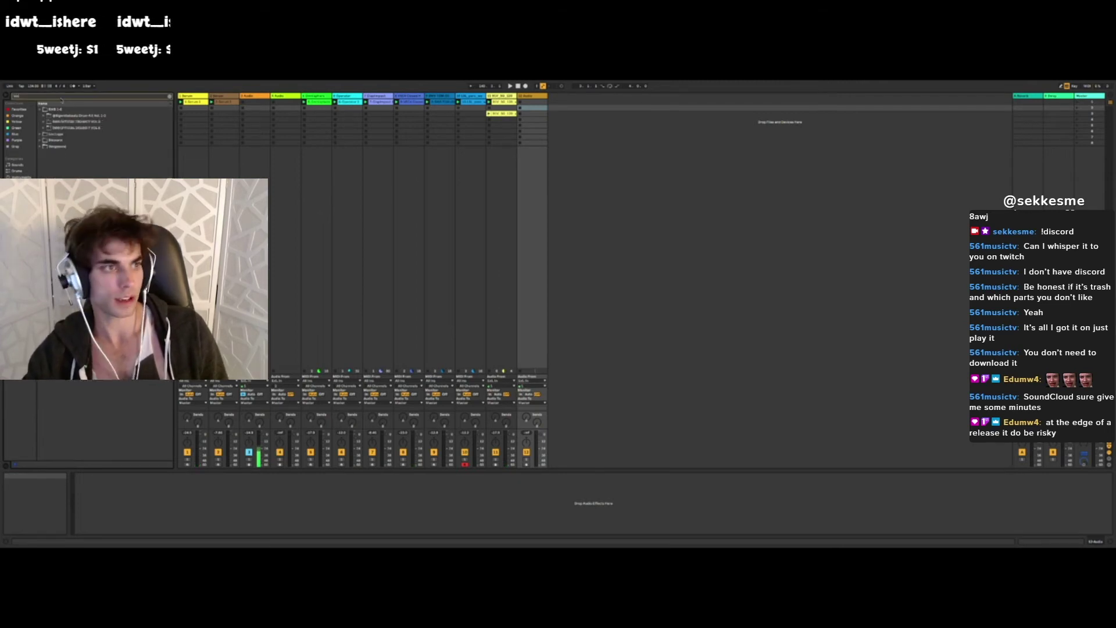
click(44, 122)
click(50, 128)
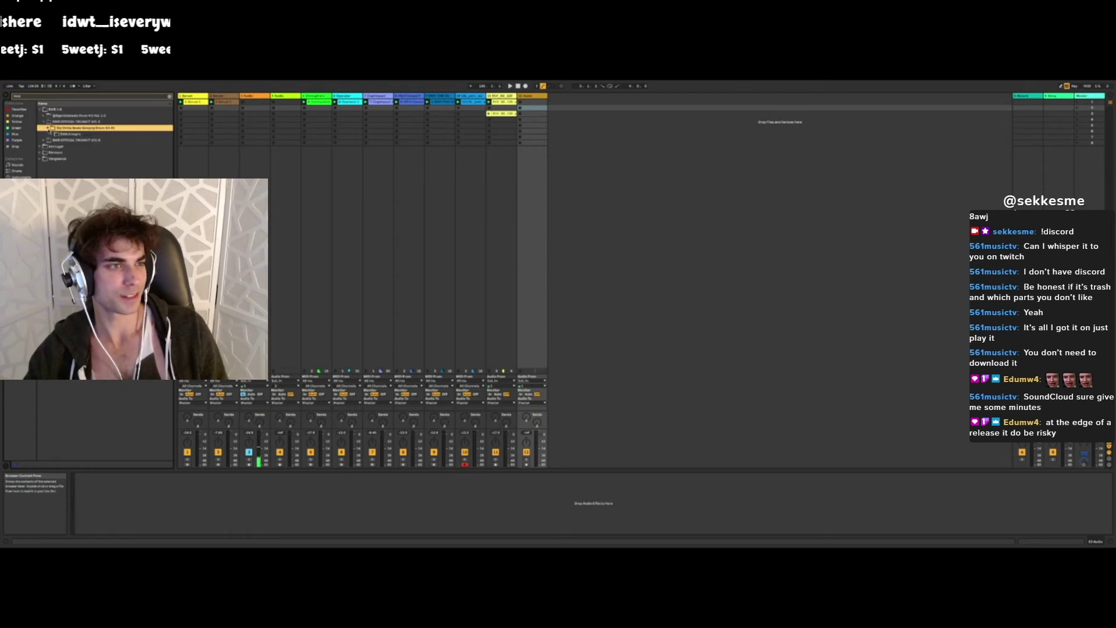
click(53, 134)
click(71, 165)
key(Down)
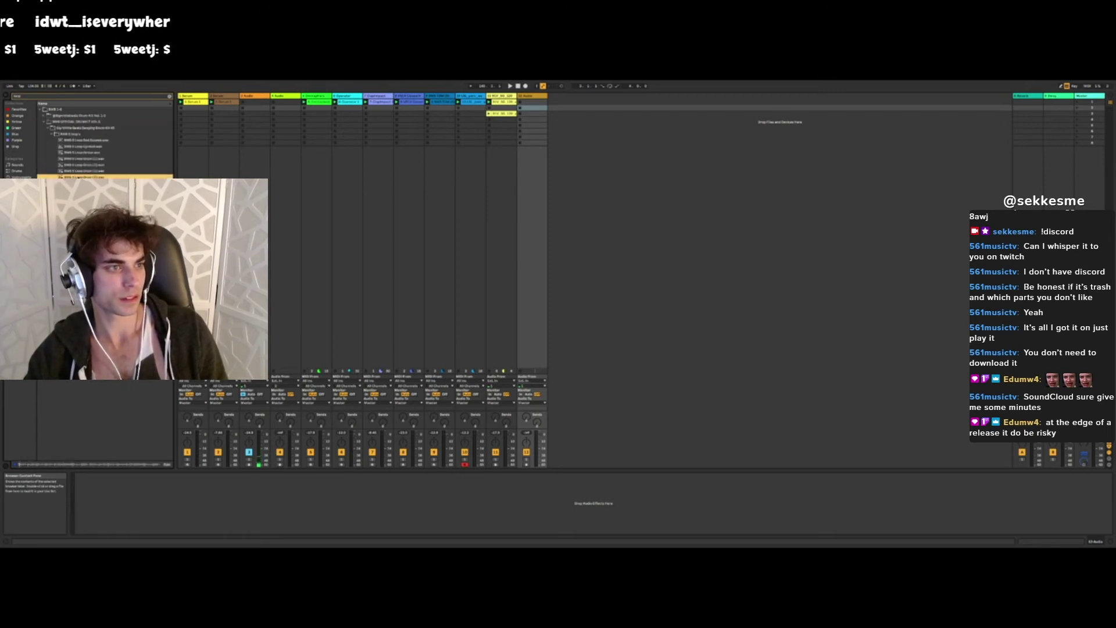
key(Down)
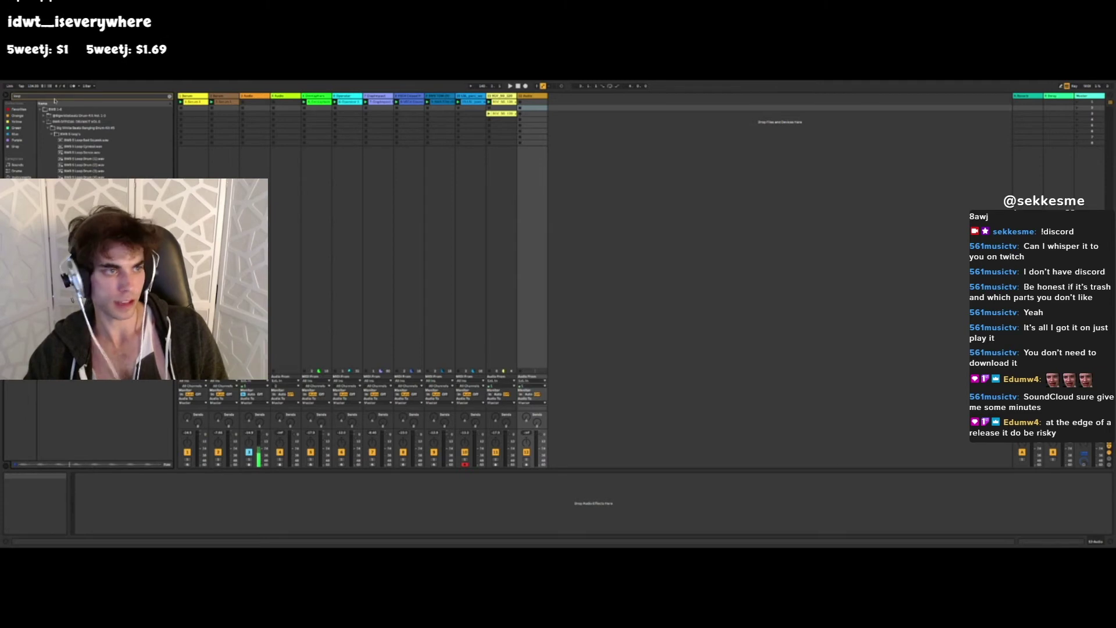
- Search the sample folder for Latin sounds and audition the acoustic Latin guitar loops against the playing beat
key(BackSpace)
key(BackSpace)
key(BackSpace)
text(retro)
click(54, 109)
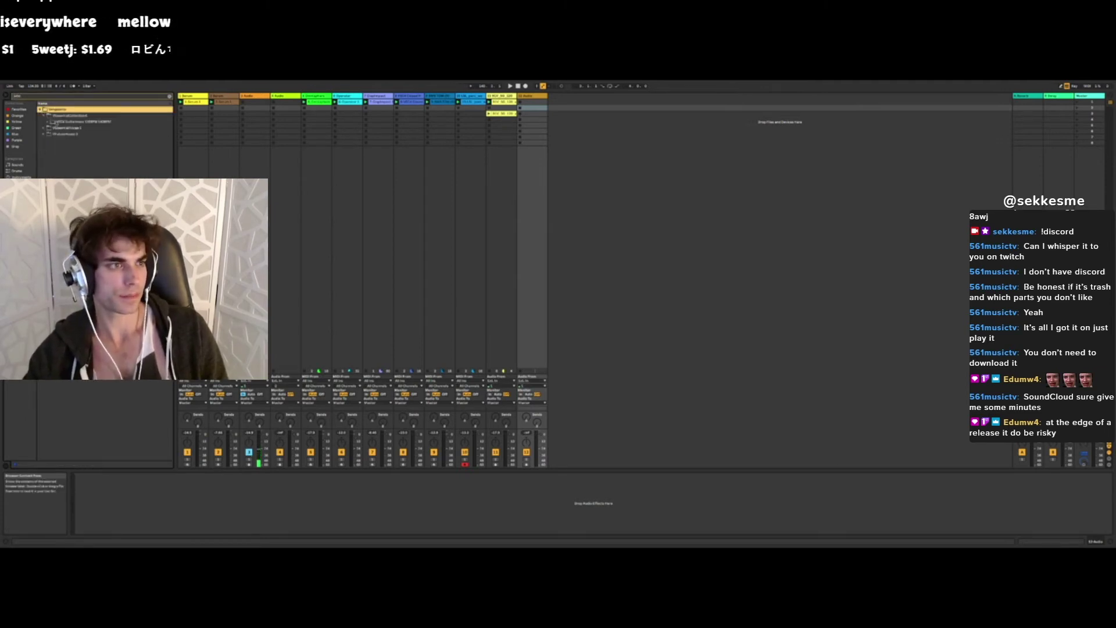
click(47, 122)
click(52, 128)
click(81, 190)
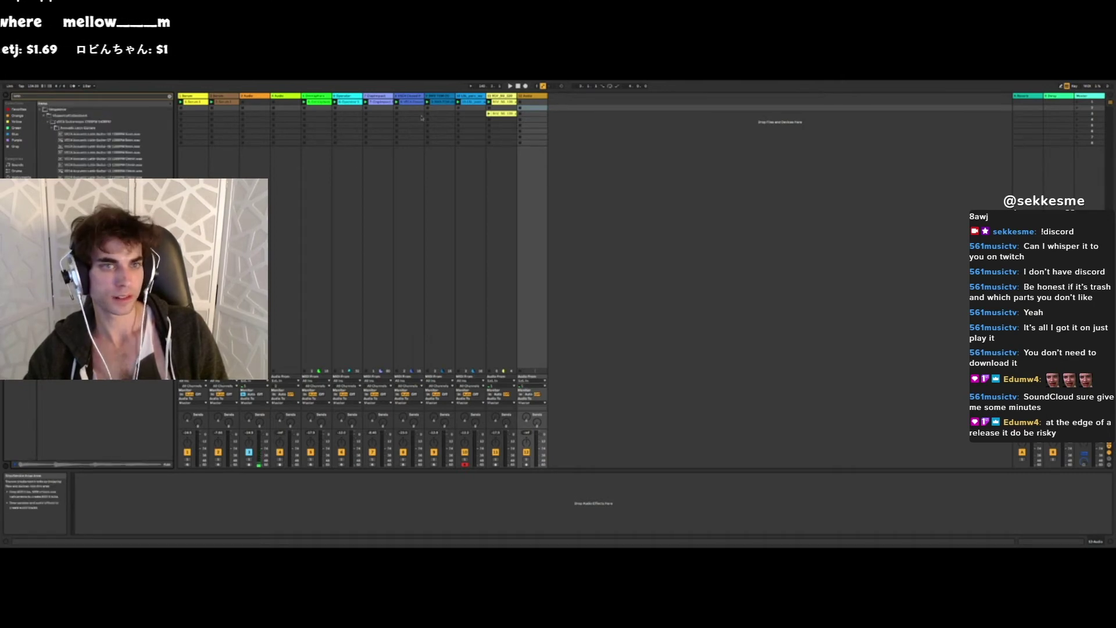
key(Down)
key(space)
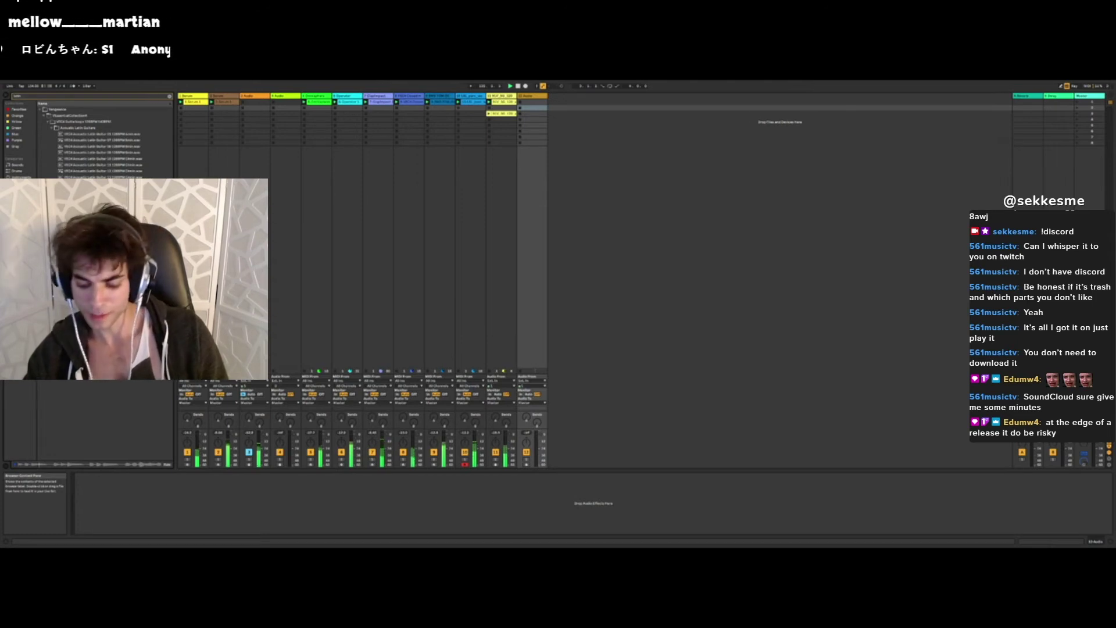
key(Down)
key(Down)
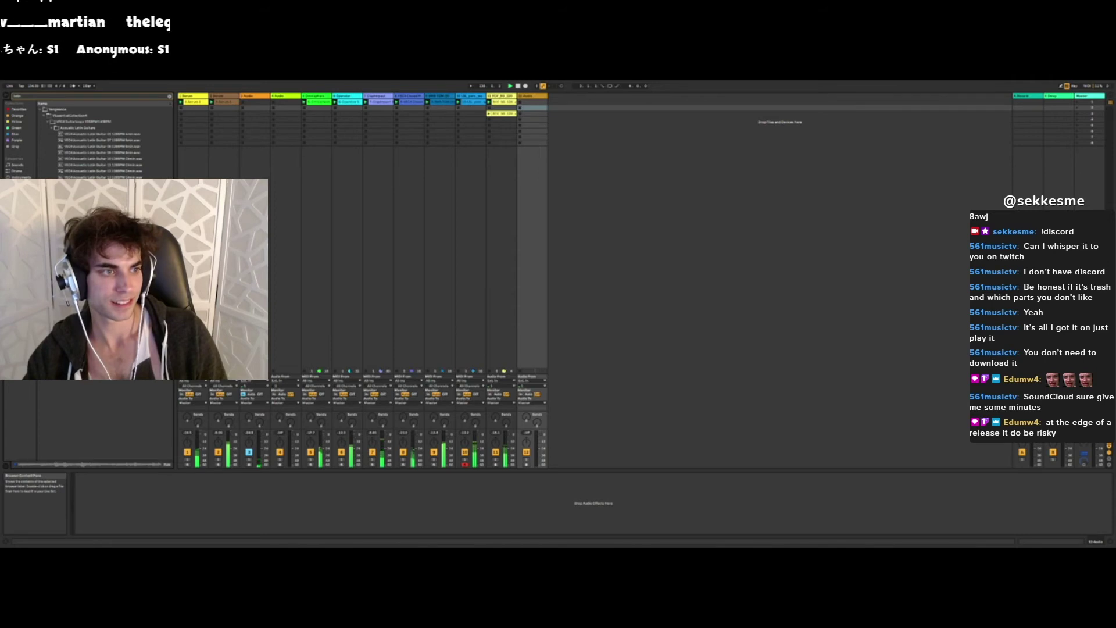
key(Down)
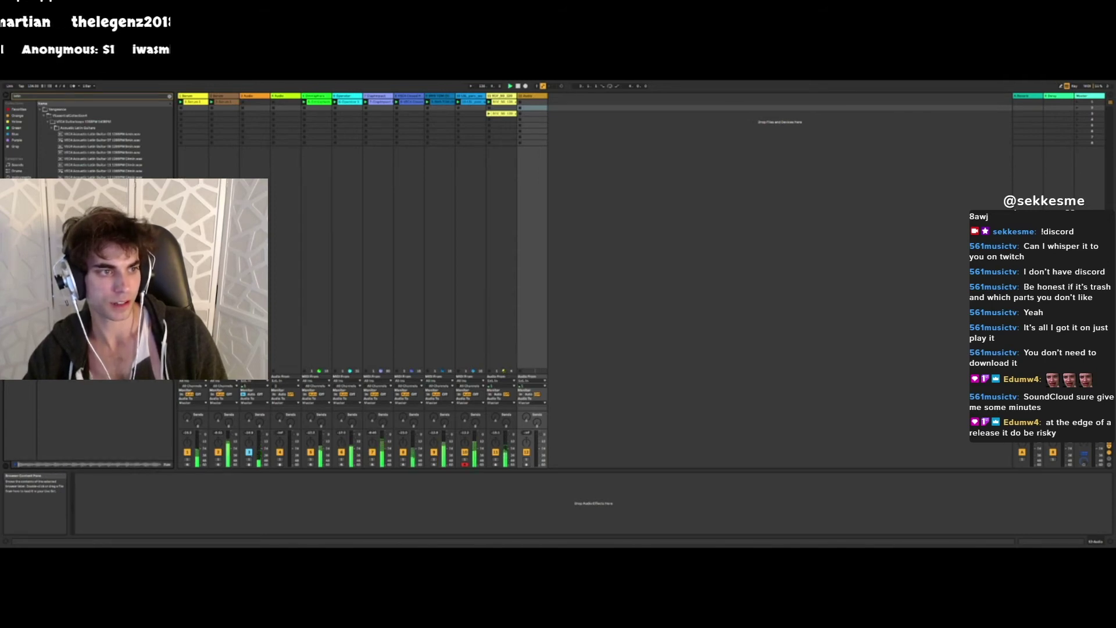
key(Down)
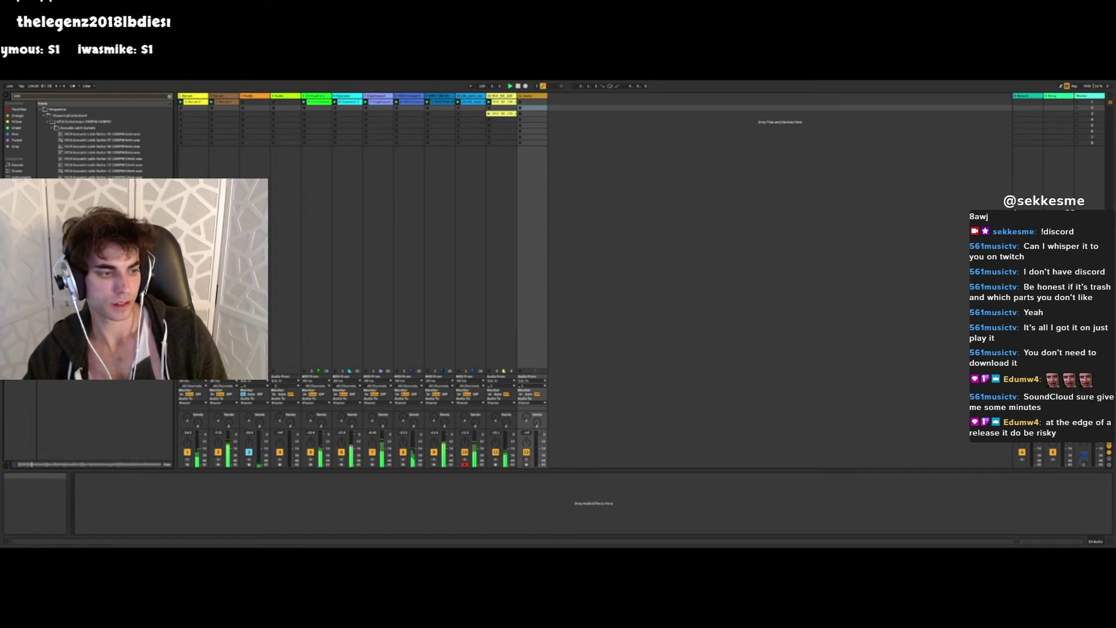
key(Down)
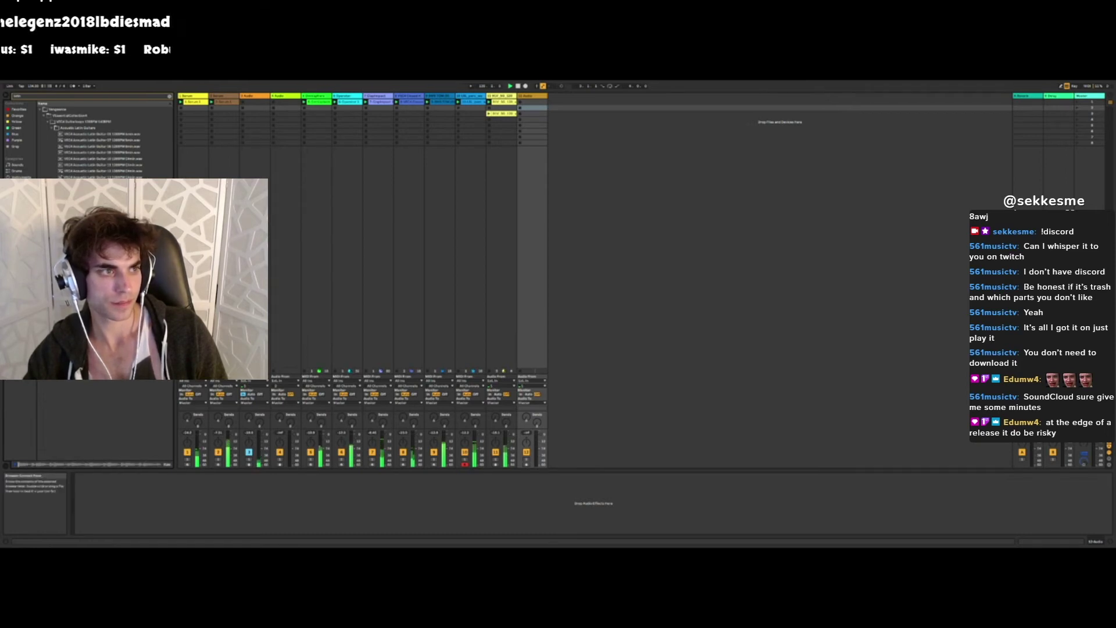
- Place a Latin House Loop sample in the new audio track's first slot, launch it and open its clip view
click(53, 127)
click(44, 135)
click(47, 128)
click(52, 134)
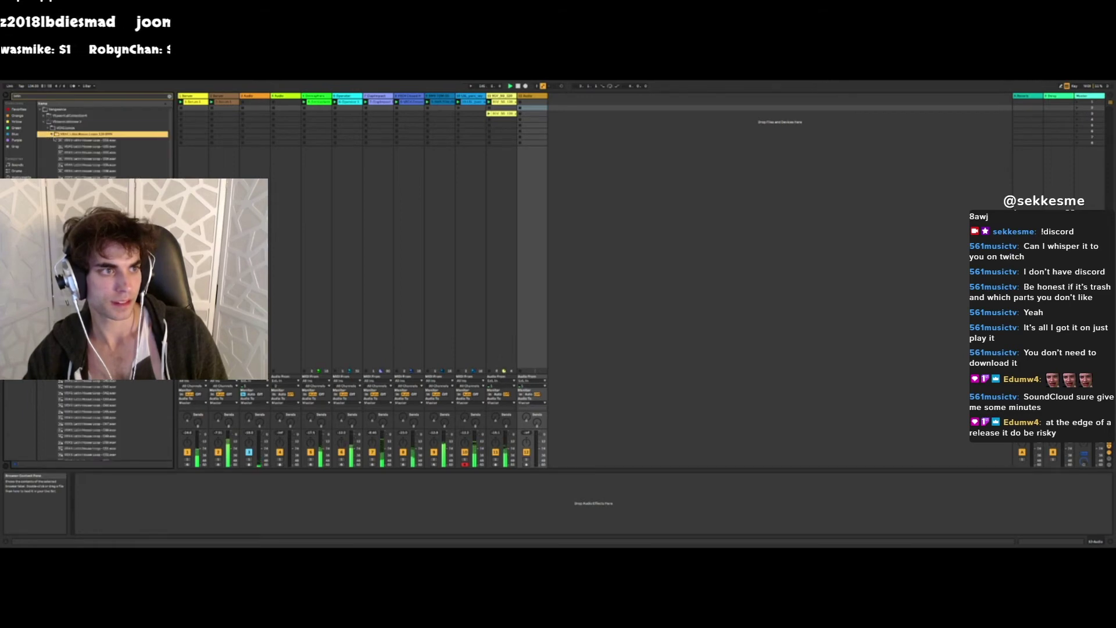
click(87, 210)
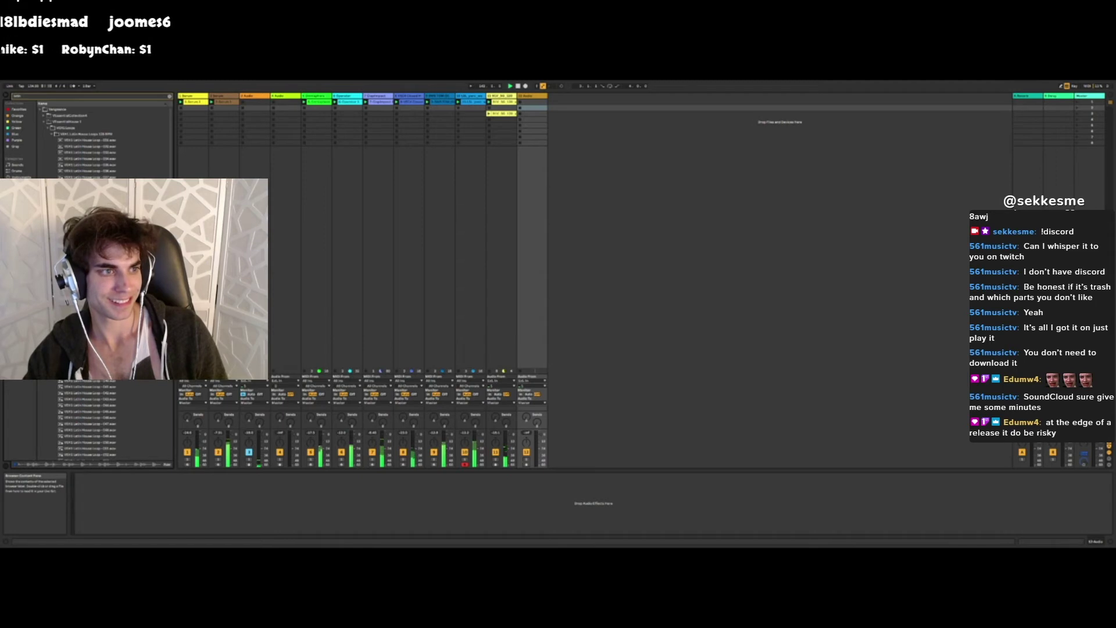
drag(87, 210, 527, 102)
click(521, 101)
double_click(532, 102)
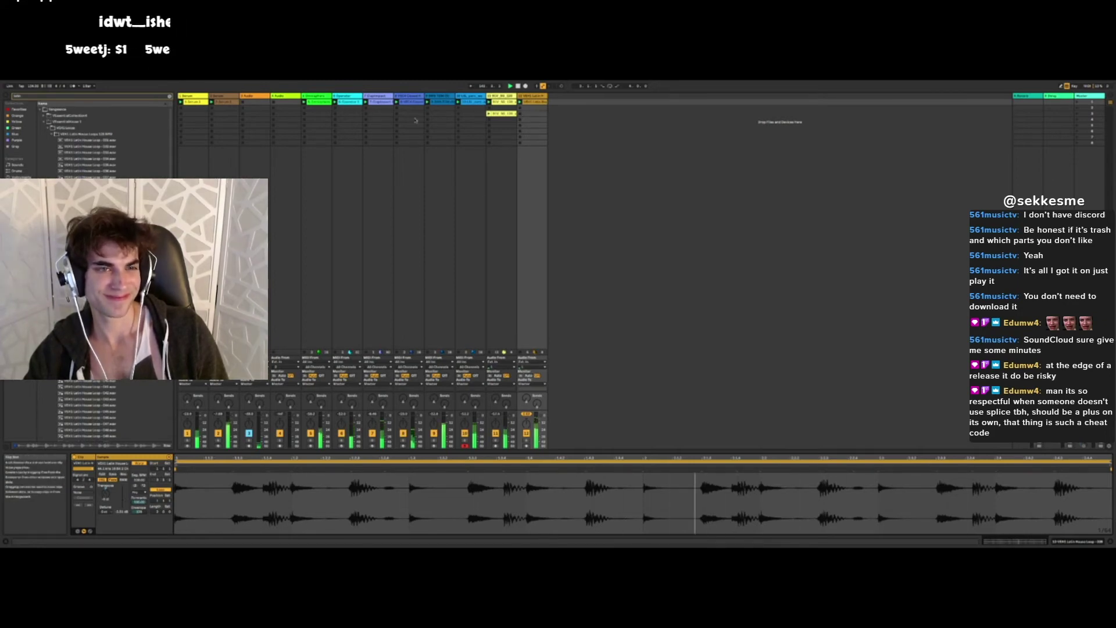
- Delete the off-beat notes near the end of the first bar in the brown Serum track's third-slot clip and play the beat
click(229, 102)
double_click(224, 114)
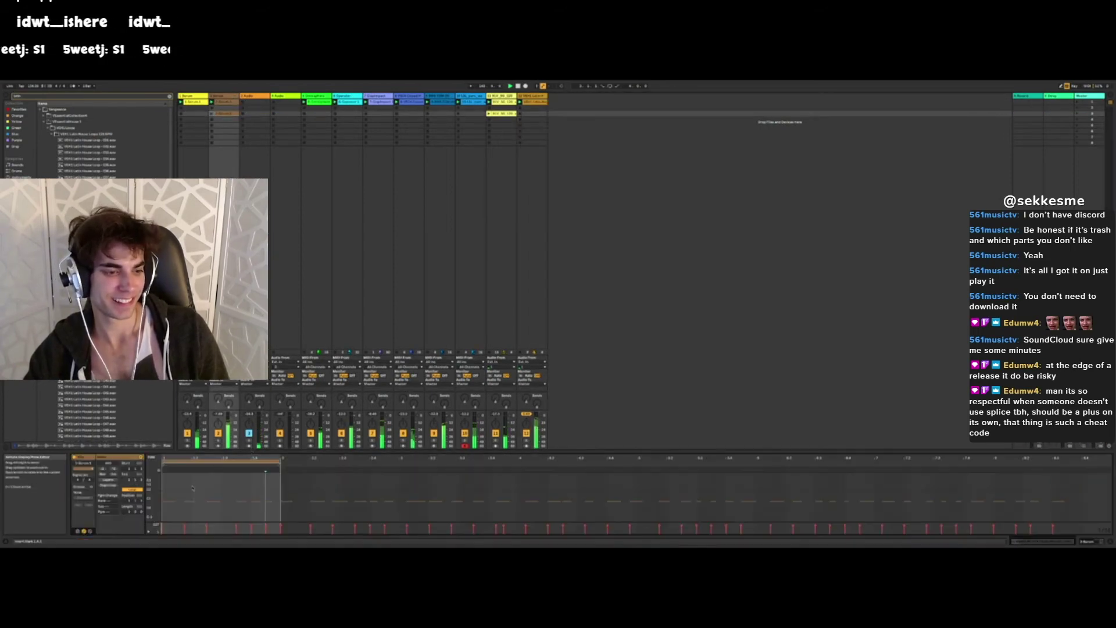
click(174, 492)
drag(178, 493, 291, 515)
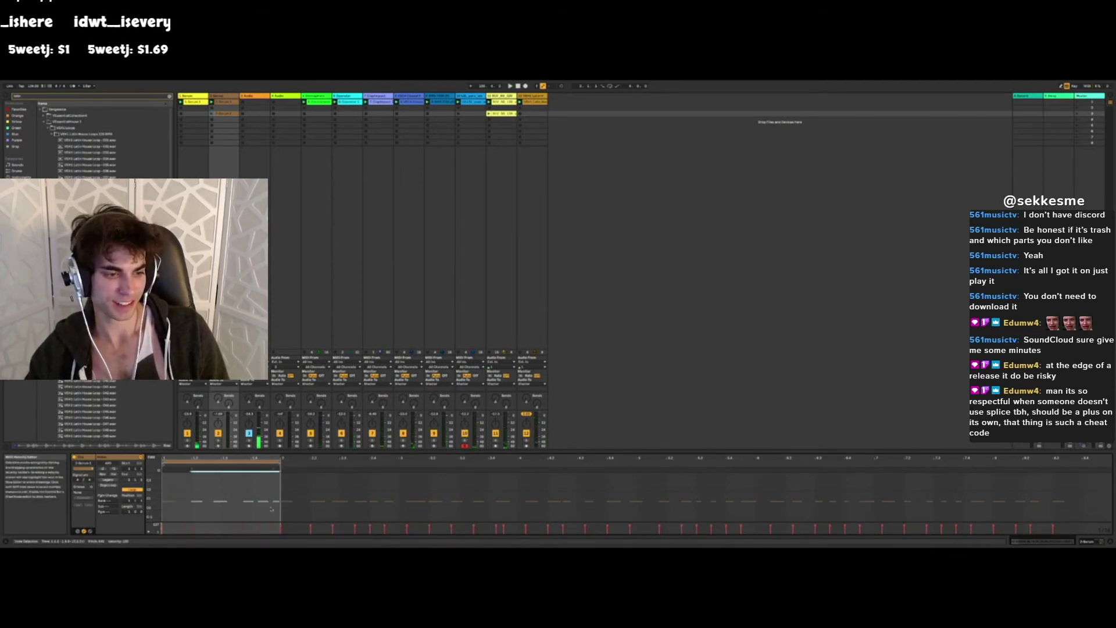
click(230, 490)
drag(231, 490, 281, 528)
key(Delete)
key(space)
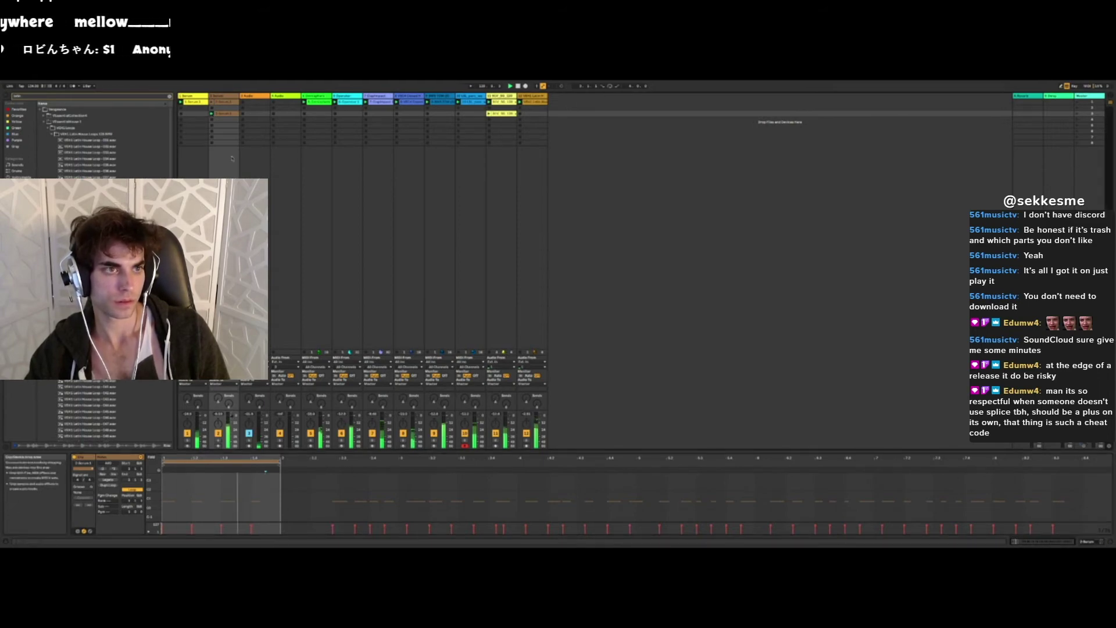
- Add a Compressor and a Utility to the end of the brown Serum track's device chain, raising the compressor's attack
double_click(224, 96)
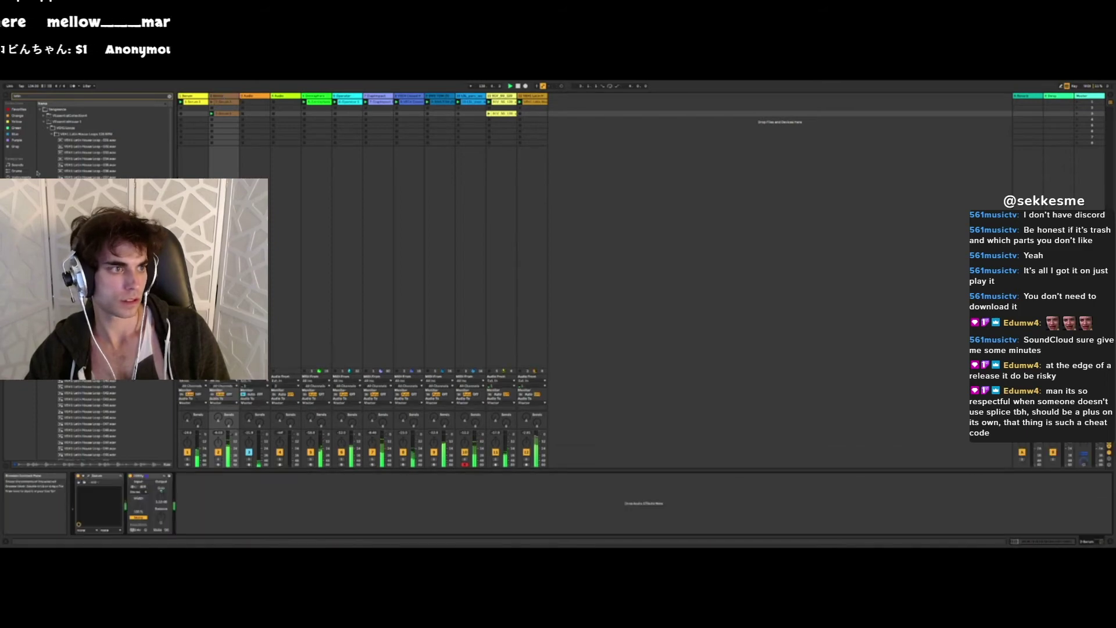
click(21, 201)
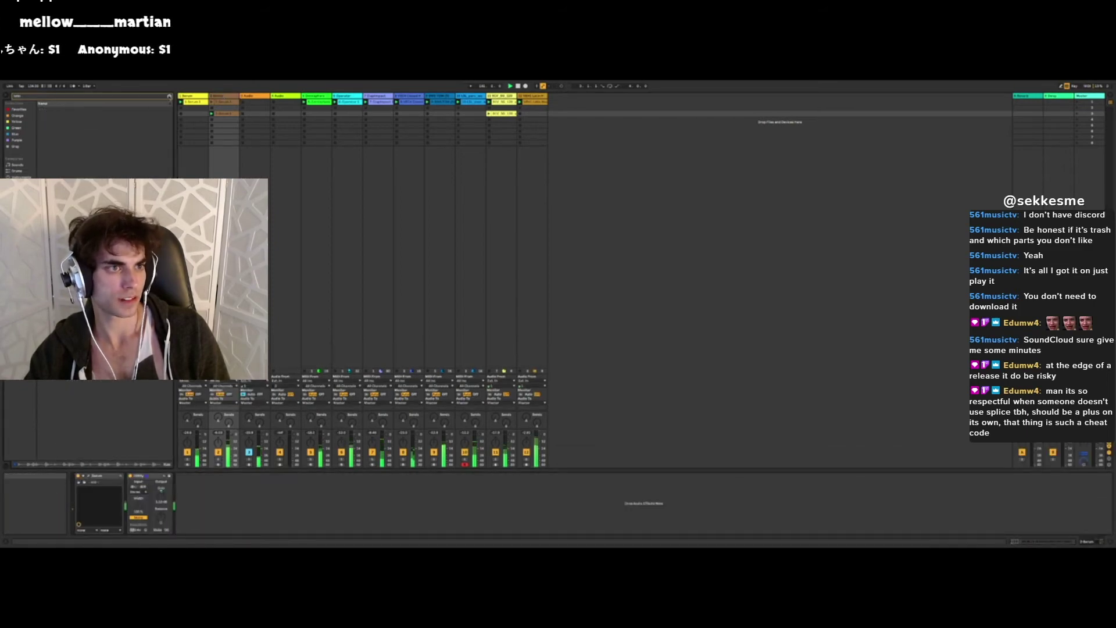
click(170, 96)
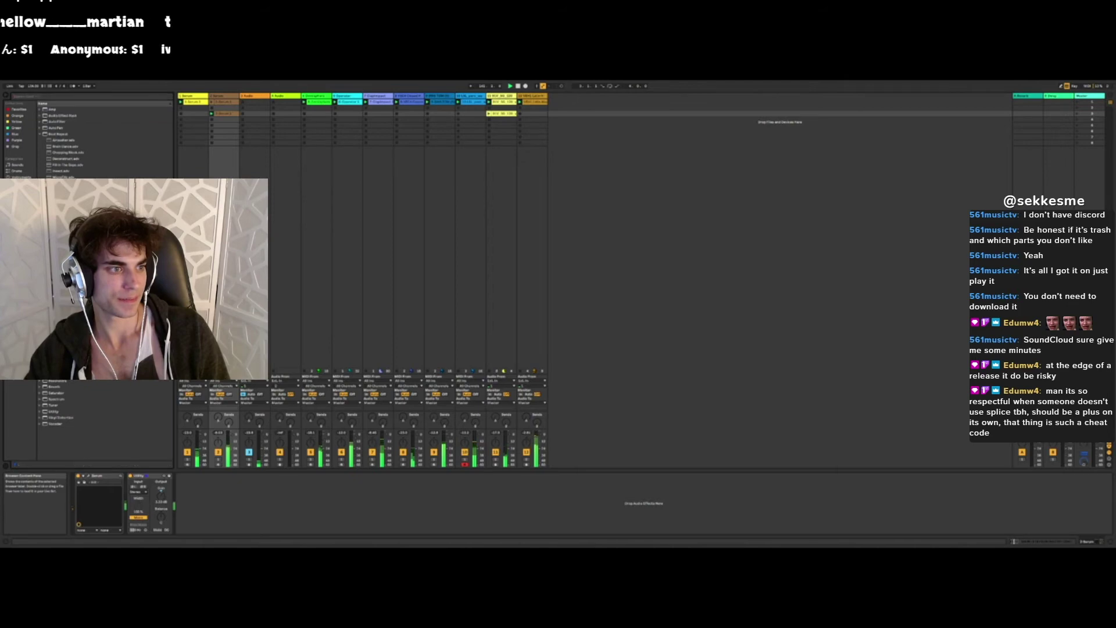
drag(65, 239, 205, 502)
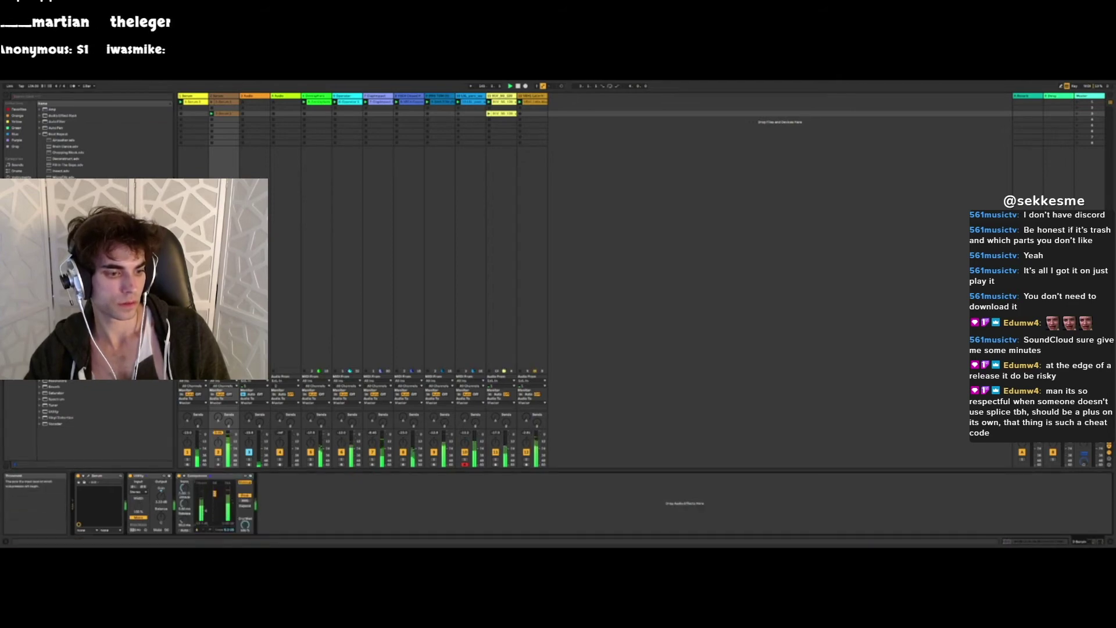
drag(184, 504, 184, 488)
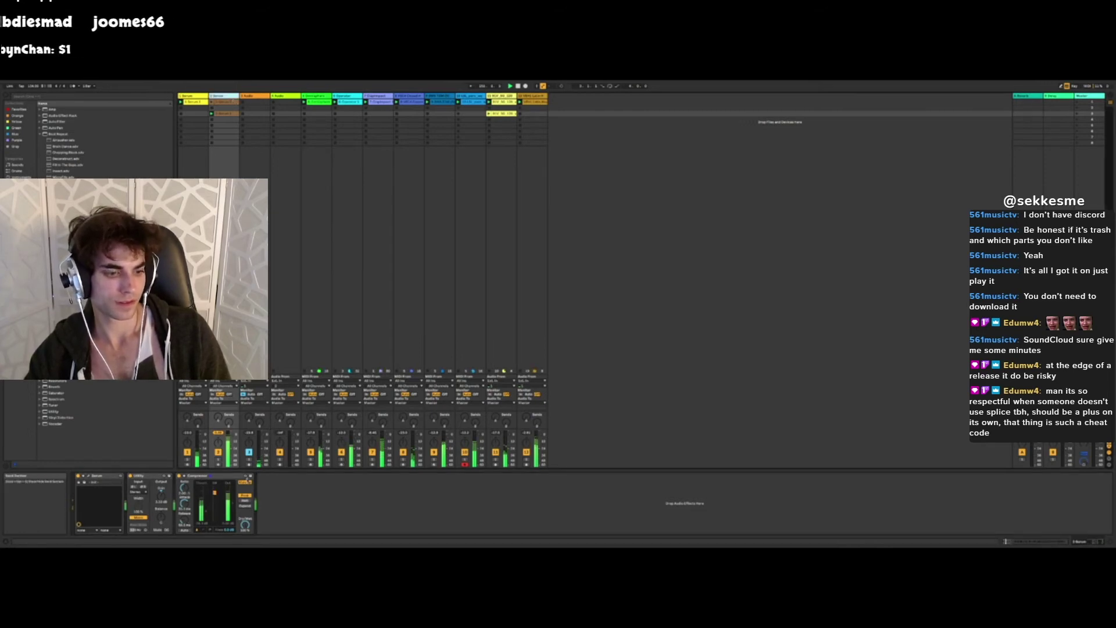
drag(54, 411, 289, 498)
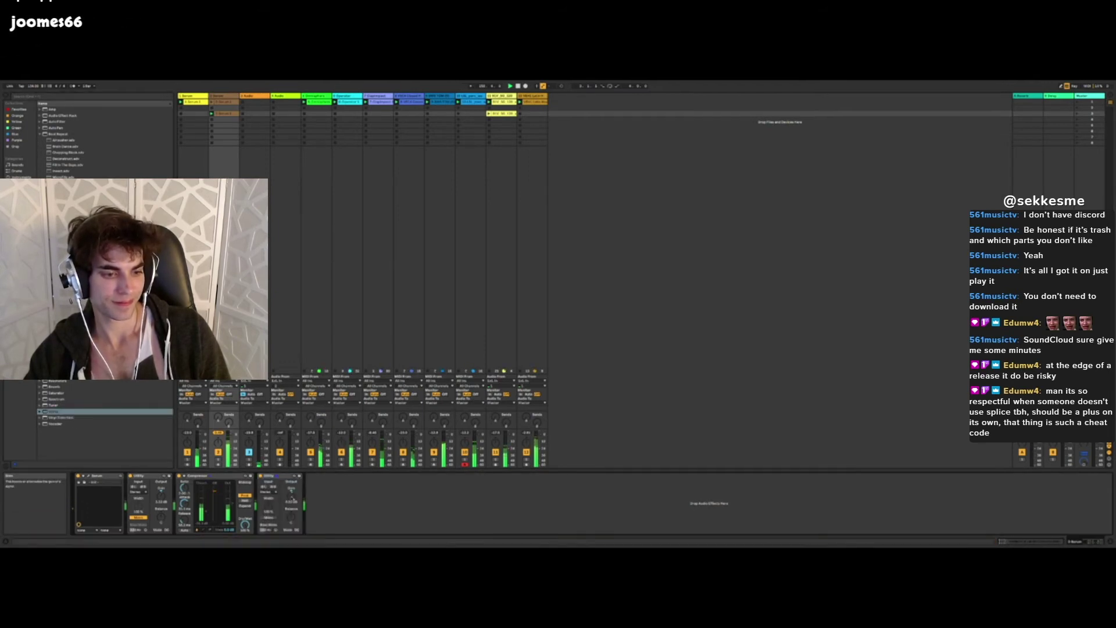
- Move the brown Serum track to the end of the set and group all the remaining tracks
drag(590, 101, 558, 101)
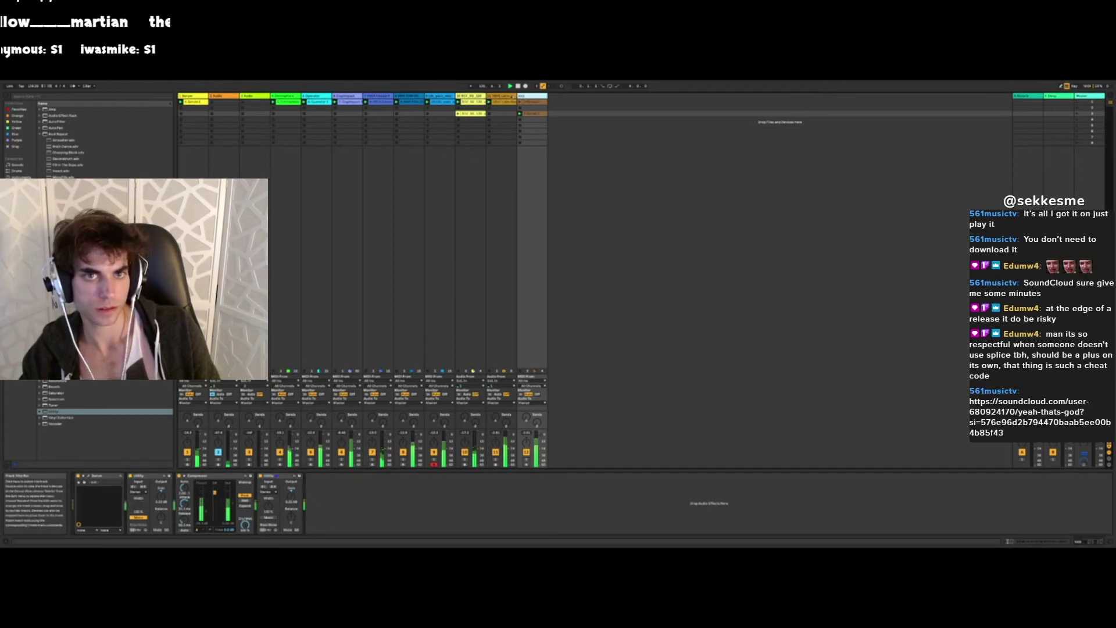
key(Left)
shift+click(192, 96)
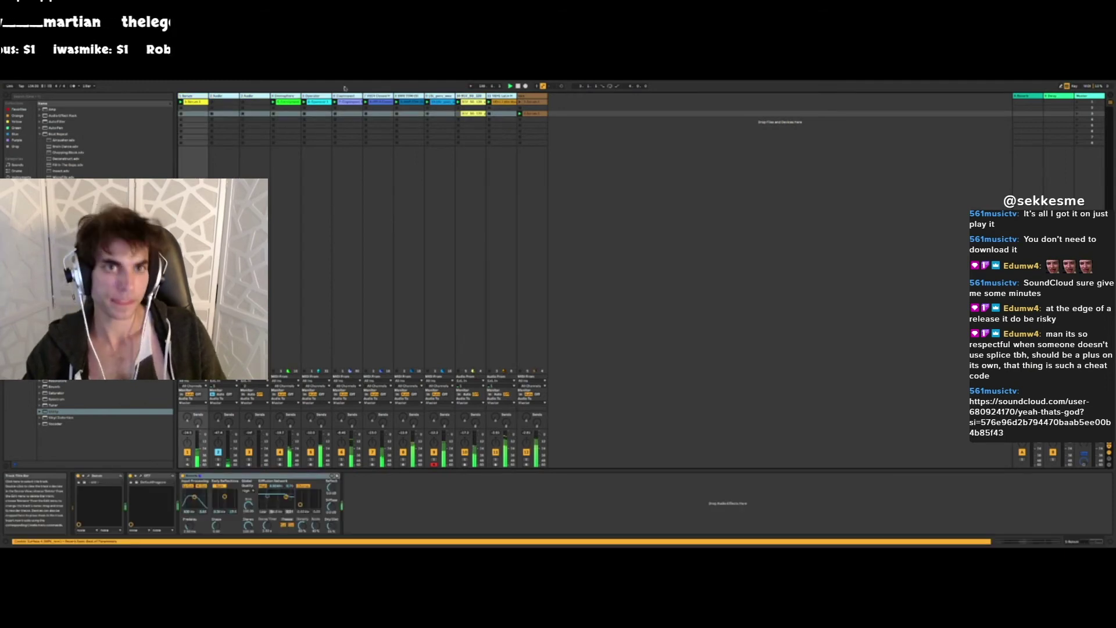
click(469, 97)
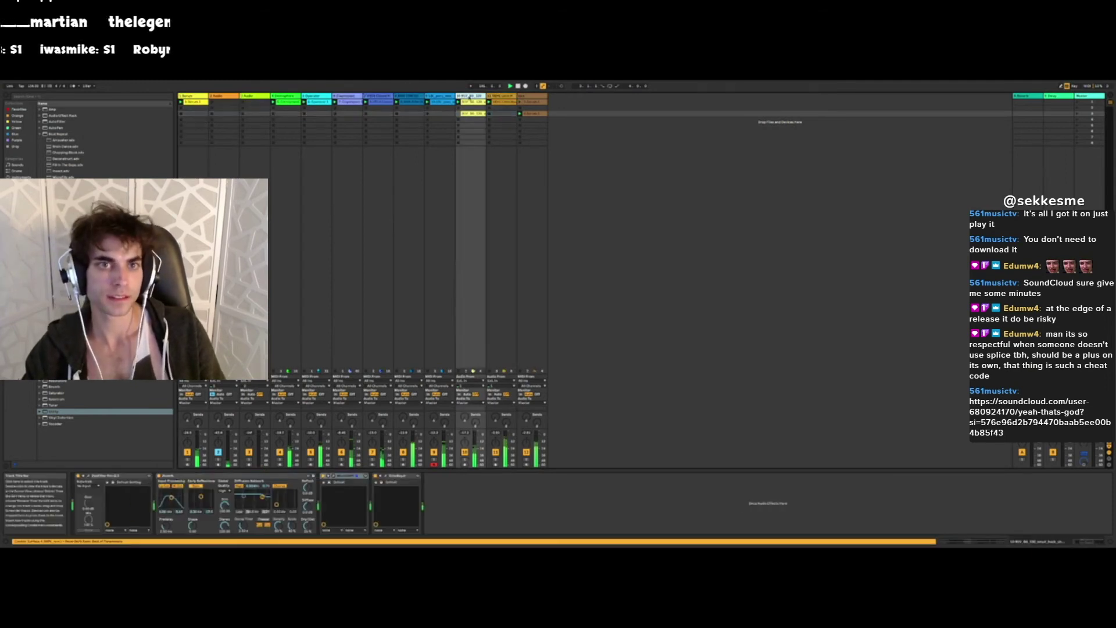
shift+click(200, 96)
key(ctrl+g)
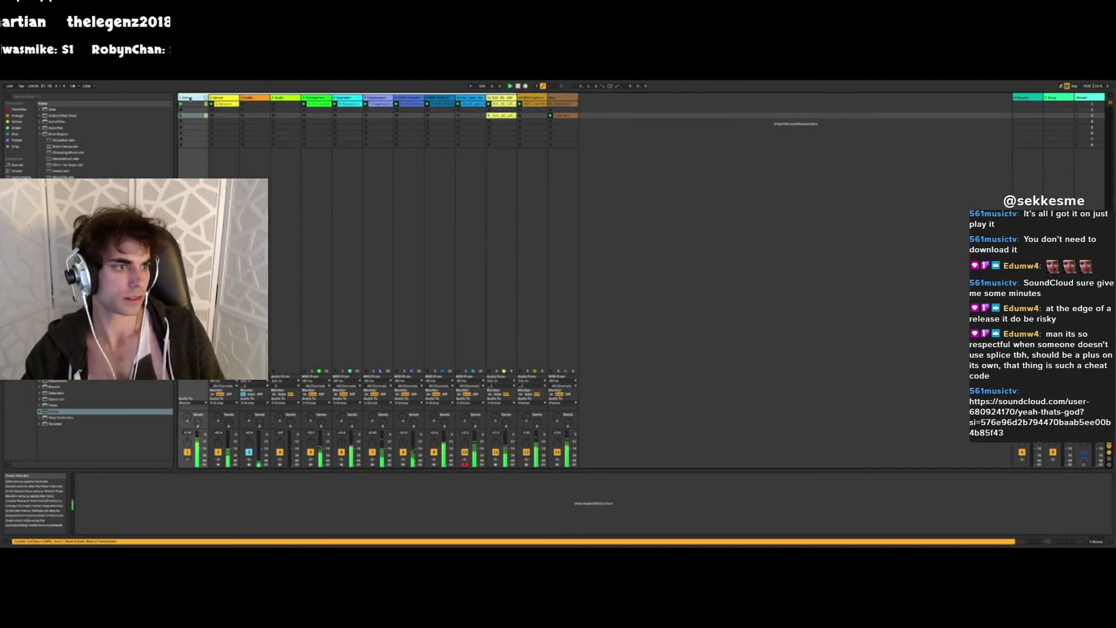
- Add a Compressor to the group track, sidechain it from the brown Serum track and turn on the sidechain EQ
drag(63, 239, 88, 488)
click(83, 476)
click(88, 482)
click(89, 492)
click(91, 472)
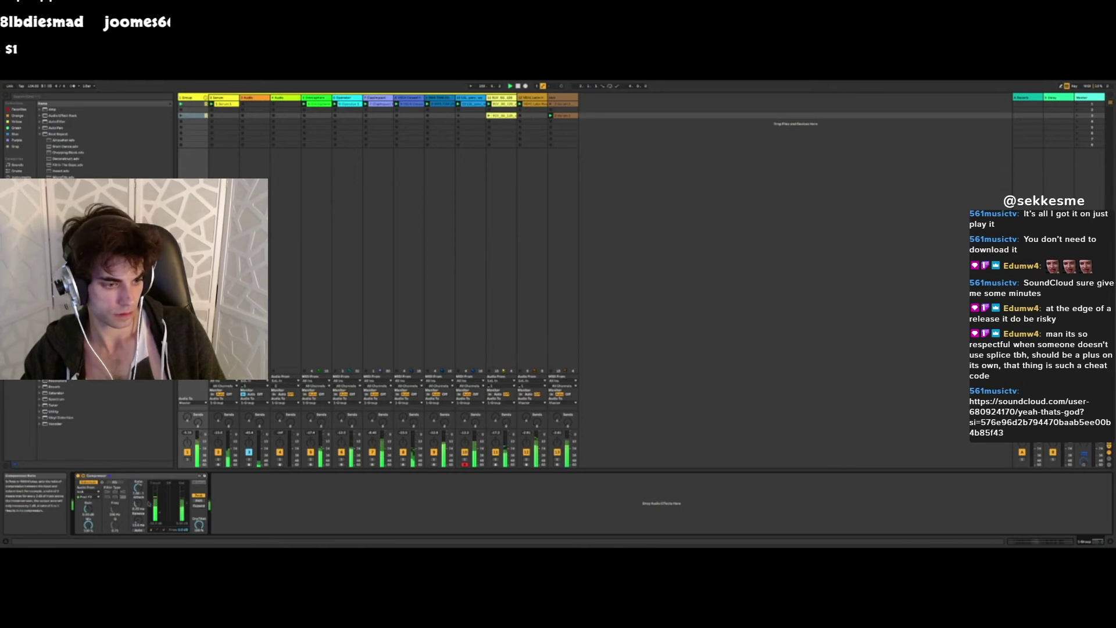
click(114, 482)
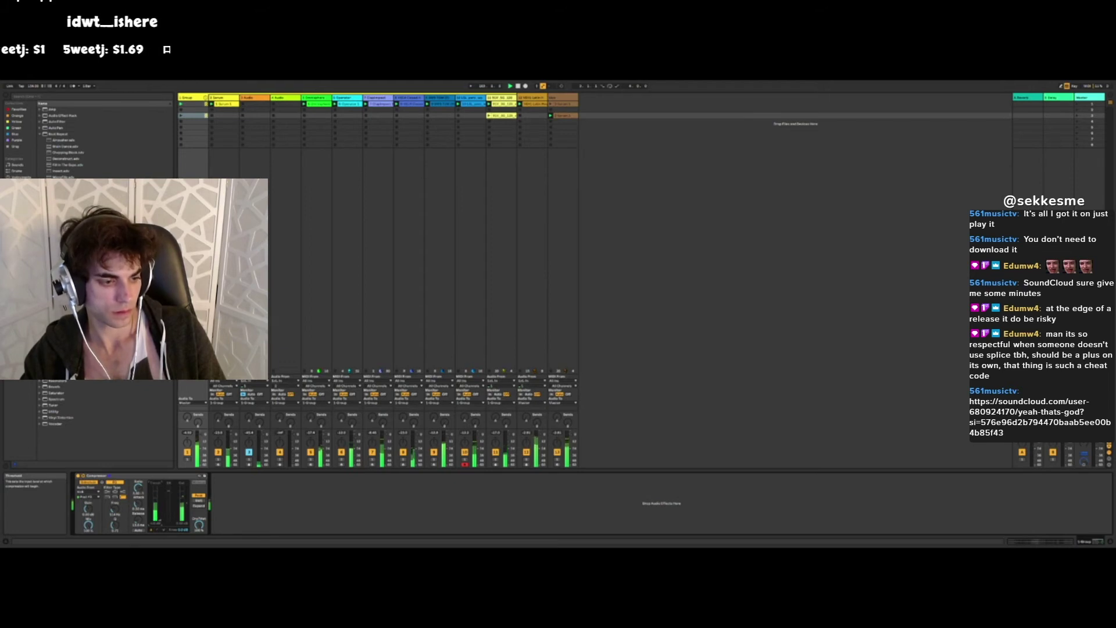
- Duplicate the brown Serum track and rename the copy "sidechain"
click(563, 98)
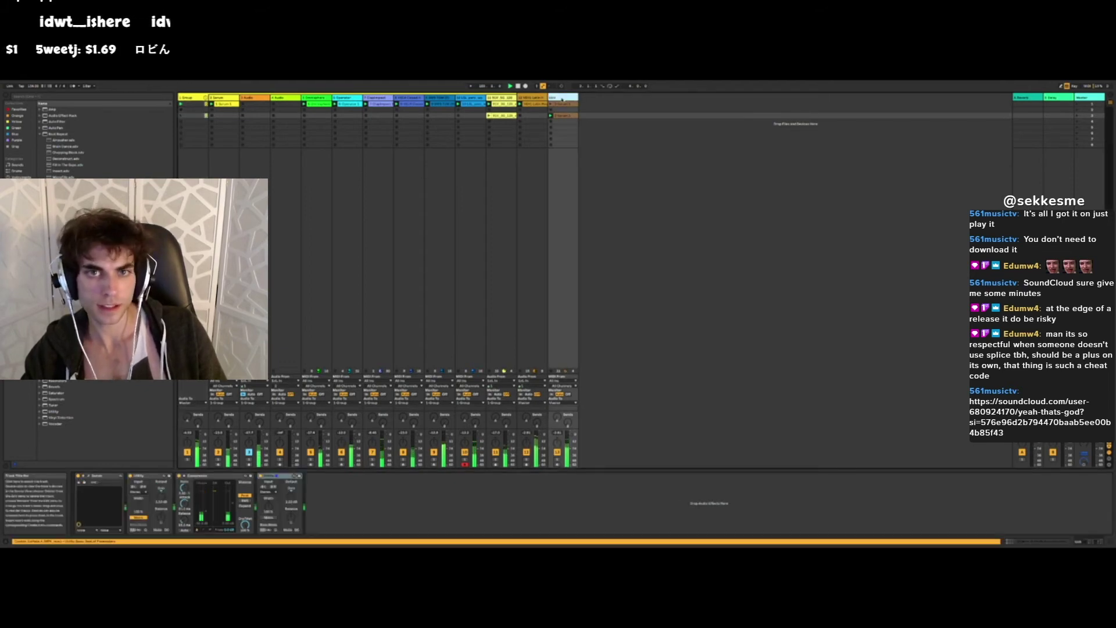
key(ctrl+d)
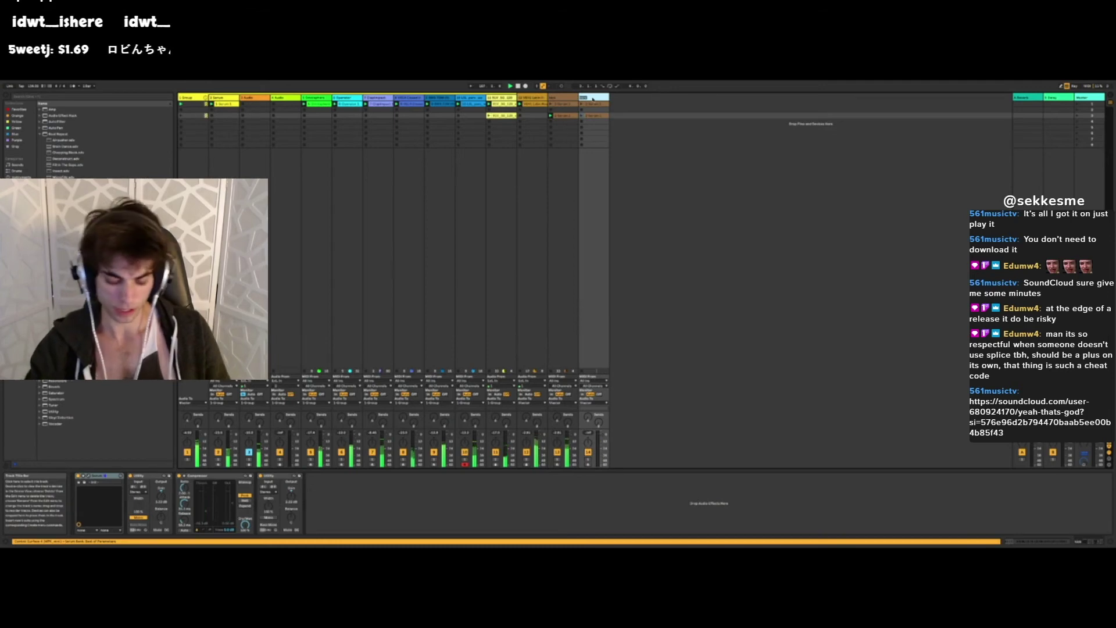
click(593, 99)
text(sidechain)
key(Return)
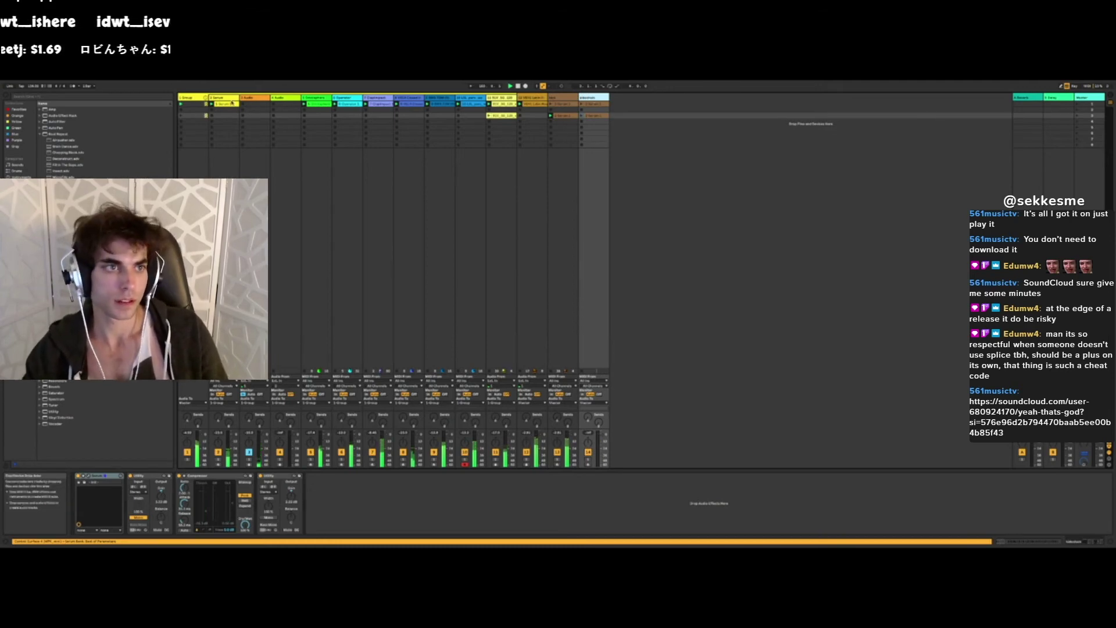
- Set the group compressor's sidechain source to the sidechain track and mute that track
click(189, 97)
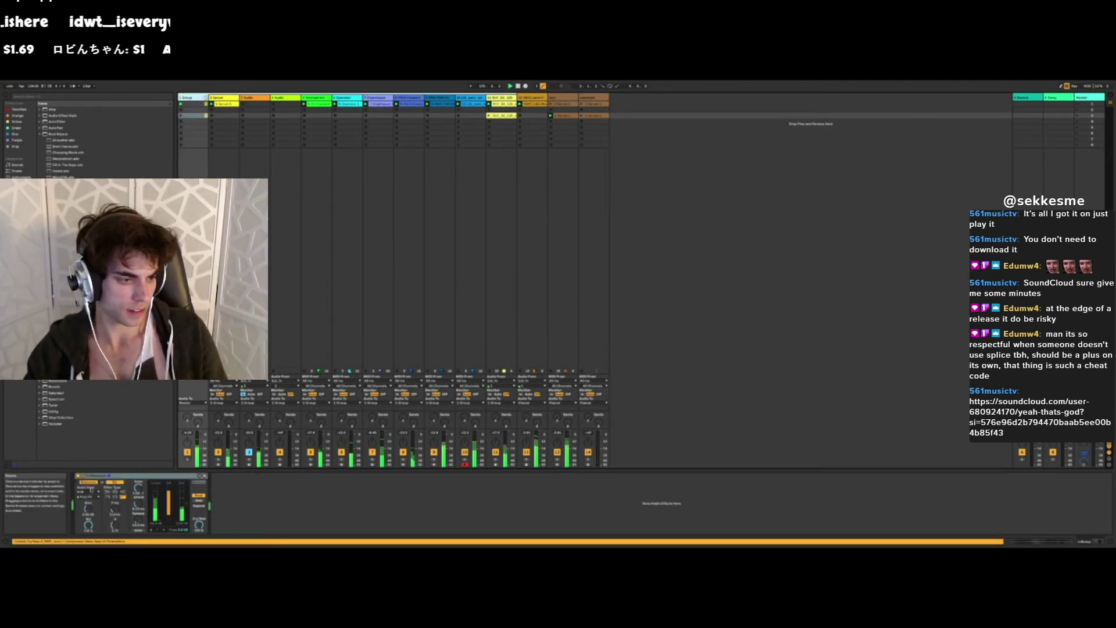
click(88, 492)
click(99, 466)
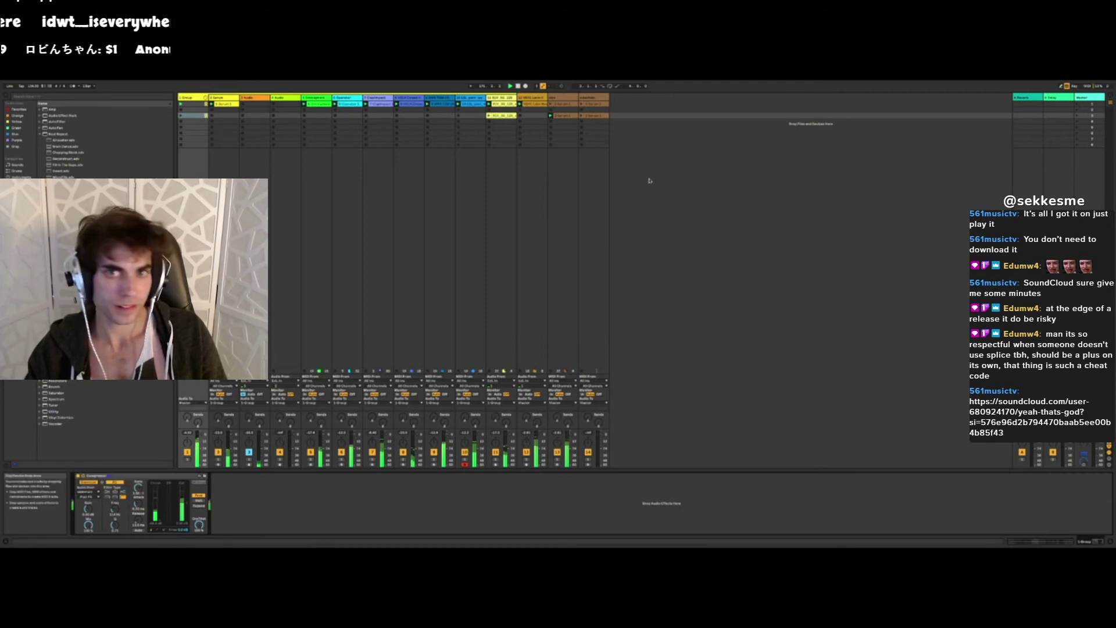
click(585, 99)
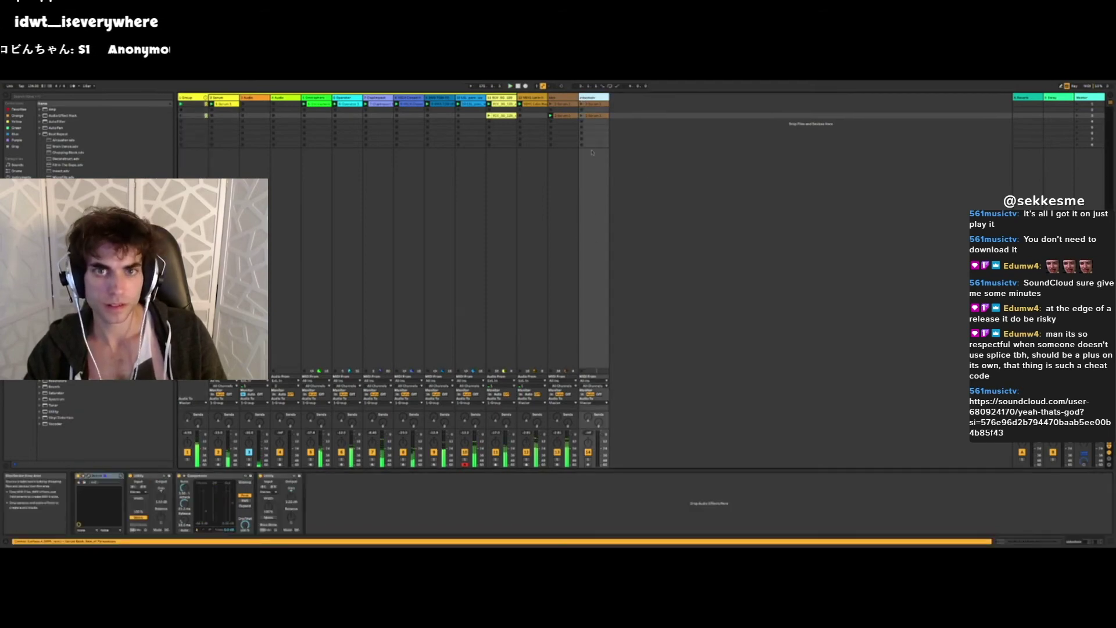
click(588, 452)
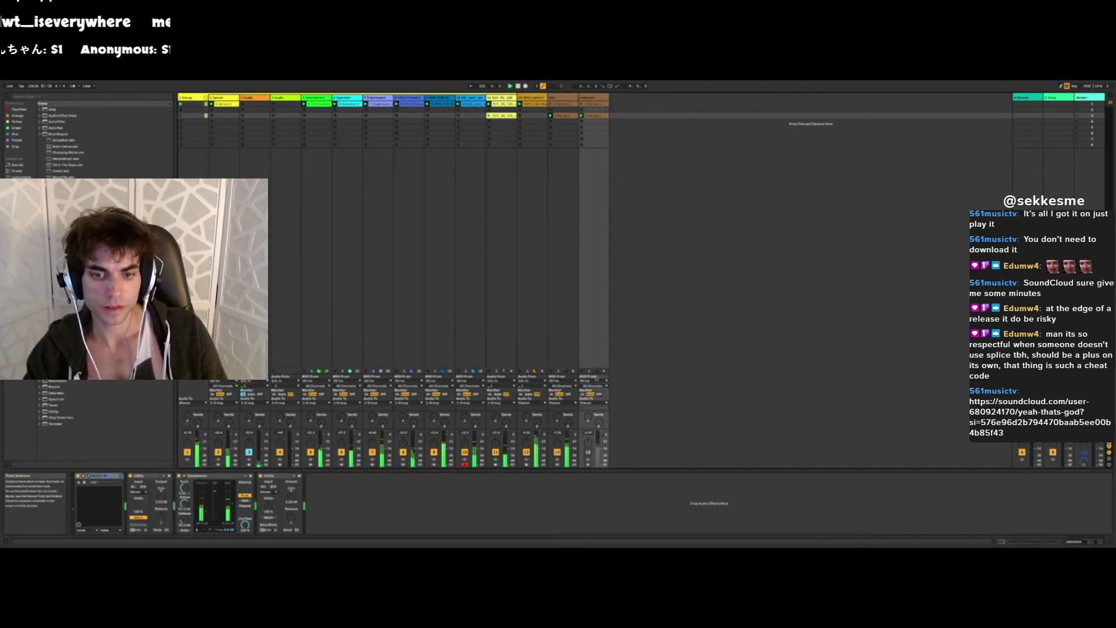
- Delete the sidechain track's first-slot clip and move the original brown track's third-slot clip up into its first slot
click(557, 97)
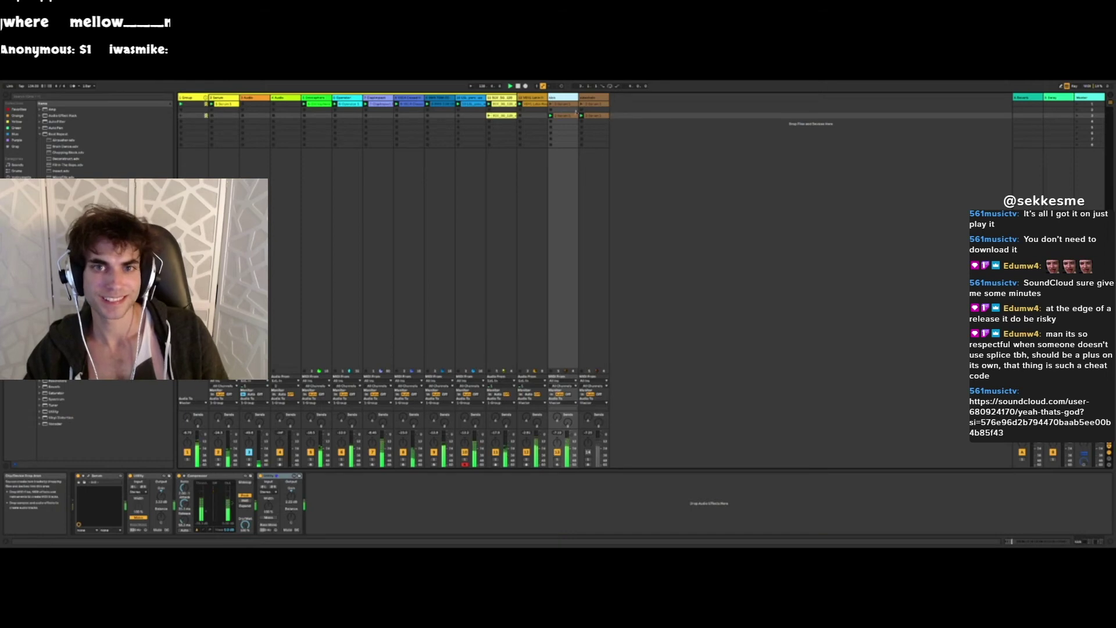
click(600, 104)
key(Delete)
click(565, 116)
key(Delete)
key(ctrl+z)
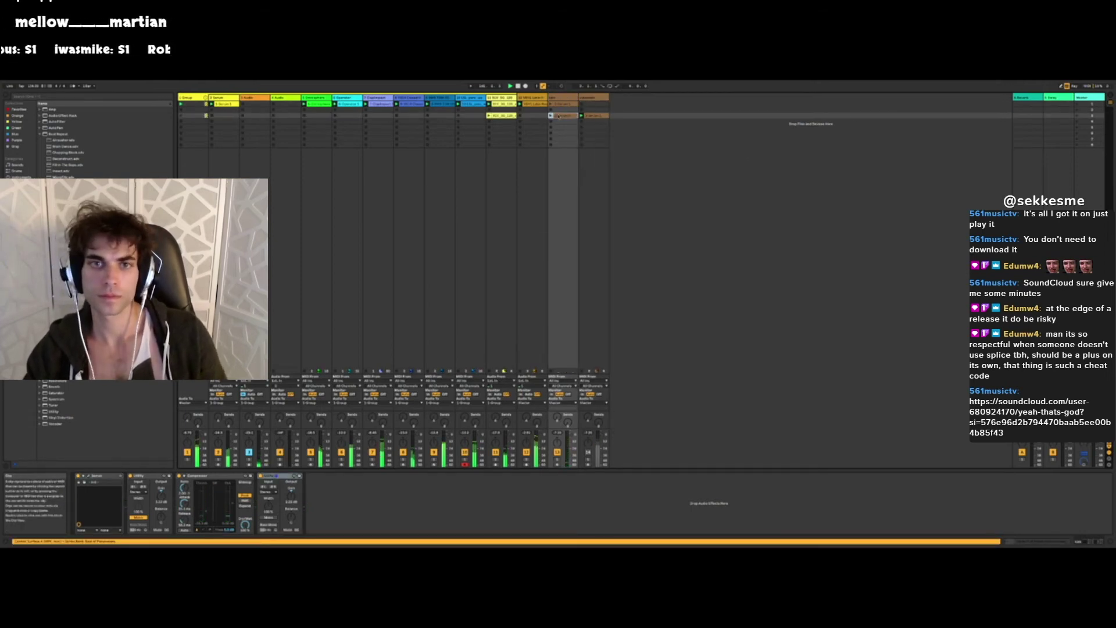
drag(562, 115, 561, 104)
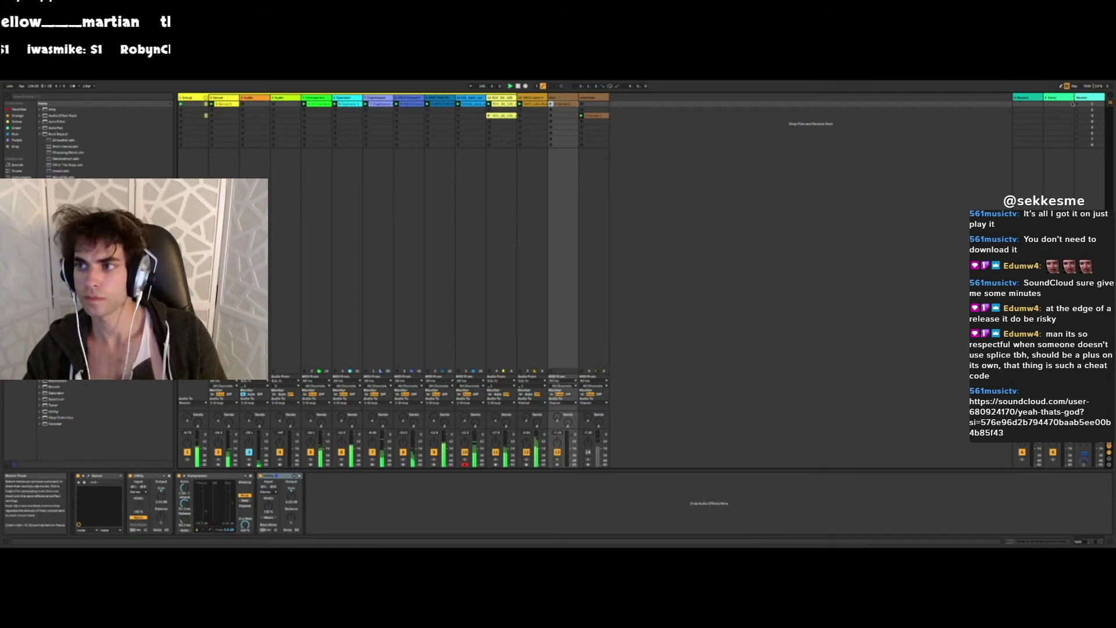